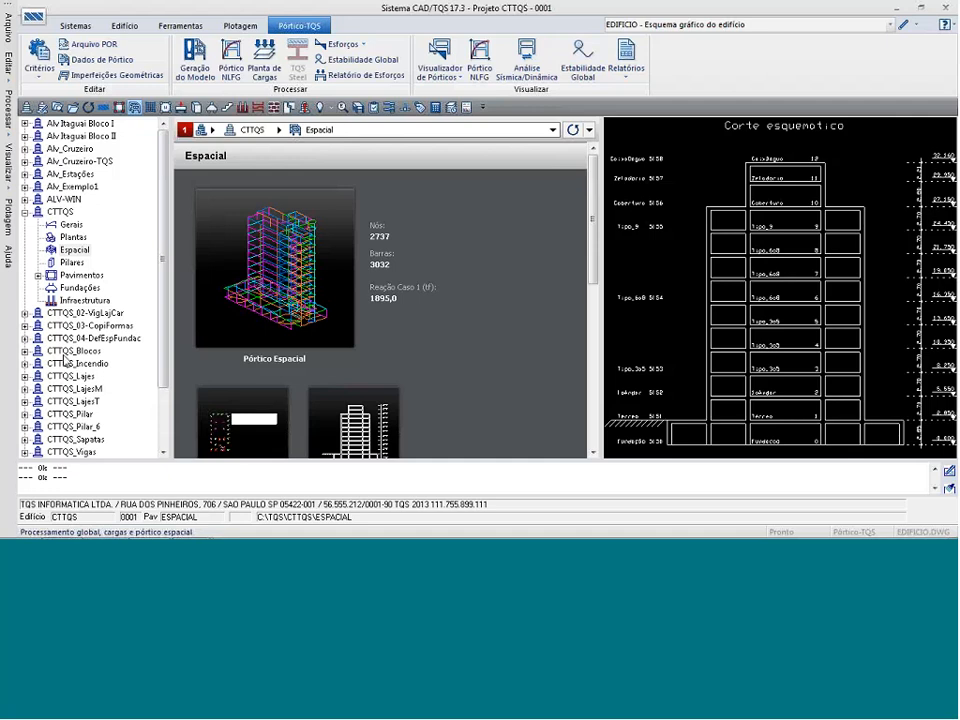
- Create a new building project named CTTQS_01
{"action": "left_click", "coordinate": [27, 108]}
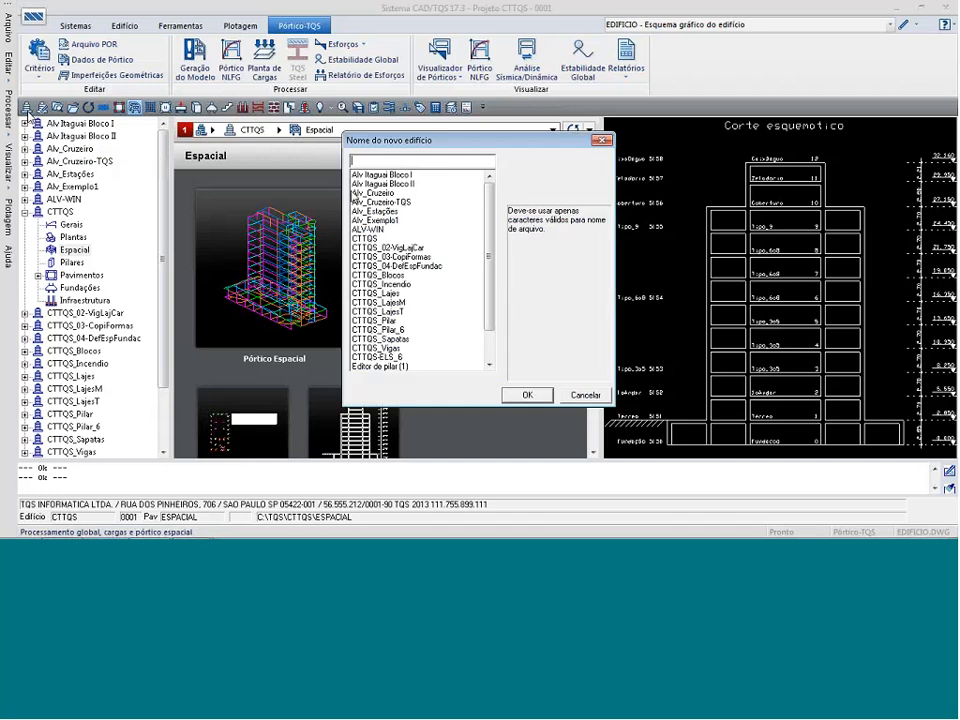
{"action": "type", "text": "C"}
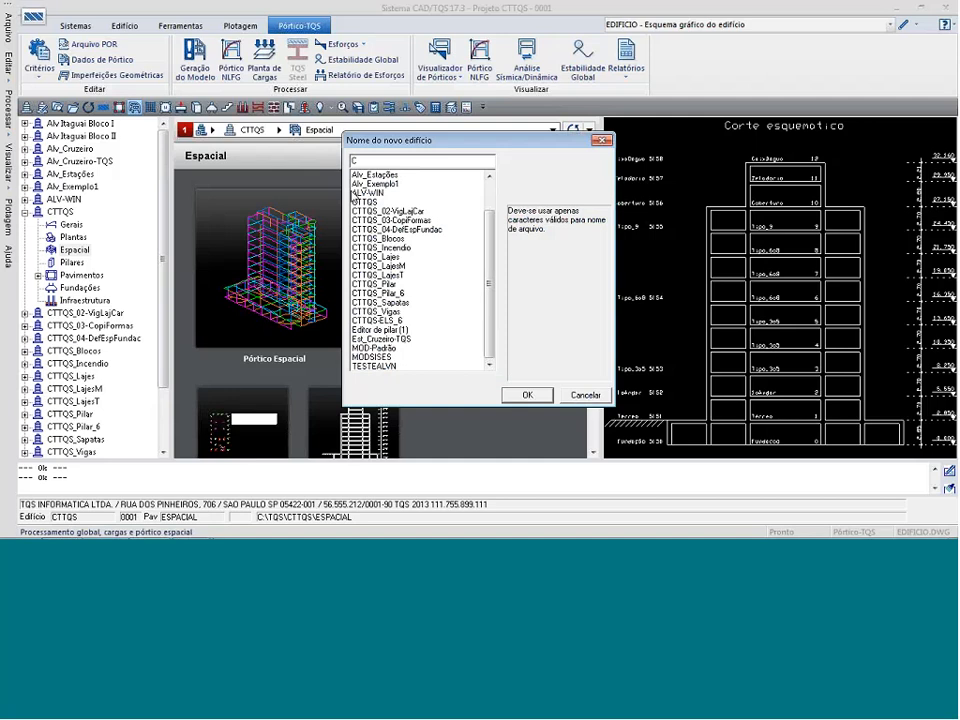
{"action": "type", "text": "TTQS_01"}
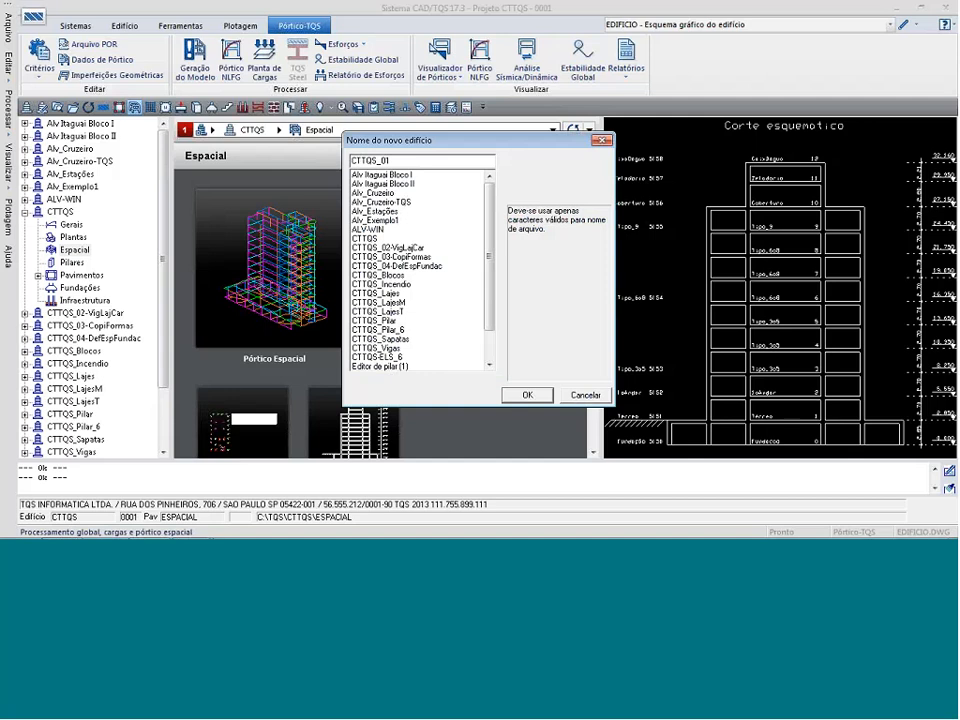
{"action": "left_click", "coordinate": [522, 396]}
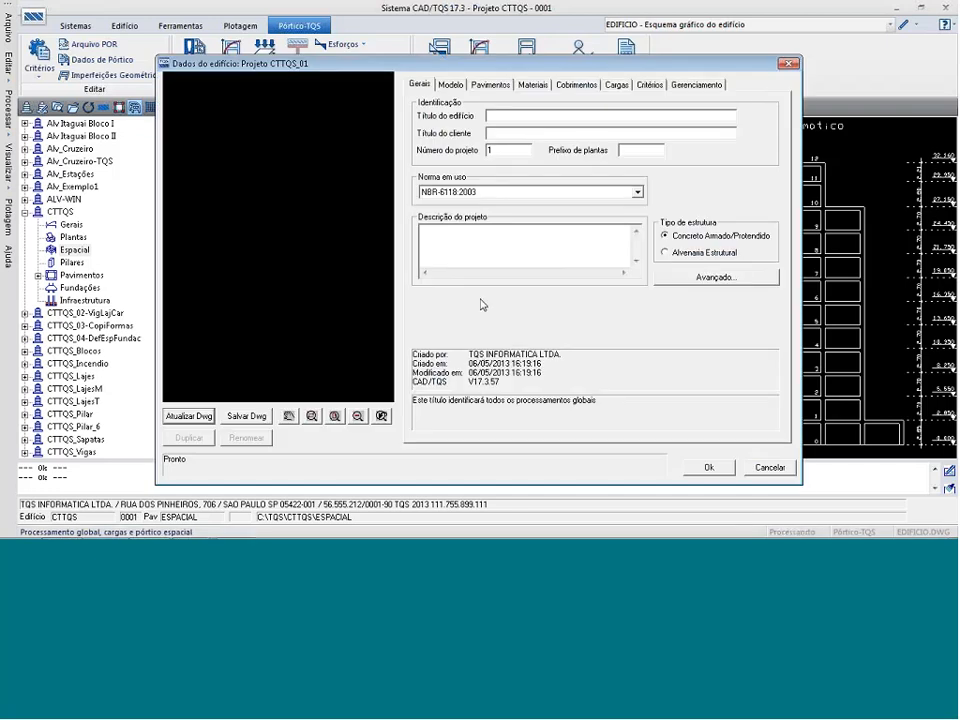
- Enter the building title "Edifício Comercial Rua Cotoxo" and the client title "Construtora" in the general identification data
{"action": "left_click", "coordinate": [534, 116]}
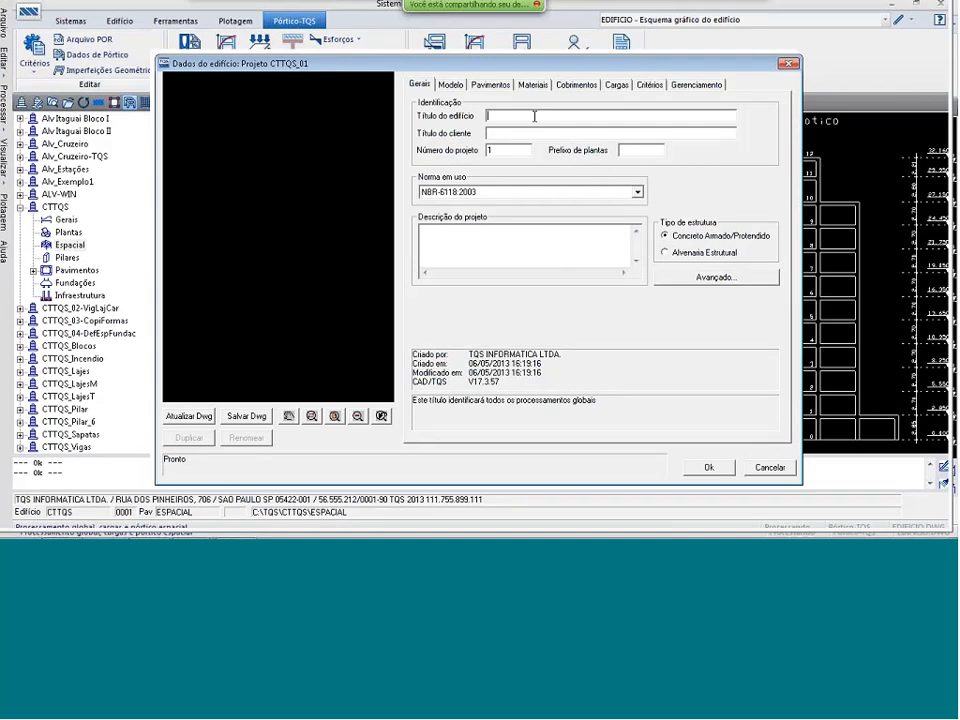
{"action": "type", "text": "Edifi"}
{"action": "type", "text": "cio Comercial Rua Cotoxo"}
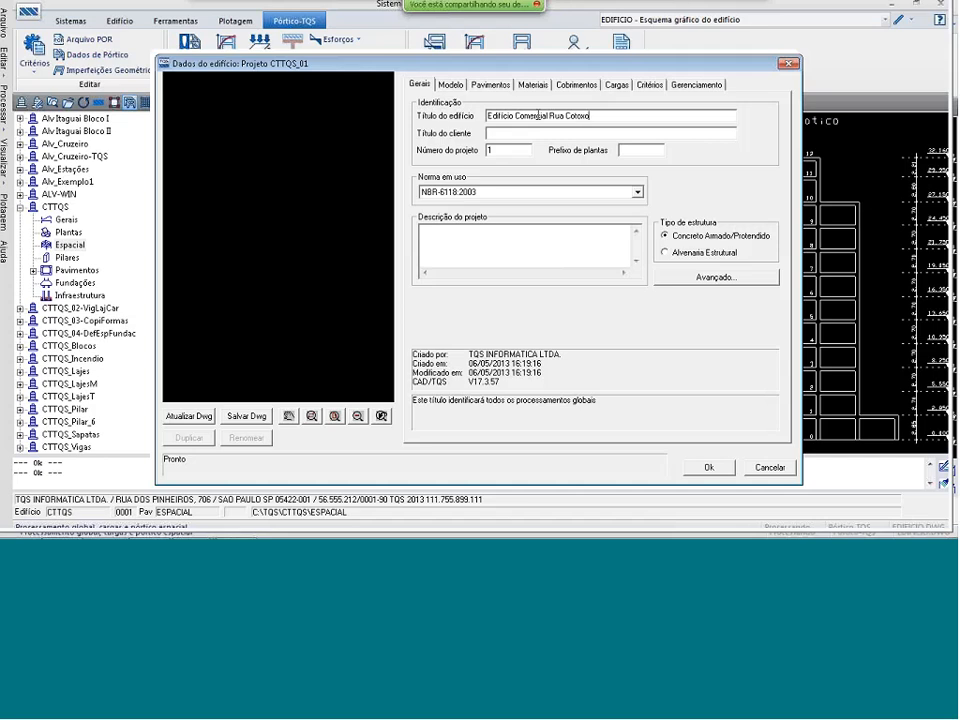
{"action": "key", "text": "Tab"}
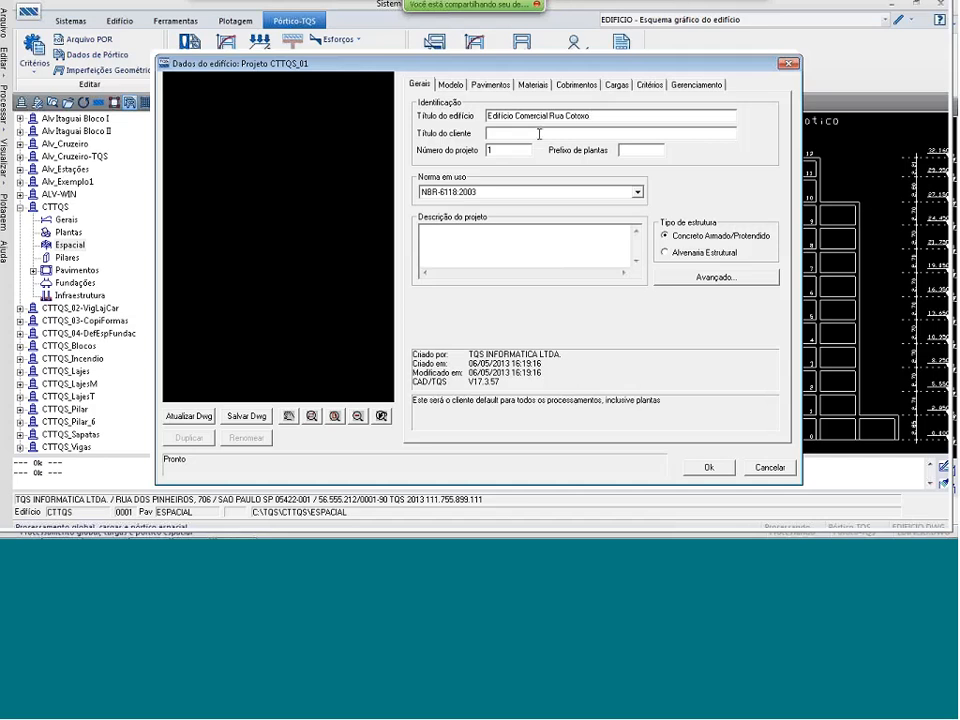
{"action": "type", "text": "Const"}
{"action": "type", "text": "ro"}
{"action": "type", "text": "tora"}
- Select NBR-6118:2003 as the standard in use and structural model VI with beams, columns and slabs
{"action": "left_click", "coordinate": [637, 192]}
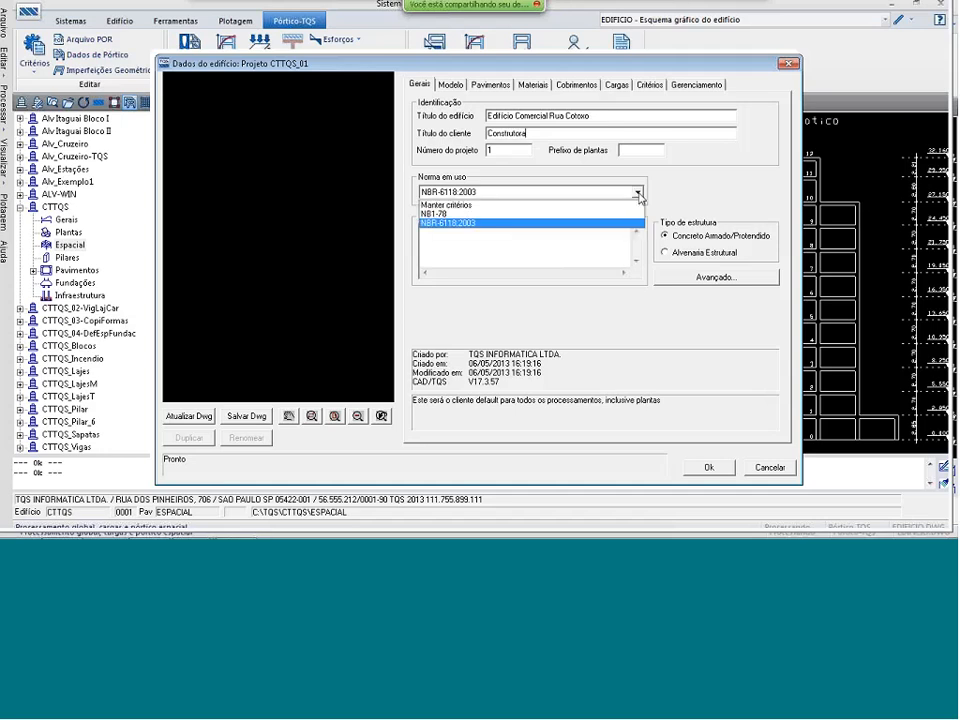
{"action": "left_click", "coordinate": [463, 224]}
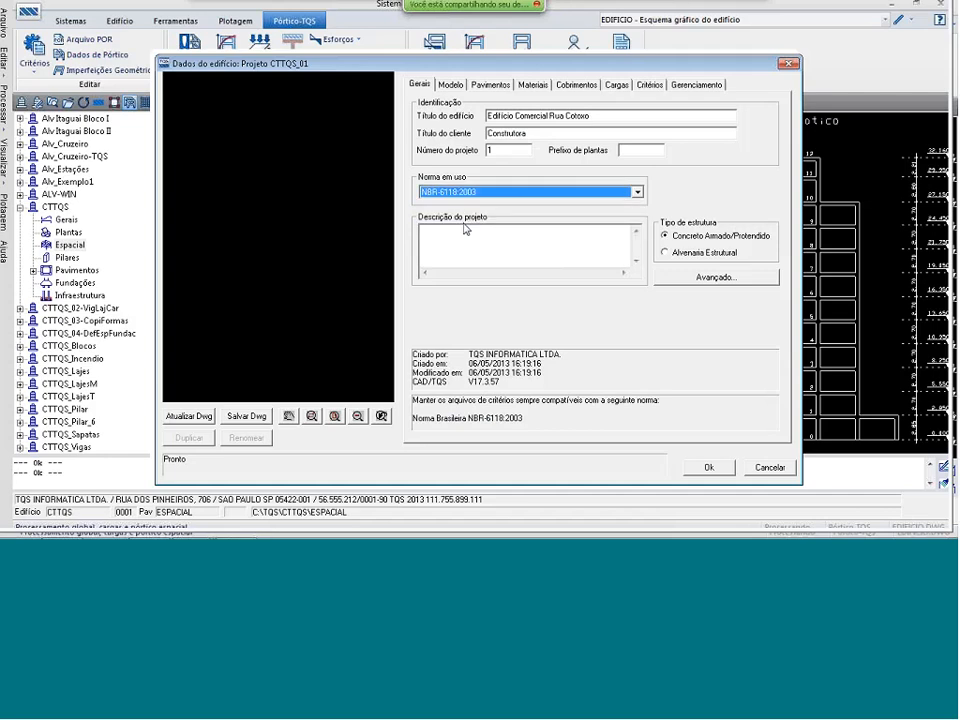
{"action": "left_click", "coordinate": [638, 193]}
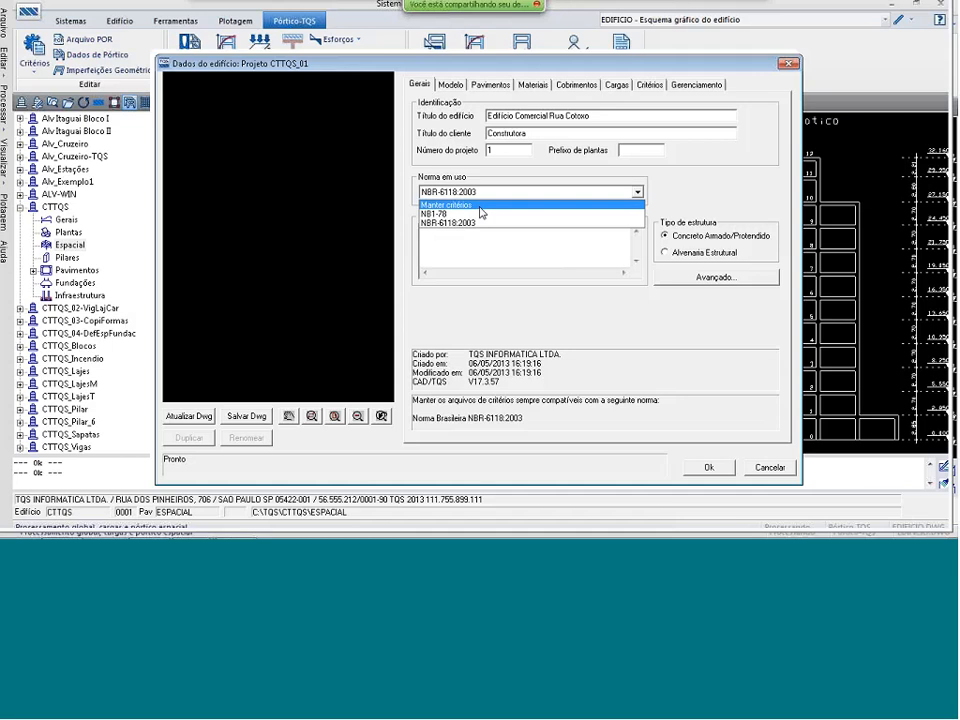
{"action": "left_click", "coordinate": [480, 224]}
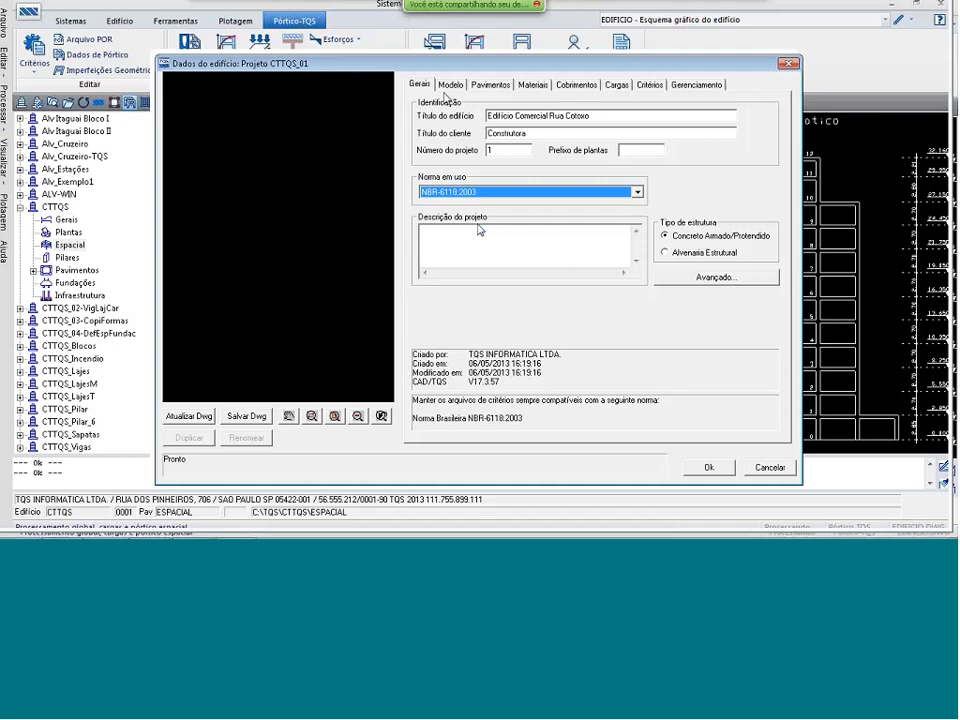
{"action": "left_click", "coordinate": [449, 86]}
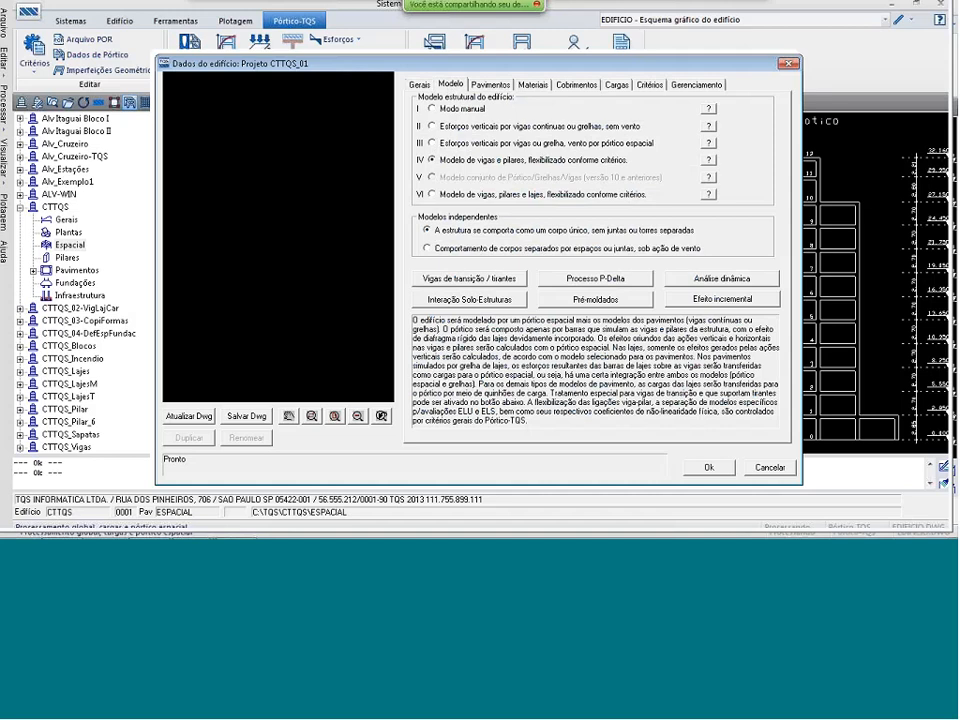
{"action": "left_click", "coordinate": [450, 194]}
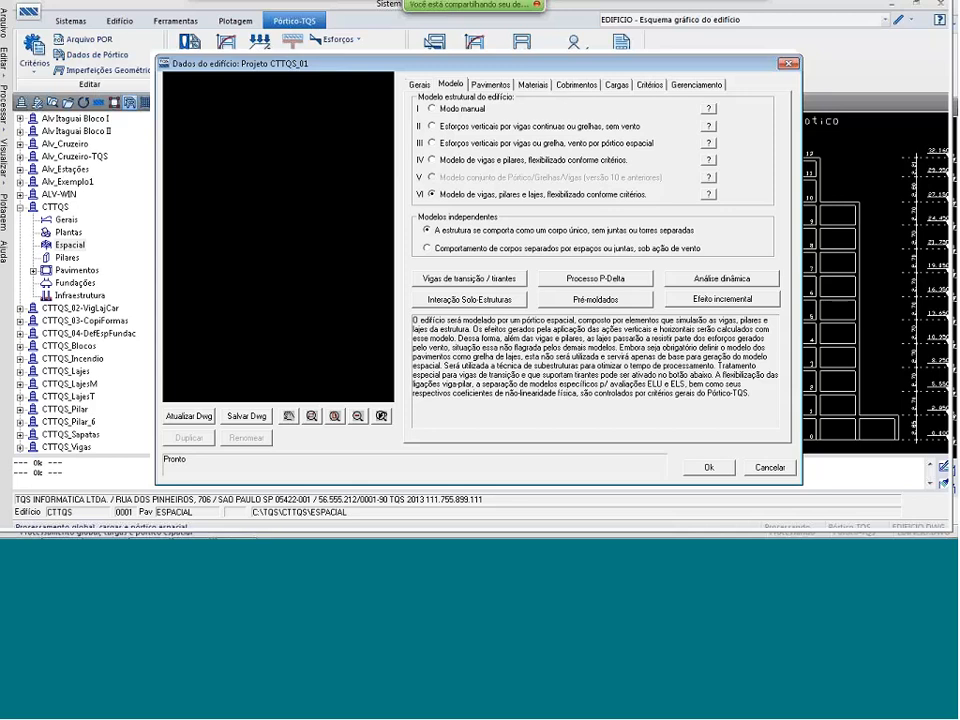
- Insert a floor named Térreo above Fundacao and set its floor-to-floor height to 2.85 m
{"action": "left_click", "coordinate": [490, 85]}
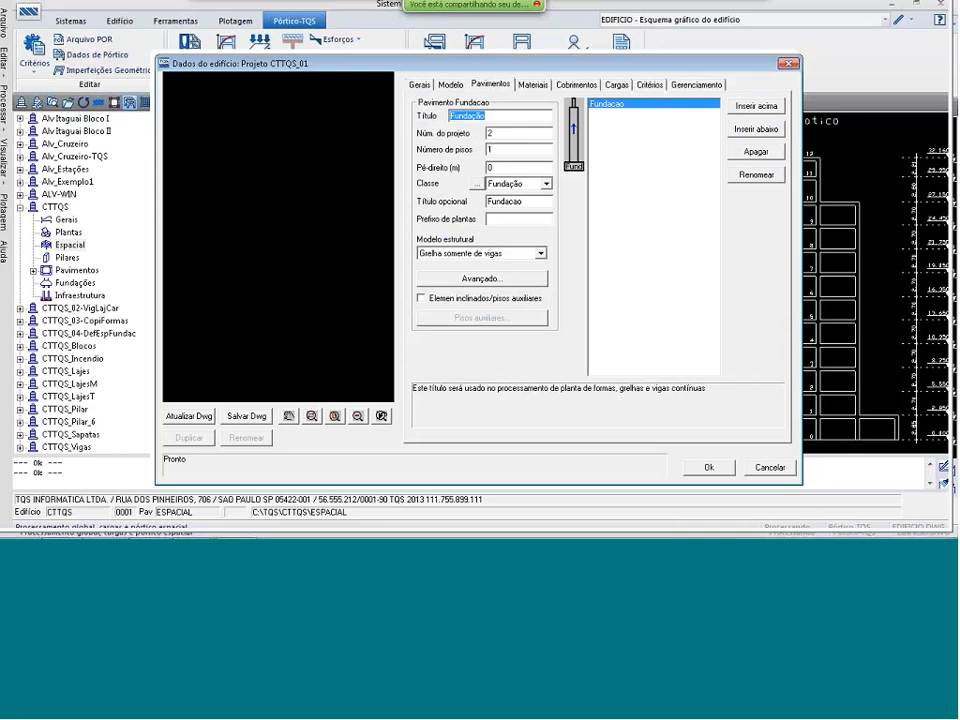
{"action": "left_click", "coordinate": [755, 112]}
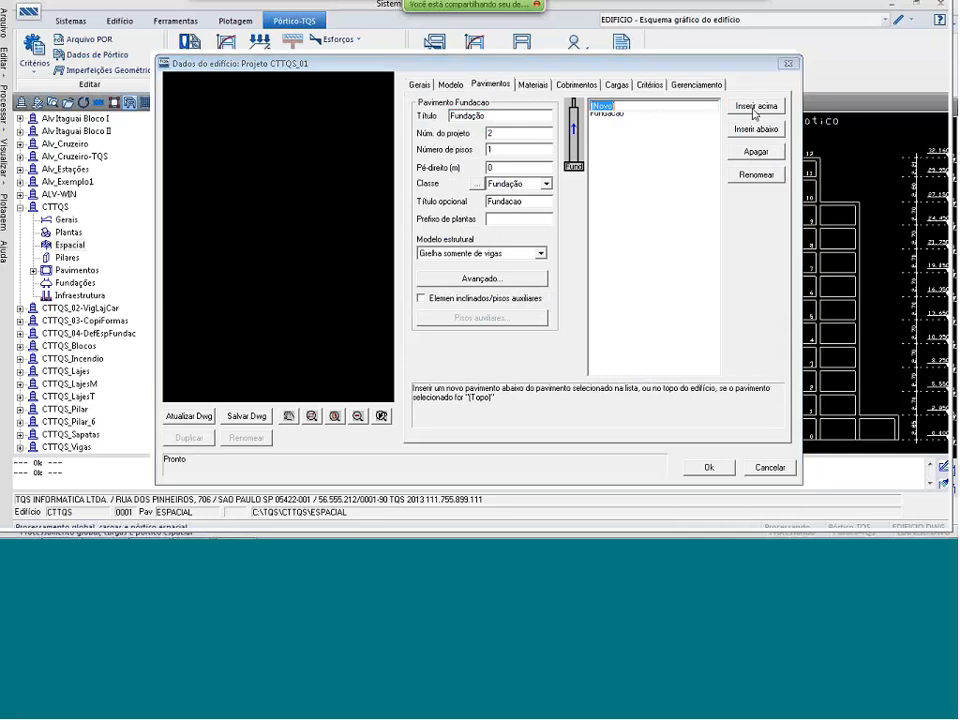
{"action": "type", "text": "Térreo"}
{"action": "left_click", "coordinate": [516, 118]}
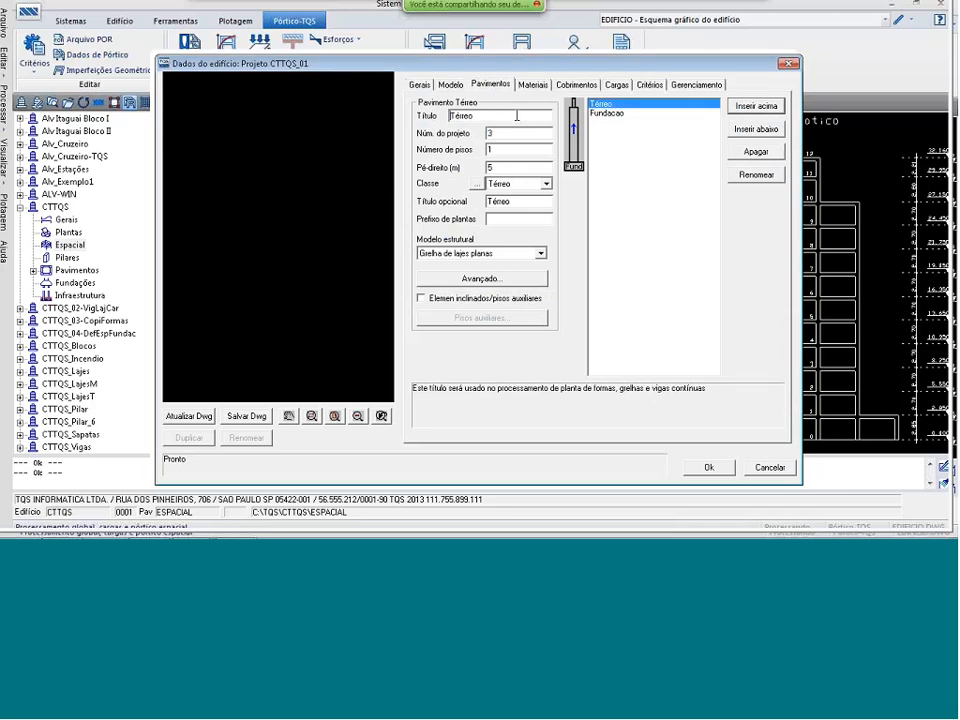
{"action": "double_click", "coordinate": [521, 167]}
{"action": "type", "text": "2.8"}
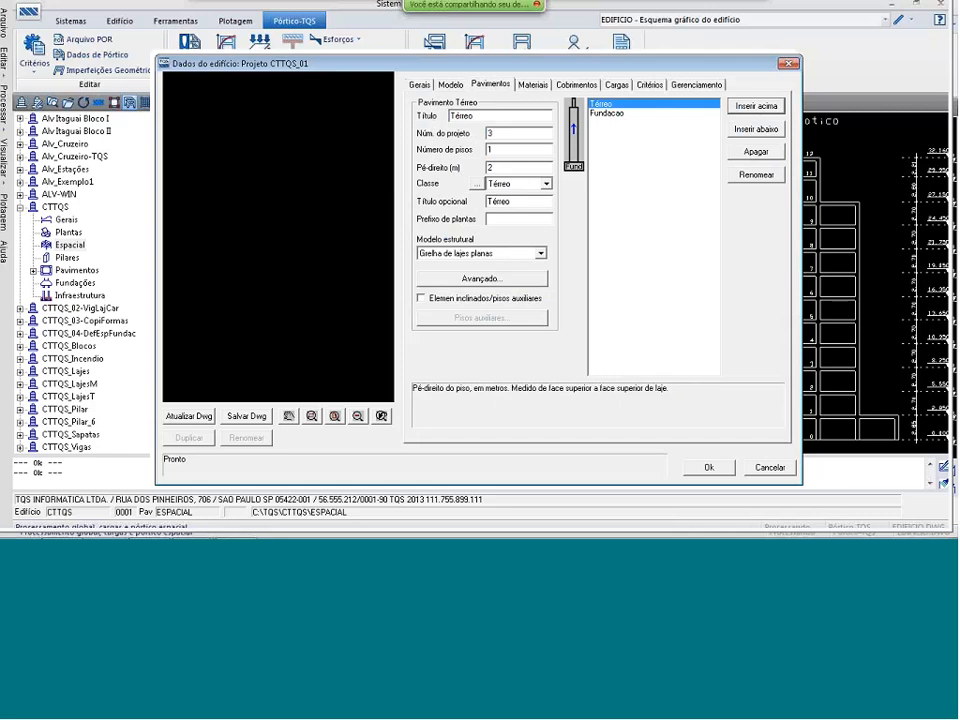
{"action": "type", "text": "5"}
- Insert a floor named 1oPavto above Térreo
{"action": "left_click", "coordinate": [756, 106]}
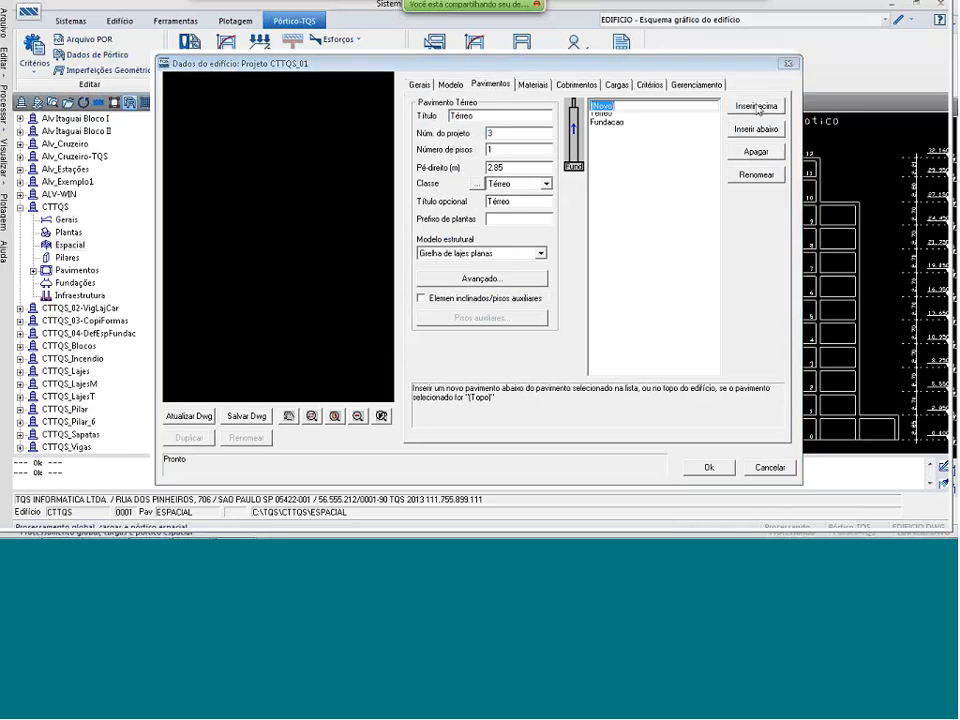
{"action": "type", "text": "1oPa"}
{"action": "type", "text": "vime"}
{"action": "key", "text": "BackSpace"}
{"action": "key", "text": "BackSpace"}
{"action": "key", "text": "BackSpace"}
{"action": "type", "text": "to"}
{"action": "key", "text": "Return"}
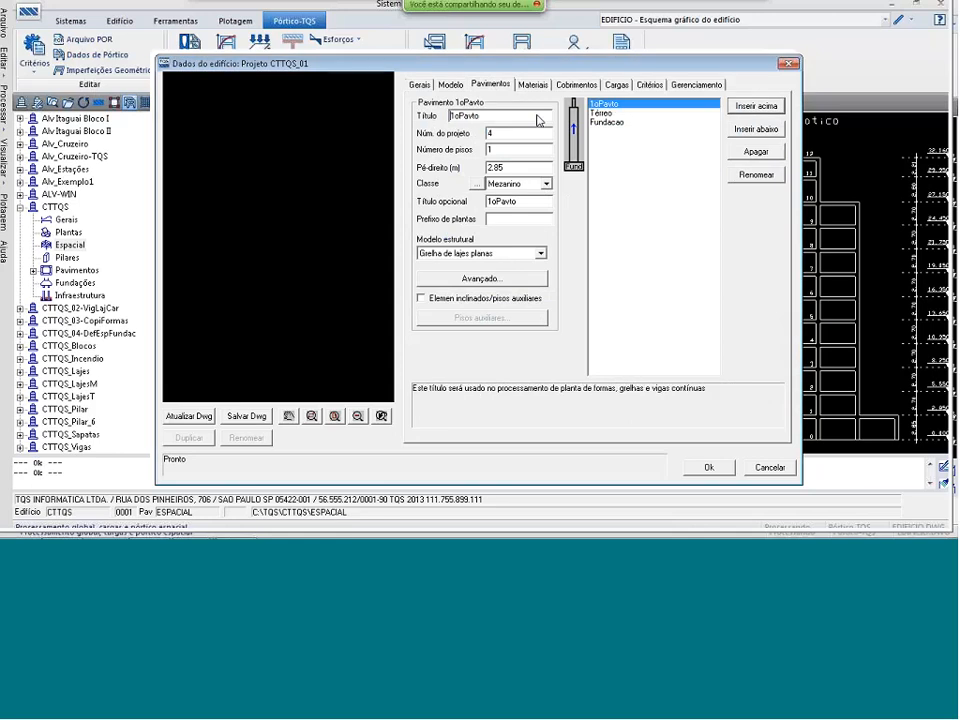
- Set the 1oPavto floor's class to Primeiro and its floor-to-floor height to 2.70 m
{"action": "left_click", "coordinate": [545, 183]}
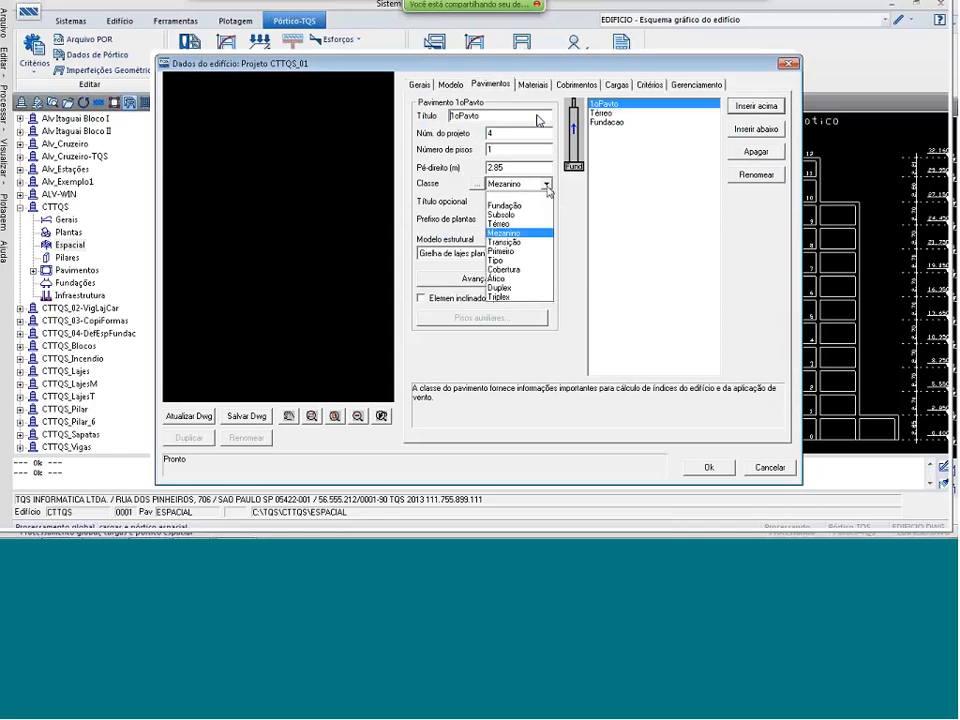
{"action": "left_click", "coordinate": [514, 252]}
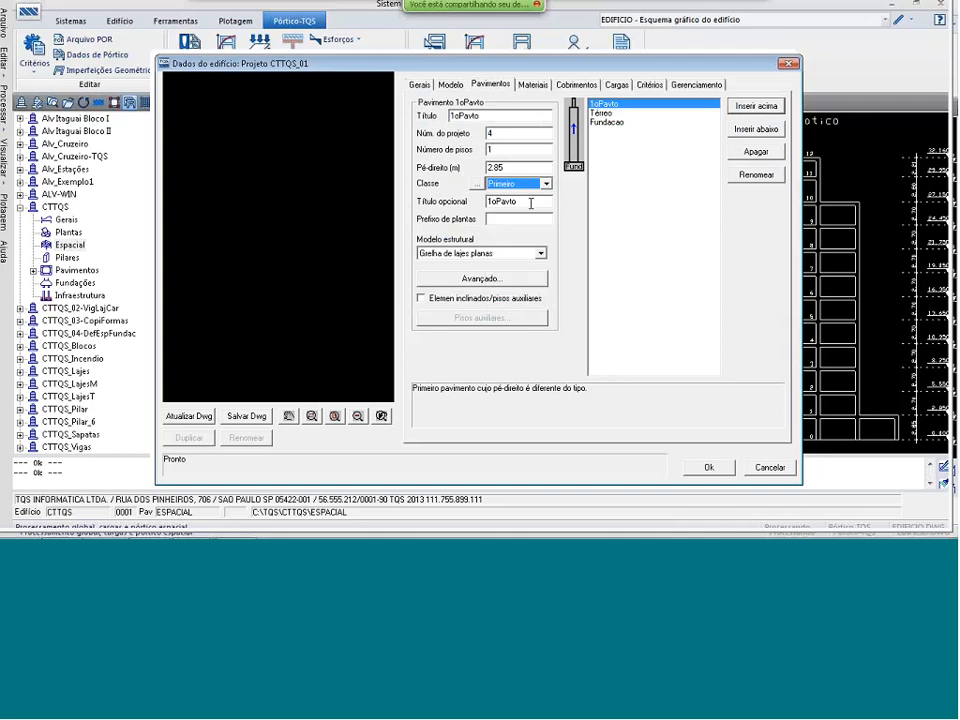
{"action": "left_click", "coordinate": [496, 168]}
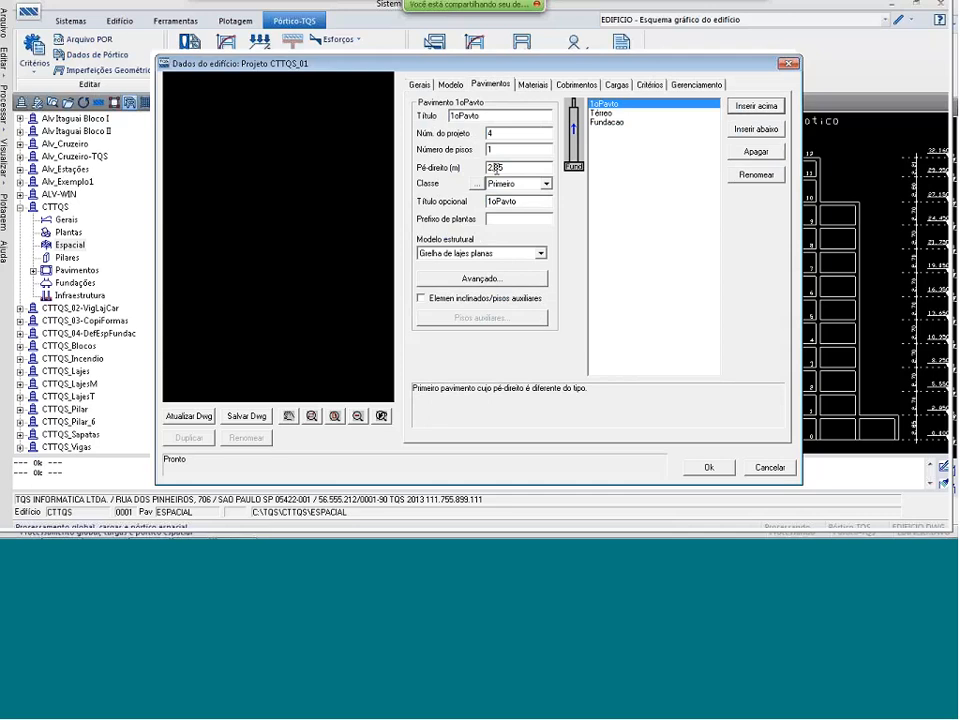
{"action": "left_click_drag", "start_coordinate": [496, 168], "coordinate": [523, 168]}
{"action": "type", "text": "70"}
- Insert a floor named Tipo_3a5 above 1oPavto and set its number of storeys to 3
{"action": "left_click", "coordinate": [752, 106]}
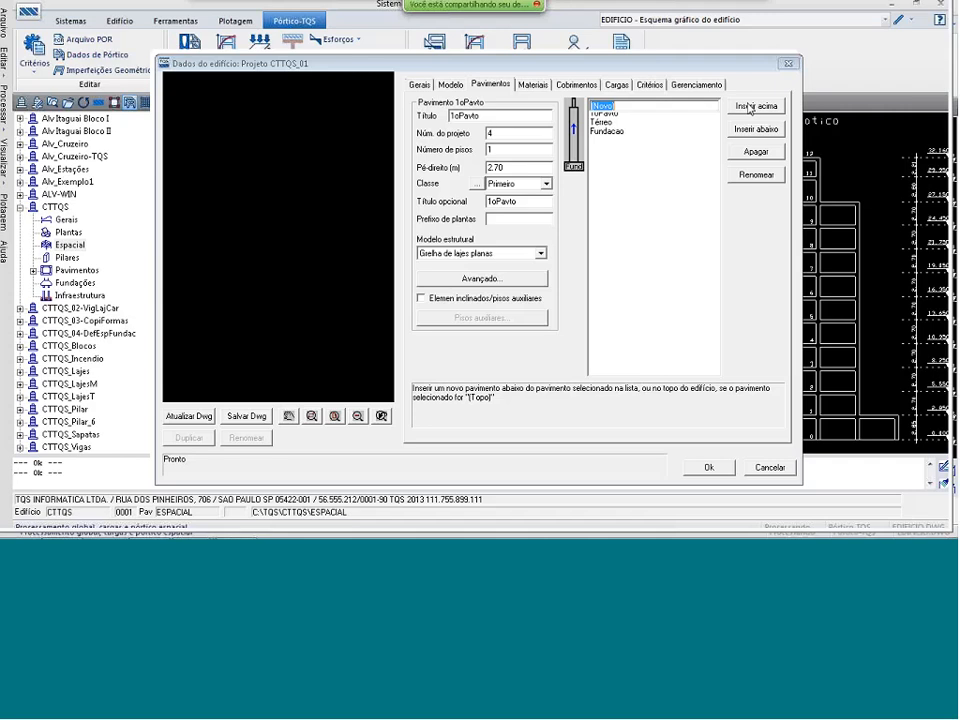
{"action": "type", "text": "Tipo"}
{"action": "type", "text": "_3a5"}
{"action": "left_click", "coordinate": [524, 116]}
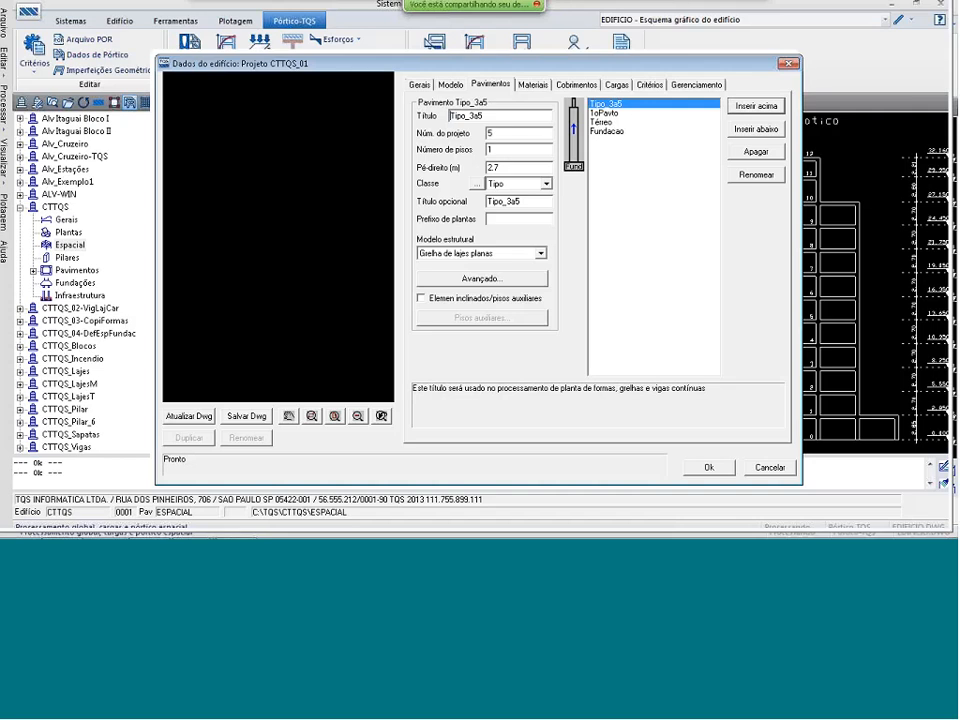
{"action": "double_click", "coordinate": [490, 149]}
{"action": "type", "text": "3"}
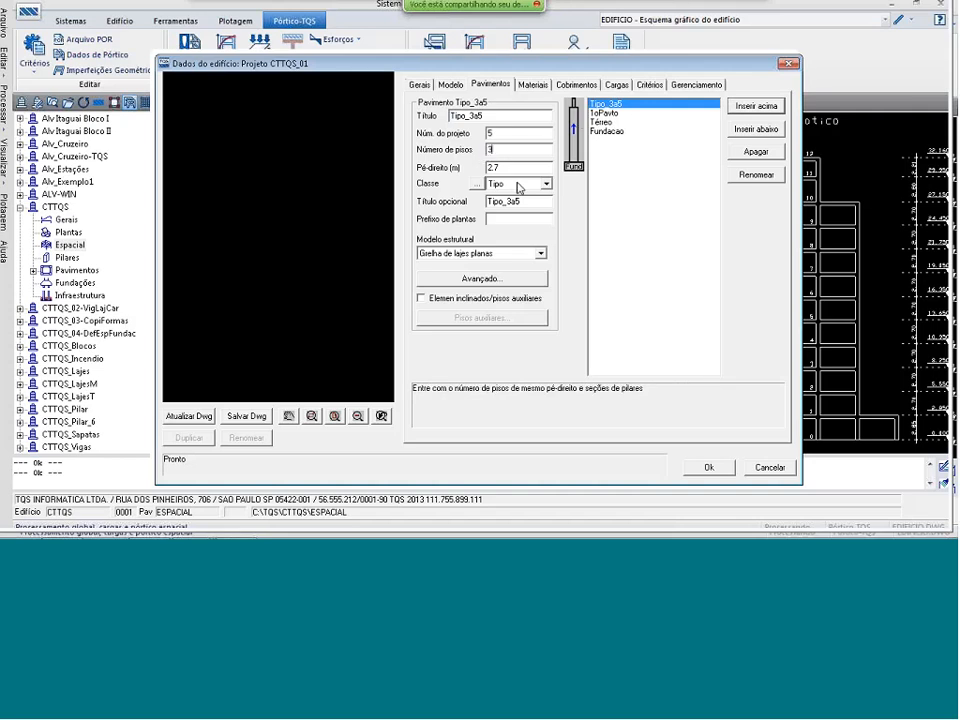
- Insert a floor named Tipo_6a8 above Tipo_3a5 and set its number of storeys to 3
{"action": "left_click", "coordinate": [752, 108]}
{"action": "type", "text": "T"}
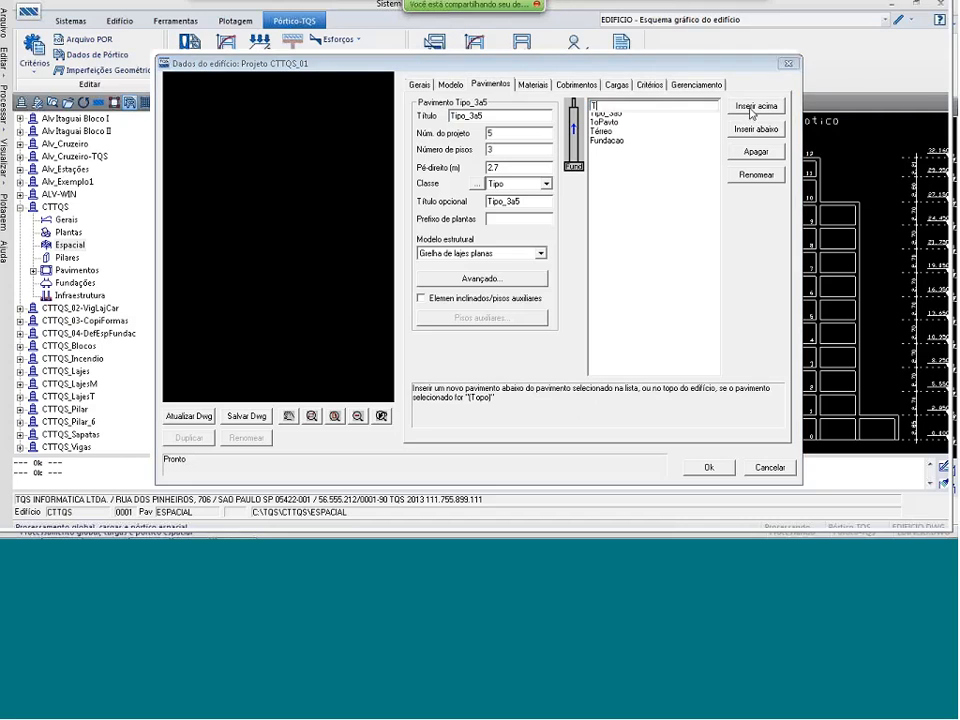
{"action": "type", "text": "ipo_6a8"}
{"action": "key", "text": "Return"}
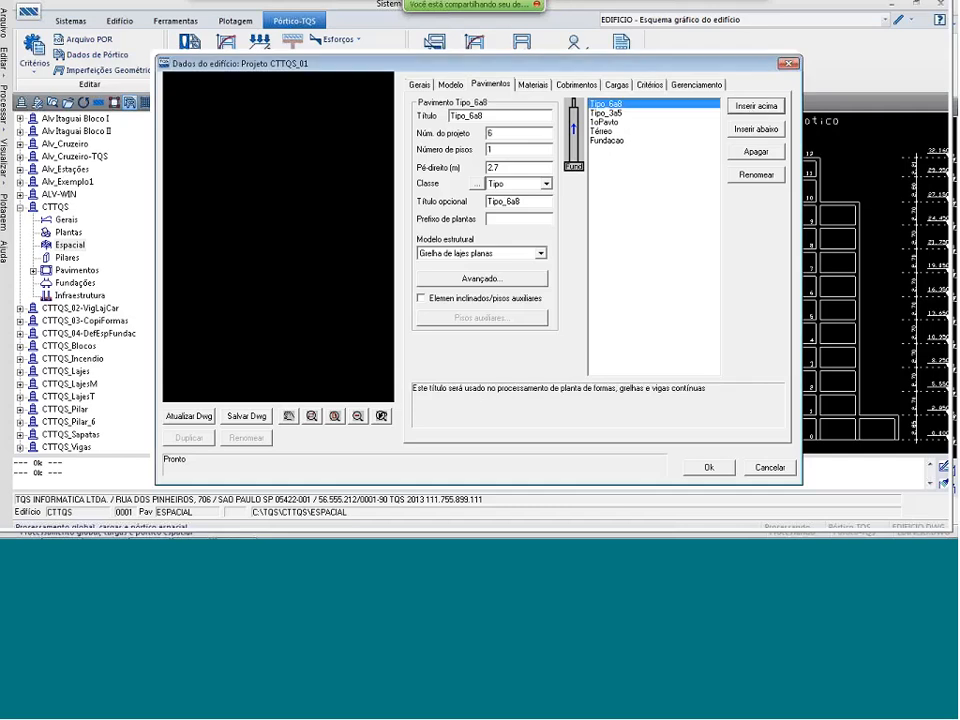
{"action": "left_click_drag", "start_coordinate": [504, 149], "coordinate": [465, 141]}
{"action": "type", "text": "3"}
- Insert a floor named Tipo_9 above Tipo_6a8
{"action": "left_click", "coordinate": [757, 106]}
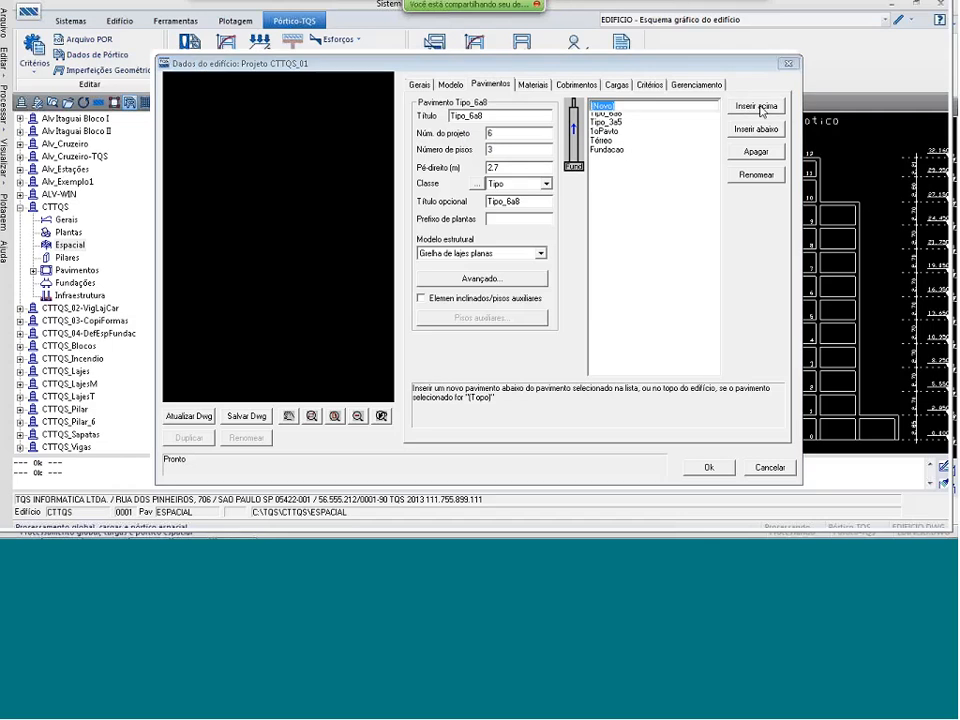
{"action": "type", "text": "Tipo_9"}
{"action": "key", "text": "Return"}
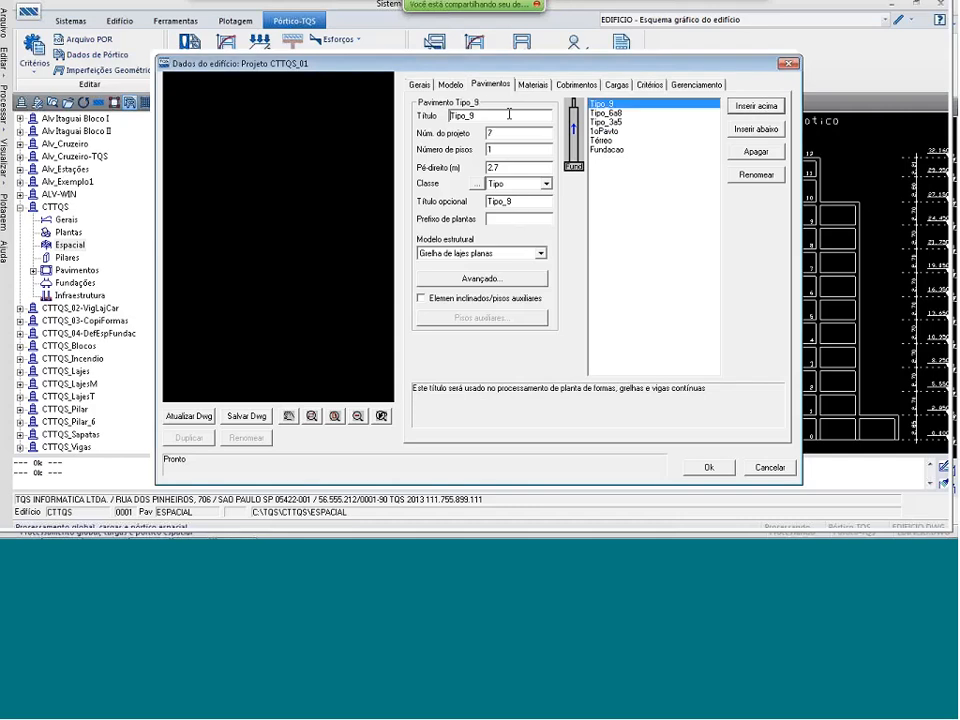
- Insert a floor named Cobertura above Tipo_9 and set its class to Cobertura
{"action": "left_click", "coordinate": [756, 106]}
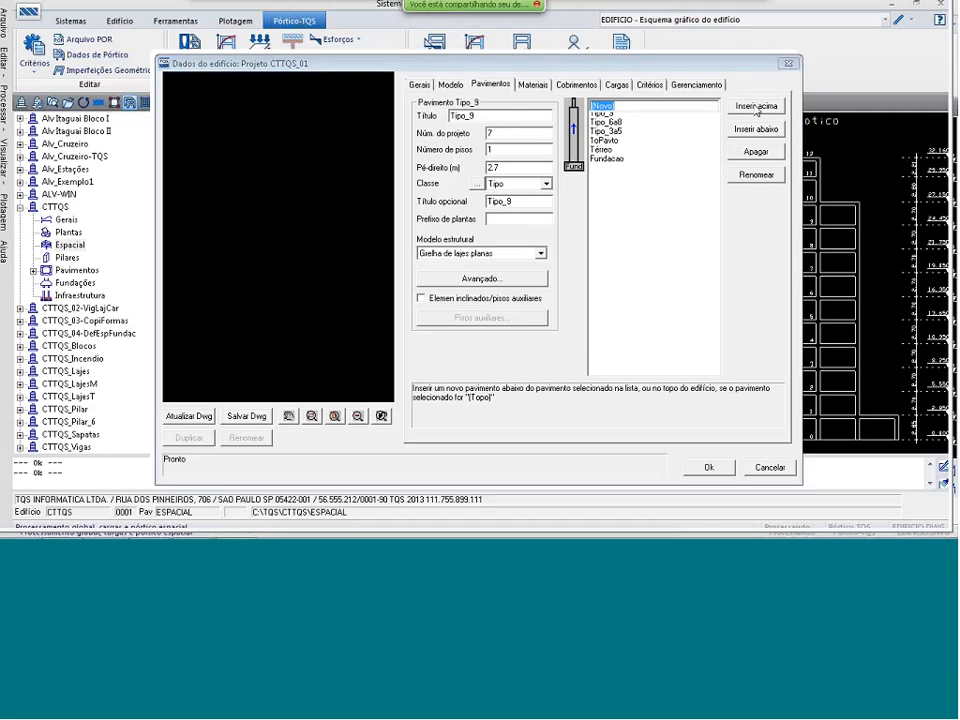
{"action": "type", "text": "Cobertura"}
{"action": "key", "text": "Return"}
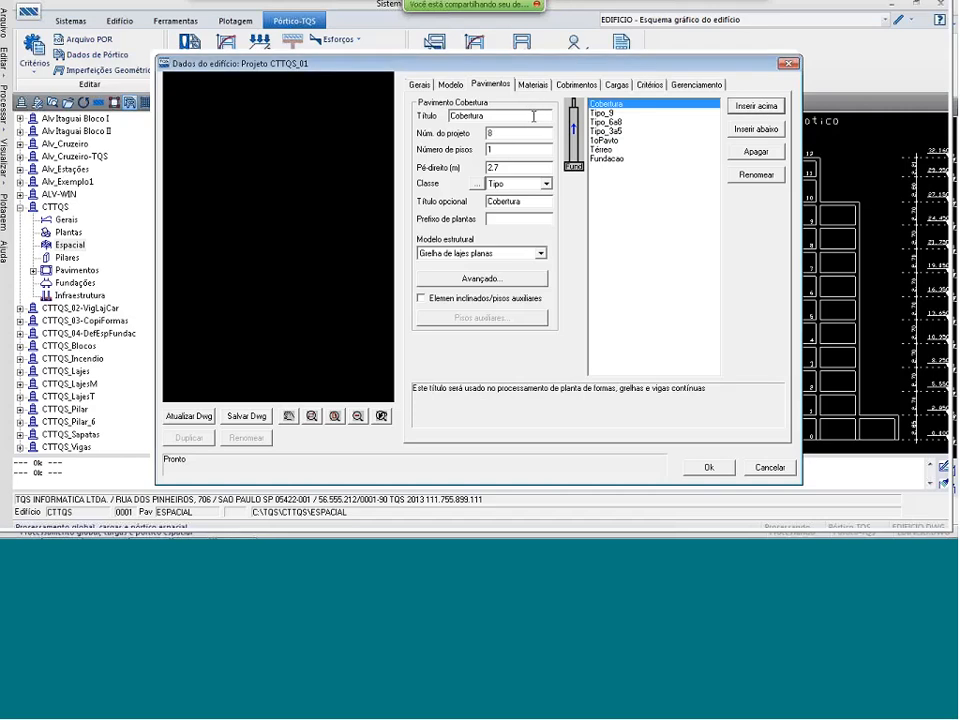
{"action": "left_click", "coordinate": [545, 183]}
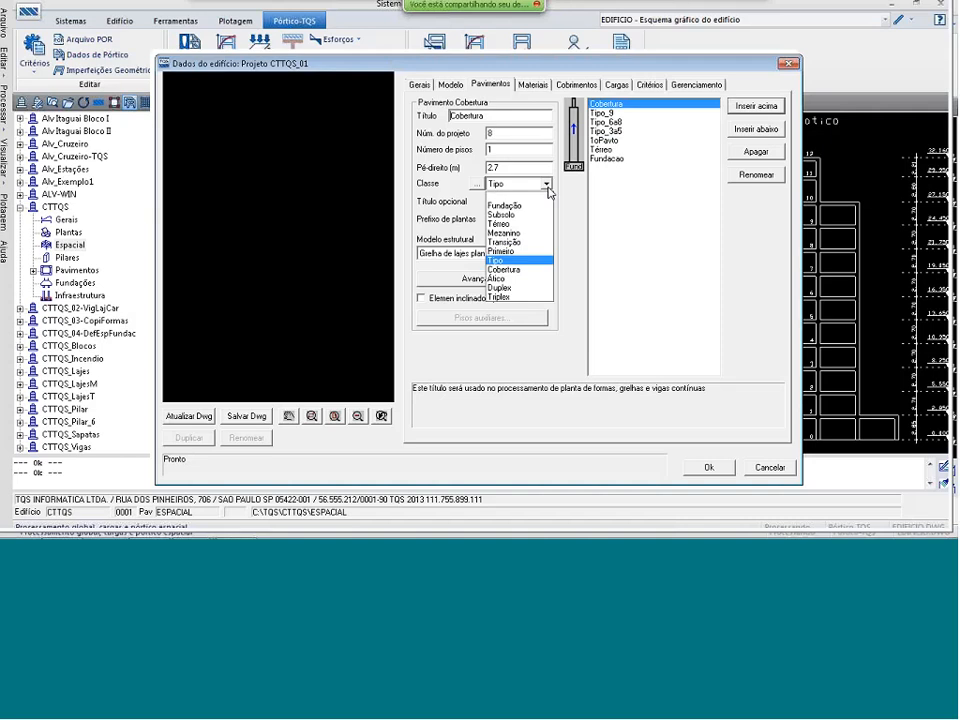
{"action": "left_click", "coordinate": [518, 262]}
- Insert a floor named Zeladoria above Cobertura and set its floor height to 2.8 m
{"action": "left_click", "coordinate": [756, 106]}
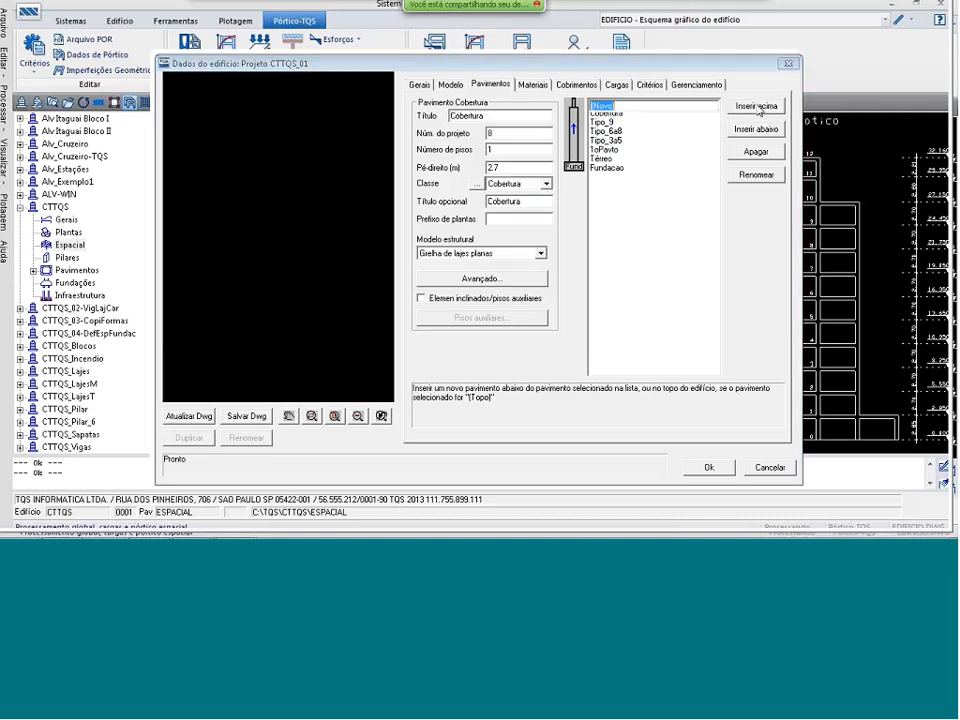
{"action": "type", "text": "Zela"}
{"action": "type", "text": "doria"}
{"action": "key", "text": "Return"}
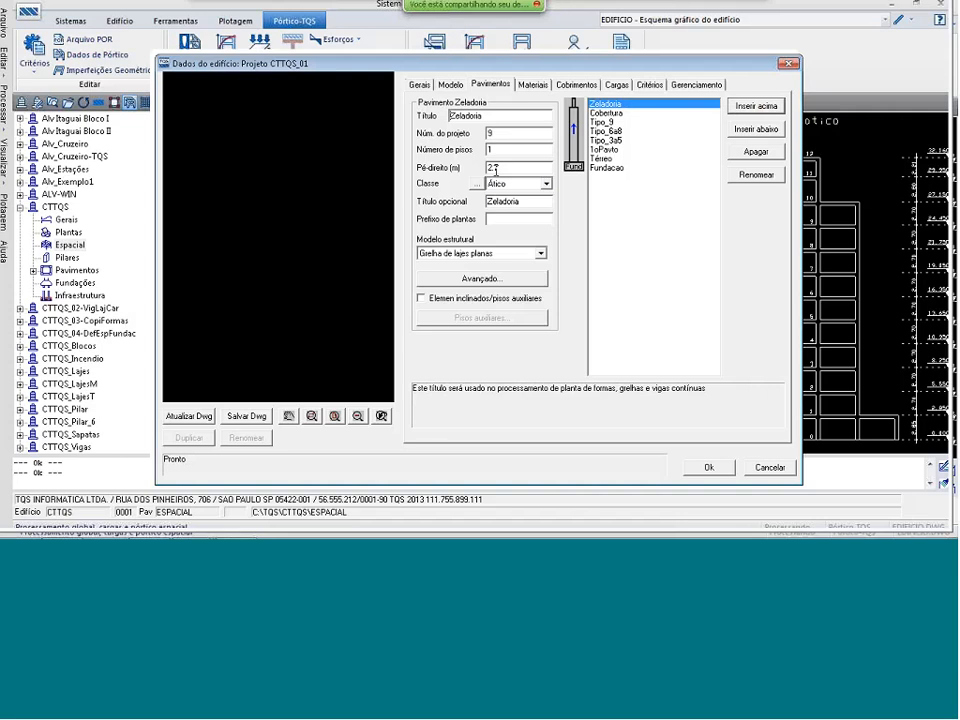
{"action": "left_click_drag", "start_coordinate": [495, 170], "coordinate": [528, 163]}
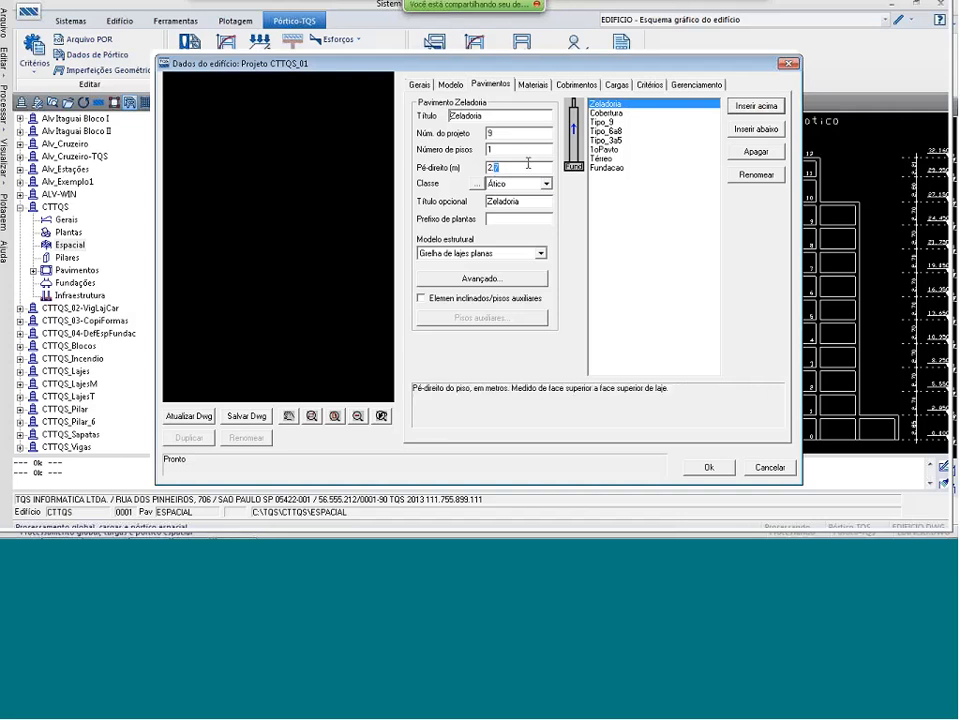
{"action": "type", "text": "8"}
- Insert a floor named CxDagua above Zeladoria and set its floor height to 2.21 m
{"action": "left_click", "coordinate": [756, 106]}
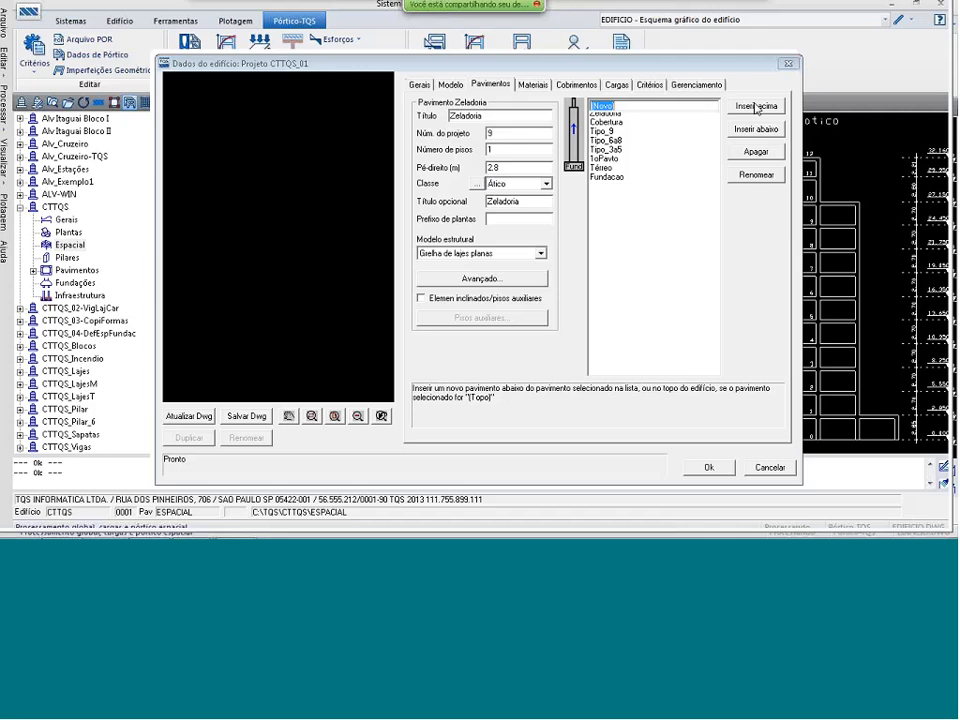
{"action": "type", "text": "CxDagua"}
{"action": "left_click", "coordinate": [521, 116]}
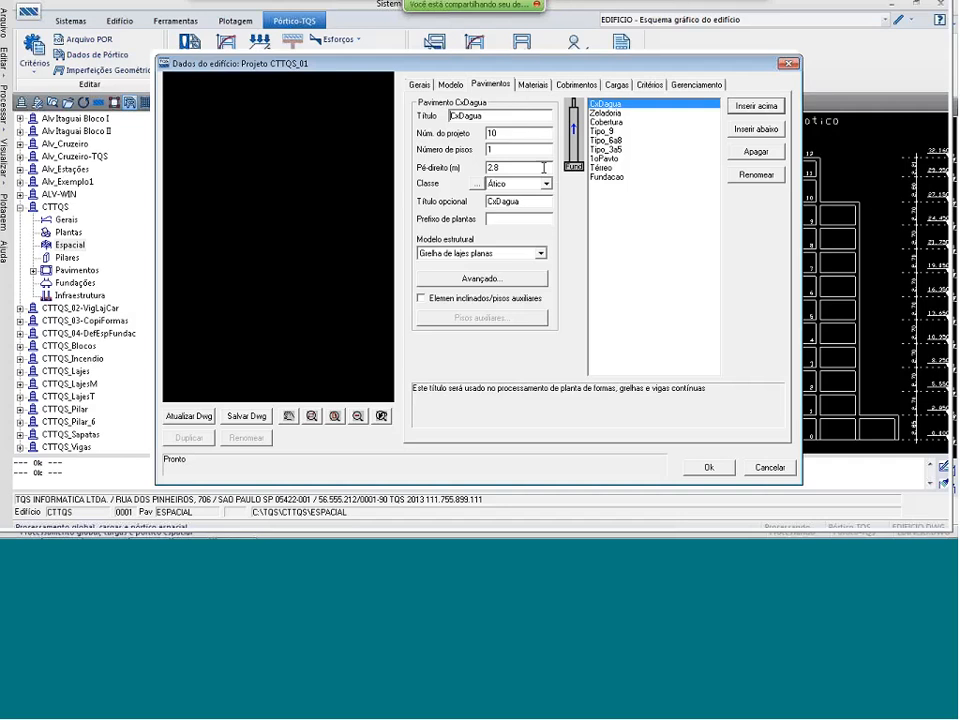
{"action": "double_click", "coordinate": [507, 168]}
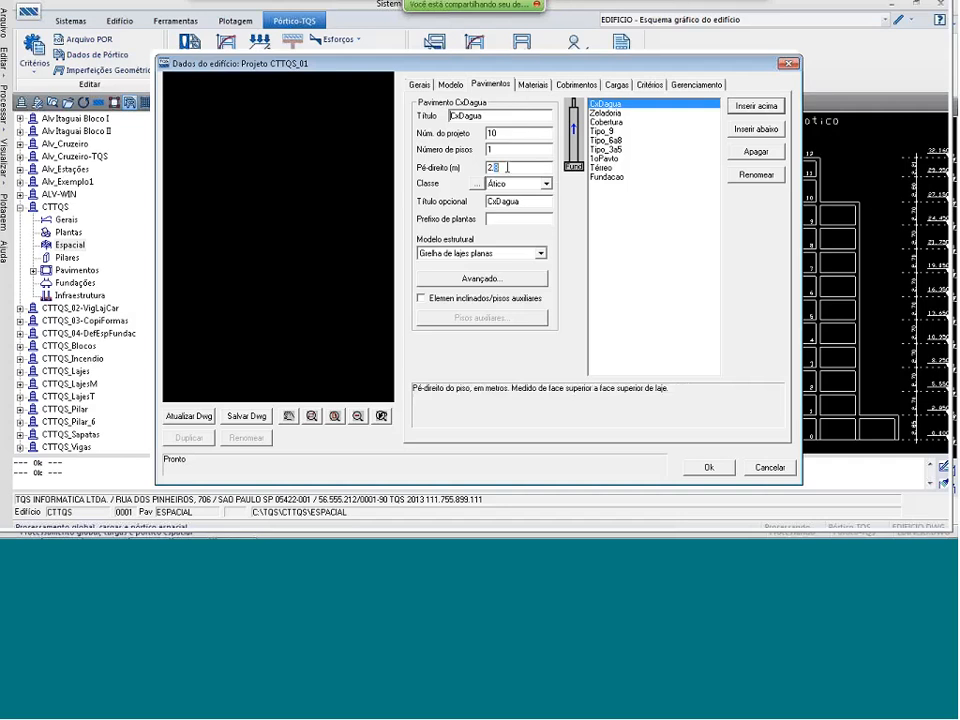
{"action": "type", "text": "2.21"}
- Try to update the schematic drawing, and set the Fundacao floor's structural model to Grelha de lajes planas
{"action": "left_click", "coordinate": [192, 418]}
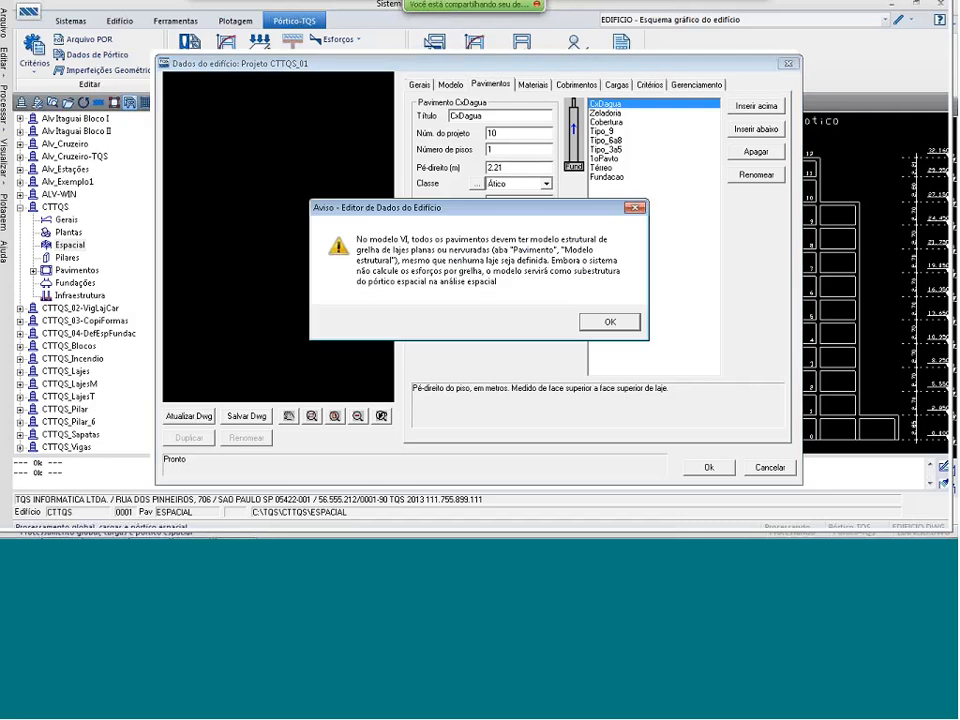
{"action": "key", "text": "Return"}
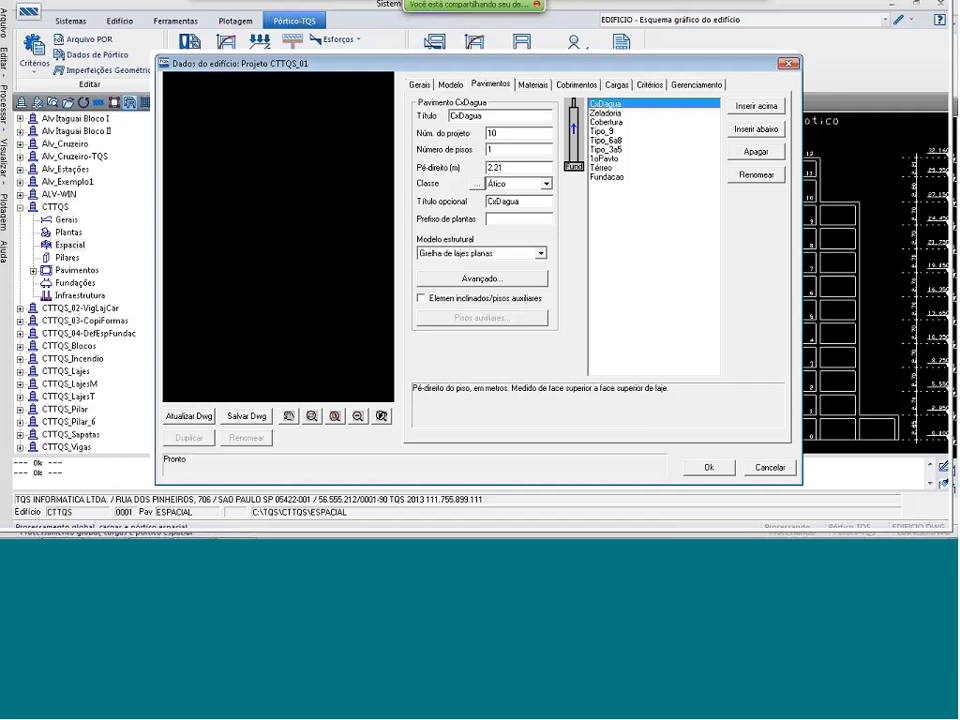
{"action": "left_click", "coordinate": [596, 177]}
{"action": "key", "text": "Return"}
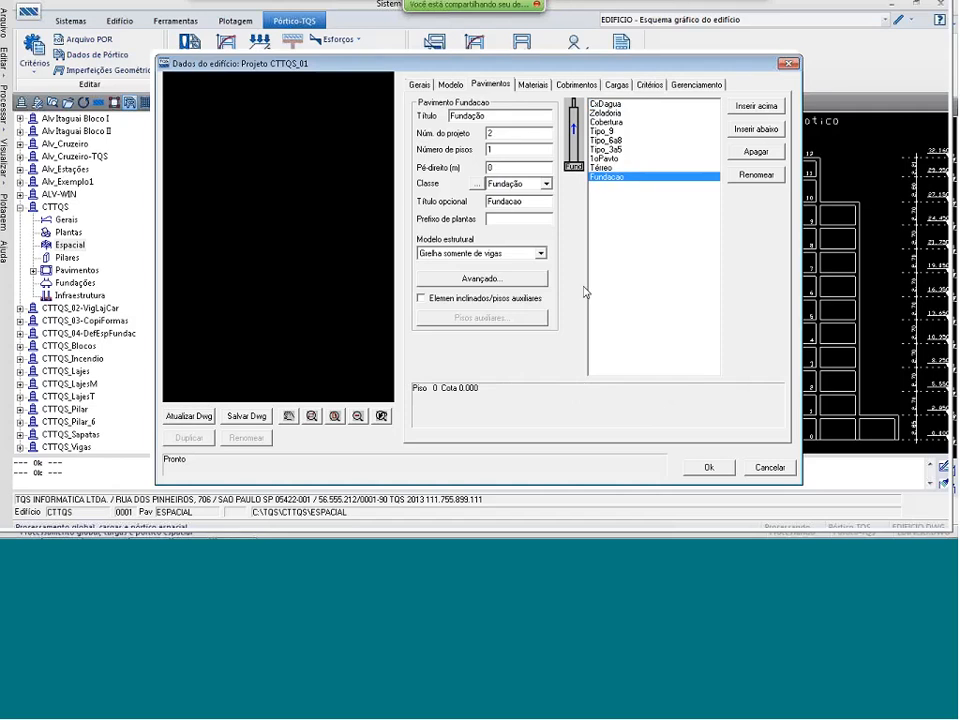
{"action": "left_click", "coordinate": [541, 254]}
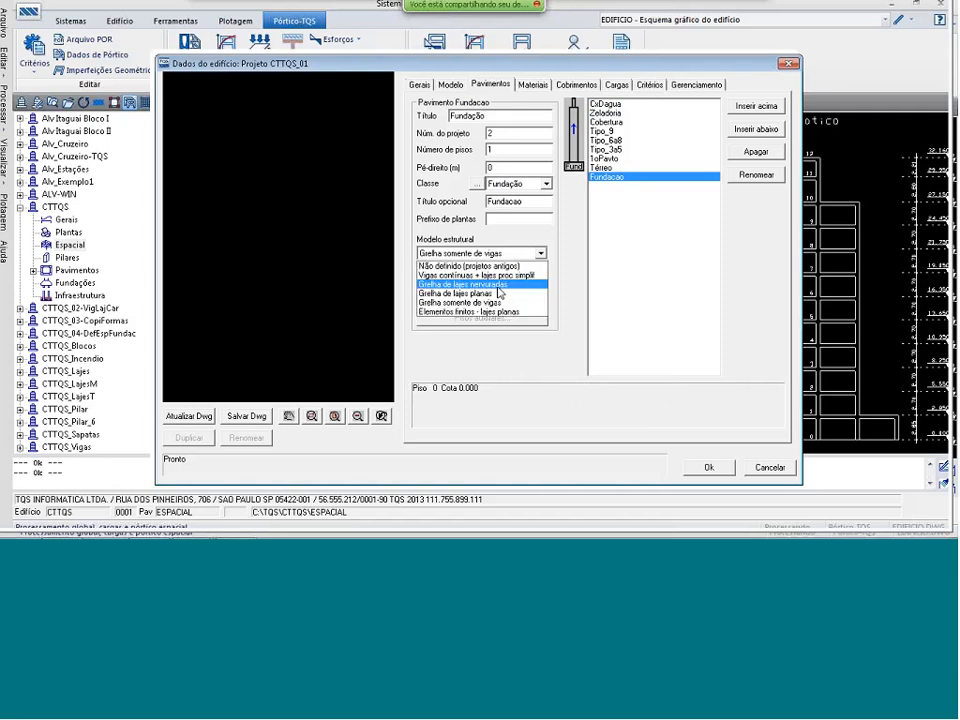
{"action": "left_click", "coordinate": [498, 293]}
- Check the structural model of the floors from Térreo up to Tipo_9 and update the schematic section drawing
{"action": "left_click", "coordinate": [603, 169]}
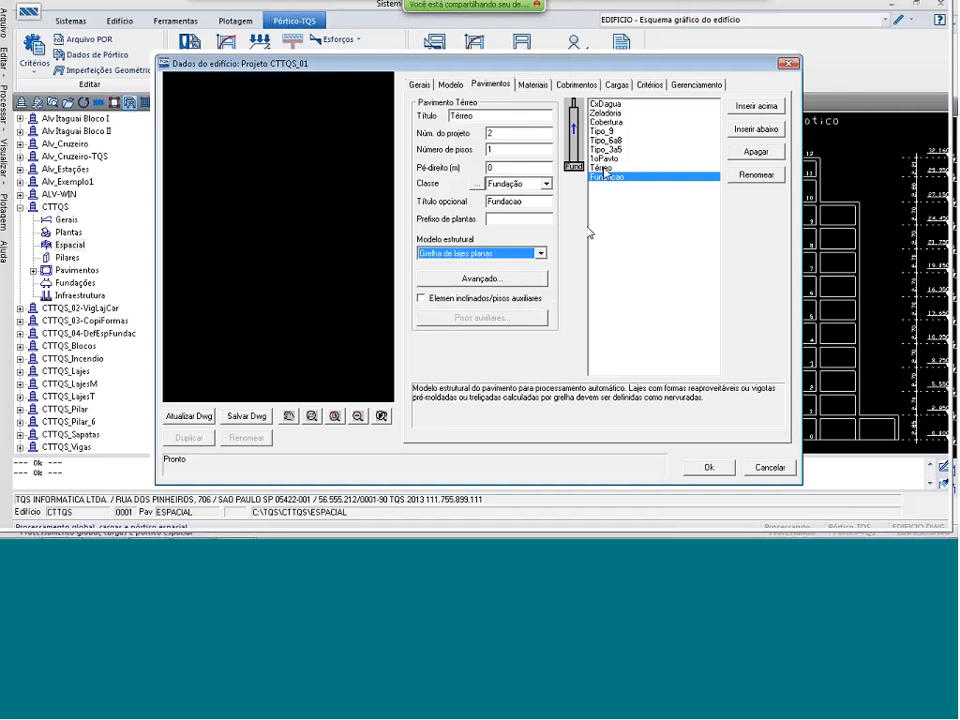
{"action": "left_click", "coordinate": [603, 159]}
{"action": "left_click", "coordinate": [609, 150]}
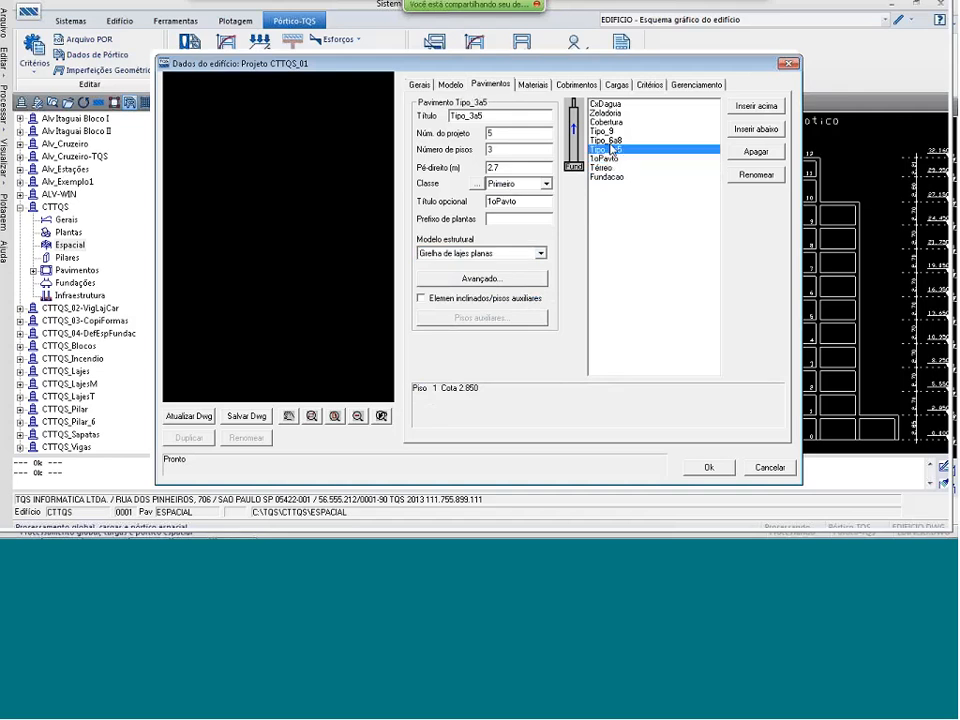
{"action": "left_click", "coordinate": [606, 140]}
{"action": "left_click", "coordinate": [604, 131]}
{"action": "left_click", "coordinate": [182, 418]}
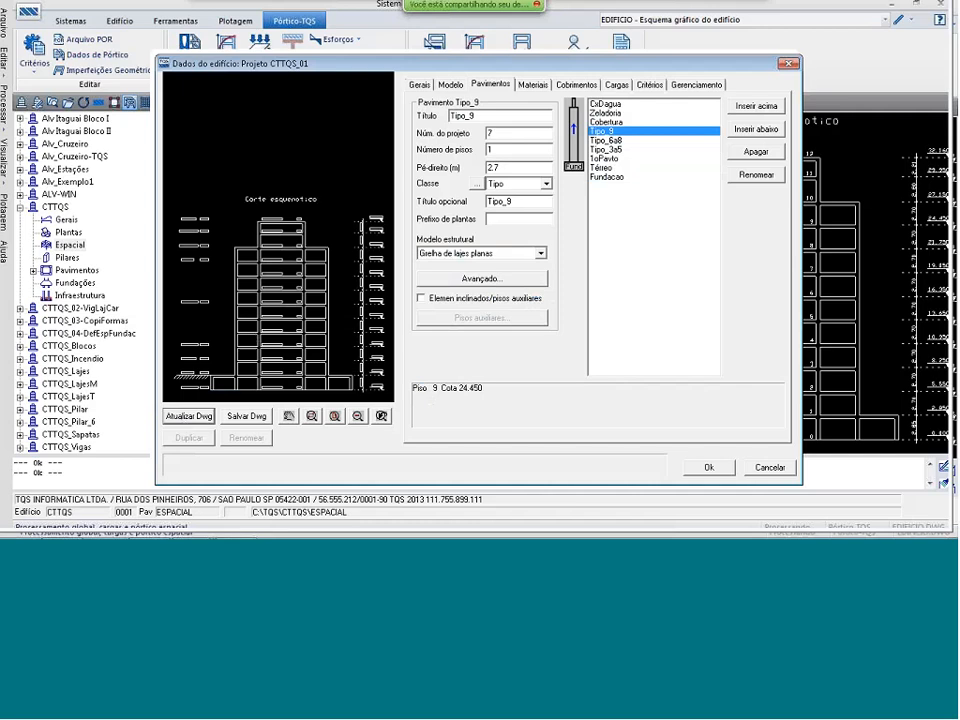
- Examine the concrete class options for beams and slabs and the environmental aggressiveness classes, keeping C25 and II - Moderada
{"action": "left_click", "coordinate": [533, 85]}
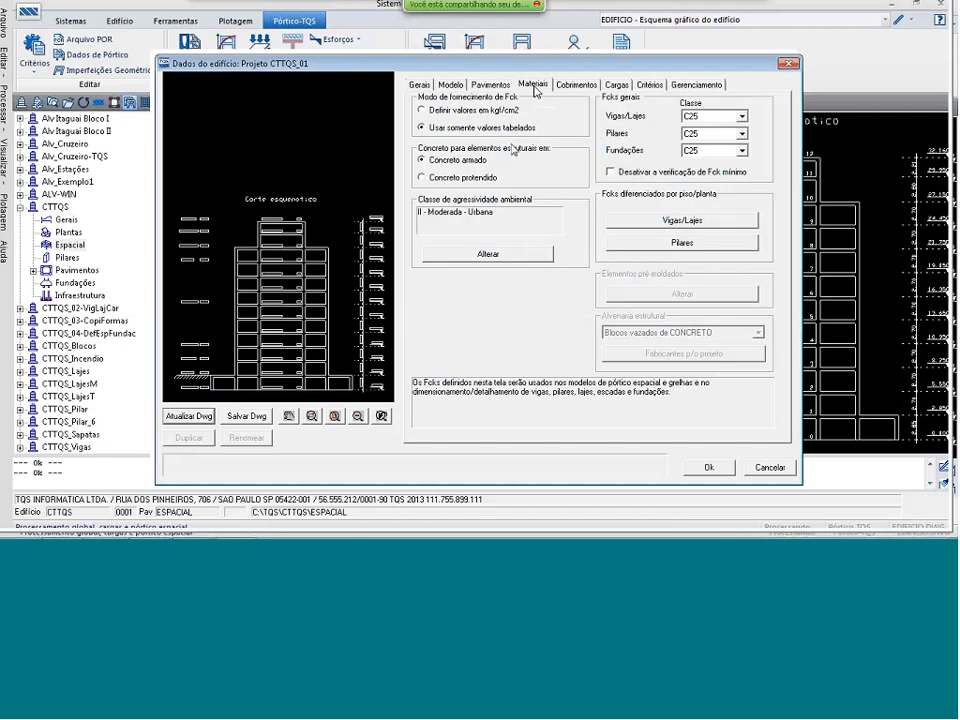
{"action": "left_click", "coordinate": [742, 117]}
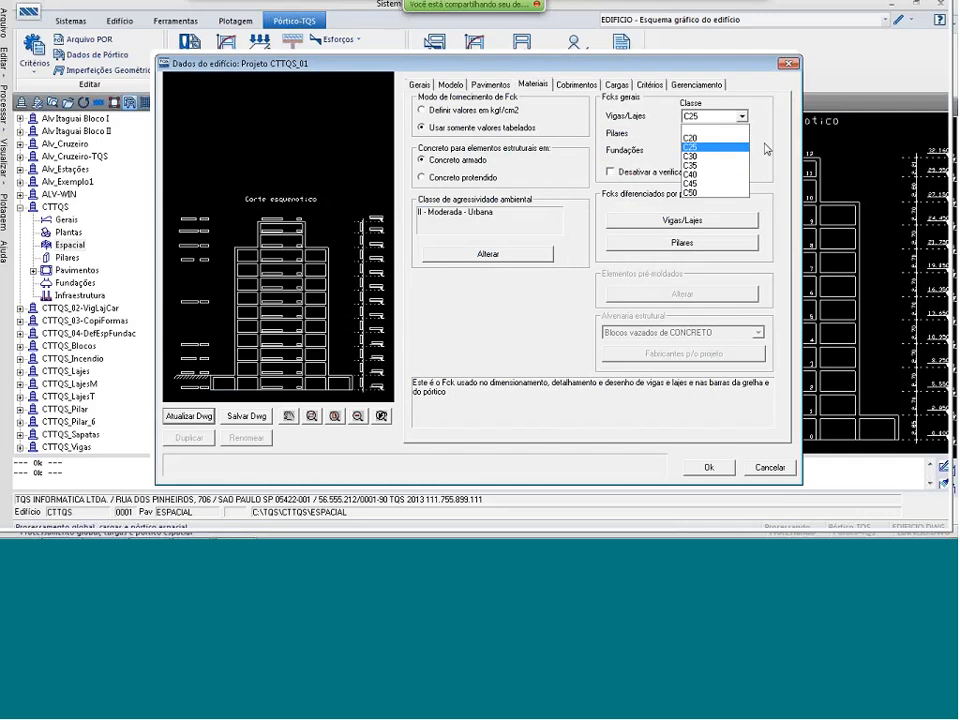
{"action": "left_click", "coordinate": [766, 149]}
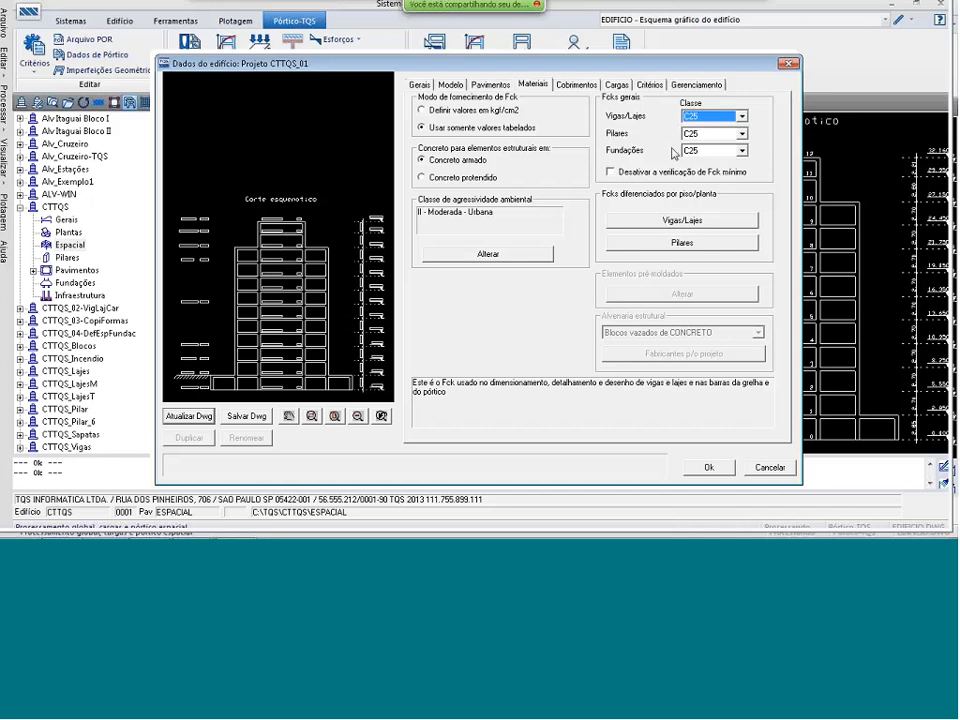
{"action": "left_click", "coordinate": [533, 85]}
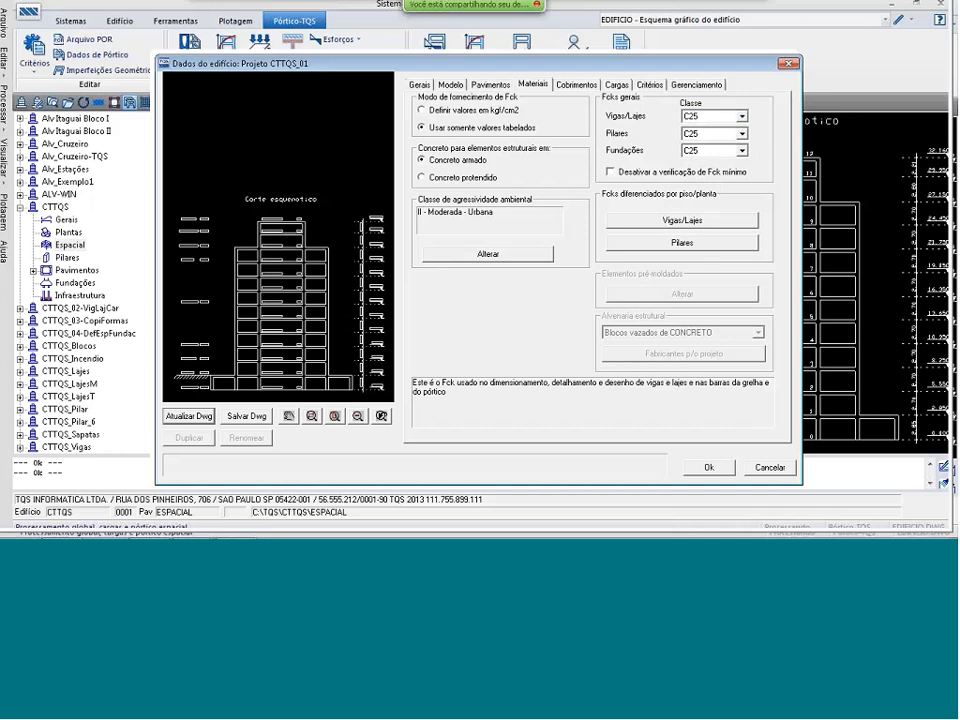
{"action": "left_click", "coordinate": [488, 254]}
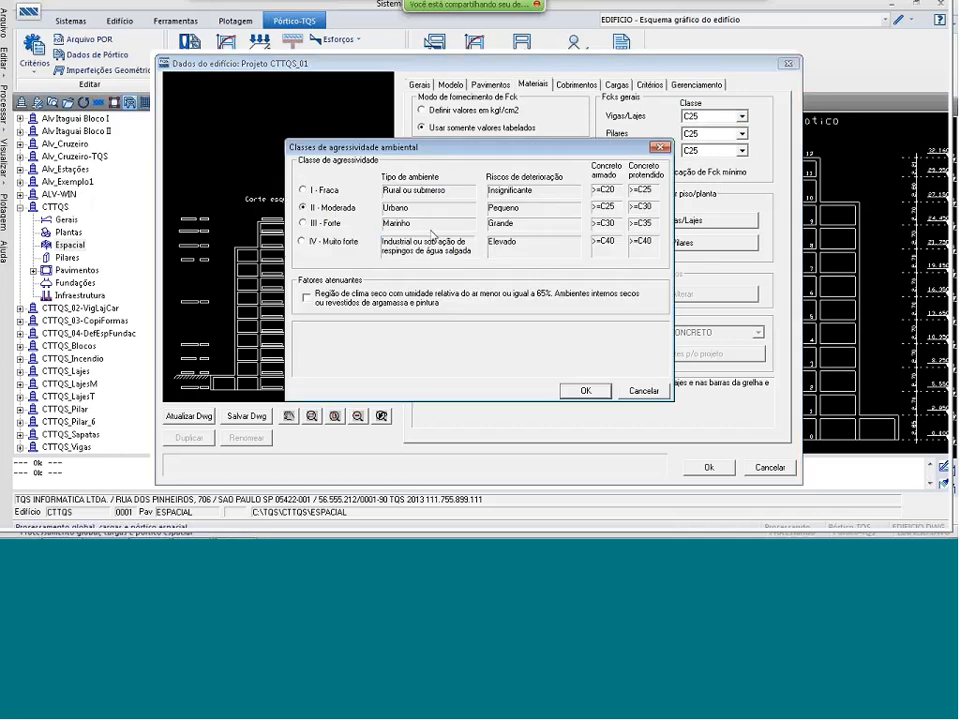
{"action": "left_click", "coordinate": [580, 387]}
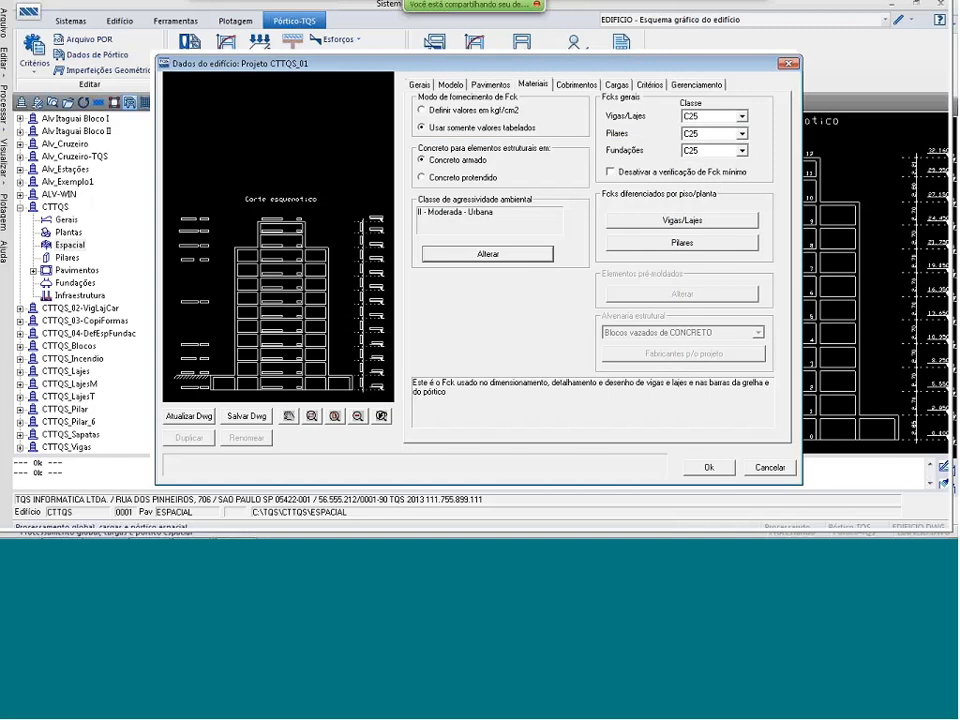
- Enable strict quality control and accept the standard's covers: 2 cm for slabs, 2.5 cm for beams and columns, 3 cm for prestressed parts
{"action": "left_click", "coordinate": [577, 85]}
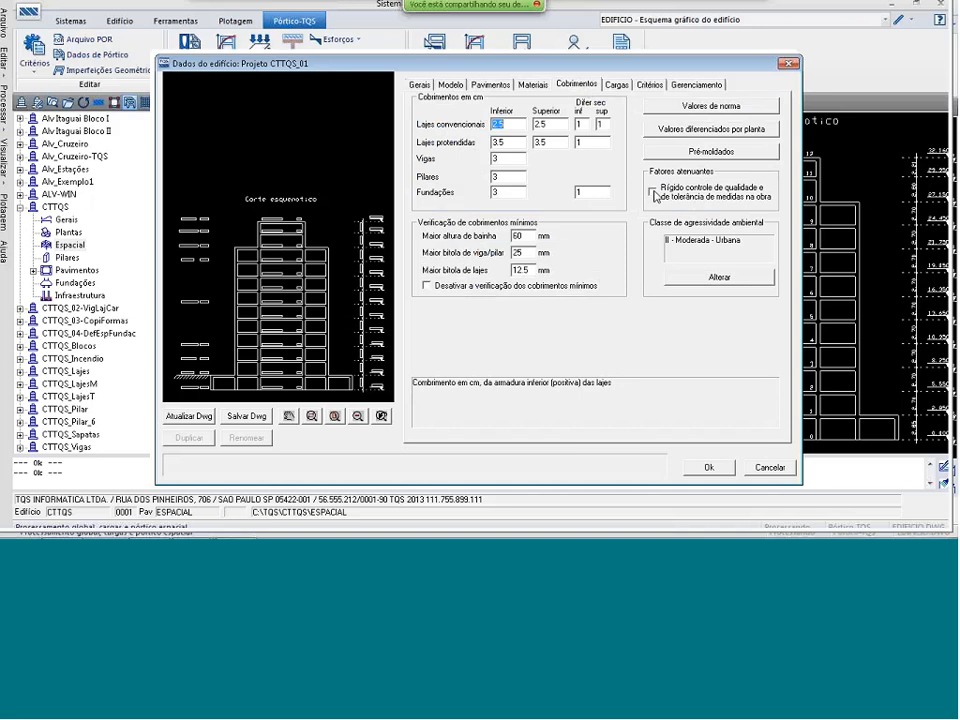
{"action": "left_click", "coordinate": [653, 192]}
{"action": "left_click", "coordinate": [711, 105]}
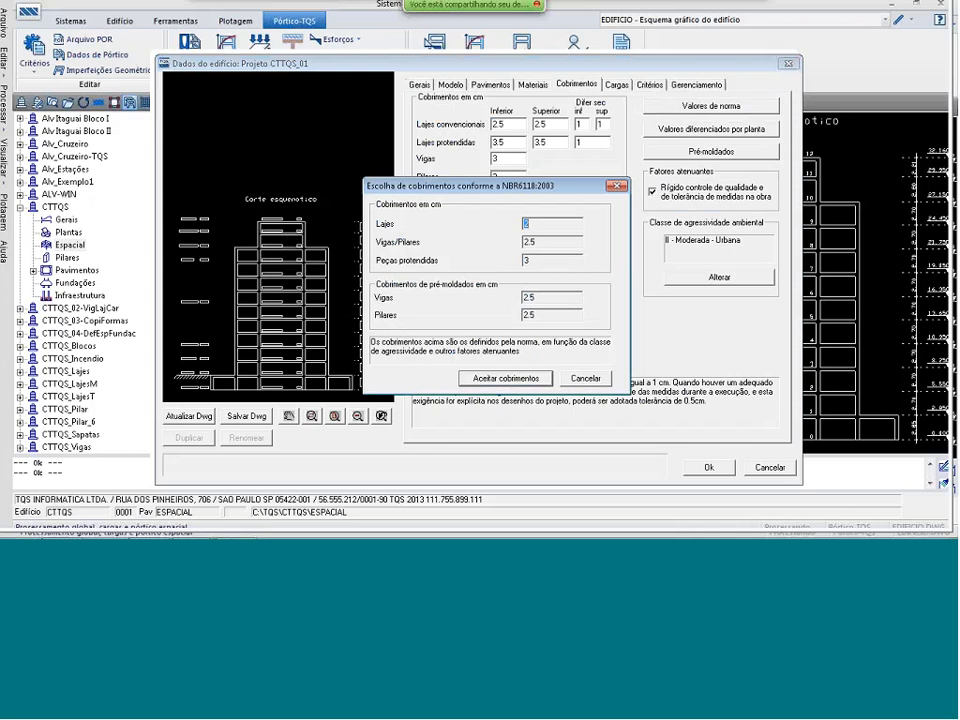
{"action": "left_click", "coordinate": [499, 380]}
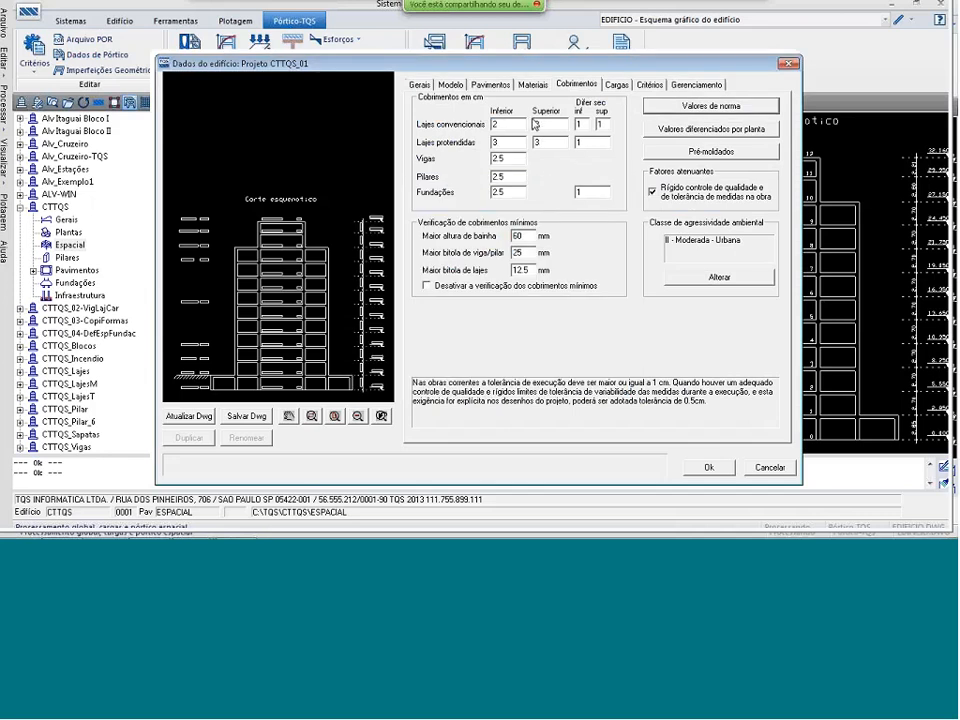
- Compare the material and cover settings, and examine the differentiated Fck tables for beams/slabs by plan and columns by floor
{"action": "left_click", "coordinate": [532, 84]}
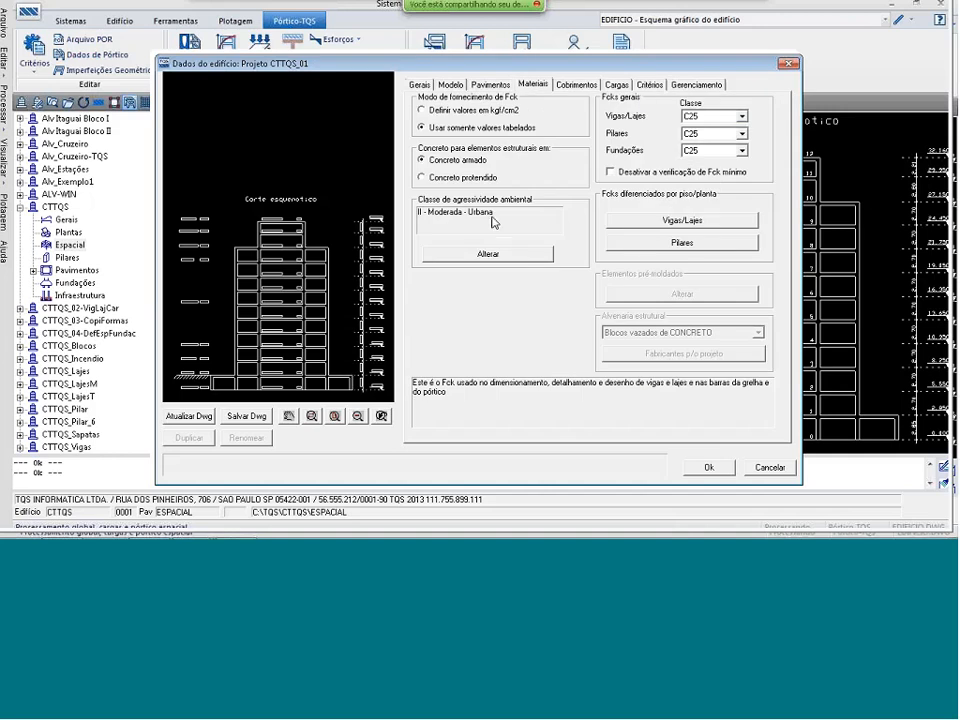
{"action": "left_click", "coordinate": [576, 85]}
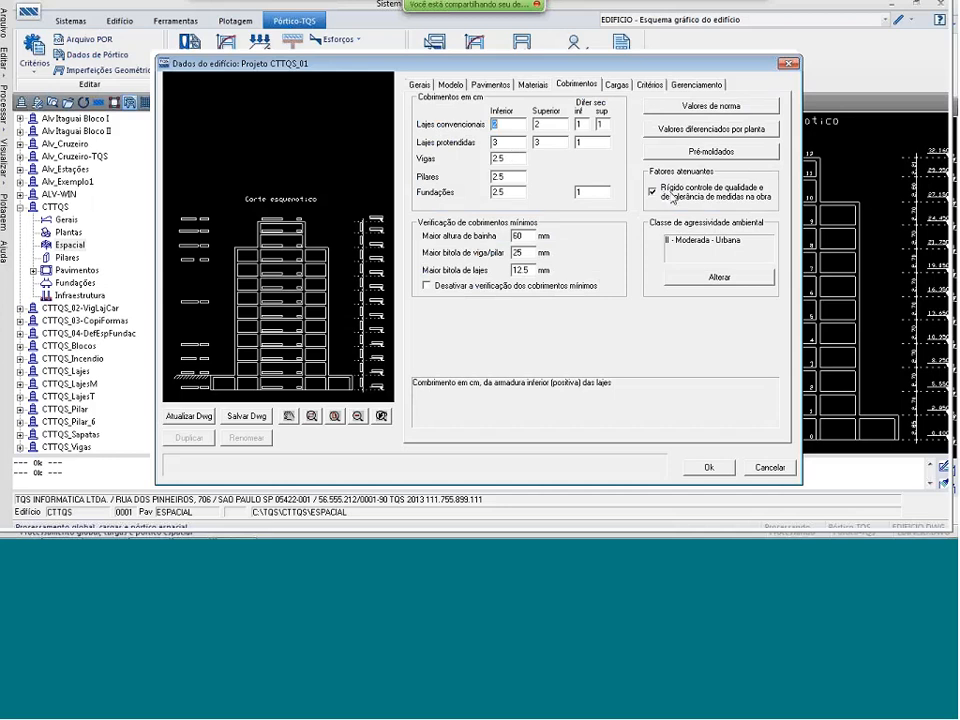
{"action": "left_click", "coordinate": [533, 85]}
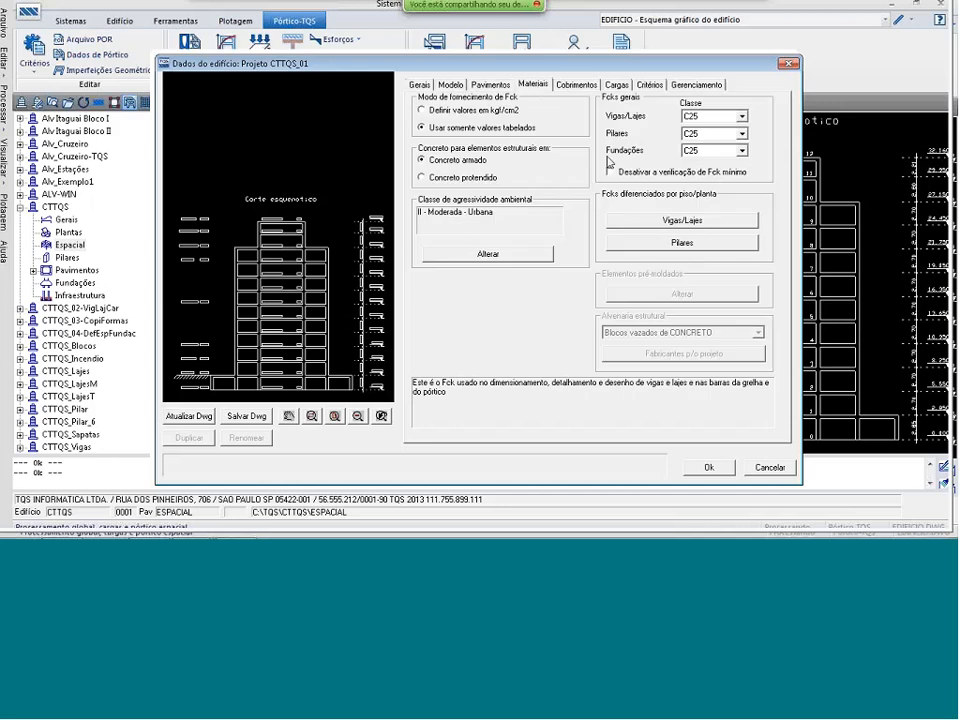
{"action": "left_click", "coordinate": [677, 222]}
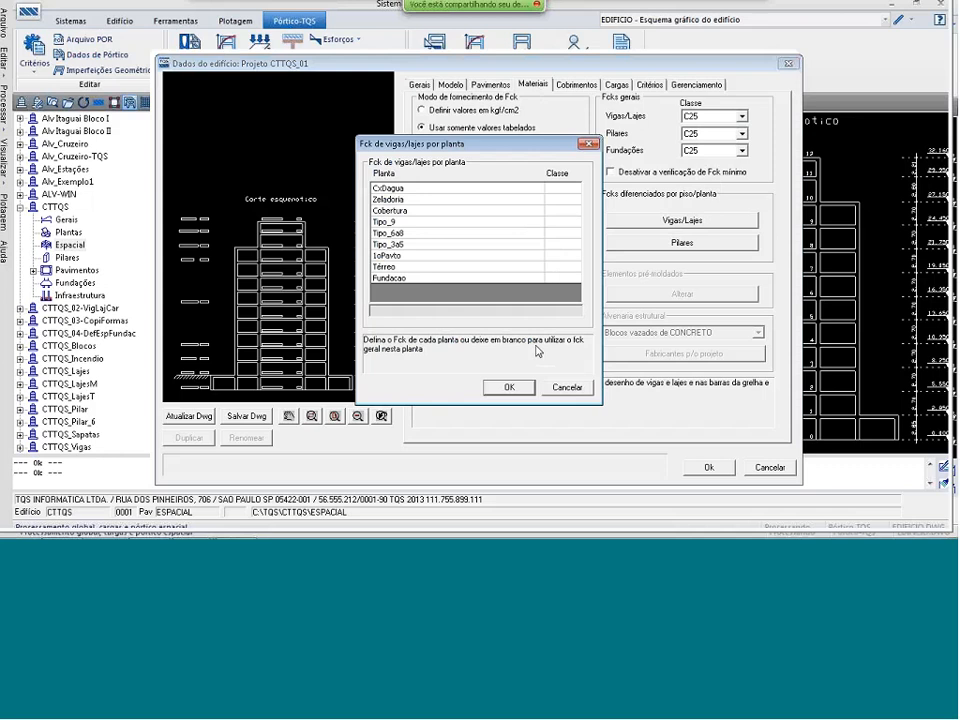
{"action": "left_click", "coordinate": [509, 387]}
{"action": "left_click", "coordinate": [682, 242]}
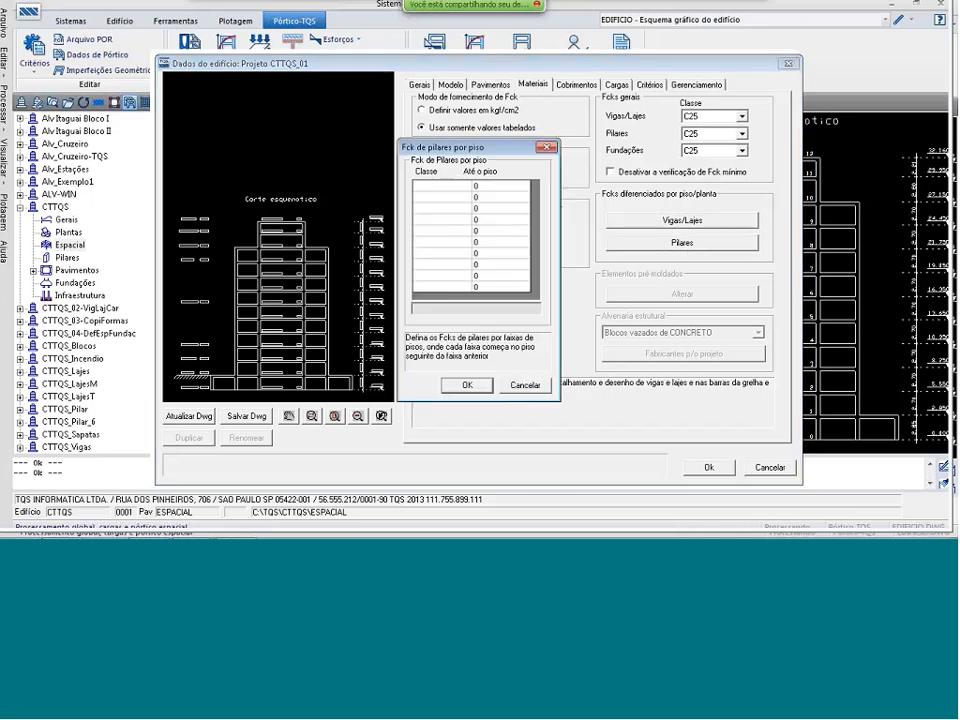
{"action": "left_click", "coordinate": [536, 384]}
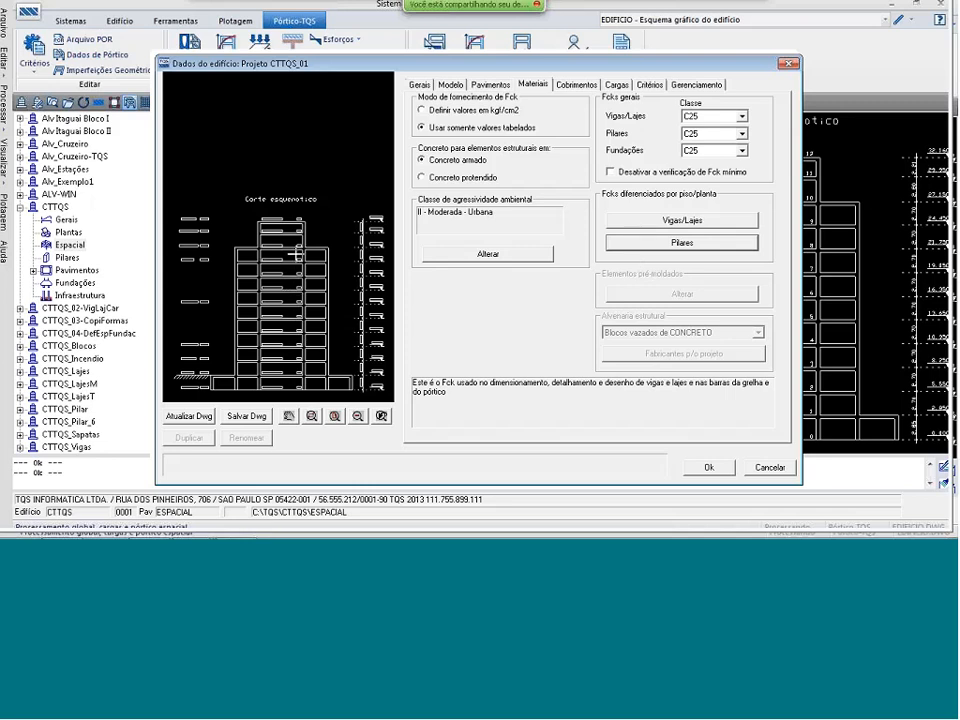
{"action": "left_click", "coordinate": [578, 85]}
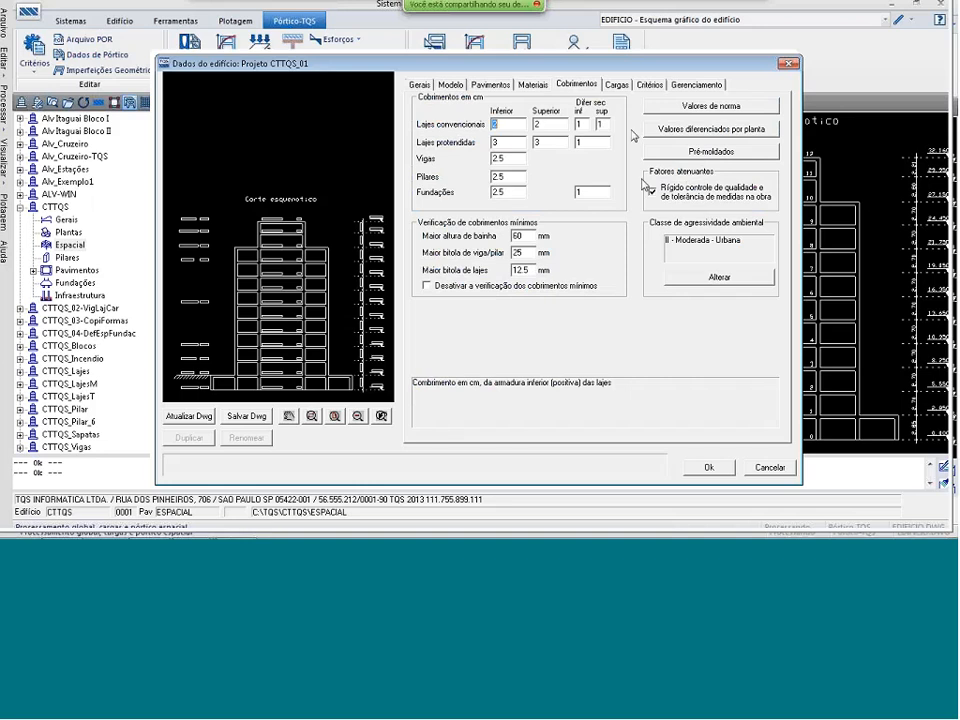
- Examine the vertical load settings and the advanced options for live loads
{"action": "left_click", "coordinate": [618, 86]}
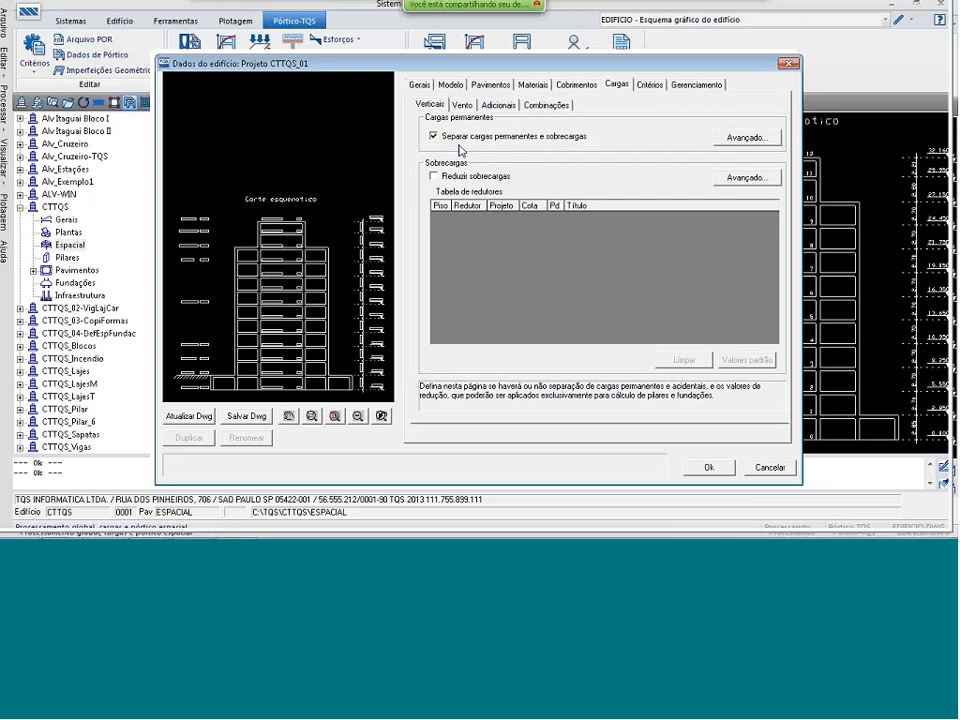
{"action": "left_click", "coordinate": [745, 178]}
{"action": "left_click", "coordinate": [612, 354]}
- Try the live-load reduction with the default reducer values and turn it off again
{"action": "left_click", "coordinate": [435, 177]}
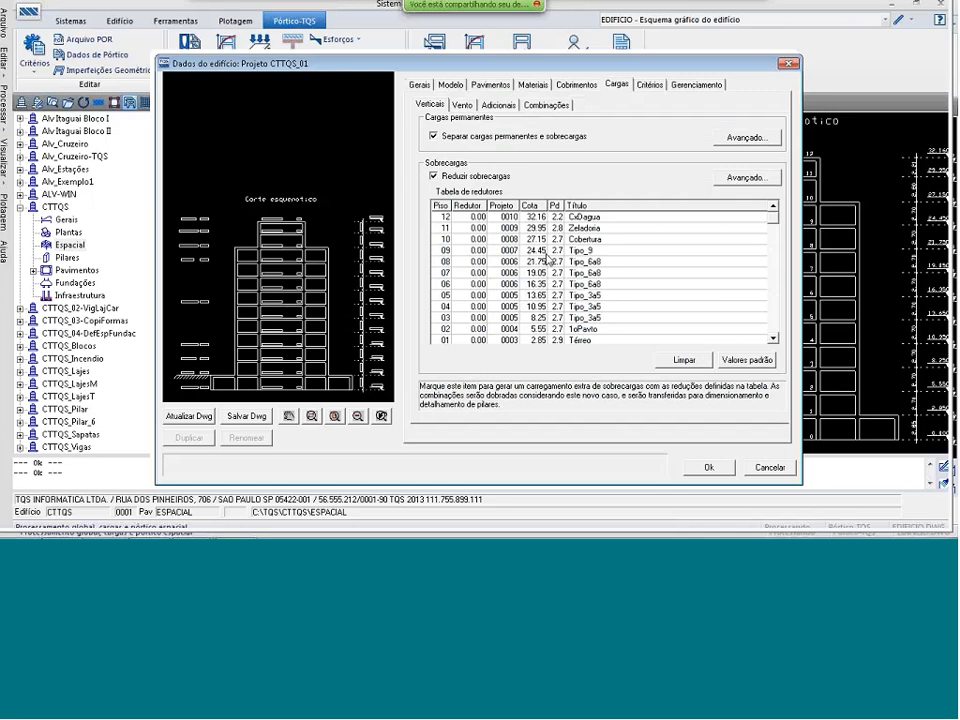
{"action": "left_click", "coordinate": [747, 359]}
{"action": "key", "text": "Return"}
{"action": "left_click", "coordinate": [434, 176]}
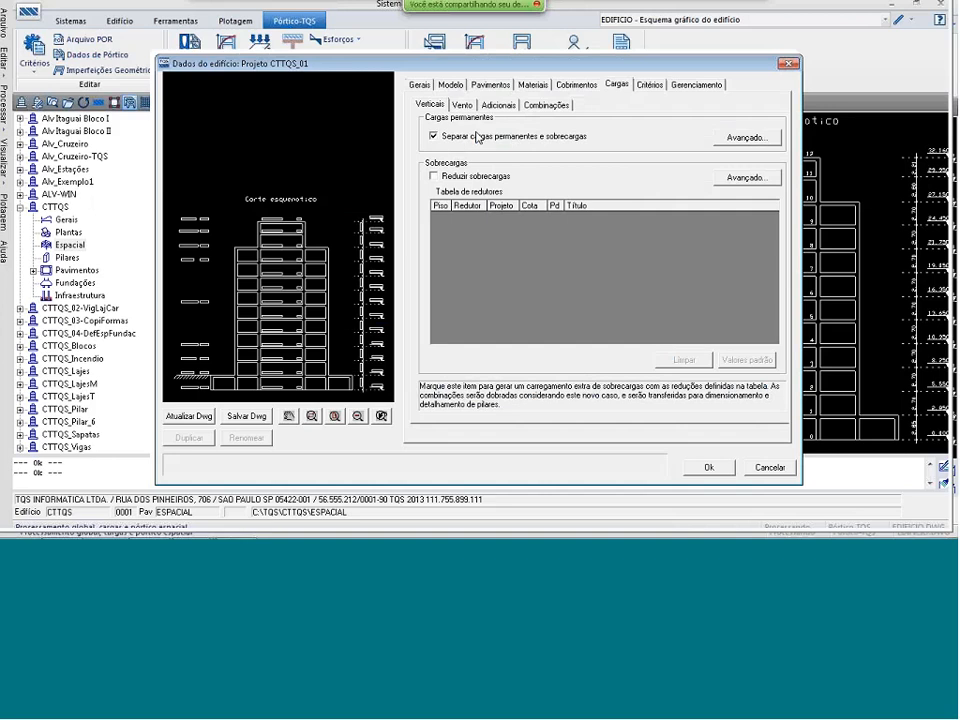
- Set the basic wind speed V0 to 40 m/s by picking the project region on the wind speed map
{"action": "left_click", "coordinate": [462, 105]}
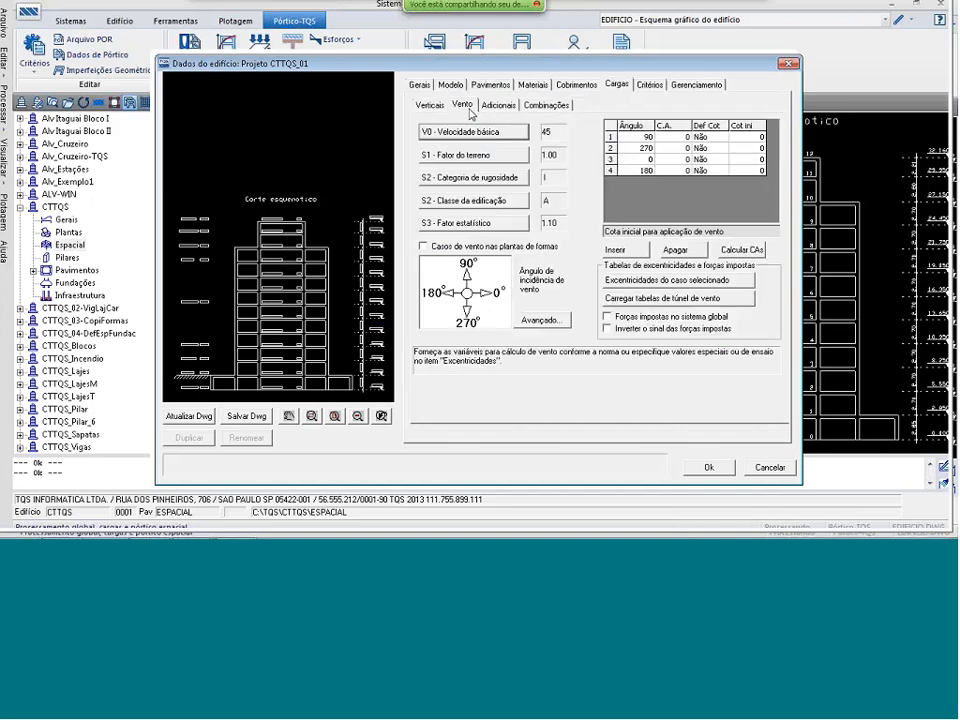
{"action": "left_click", "coordinate": [473, 132]}
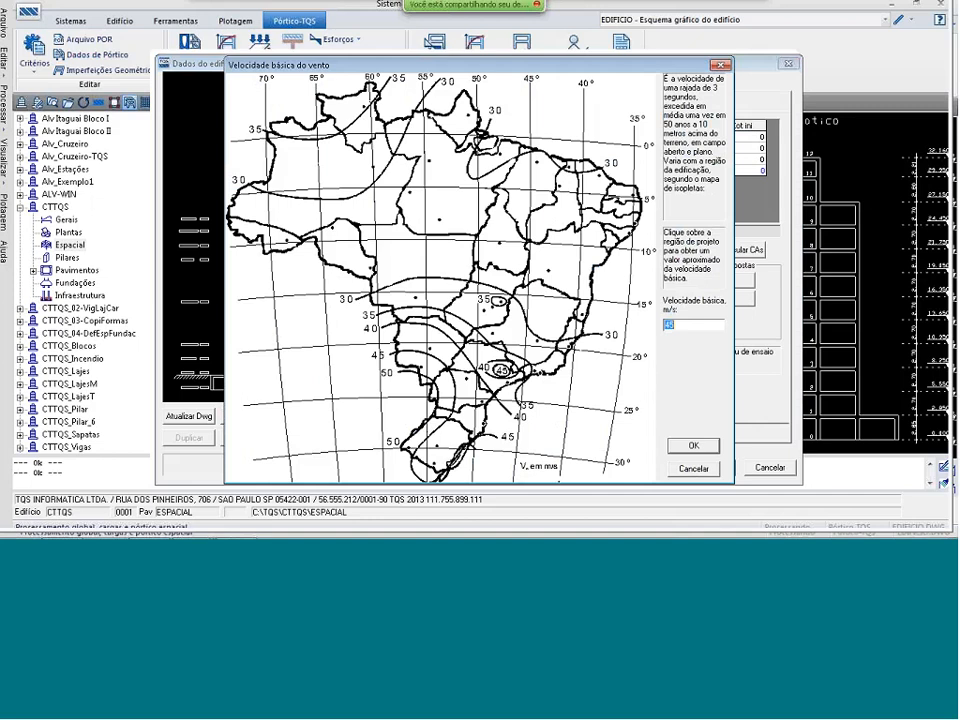
{"action": "left_click", "coordinate": [452, 354]}
{"action": "key", "text": "Return"}
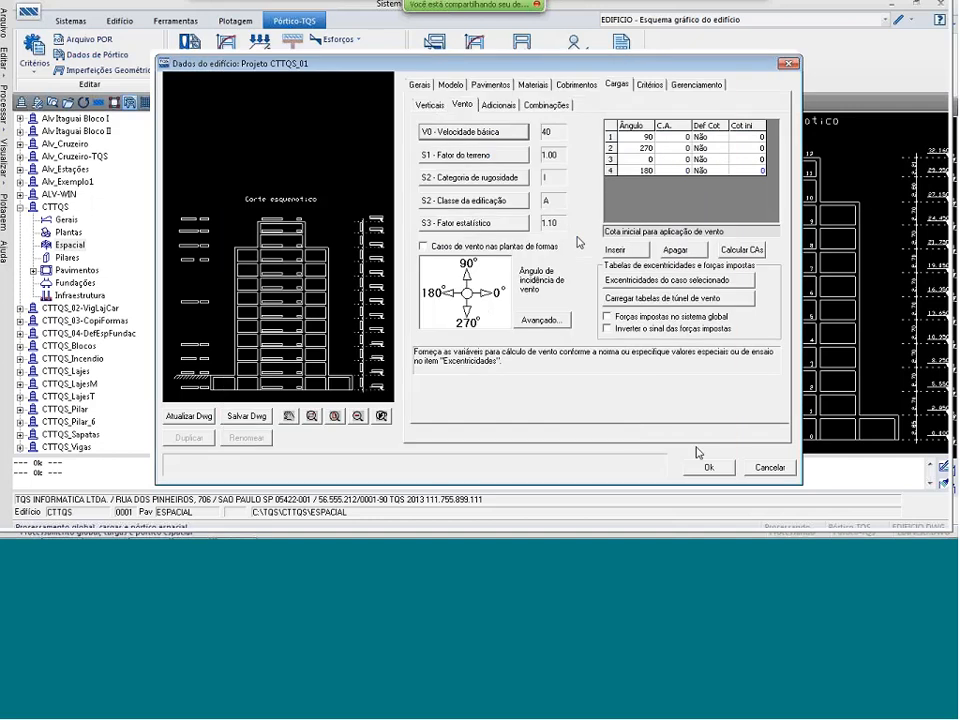
- Review the terrain factor S1, keeping 1.00, and set the S2 roughness category to III
{"action": "left_click", "coordinate": [505, 157]}
{"action": "left_click", "coordinate": [525, 292]}
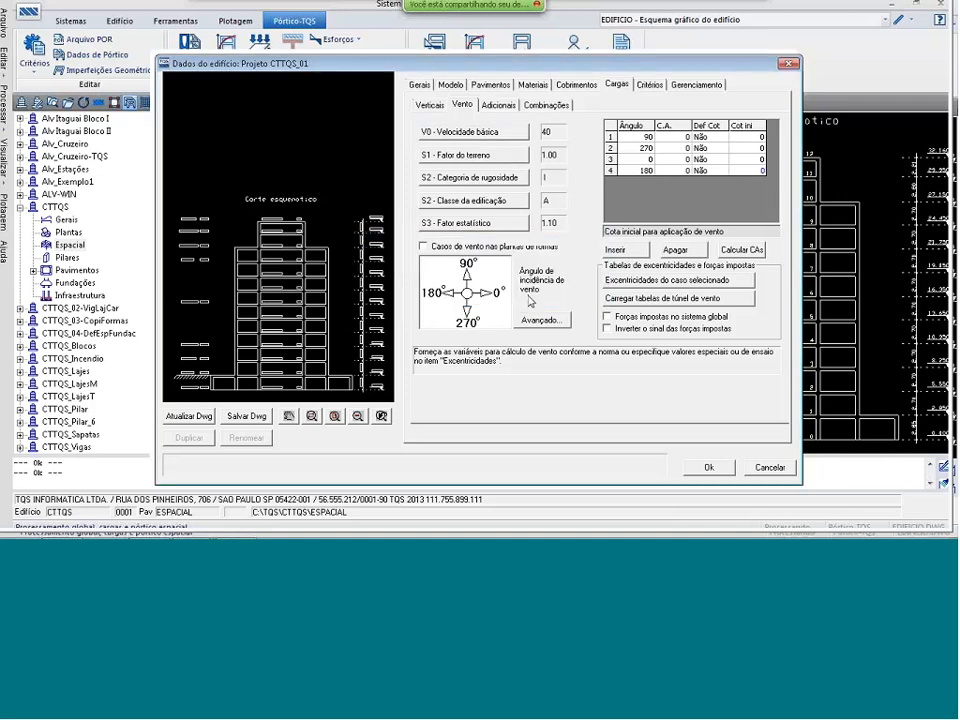
{"action": "left_click", "coordinate": [499, 181]}
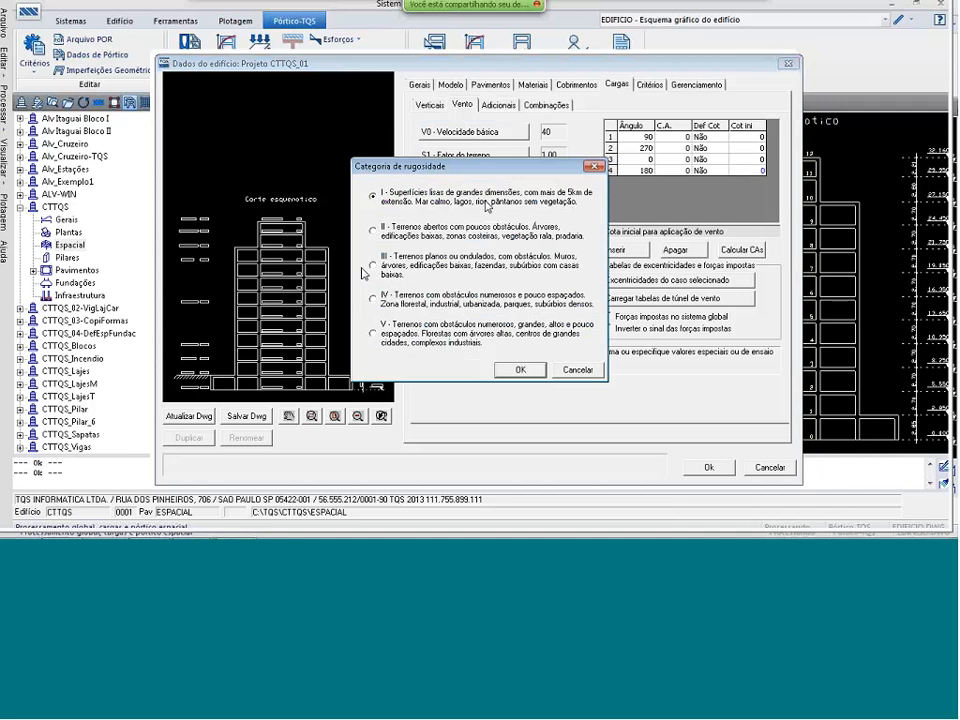
{"action": "left_click", "coordinate": [372, 266]}
{"action": "left_click", "coordinate": [519, 369]}
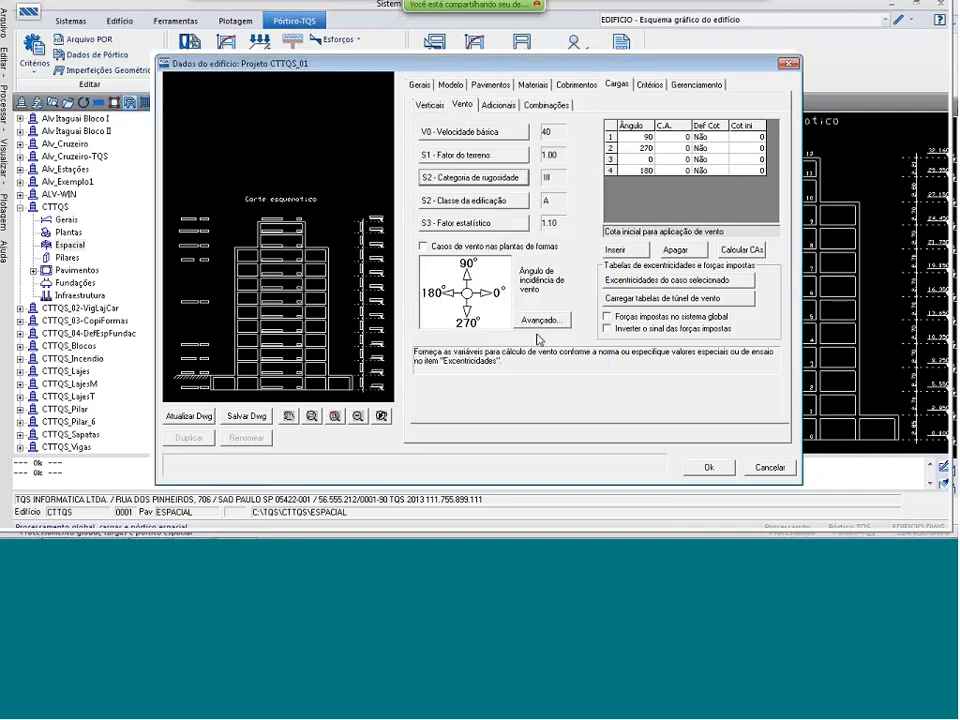
- Keep the S2 building class at A and set the S3 statistical factor to 1.00
{"action": "left_click", "coordinate": [473, 200]}
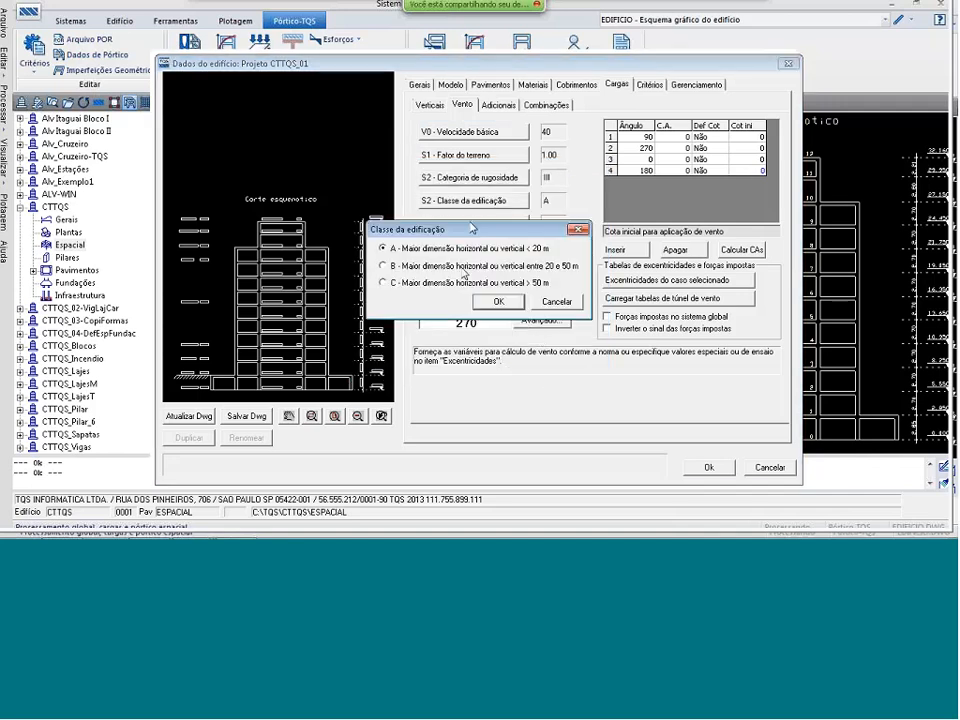
{"action": "left_click", "coordinate": [480, 302]}
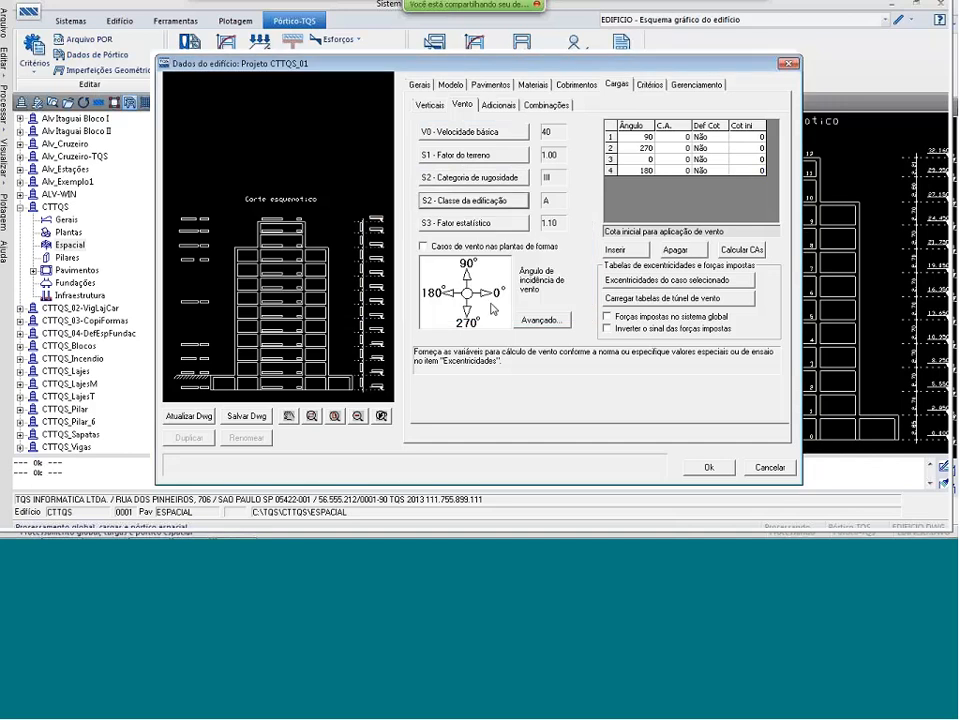
{"action": "left_click", "coordinate": [478, 223]}
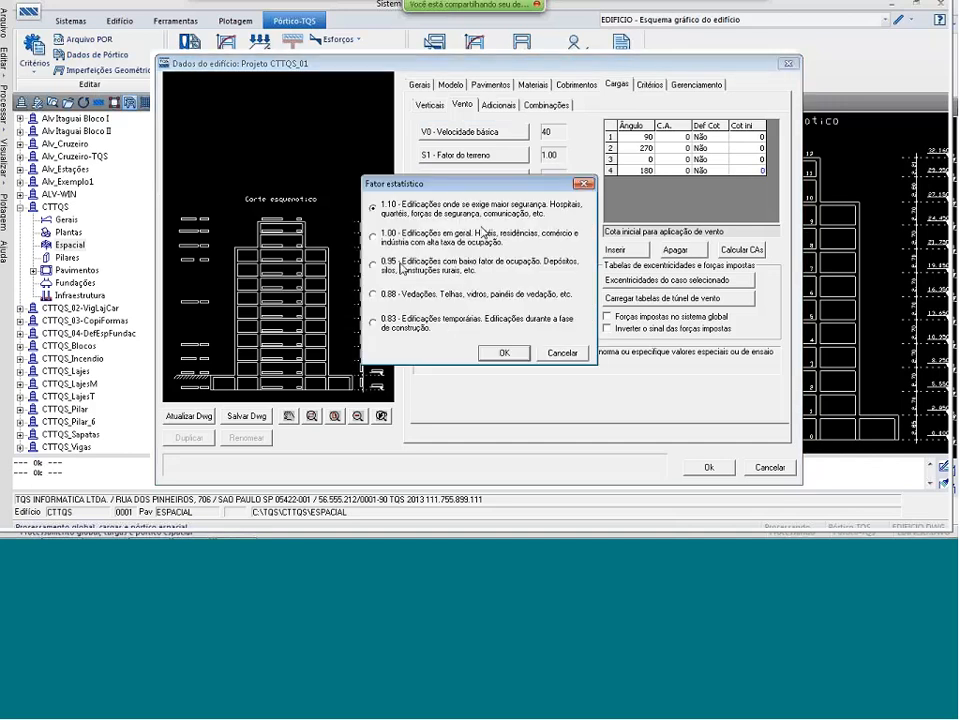
{"action": "double_click", "coordinate": [377, 243]}
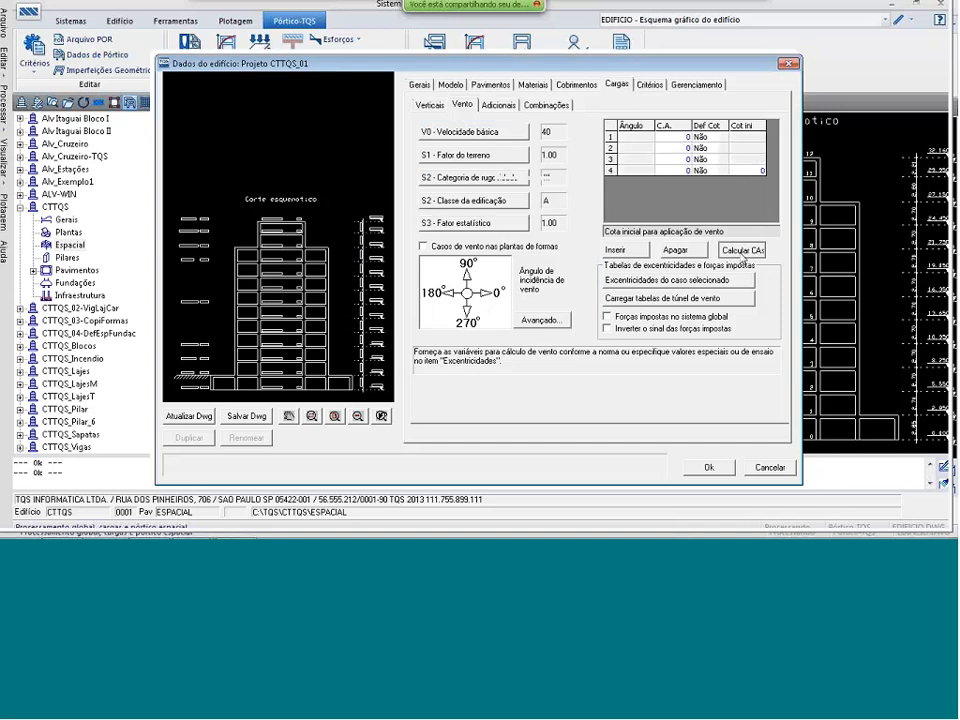
- Calculate and apply the wind drag coefficients with widths of 6 m for 90° and 270° and 19 m for 0° and 180°
{"action": "left_click", "coordinate": [742, 250]}
{"action": "left_click", "coordinate": [717, 123]}
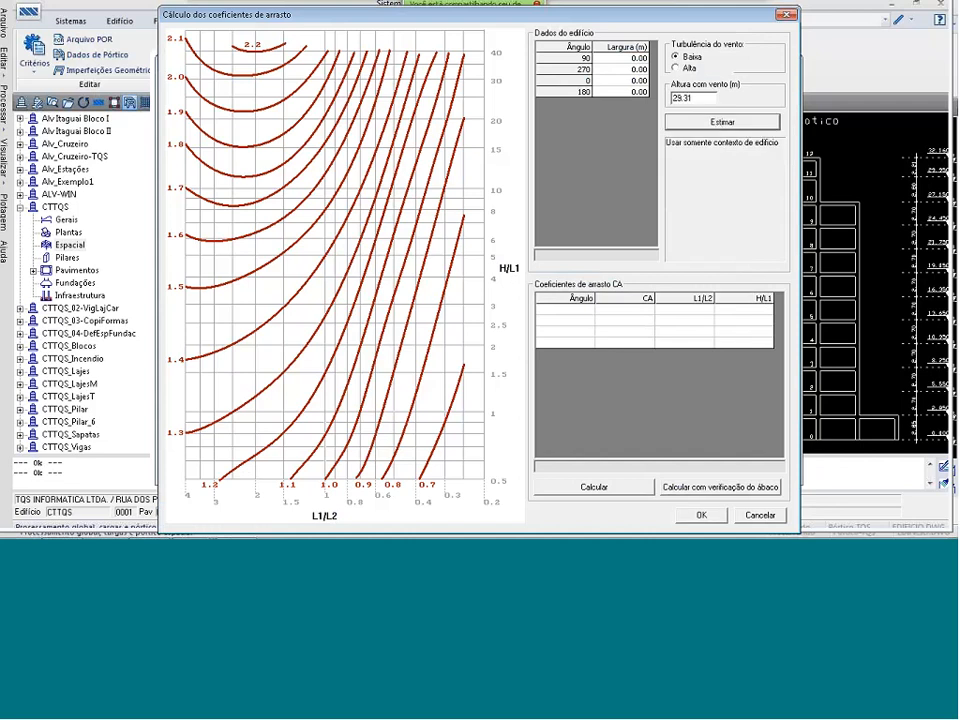
{"action": "left_click", "coordinate": [631, 58]}
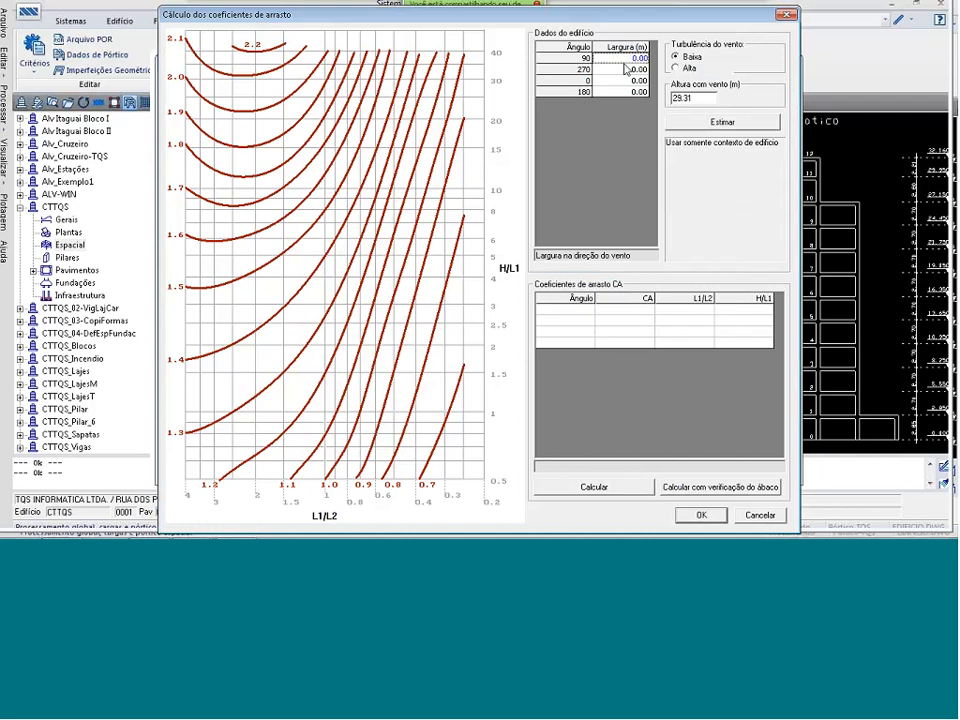
{"action": "type", "text": "2"}
{"action": "left_click", "coordinate": [608, 74]}
{"action": "type", "text": "6"}
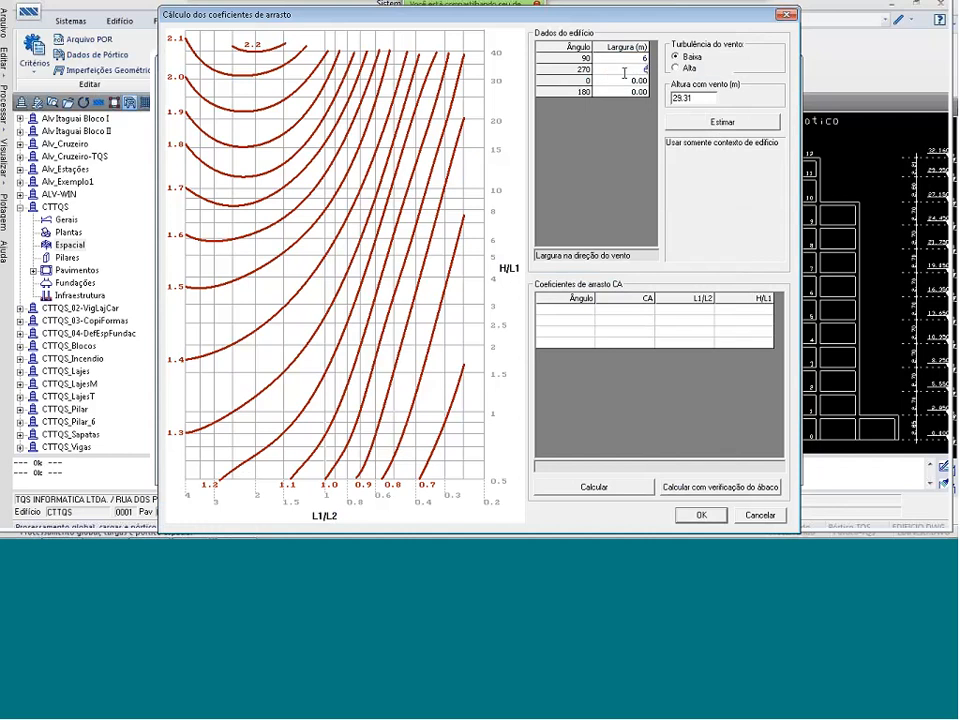
{"action": "left_click", "coordinate": [632, 83]}
{"action": "type", "text": "19"}
{"action": "left_click", "coordinate": [630, 92]}
{"action": "type", "text": "19"}
{"action": "left_click", "coordinate": [621, 486]}
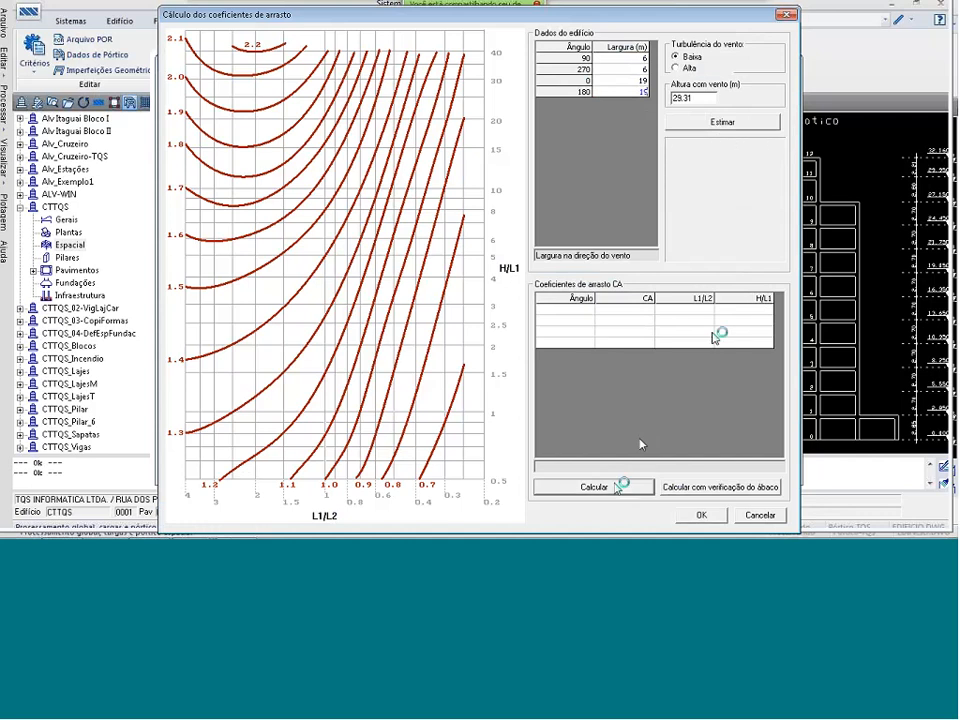
{"action": "left_click", "coordinate": [701, 514]}
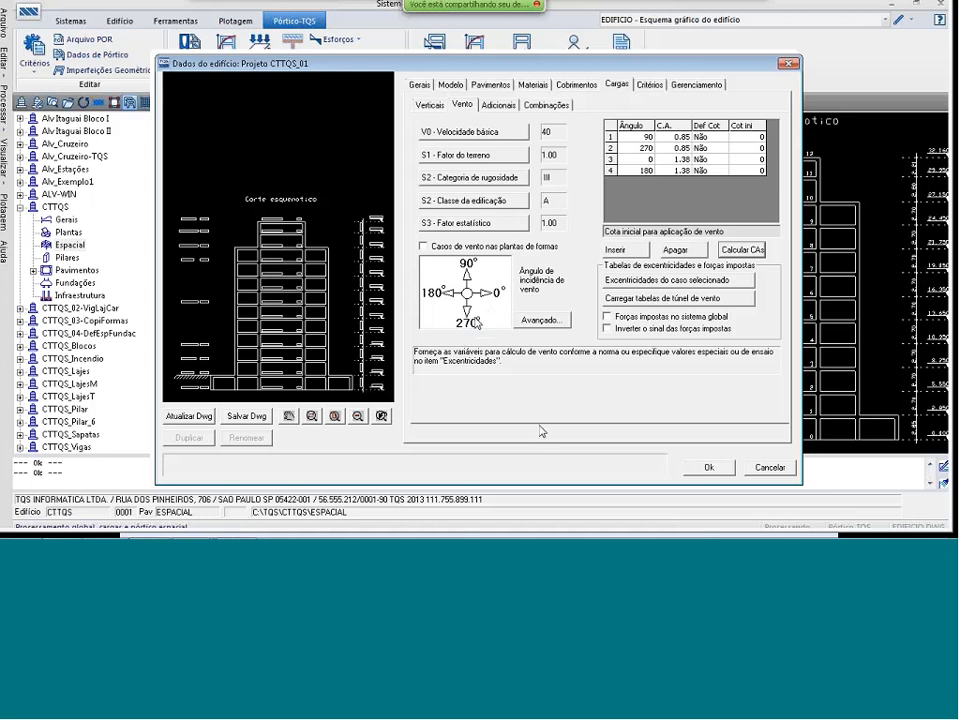
- Check the building's formwork criteria, save the schematic section drawing and confirm the building data
{"action": "left_click", "coordinate": [648, 85]}
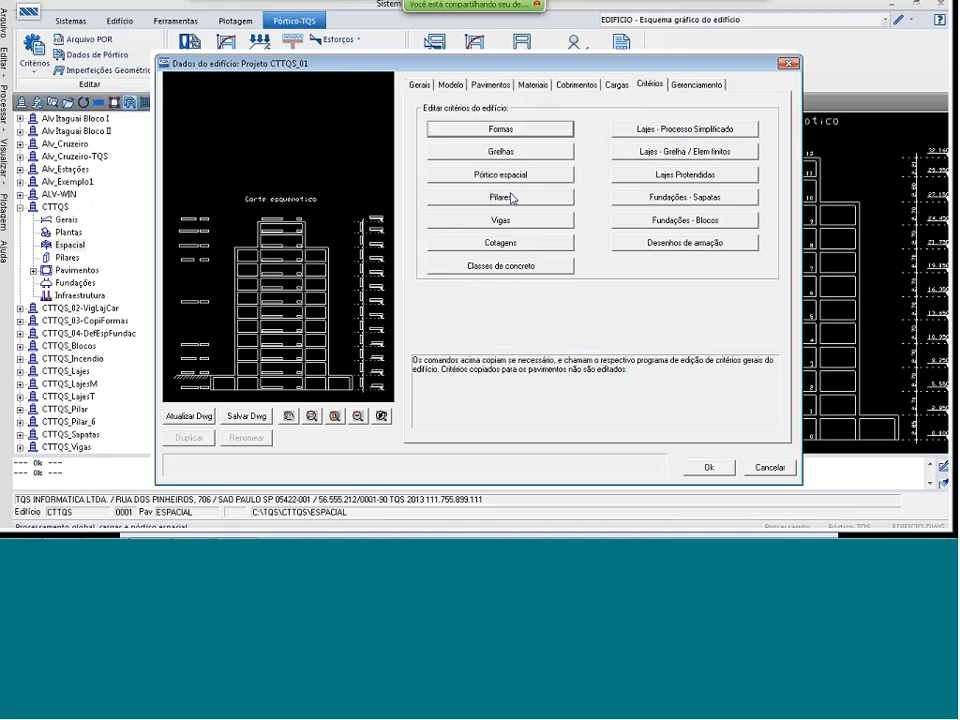
{"action": "left_click", "coordinate": [522, 128]}
{"action": "left_click", "coordinate": [258, 416]}
{"action": "left_click", "coordinate": [708, 468]}
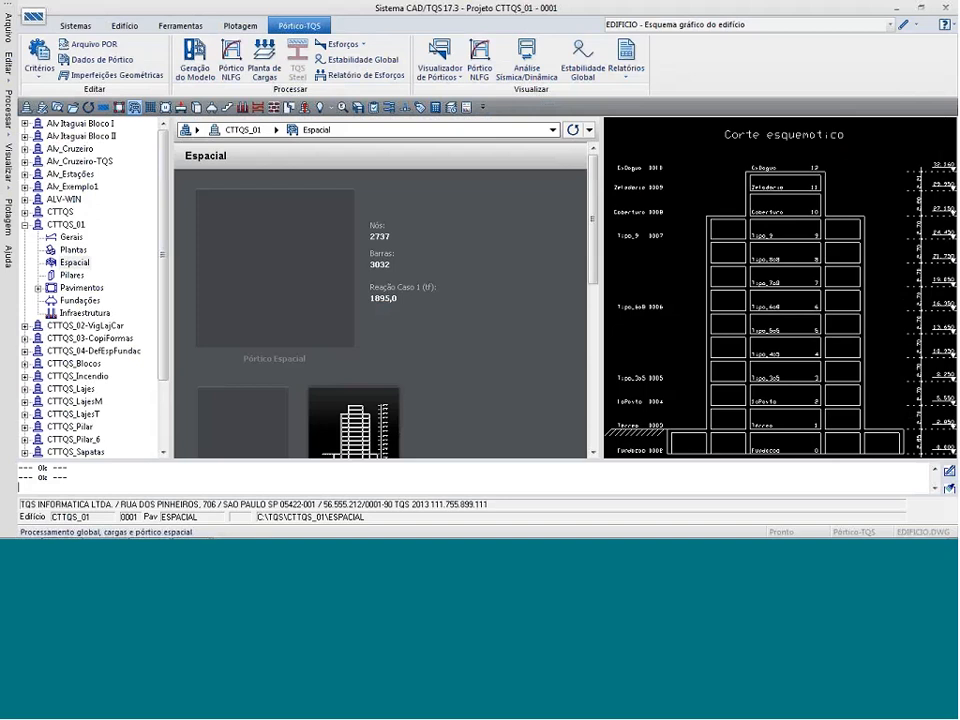
- Select the 1oPavto floor among the floors of CTTQS_01 and switch to the PowerPoint slide show
{"action": "left_click", "coordinate": [38, 287]}
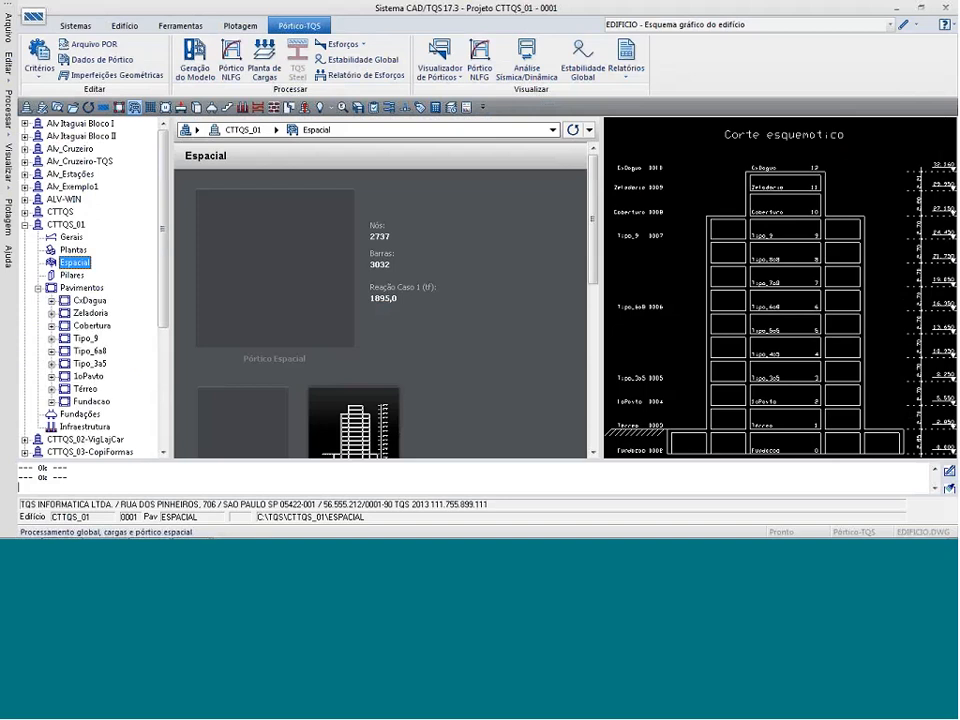
{"action": "left_click", "coordinate": [86, 390]}
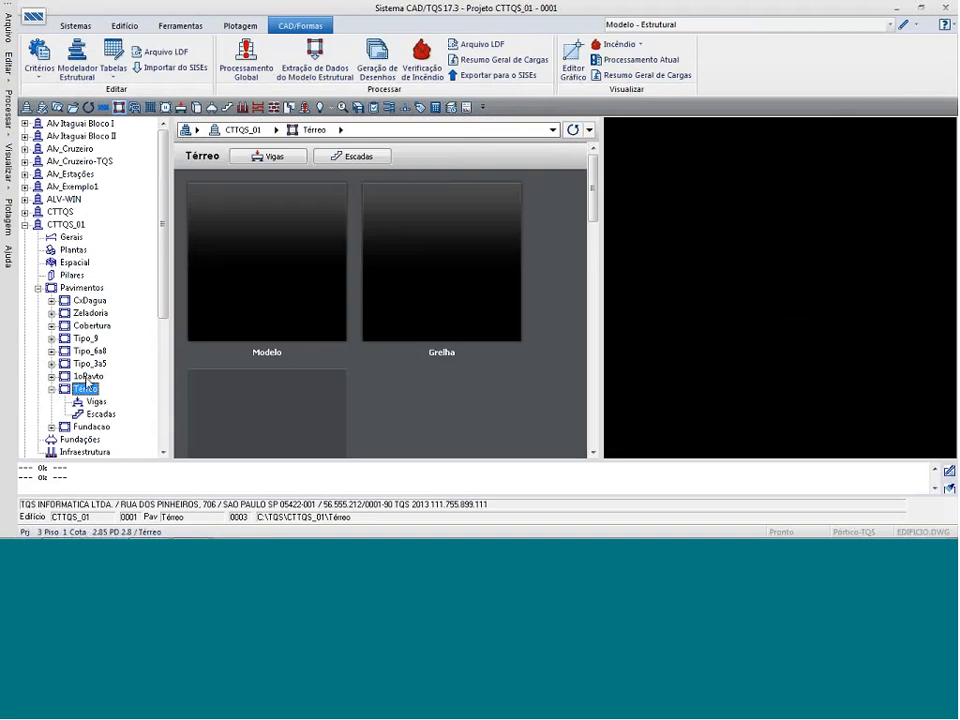
{"action": "left_click", "coordinate": [88, 377]}
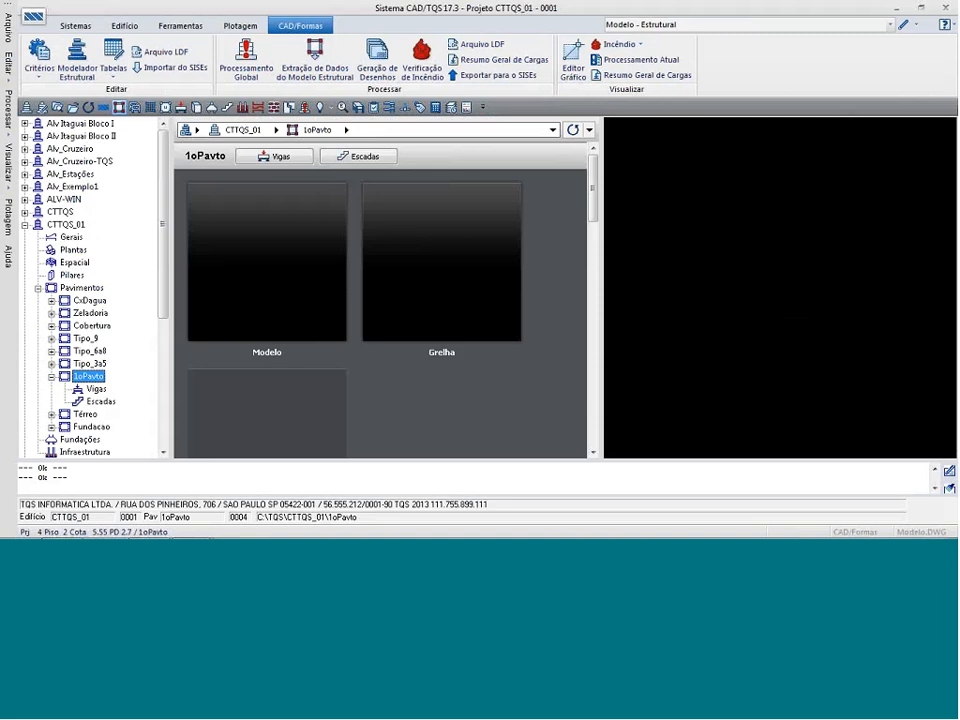
{"action": "key", "text": "alt+Tab"}
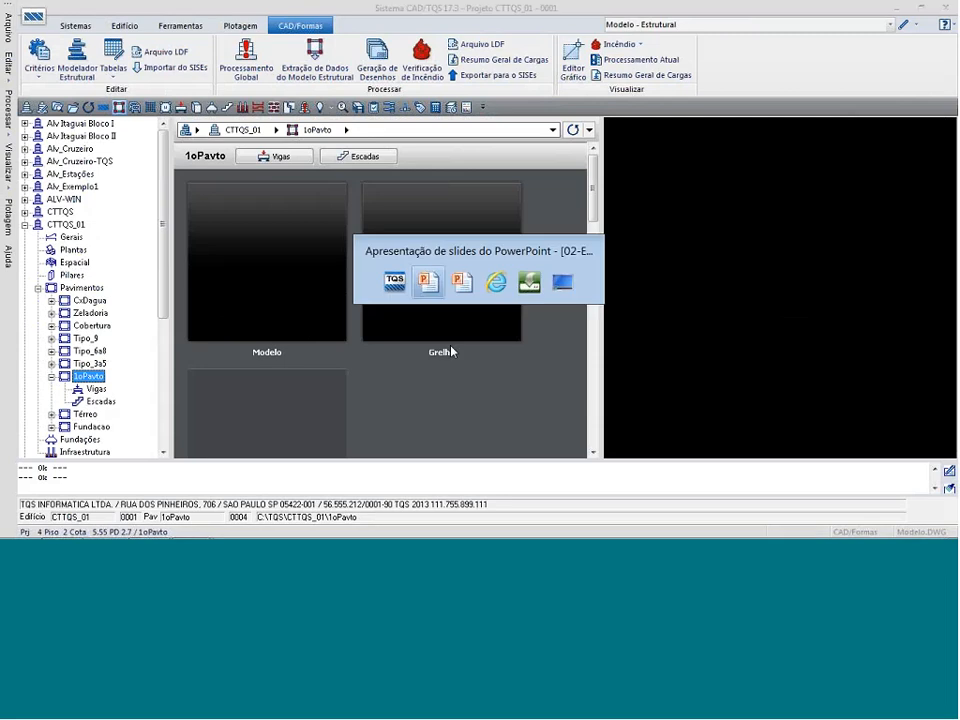
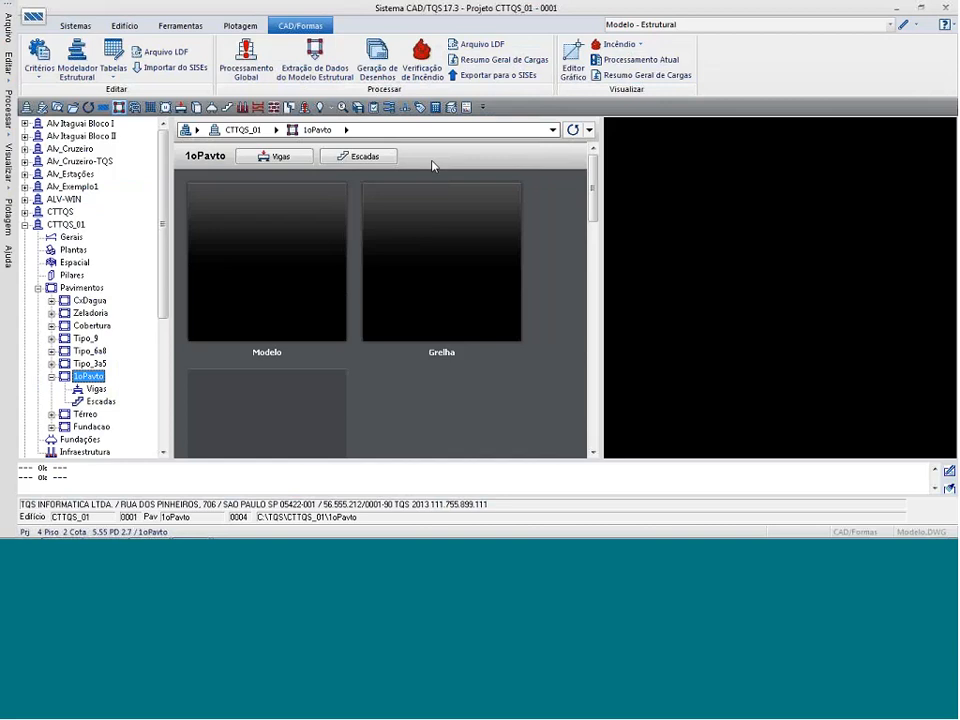
- Open the converter from AutoCAD DWG to TQS DWG drawings
{"action": "left_click", "coordinate": [242, 26]}
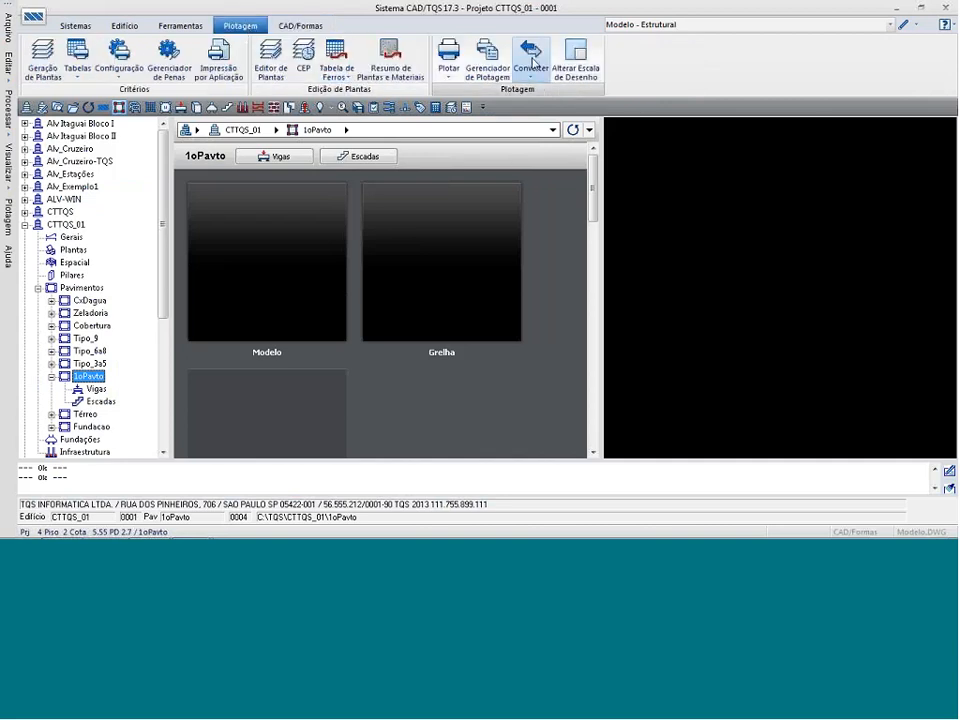
{"action": "left_click", "coordinate": [533, 61]}
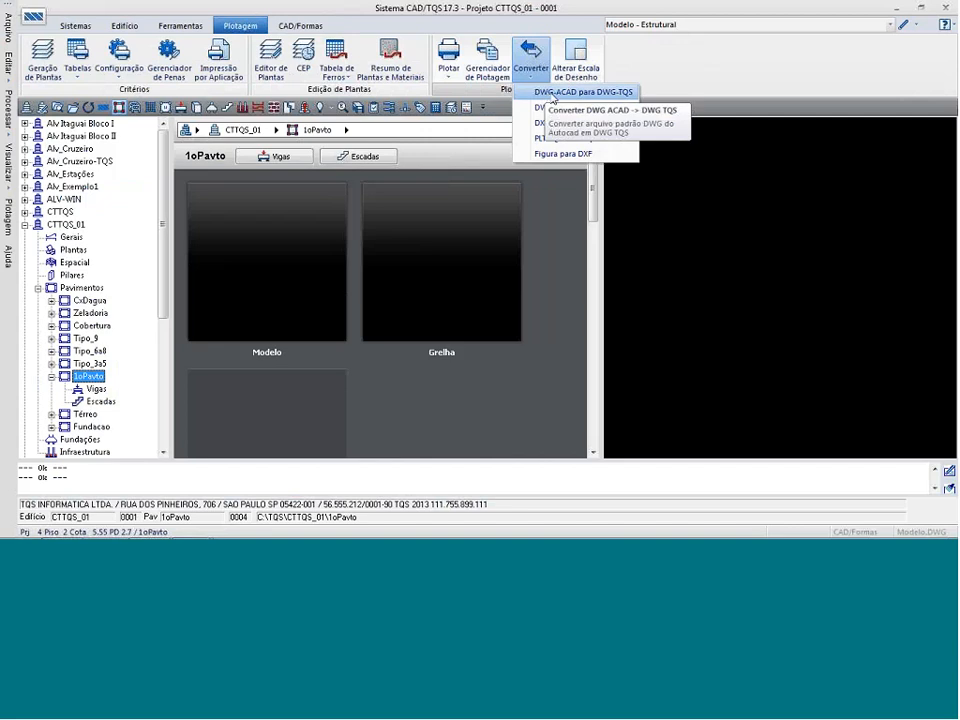
{"action": "left_click", "coordinate": [553, 93]}
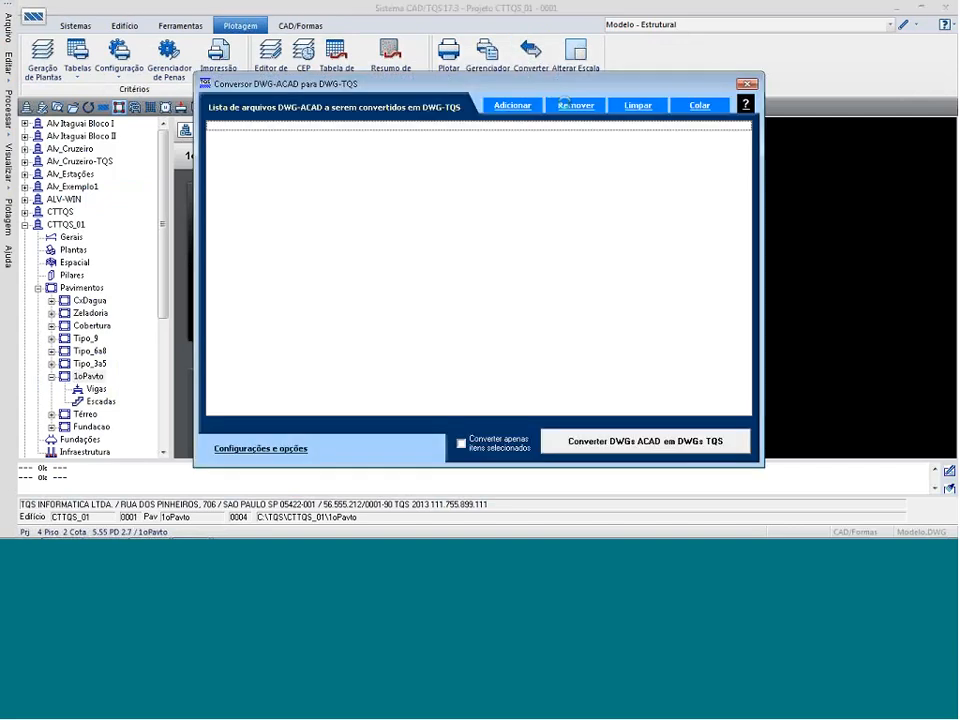
- Add CTTQS-Arquitetura_CAD.dwg from the Arquitet-CTTQS folder to the list of drawings for conversion
{"action": "left_click", "coordinate": [512, 107]}
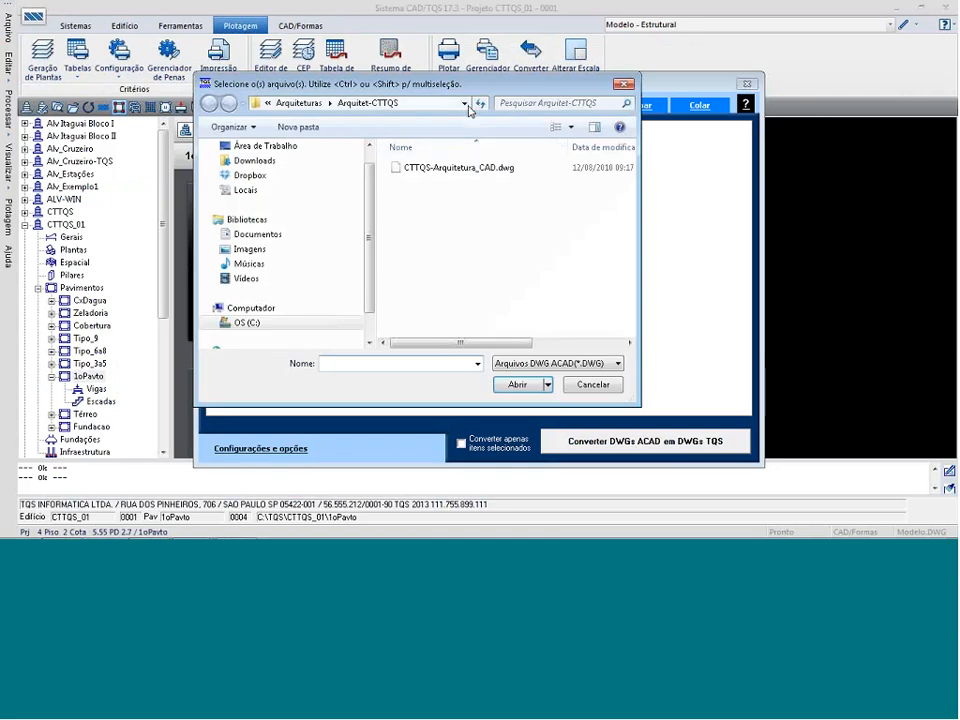
{"action": "left_click", "coordinate": [299, 103]}
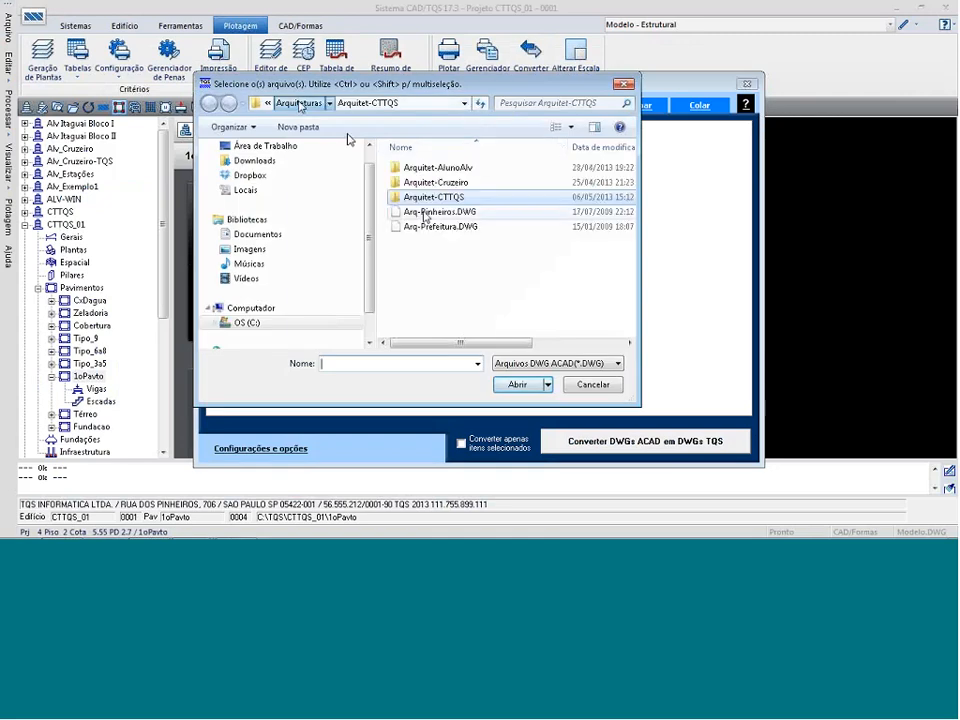
{"action": "scroll", "coordinate": [336, 326], "scroll_direction": "down", "scroll_amount": 1}
{"action": "left_click", "coordinate": [214, 293]}
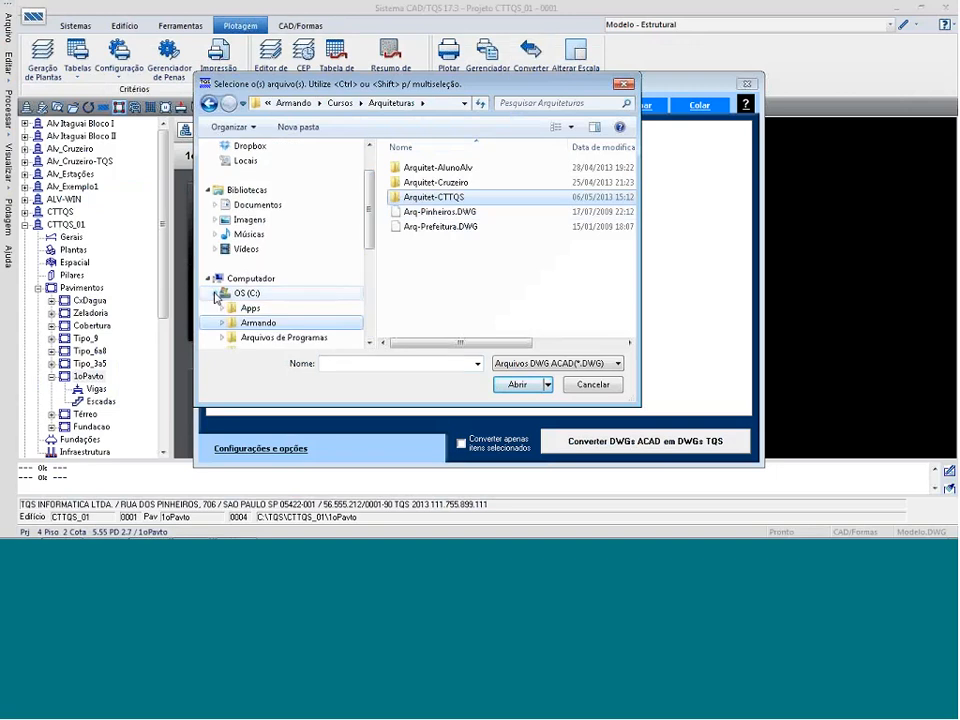
{"action": "scroll", "coordinate": [320, 287], "scroll_direction": "down", "scroll_amount": 2}
{"action": "left_click", "coordinate": [223, 263]}
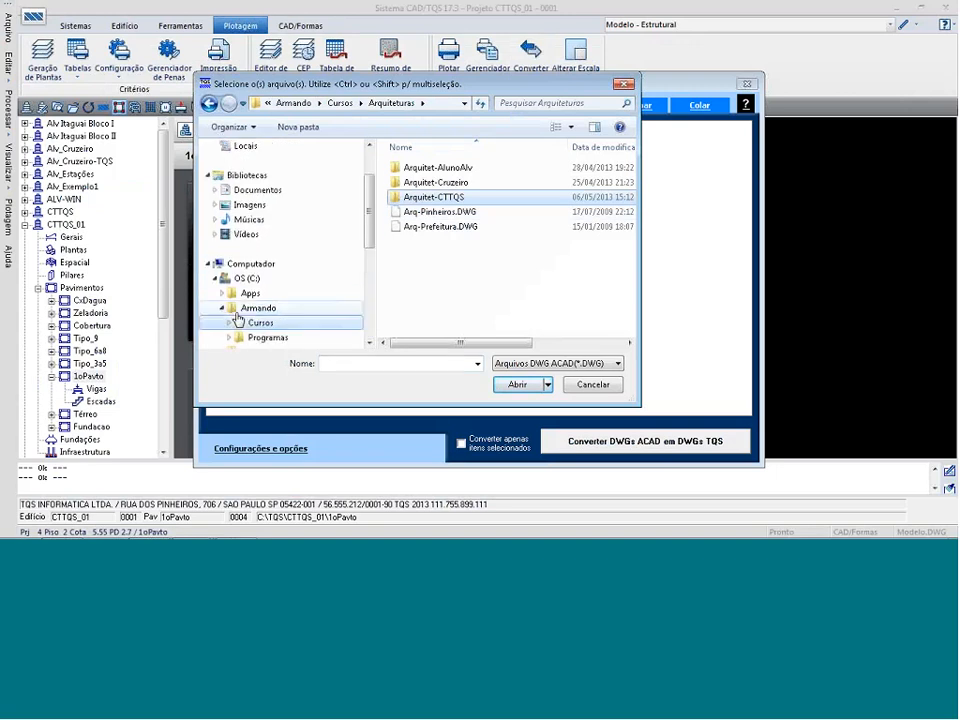
{"action": "scroll", "coordinate": [236, 310], "scroll_direction": "down", "scroll_amount": 5}
{"action": "scroll", "coordinate": [236, 214], "scroll_direction": "up", "scroll_amount": 2}
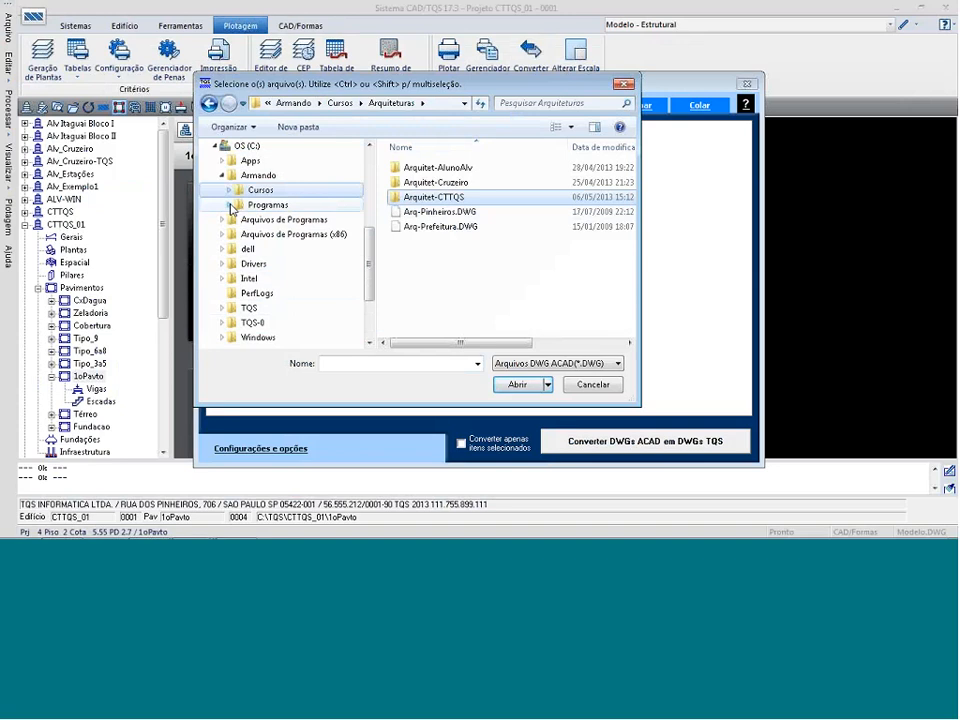
{"action": "scroll", "coordinate": [236, 208], "scroll_direction": "up", "scroll_amount": 3}
{"action": "scroll", "coordinate": [290, 232], "scroll_direction": "down", "scroll_amount": 1}
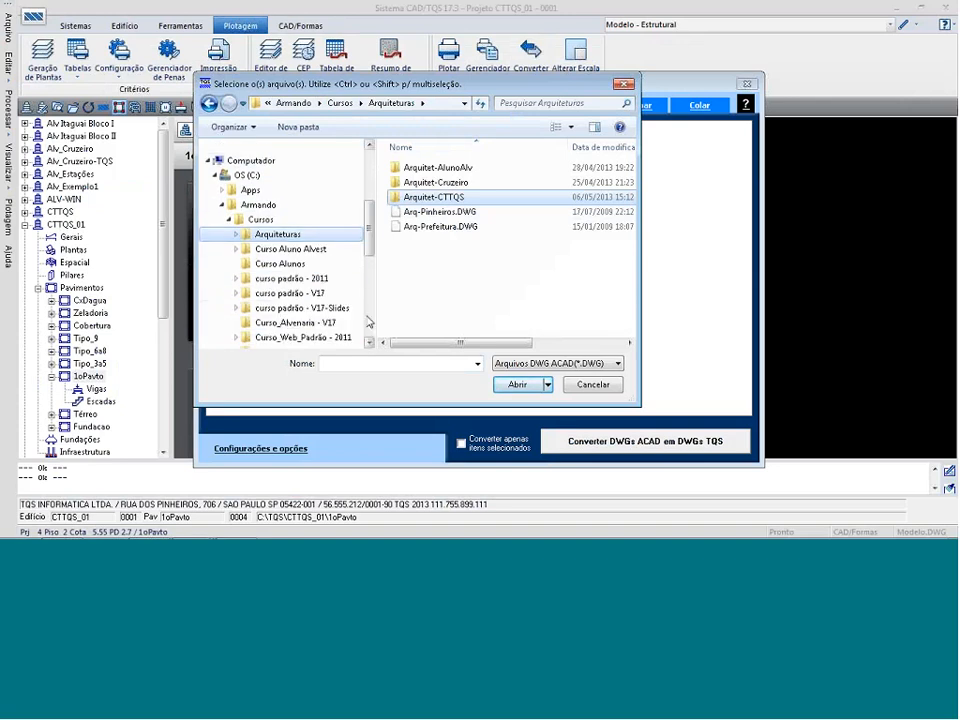
{"action": "left_click", "coordinate": [279, 233]}
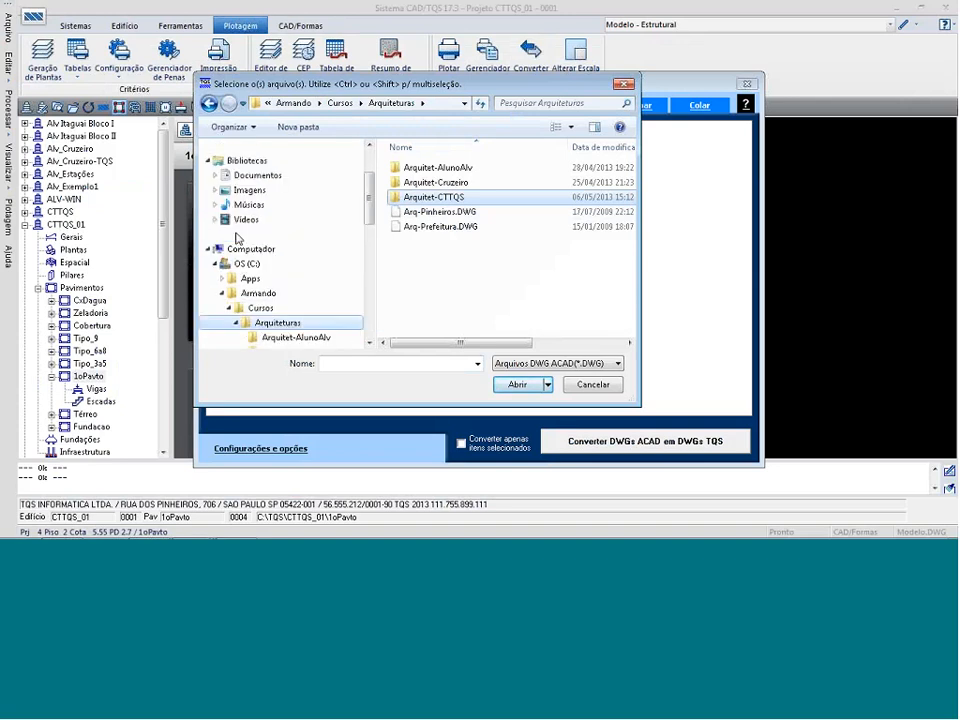
{"action": "scroll", "coordinate": [284, 222], "scroll_direction": "up", "scroll_amount": 1}
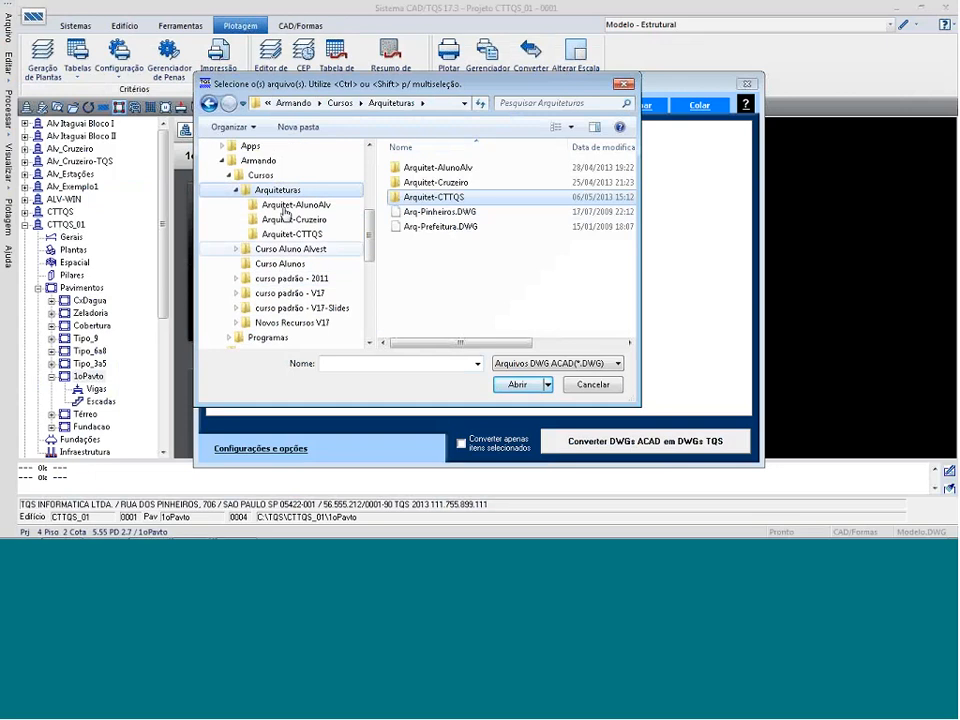
{"action": "left_click", "coordinate": [292, 234]}
{"action": "double_click", "coordinate": [396, 163]}
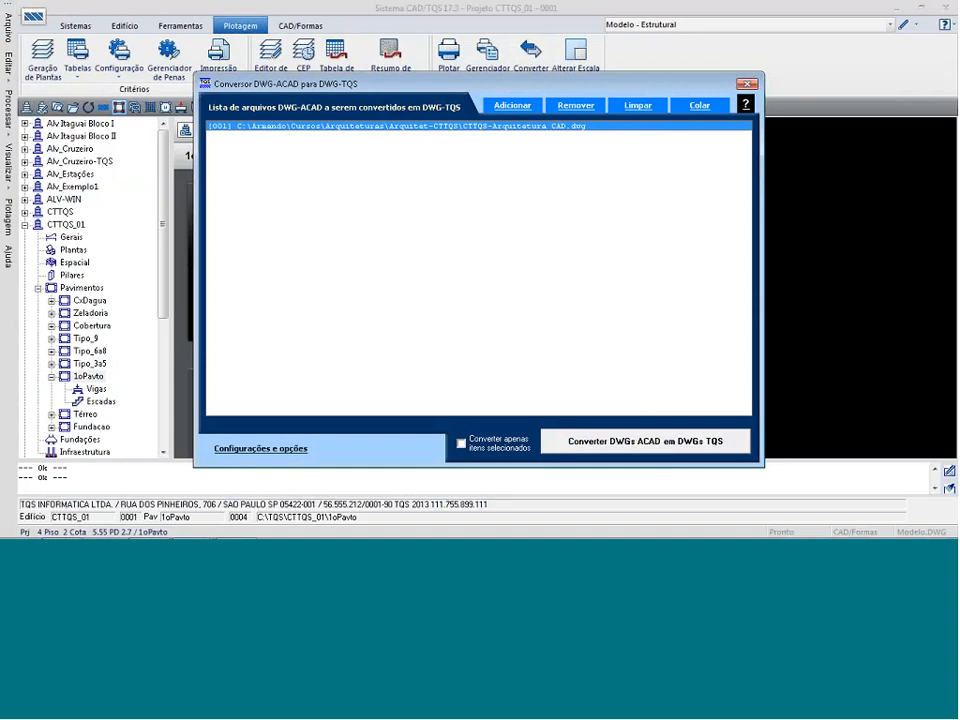
- Convert the listed AutoCAD drawing to TQS format, clear the file list and close the converter
{"action": "left_click", "coordinate": [630, 437]}
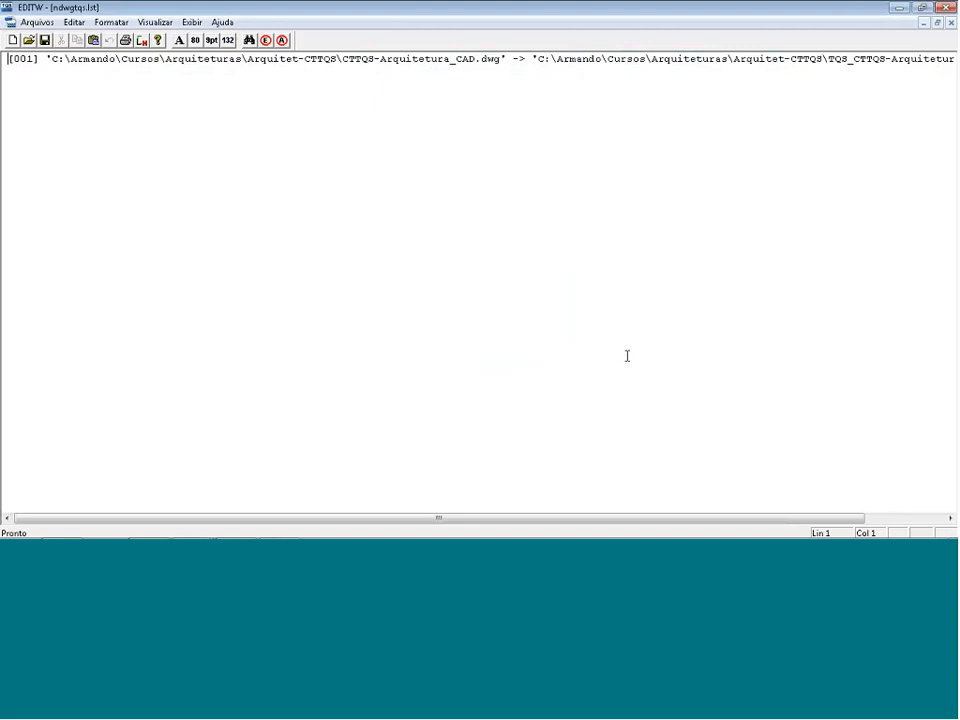
{"action": "left_click", "coordinate": [946, 8]}
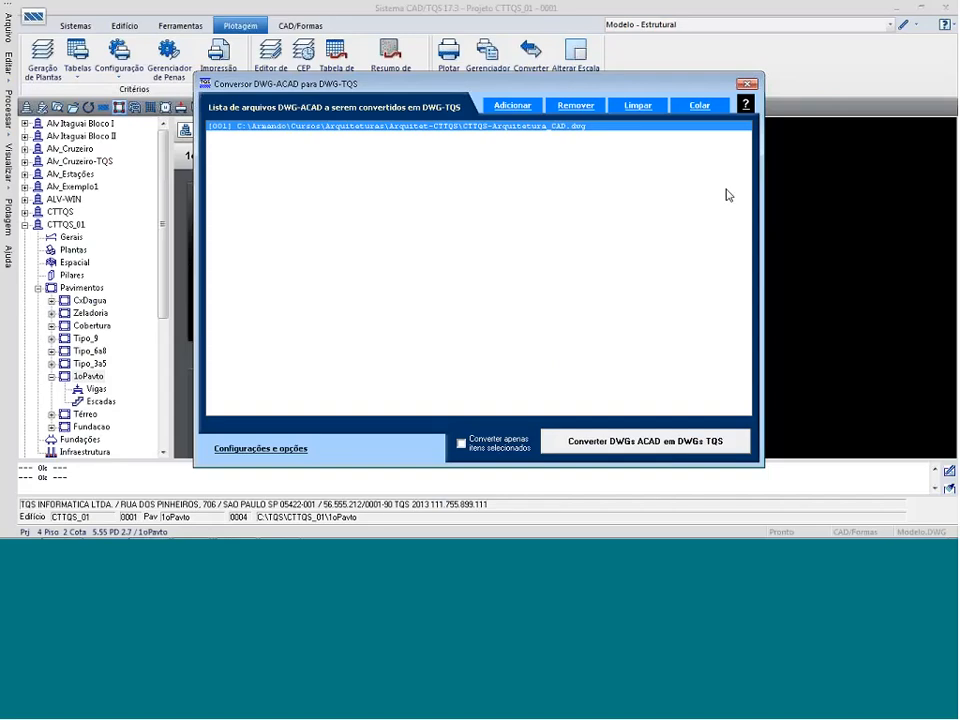
{"action": "left_click", "coordinate": [636, 106]}
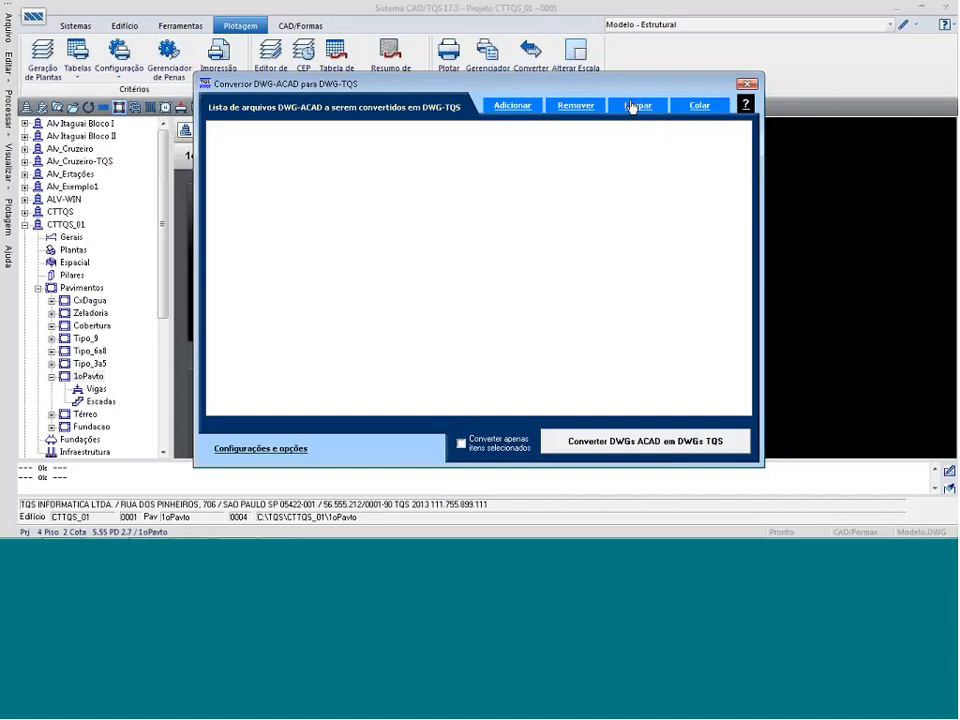
{"action": "left_click", "coordinate": [746, 84]}
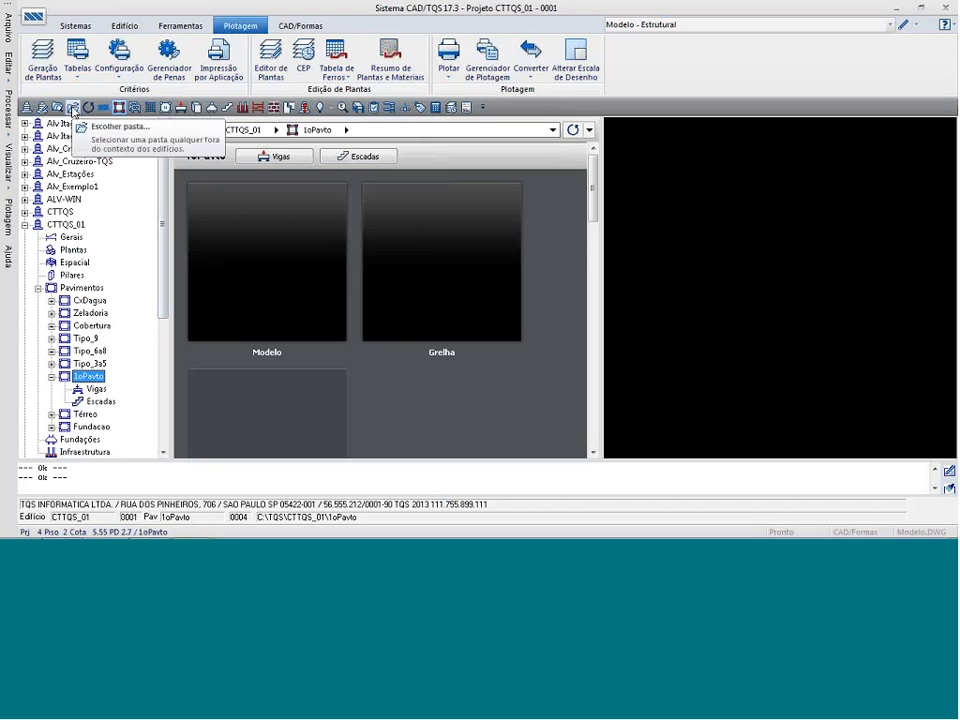
- Make Cursos\Arquiteturas\Arquitet-CTTQS the current folder and open its converted drawing TQS_CTTQS-Arquitetura_CAD for editing
{"action": "left_click", "coordinate": [72, 108]}
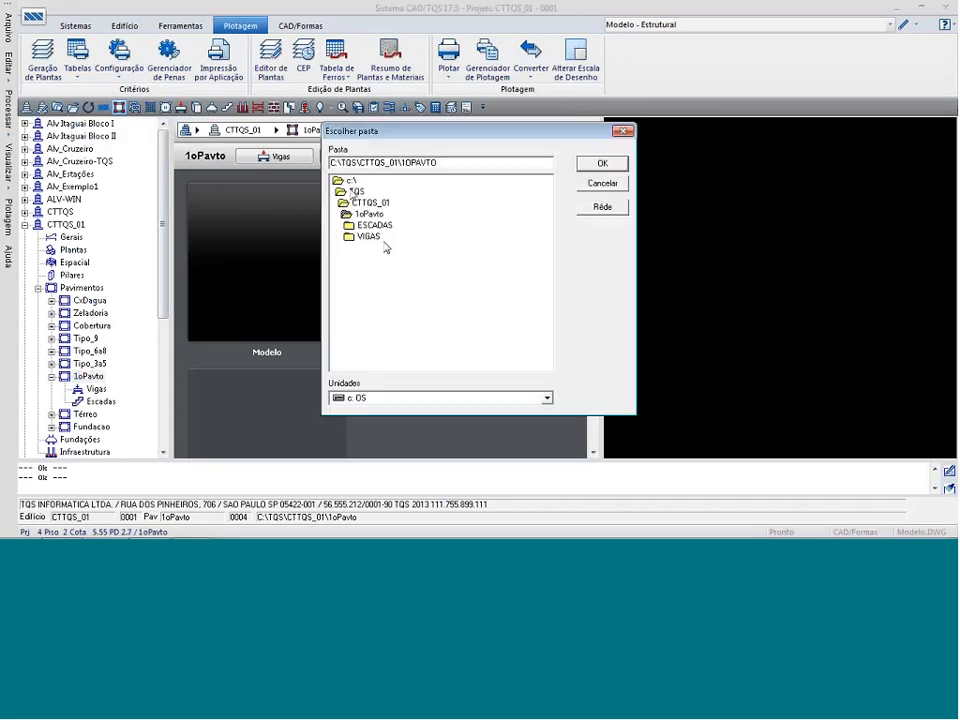
{"action": "double_click", "coordinate": [350, 180]}
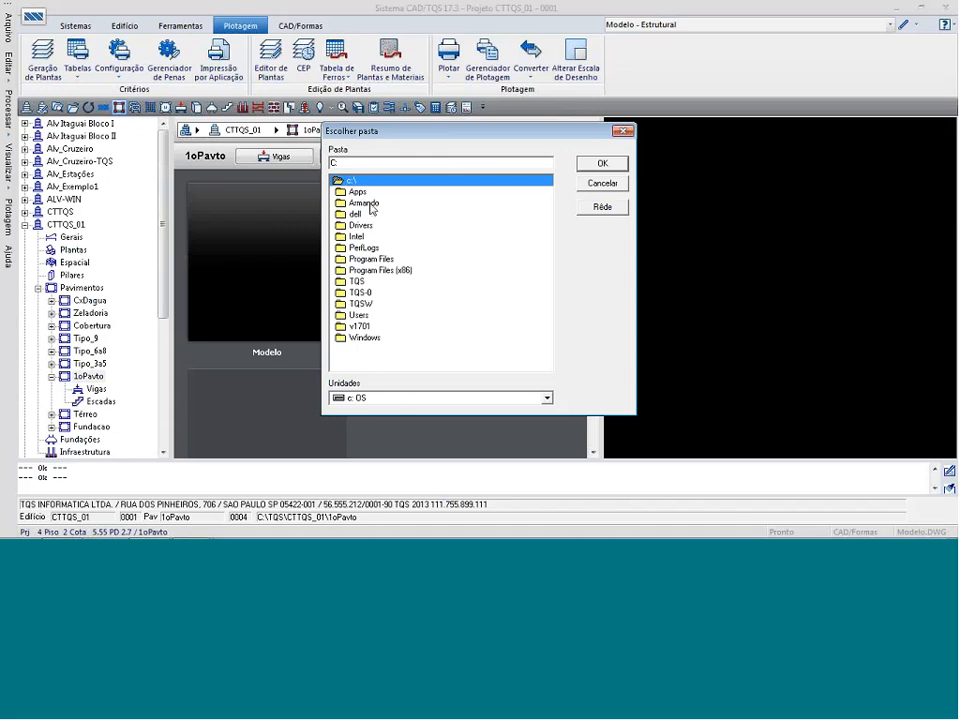
{"action": "double_click", "coordinate": [369, 206]}
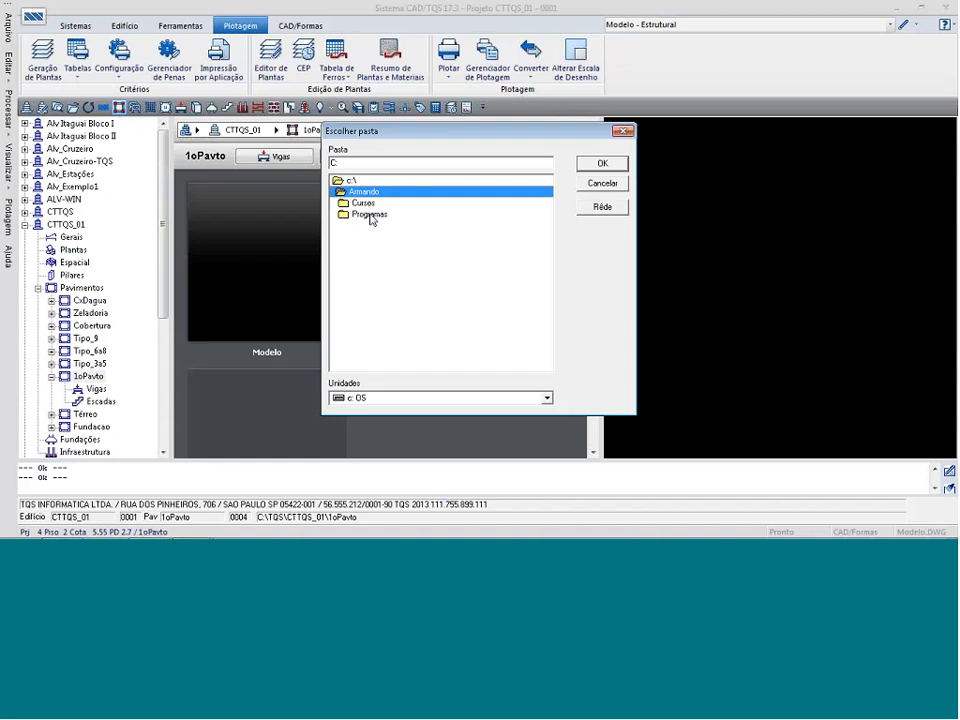
{"action": "double_click", "coordinate": [363, 203]}
{"action": "double_click", "coordinate": [372, 214]}
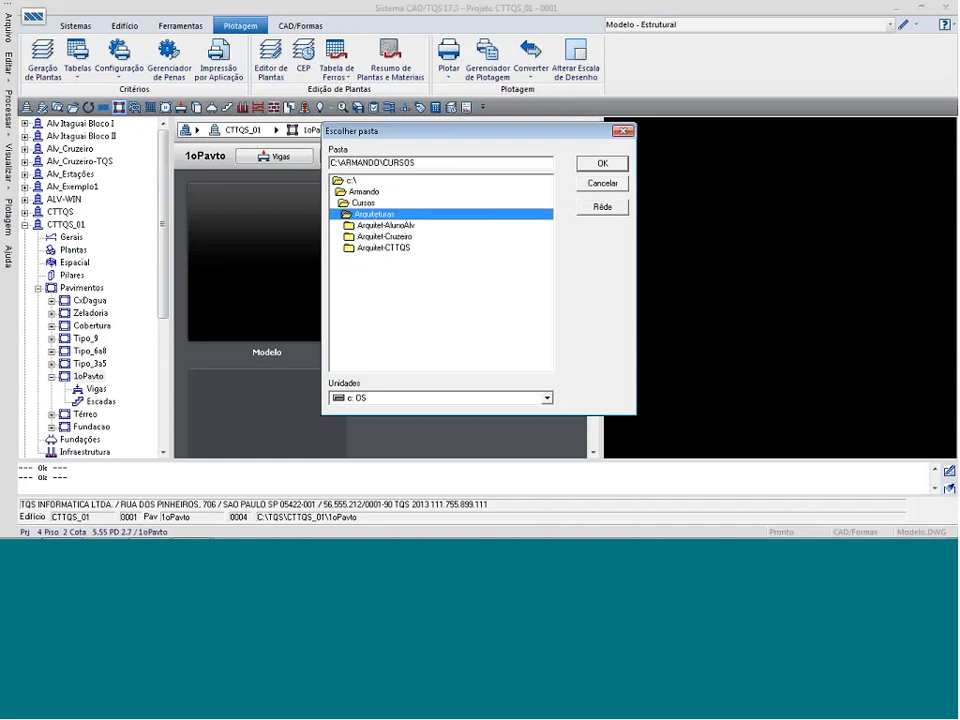
{"action": "double_click", "coordinate": [396, 249]}
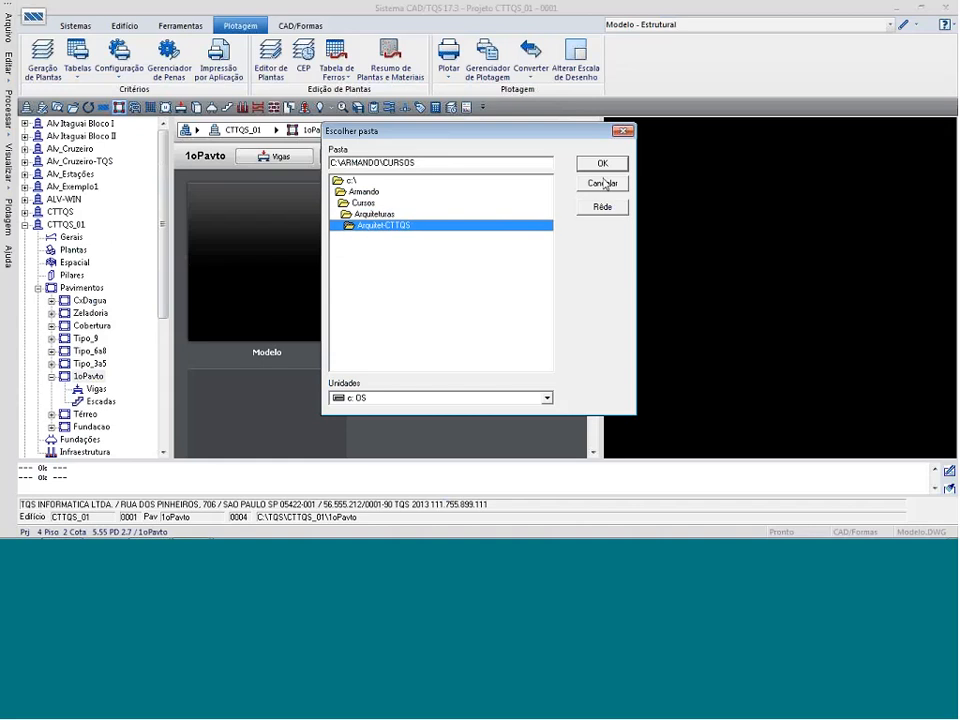
{"action": "left_click", "coordinate": [602, 164]}
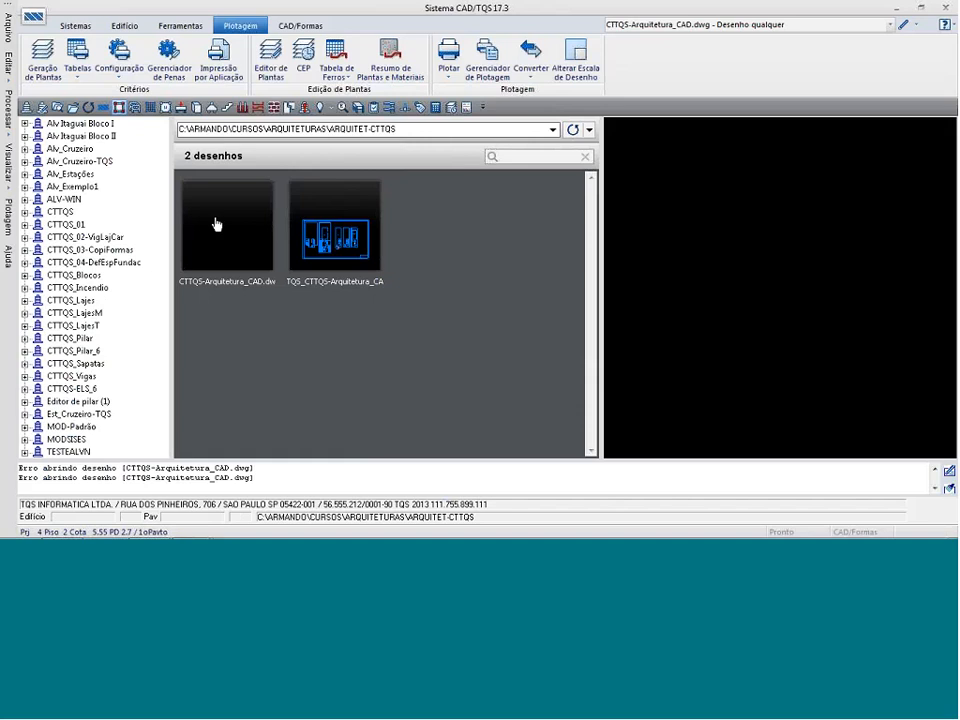
{"action": "left_click", "coordinate": [343, 242]}
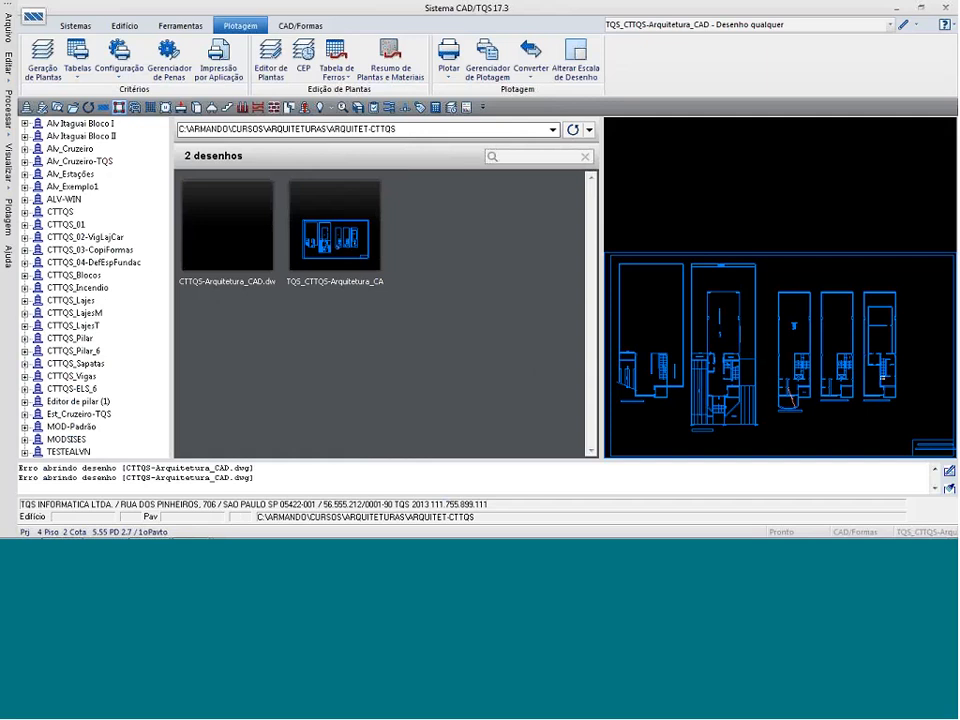
{"action": "left_click", "coordinate": [903, 27]}
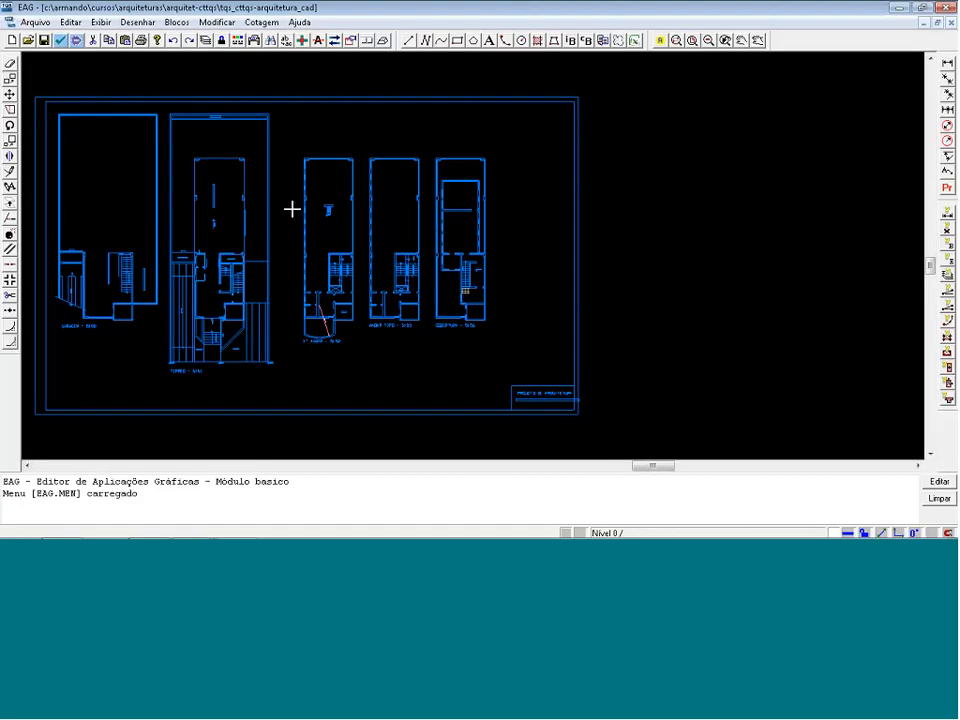
- Save a copy of the drawing as Arquitetura in the TQS\CTTQS_01\GERAIS folder and close the graphic editor
{"action": "left_click", "coordinate": [36, 22]}
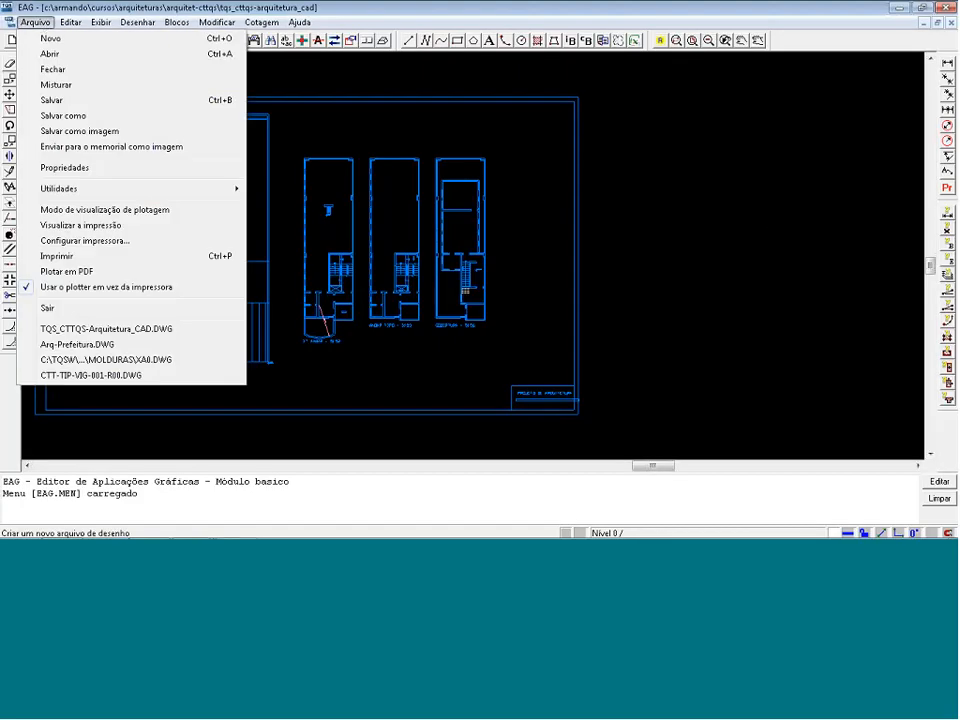
{"action": "left_click", "coordinate": [86, 117]}
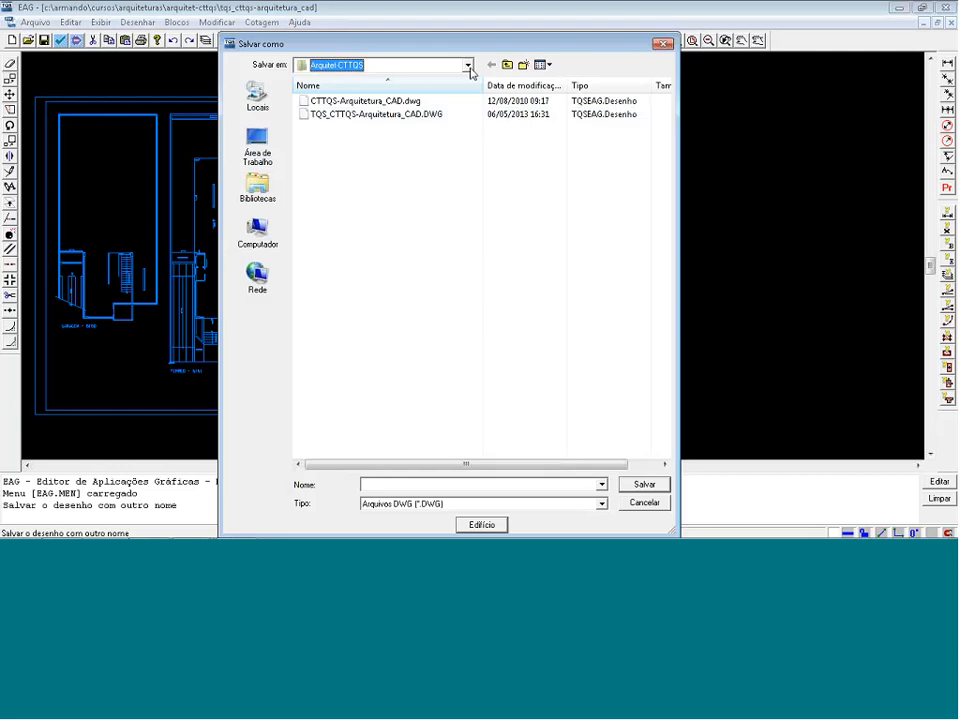
{"action": "left_click", "coordinate": [467, 66]}
{"action": "left_click", "coordinate": [334, 147]}
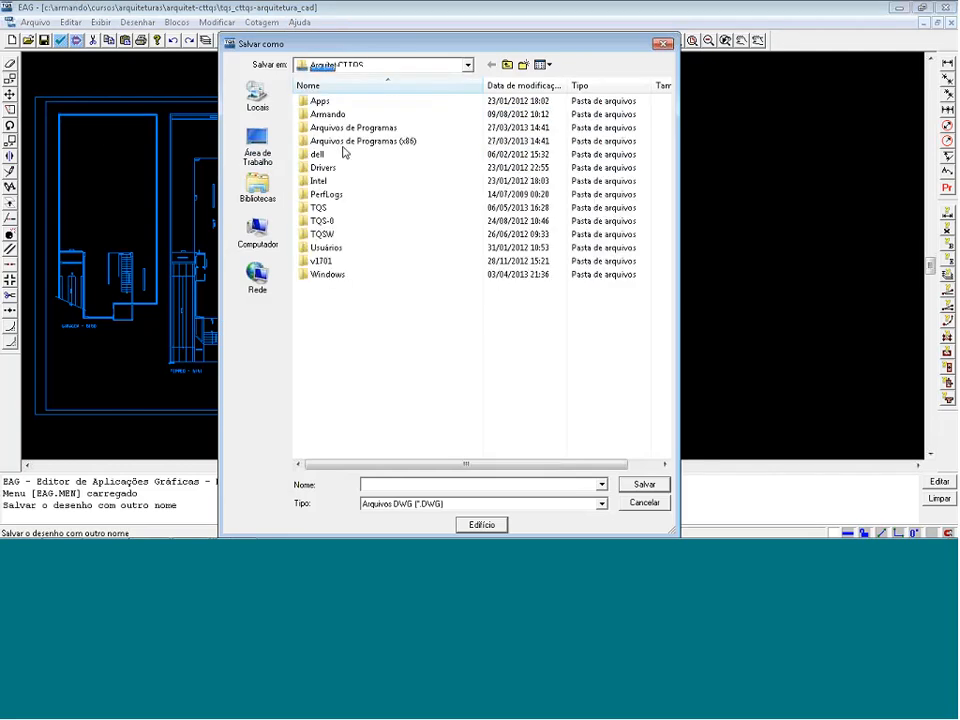
{"action": "double_click", "coordinate": [320, 208]}
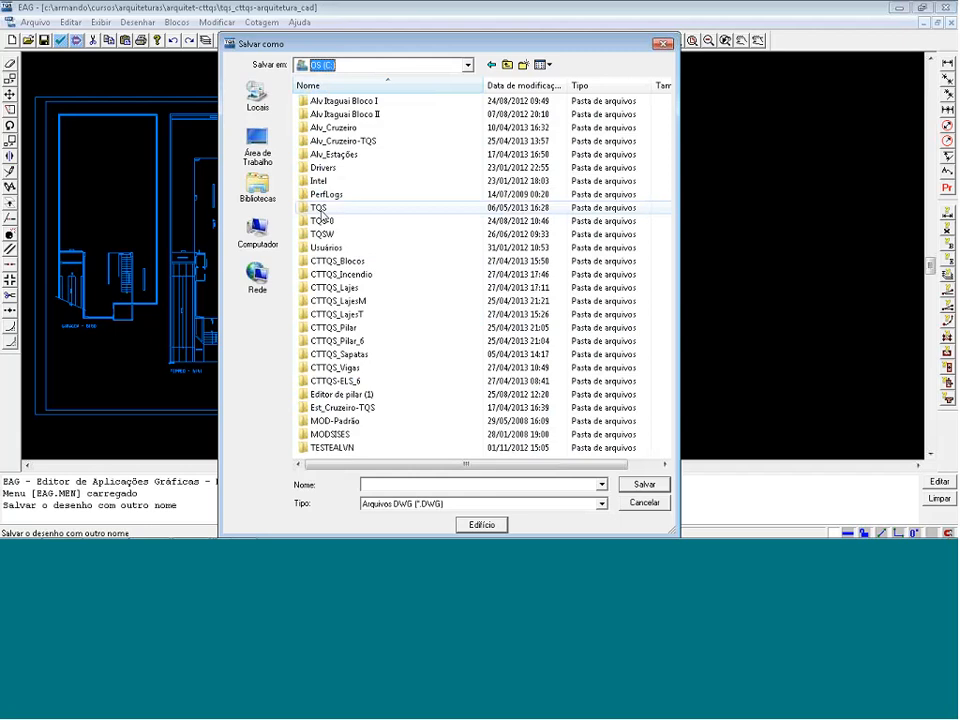
{"action": "double_click", "coordinate": [316, 208]}
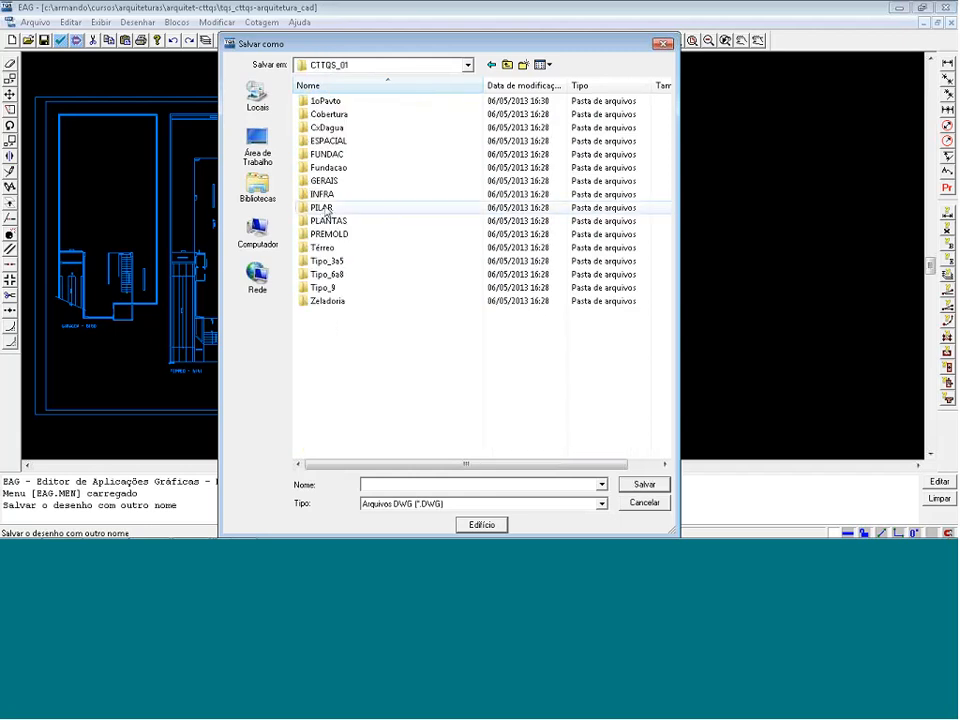
{"action": "double_click", "coordinate": [333, 179]}
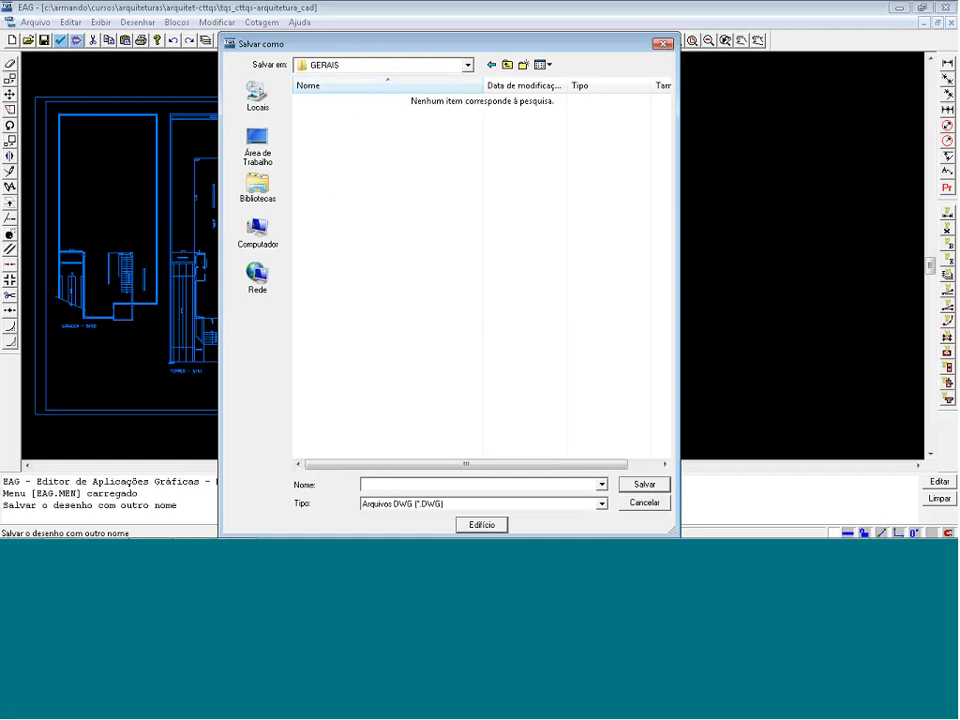
{"action": "left_click", "coordinate": [444, 483]}
{"action": "type", "text": "Arquitetura"}
{"action": "left_click", "coordinate": [640, 485]}
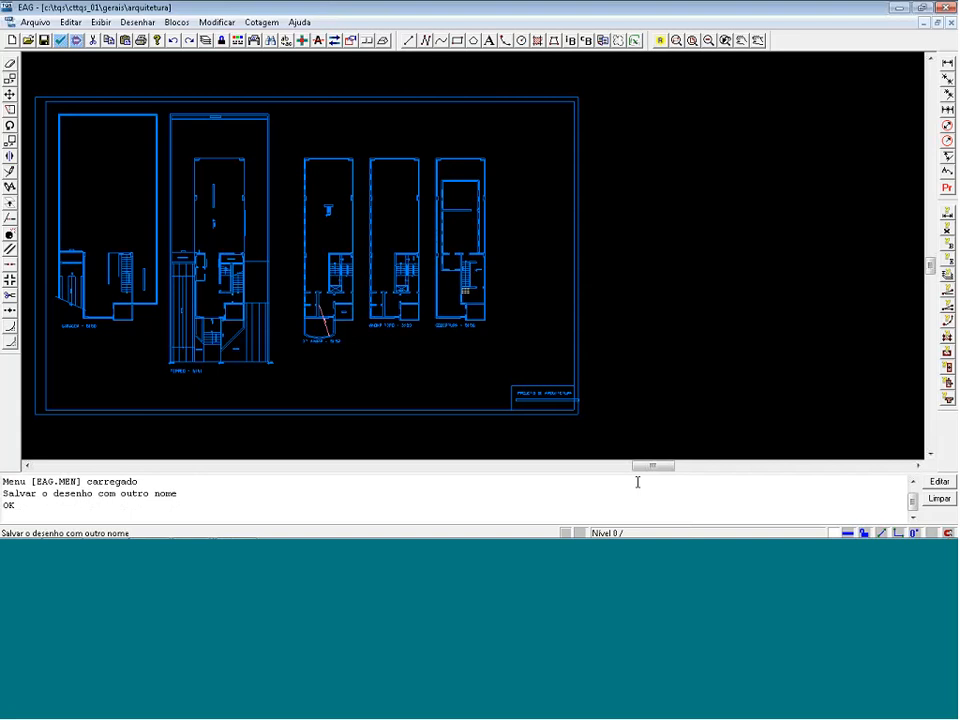
{"action": "left_click", "coordinate": [946, 7]}
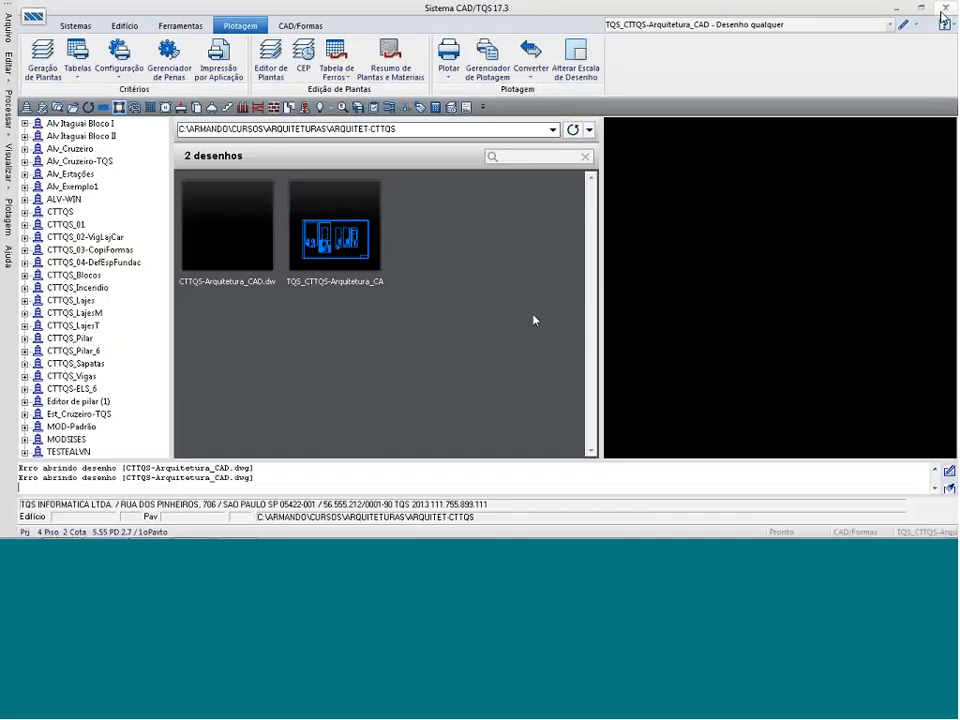
- Open the Arquitetura drawing from the Gerais folder of building CTTQS_01 in the graphic editor
{"action": "left_click", "coordinate": [24, 224]}
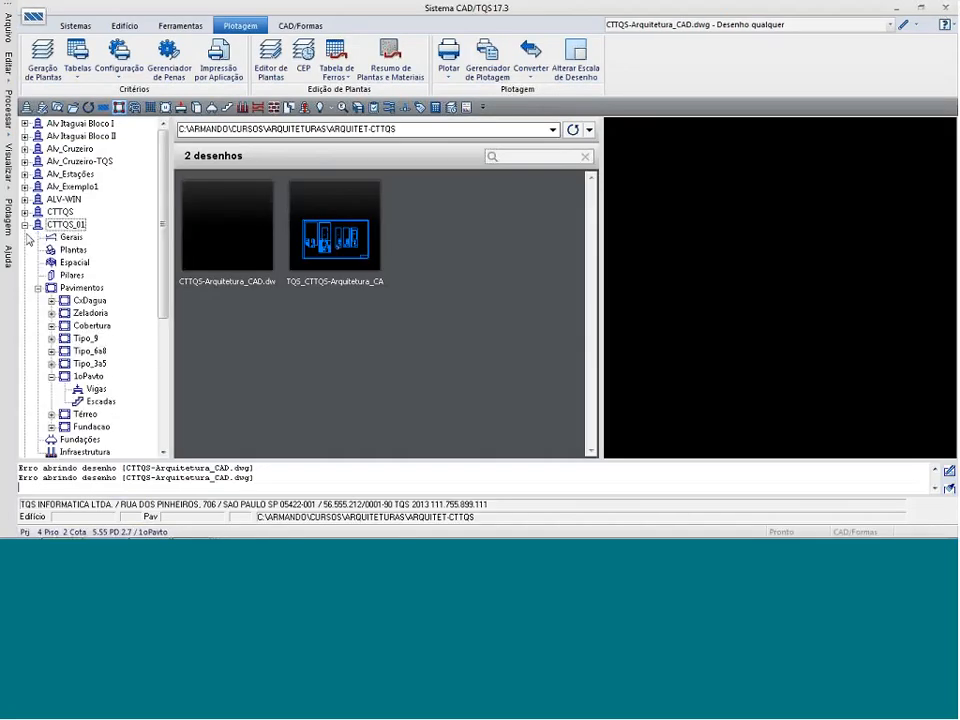
{"action": "left_click", "coordinate": [66, 237]}
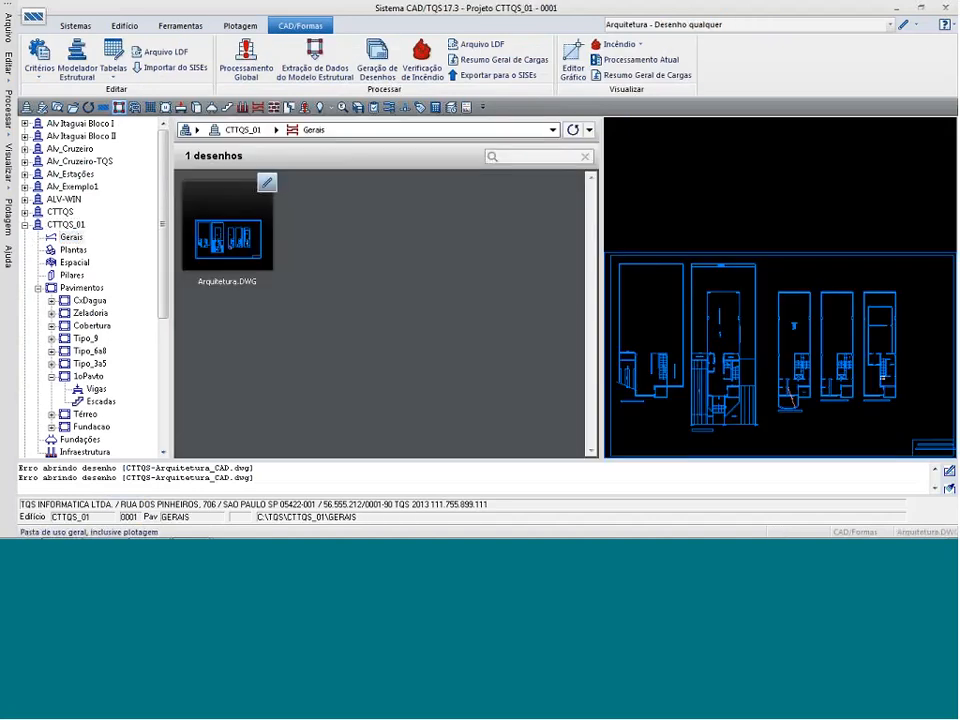
{"action": "left_click", "coordinate": [903, 31]}
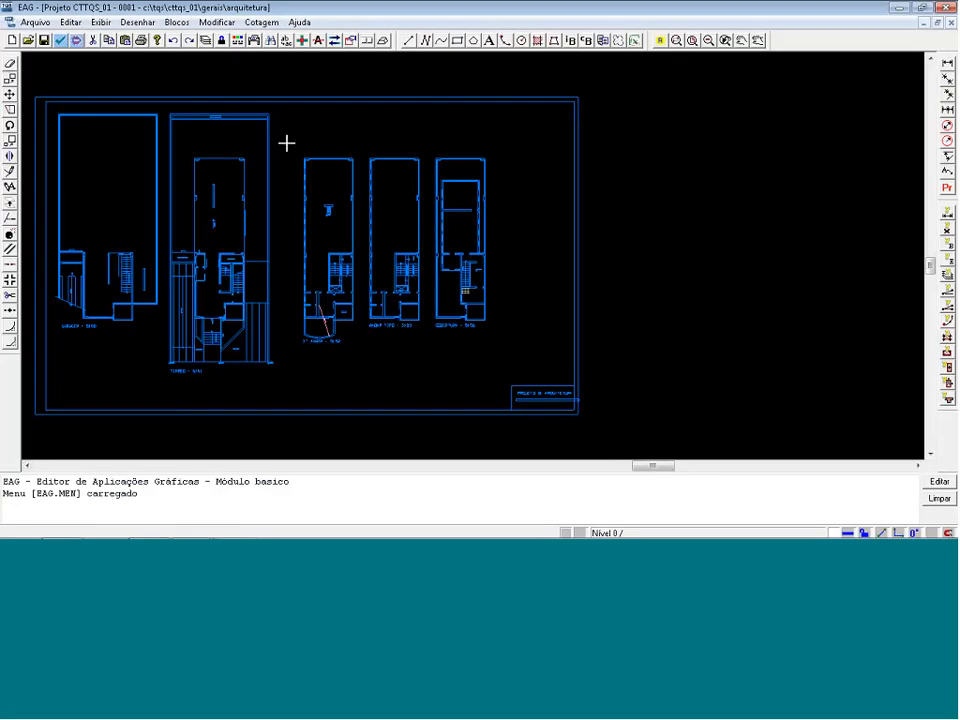
- Move the whole 1° ANDAR floor plan so the upper-left outer corner of its stairwell lies at 0,0
{"action": "left_click", "coordinate": [286, 143]}
{"action": "left_click", "coordinate": [364, 358]}
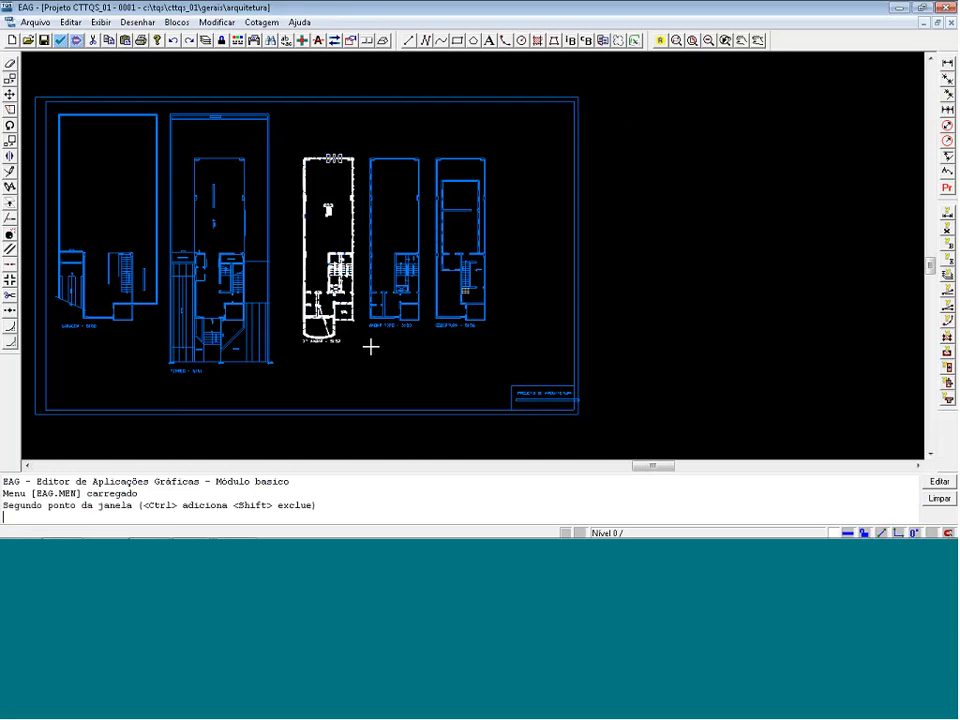
{"action": "right_click", "coordinate": [330, 270]}
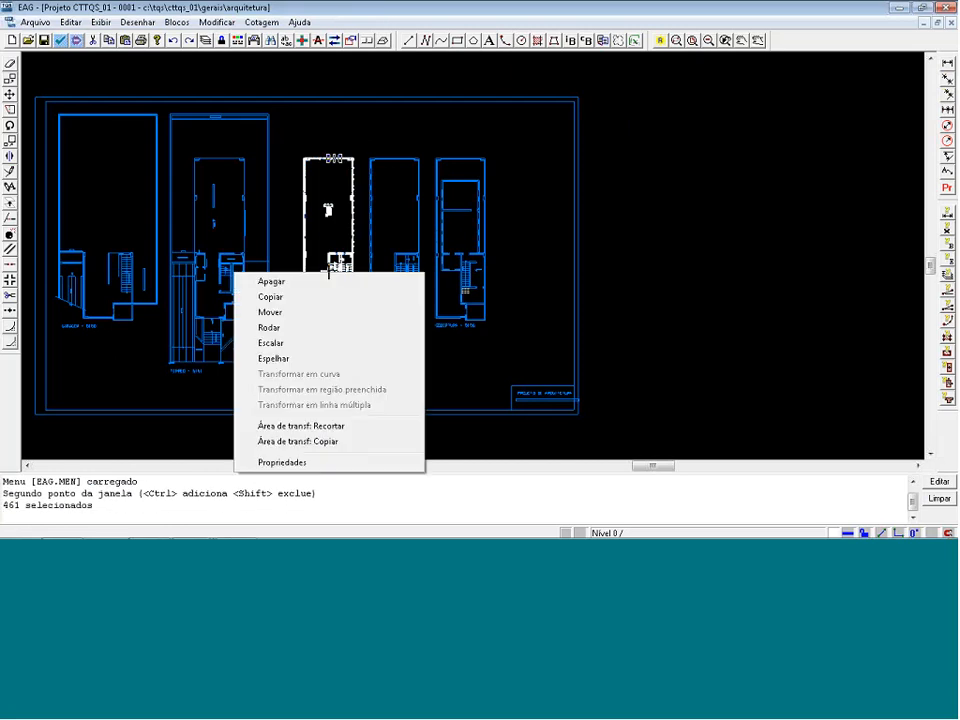
{"action": "left_click", "coordinate": [324, 314]}
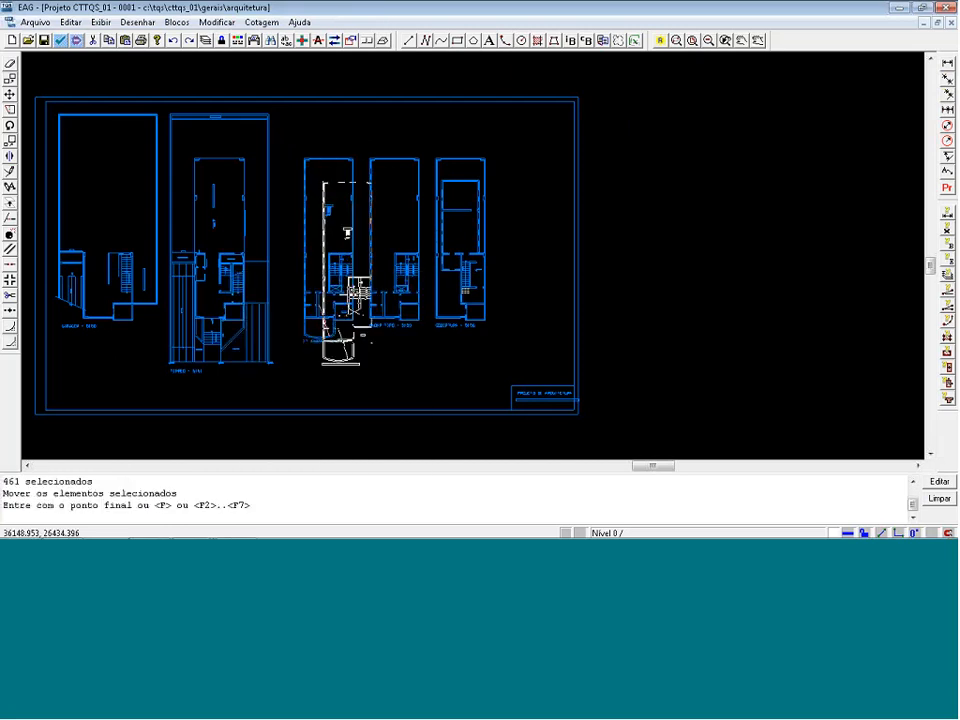
{"action": "scroll", "coordinate": [307, 230], "scroll_direction": "up", "scroll_amount": 2}
{"action": "scroll", "coordinate": [307, 230], "scroll_direction": "up", "scroll_amount": 6}
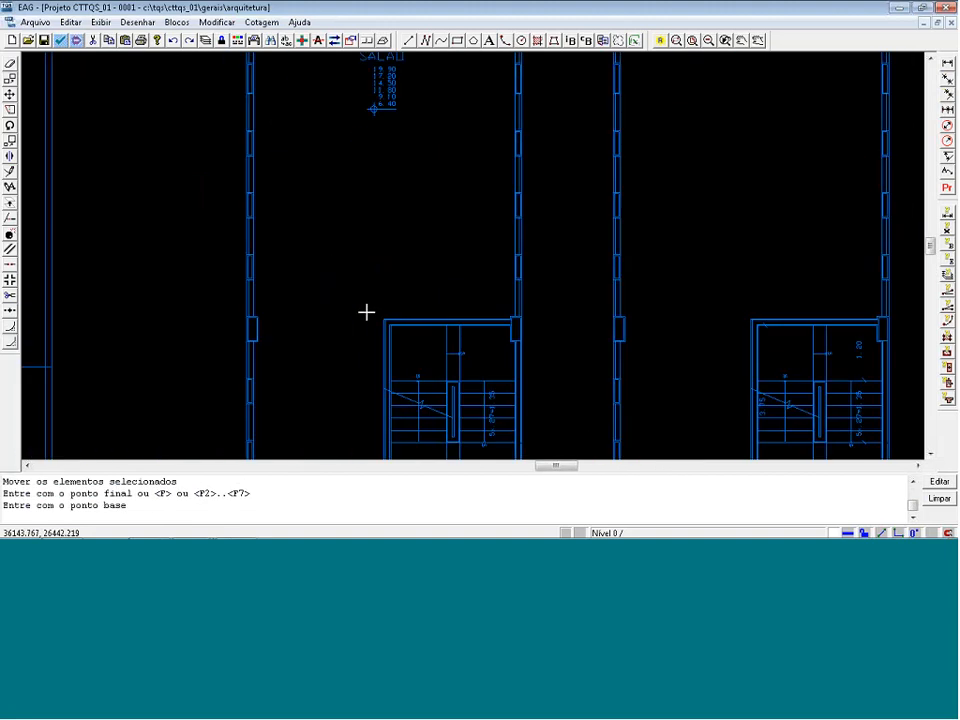
{"action": "left_click", "coordinate": [401, 329]}
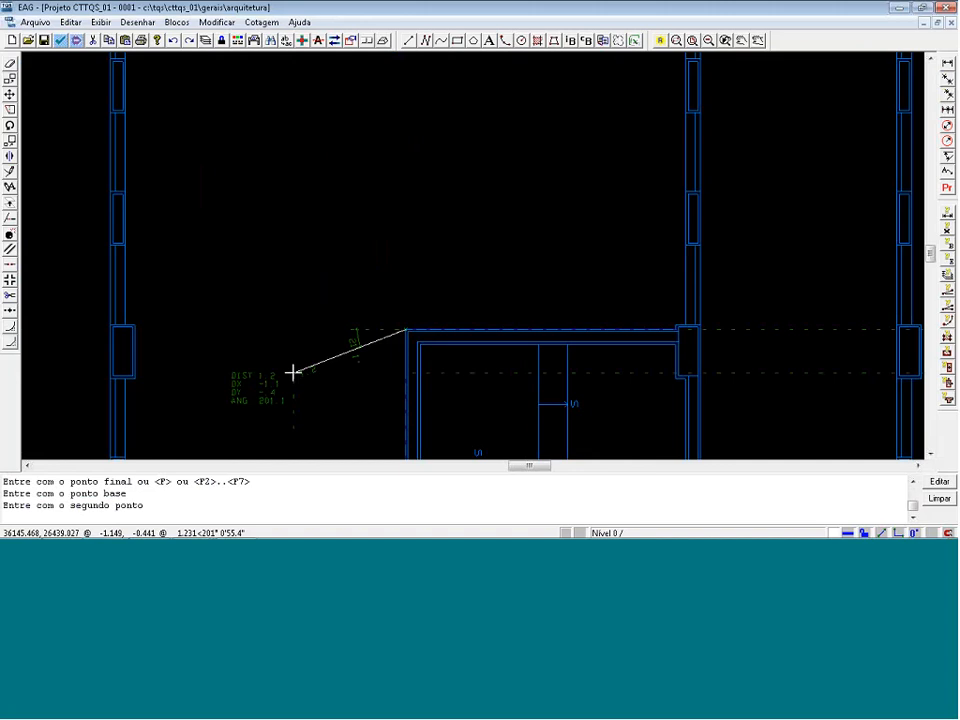
{"action": "type", "text": "0,0"}
{"action": "key", "text": "Return"}
- Delete the drawing frame and all the other floor plans that remain far from the origin
{"action": "scroll", "coordinate": [373, 343], "scroll_direction": "down", "scroll_amount": 1}
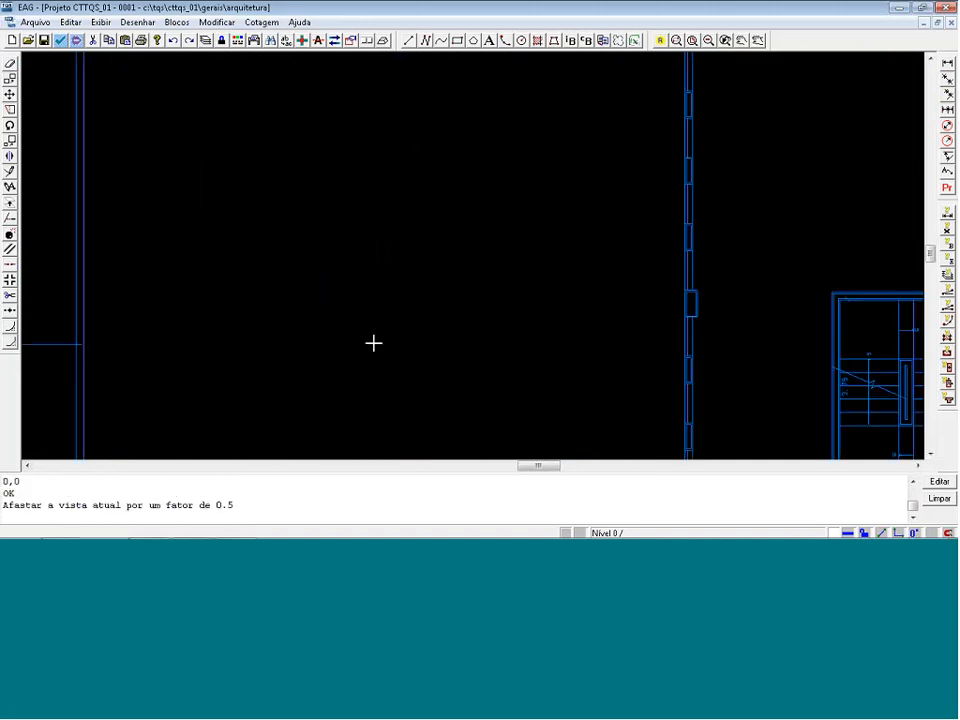
{"action": "scroll", "coordinate": [386, 343], "scroll_direction": "down", "scroll_amount": 1}
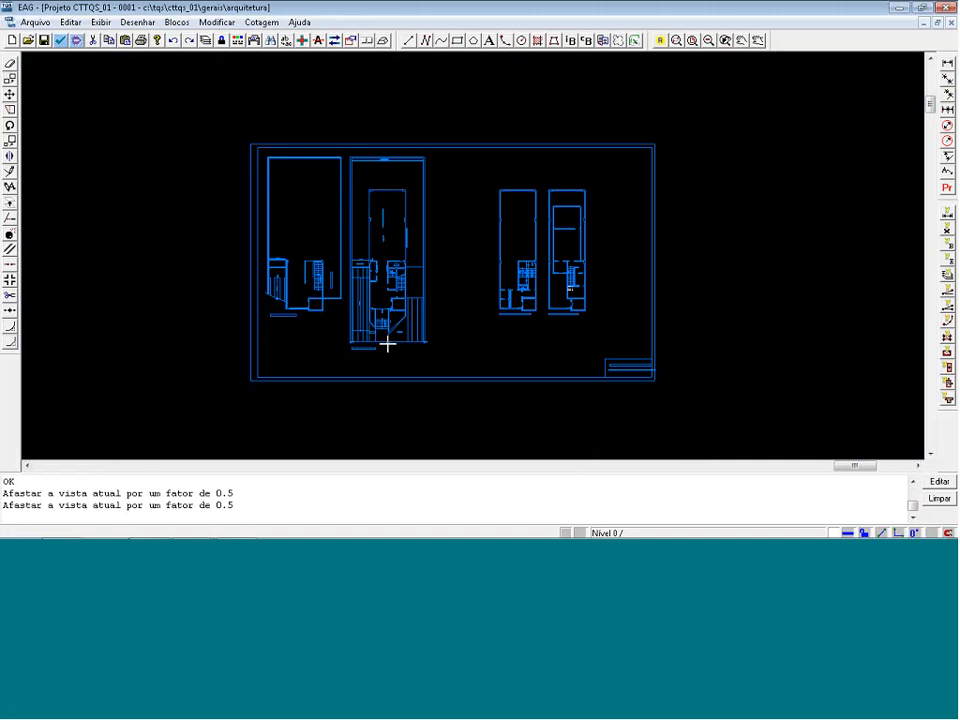
{"action": "scroll", "coordinate": [488, 257], "scroll_direction": "down", "scroll_amount": 2}
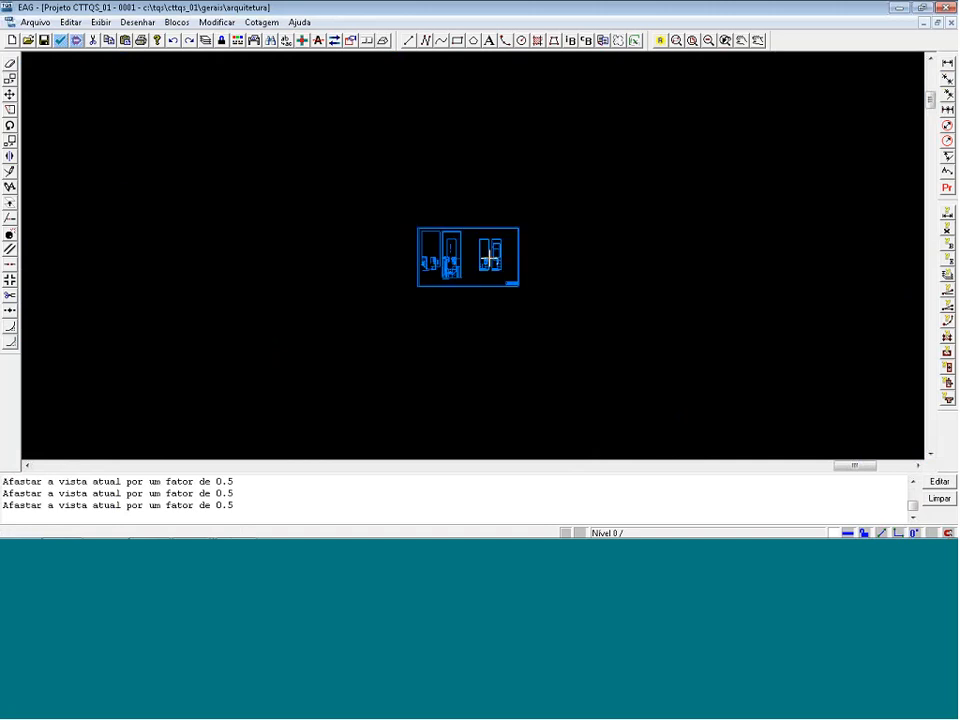
{"action": "scroll", "coordinate": [488, 257], "scroll_direction": "down", "scroll_amount": 3}
{"action": "key", "text": "shift+F8"}
{"action": "key", "text": "shift+F8"}
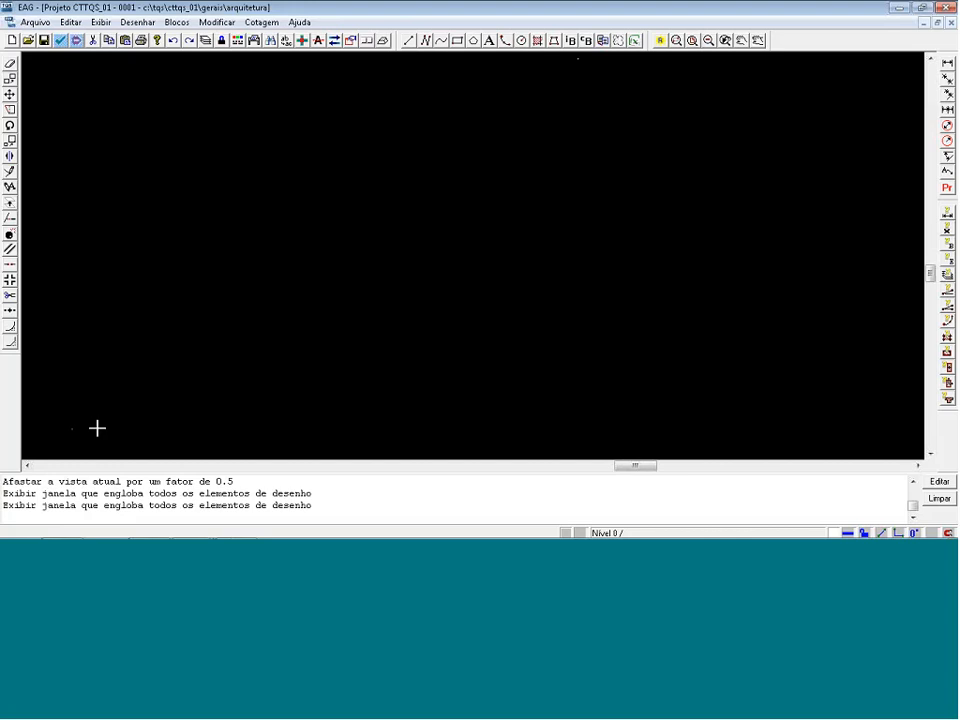
{"action": "left_click", "coordinate": [568, 70]}
{"action": "left_click", "coordinate": [593, 55]}
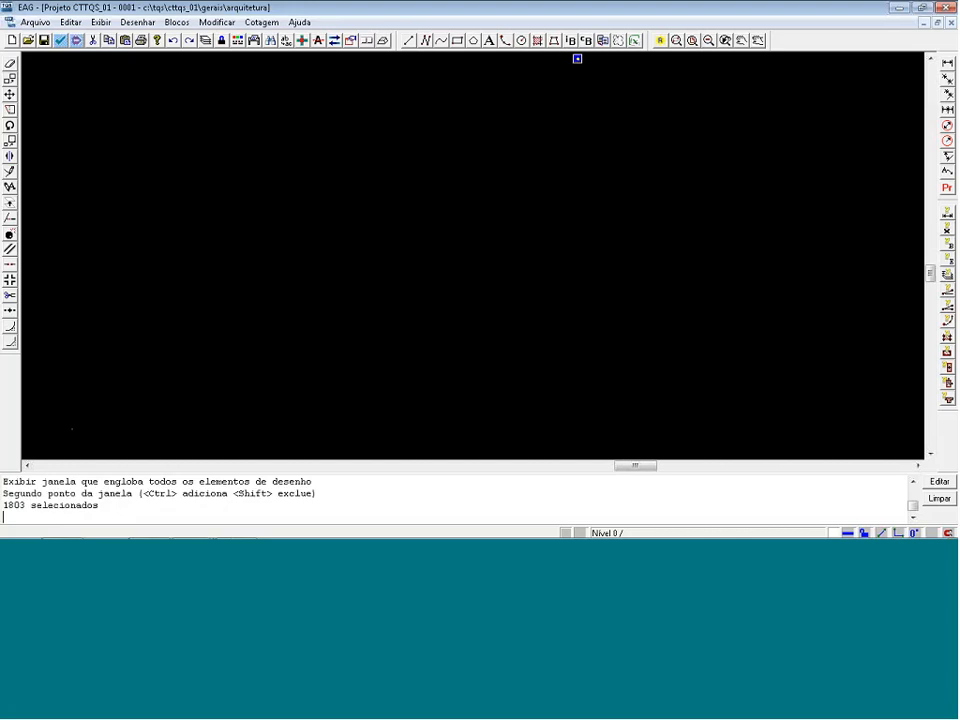
{"action": "key", "text": "Delete"}
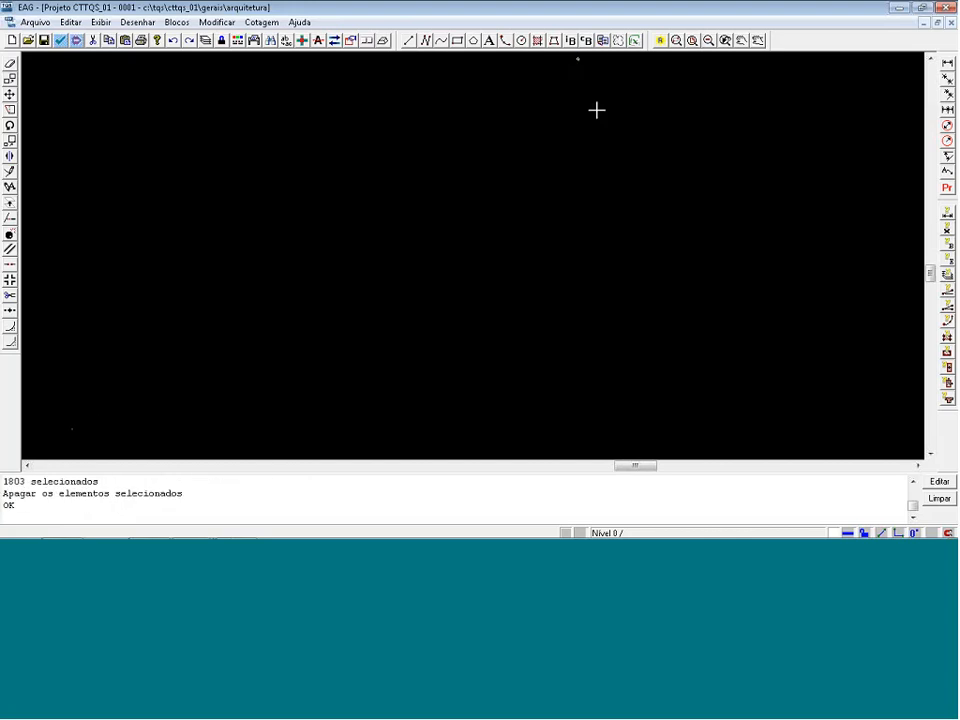
- Save the remaining 1° ANDAR floor plan as a new drawing named Arq_1Pav in the GERAIS folder
{"action": "key", "text": "shift+F8"}
{"action": "key", "text": "shift+F8"}
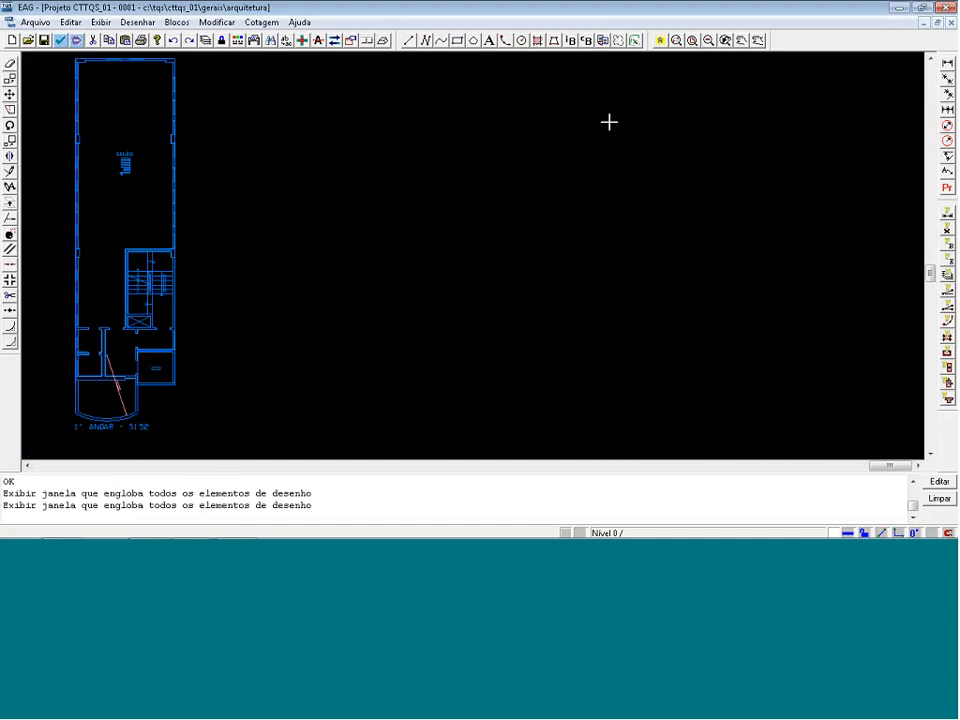
{"action": "key", "text": "alt"}
{"action": "key", "text": "a"}
{"action": "left_click", "coordinate": [66, 116]}
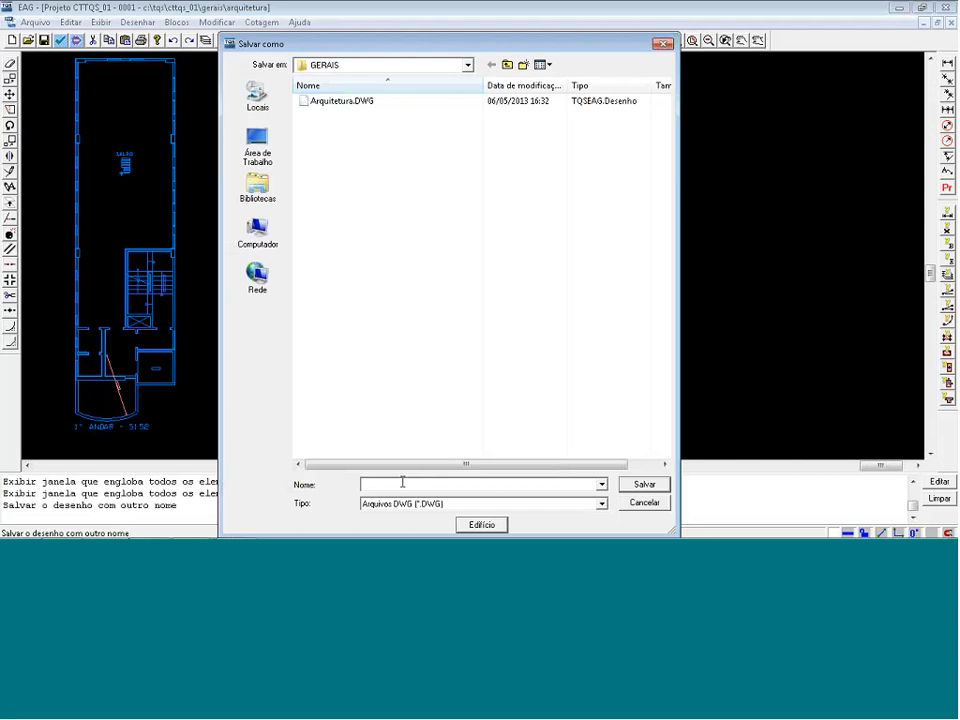
{"action": "type", "text": "A"}
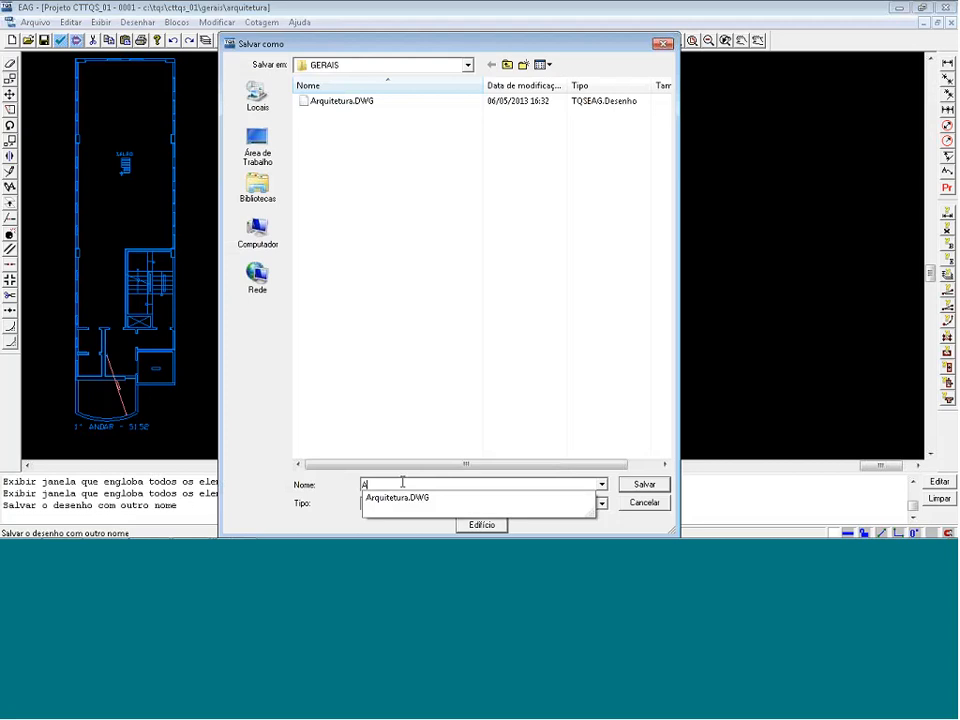
{"action": "type", "text": "rq_"}
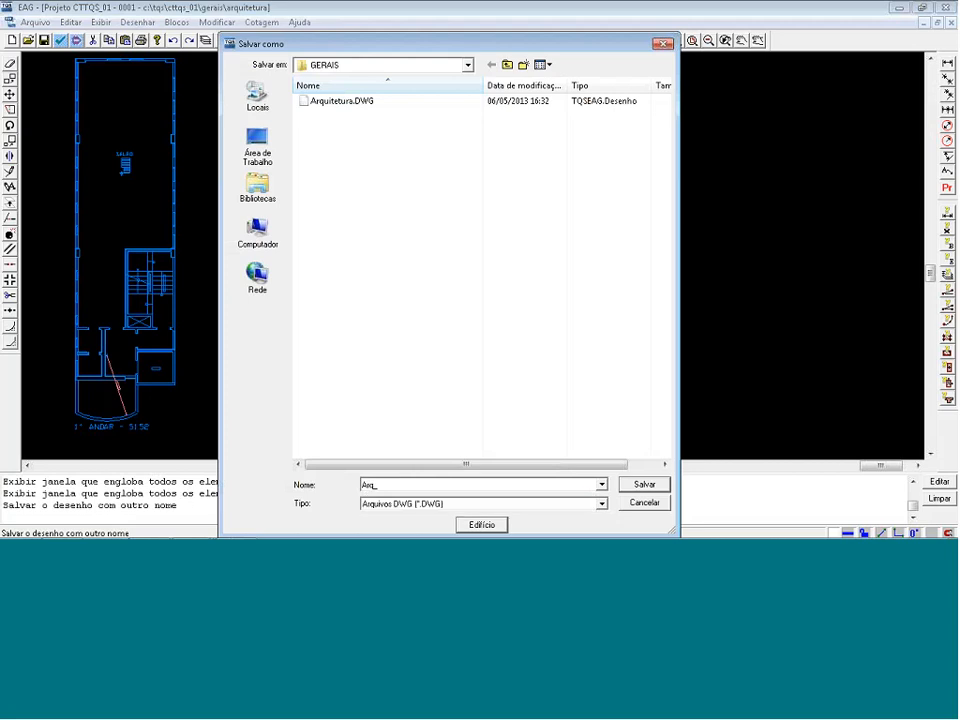
{"action": "type", "text": "1Pav"}
{"action": "left_click", "coordinate": [648, 486]}
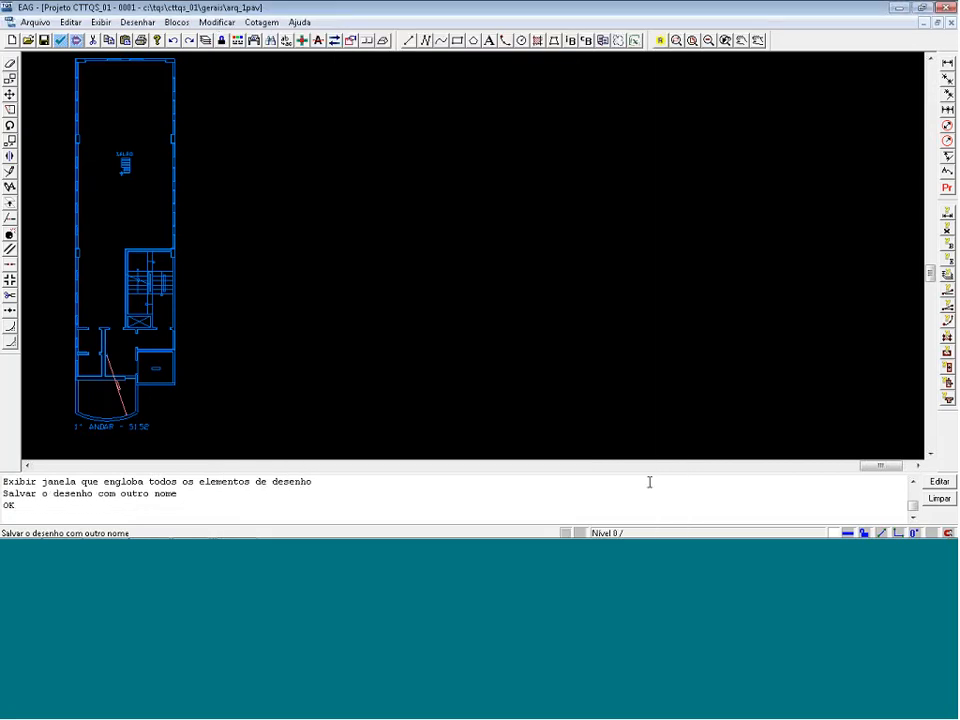
- Reopen the original Arquitetura drawing and move the whole ANDAR TIPO floor plan so its stairwell's upper-left outer corner lies at 0,0
{"action": "left_click", "coordinate": [947, 8]}
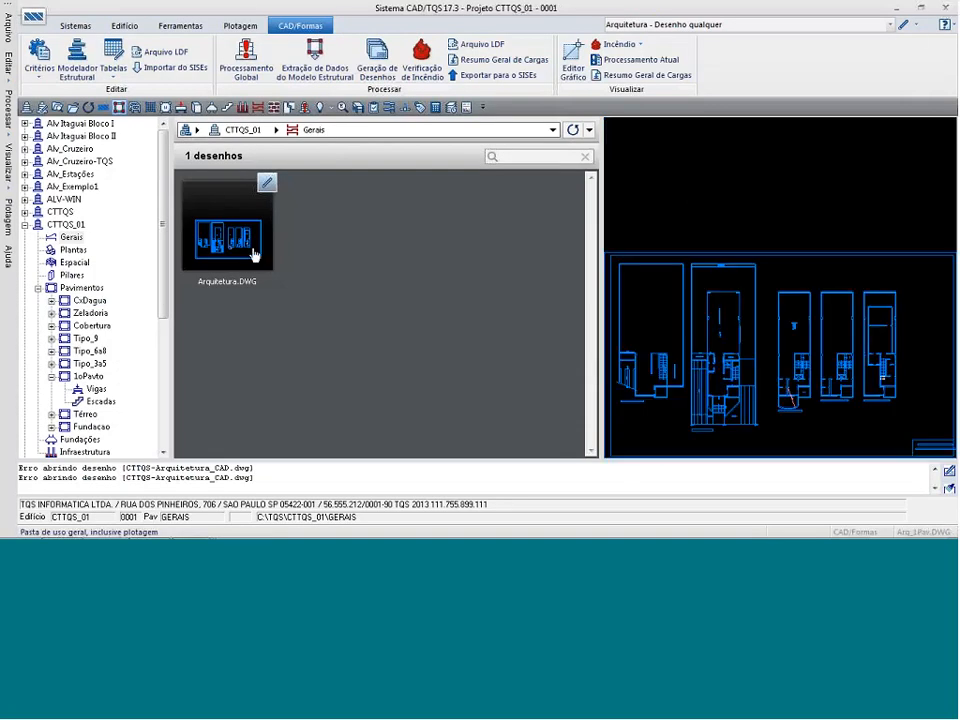
{"action": "left_click", "coordinate": [905, 26]}
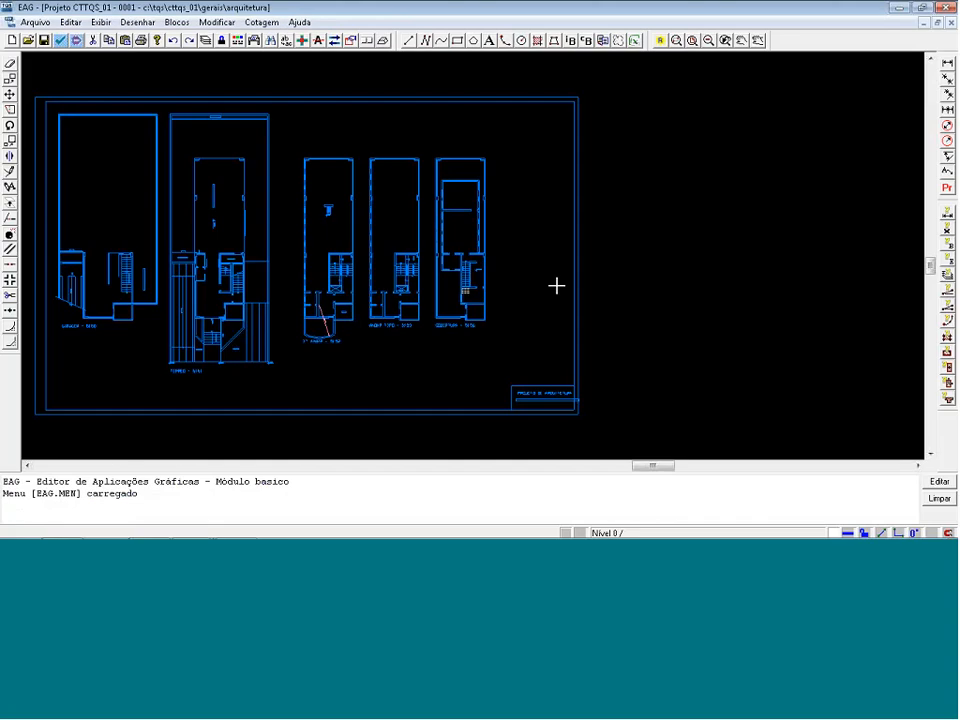
{"action": "left_click", "coordinate": [364, 146]}
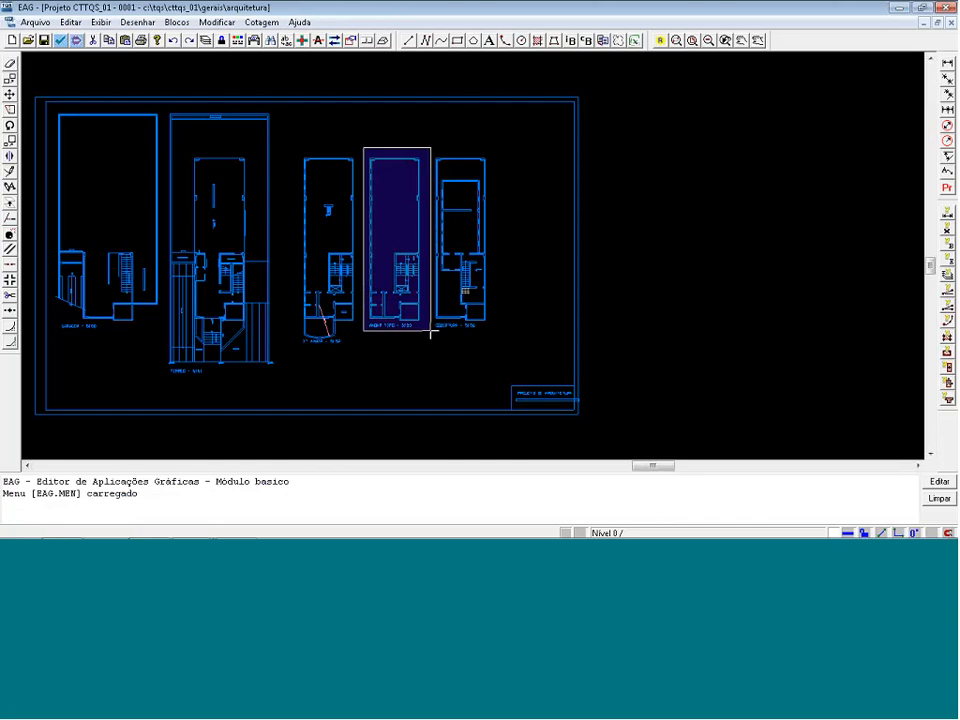
{"action": "left_click", "coordinate": [429, 335]}
{"action": "right_click", "coordinate": [405, 263]}
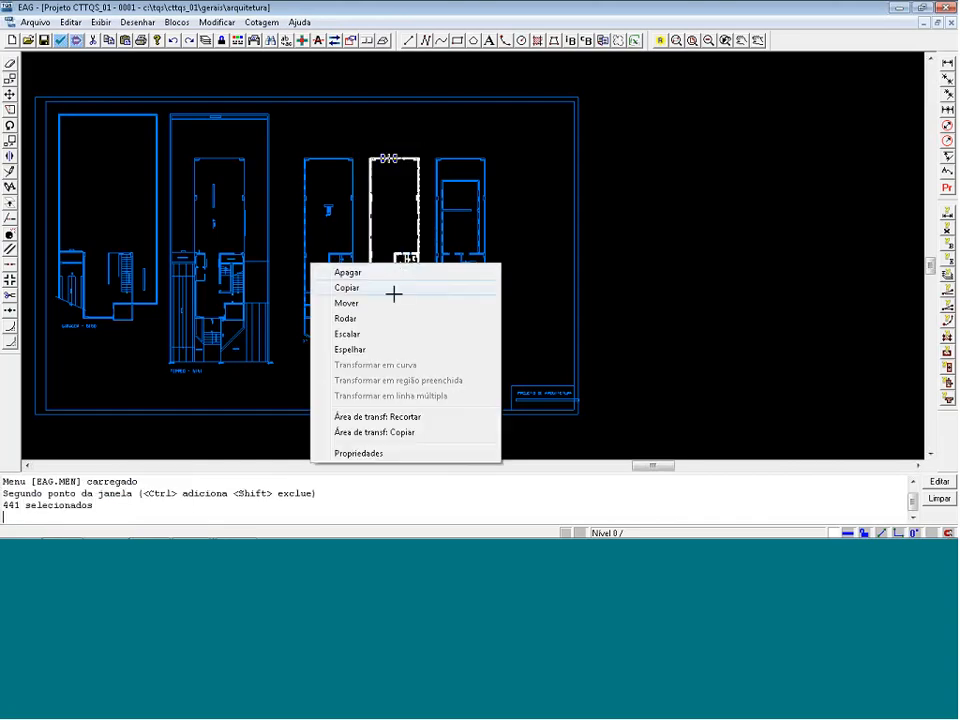
{"action": "left_click", "coordinate": [392, 302]}
{"action": "scroll", "coordinate": [401, 244], "scroll_direction": "up", "scroll_amount": 6}
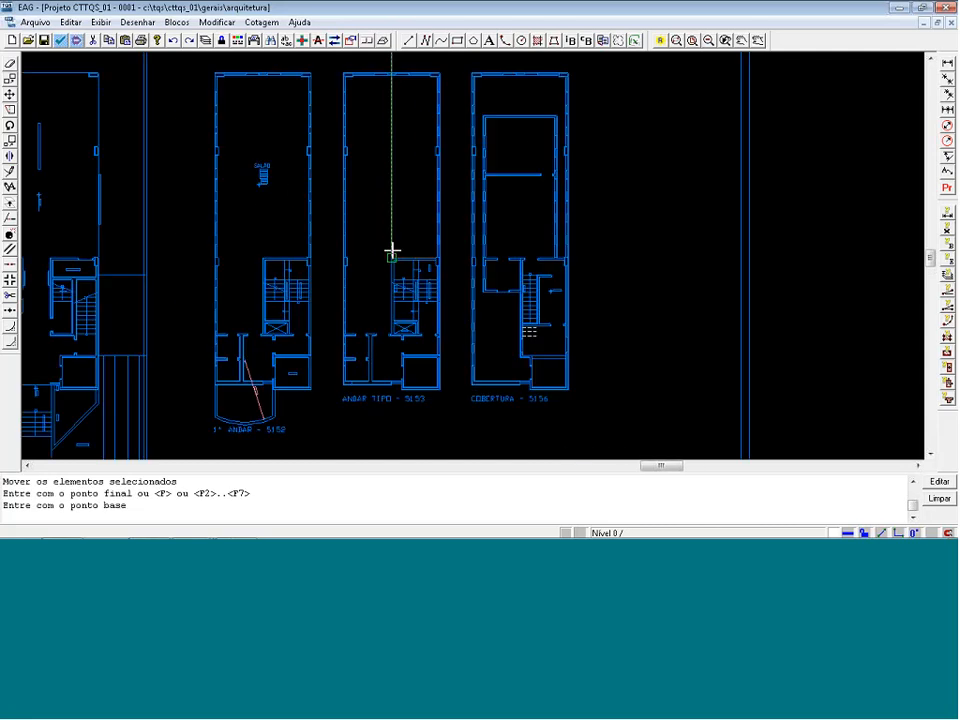
{"action": "scroll", "coordinate": [386, 276], "scroll_direction": "up", "scroll_amount": 4}
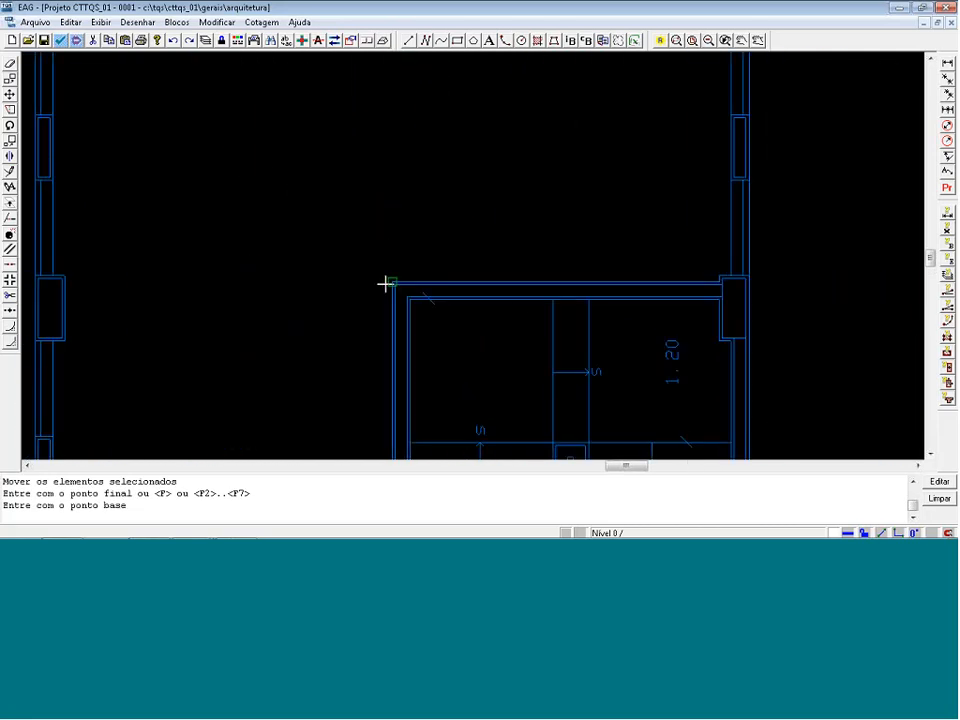
{"action": "left_click", "coordinate": [388, 283]}
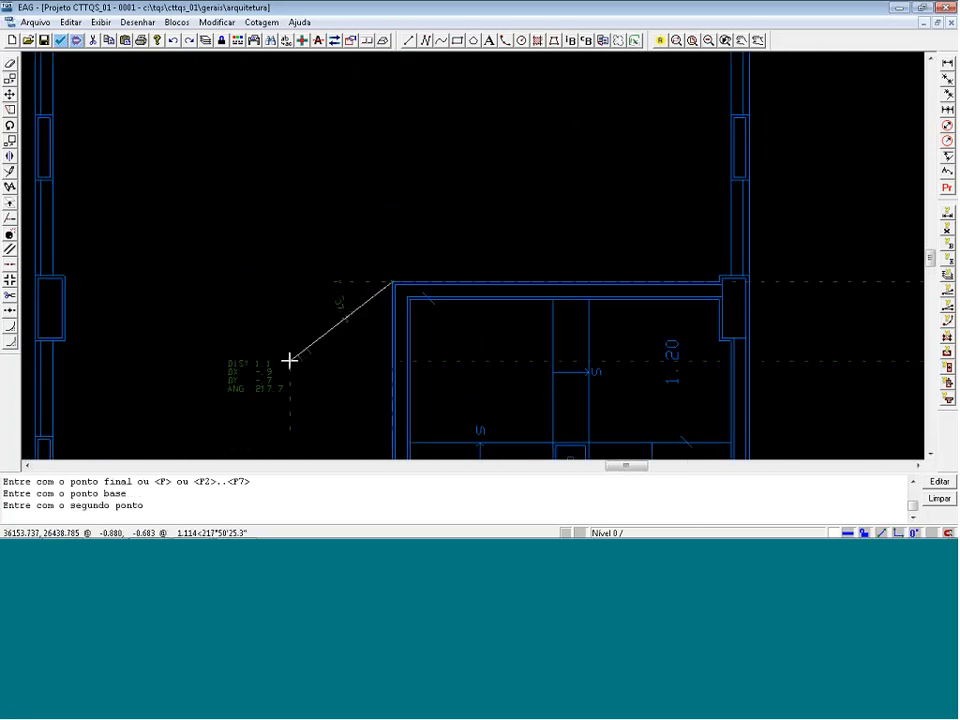
{"action": "type", "text": "0,0"}
{"action": "key", "text": "Return"}
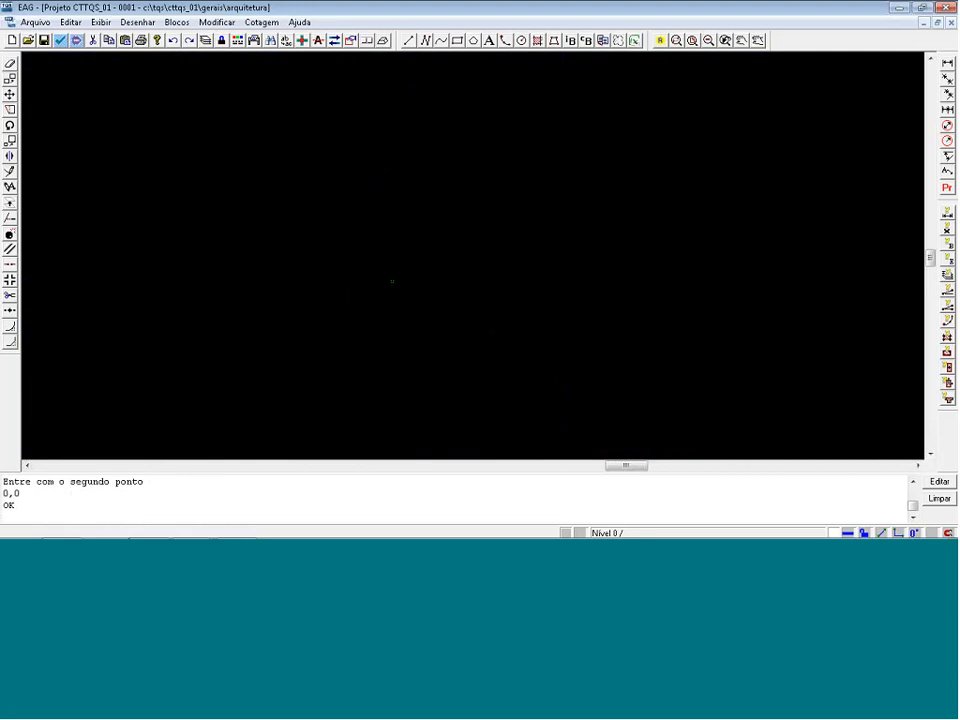
- Delete the drawing frame and every other floor plan, keeping only the ANDAR TIPO plan at the origin
{"action": "scroll", "coordinate": [313, 364], "scroll_direction": "down", "scroll_amount": 5}
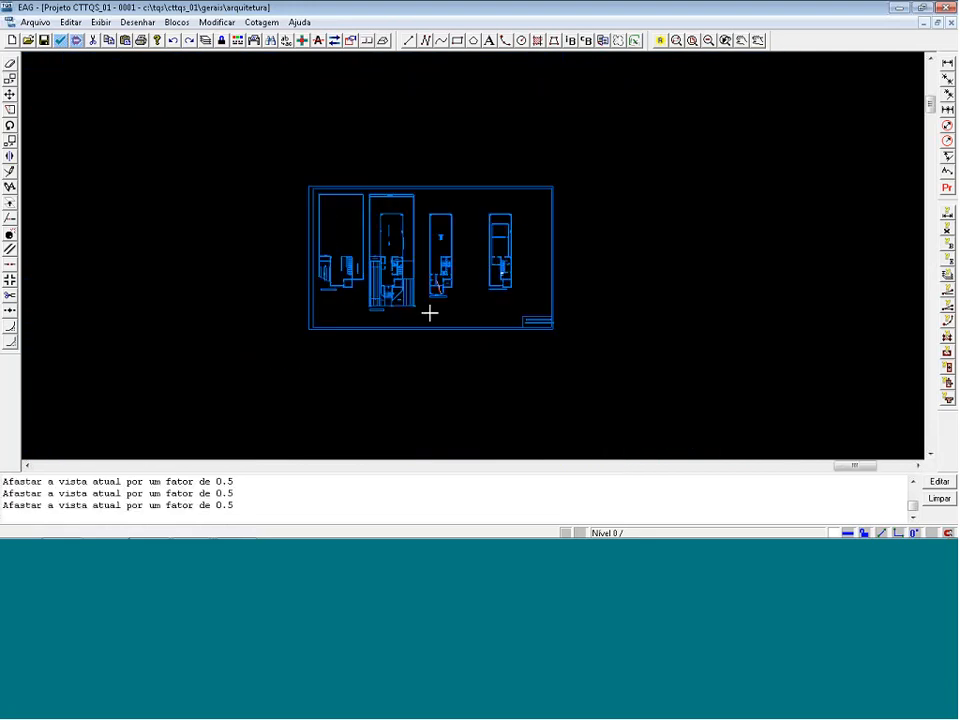
{"action": "left_click", "coordinate": [304, 178]}
{"action": "left_click", "coordinate": [587, 364]}
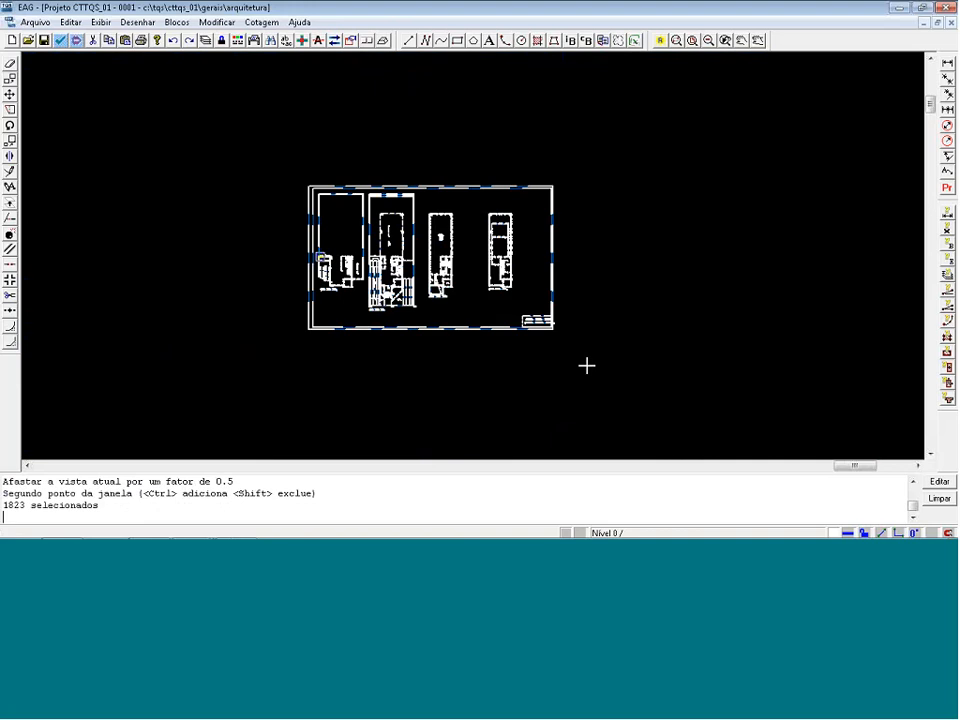
{"action": "key", "text": "Delete"}
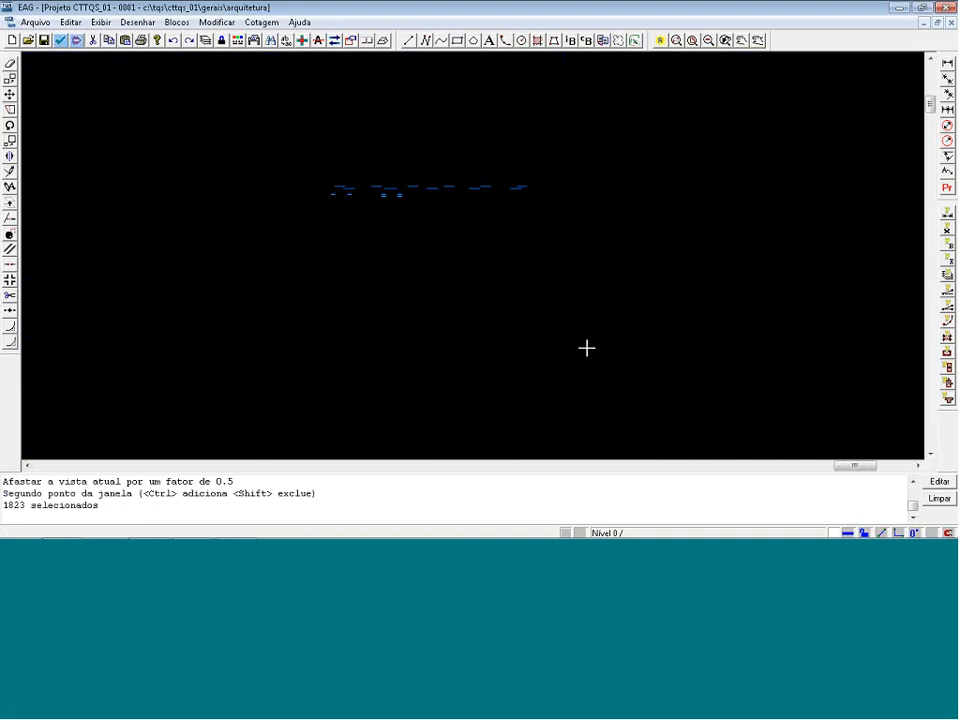
{"action": "key", "text": "shift+F8"}
{"action": "key", "text": "shift+F8"}
{"action": "scroll", "coordinate": [590, 345], "scroll_direction": "down", "scroll_amount": 1}
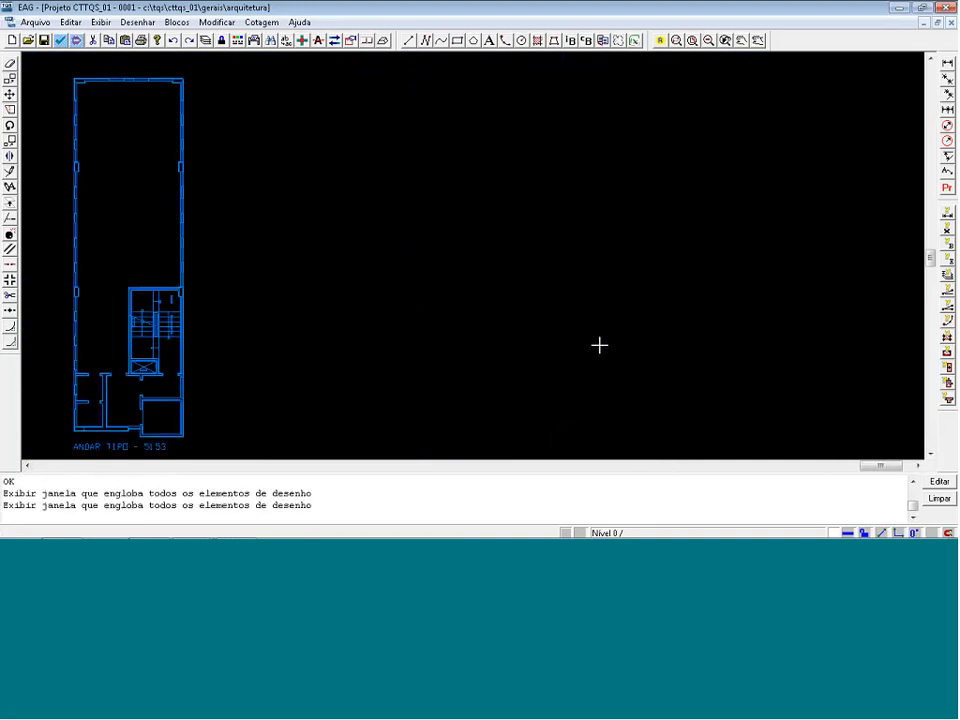
- Save the isolated ANDAR TIPO plan as a new drawing named Arq_Tipo in the GERAIS folder and close the drawing editor
{"action": "left_click", "coordinate": [35, 22]}
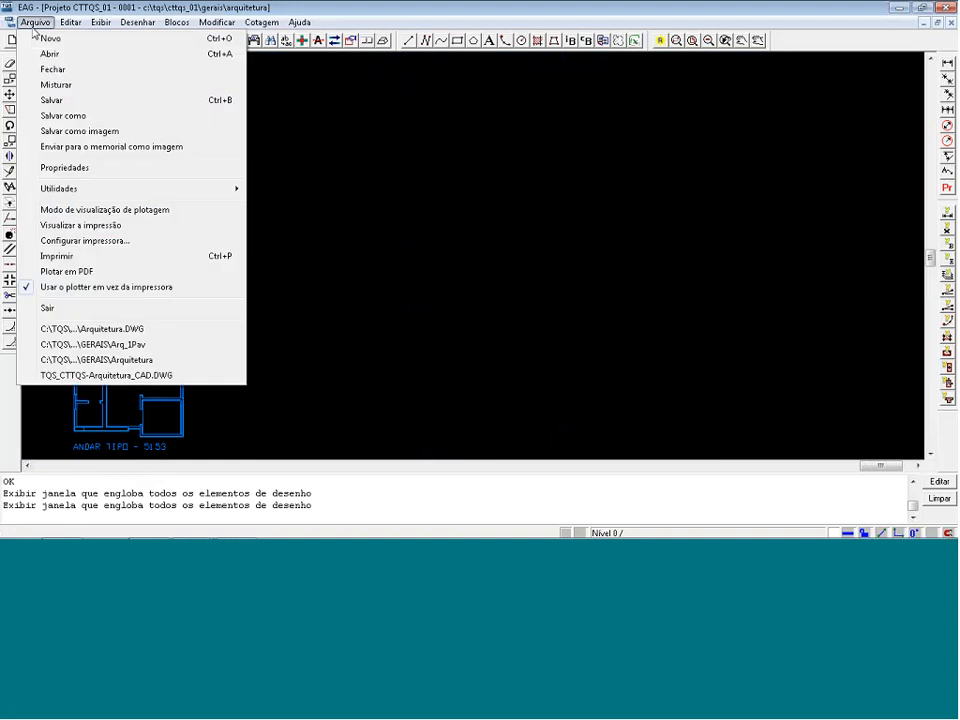
{"action": "left_click", "coordinate": [72, 115]}
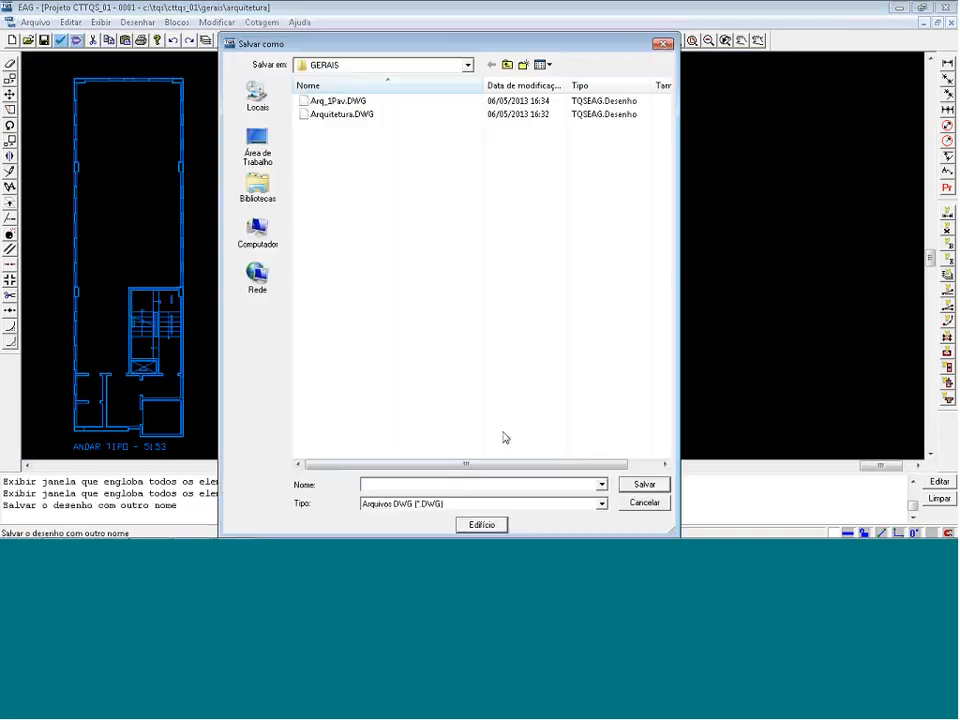
{"action": "type", "text": "Arq_"}
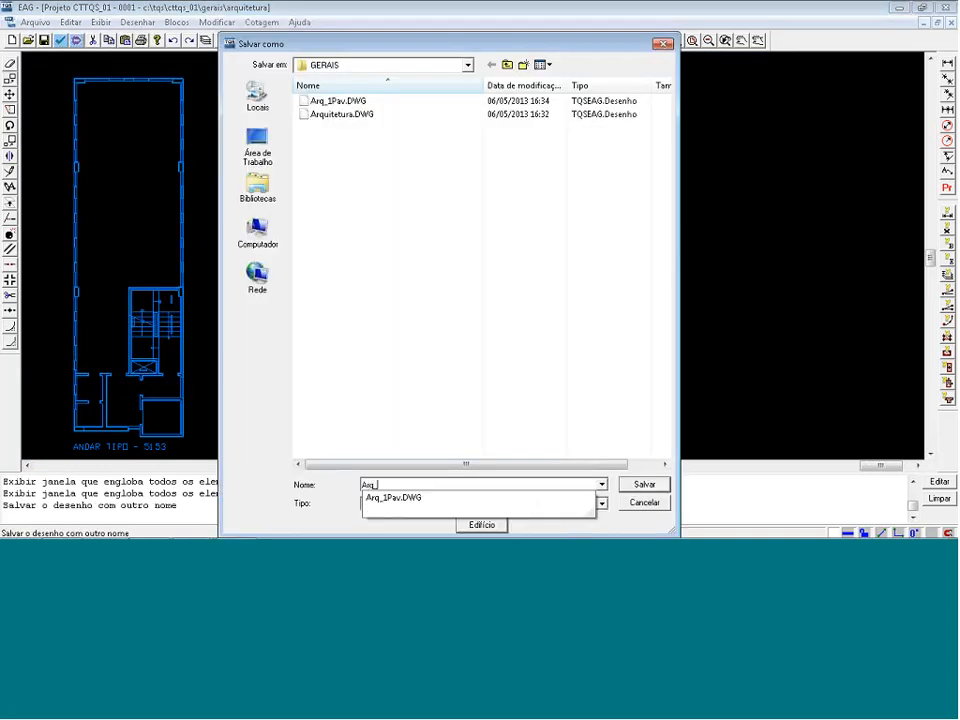
{"action": "type", "text": "Tipo"}
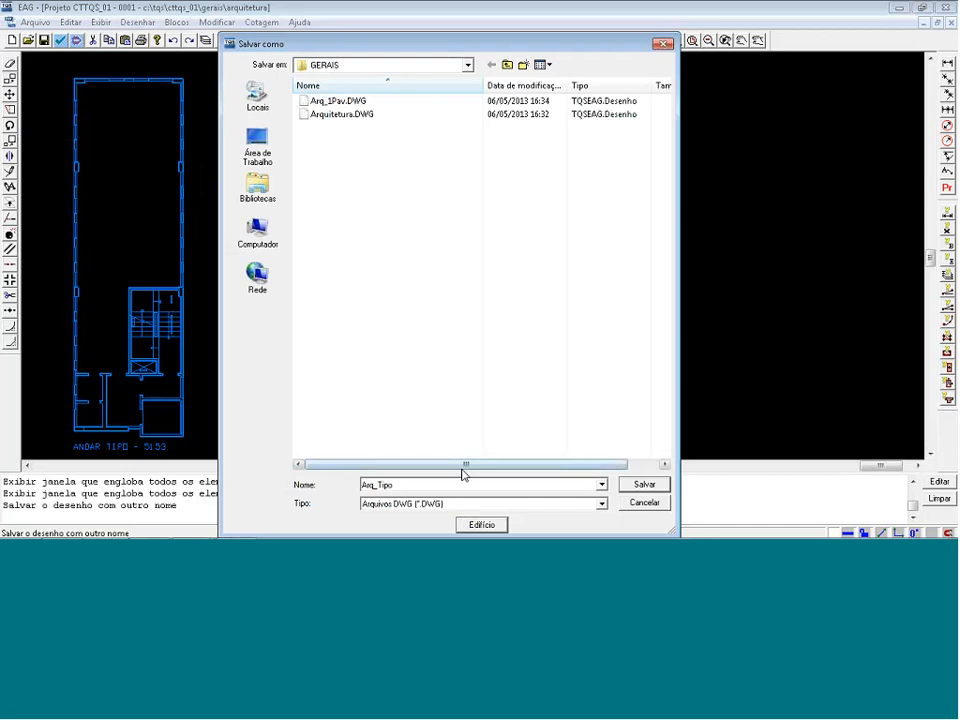
{"action": "key", "text": "Return"}
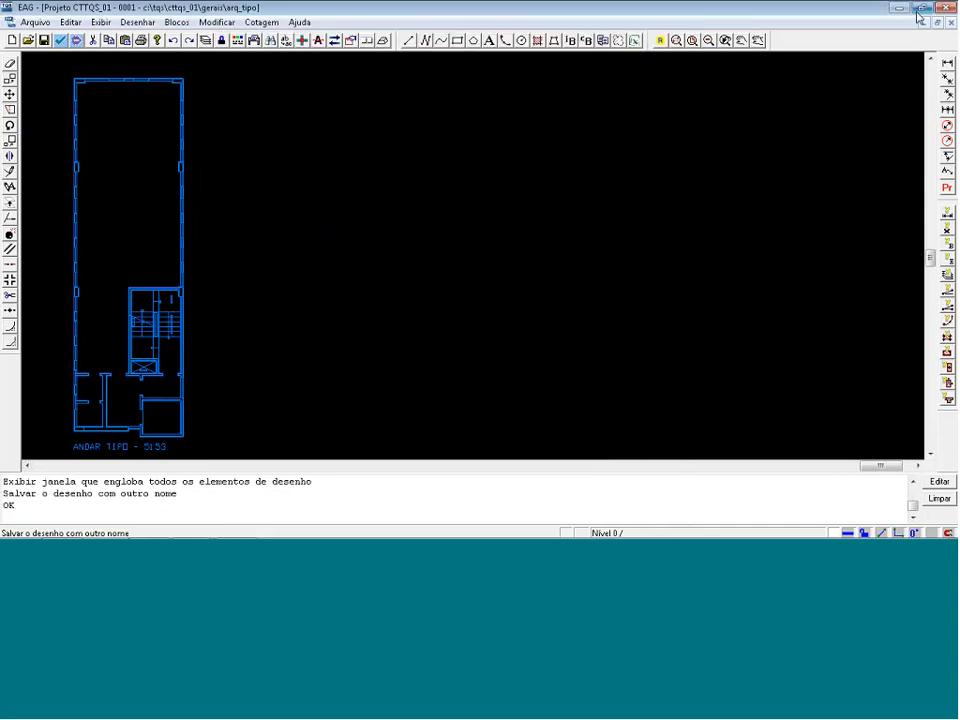
{"action": "left_click", "coordinate": [919, 10]}
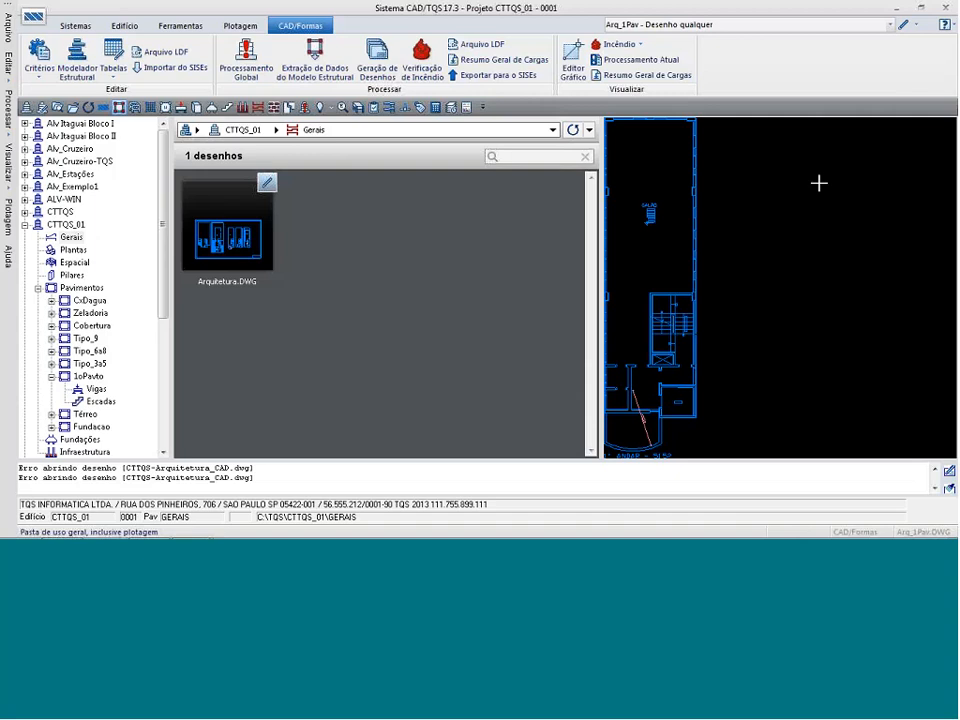
{"action": "key", "text": "alt+Tab"}
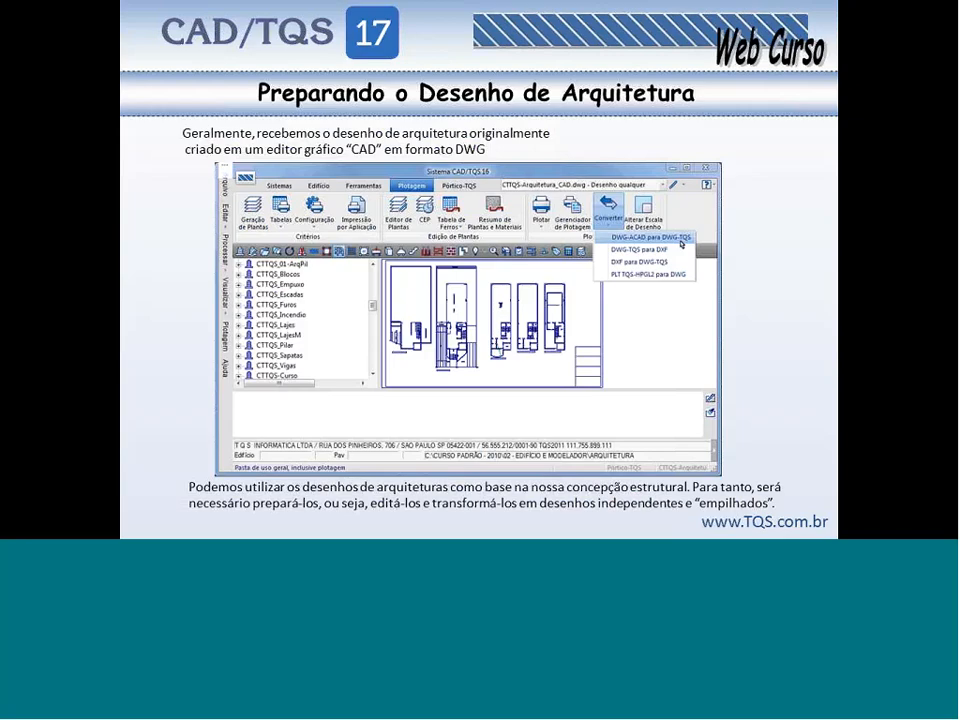
{"action": "key", "text": "Right"}
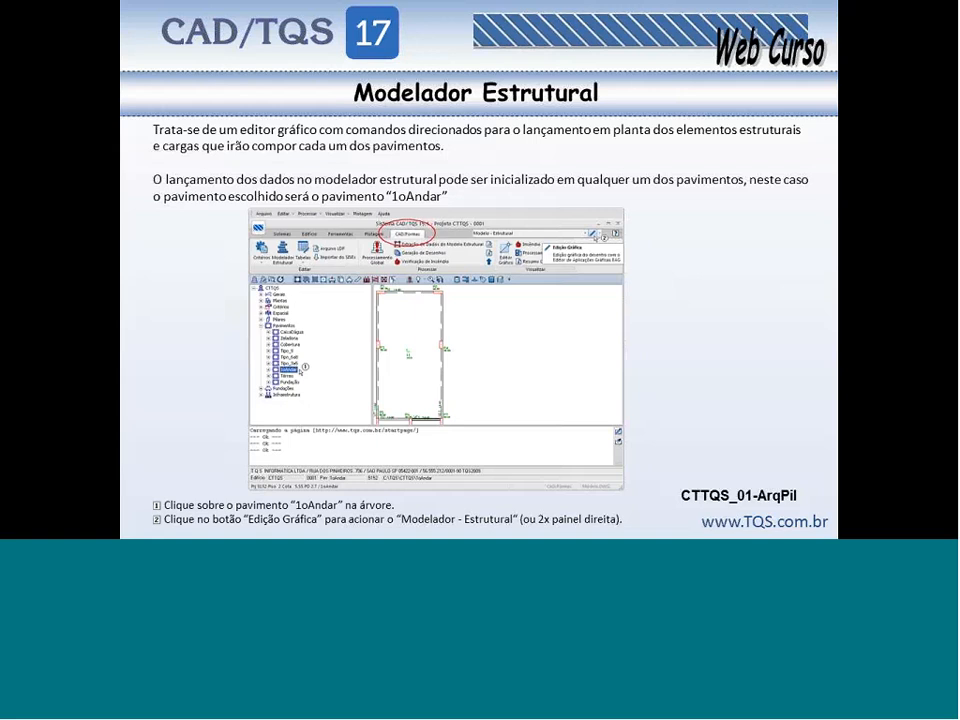
{"action": "key", "text": "alt+Tab"}
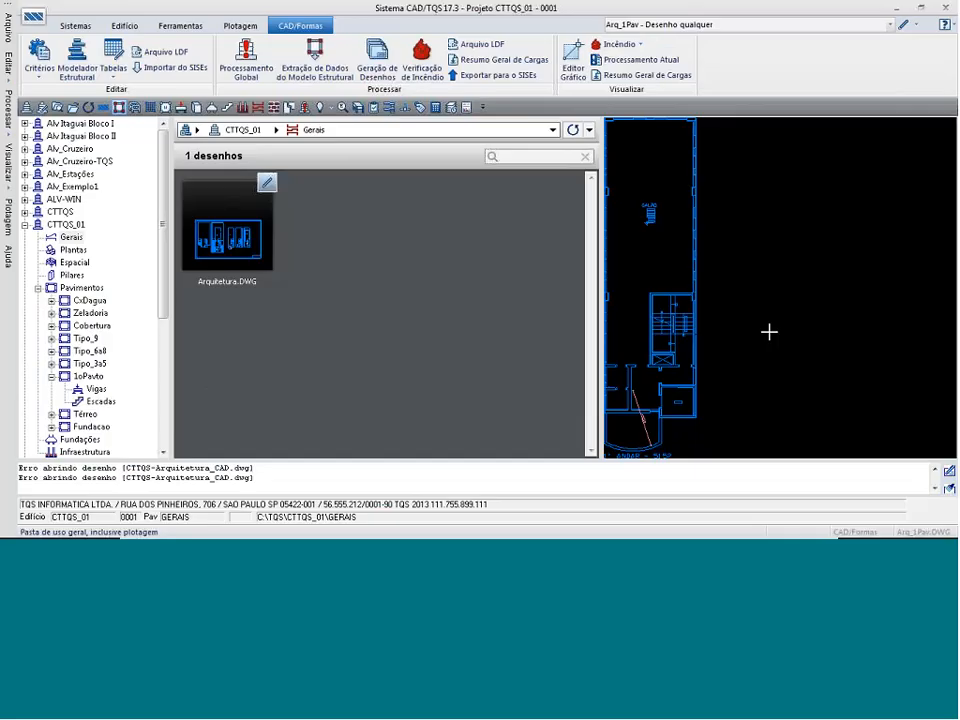
- Open the 1oPavto floor of building CTTQS_01 in the Modelador Estrutural
{"action": "left_click", "coordinate": [88, 376]}
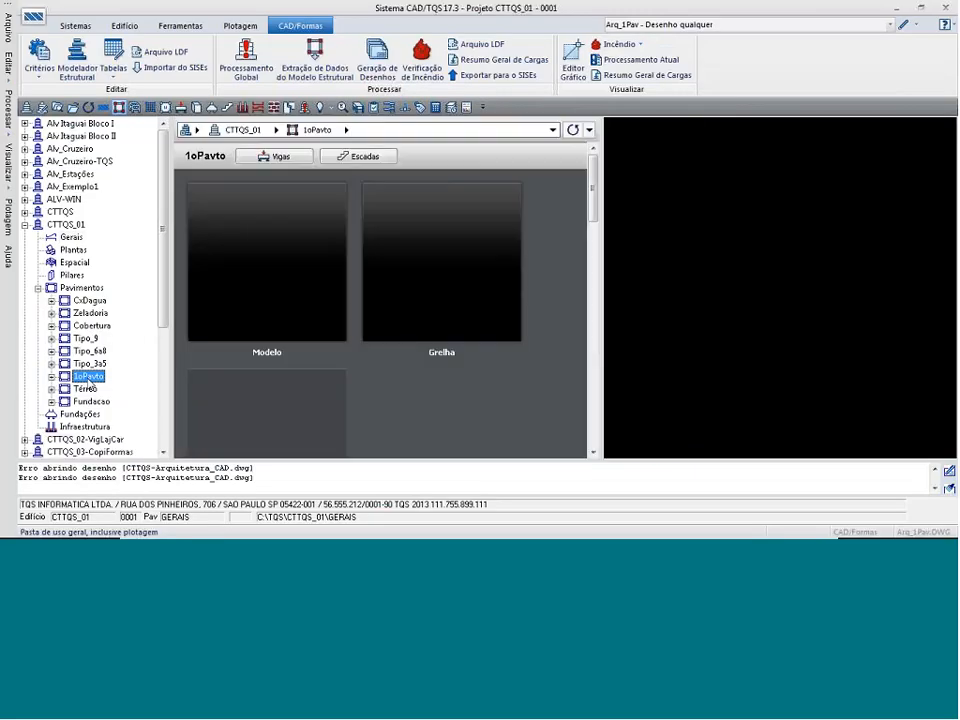
{"action": "right_click", "coordinate": [255, 281]}
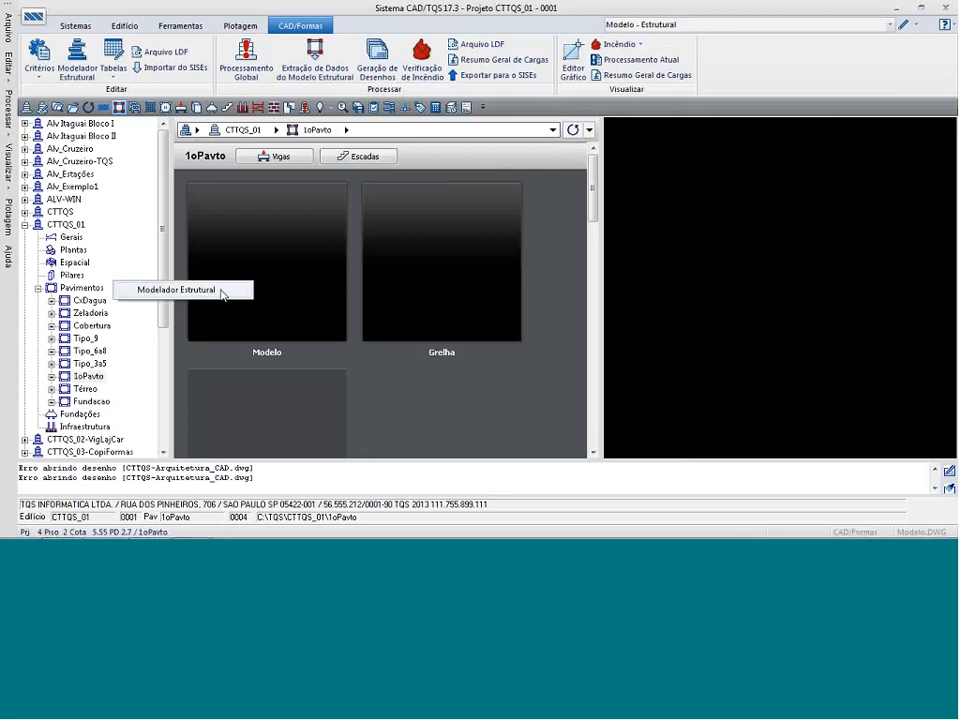
{"action": "left_click", "coordinate": [223, 292]}
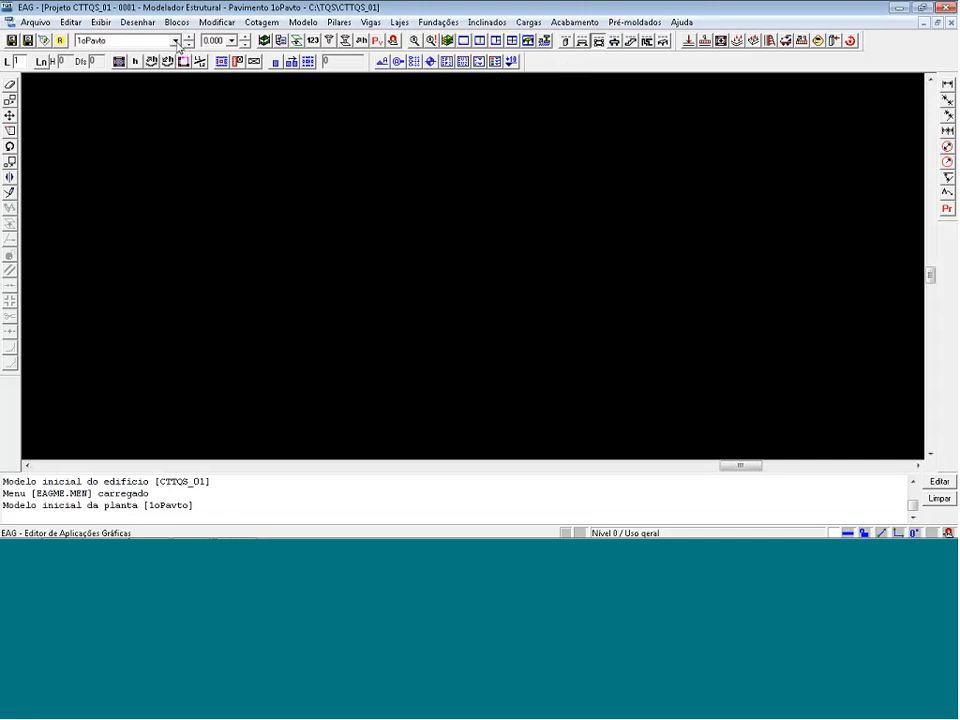
- Insert the Arq_1Pav drawing from the GERAIS folder as an external reference of the 1oPavto floor plan
{"action": "left_click", "coordinate": [281, 41]}
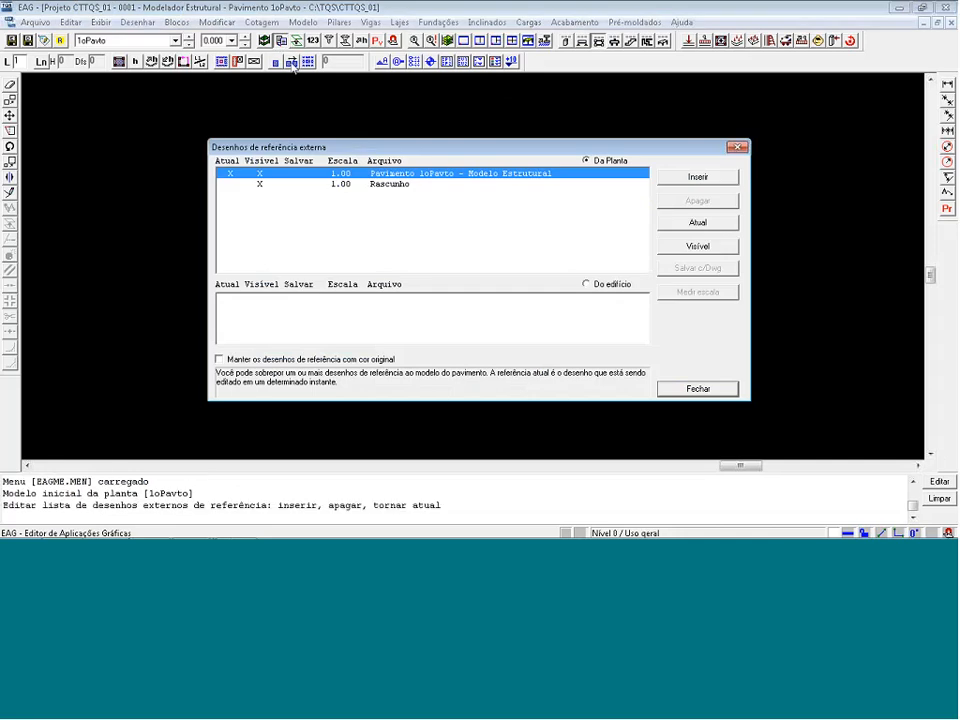
{"action": "left_click", "coordinate": [680, 178]}
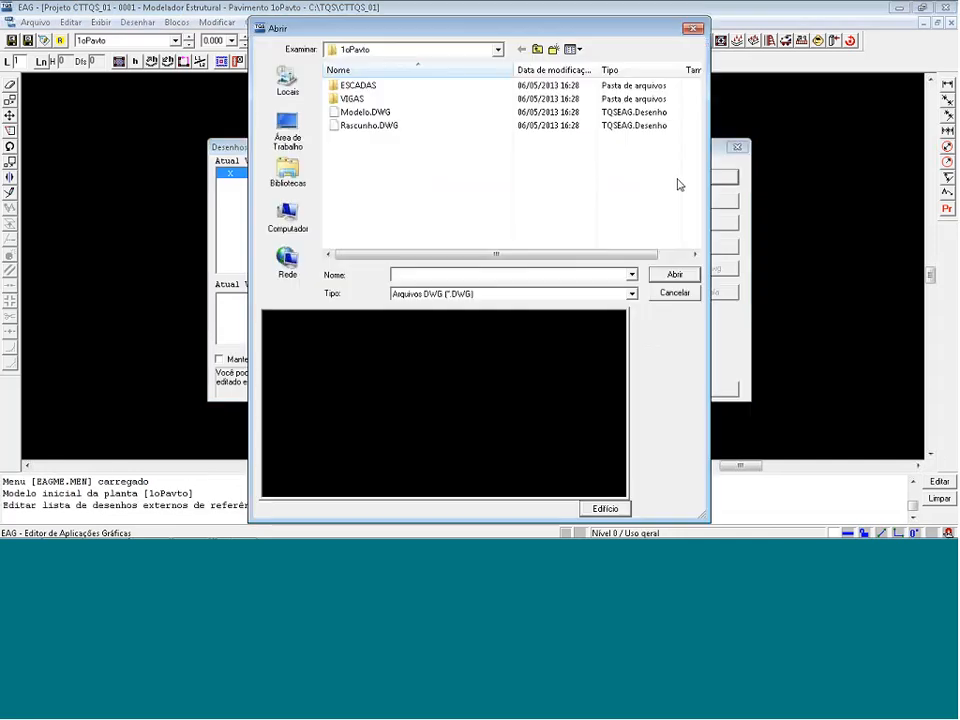
{"action": "left_click", "coordinate": [536, 50]}
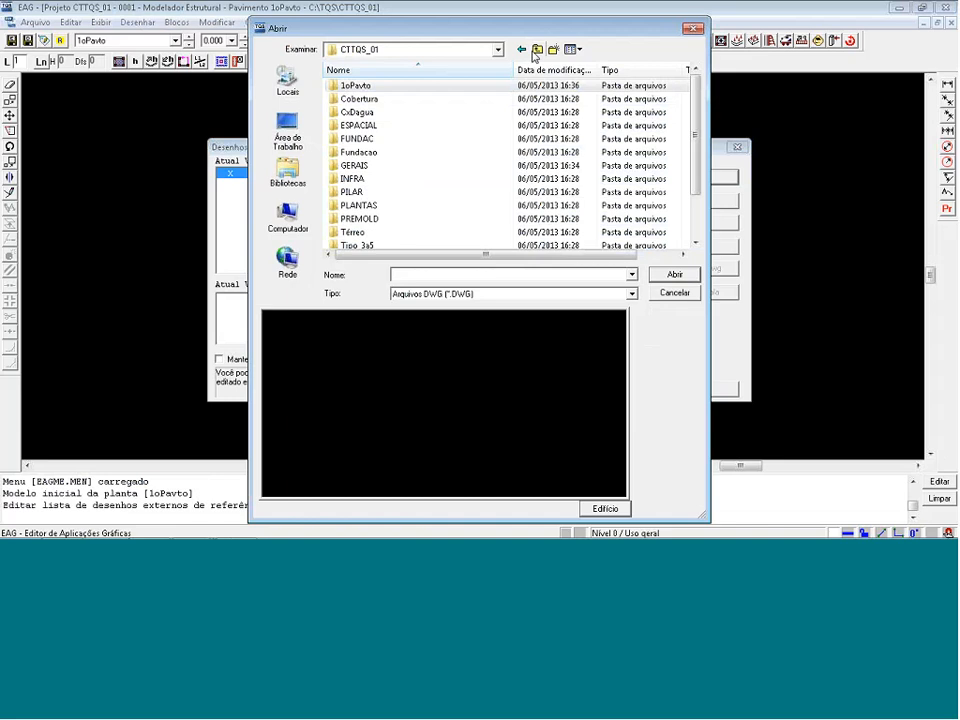
{"action": "double_click", "coordinate": [370, 165]}
{"action": "left_click", "coordinate": [372, 86]}
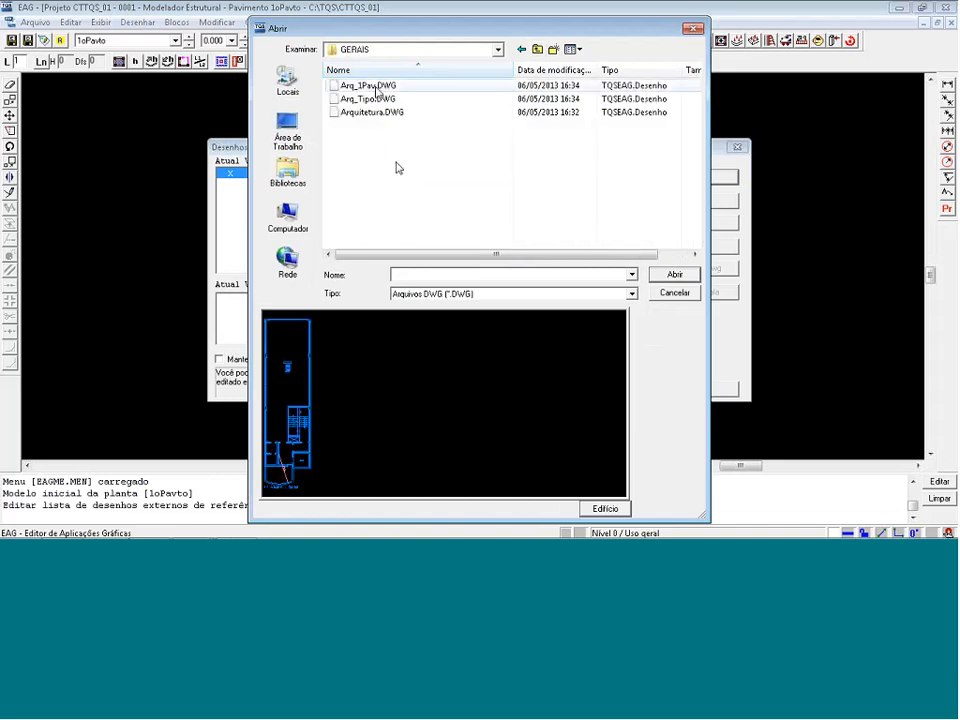
{"action": "left_click", "coordinate": [664, 279]}
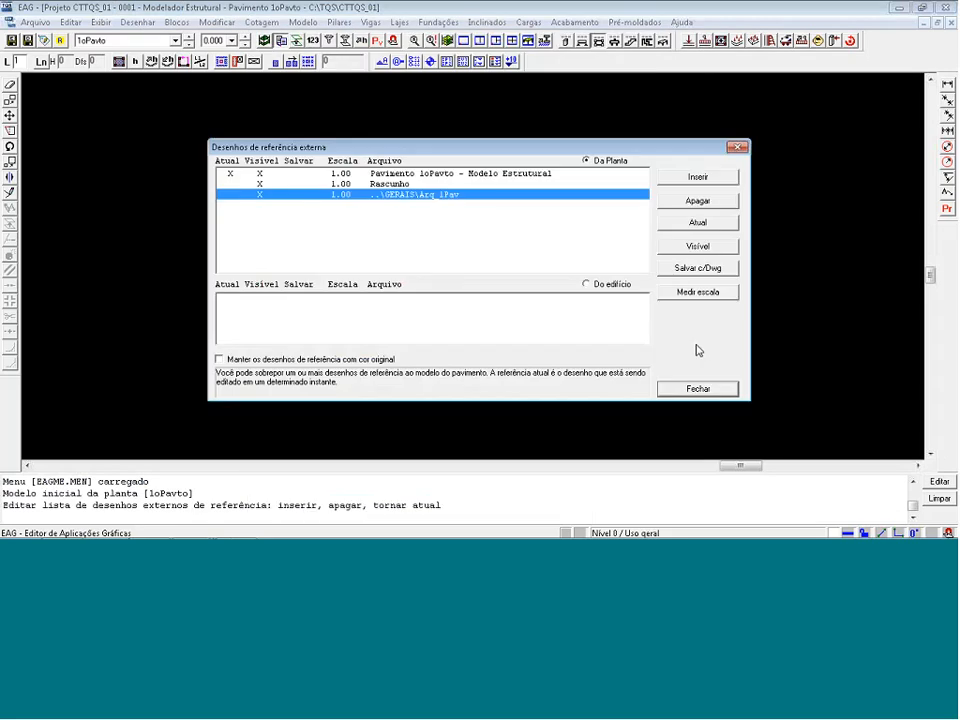
{"action": "left_click", "coordinate": [694, 386]}
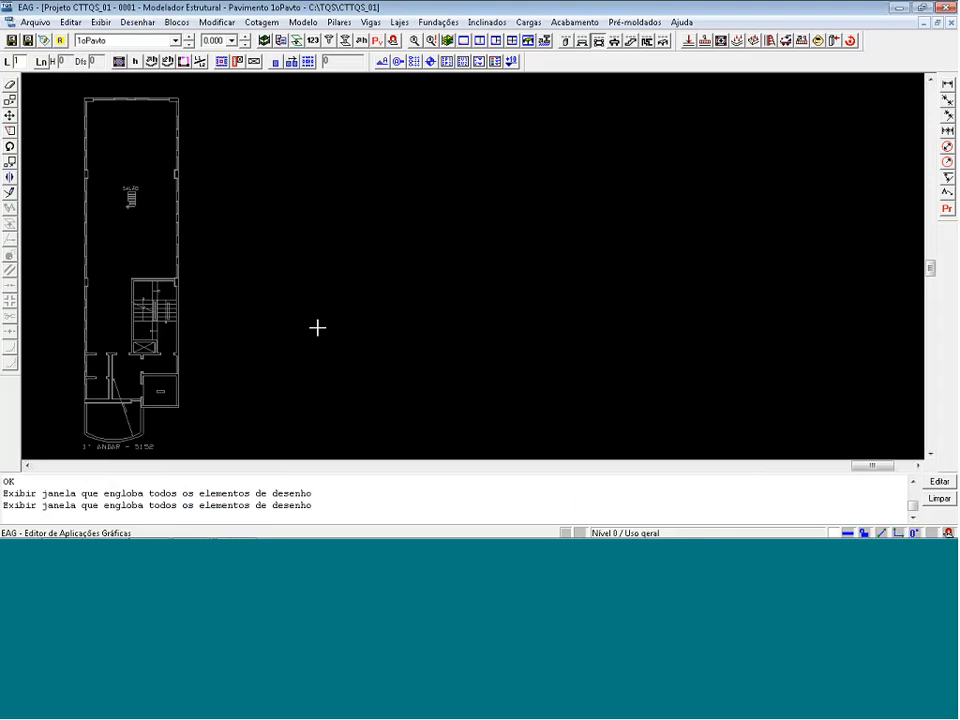
- Measure the width across the end of the short wall stub below the crossed shaft beside the stairs
{"action": "left_click", "coordinate": [103, 261]}
{"action": "left_click", "coordinate": [190, 366]}
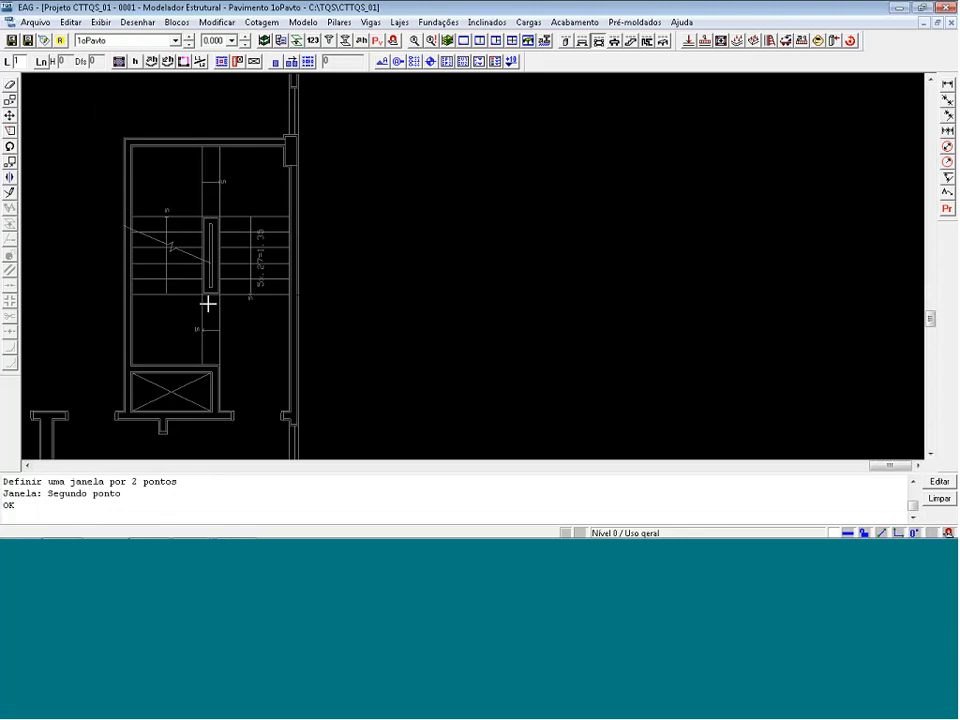
{"action": "scroll", "coordinate": [151, 438], "scroll_direction": "up", "scroll_amount": 1}
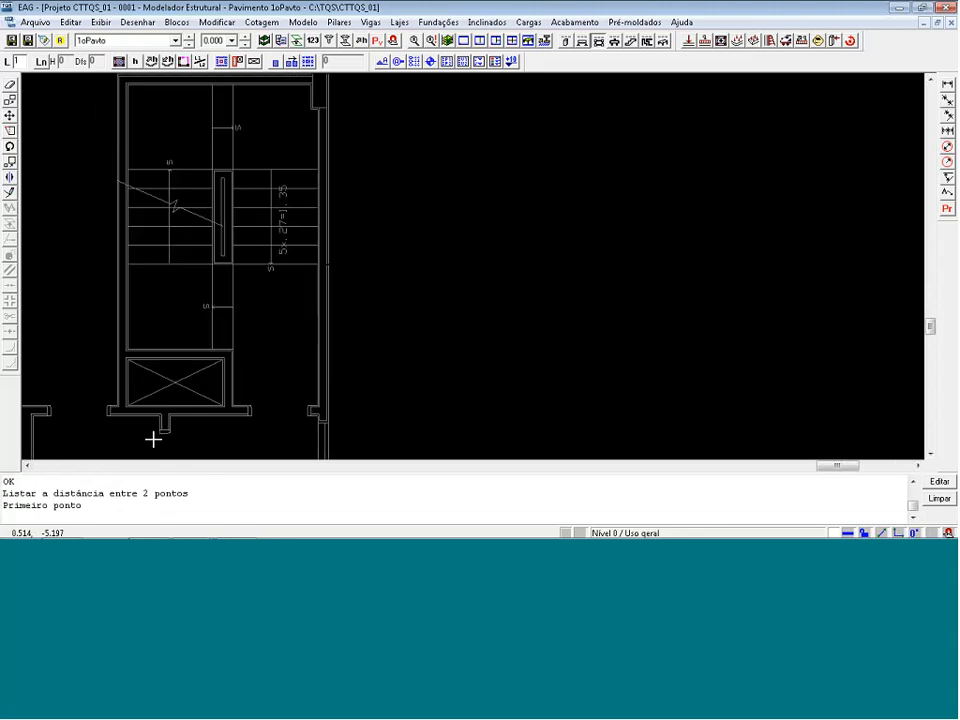
{"action": "scroll", "coordinate": [153, 438], "scroll_direction": "up", "scroll_amount": 5}
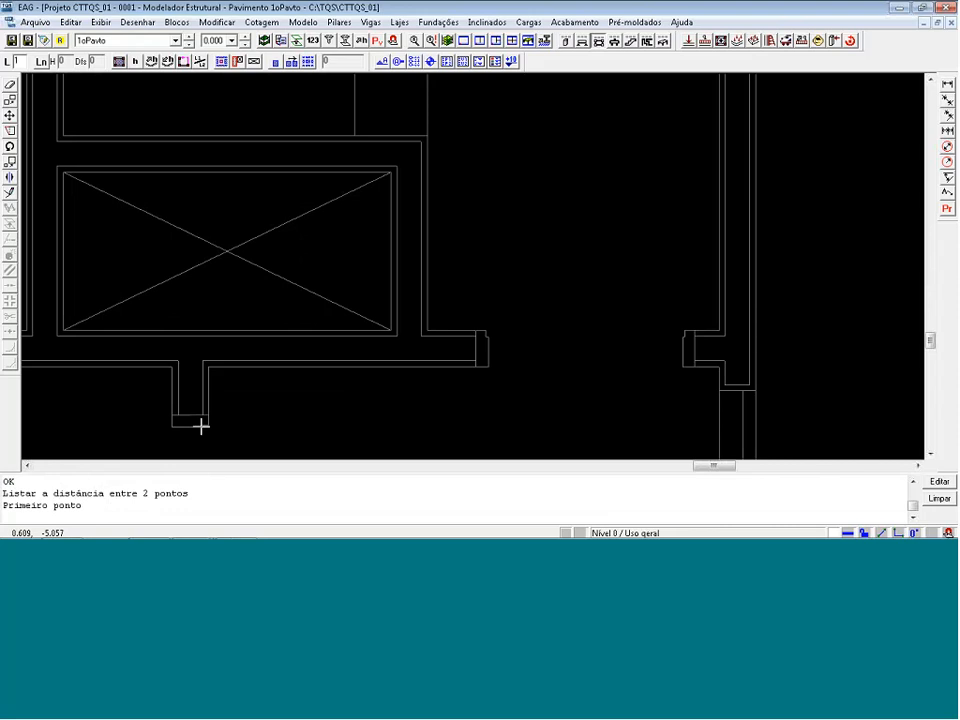
{"action": "scroll", "coordinate": [185, 420], "scroll_direction": "up", "scroll_amount": 3}
{"action": "key", "text": "i"}
{"action": "key", "text": "i"}
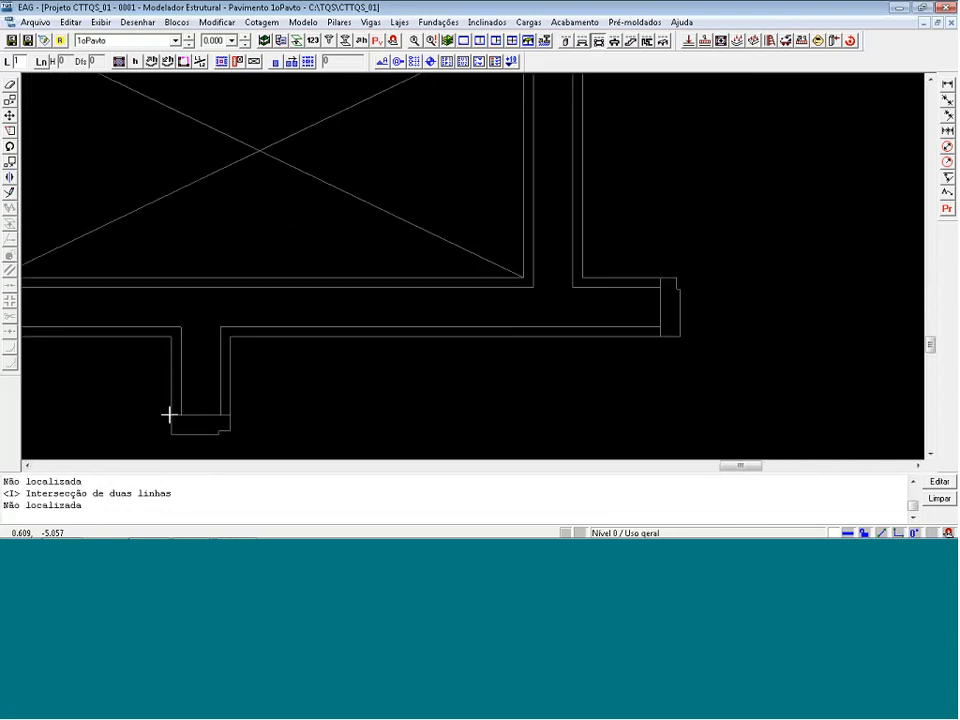
{"action": "key", "text": "e"}
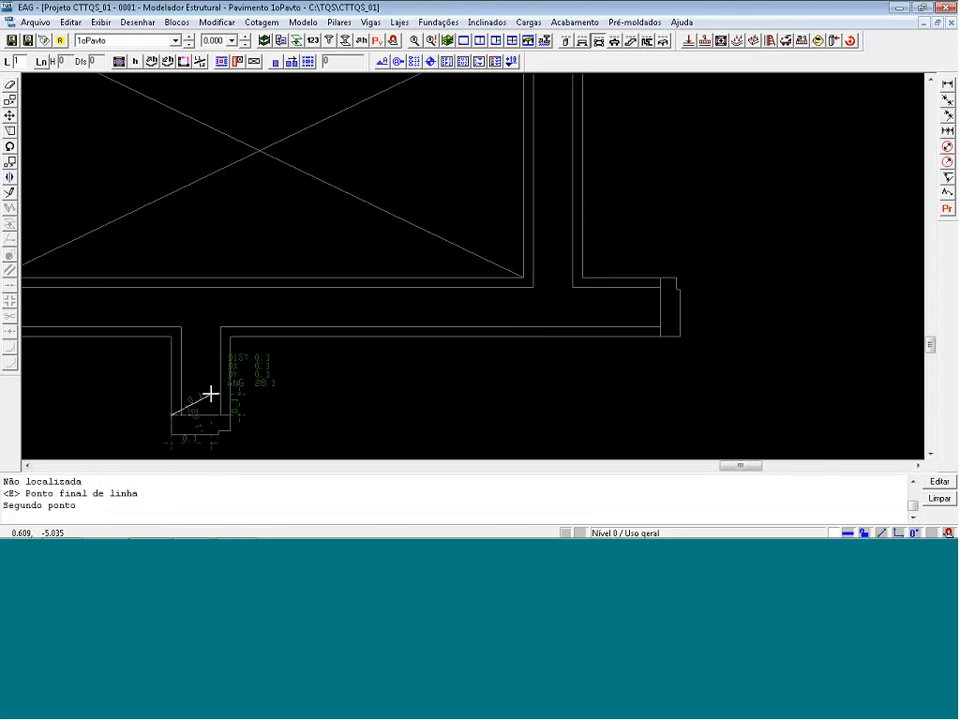
{"action": "key", "text": "e"}
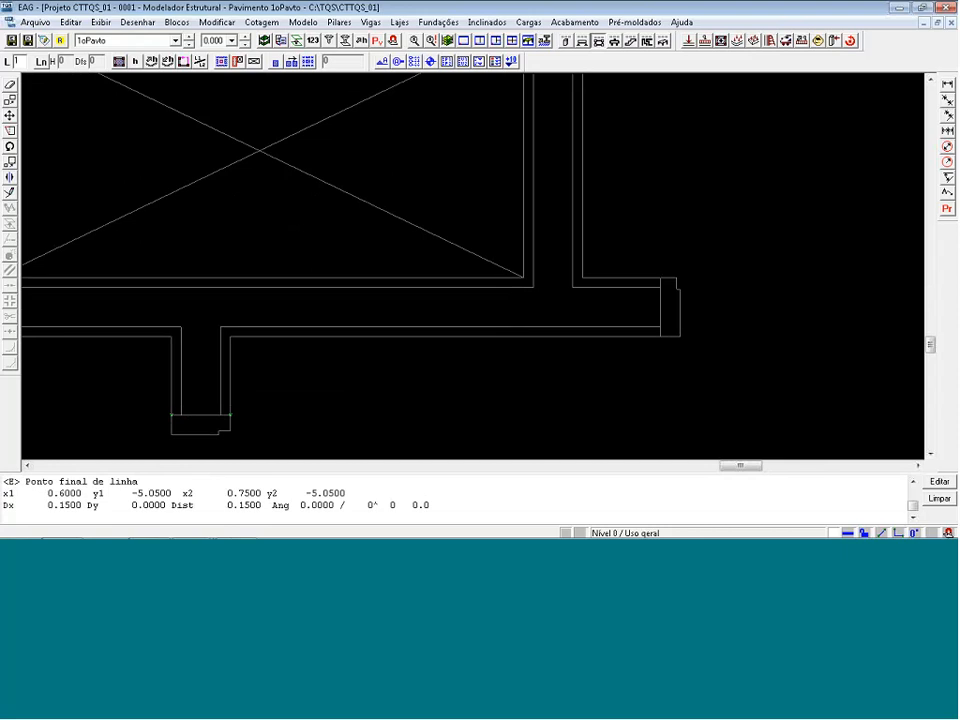
- Calibrate the Arq_1Pav reference scale by setting the wall stub's width to 15 cm, and make the 1oPavto structural model the current drawing
{"action": "left_click", "coordinate": [283, 42]}
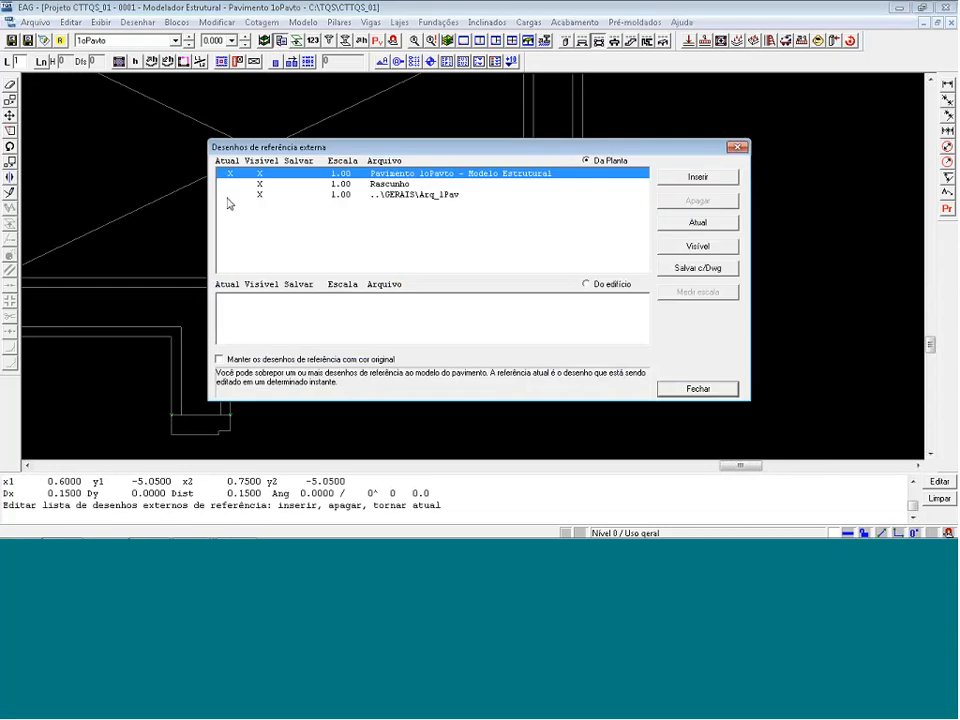
{"action": "double_click", "coordinate": [229, 194]}
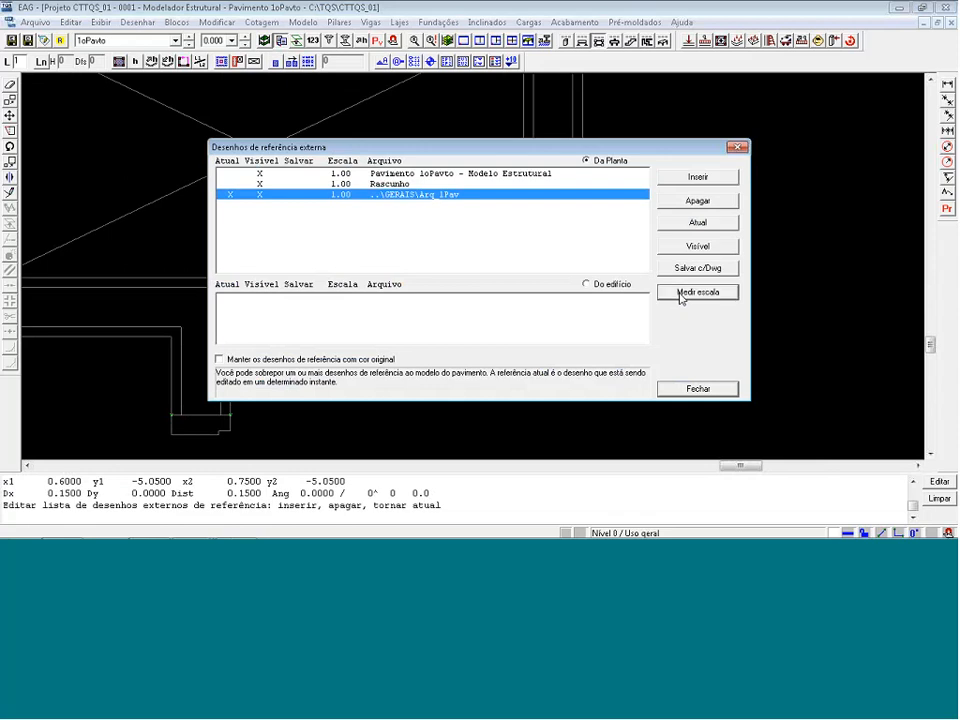
{"action": "left_click", "coordinate": [681, 294]}
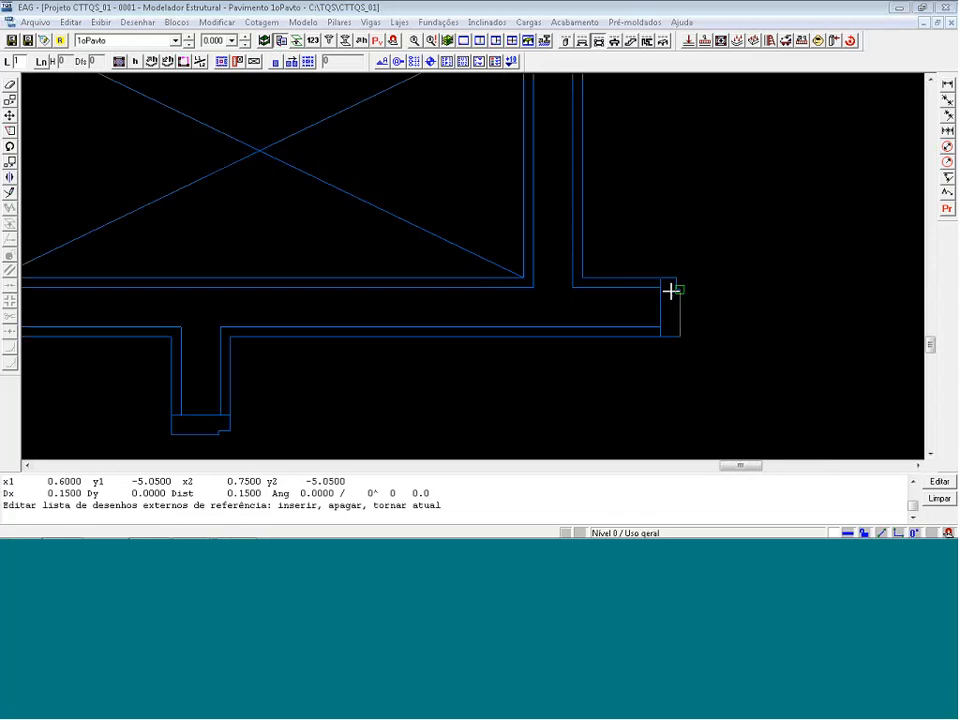
{"action": "left_click", "coordinate": [232, 414]}
{"action": "left_click", "coordinate": [268, 402]}
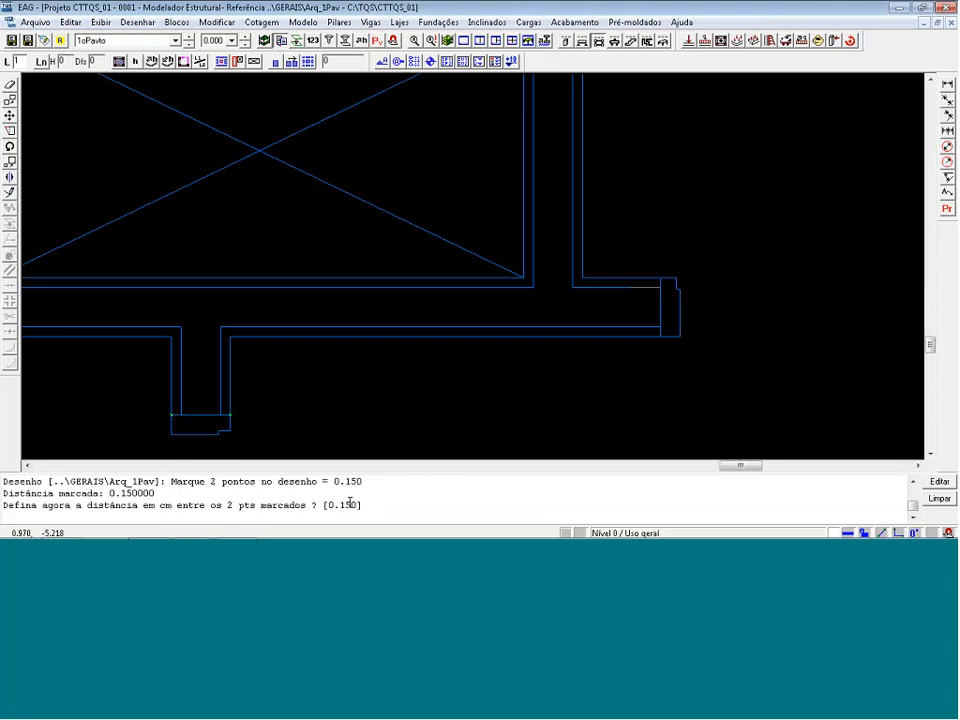
{"action": "type", "text": "15"}
{"action": "key", "text": "Return"}
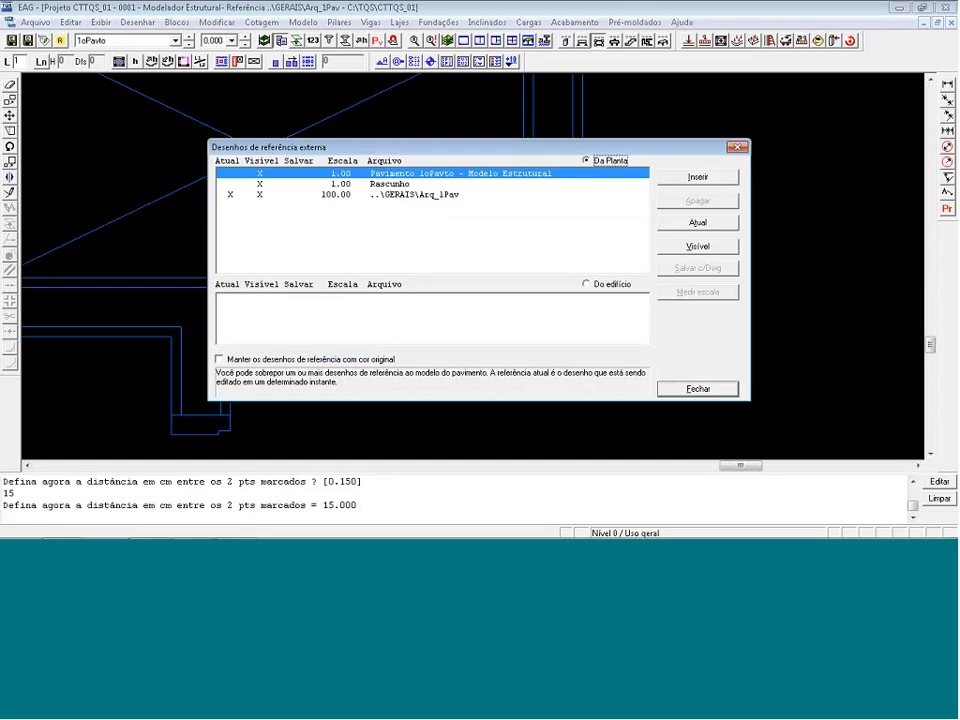
{"action": "left_click", "coordinate": [231, 174]}
{"action": "left_click", "coordinate": [698, 389]}
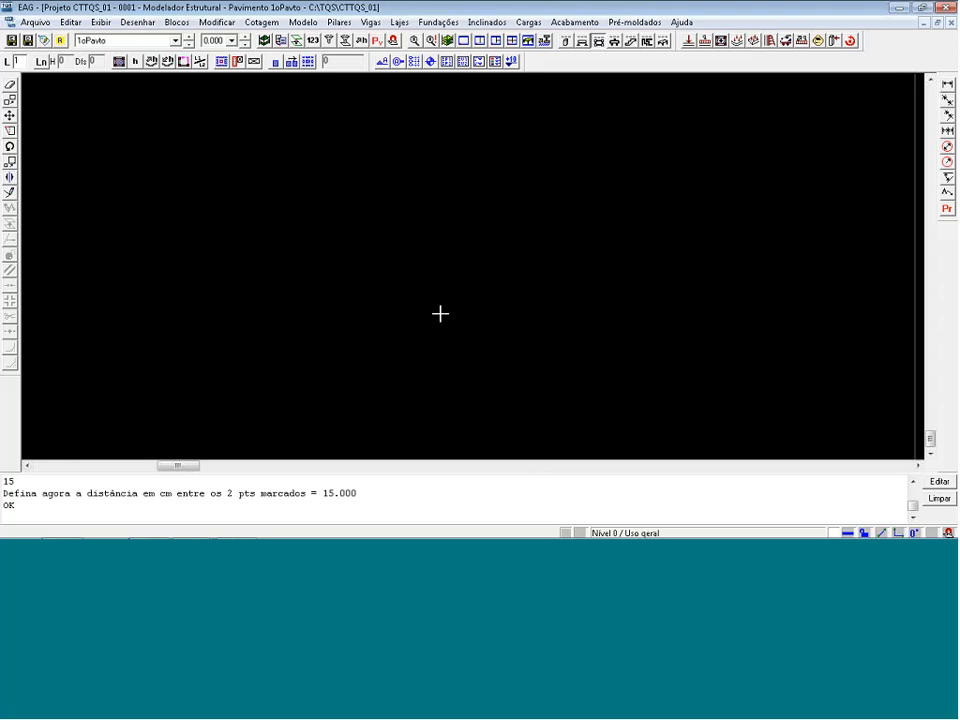
- Measure the wall stub's width below the shaft again to check the scaled Arq_1Pav reference
{"action": "key", "text": "shift+F8"}
{"action": "key", "text": "shift+F8"}
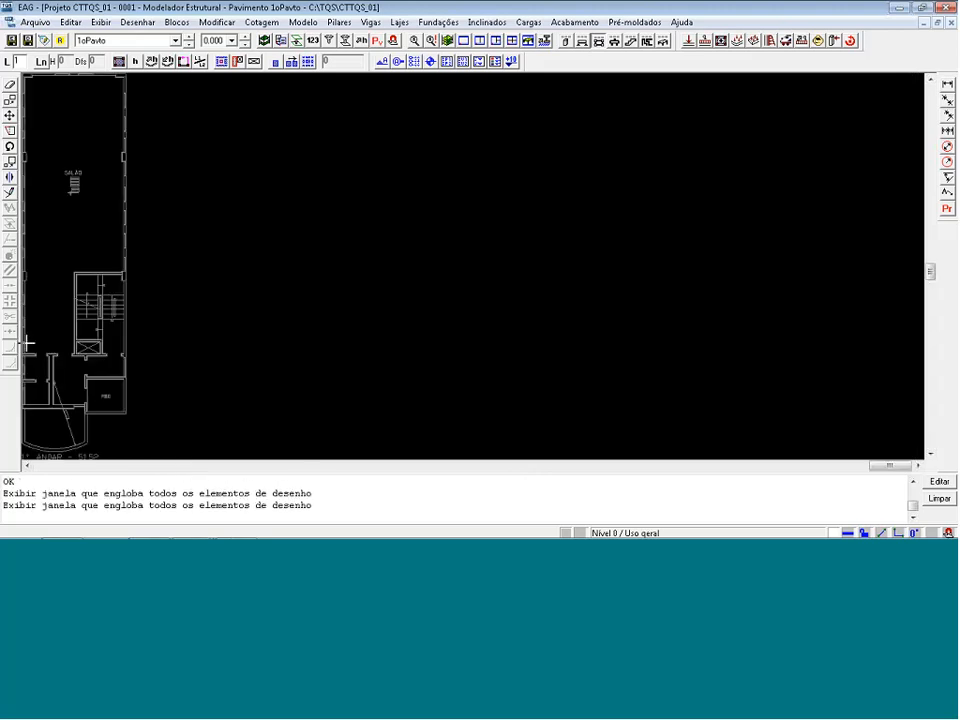
{"action": "key", "text": "F8"}
{"action": "left_click", "coordinate": [169, 402]}
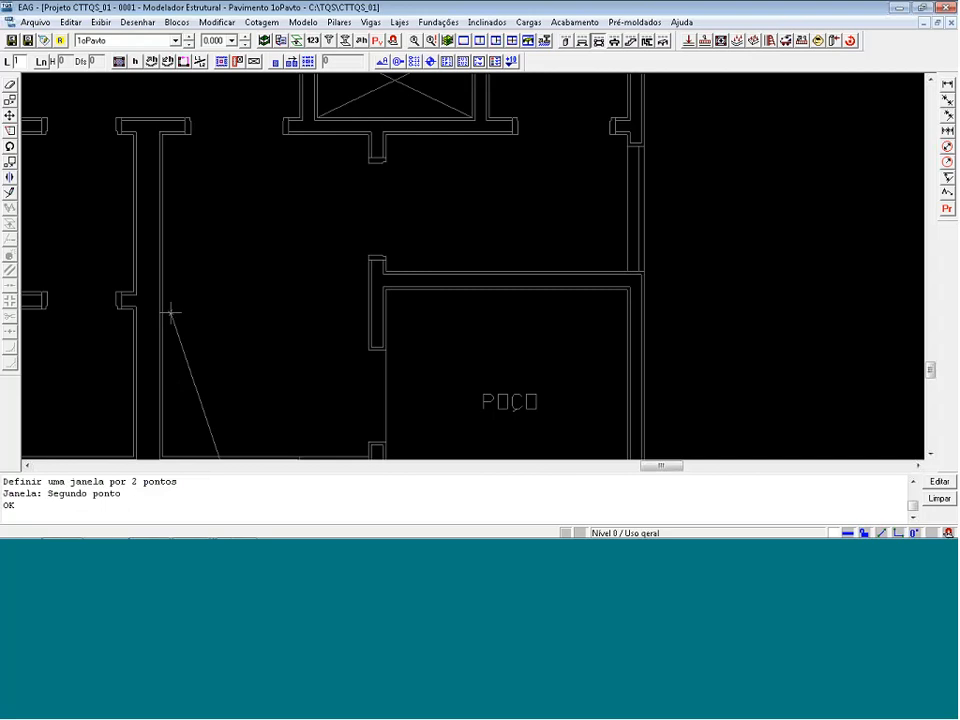
{"action": "key", "text": "ctrl+d"}
{"action": "scroll", "coordinate": [403, 97], "scroll_direction": "up", "scroll_amount": 1}
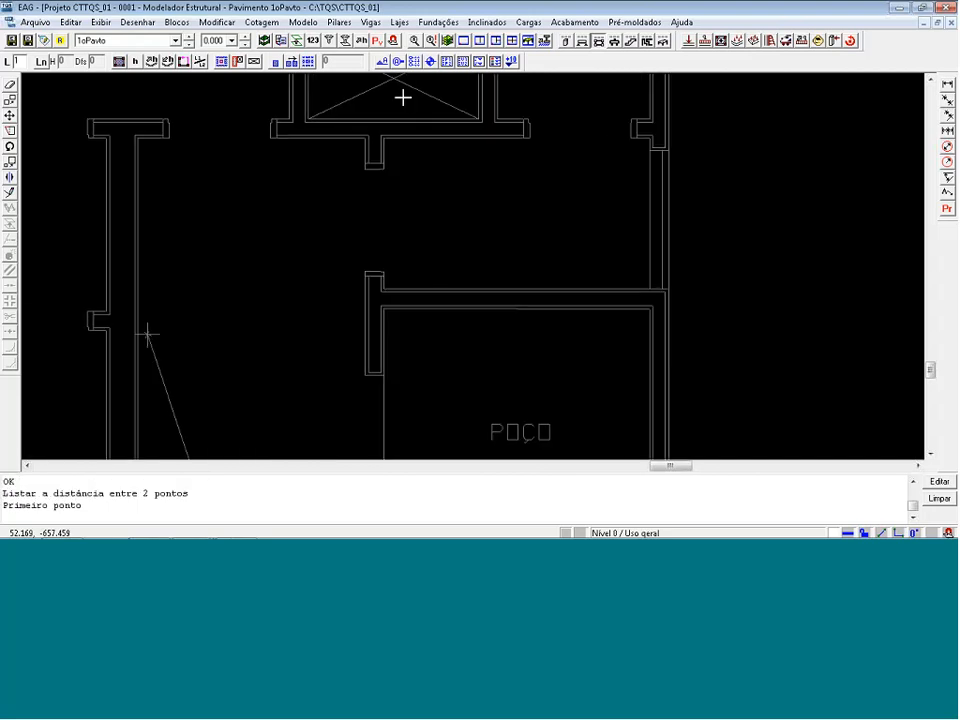
{"action": "scroll", "coordinate": [354, 154], "scroll_direction": "up", "scroll_amount": 1}
{"action": "scroll", "coordinate": [343, 206], "scroll_direction": "up", "scroll_amount": 2}
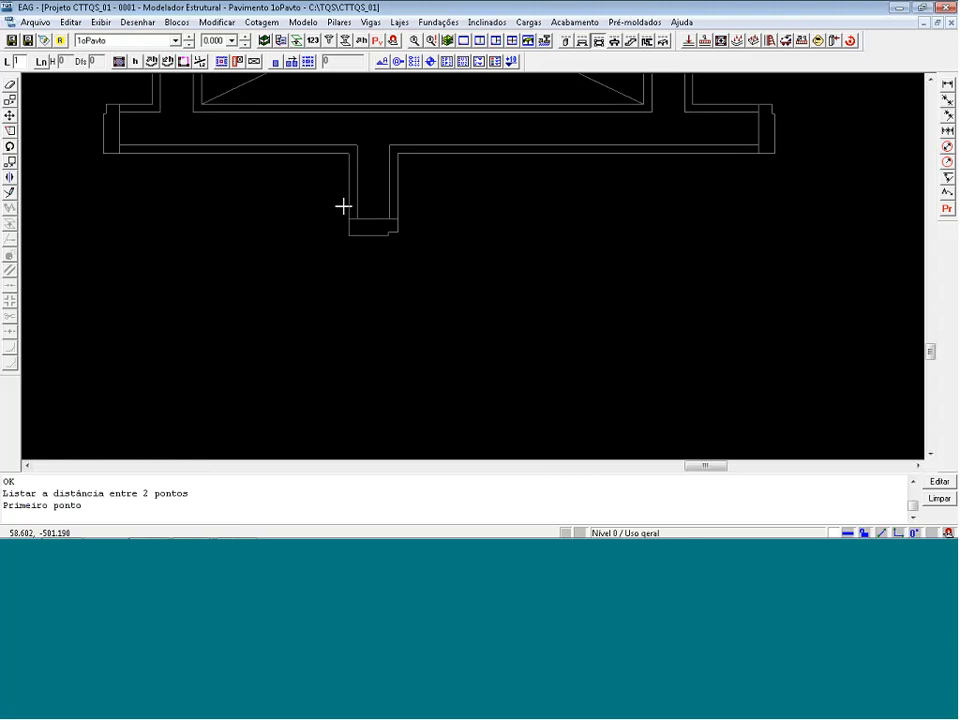
{"action": "left_click", "coordinate": [349, 219]}
{"action": "left_click", "coordinate": [390, 236]}
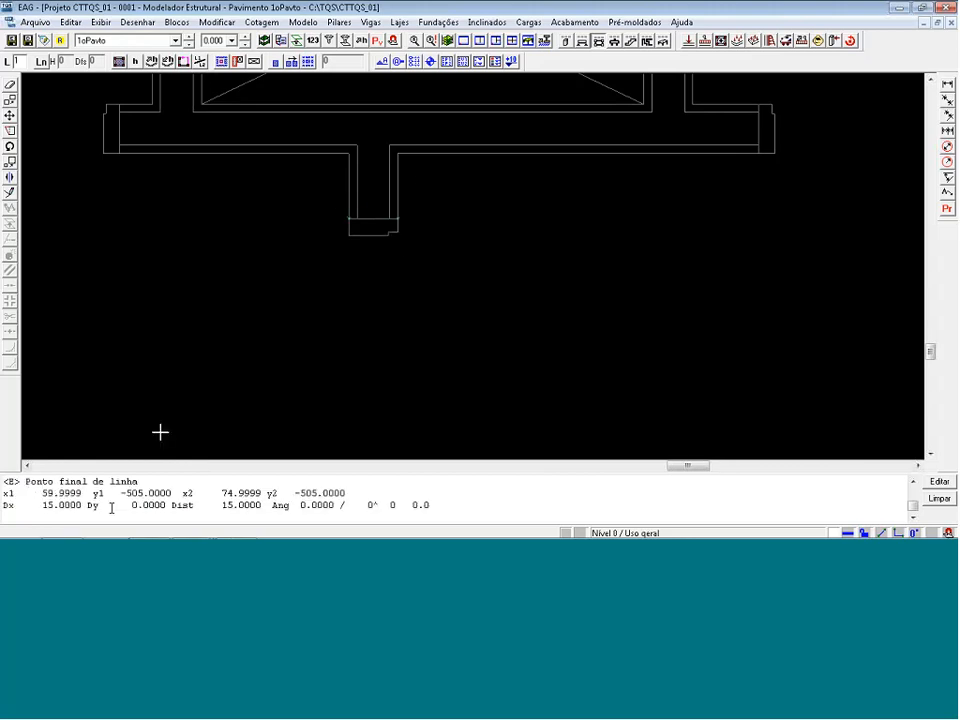
{"action": "key", "text": "shift+F8"}
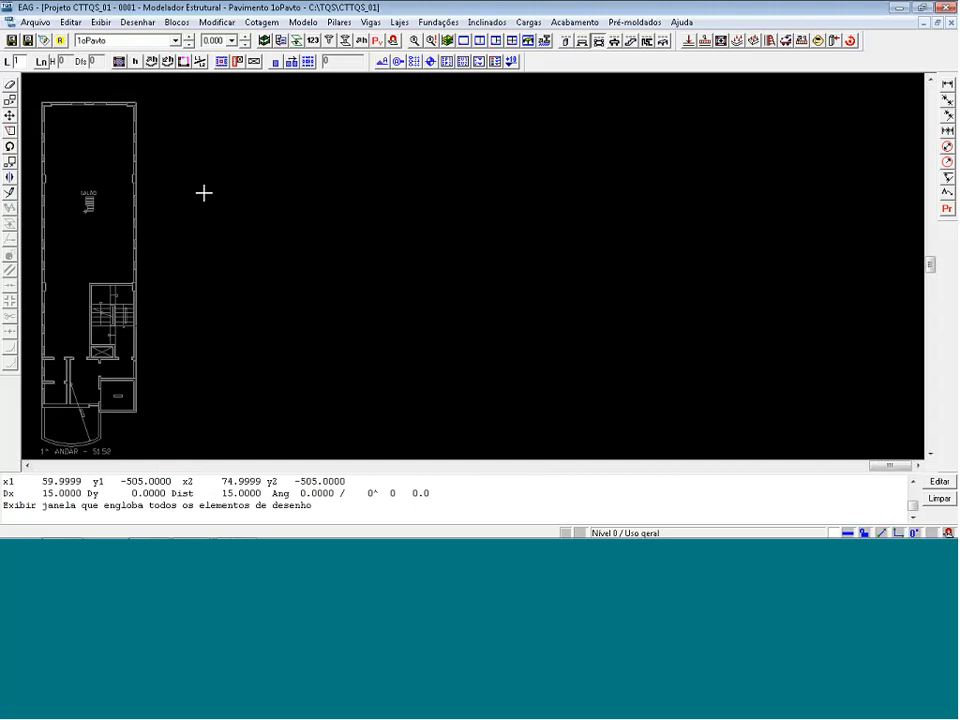
{"action": "left_click", "coordinate": [130, 40]}
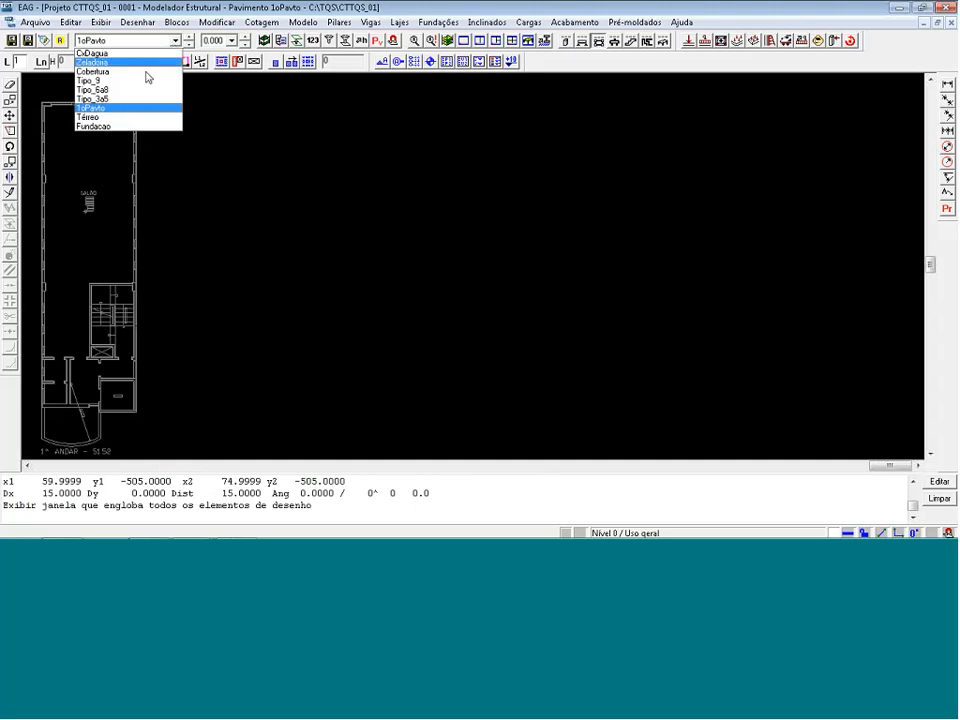
{"action": "left_click", "coordinate": [126, 118]}
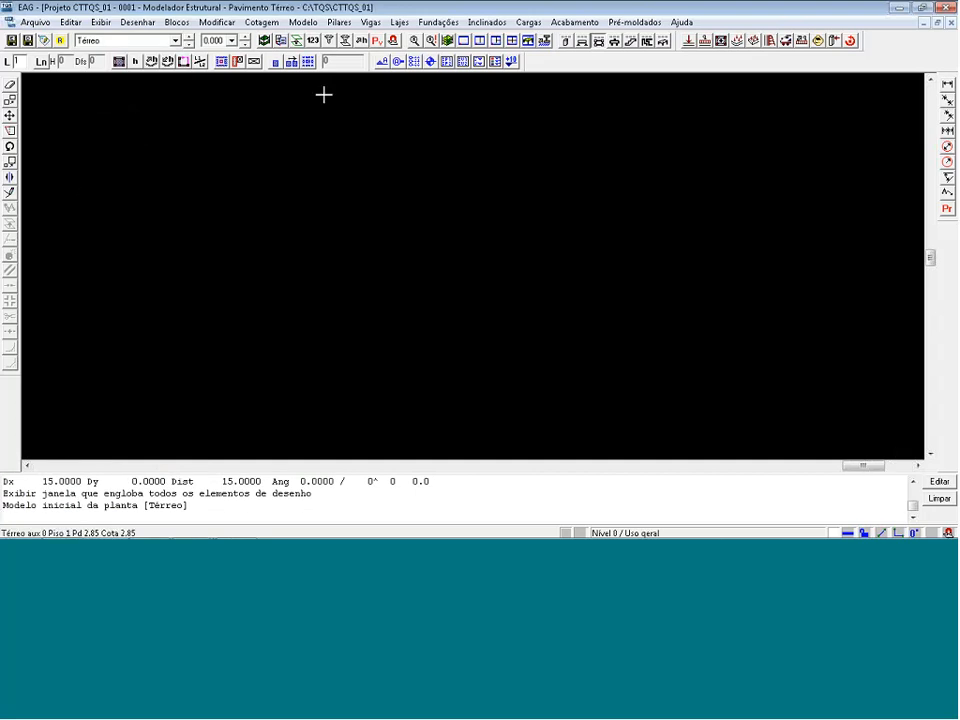
{"action": "left_click", "coordinate": [281, 41]}
{"action": "left_click", "coordinate": [698, 177]}
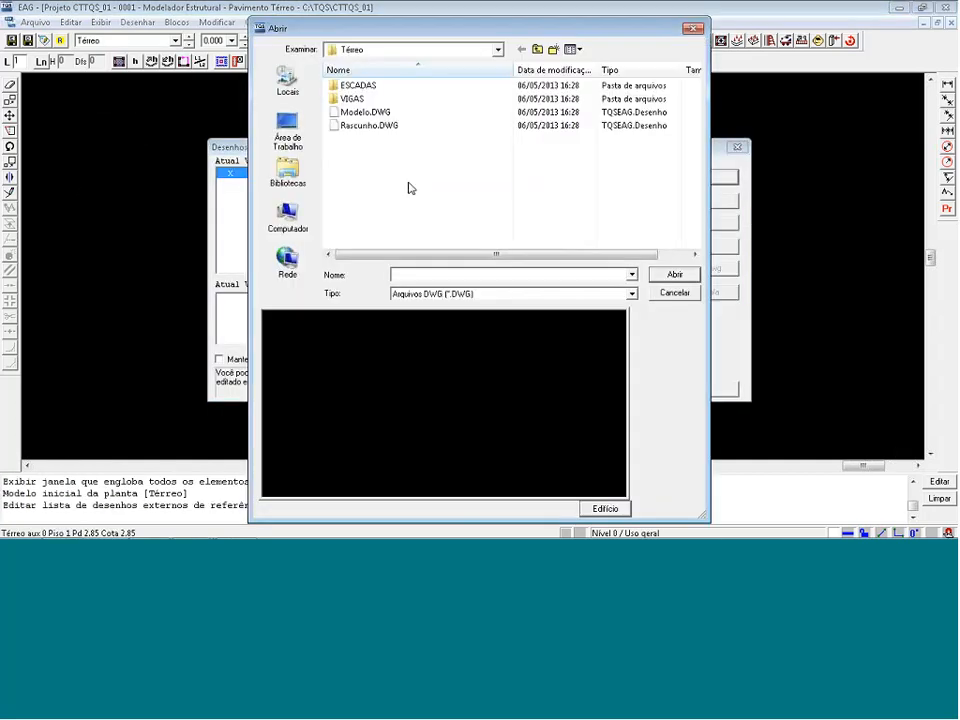
{"action": "key", "text": "BackSpace"}
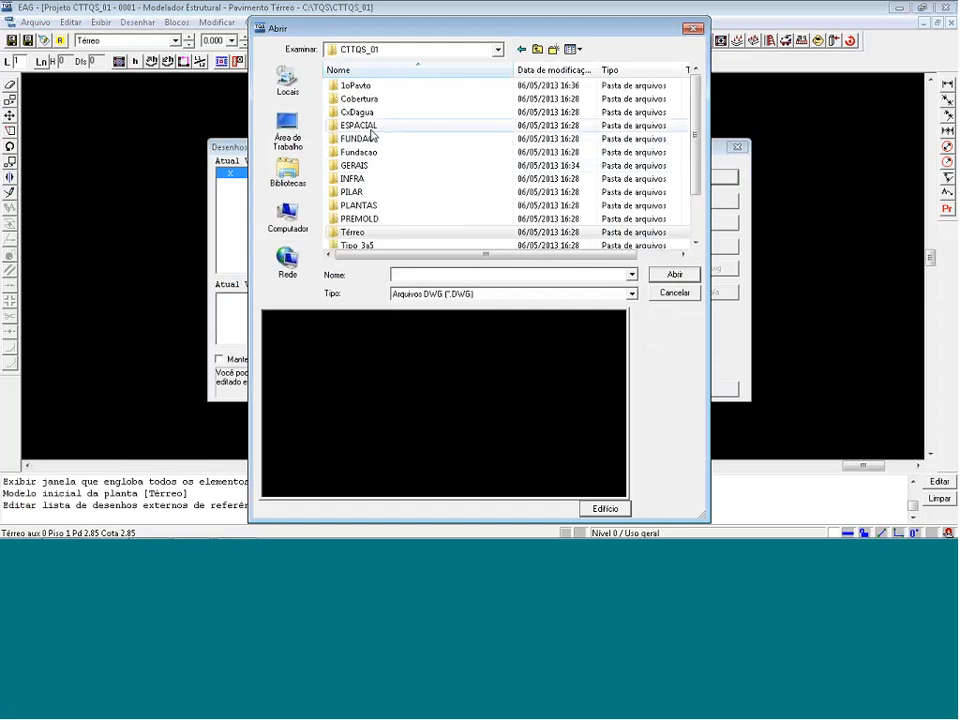
{"action": "double_click", "coordinate": [355, 166]}
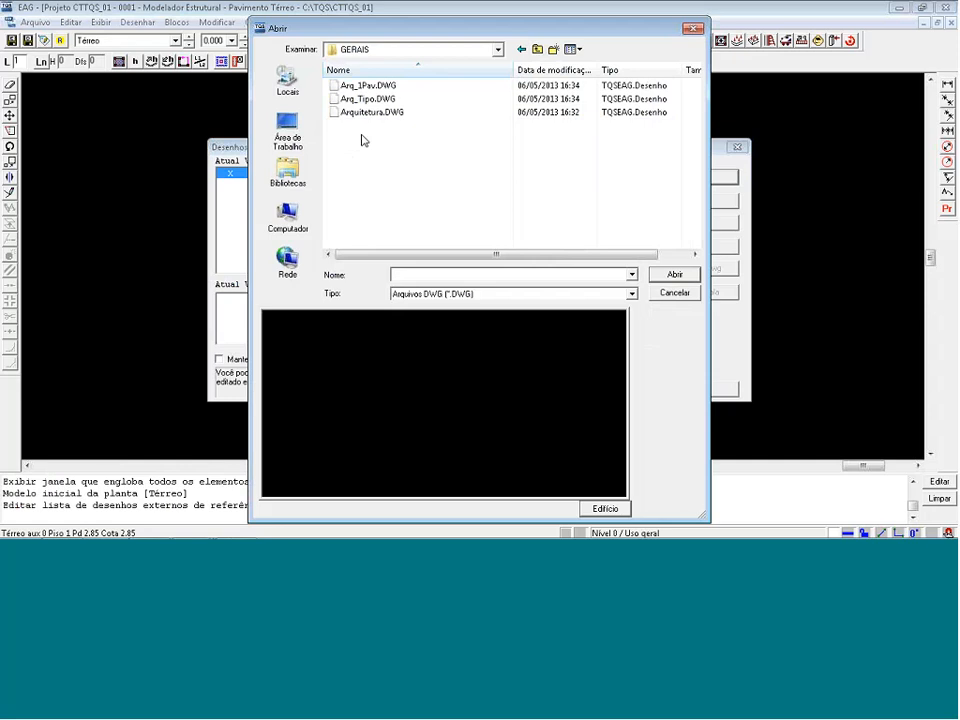
{"action": "left_click", "coordinate": [361, 100]}
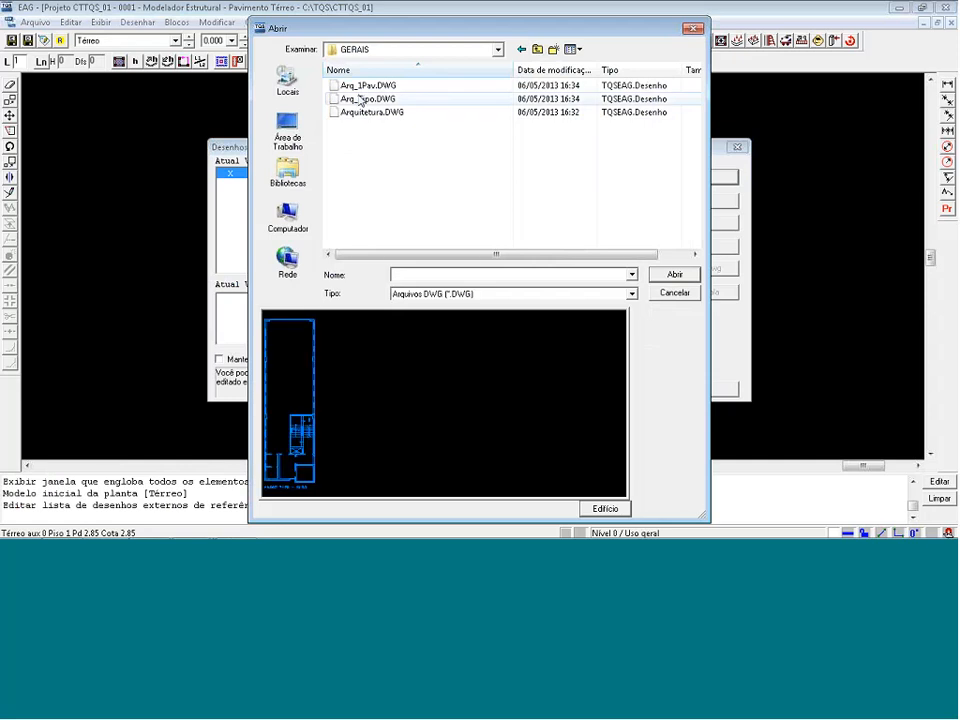
{"action": "left_click", "coordinate": [684, 294]}
{"action": "left_click", "coordinate": [698, 388]}
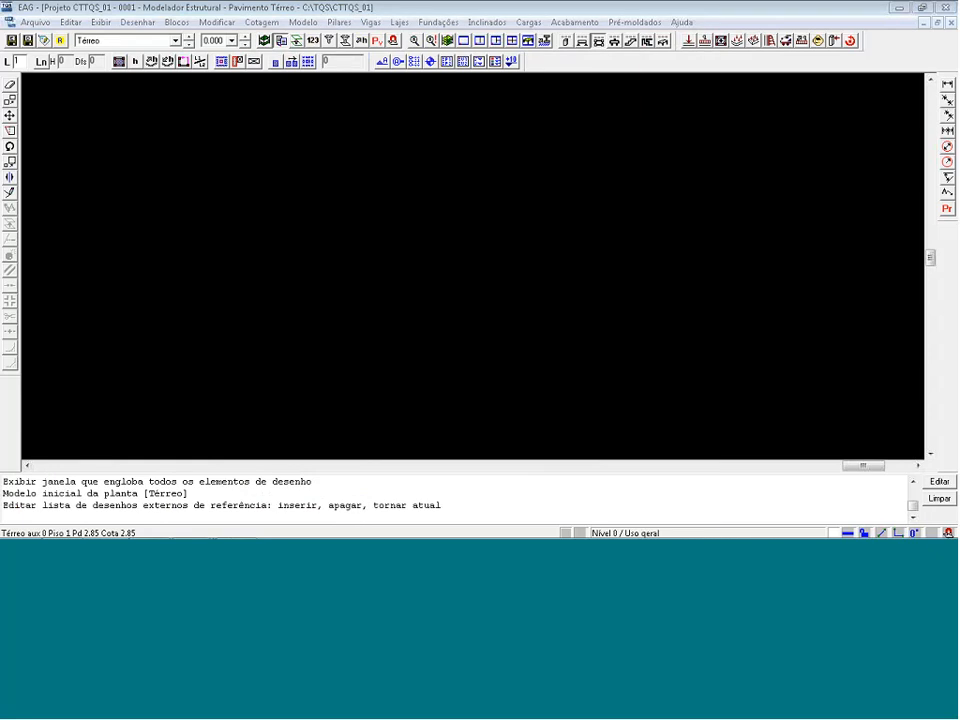
- Switch to the Tipo_3a5 floor and insert the Arq_Tipo drawing from the GERAIS folder as its external reference
{"action": "left_click", "coordinate": [159, 41]}
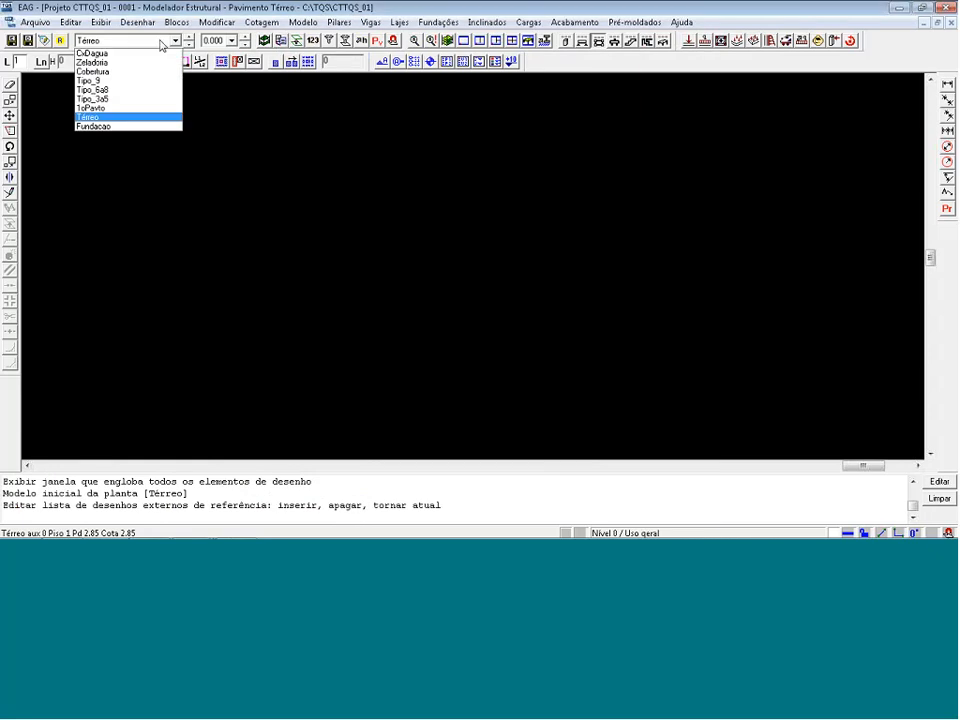
{"action": "left_click", "coordinate": [100, 100]}
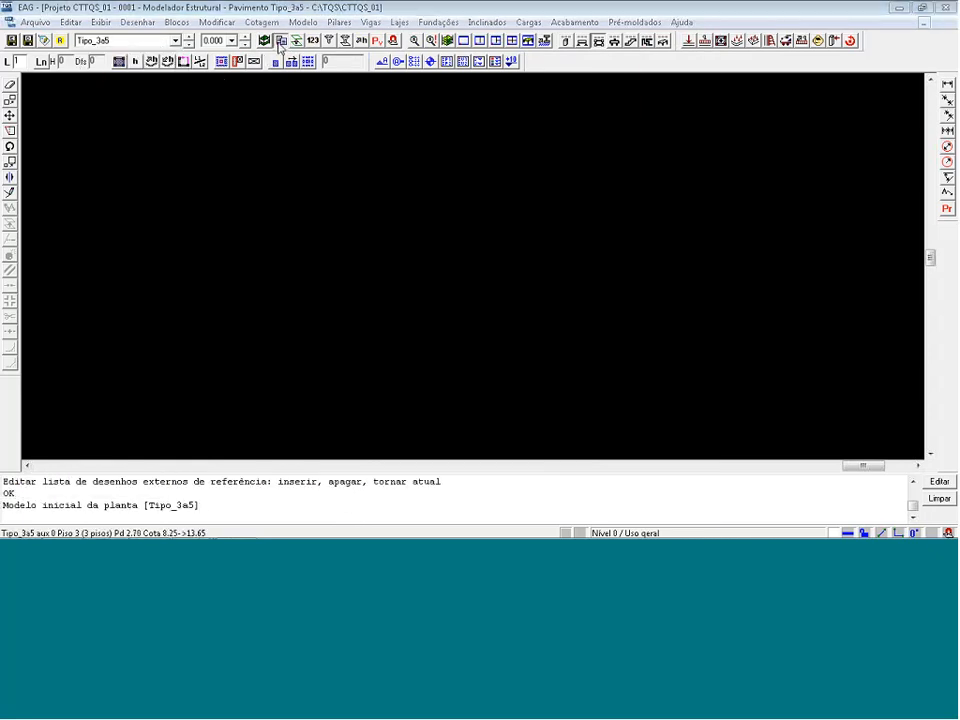
{"action": "left_click", "coordinate": [273, 61]}
{"action": "left_click", "coordinate": [703, 176]}
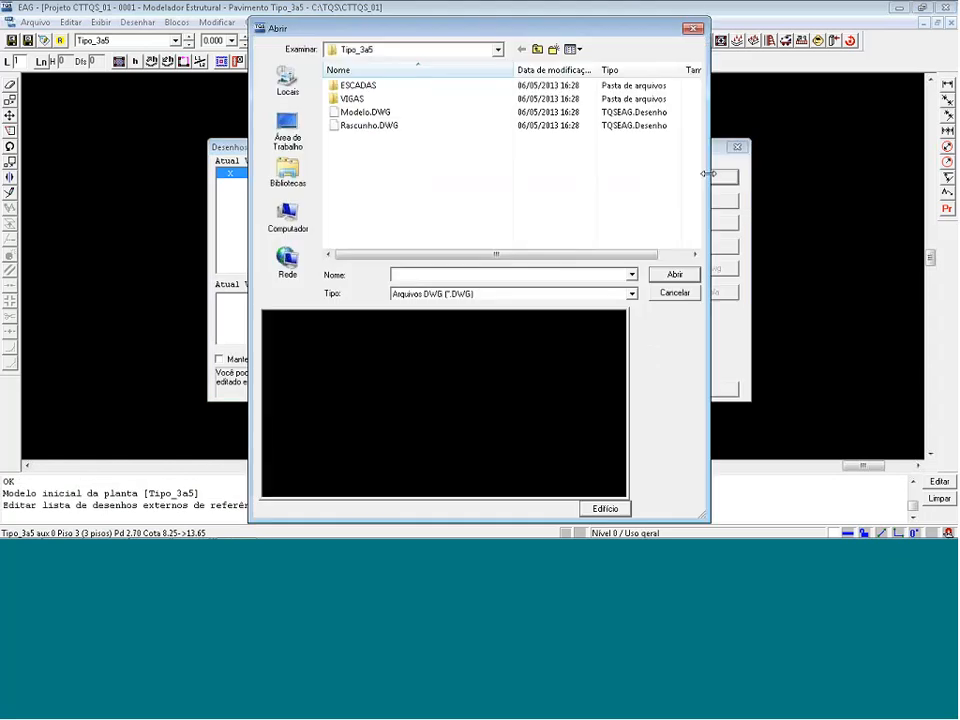
{"action": "left_click", "coordinate": [537, 49]}
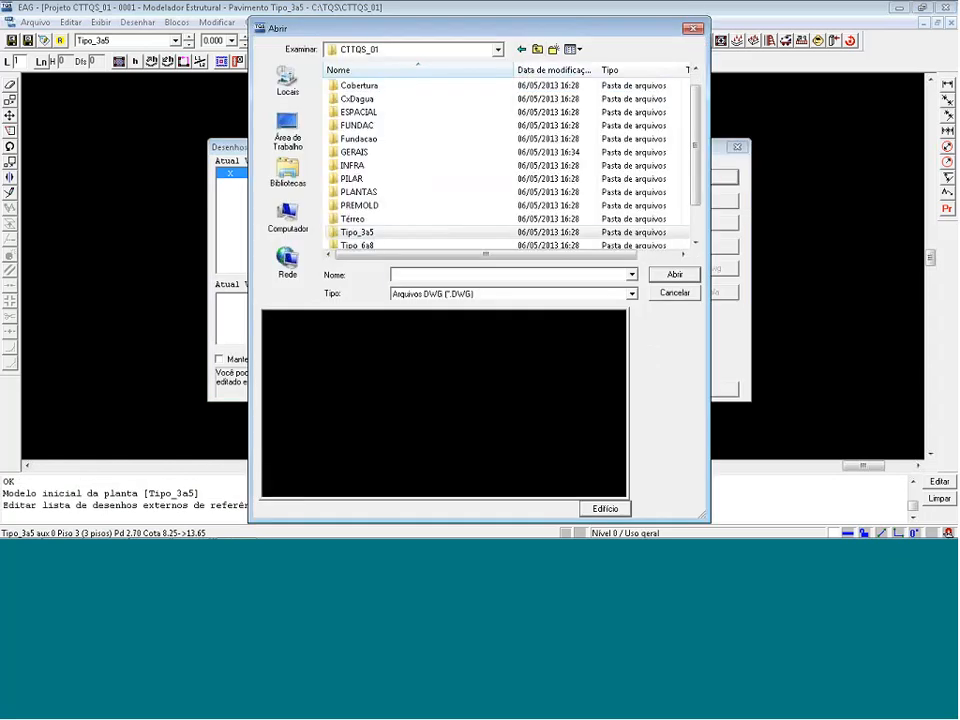
{"action": "double_click", "coordinate": [362, 152]}
{"action": "left_click", "coordinate": [368, 99]}
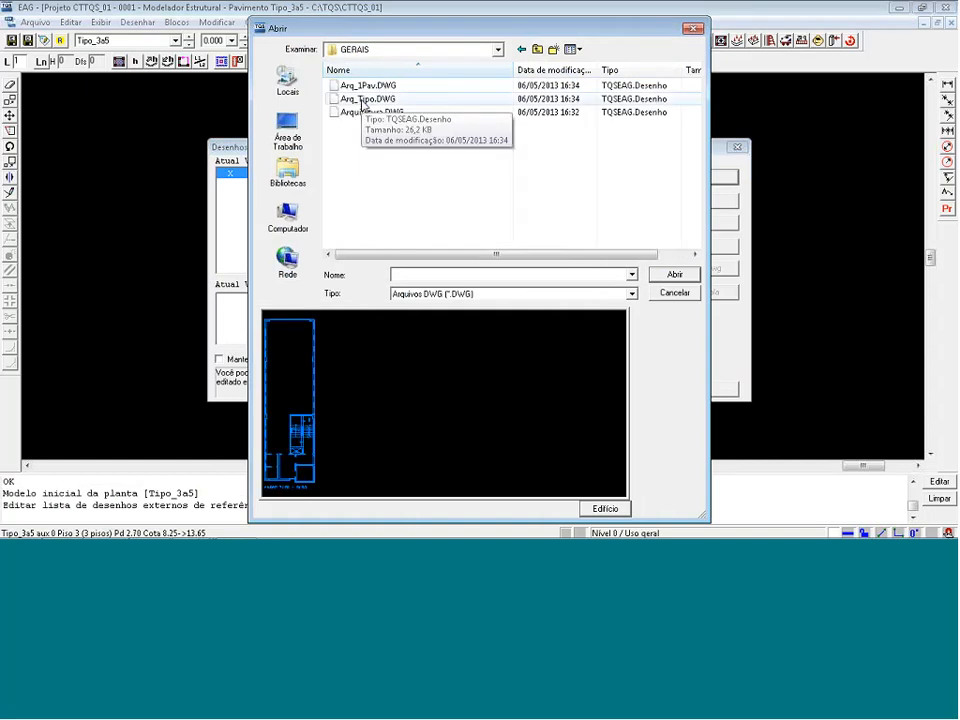
{"action": "double_click", "coordinate": [368, 99]}
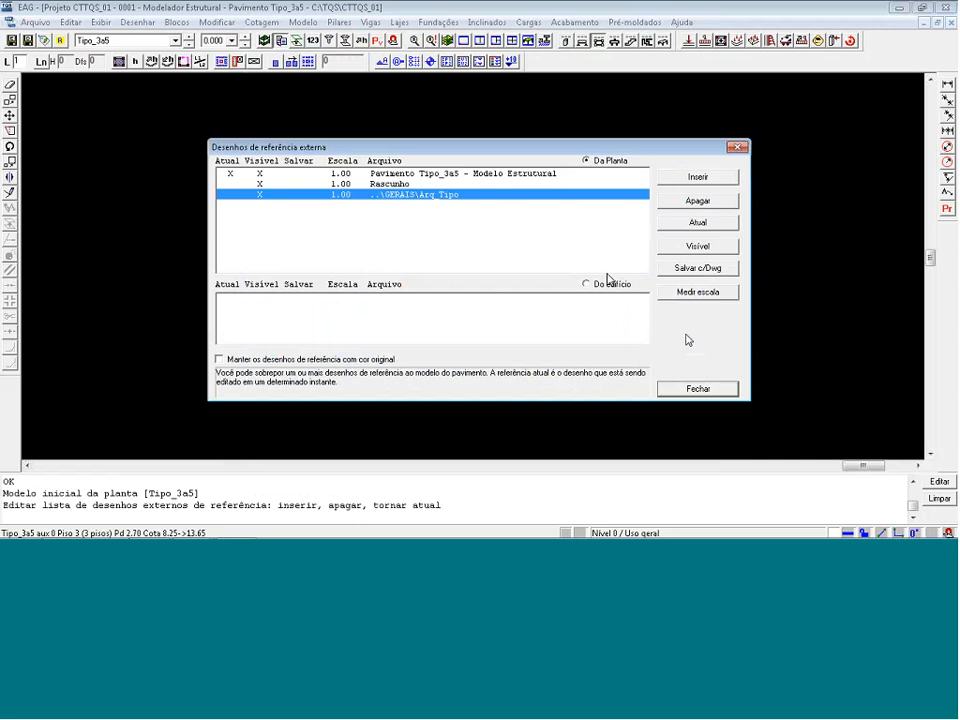
- Measure the width across the end of the short wall stub below the crossed shaft in the Arq_Tipo reference
{"action": "left_click", "coordinate": [693, 295]}
{"action": "key", "text": "shift+F8"}
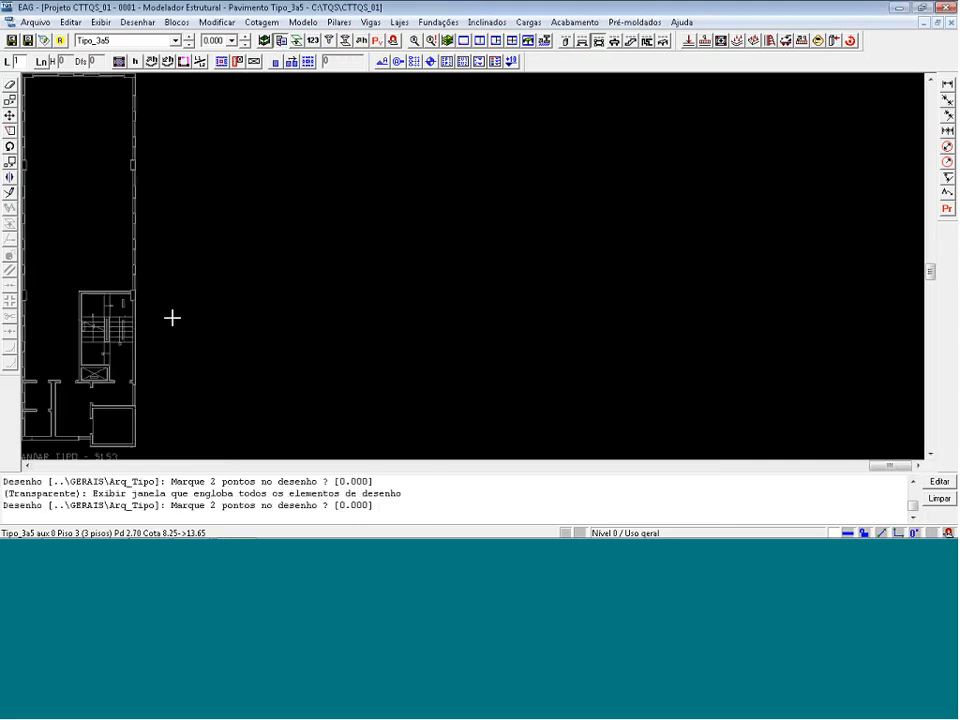
{"action": "key", "text": "F8"}
{"action": "left_click", "coordinate": [61, 372]}
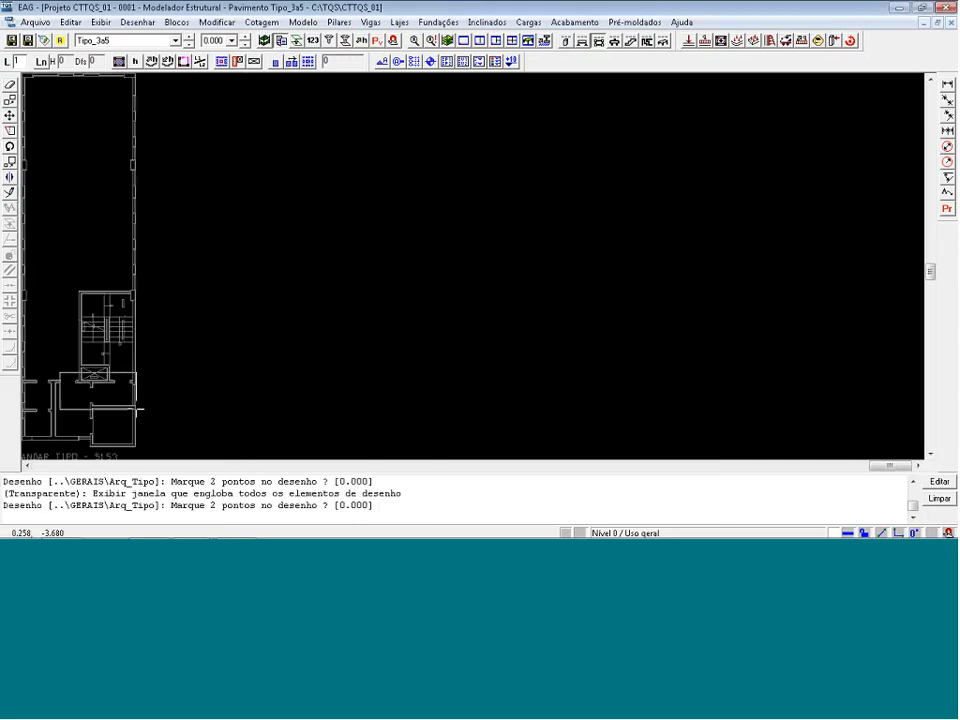
{"action": "left_click", "coordinate": [145, 408]}
{"action": "key", "text": "F8"}
{"action": "left_click", "coordinate": [338, 181]}
{"action": "left_click", "coordinate": [431, 288]}
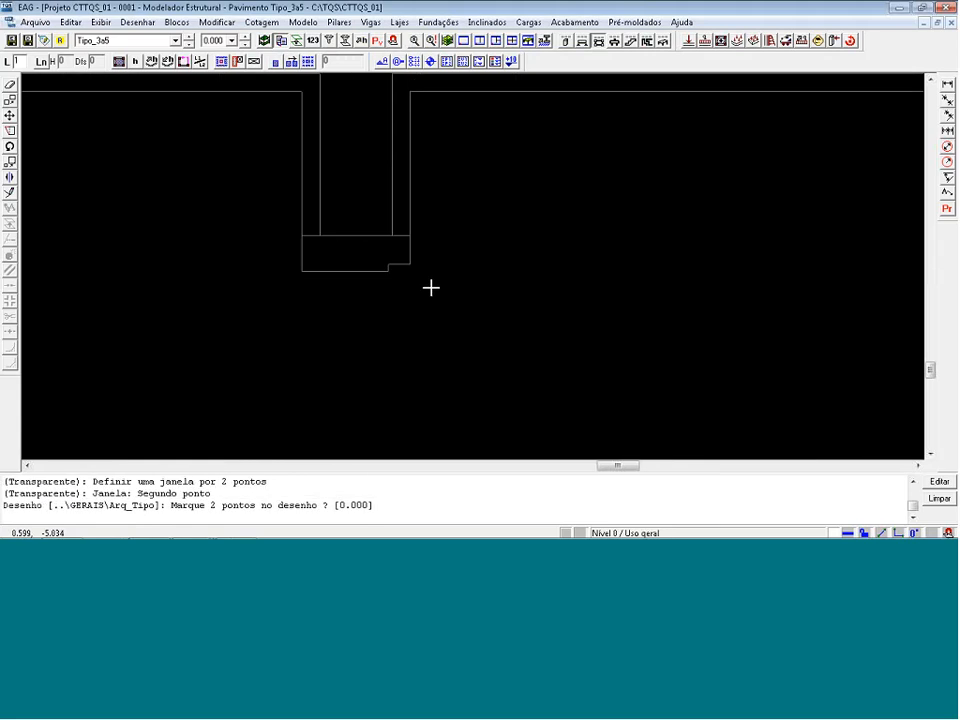
{"action": "left_click", "coordinate": [296, 226]}
{"action": "left_click", "coordinate": [422, 225]}
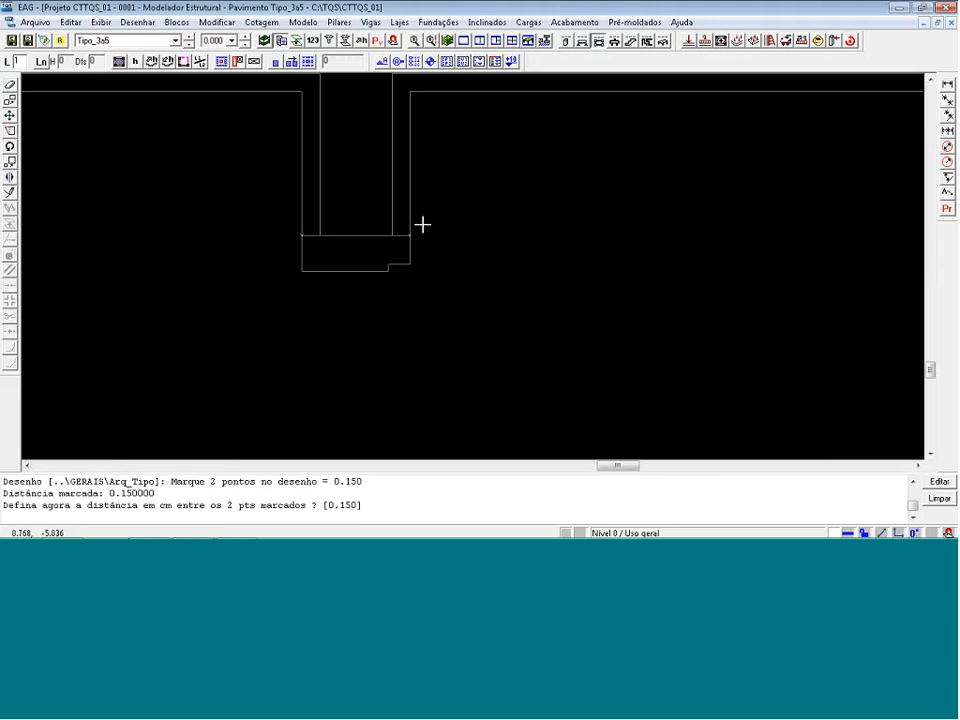
- Calibrate the Arq_Tipo reference scale by setting the wall stub's width to 15 cm, and make the Tipo_3a5 structural model the current drawing
{"action": "left_click", "coordinate": [284, 41]}
{"action": "left_click", "coordinate": [415, 195]}
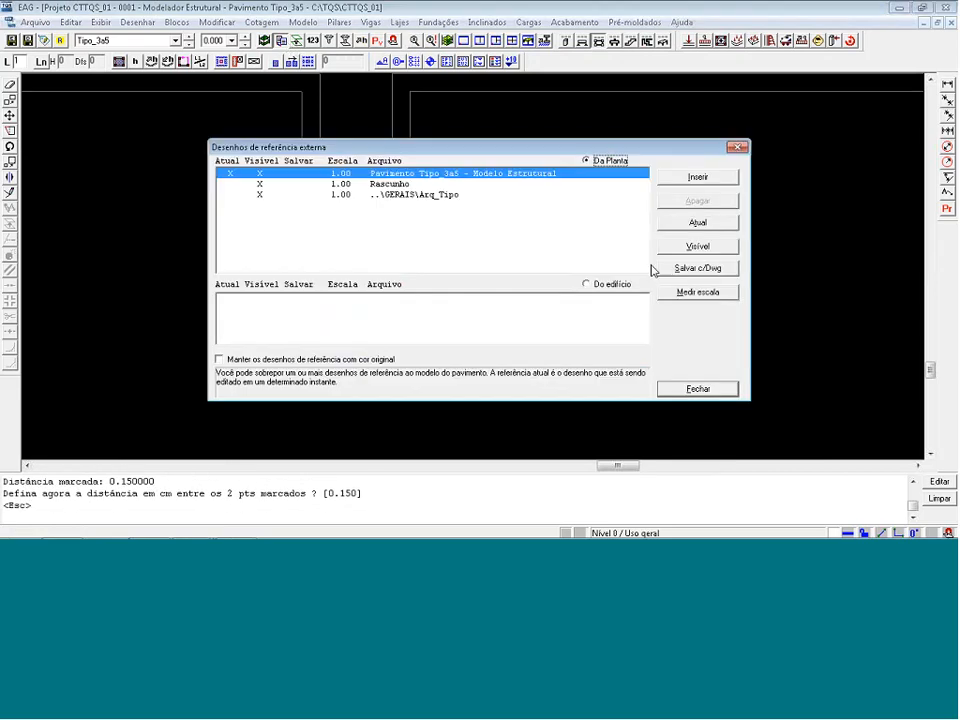
{"action": "left_click", "coordinate": [672, 294]}
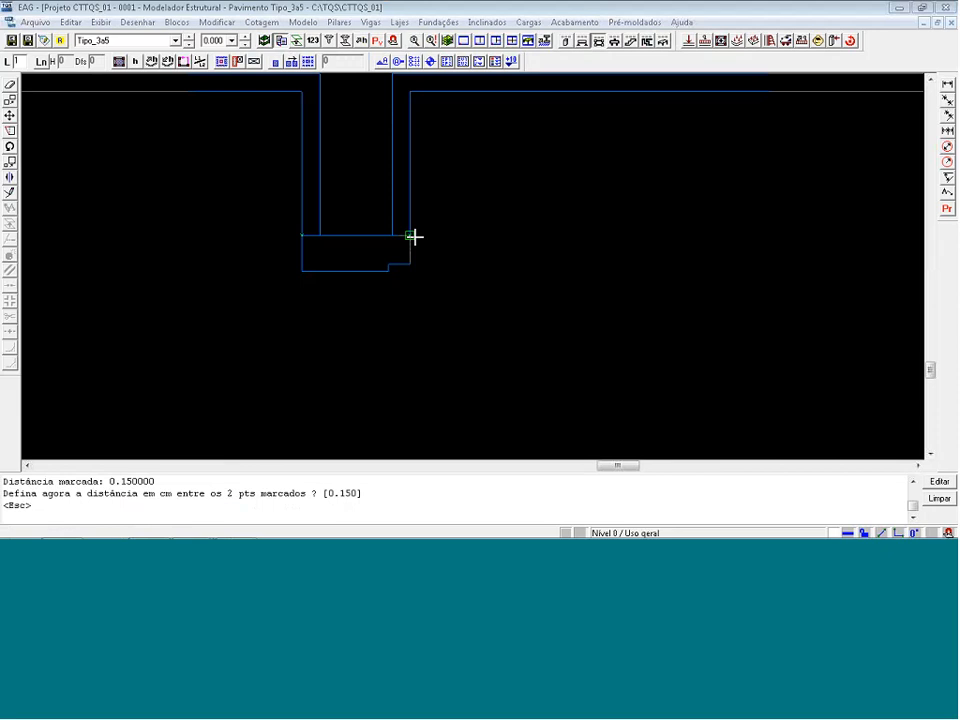
{"action": "type", "text": "15"}
{"action": "key", "text": "Return"}
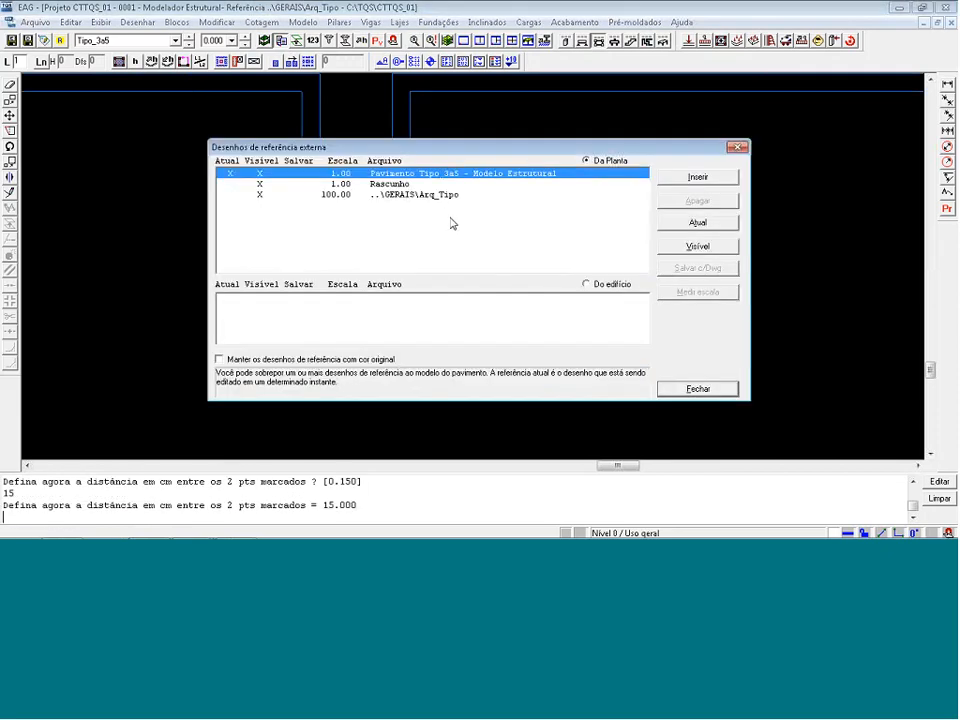
{"action": "left_click", "coordinate": [697, 389]}
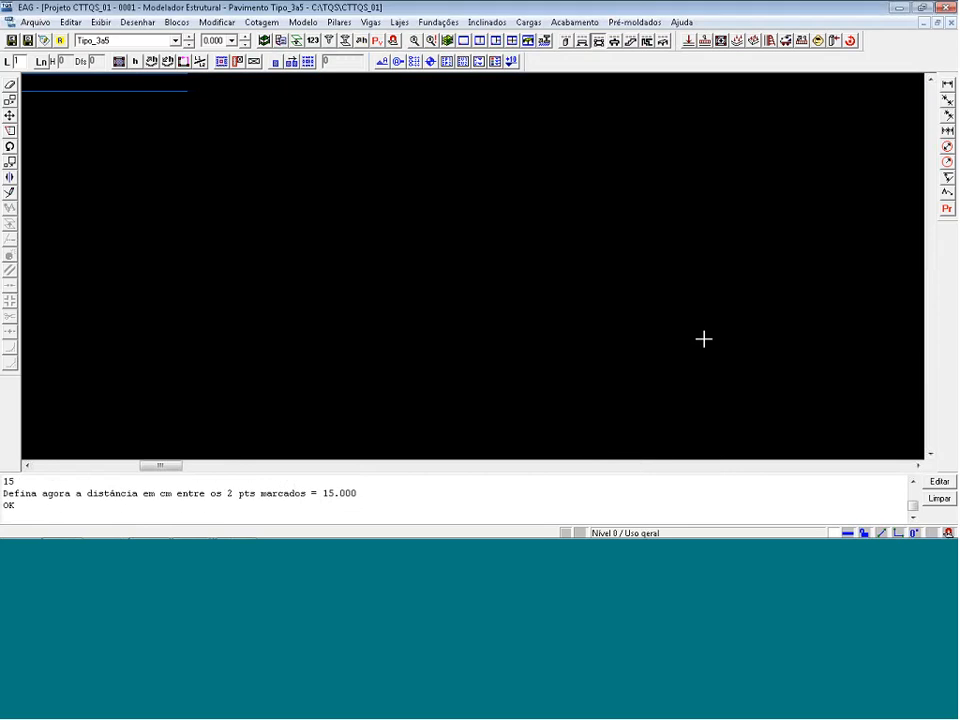
- Switch to the 1oPavto floor and set the automatic capture mode for structural elements to Tudo
{"action": "key", "text": "shift+F8"}
{"action": "key", "text": "shift+F8"}
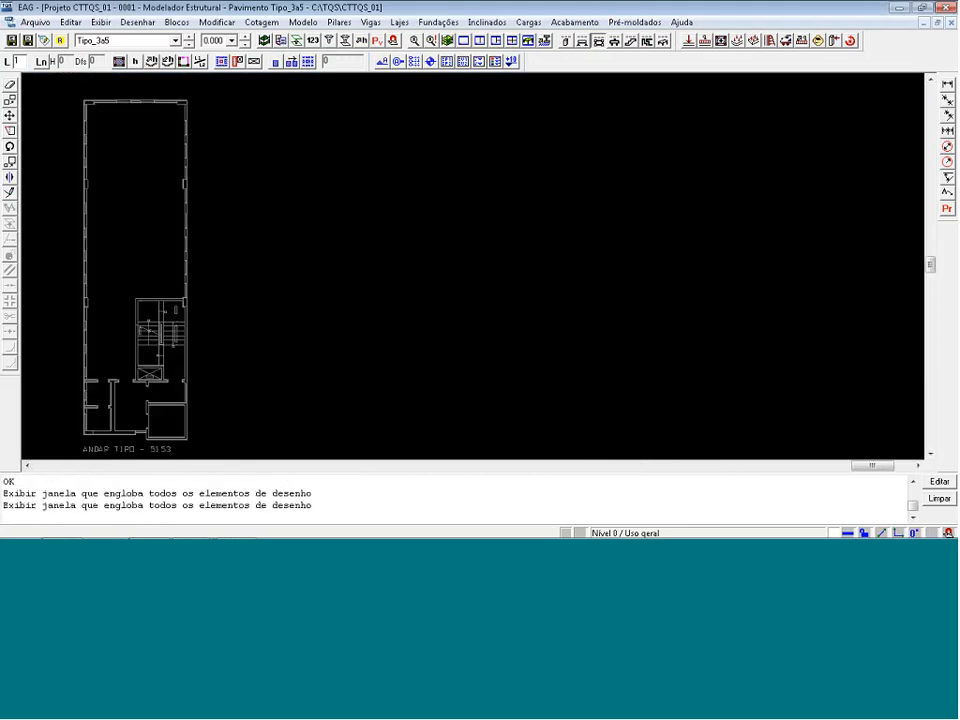
{"action": "left_click", "coordinate": [188, 45]}
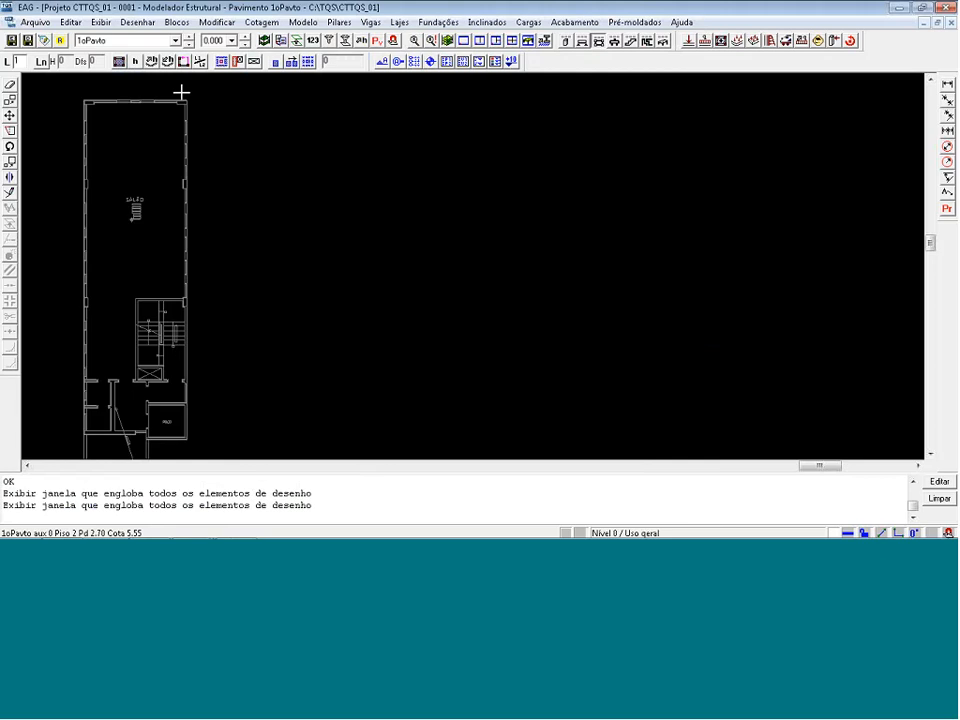
{"action": "key", "text": "F8"}
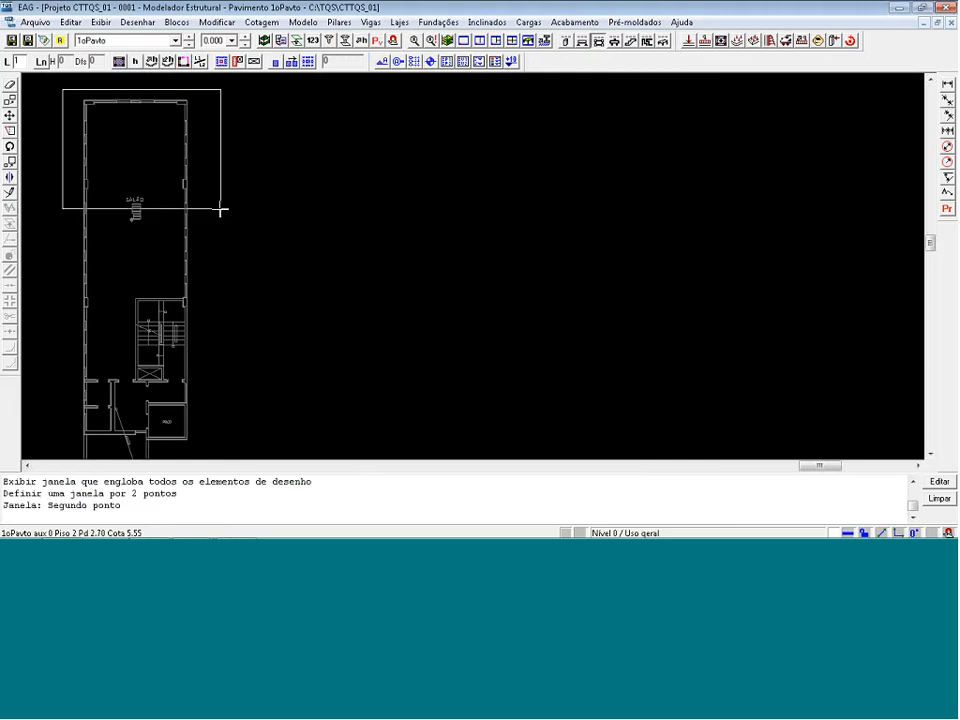
{"action": "left_click", "coordinate": [133, 139]}
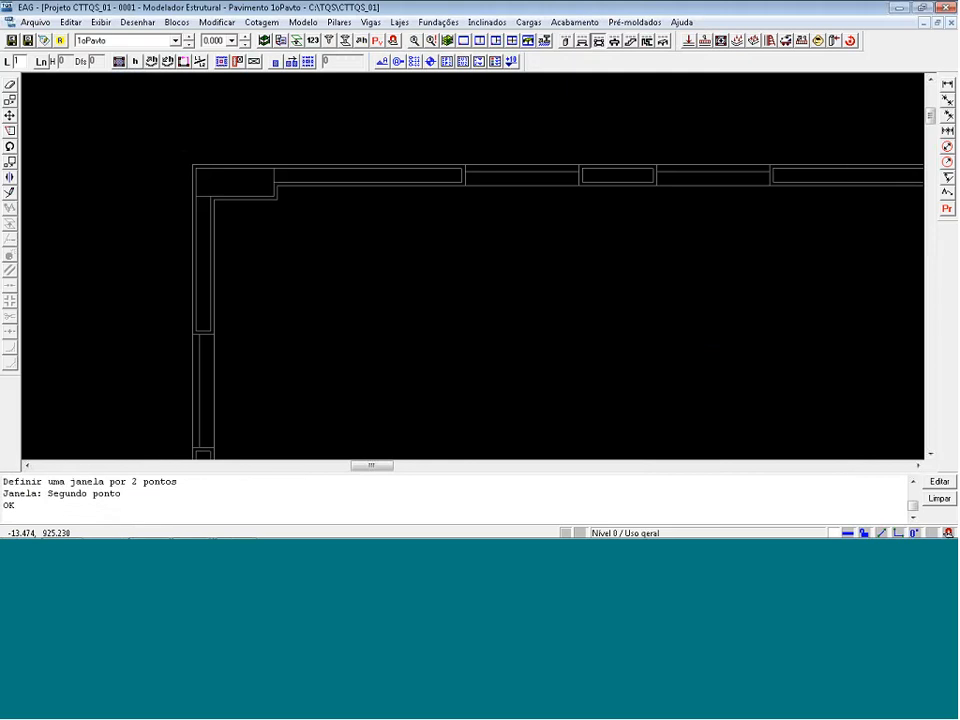
{"action": "left_click", "coordinate": [393, 40]}
{"action": "left_click", "coordinate": [441, 277]}
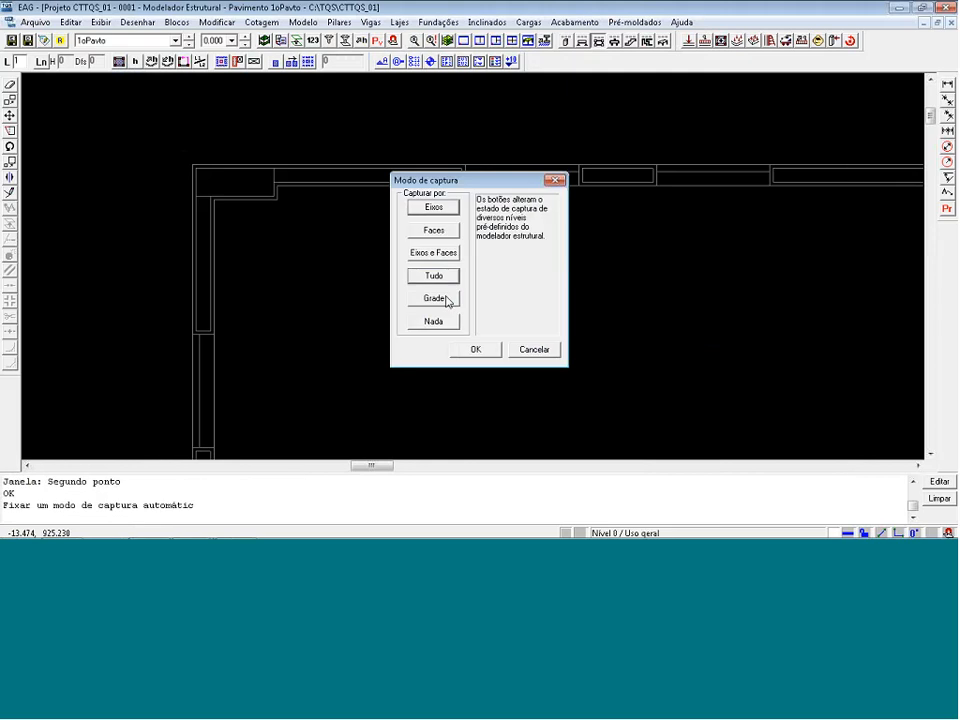
{"action": "left_click", "coordinate": [446, 299]}
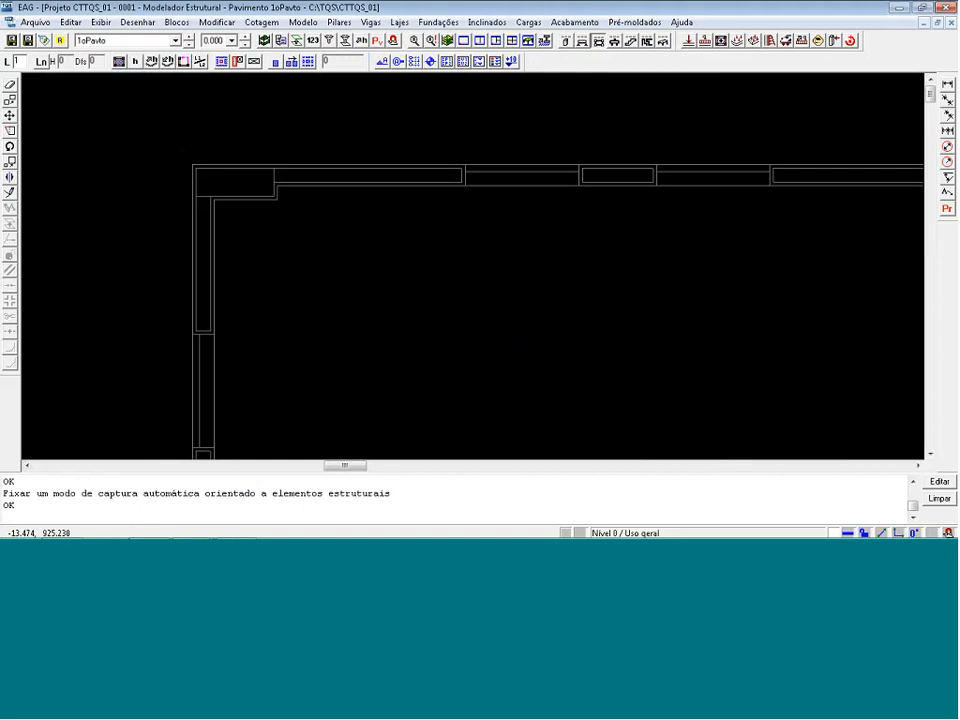
- Define a rectangular column section with B1 80, H1 20 and a cladding of 0.5 cm for insertion
{"action": "scroll", "coordinate": [165, 216], "scroll_direction": "down", "scroll_amount": 2}
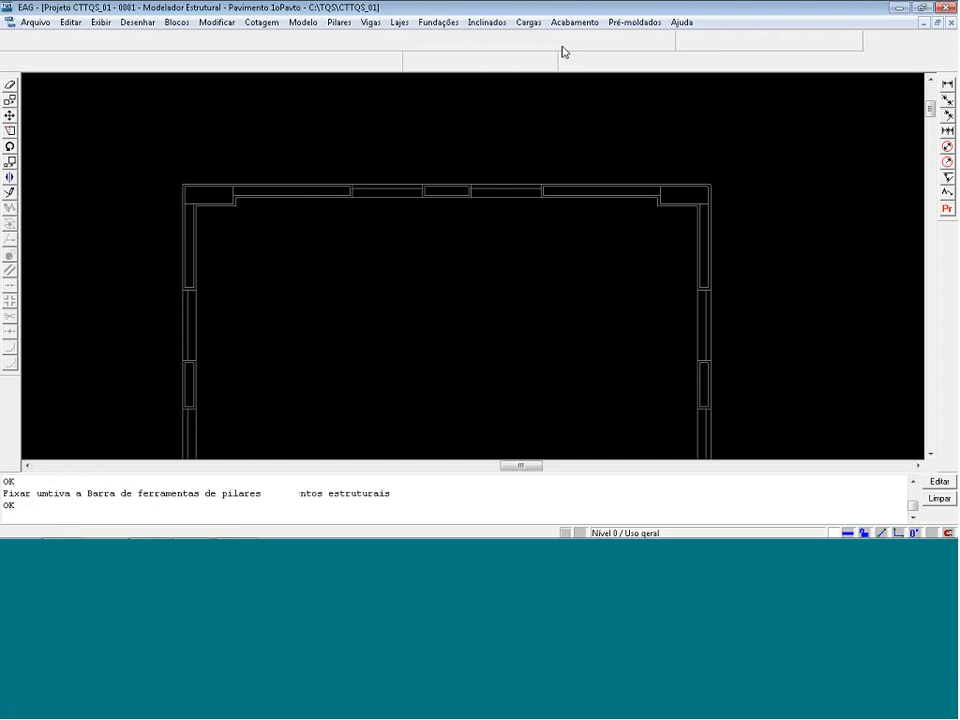
{"action": "left_click", "coordinate": [566, 41]}
{"action": "left_click", "coordinate": [309, 64]}
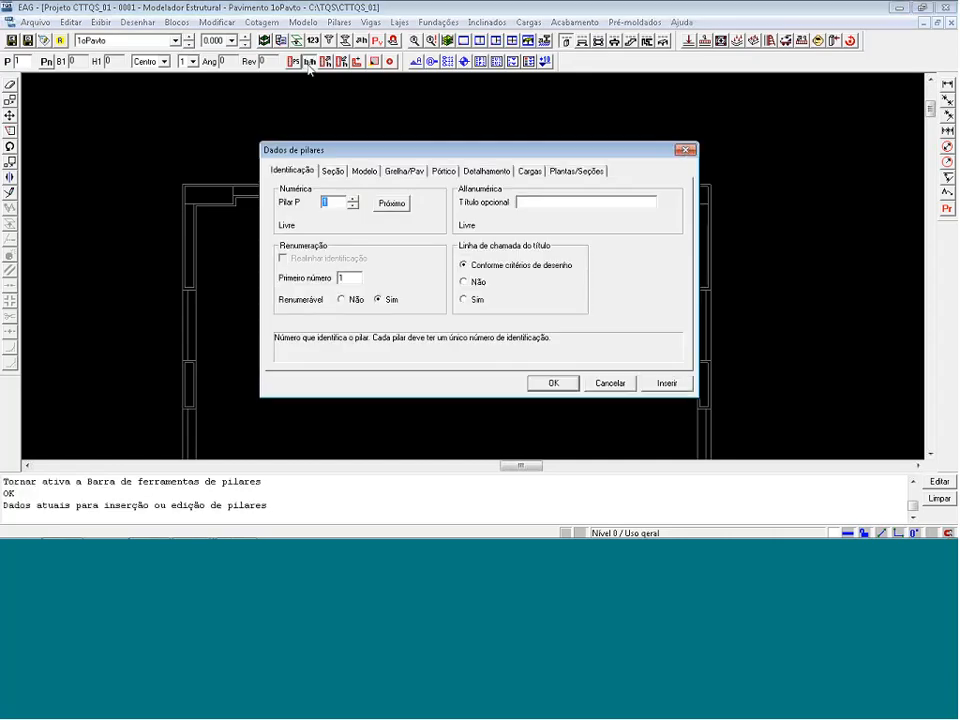
{"action": "left_click", "coordinate": [340, 177]}
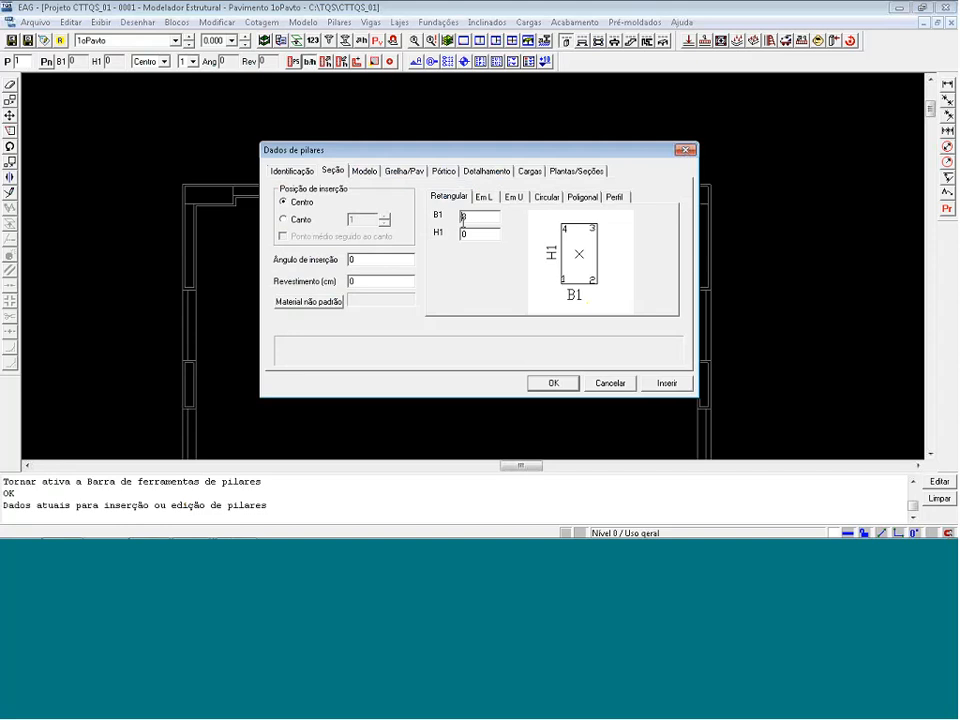
{"action": "type", "text": "80"}
{"action": "left_click", "coordinate": [463, 235]}
{"action": "type", "text": "2"}
{"action": "mouse_move", "coordinate": [374, 281]}
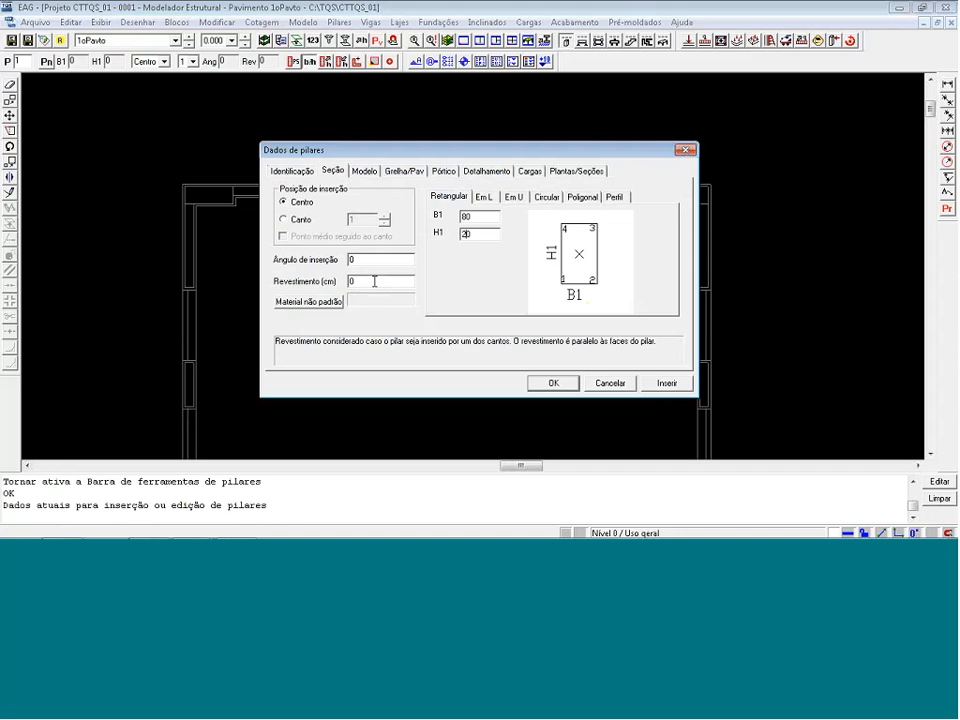
{"action": "left_click", "coordinate": [374, 281]}
{"action": "type", "text": ".5"}
{"action": "left_click", "coordinate": [667, 383]}
- Place the 80/20 column by its corner 4 at the outer upper-left corner of the 1oPavto walls
{"action": "scroll", "coordinate": [316, 245], "scroll_direction": "up", "scroll_amount": 1}
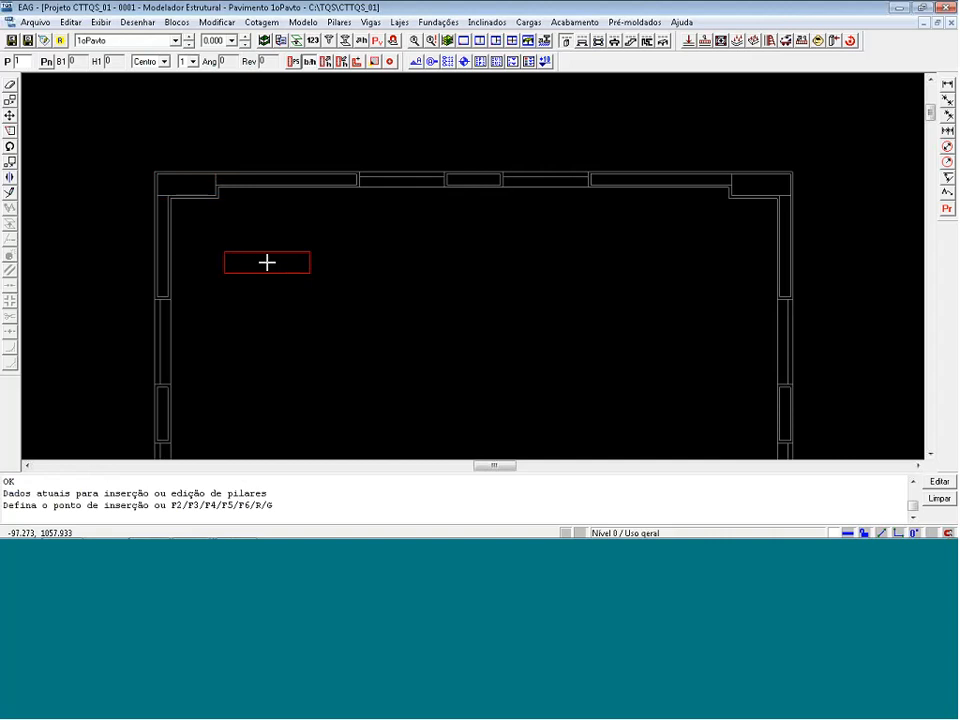
{"action": "key", "text": "F2"}
{"action": "key", "text": "F2"}
{"action": "key", "text": "F2"}
{"action": "key", "text": "F2"}
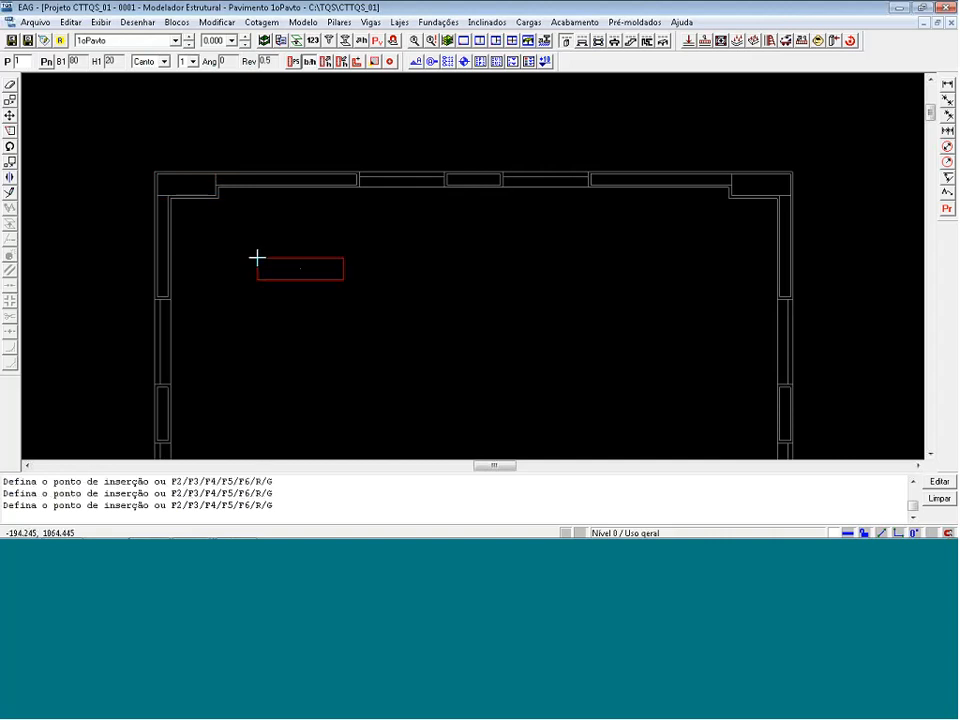
{"action": "scroll", "coordinate": [140, 160], "scroll_direction": "up", "scroll_amount": 3}
{"action": "scroll", "coordinate": [137, 157], "scroll_direction": "up", "scroll_amount": 4}
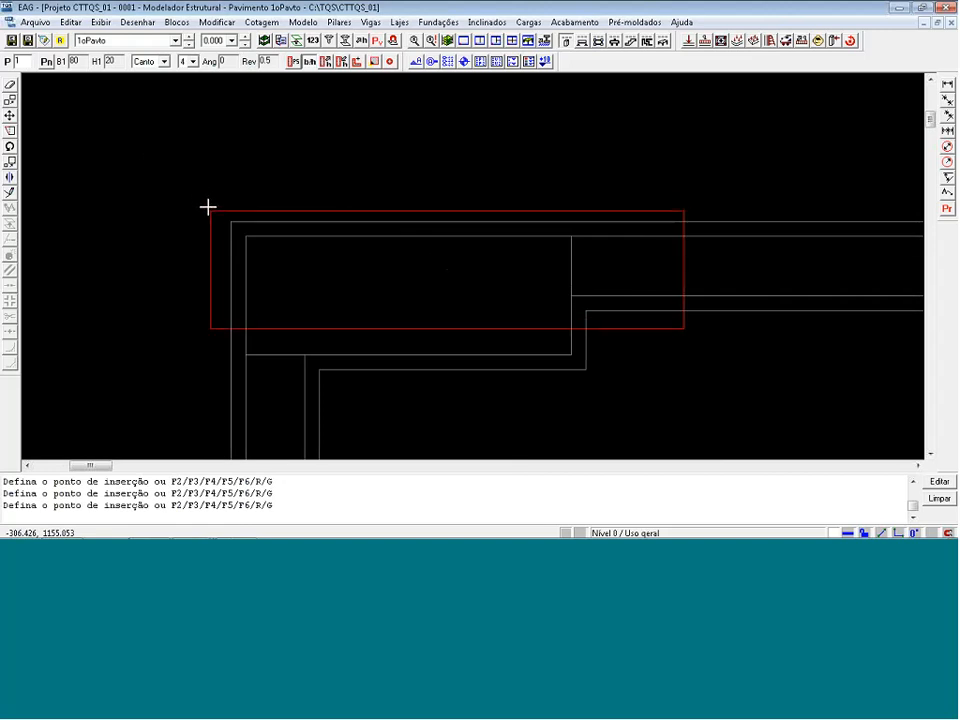
{"action": "left_click", "coordinate": [230, 220]}
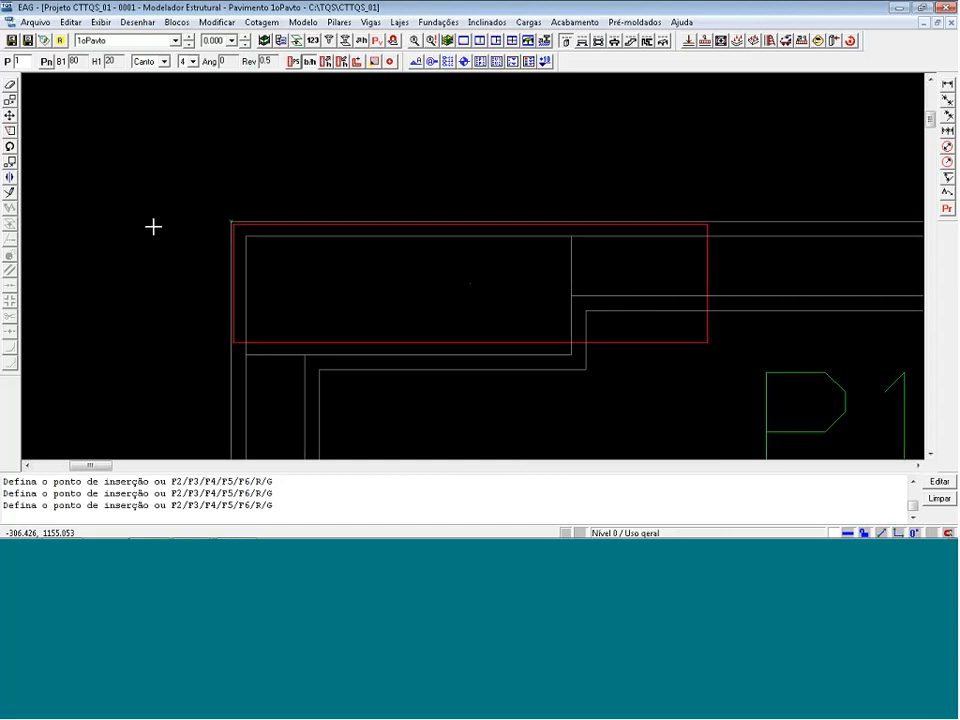
- Insert a second 80/20 column by its corner 3 at the outer upper-right corner of the walls
{"action": "scroll", "coordinate": [122, 216], "scroll_direction": "down", "scroll_amount": 1}
{"action": "scroll", "coordinate": [121, 215], "scroll_direction": "down", "scroll_amount": 5}
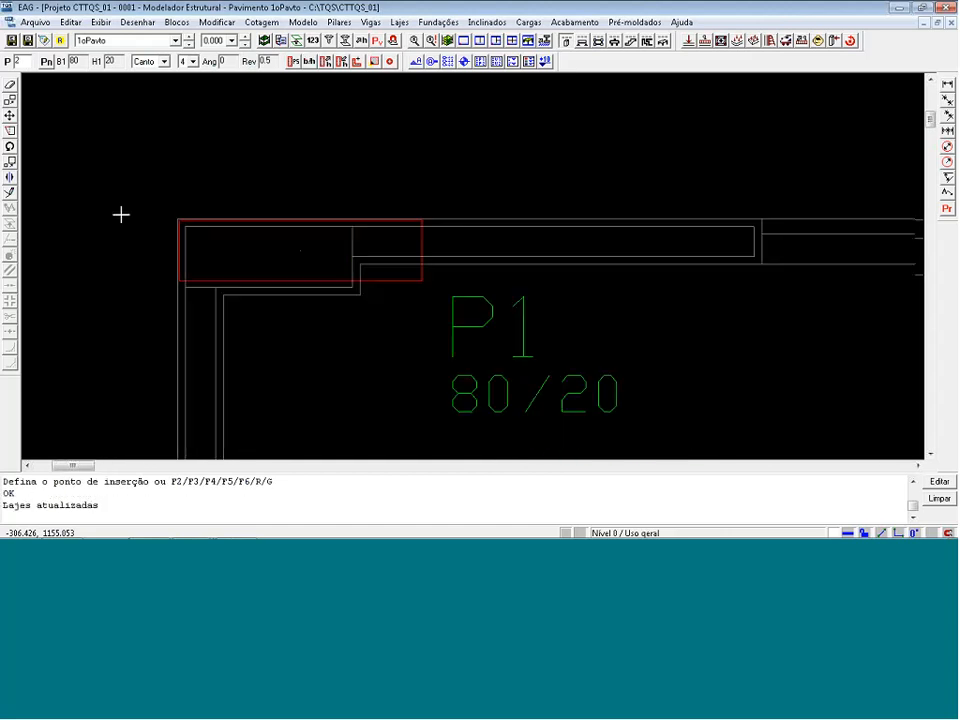
{"action": "scroll", "coordinate": [121, 215], "scroll_direction": "down", "scroll_amount": 3}
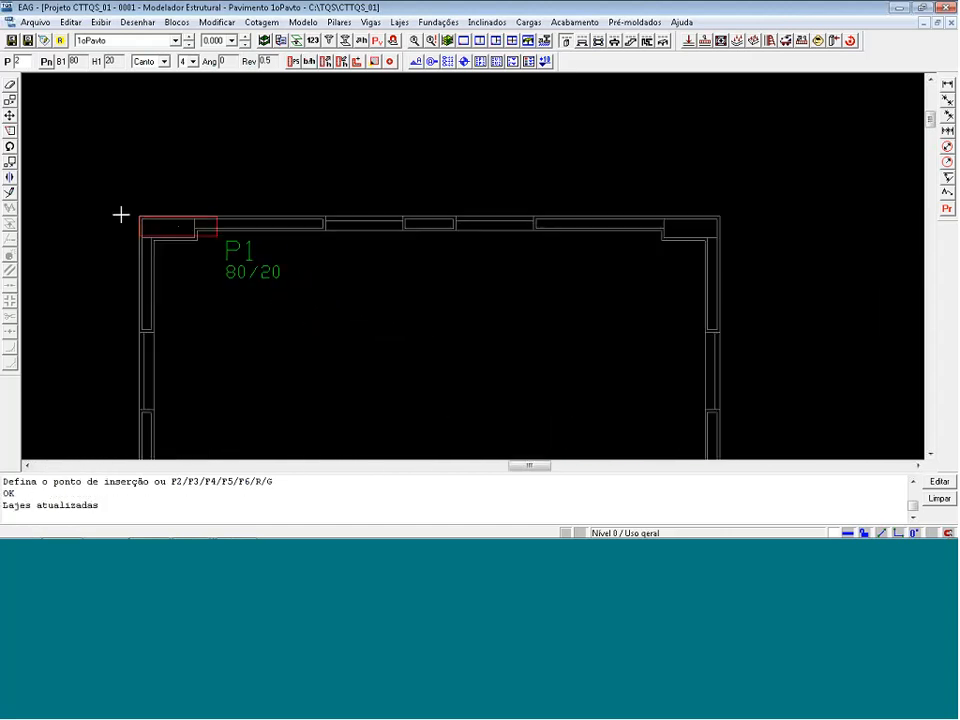
{"action": "left_click", "coordinate": [295, 62]}
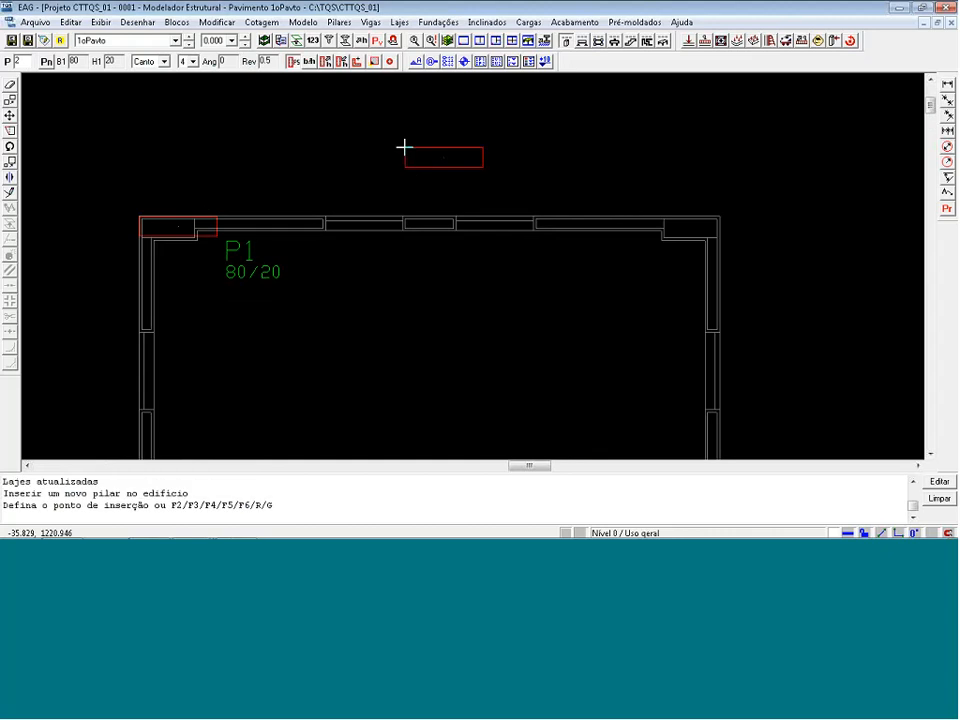
{"action": "key", "text": "F2"}
{"action": "key", "text": "F2"}
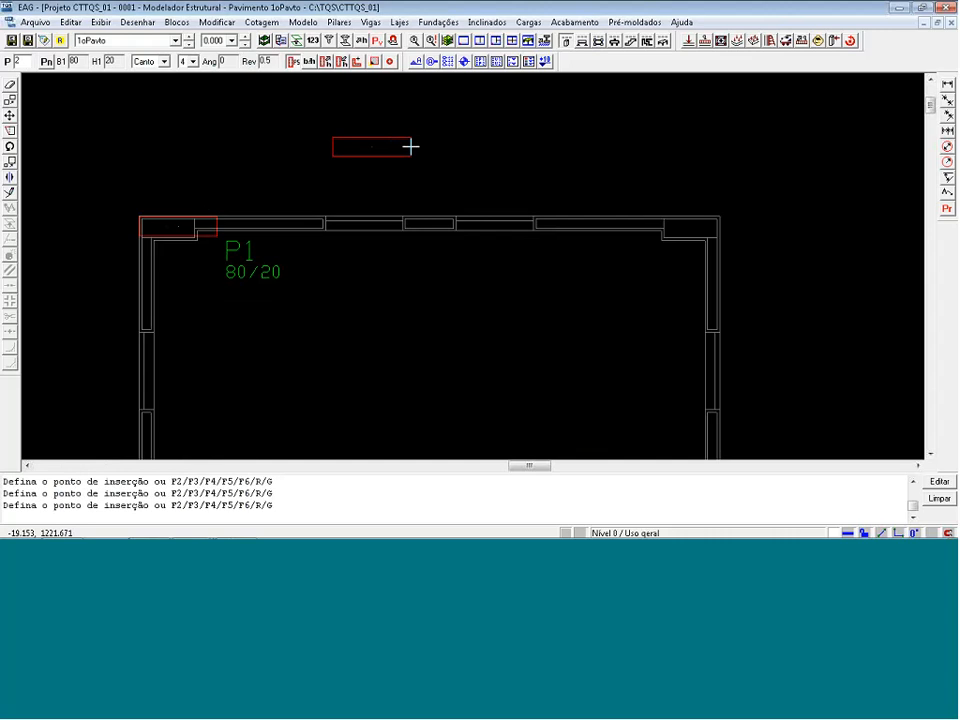
{"action": "key", "text": "F2"}
{"action": "left_click", "coordinate": [733, 214]}
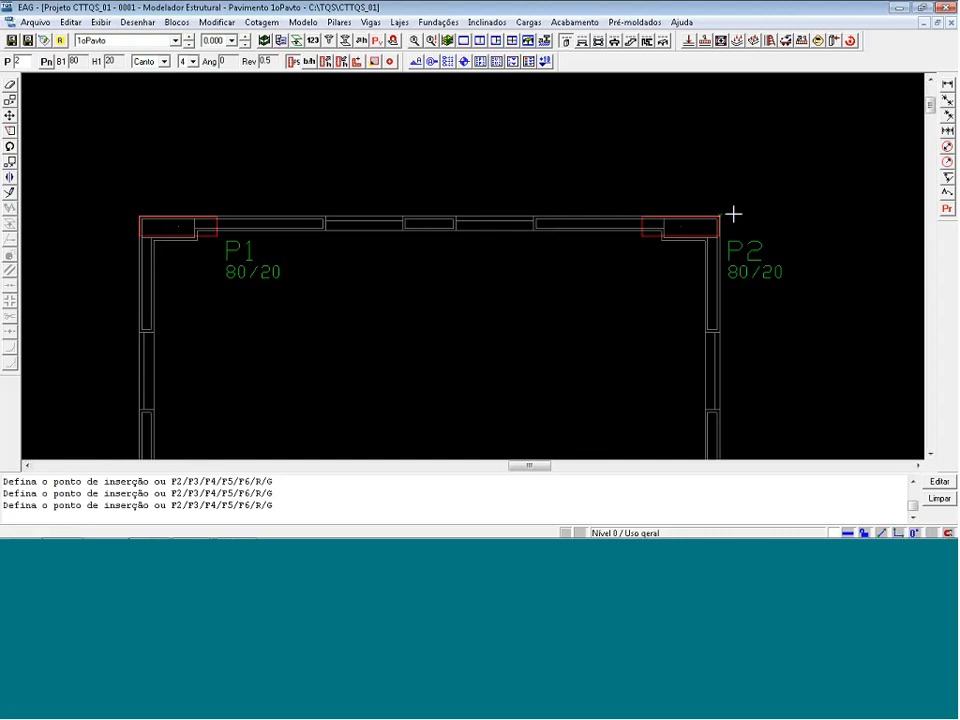
- Change the rectangular section for the next column to B1 20 and H1 80, ready for insertion
{"action": "scroll", "coordinate": [733, 214], "scroll_direction": "up", "scroll_amount": 1}
{"action": "scroll", "coordinate": [687, 152], "scroll_direction": "down", "scroll_amount": 3}
{"action": "scroll", "coordinate": [638, 140], "scroll_direction": "down", "scroll_amount": 2}
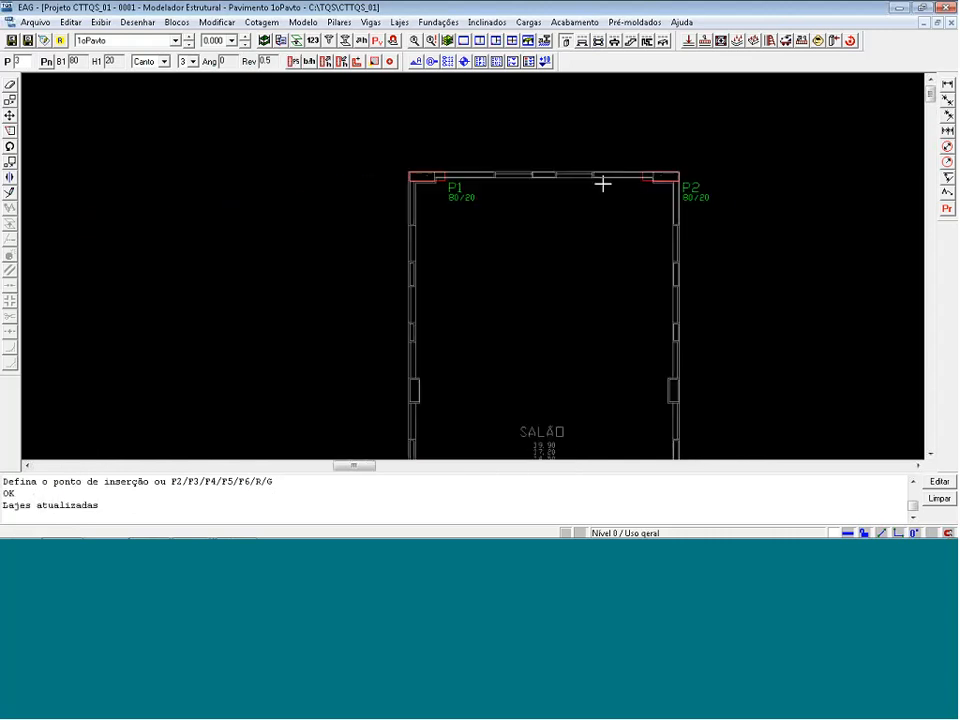
{"action": "scroll", "coordinate": [403, 450], "scroll_direction": "up", "scroll_amount": 2}
{"action": "scroll", "coordinate": [401, 317], "scroll_direction": "up", "scroll_amount": 1}
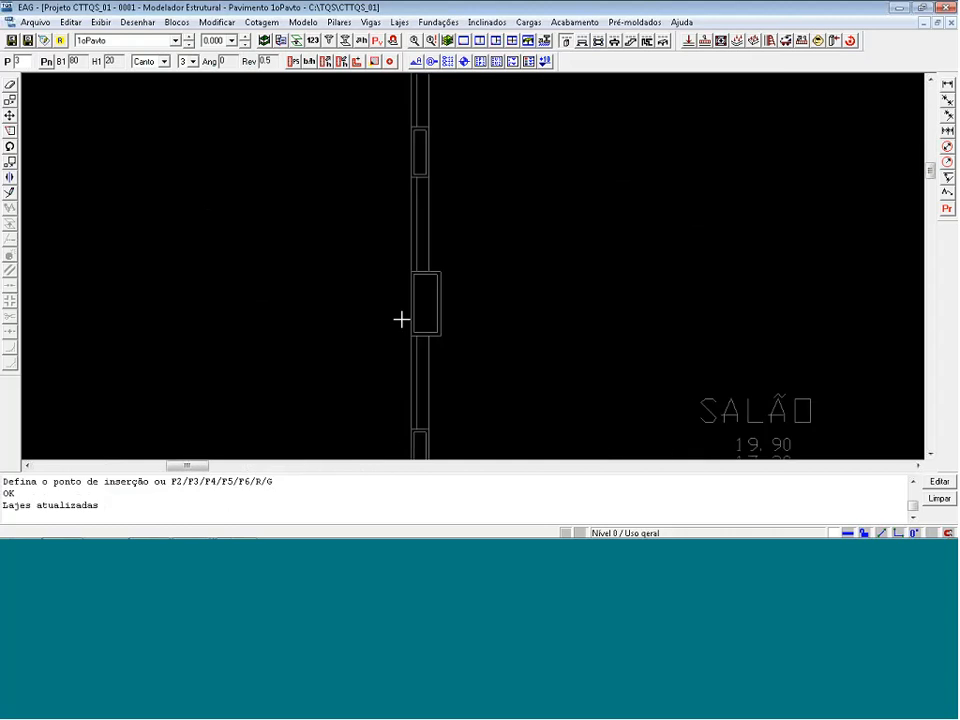
{"action": "left_click", "coordinate": [309, 62]}
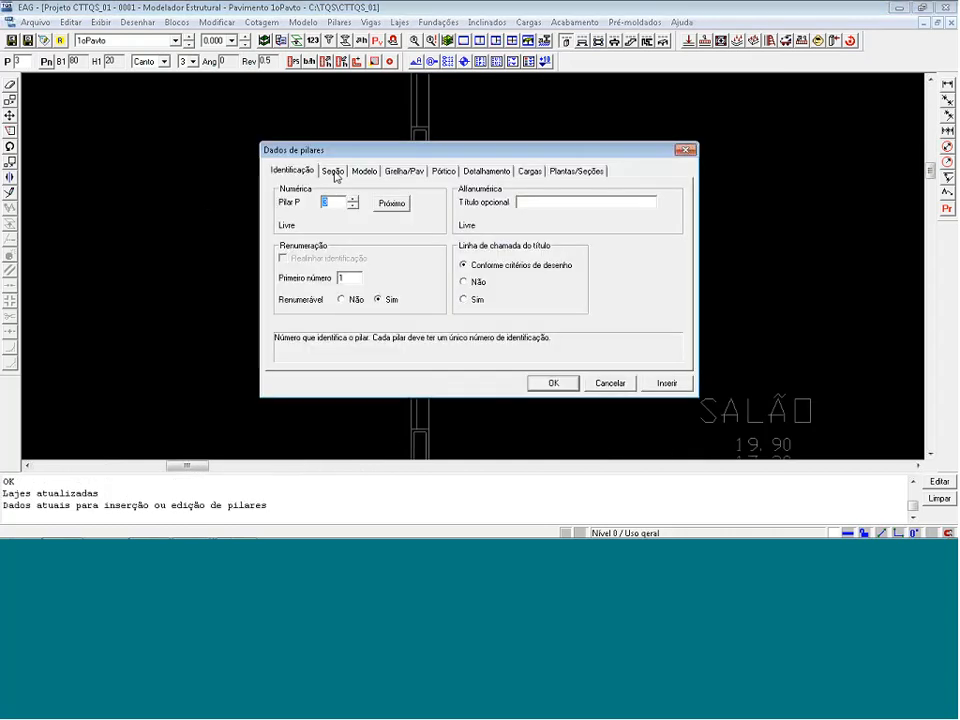
{"action": "left_click", "coordinate": [334, 173]}
{"action": "left_click_drag", "start_coordinate": [467, 217], "coordinate": [432, 229]}
{"action": "type", "text": "20"}
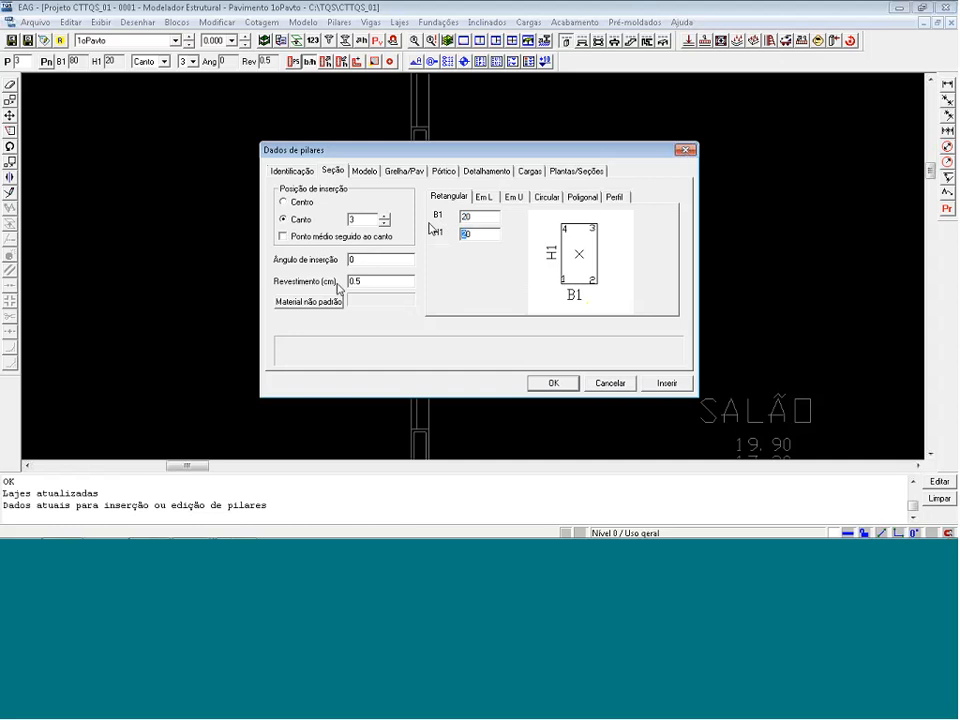
{"action": "type", "text": "8"}
{"action": "left_click", "coordinate": [667, 383]}
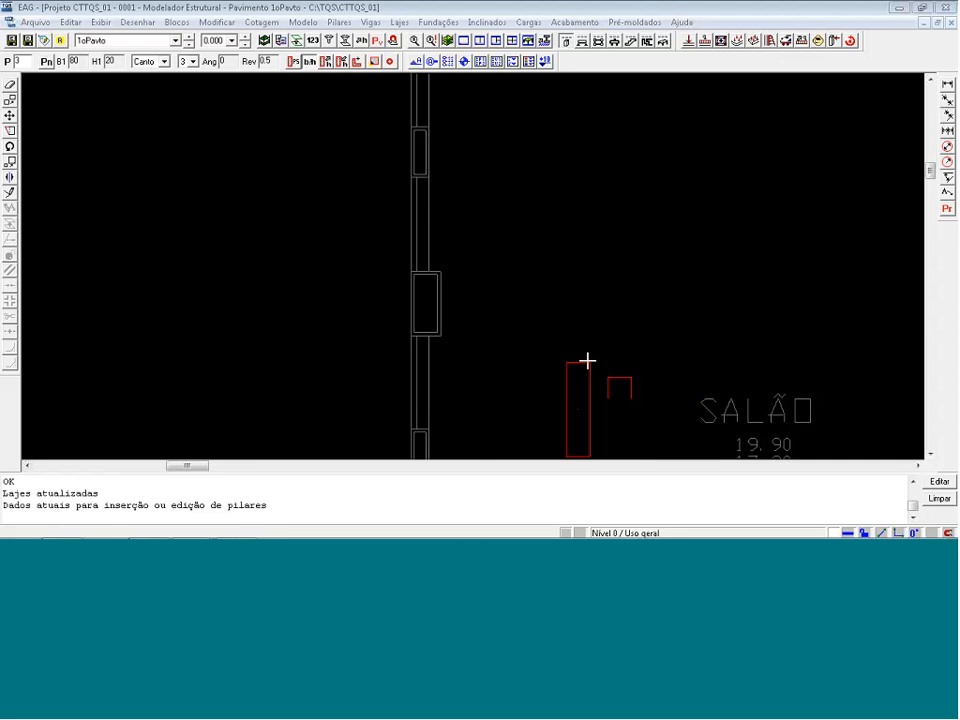
- Place the 20/80 column on the left outer wall by its side midpoint, centred between the outer corners of the pilaster
{"action": "scroll", "coordinate": [512, 291], "scroll_direction": "up", "scroll_amount": 1}
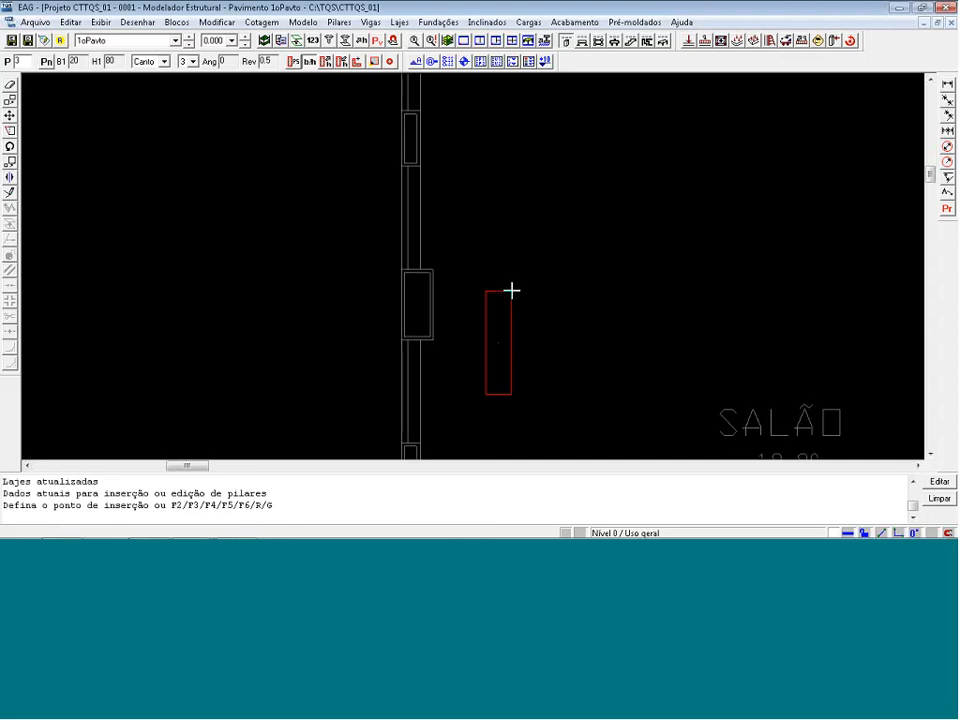
{"action": "key", "text": "F2"}
{"action": "key", "text": "F2"}
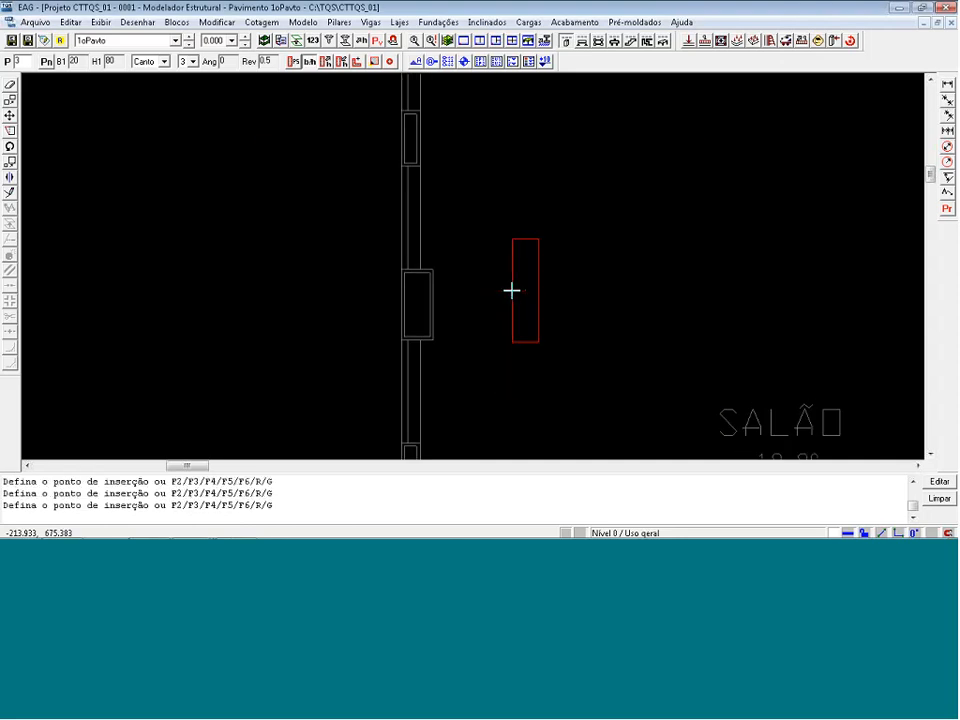
{"action": "key", "text": "F2"}
{"action": "key", "text": "m"}
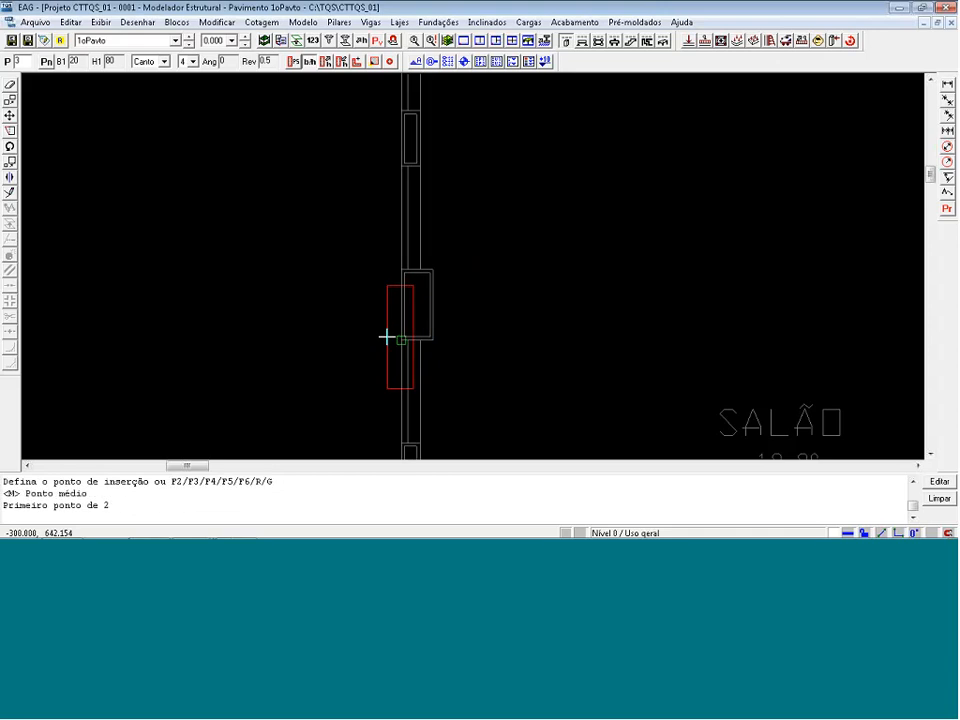
{"action": "left_click", "coordinate": [395, 256]}
{"action": "scroll", "coordinate": [354, 304], "scroll_direction": "down", "scroll_amount": 4}
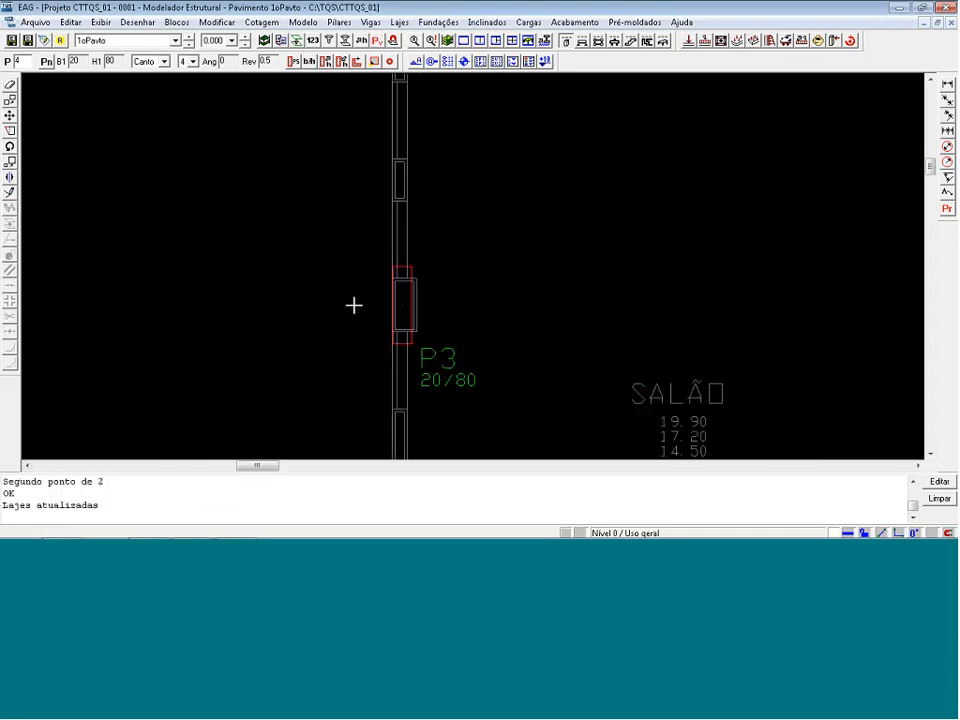
{"action": "scroll", "coordinate": [318, 303], "scroll_direction": "down", "scroll_amount": 1}
- Insert a second 20/80 column by its opposite side midpoint, centred on the outer face of the matching right-wall pilaster
{"action": "scroll", "coordinate": [640, 345], "scroll_direction": "up", "scroll_amount": 7}
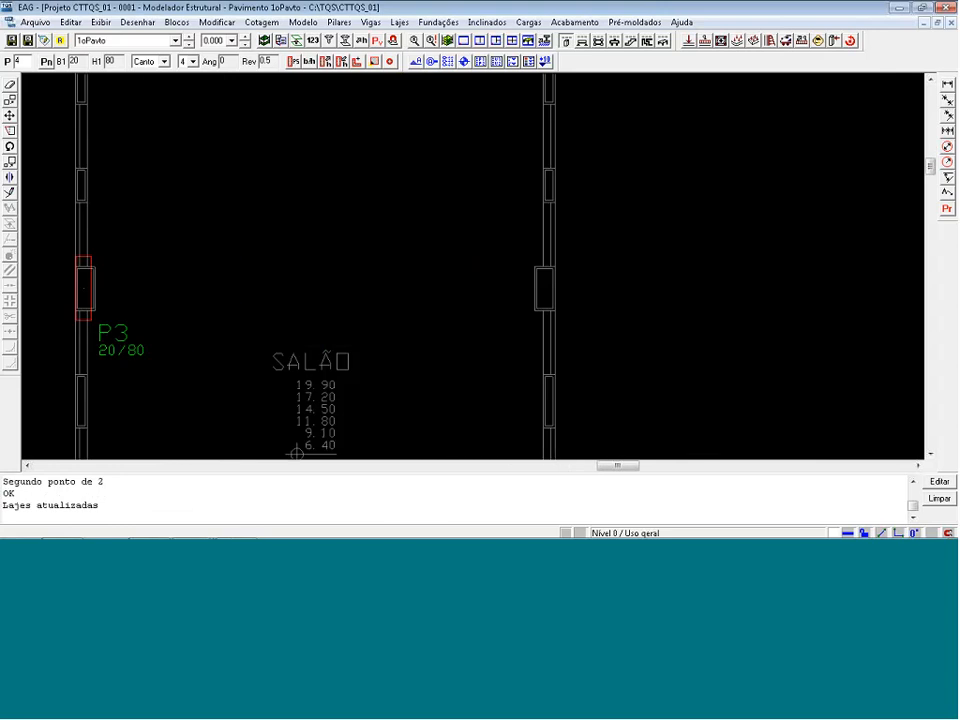
{"action": "left_click", "coordinate": [296, 62]}
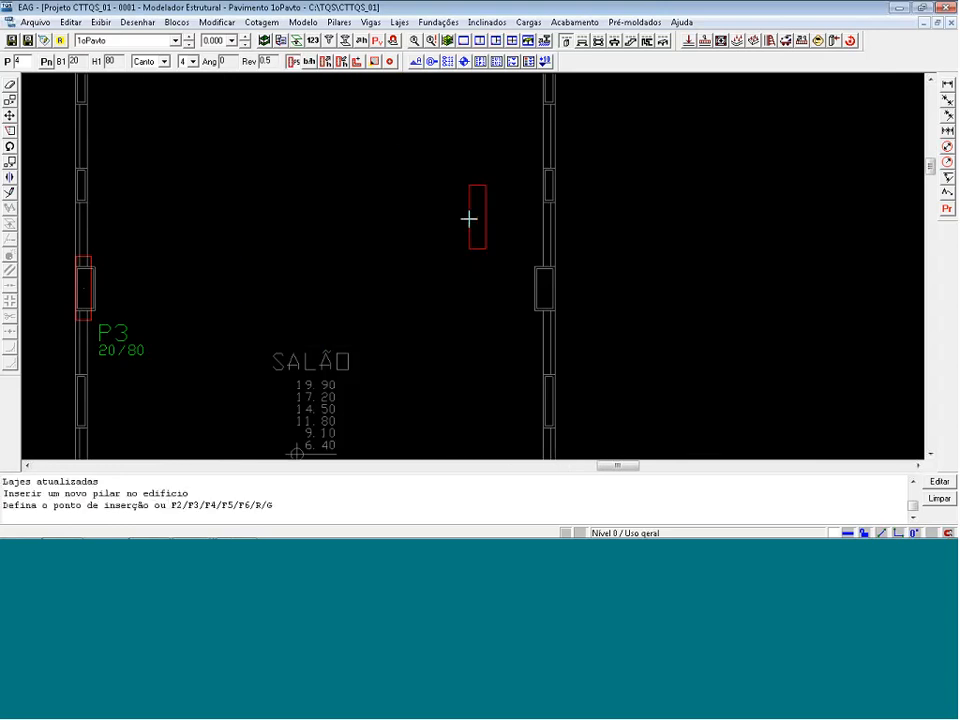
{"action": "key", "text": "F2"}
{"action": "key", "text": "F2"}
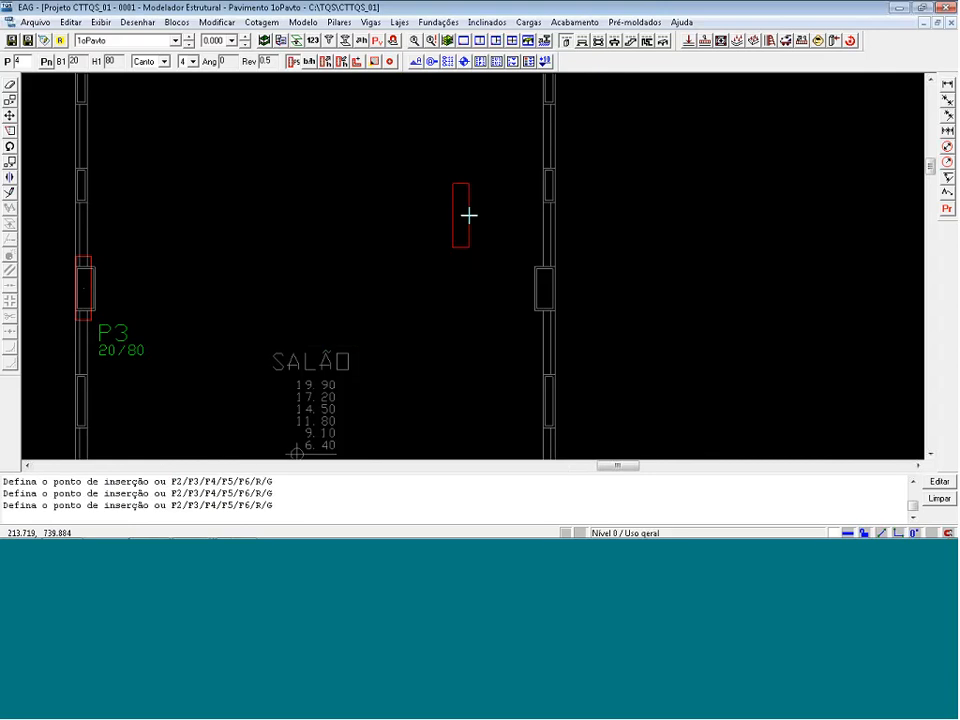
{"action": "left_click", "coordinate": [563, 274]}
{"action": "scroll", "coordinate": [597, 295], "scroll_direction": "down", "scroll_amount": 1}
{"action": "scroll", "coordinate": [553, 317], "scroll_direction": "down", "scroll_amount": 4}
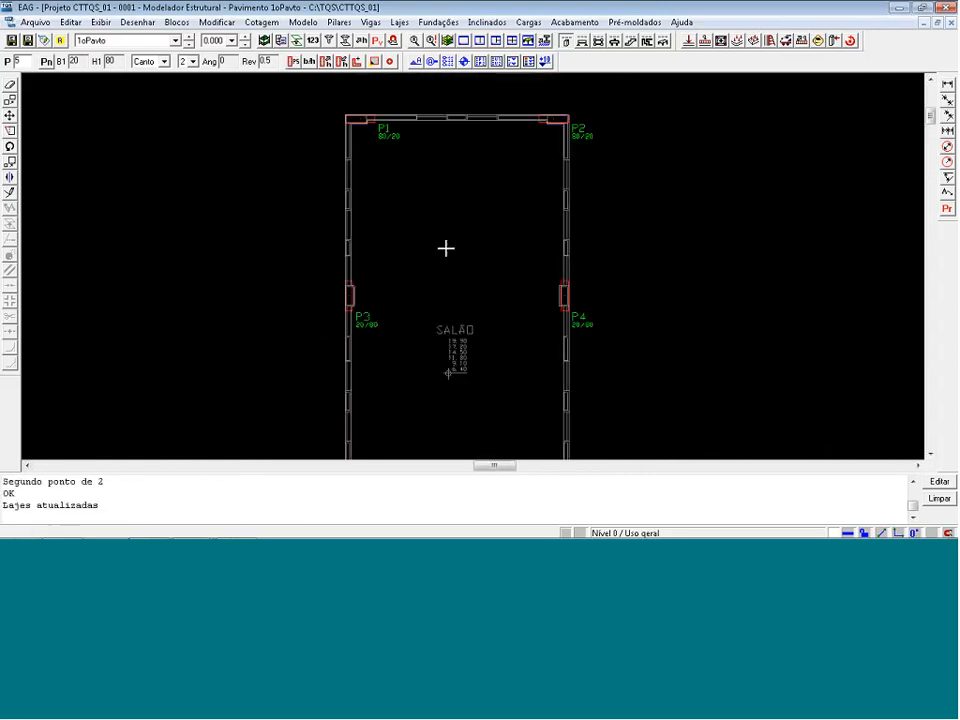
- Bring up the section data for the next column, compare the L, U and circular shapes, and choose the polygonal section
{"action": "scroll", "coordinate": [433, 193], "scroll_direction": "down", "scroll_amount": 2}
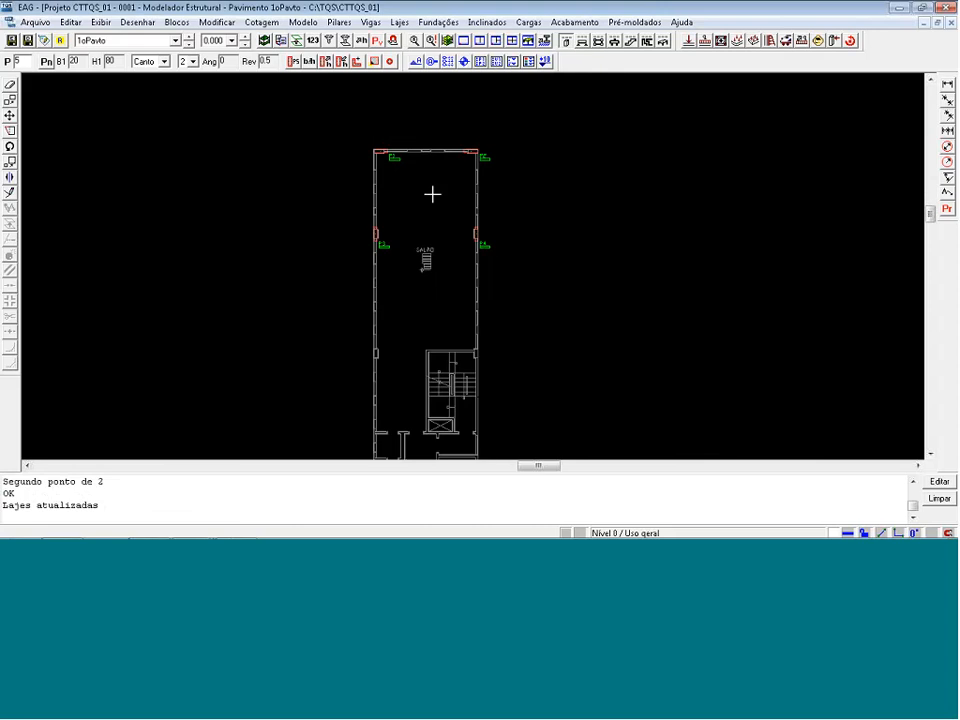
{"action": "scroll", "coordinate": [451, 390], "scroll_direction": "up", "scroll_amount": 1}
{"action": "scroll", "coordinate": [453, 462], "scroll_direction": "up", "scroll_amount": 4}
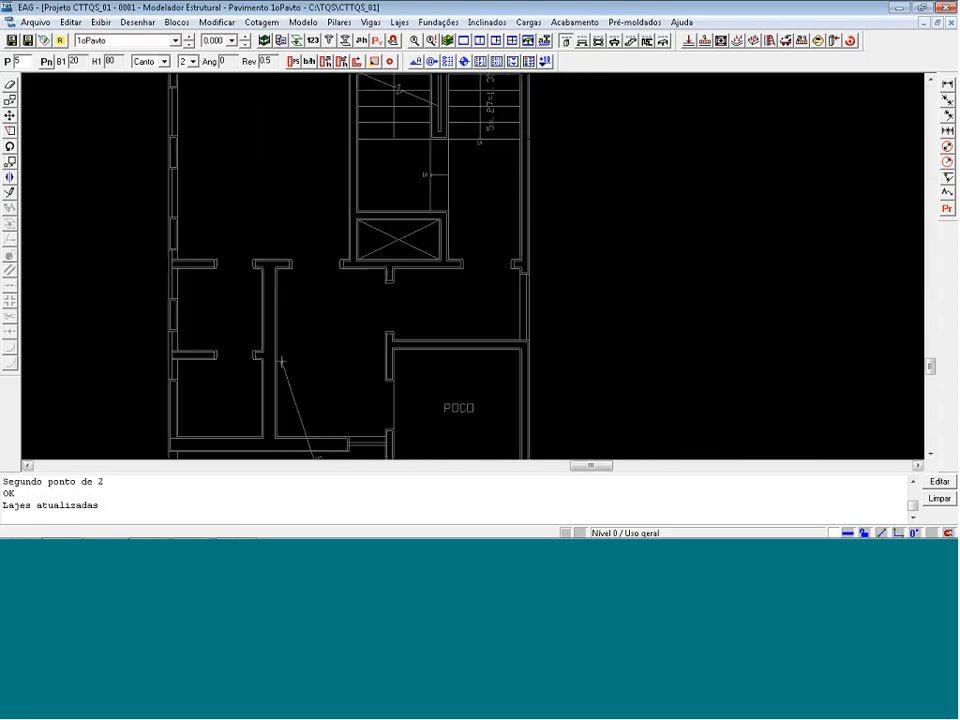
{"action": "scroll", "coordinate": [460, 457], "scroll_direction": "up", "scroll_amount": 1}
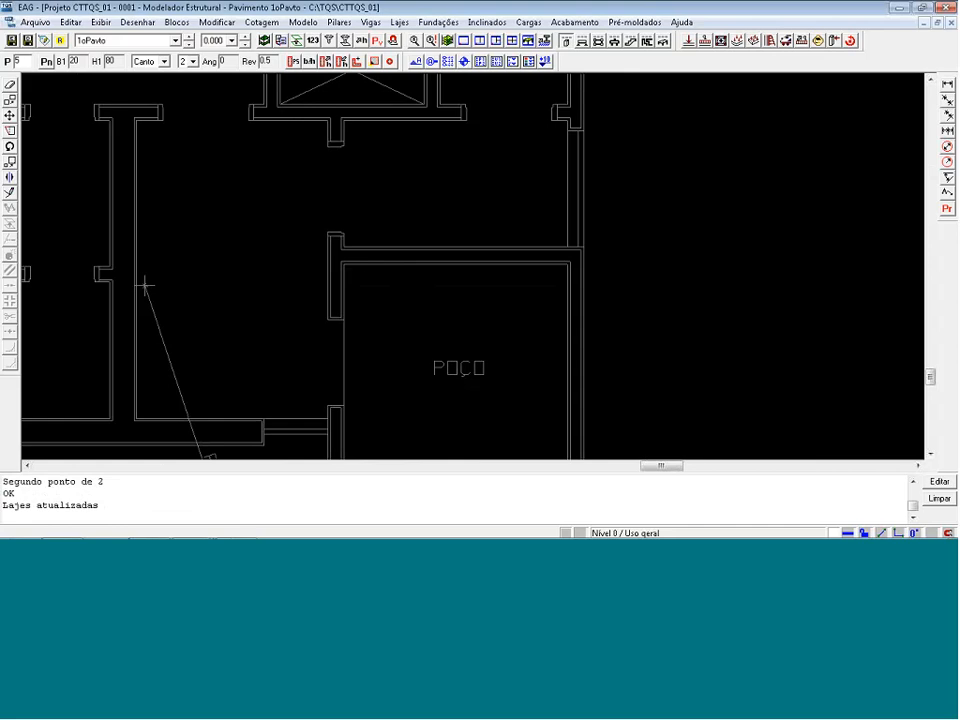
{"action": "left_click", "coordinate": [439, 271]}
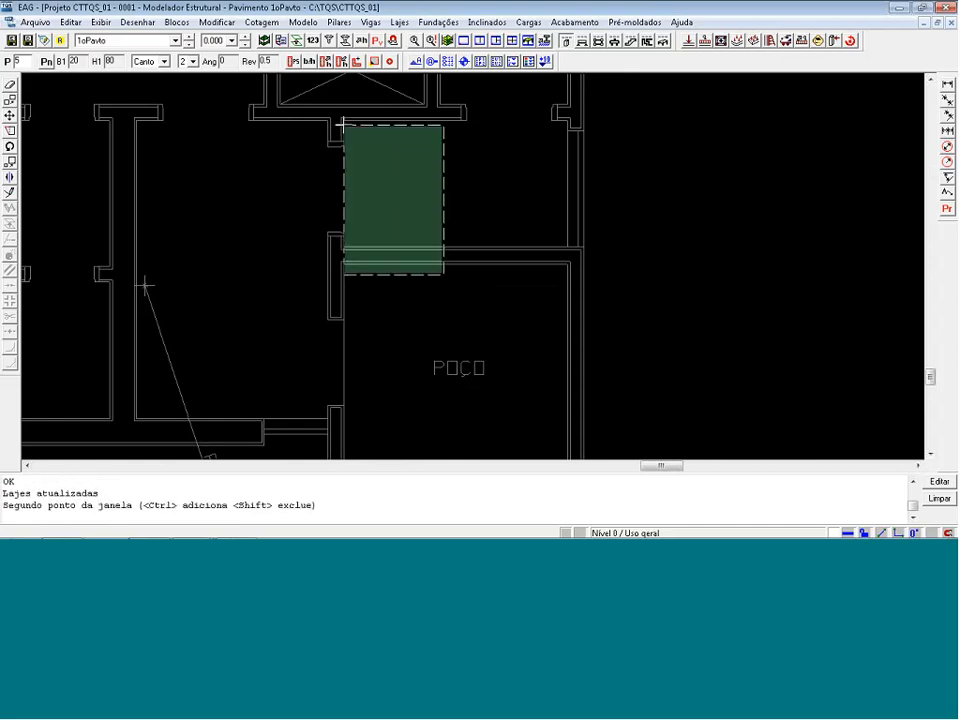
{"action": "left_click", "coordinate": [311, 62]}
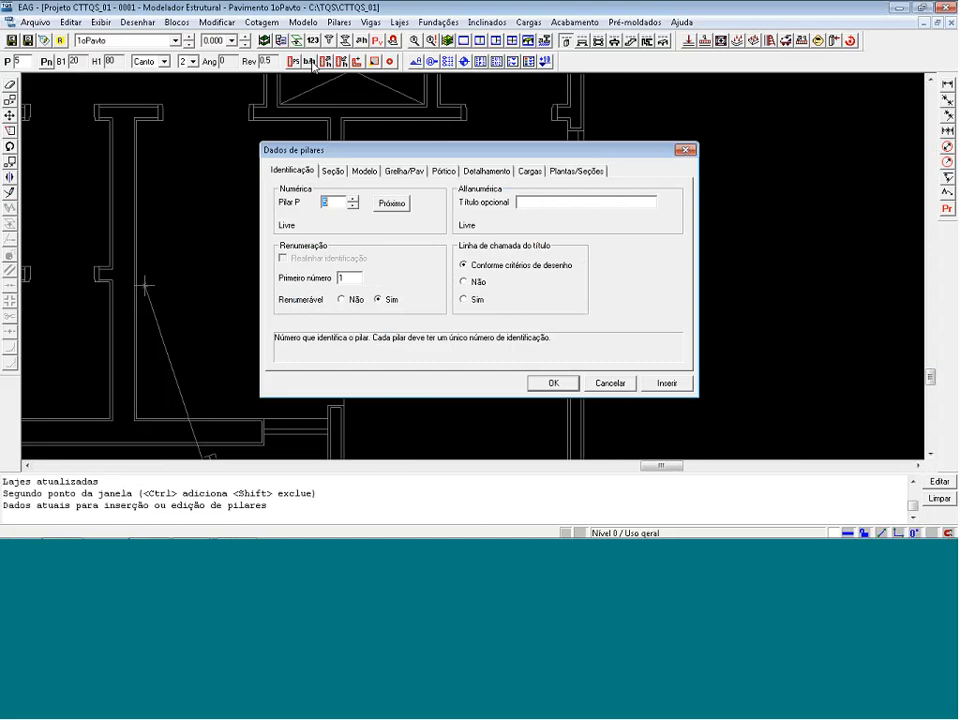
{"action": "left_click", "coordinate": [333, 171]}
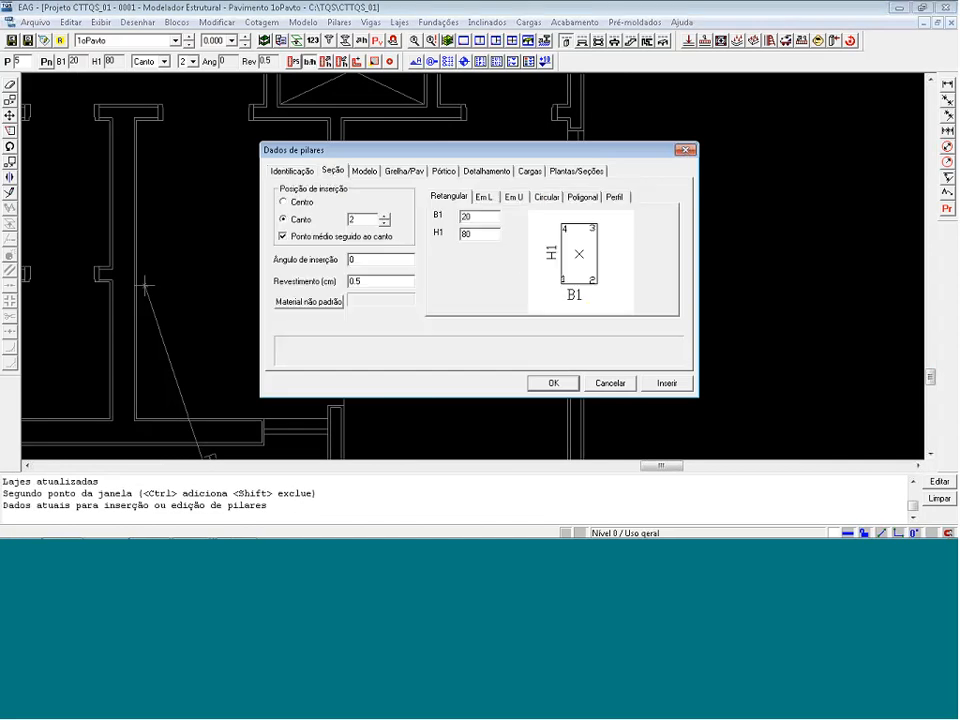
{"action": "left_click", "coordinate": [484, 196]}
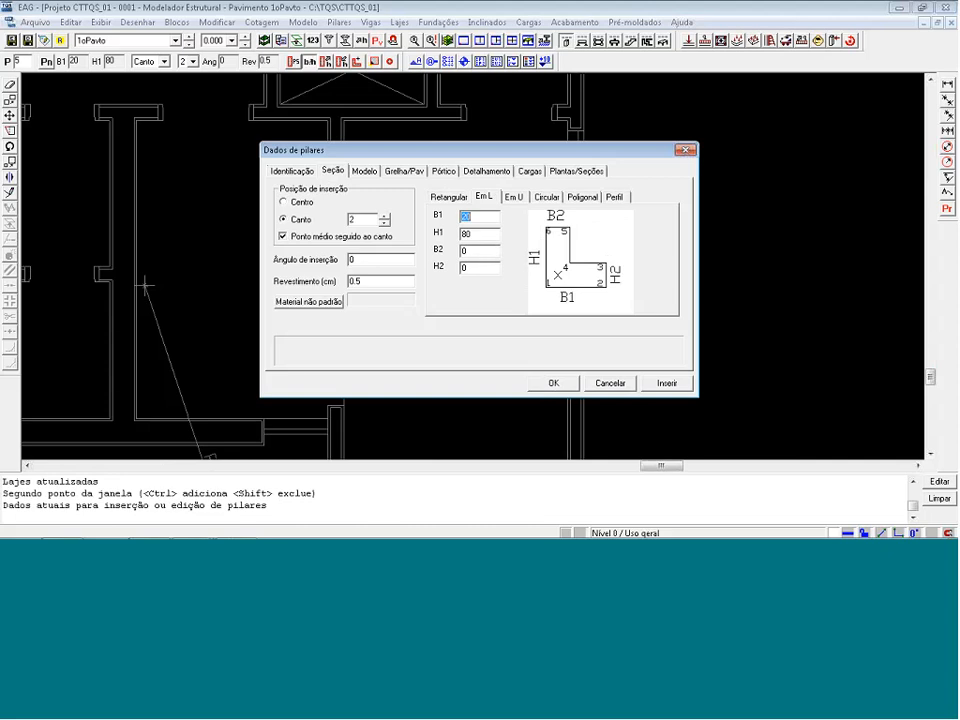
{"action": "left_click", "coordinate": [514, 197]}
{"action": "left_click", "coordinate": [545, 198]}
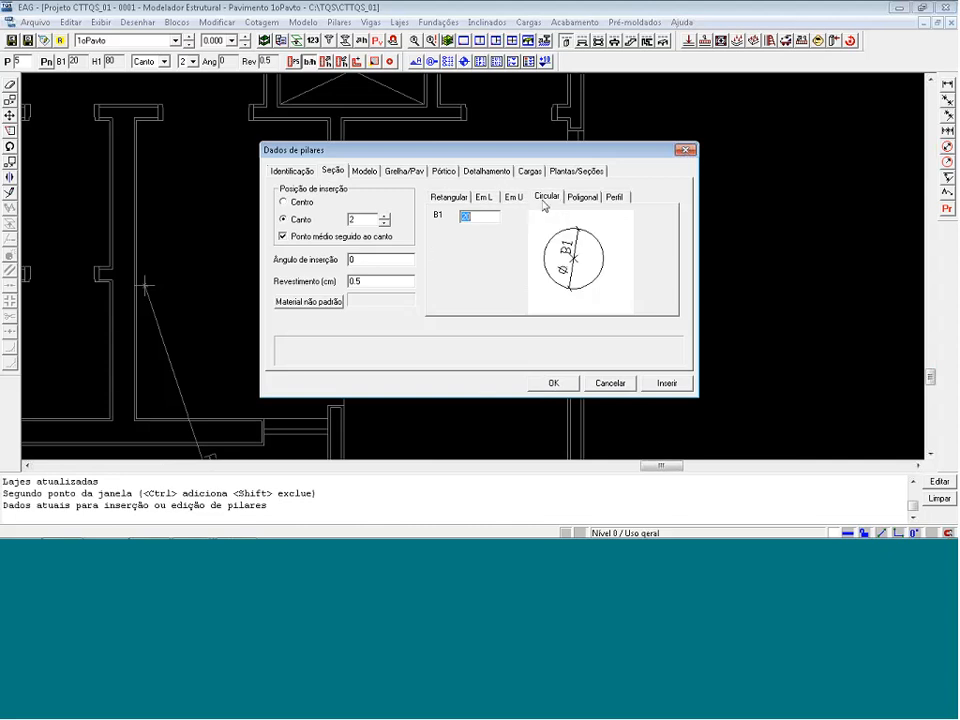
{"action": "left_click", "coordinate": [585, 197]}
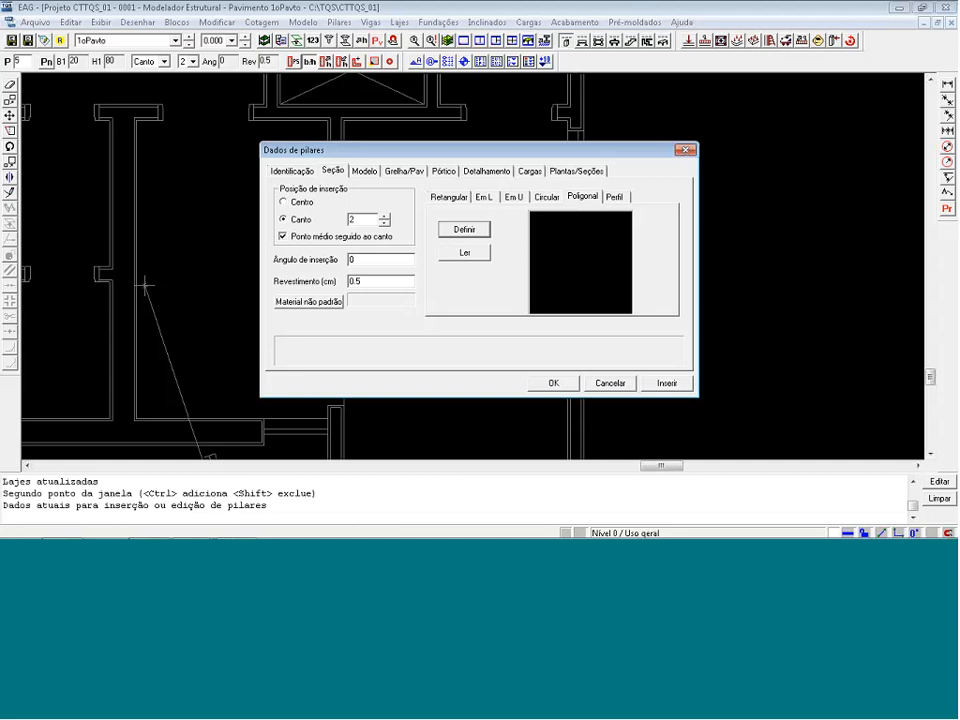
- Start defining the polygonal section with its first point offset @-.5,-.5 from the outer upper-right corner of the POÇO walls
{"action": "left_click", "coordinate": [466, 231]}
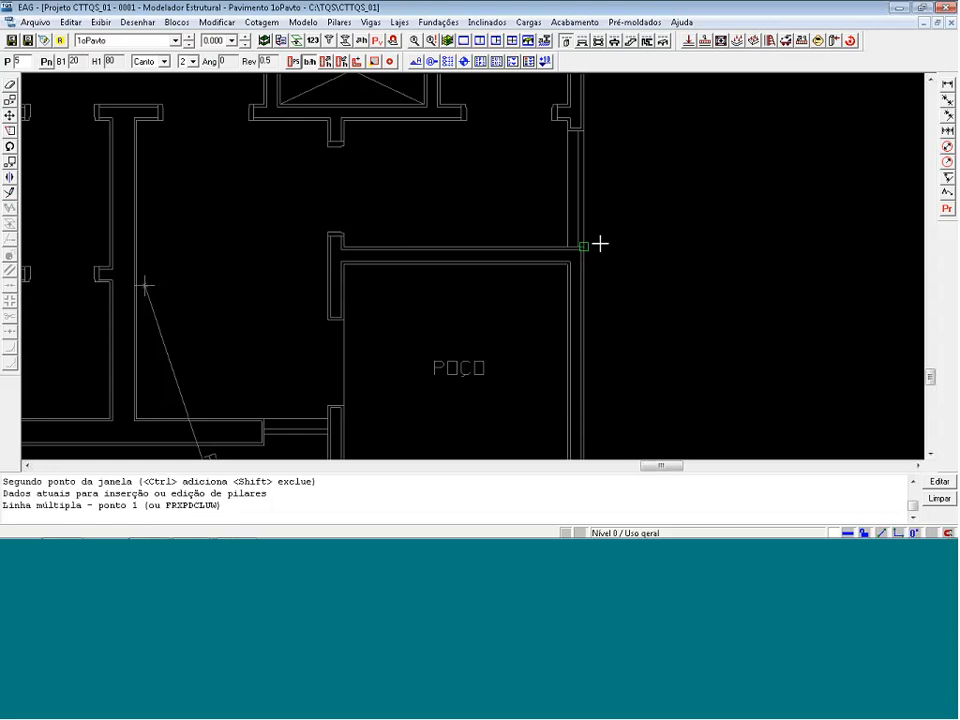
{"action": "key", "text": "a"}
{"action": "left_click", "coordinate": [599, 243]}
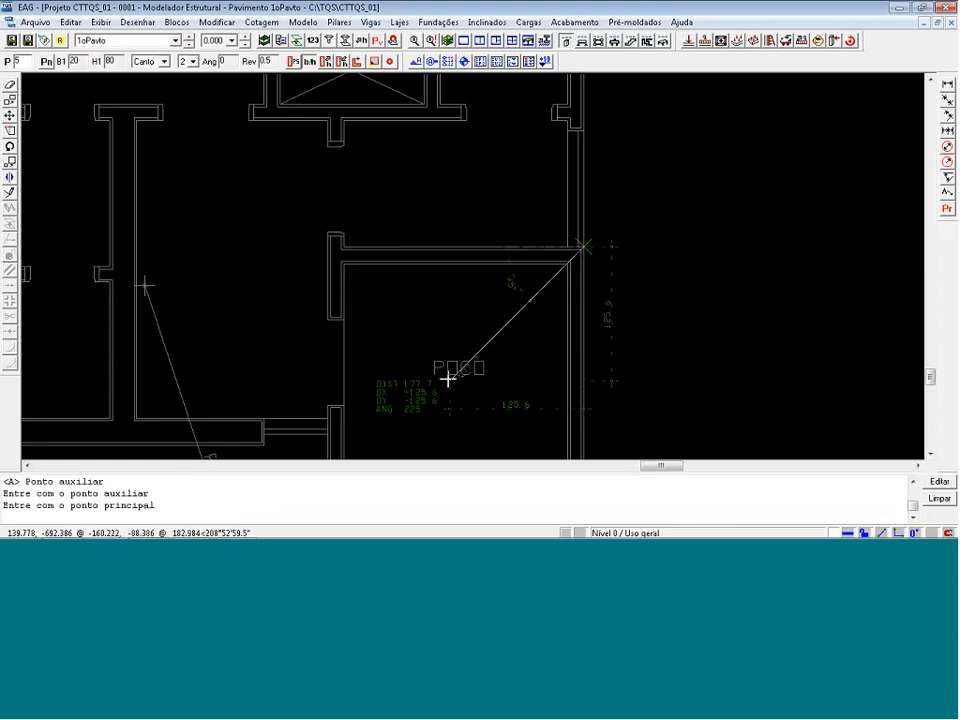
{"action": "type", "text": "@"}
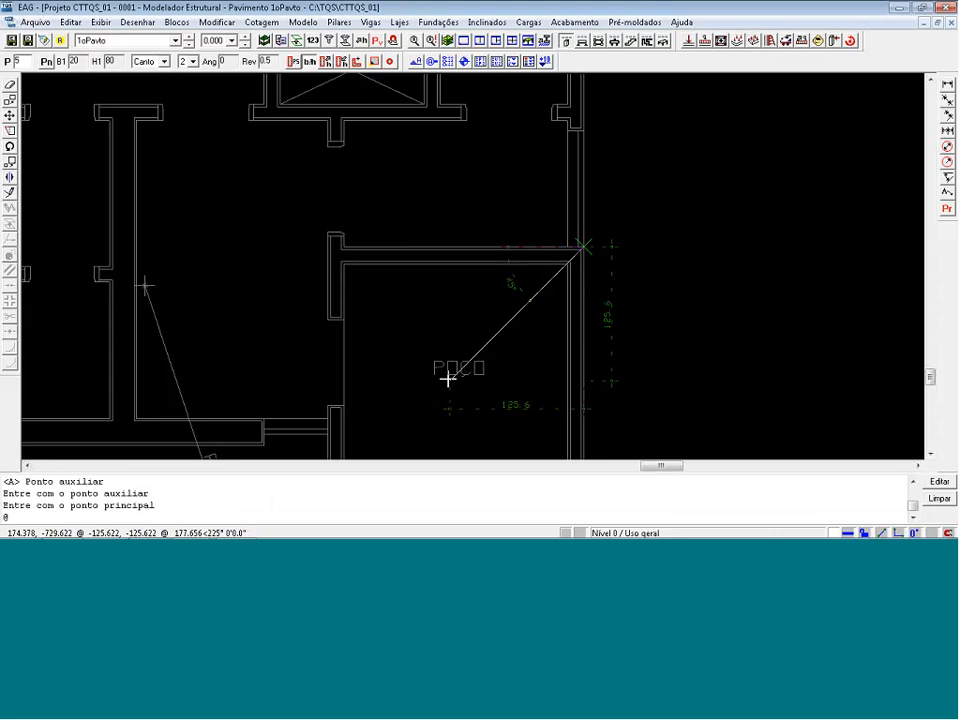
{"action": "type", "text": "-.5"}
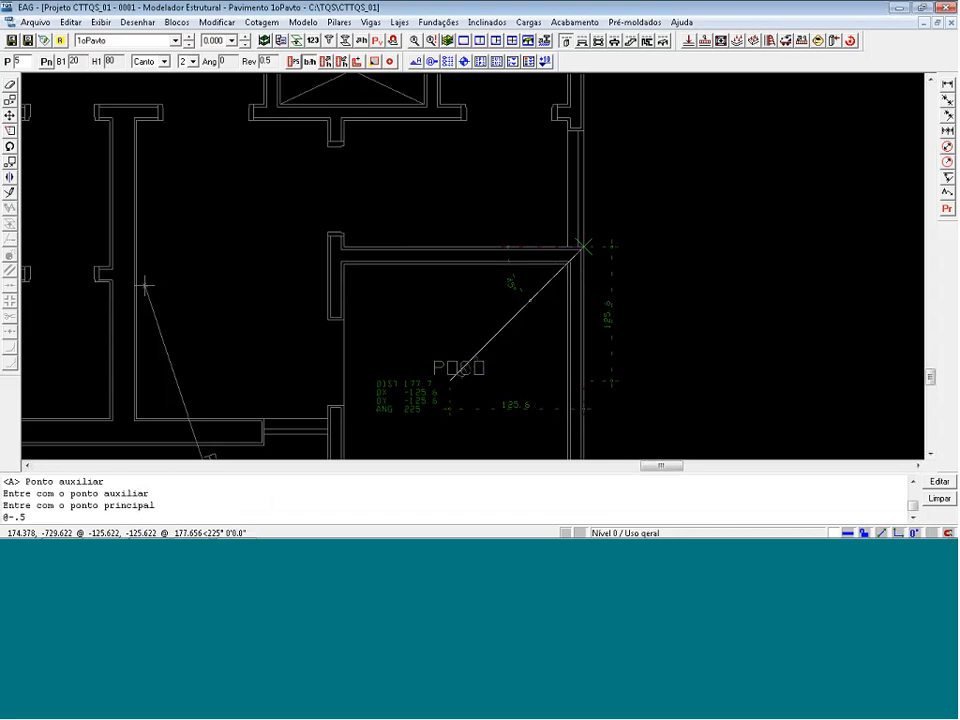
{"action": "type", "text": ",-.5"}
{"action": "key", "text": "Return"}
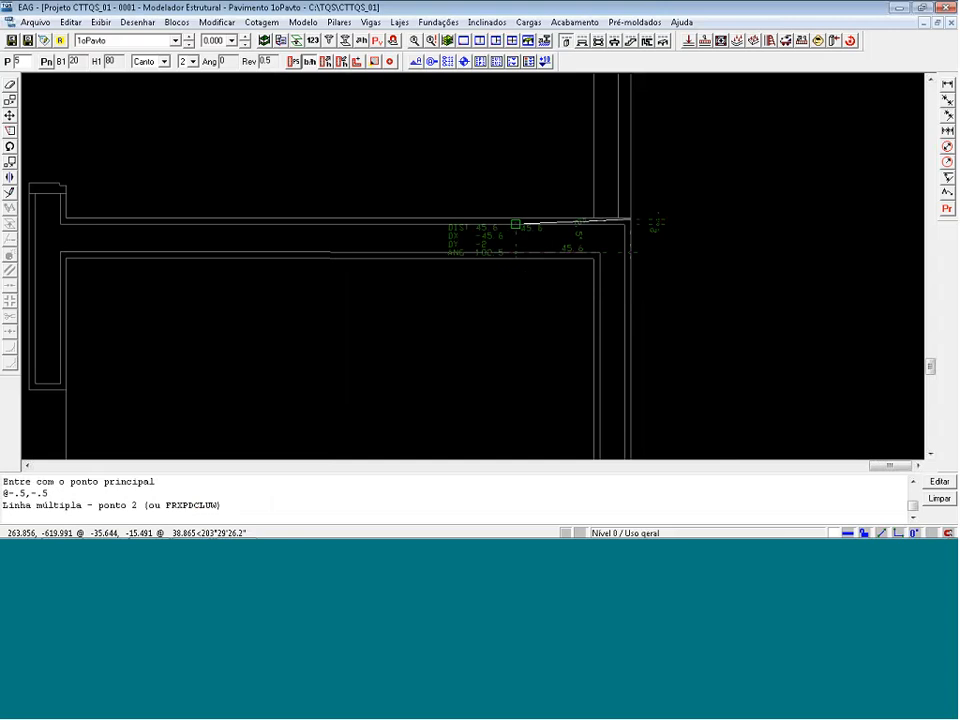
- With orthogonal mode on, draw the section's top edge to .5 cm inside the wall's left end and its end edge 14 cm down
{"action": "key", "text": "F8"}
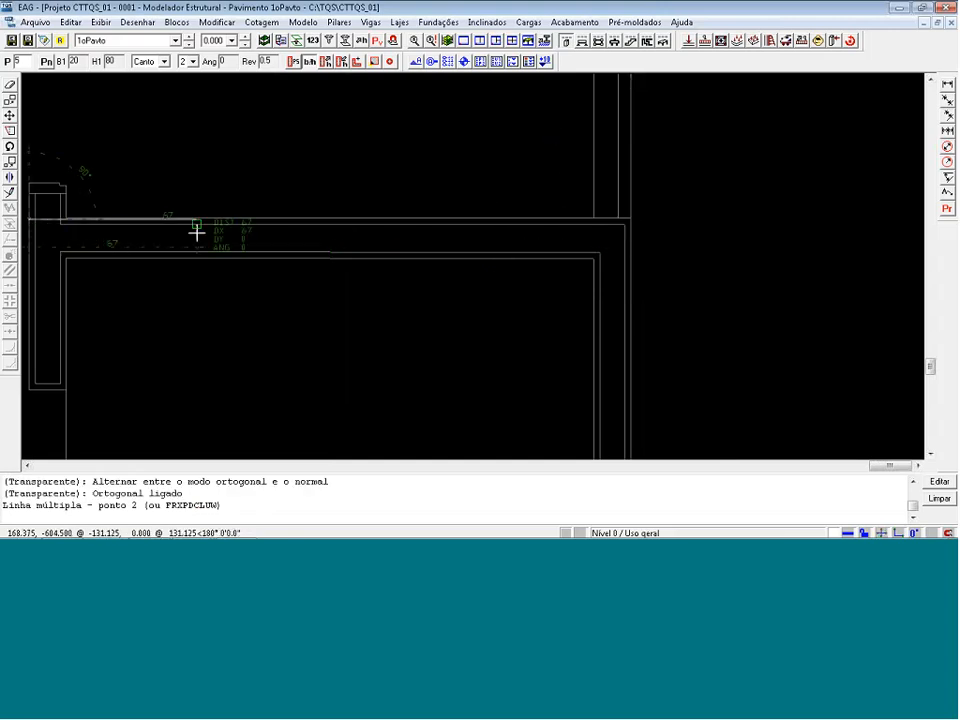
{"action": "type", "text": "a"}
{"action": "type", "text": ".5"}
{"action": "key", "text": "Return"}
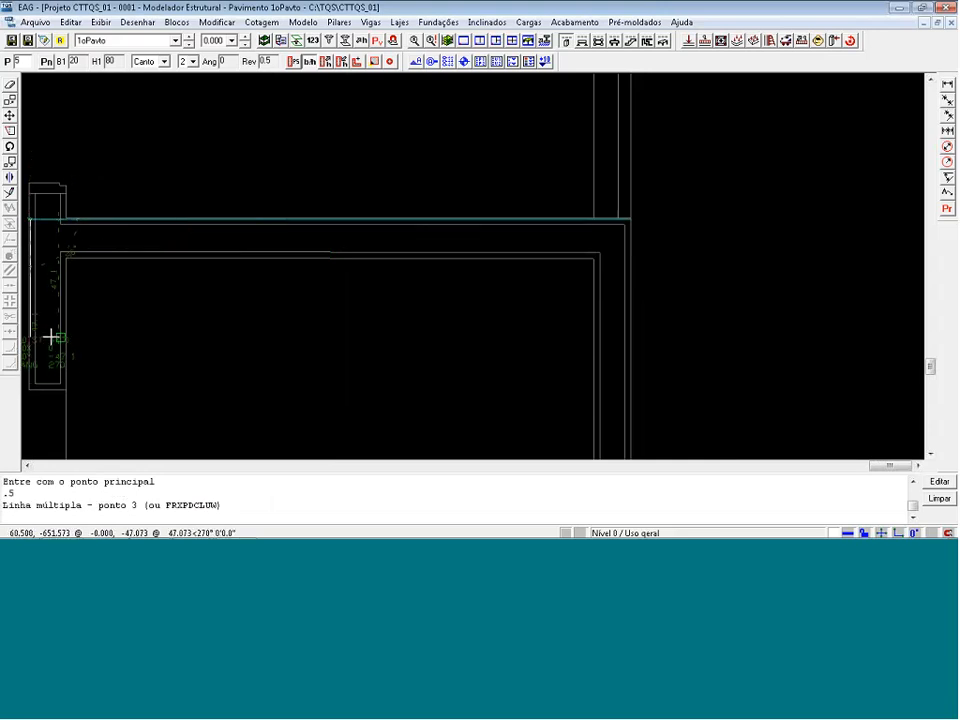
{"action": "type", "text": "14"}
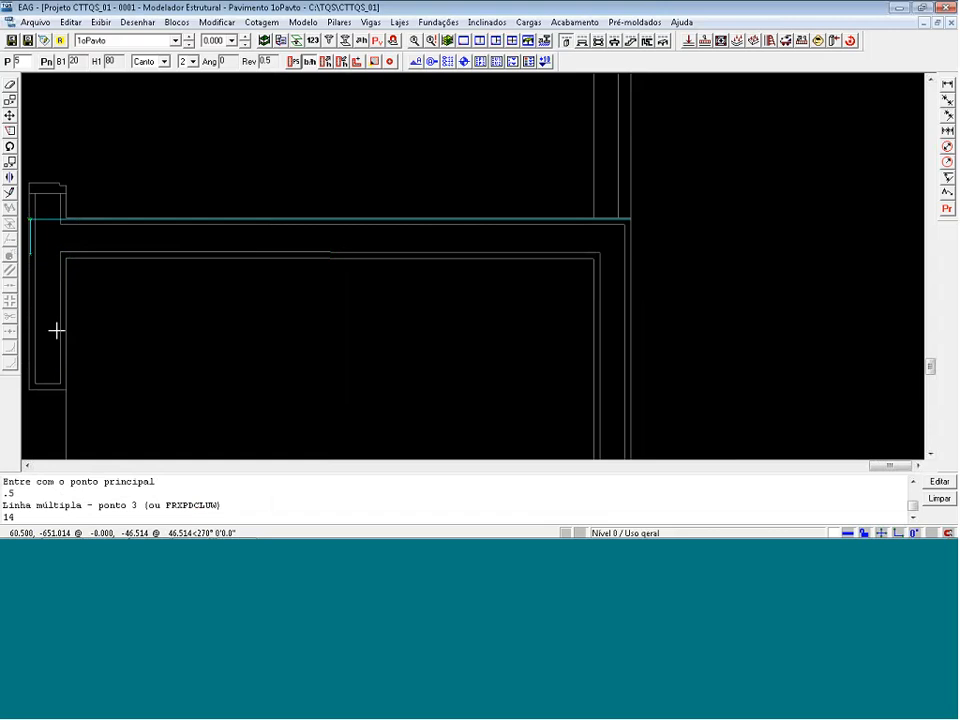
{"action": "key", "text": "Return"}
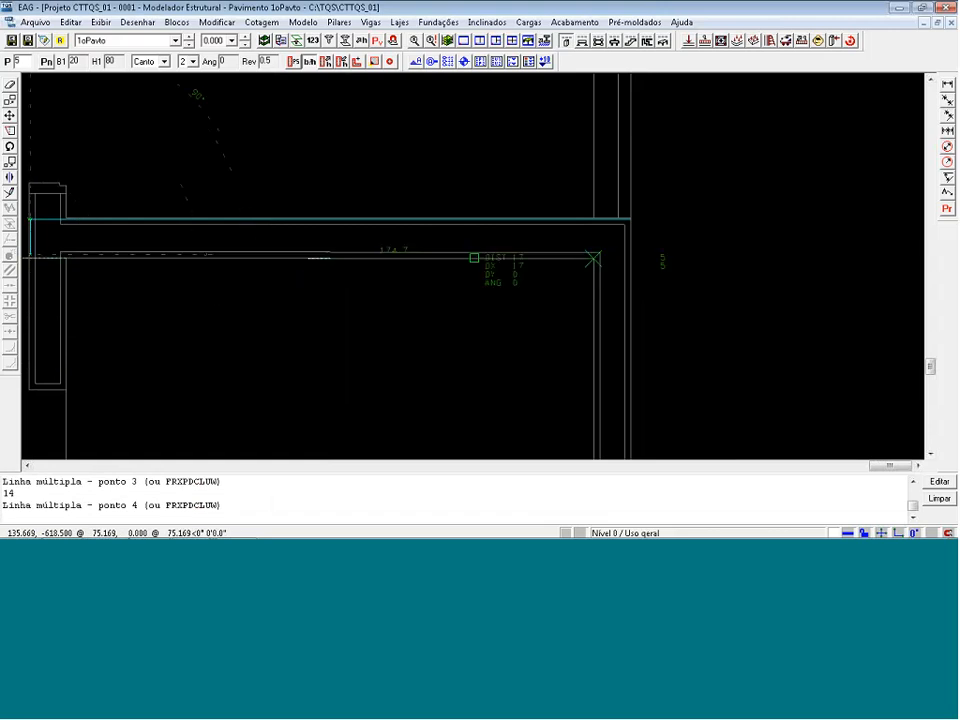
- Draw the section's lower horizontal edge rightward to a point .5 cm past the inner upper-right corner of the POÇO walls
{"action": "key", "text": "a"}
{"action": "left_click", "coordinate": [594, 262]}
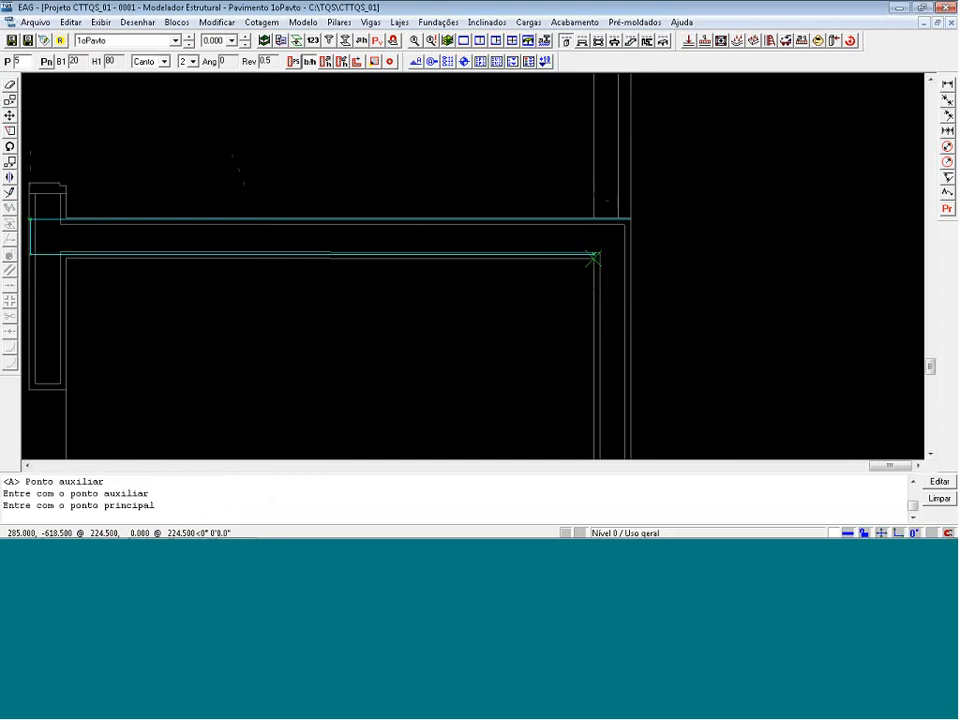
{"action": "type", "text": ".5"}
{"action": "key", "text": "Return"}
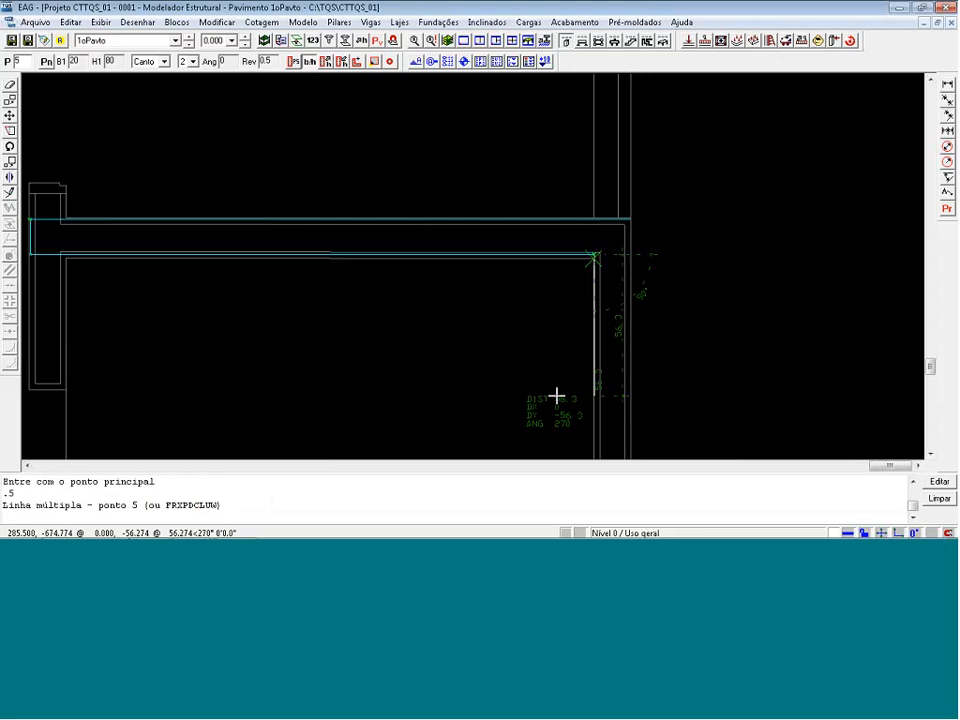
- Continue from the outline's first point with a 60 cm downward edge, return to .5 cm past the inner wall face, and close the section
{"action": "key", "text": "F2"}
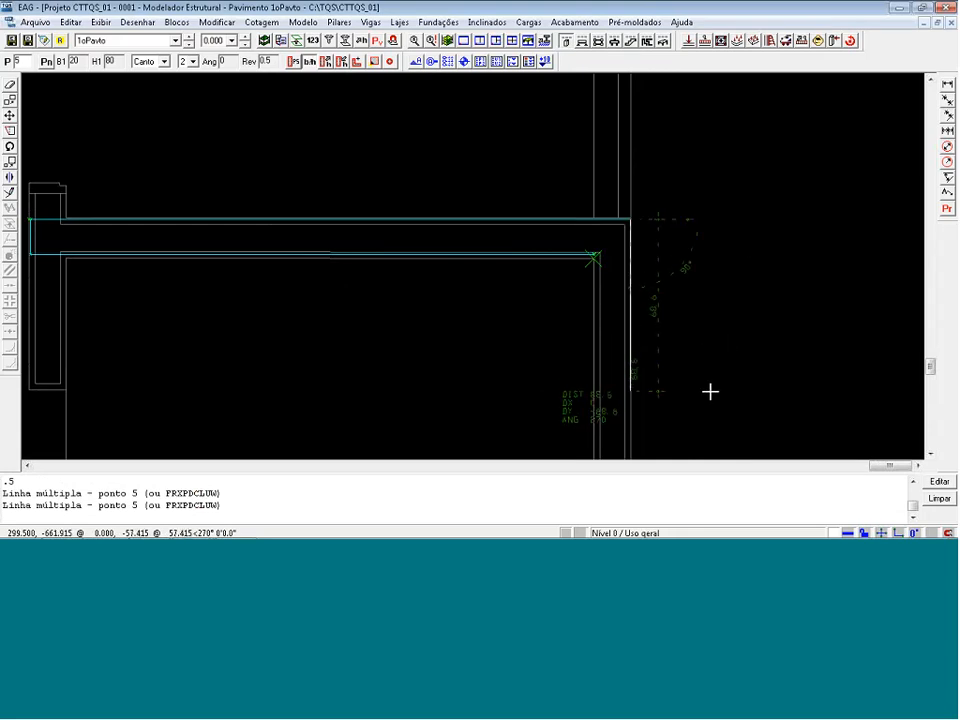
{"action": "type", "text": "60"}
{"action": "key", "text": "Return"}
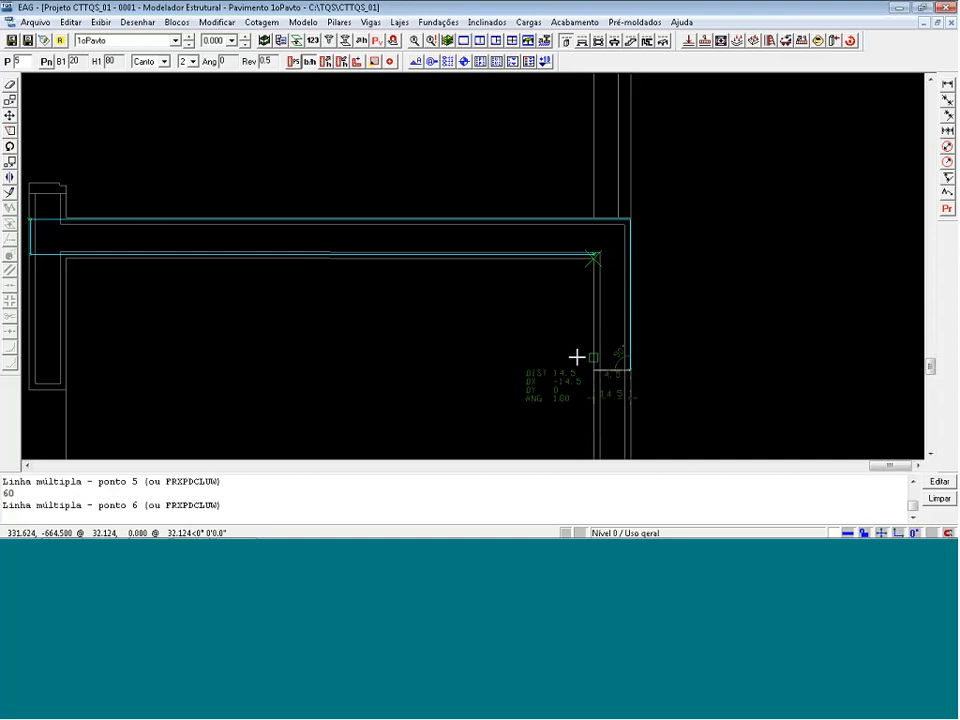
{"action": "type", "text": "auxiliar"}
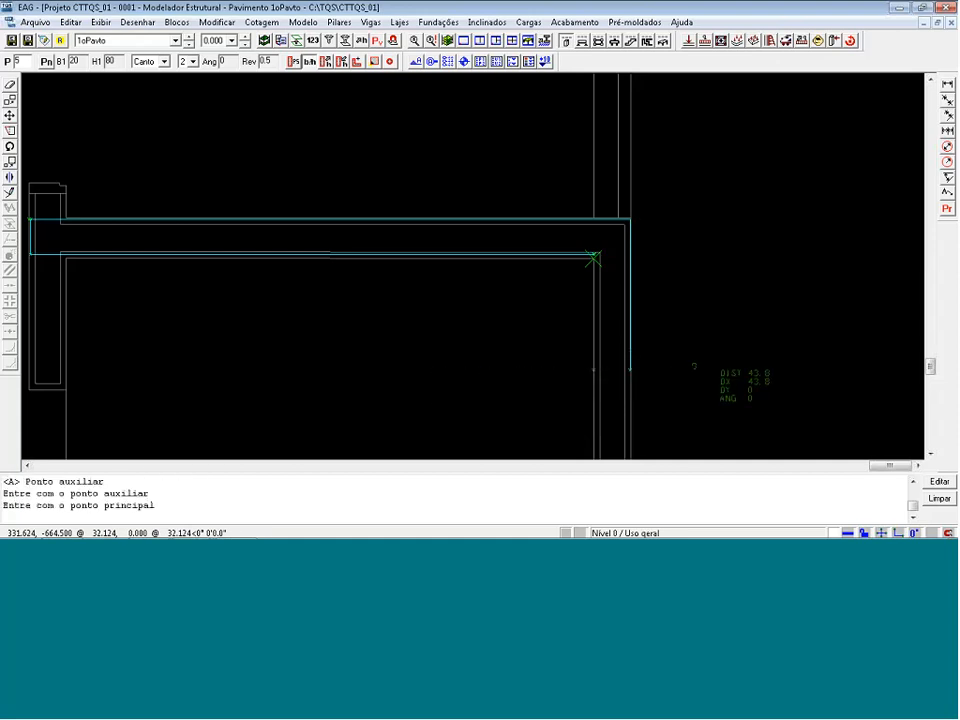
{"action": "type", "text": ".5"}
{"action": "key", "text": "Return"}
{"action": "scroll", "coordinate": [620, 259], "scroll_direction": "up", "scroll_amount": 3}
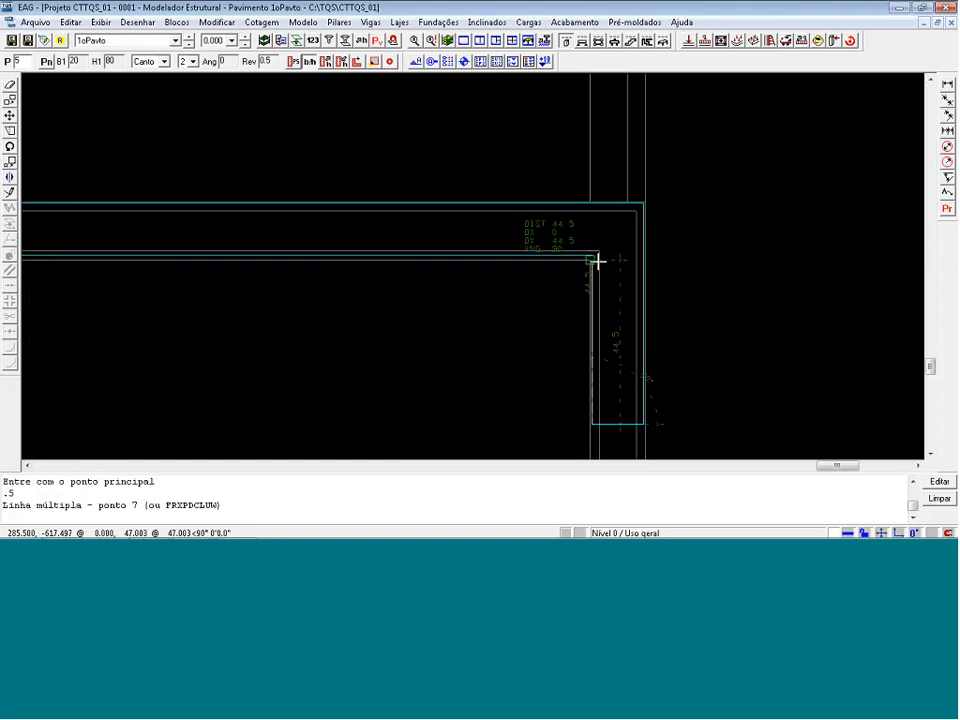
{"action": "key", "text": "Return"}
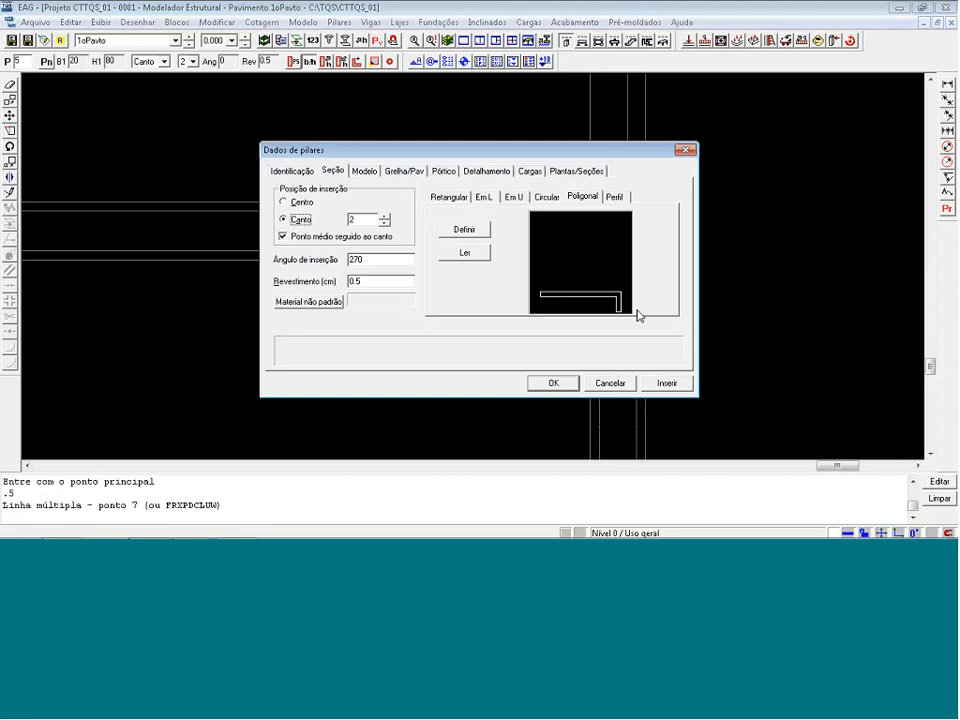
- Start inserting the polygonal column and rotate it so its long leg runs horizontally like the upper POÇO wall
{"action": "left_click", "coordinate": [668, 384]}
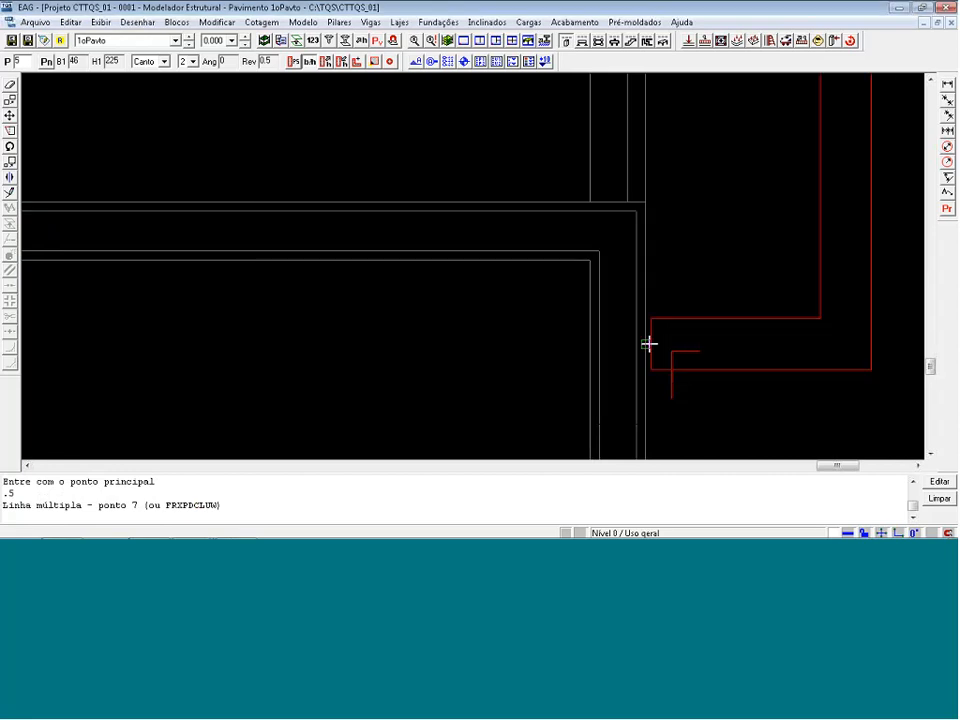
{"action": "key", "text": "F4"}
{"action": "key", "text": "F4"}
{"action": "scroll", "coordinate": [733, 278], "scroll_direction": "down", "scroll_amount": 2}
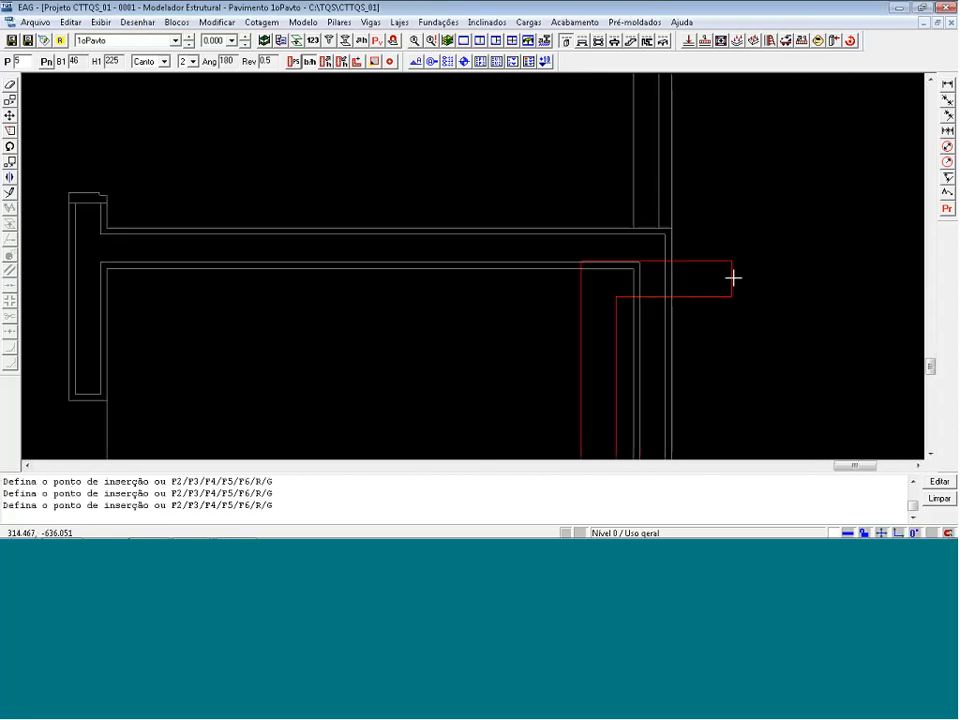
{"action": "scroll", "coordinate": [733, 270], "scroll_direction": "down", "scroll_amount": 1}
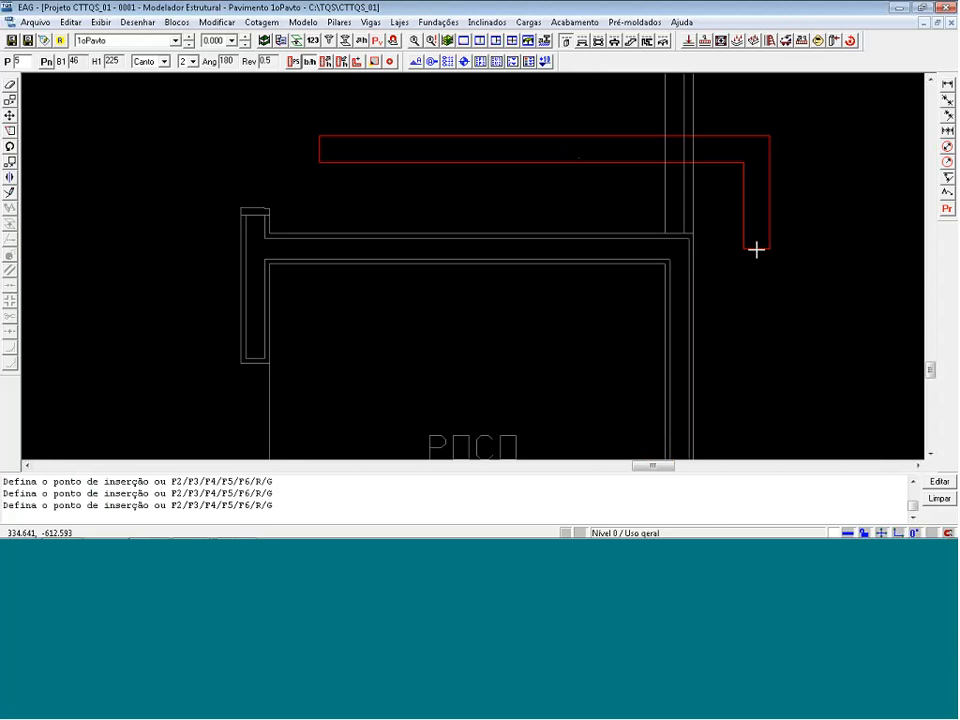
- Place the L-shaped pillar P5 on the upper outer corner of the POÇO walls
{"action": "left_click", "coordinate": [697, 237]}
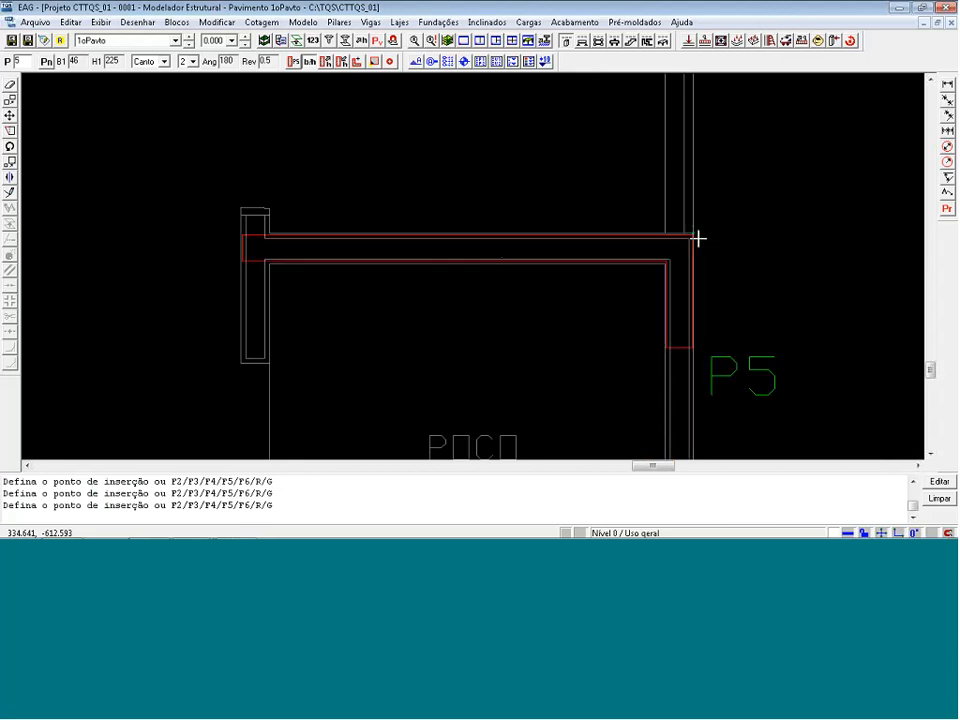
{"action": "scroll", "coordinate": [627, 215], "scroll_direction": "down", "scroll_amount": 2}
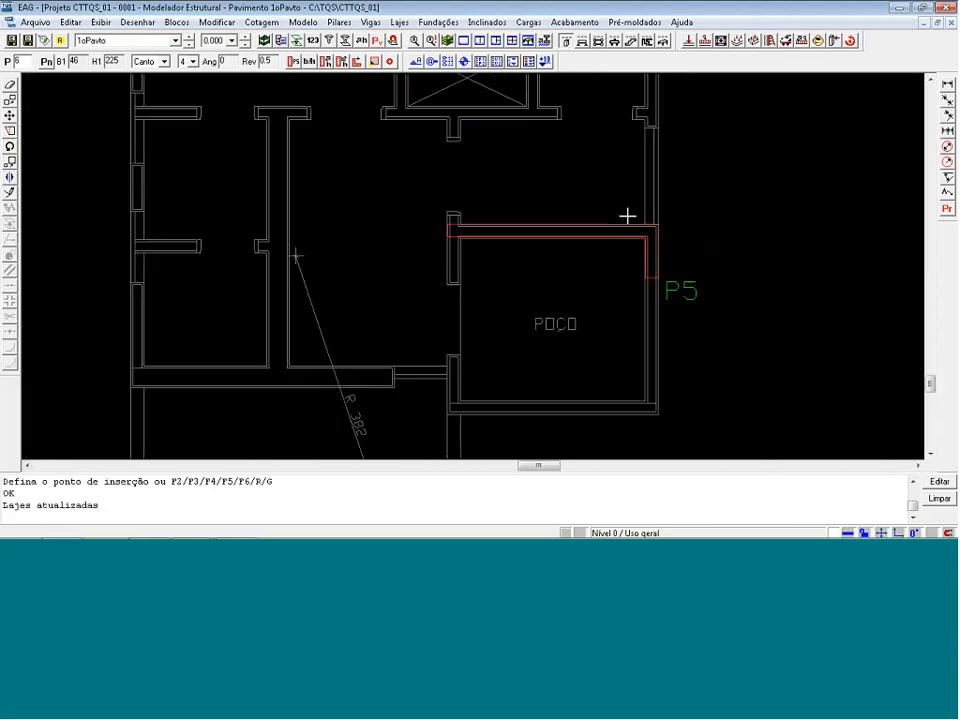
{"action": "scroll", "coordinate": [627, 215], "scroll_direction": "down", "scroll_amount": 1}
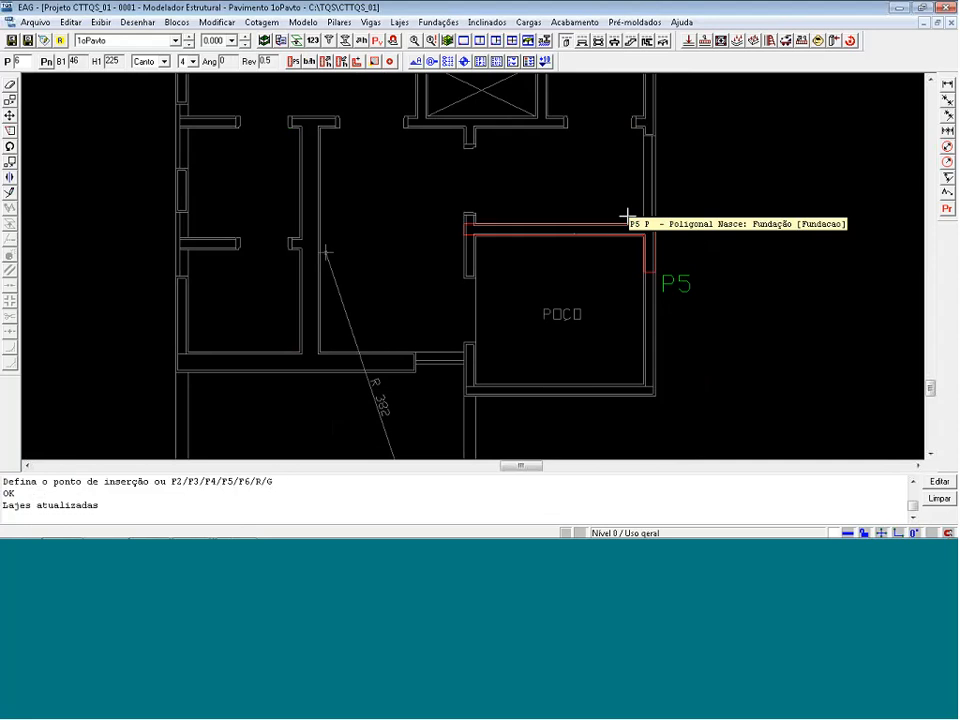
{"action": "scroll", "coordinate": [617, 226], "scroll_direction": "down", "scroll_amount": 10}
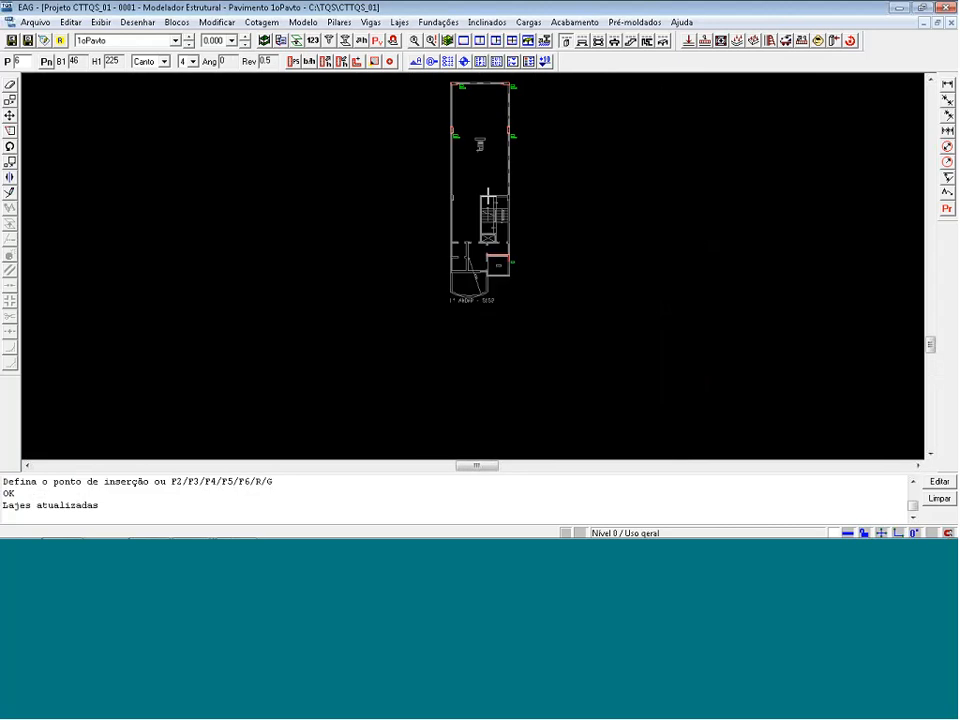
{"action": "scroll", "coordinate": [488, 76], "scroll_direction": "up", "scroll_amount": 3}
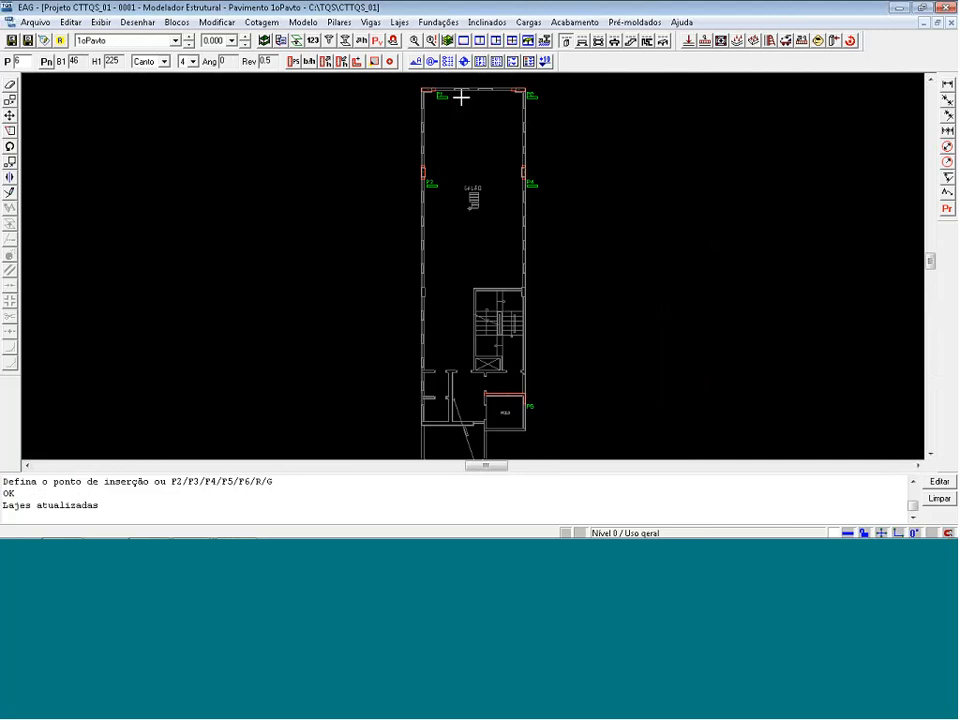
{"action": "scroll", "coordinate": [522, 428], "scroll_direction": "up", "scroll_amount": 2}
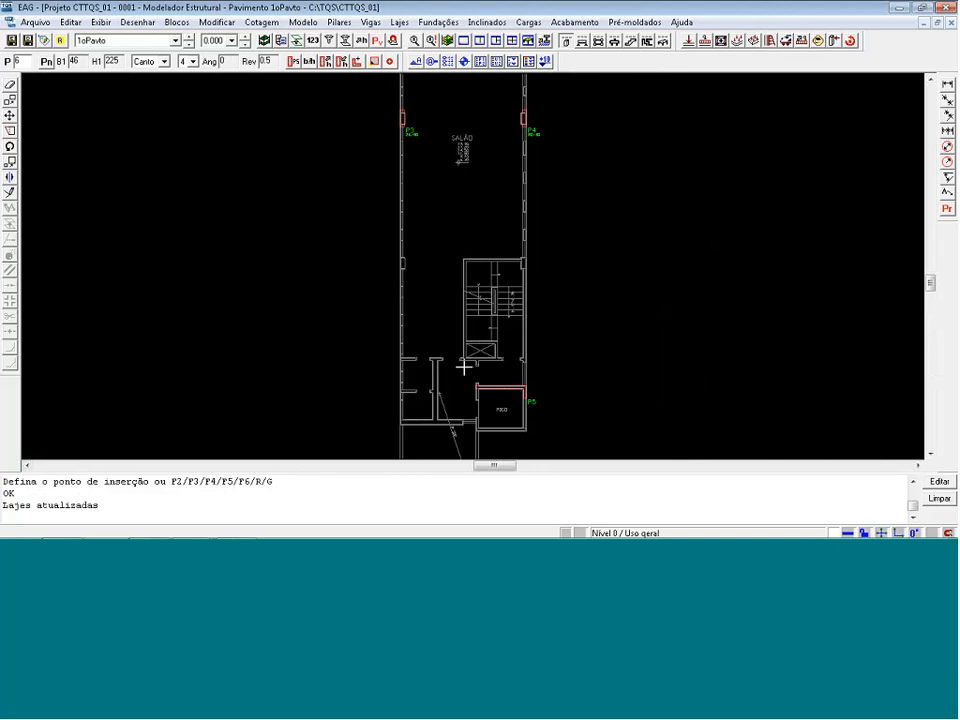
{"action": "scroll", "coordinate": [390, 361], "scroll_direction": "down", "scroll_amount": 1}
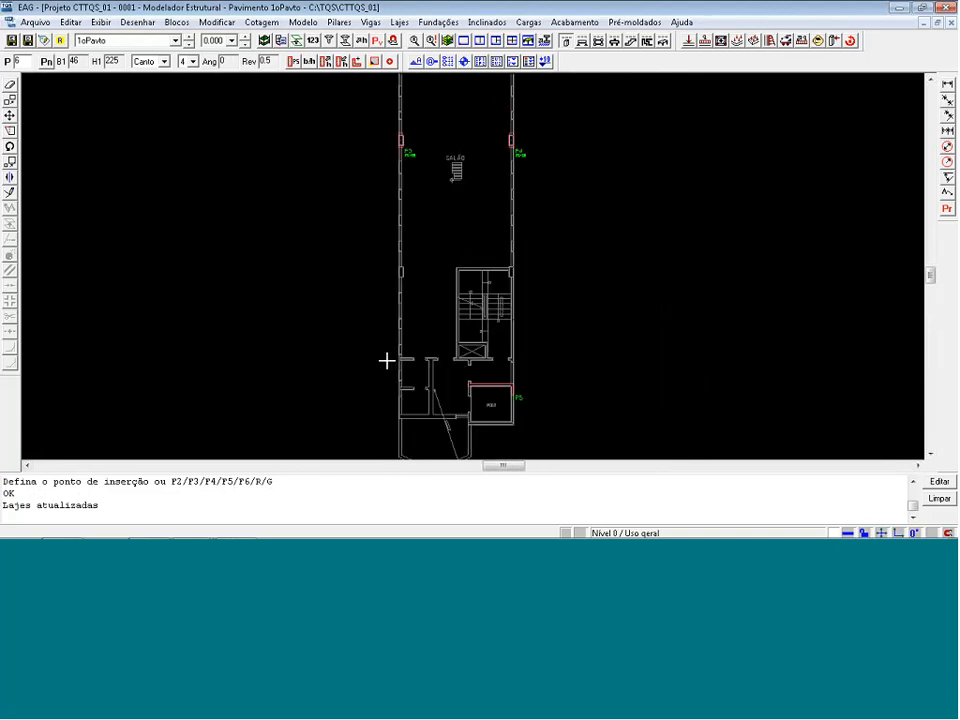
{"action": "scroll", "coordinate": [386, 361], "scroll_direction": "down", "scroll_amount": 1}
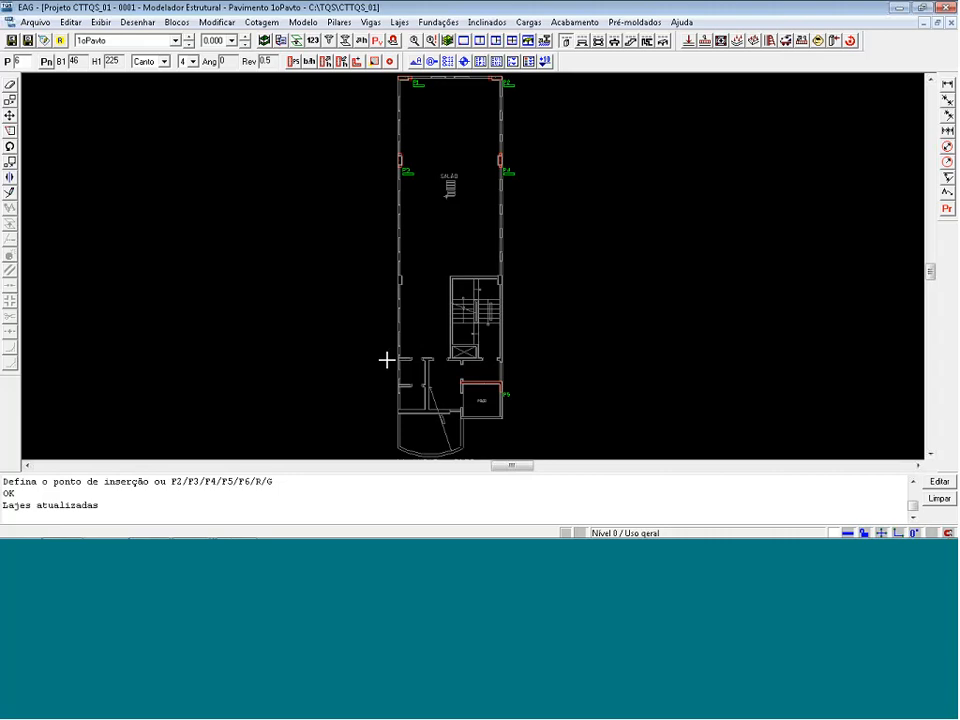
- Close the 1oPavto model saving its changes, and select the 1oAndar floor of building CTTQS_02-VigLajCar
{"action": "left_click", "coordinate": [946, 7]}
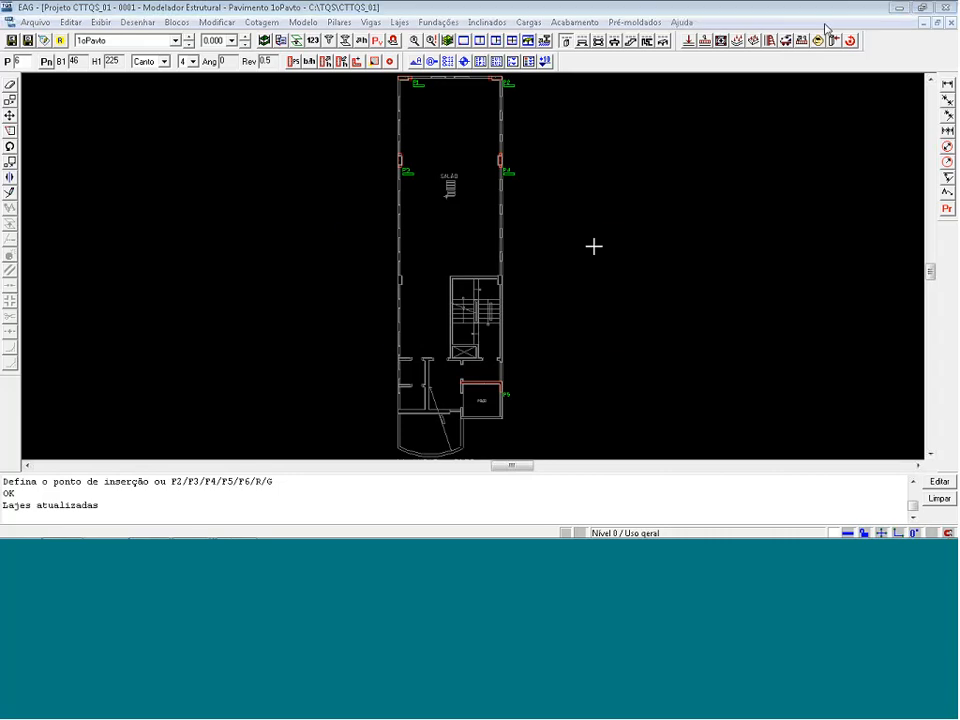
{"action": "left_click", "coordinate": [473, 329]}
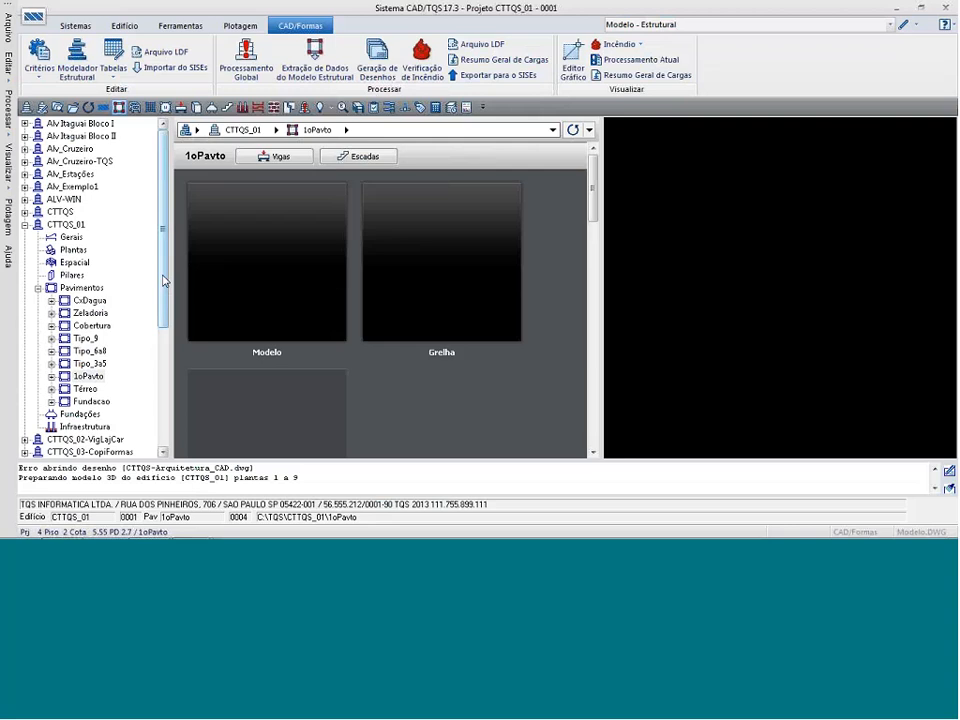
{"action": "left_click_drag", "start_coordinate": [164, 275], "coordinate": [168, 312]}
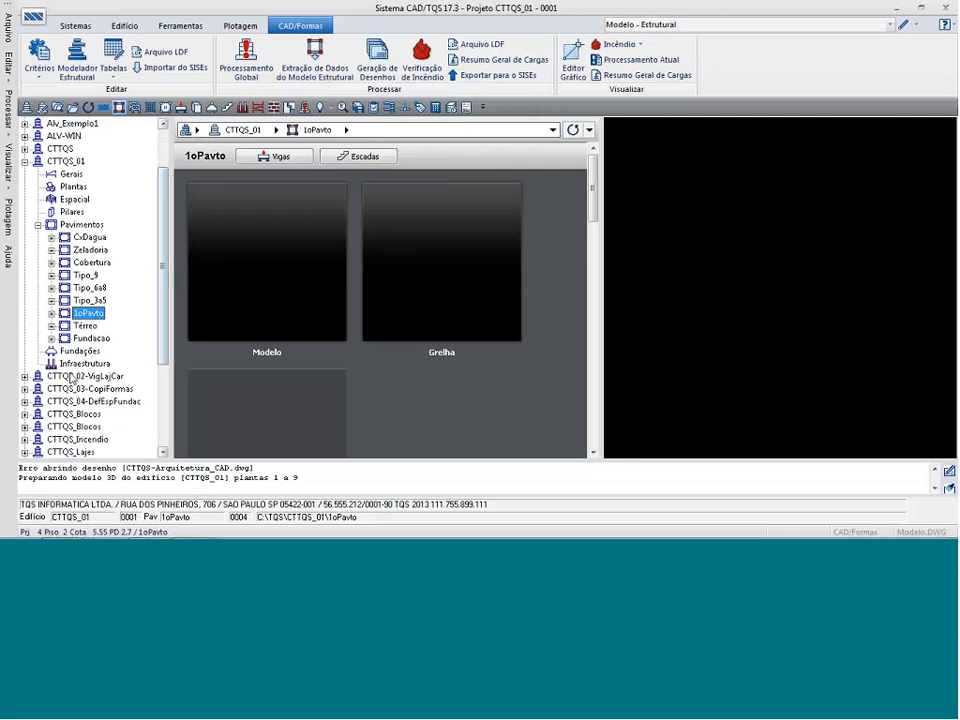
{"action": "left_click", "coordinate": [24, 376]}
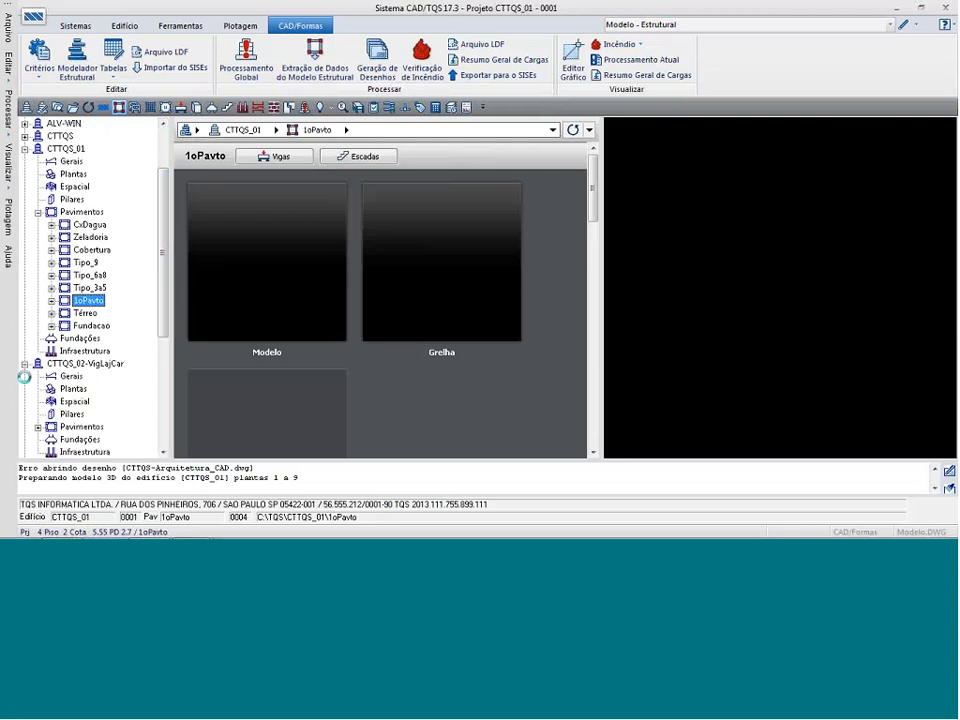
{"action": "left_click", "coordinate": [38, 426]}
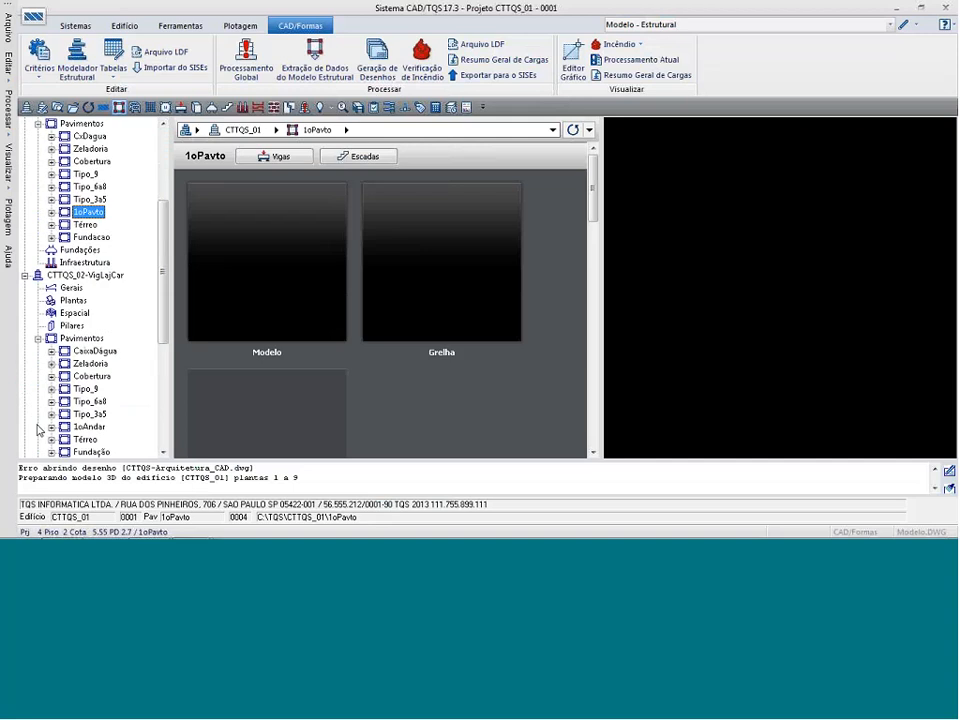
{"action": "left_click", "coordinate": [89, 427]}
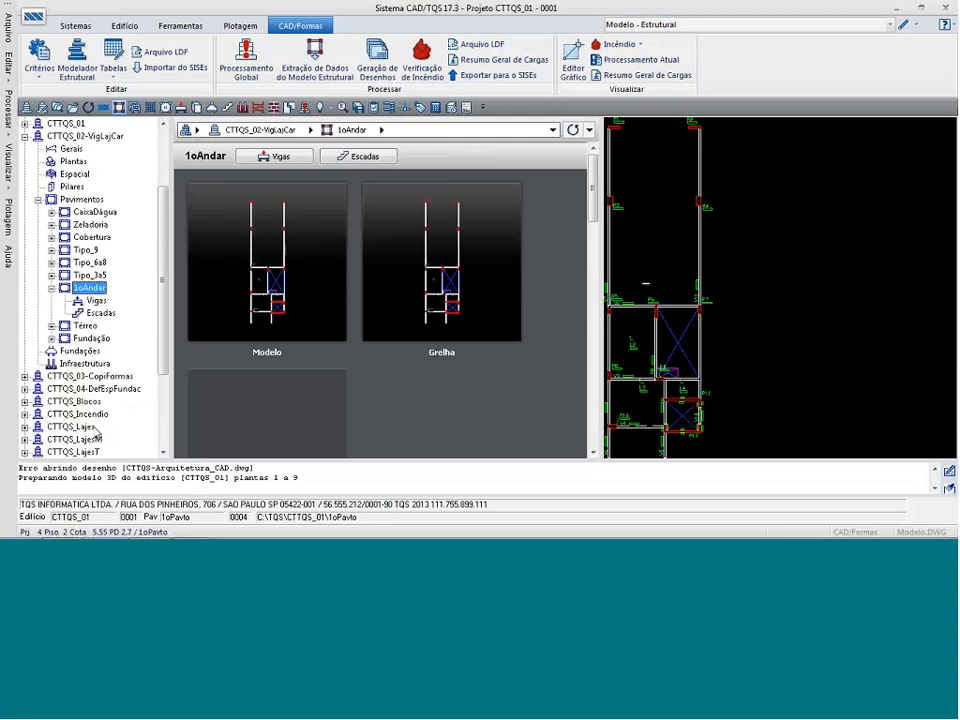
{"action": "double_click", "coordinate": [762, 226]}
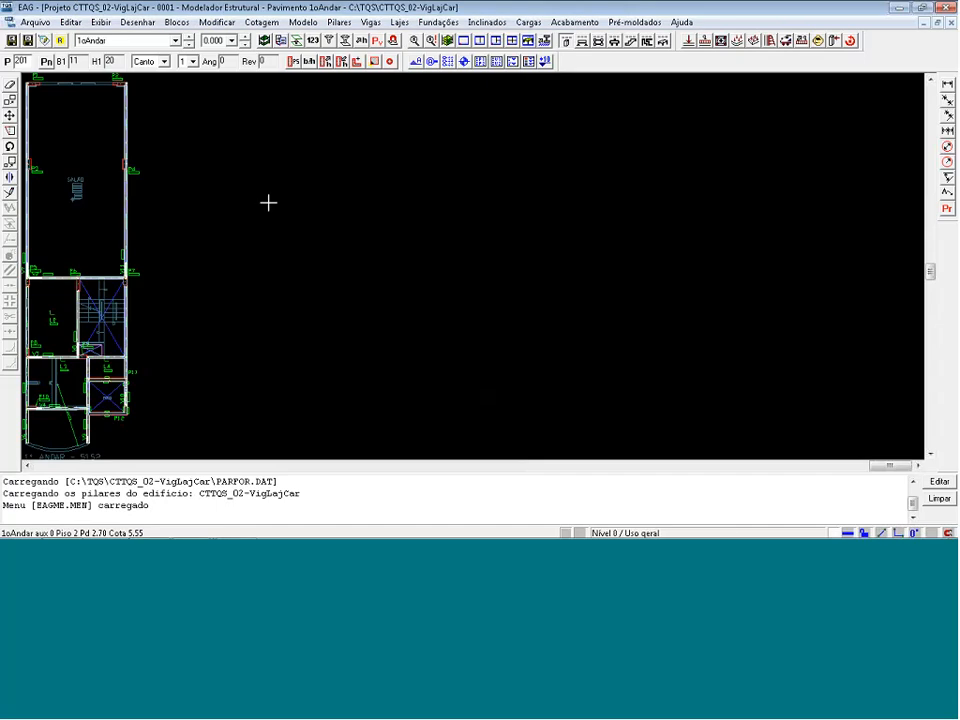
{"action": "key", "text": "F8"}
{"action": "left_click", "coordinate": [5, 69]}
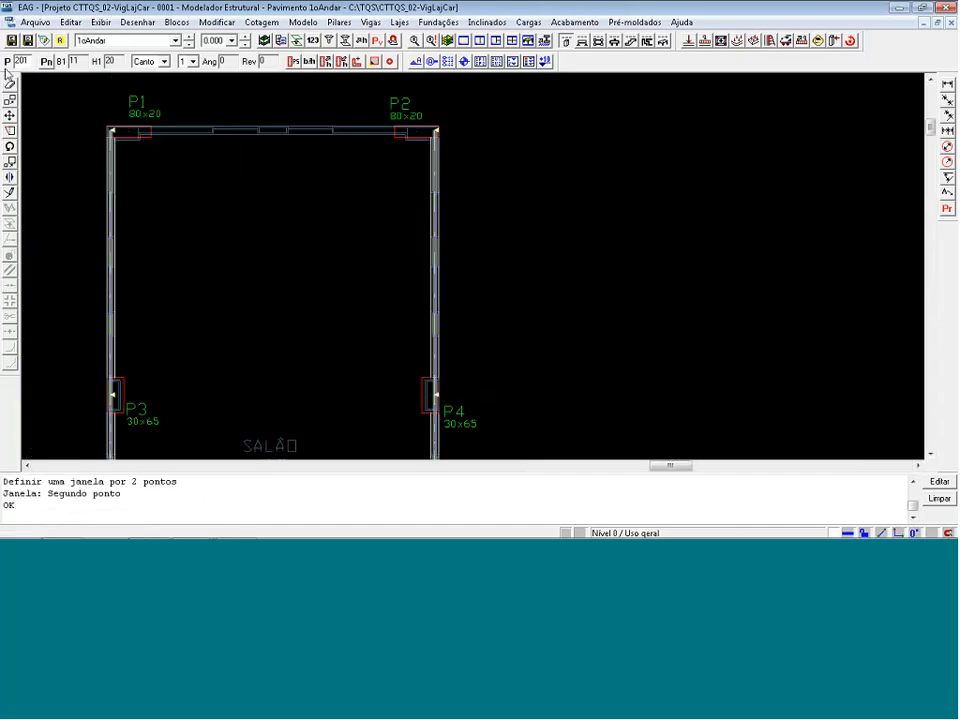
{"action": "left_click", "coordinate": [945, 7]}
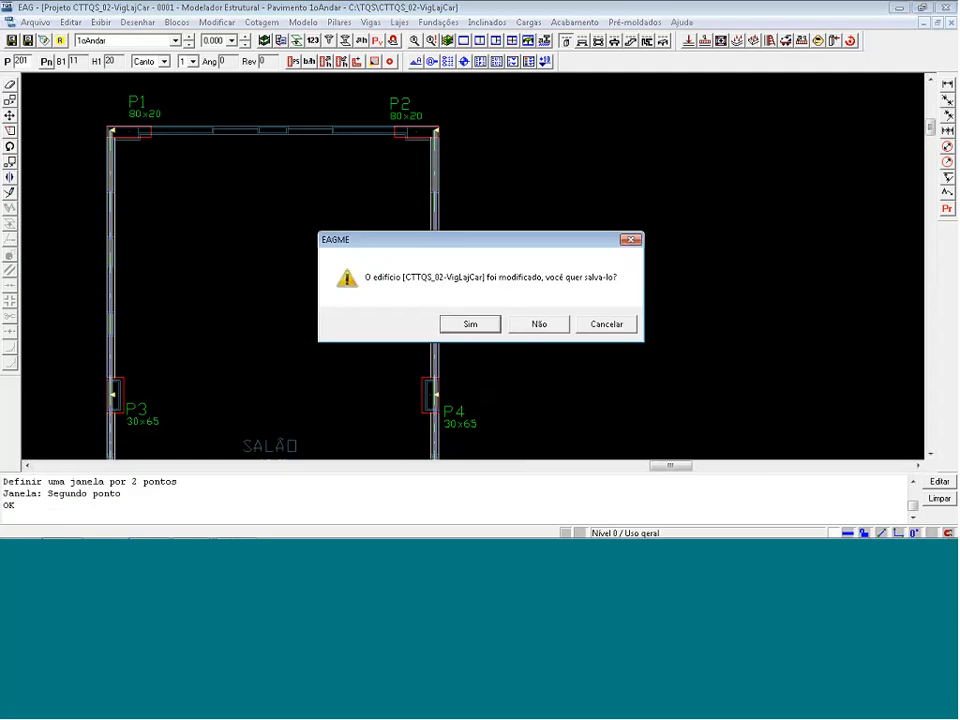
{"action": "left_click", "coordinate": [552, 326]}
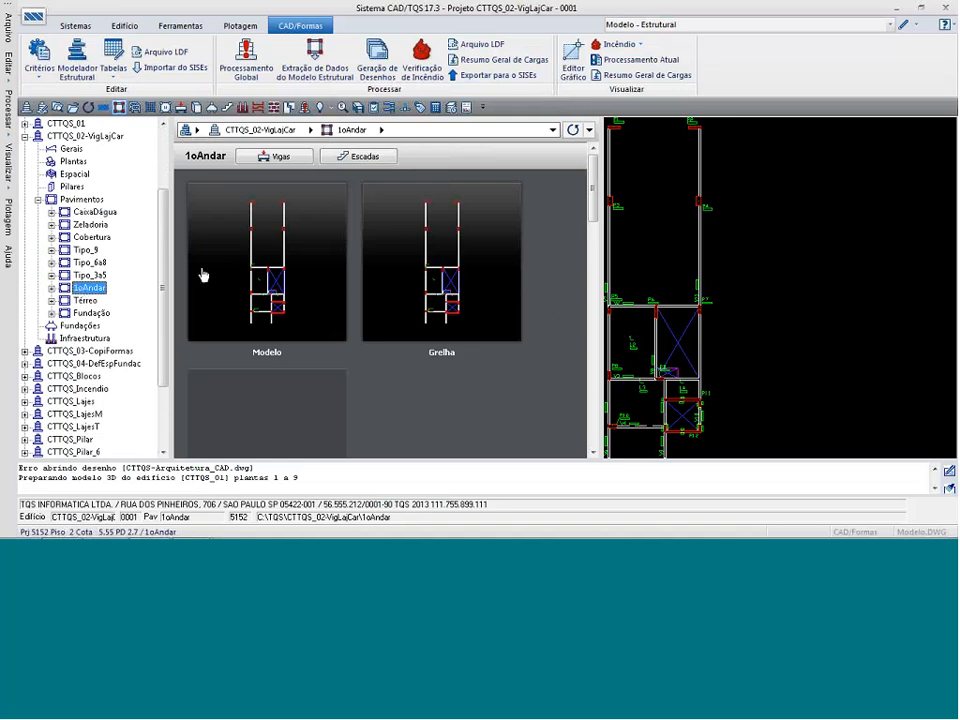
{"action": "right_click", "coordinate": [247, 269]}
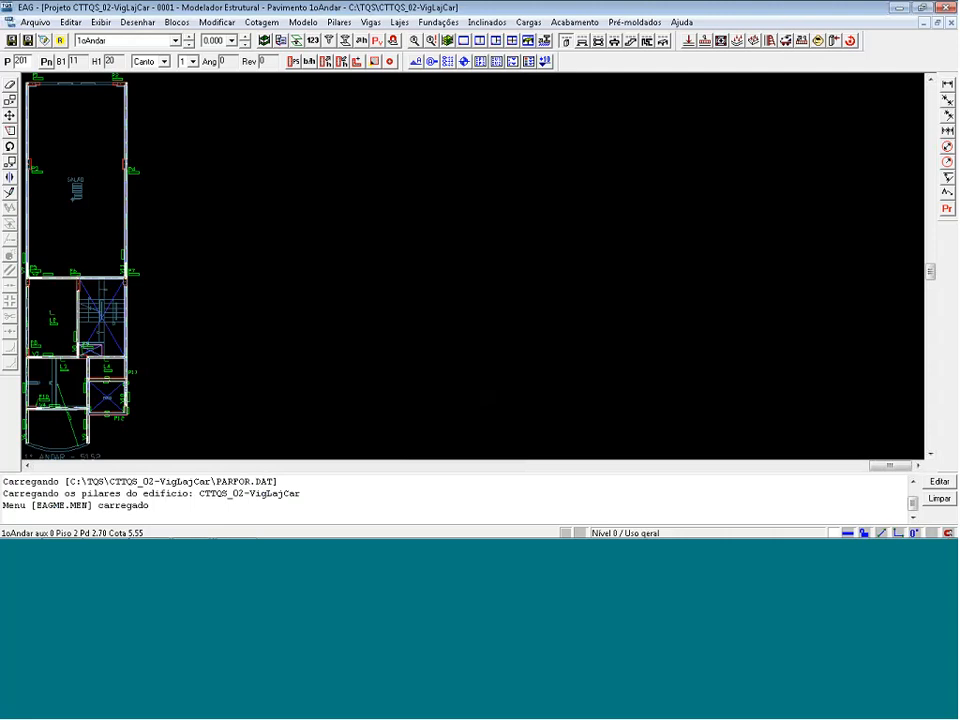
{"action": "left_click", "coordinate": [945, 7]}
{"action": "left_click", "coordinate": [545, 324]}
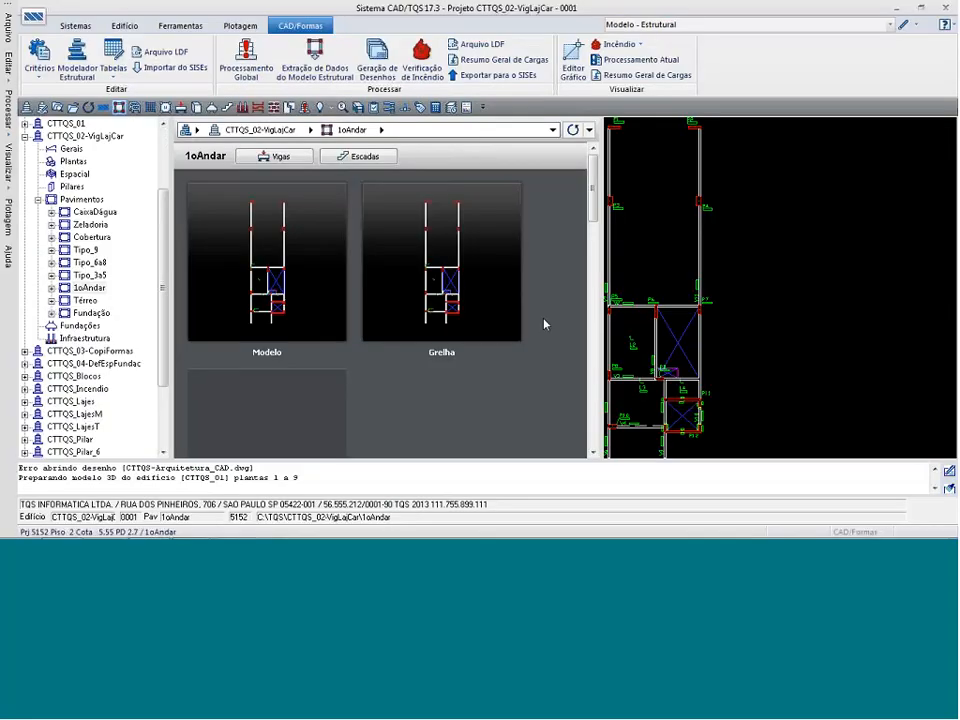
- Open the 1oAndar floor of CTTQS_02-VigLajCar in the structural modeler
{"action": "left_click", "coordinate": [903, 25]}
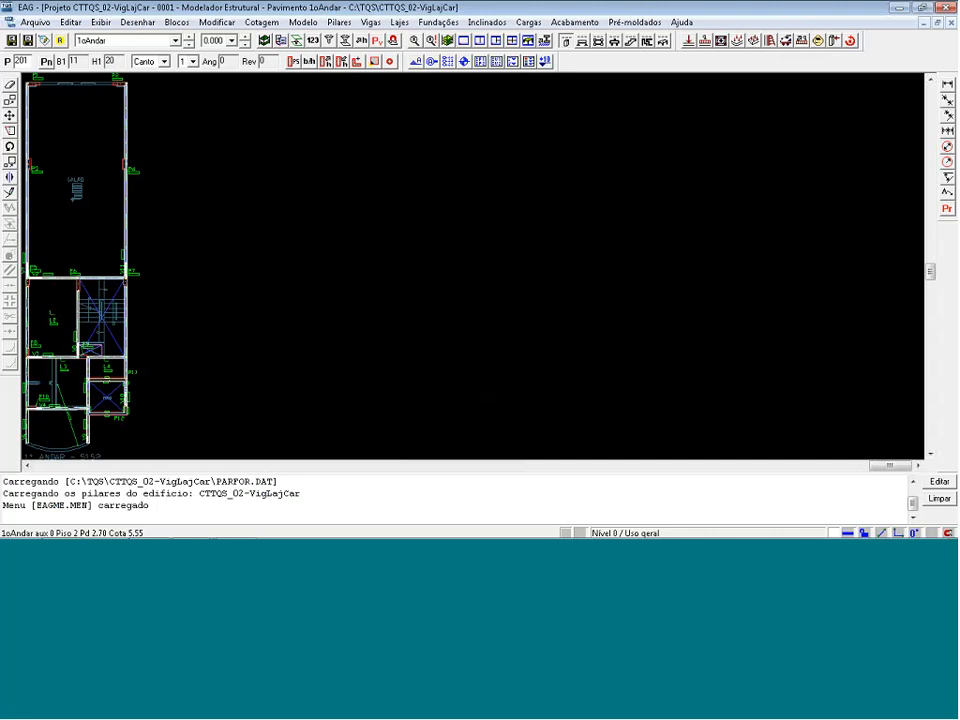
{"action": "key", "text": "F8"}
{"action": "left_click", "coordinate": [22, 75]}
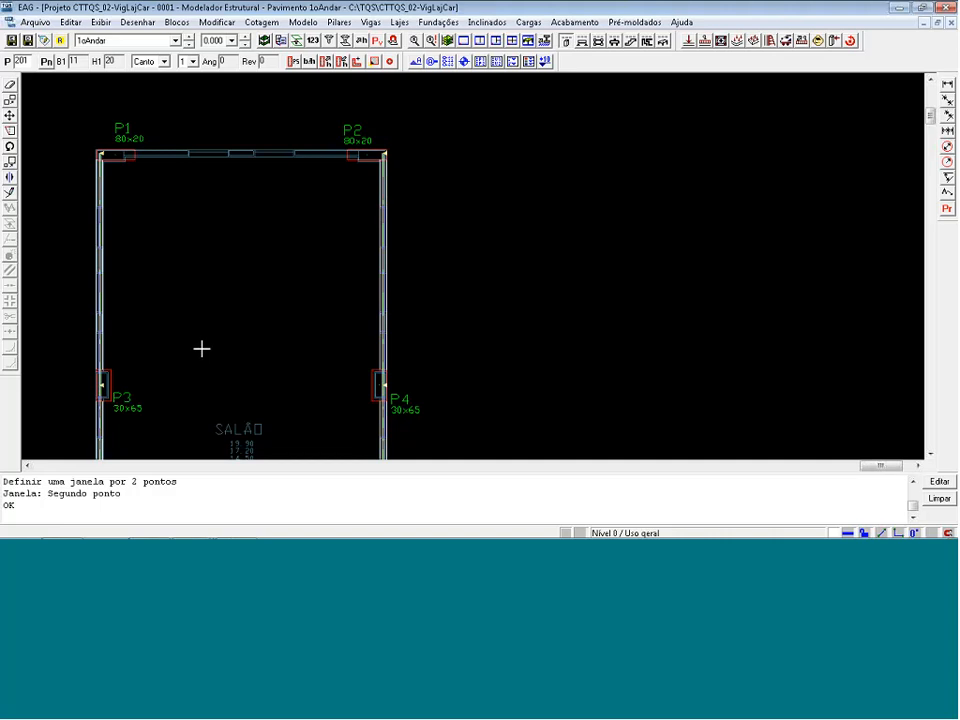
{"action": "scroll", "coordinate": [94, 79], "scroll_direction": "up", "scroll_amount": 3}
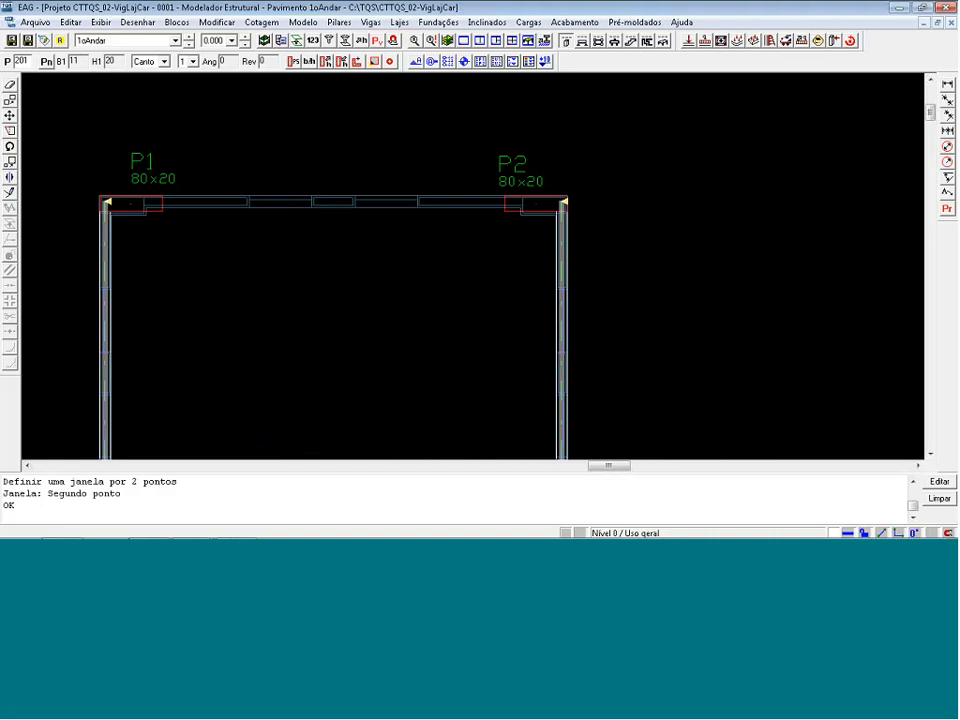
- Define the section for a new beam: width 14 cm, height 80 cm and DFS recess -65 cm
{"action": "left_click", "coordinate": [582, 41]}
{"action": "left_click", "coordinate": [234, 61]}
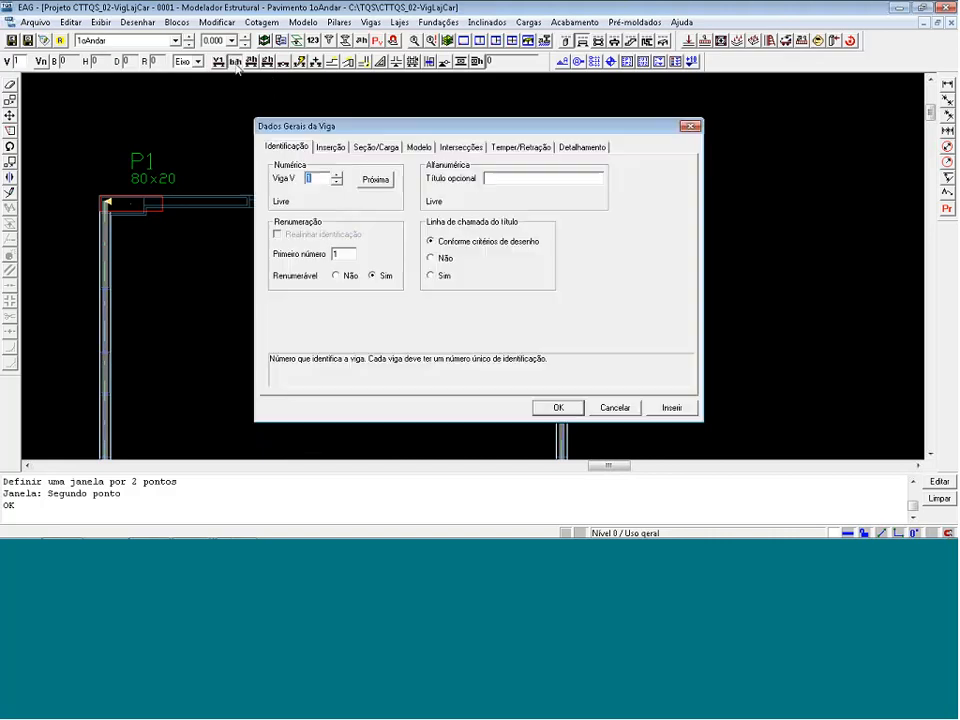
{"action": "left_click", "coordinate": [374, 147]}
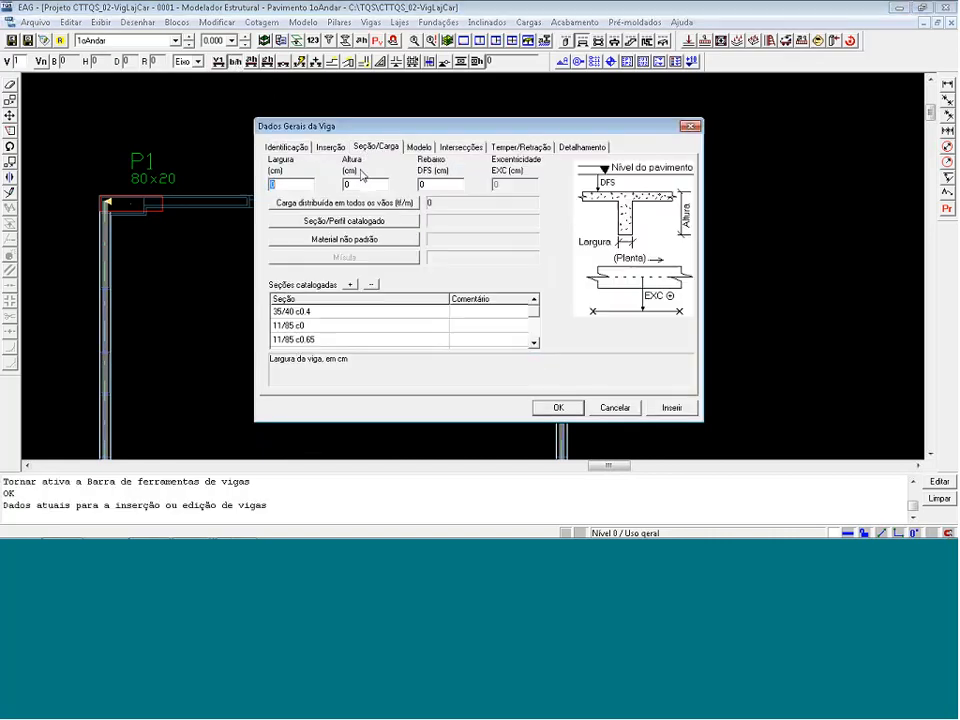
{"action": "type", "text": "1"}
{"action": "key", "text": "Tab"}
{"action": "type", "text": "4"}
{"action": "key", "text": "Tab"}
{"action": "type", "text": "80"}
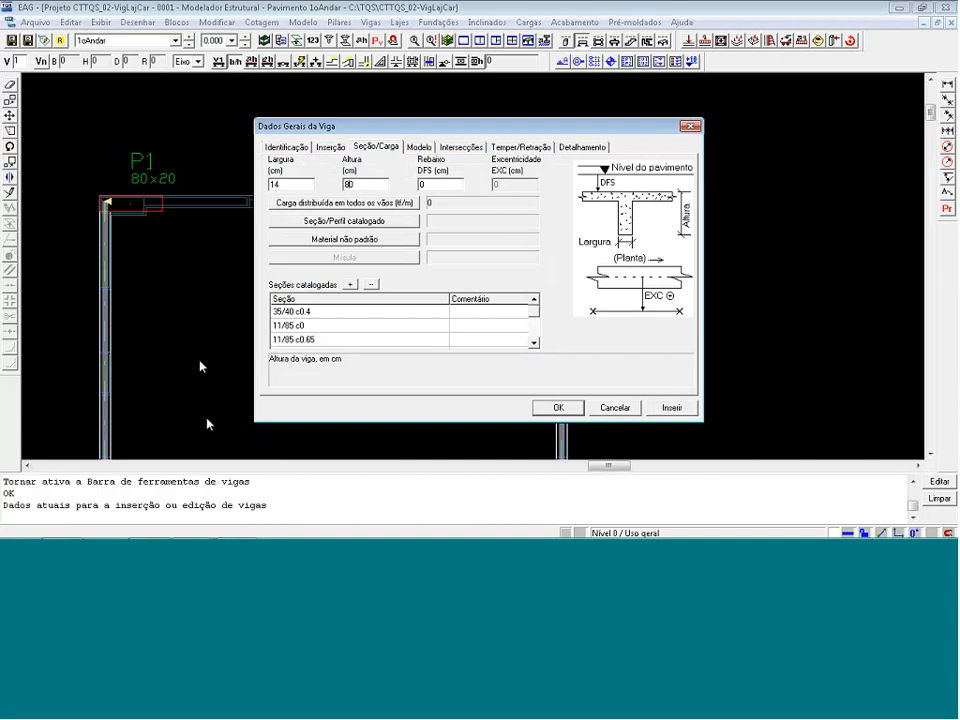
{"action": "double_click", "coordinate": [440, 184]}
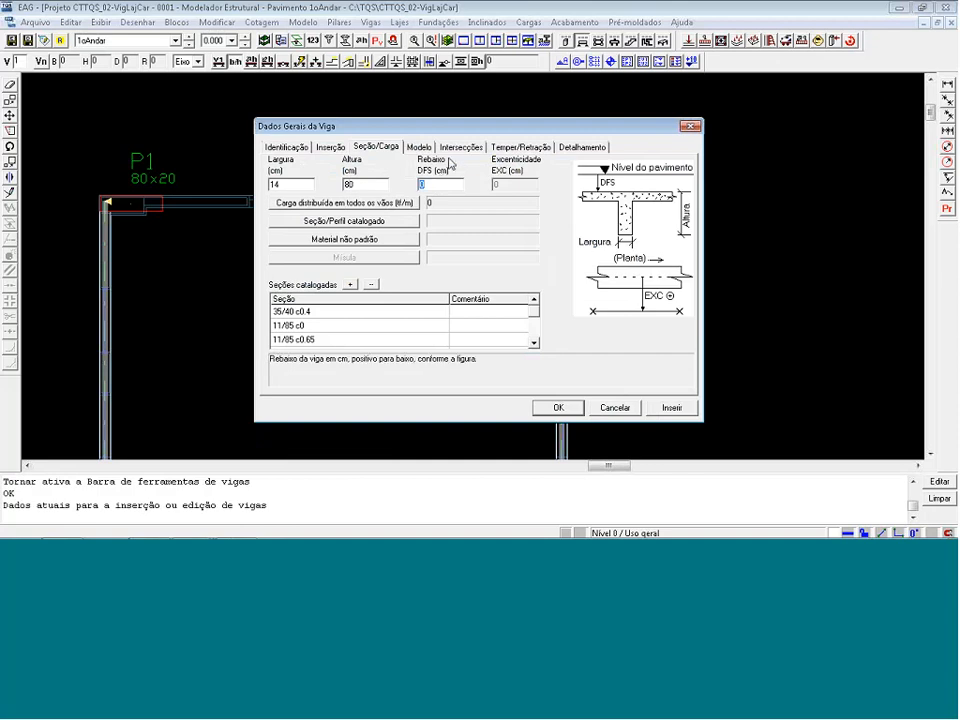
{"action": "type", "text": "-8"}
{"action": "type", "text": "5"}
- Assign the beam a distributed load on all spans using BLOCO14 masonry per unit area with a wall height of 1.9 m
{"action": "left_click", "coordinate": [375, 205]}
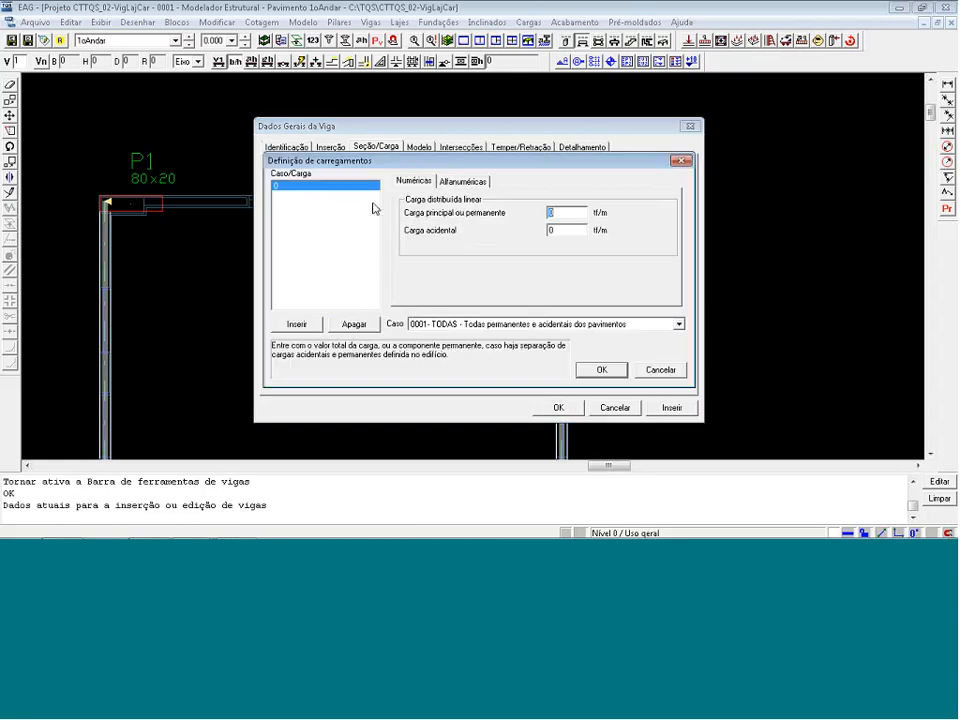
{"action": "left_click", "coordinate": [462, 181]}
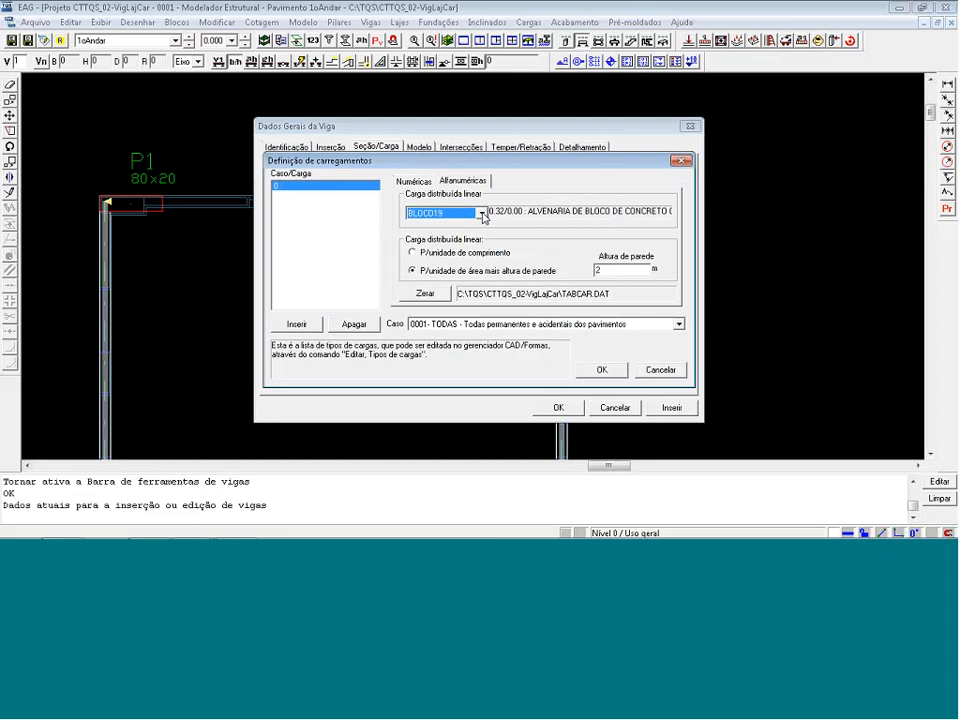
{"action": "left_click", "coordinate": [482, 213]}
{"action": "left_click", "coordinate": [478, 236]}
{"action": "left_click_drag", "start_coordinate": [611, 270], "coordinate": [585, 271]}
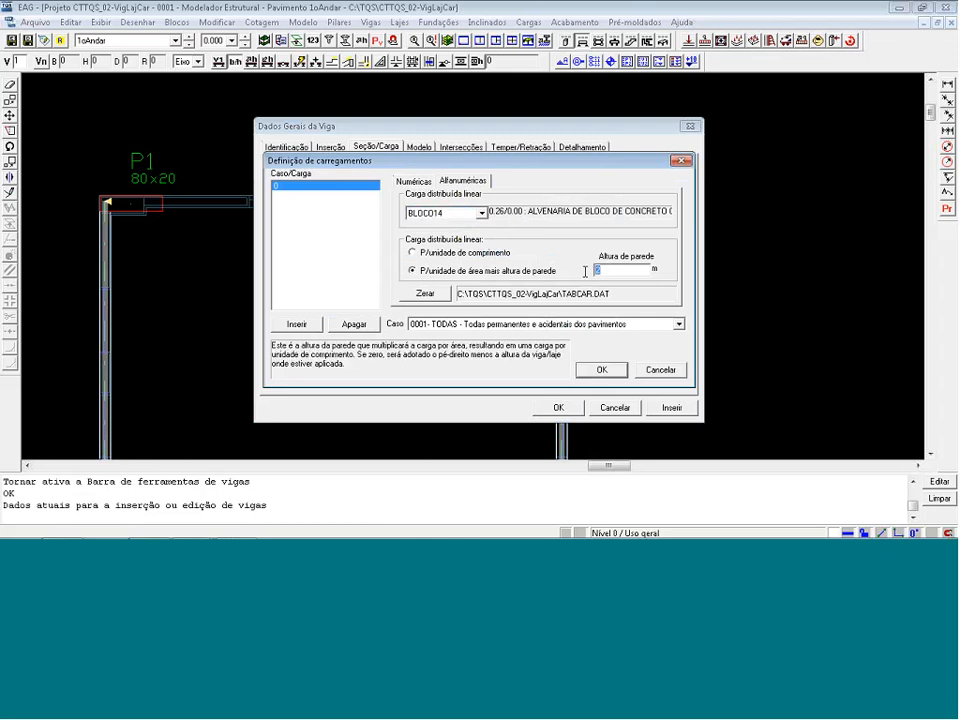
{"action": "type", "text": "1.9"}
{"action": "left_click", "coordinate": [601, 369]}
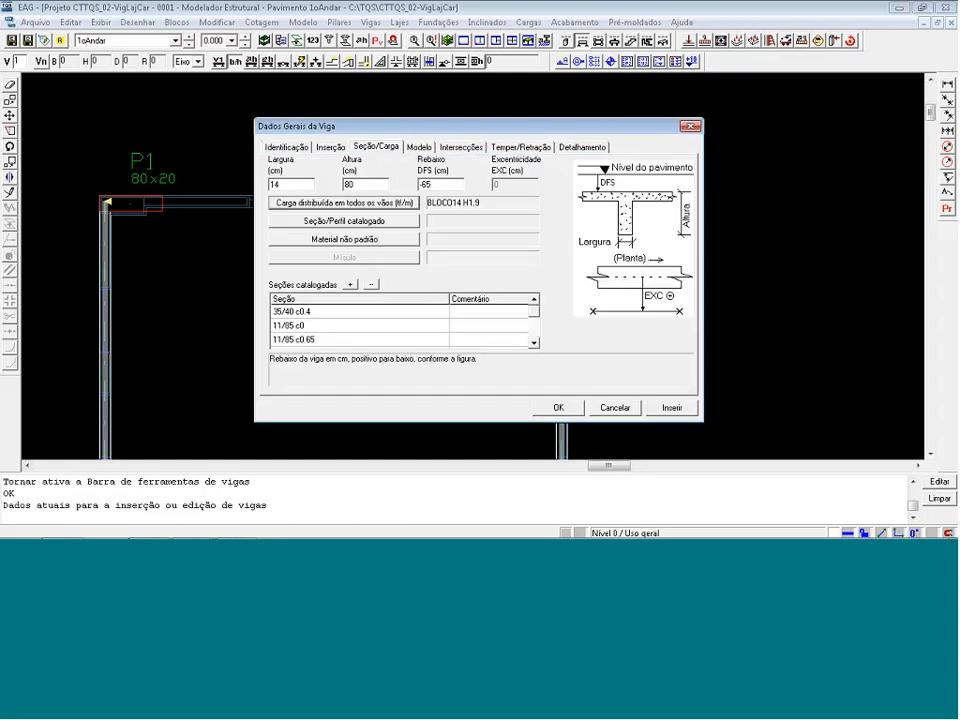
- Insert the 14/80 beam from pillar P1 to pillar P2 along the upper wall, with left alignment
{"action": "left_click", "coordinate": [672, 408]}
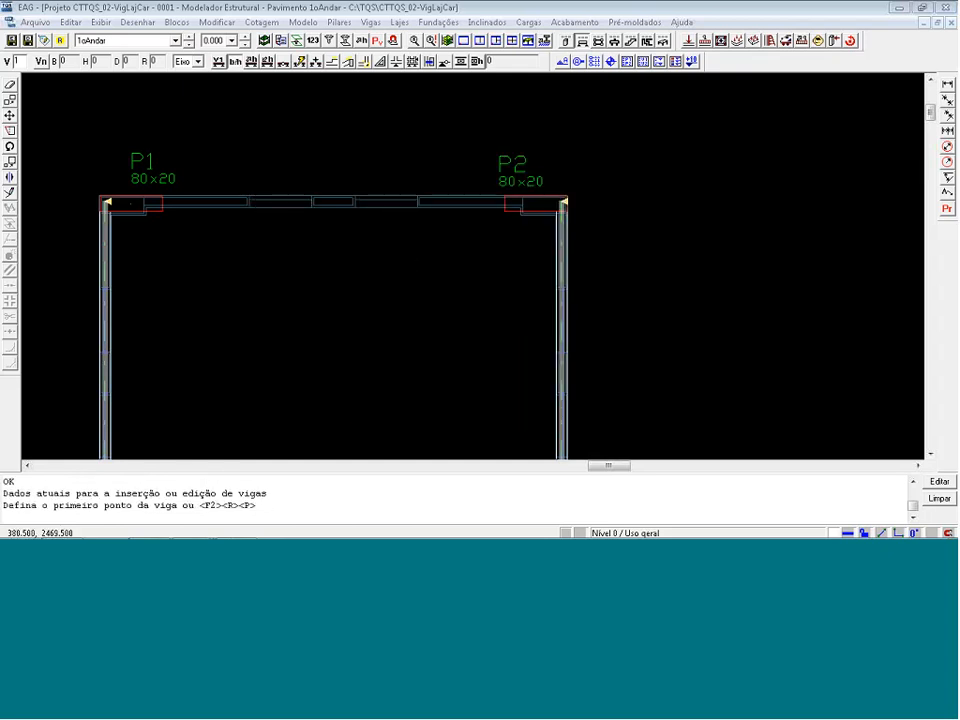
{"action": "left_click", "coordinate": [165, 194]}
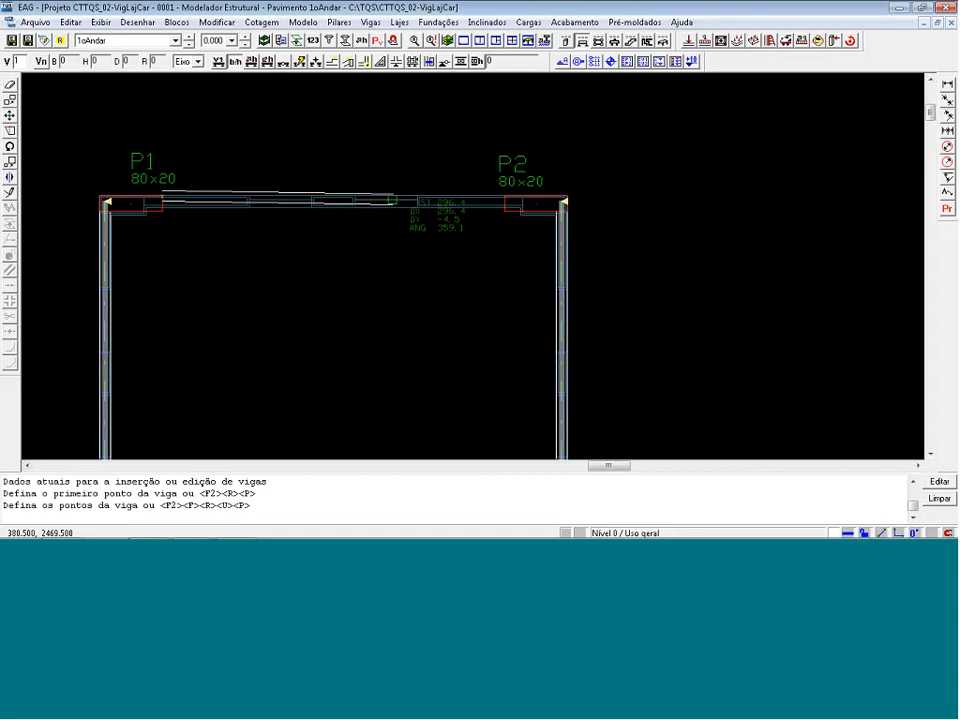
{"action": "scroll", "coordinate": [368, 186], "scroll_direction": "up", "scroll_amount": 4}
{"action": "key", "text": "F2"}
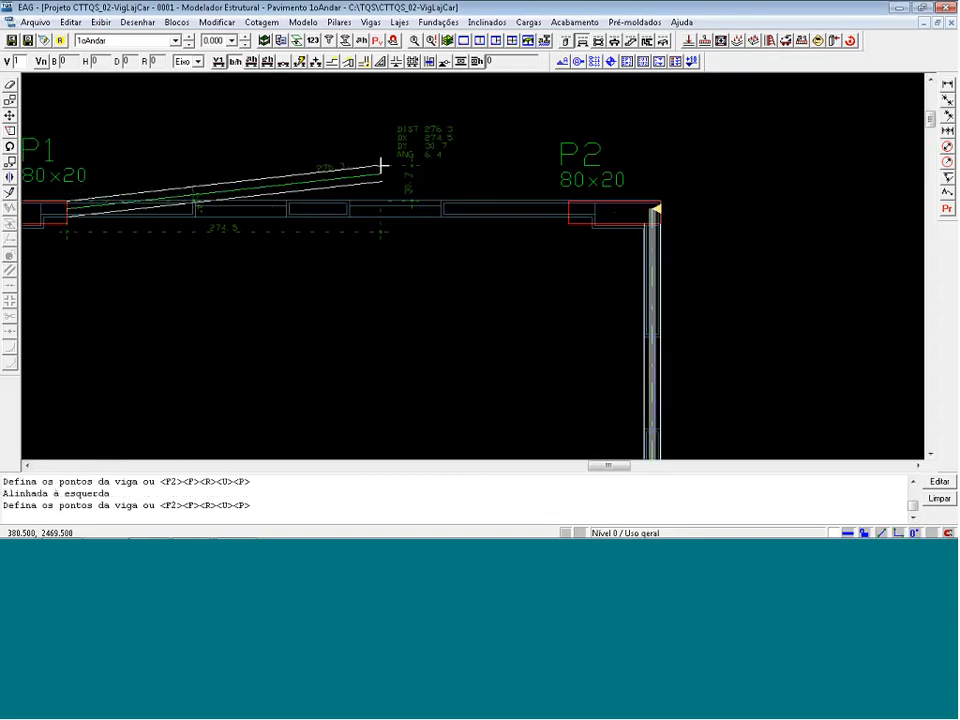
{"action": "left_click", "coordinate": [655, 208]}
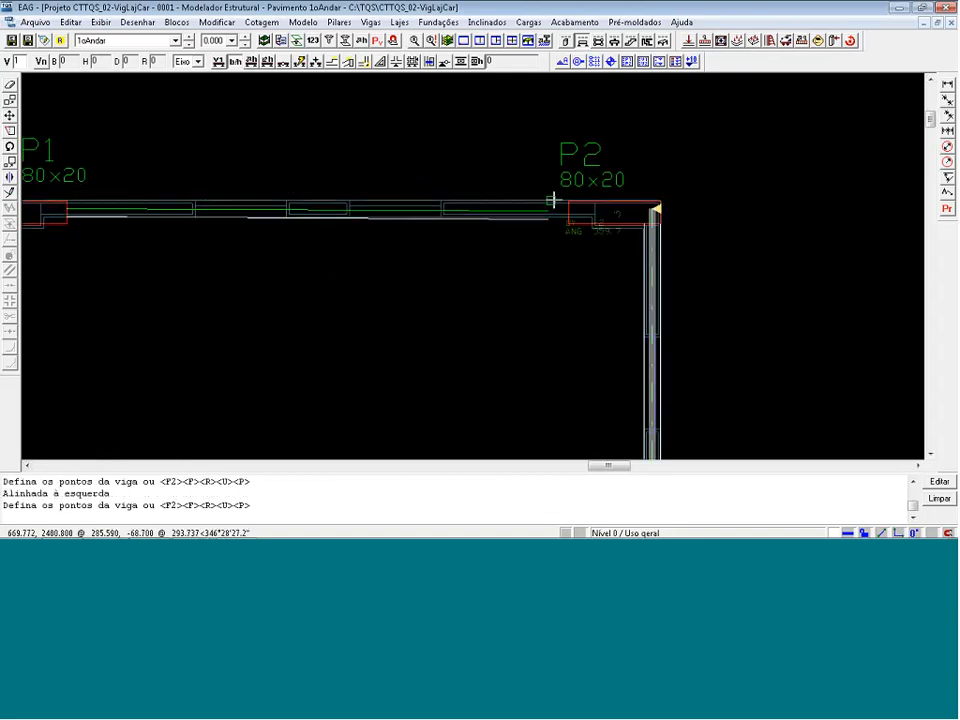
{"action": "key", "text": "Return"}
- Define the next beam's data for the curved edge below V6 and V9, setting the DFS recess to -30 cm
{"action": "scroll", "coordinate": [543, 127], "scroll_direction": "down", "scroll_amount": 6}
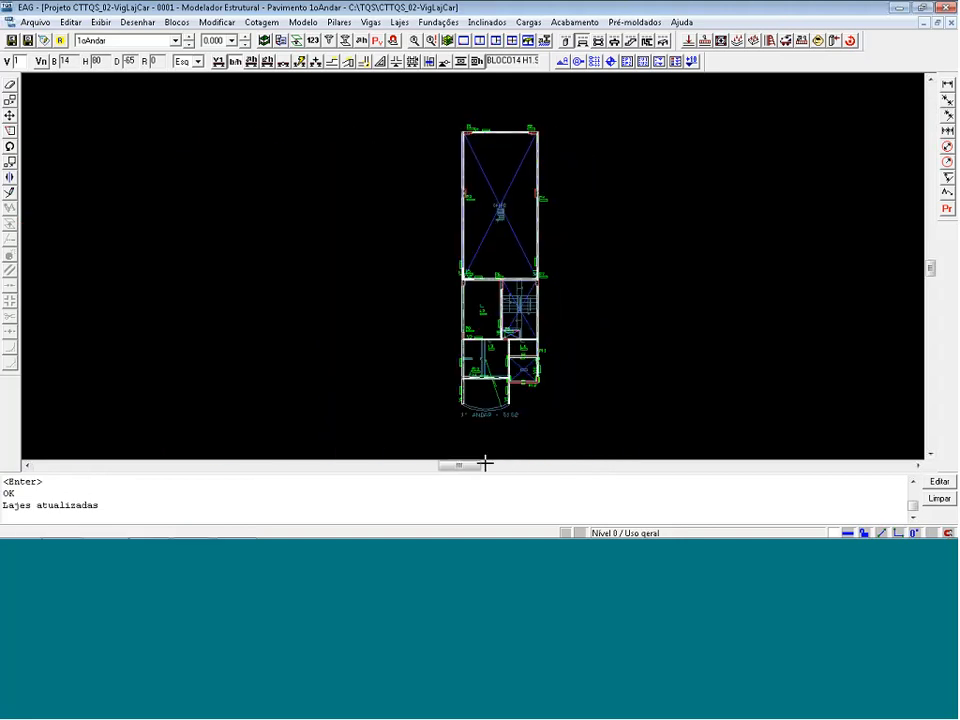
{"action": "scroll", "coordinate": [484, 463], "scroll_direction": "up", "scroll_amount": 2}
{"action": "scroll", "coordinate": [480, 432], "scroll_direction": "up", "scroll_amount": 3}
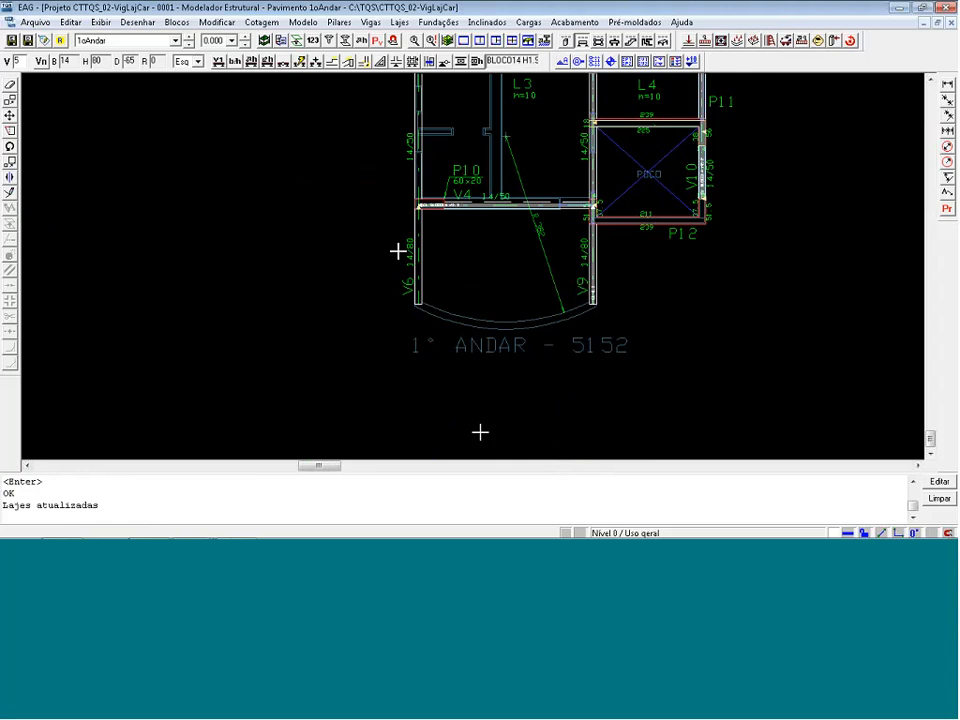
{"action": "scroll", "coordinate": [606, 311], "scroll_direction": "up", "scroll_amount": 2}
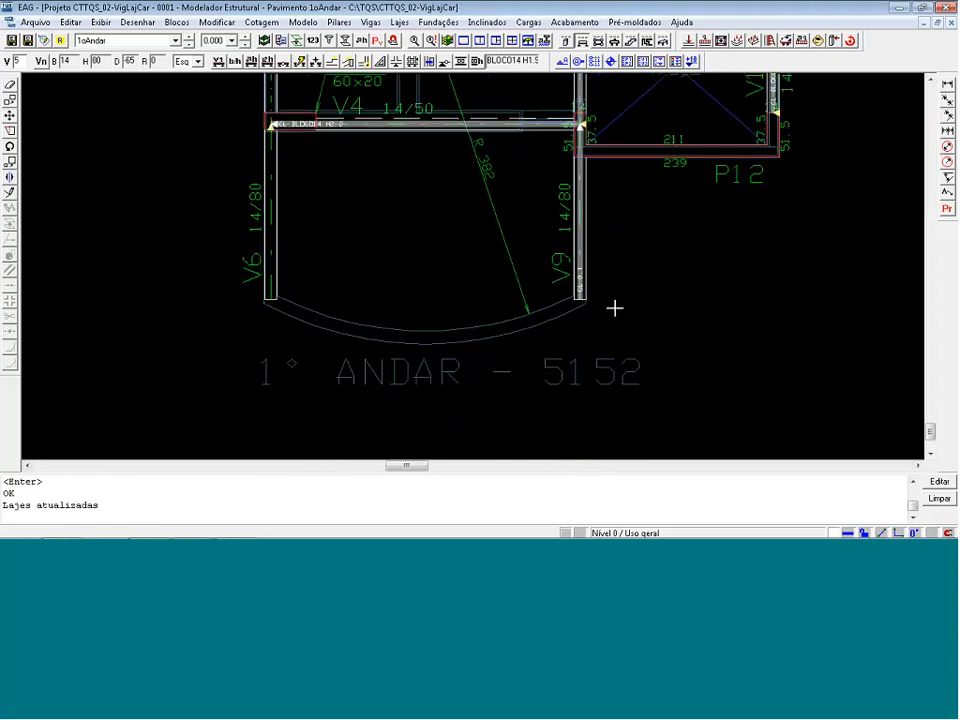
{"action": "scroll", "coordinate": [618, 303], "scroll_direction": "up", "scroll_amount": 1}
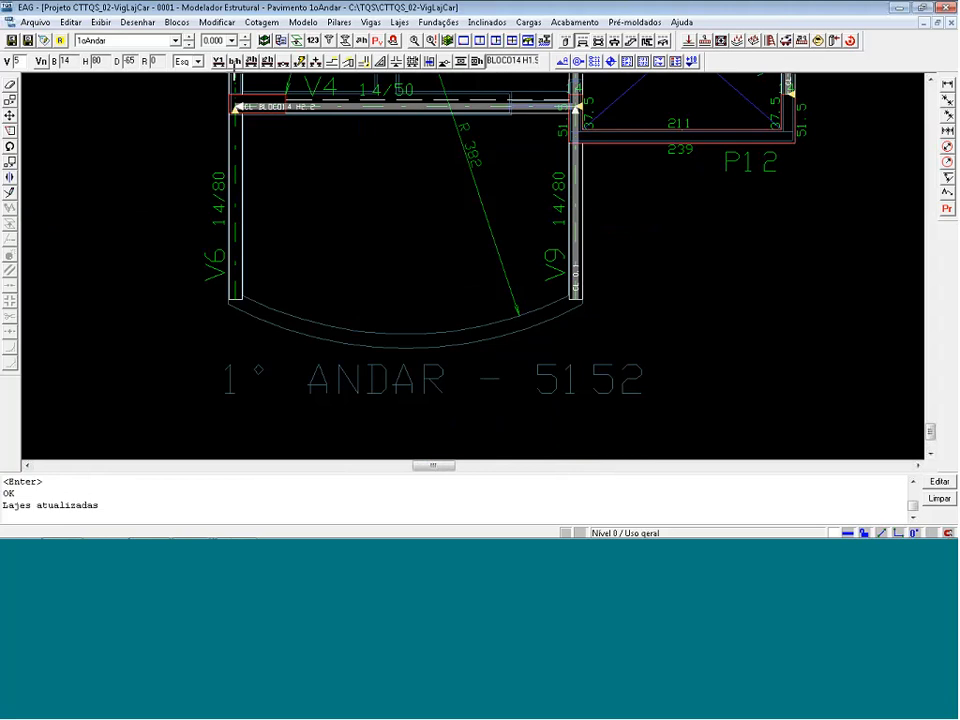
{"action": "left_click", "coordinate": [234, 61]}
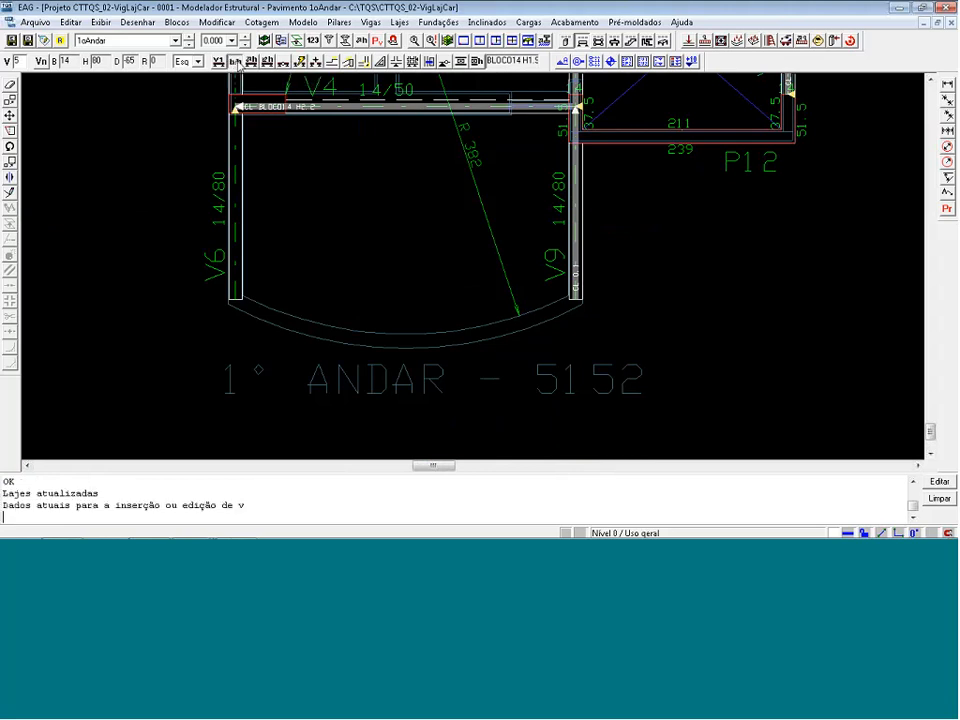
{"action": "left_click", "coordinate": [376, 147]}
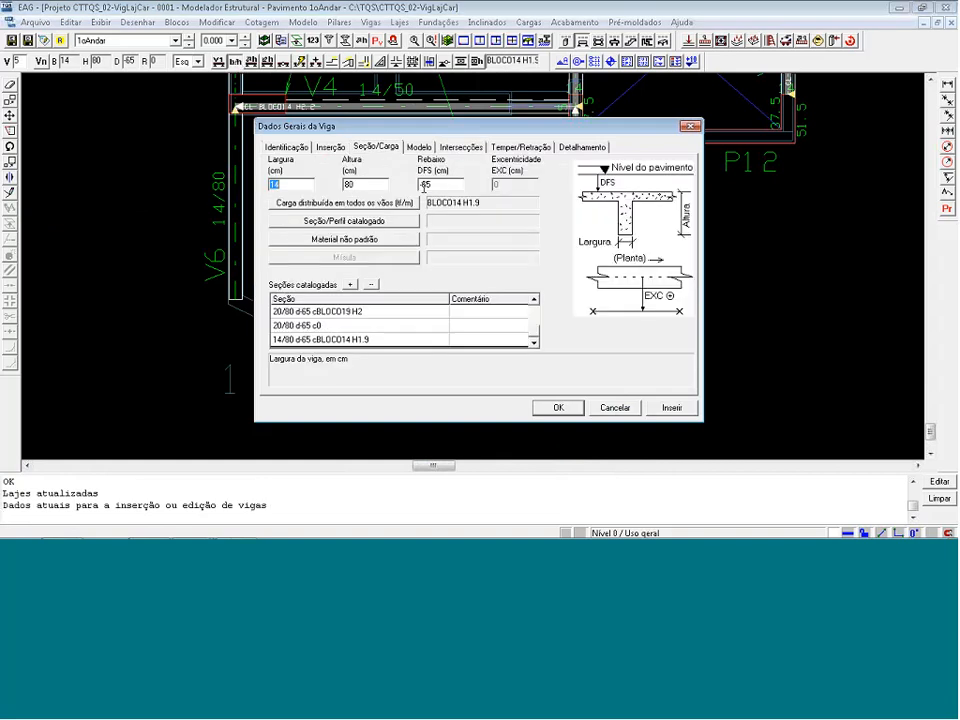
{"action": "left_click_drag", "start_coordinate": [424, 187], "coordinate": [433, 182]}
{"action": "type", "text": "-3"}
- Replace the beam's masonry load with a numeric linear load of 0 tf/m permanent and 0.2 tf/m accidental
{"action": "left_click", "coordinate": [343, 202]}
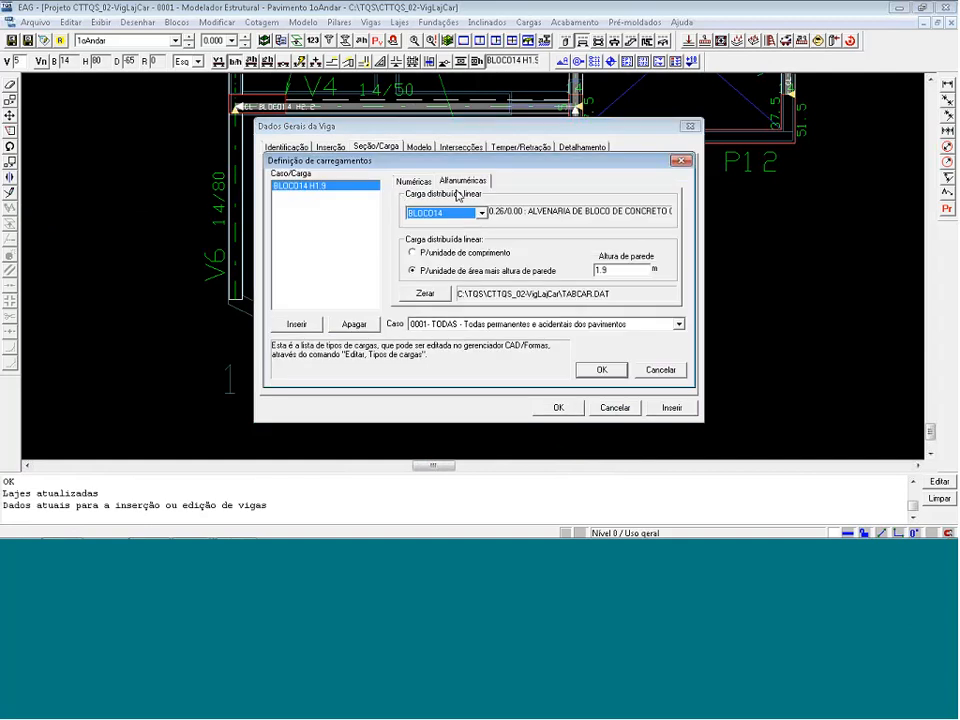
{"action": "left_click", "coordinate": [414, 182]}
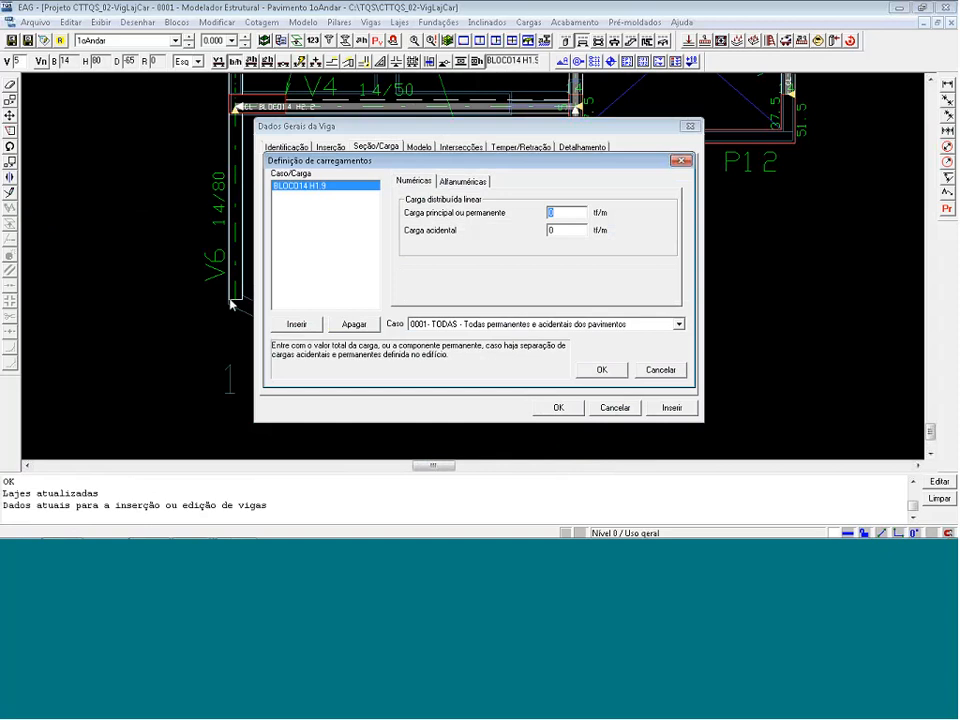
{"action": "left_click", "coordinate": [568, 212]}
{"action": "type", "text": ",2"}
{"action": "left_click_drag", "start_coordinate": [567, 213], "coordinate": [530, 215]}
{"action": "type", "text": "0"}
{"action": "key", "text": "Tab"}
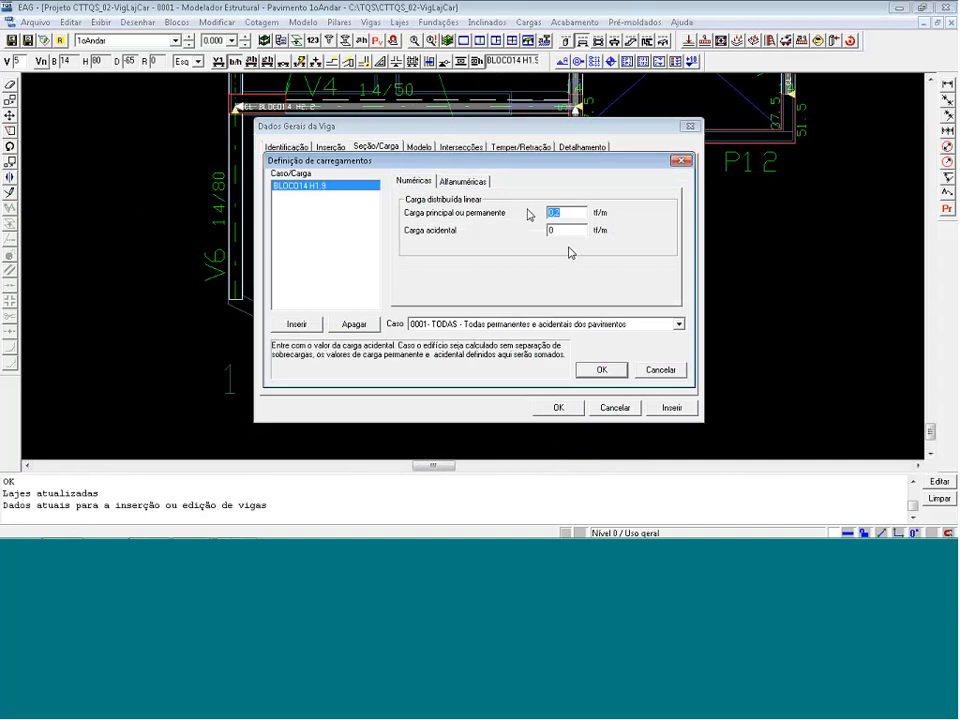
{"action": "left_click", "coordinate": [573, 228]}
{"action": "type", "text": ","}
{"action": "type", "text": "2"}
{"action": "left_click", "coordinate": [603, 370]}
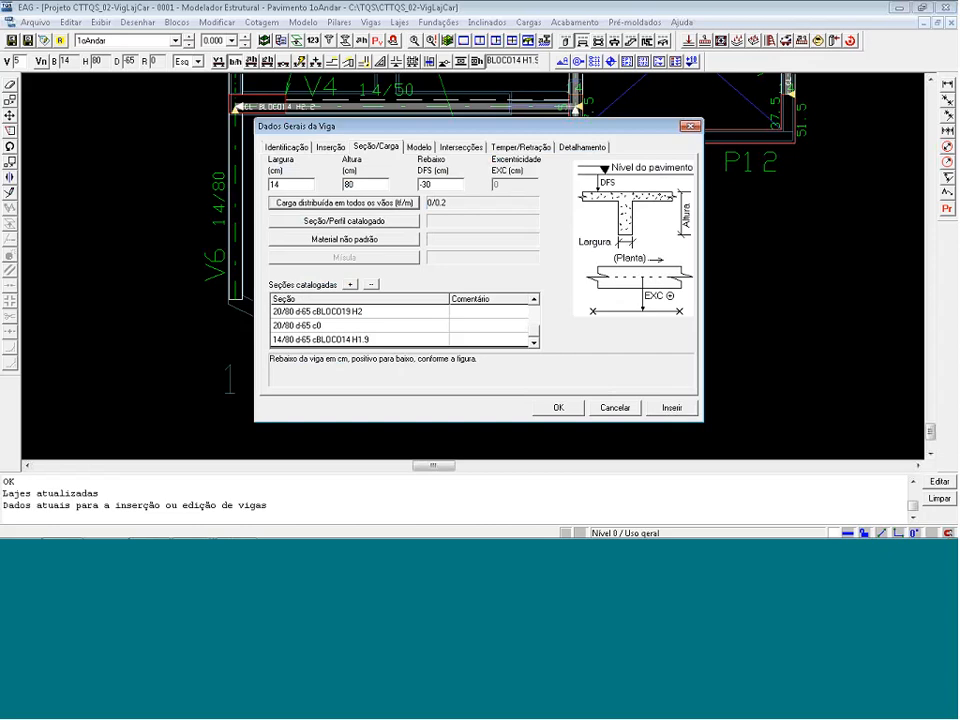
- Examine the beam's model settings, especially the torsional inertia divisor and its explanation
{"action": "left_click", "coordinate": [420, 148]}
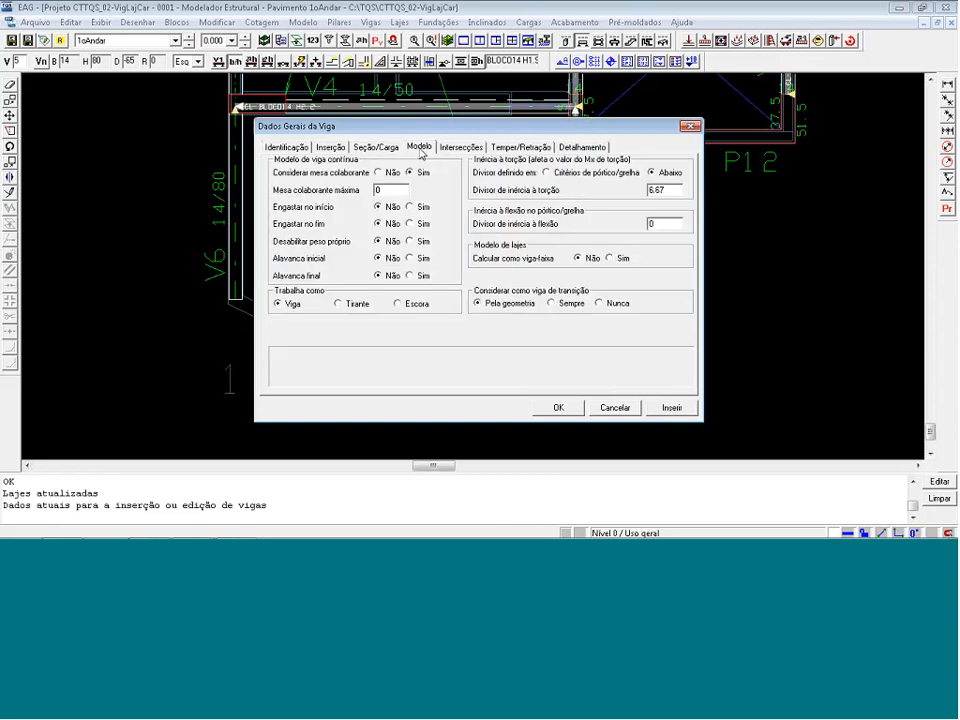
{"action": "left_click_drag", "start_coordinate": [551, 131], "coordinate": [781, 144]}
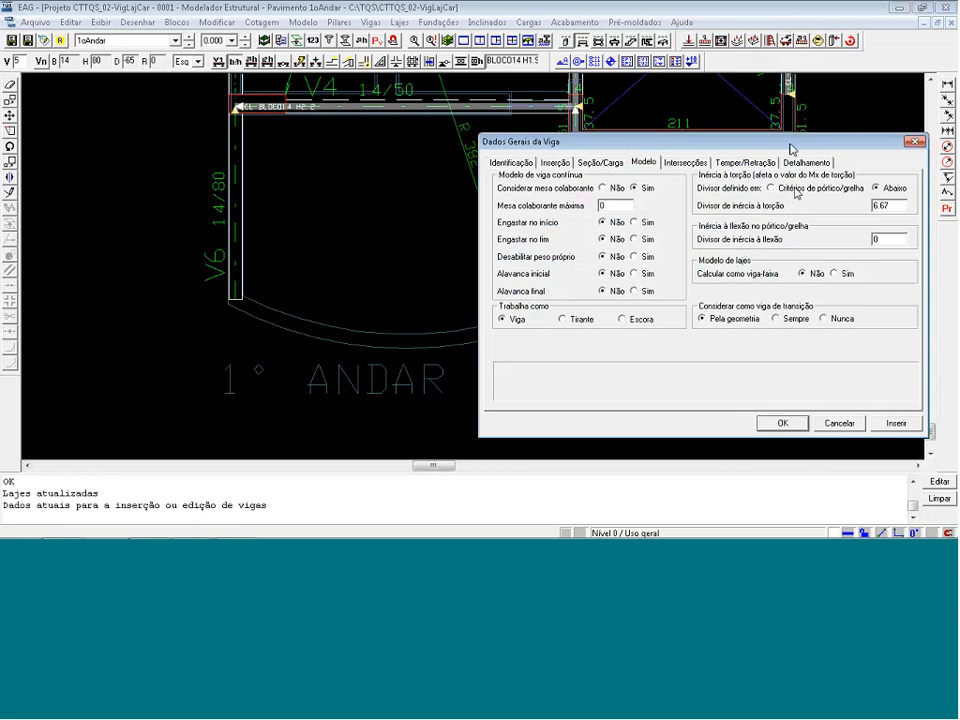
{"action": "left_click_drag", "start_coordinate": [789, 147], "coordinate": [740, 147]}
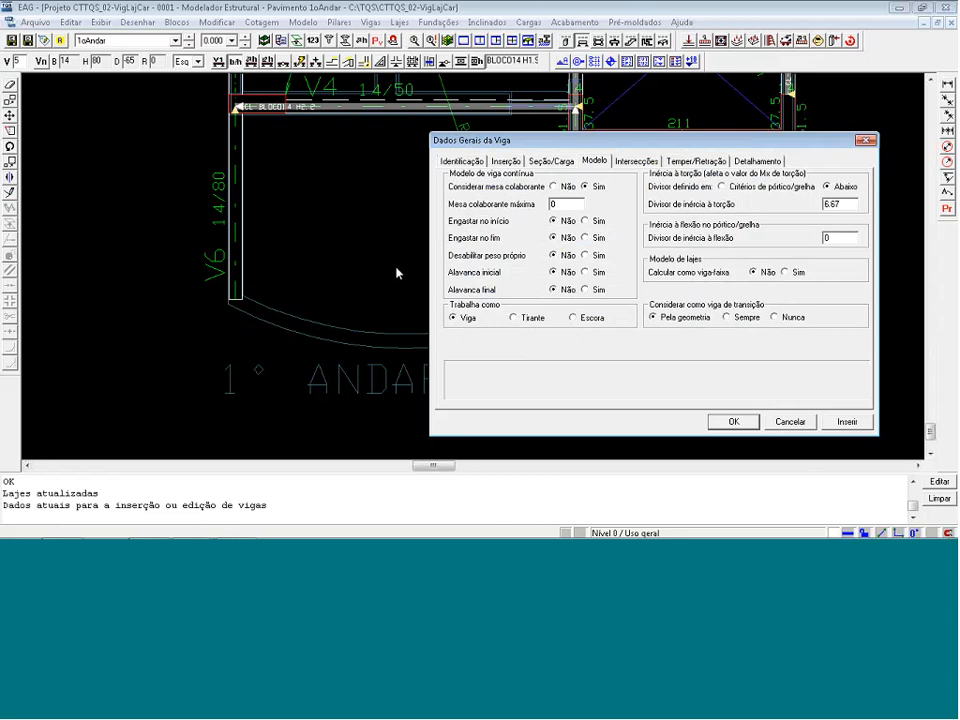
{"action": "left_click", "coordinate": [852, 204]}
{"action": "double_click", "coordinate": [852, 204]}
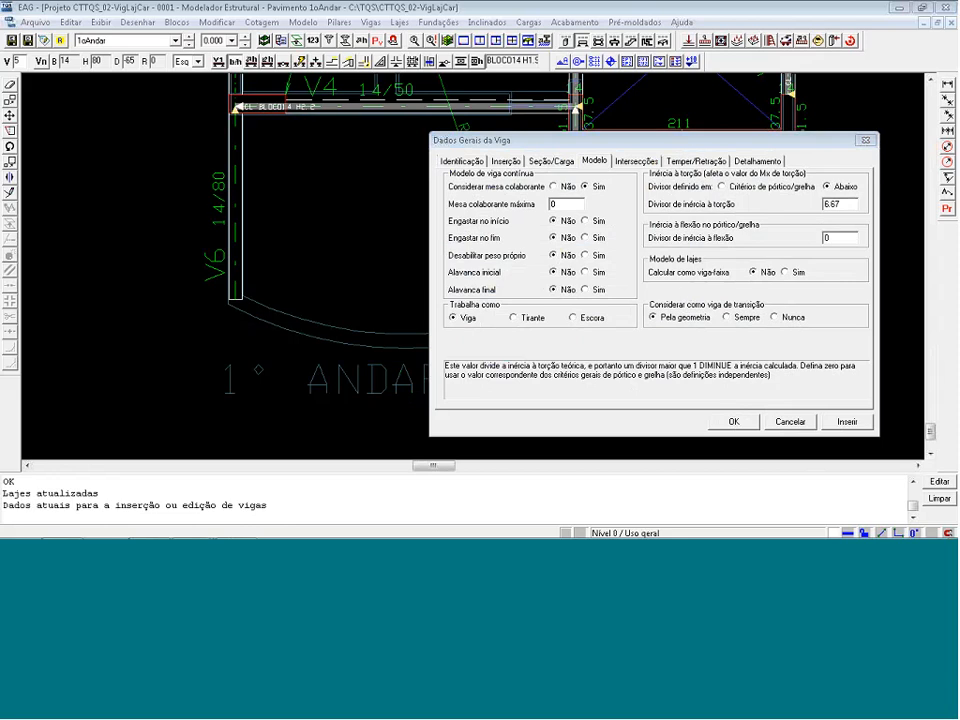
{"action": "left_click", "coordinate": [622, 146]}
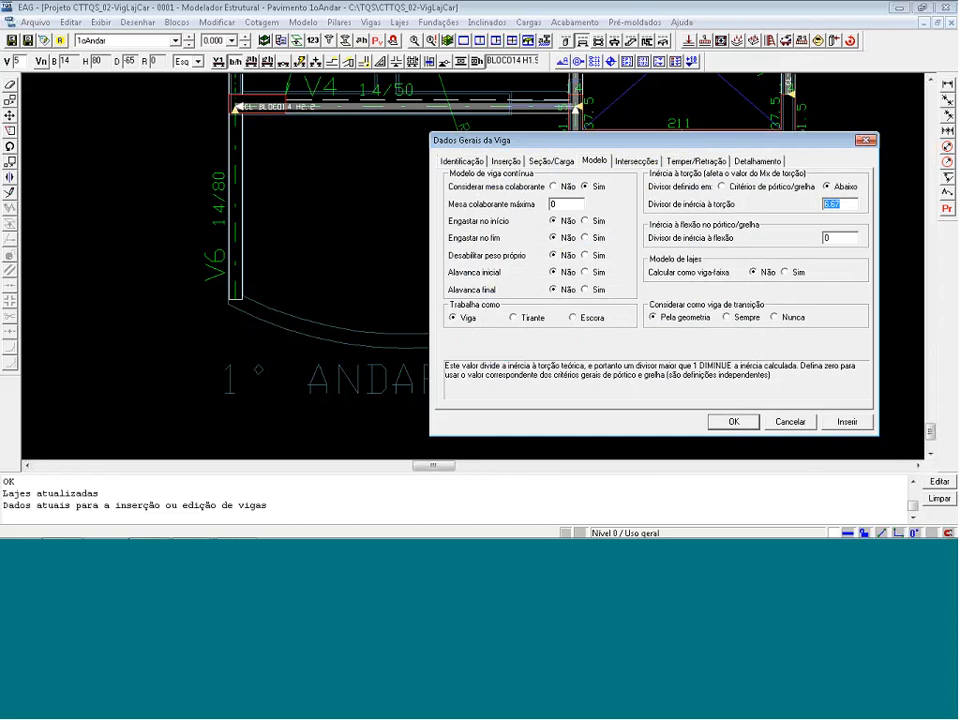
{"action": "left_click_drag", "start_coordinate": [600, 152], "coordinate": [410, 150]}
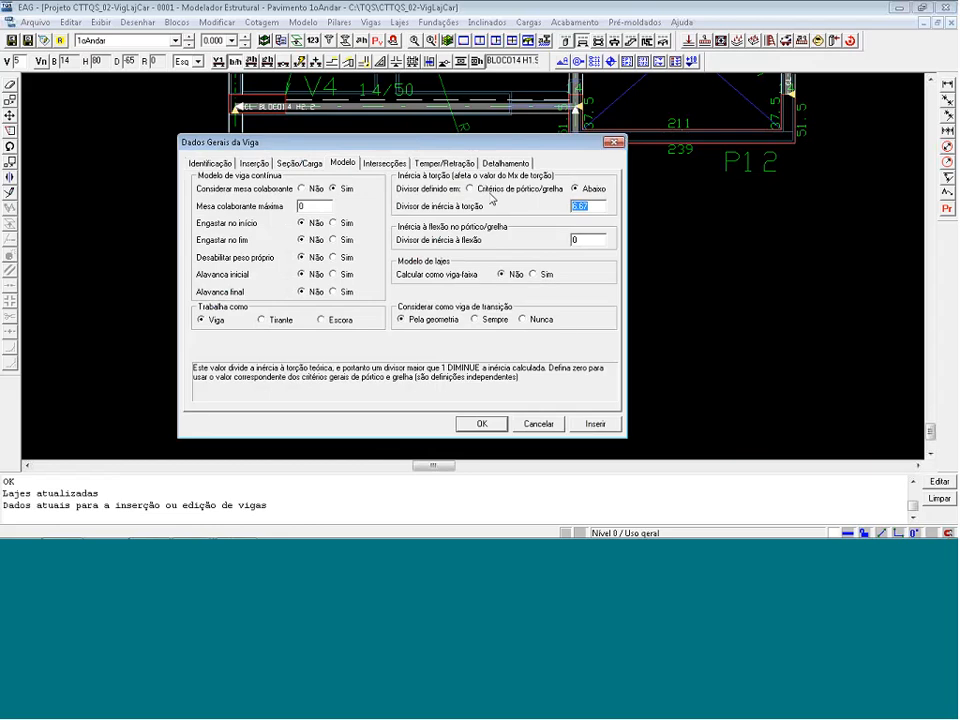
- Try a torsional inertia divisor of 0 and the frame/grid criteria option, and restore the custom divisor of 6.67
{"action": "type", "text": "0"}
{"action": "left_click", "coordinate": [471, 189]}
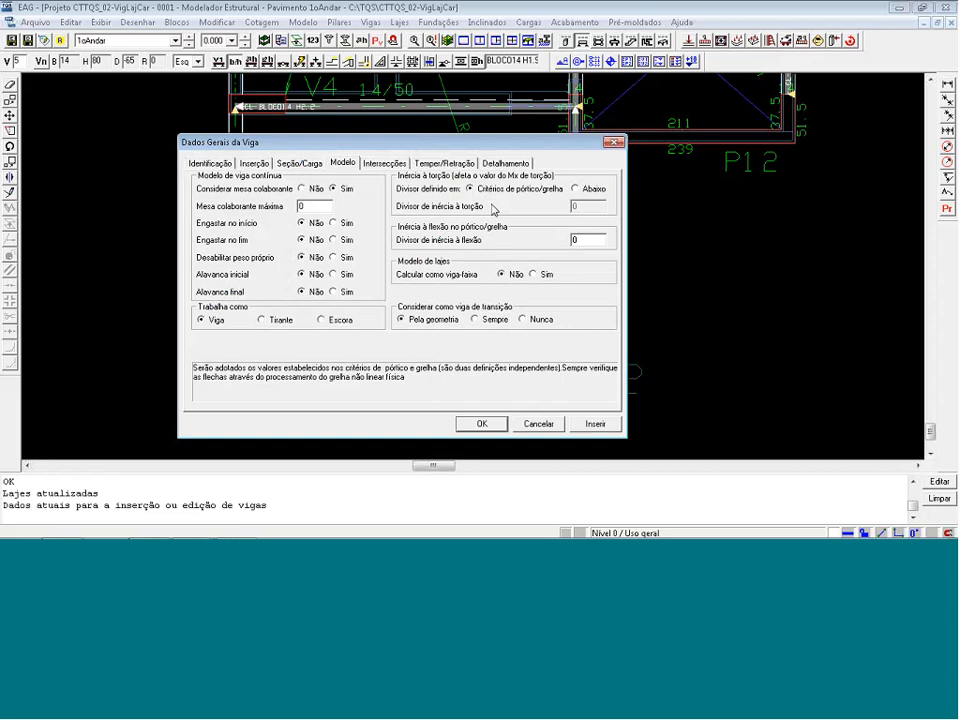
{"action": "left_click", "coordinate": [576, 189]}
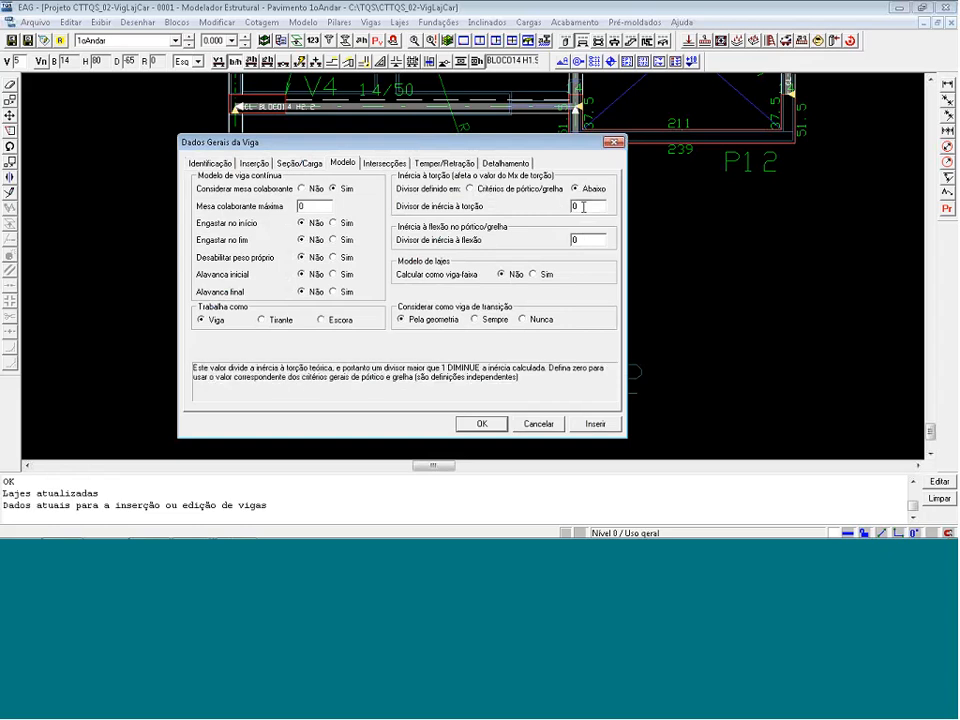
{"action": "double_click", "coordinate": [583, 206]}
{"action": "type", "text": "6.67"}
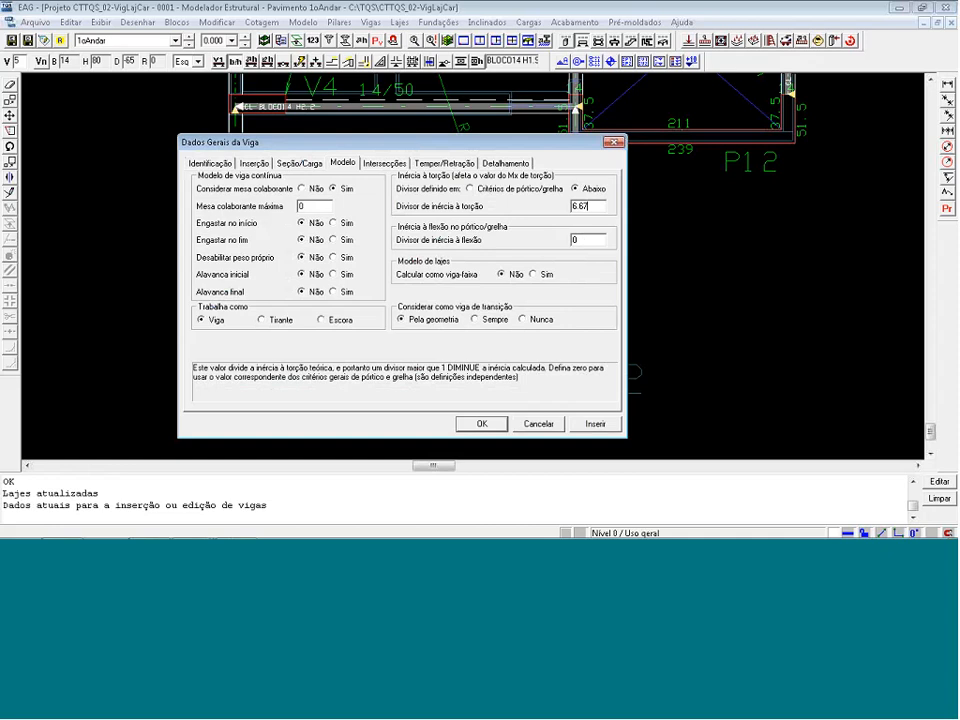
- Accept the beam data for insertion and set the external coating (revestimento externo) to 0.5 cm
{"action": "left_click", "coordinate": [594, 423]}
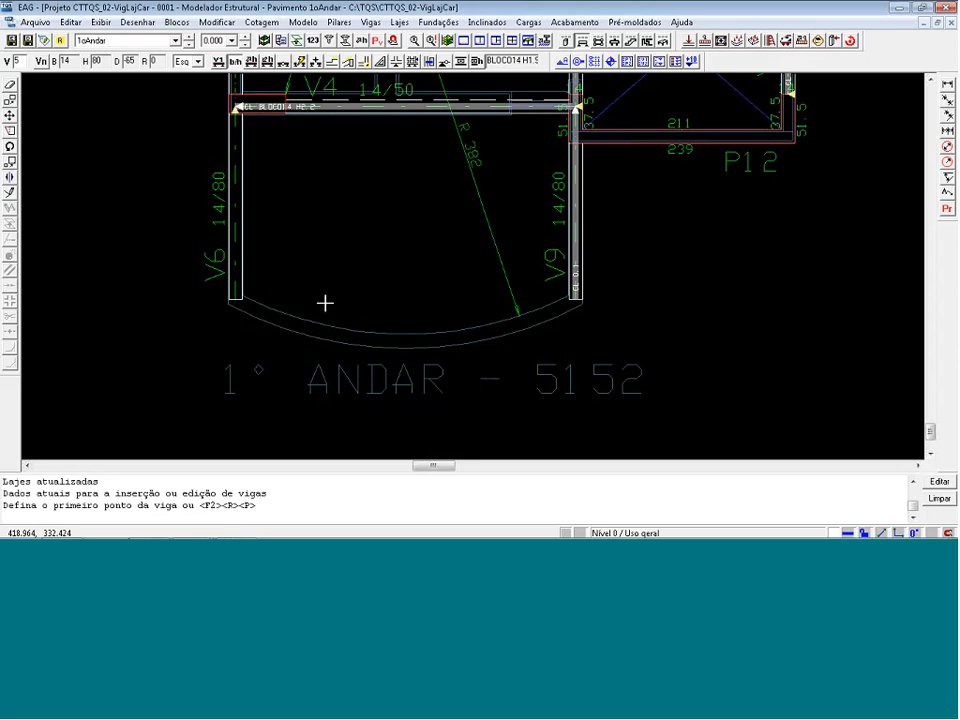
{"action": "left_click", "coordinate": [170, 75]}
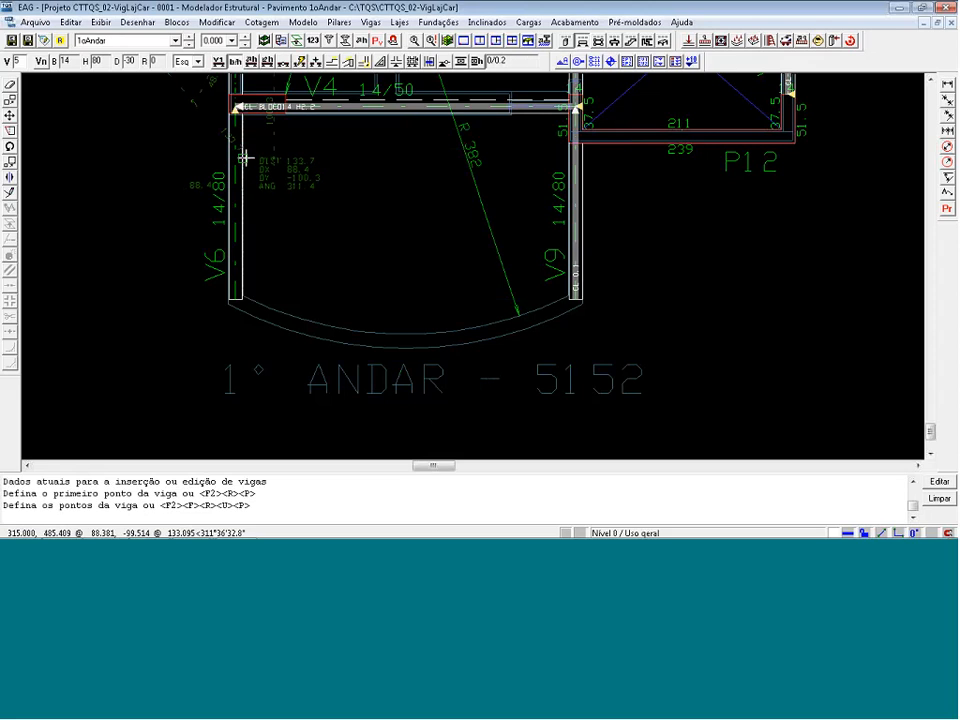
{"action": "key", "text": "Escape"}
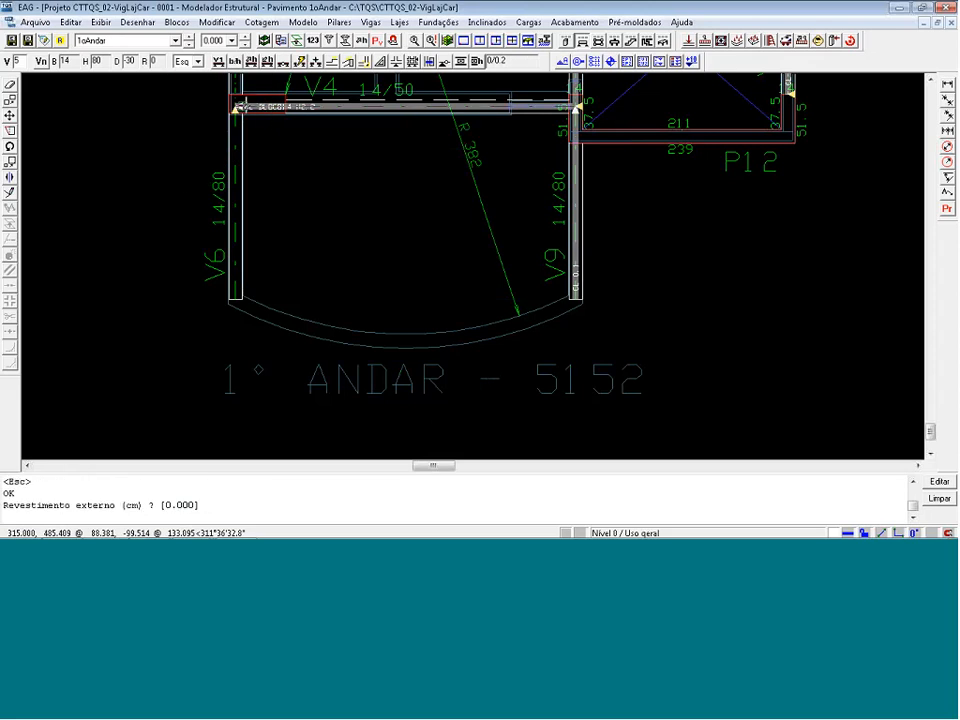
{"action": "type", "text": ".5"}
{"action": "key", "text": "Return"}
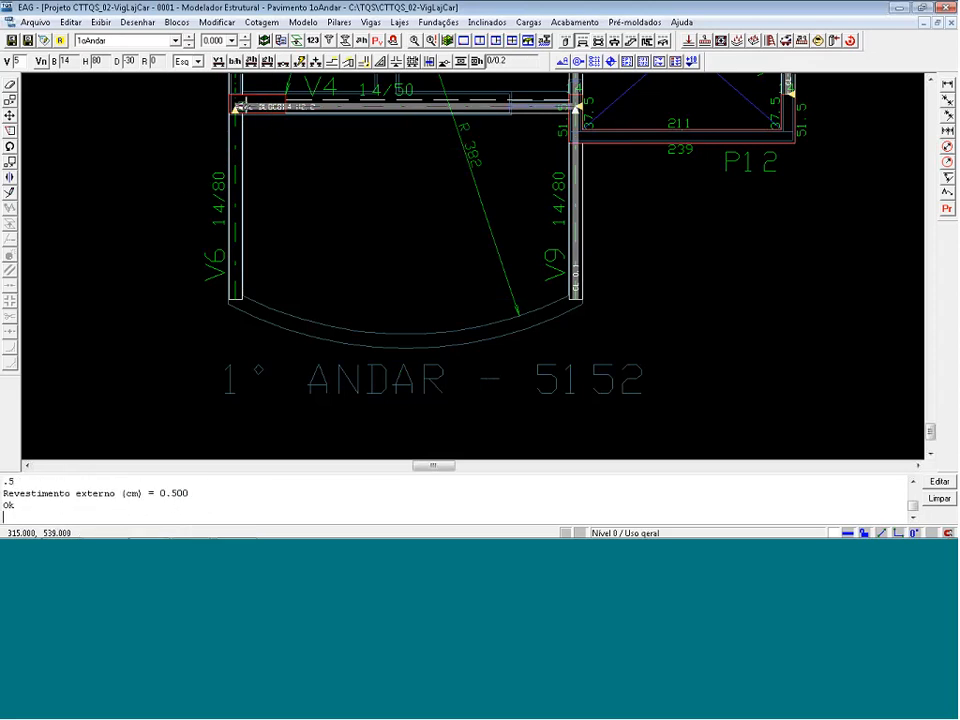
- Insert a curved beam along the inner arc between the lower ends of V6 and V9, discretizing the arc with 8 points
{"action": "left_click", "coordinate": [219, 62]}
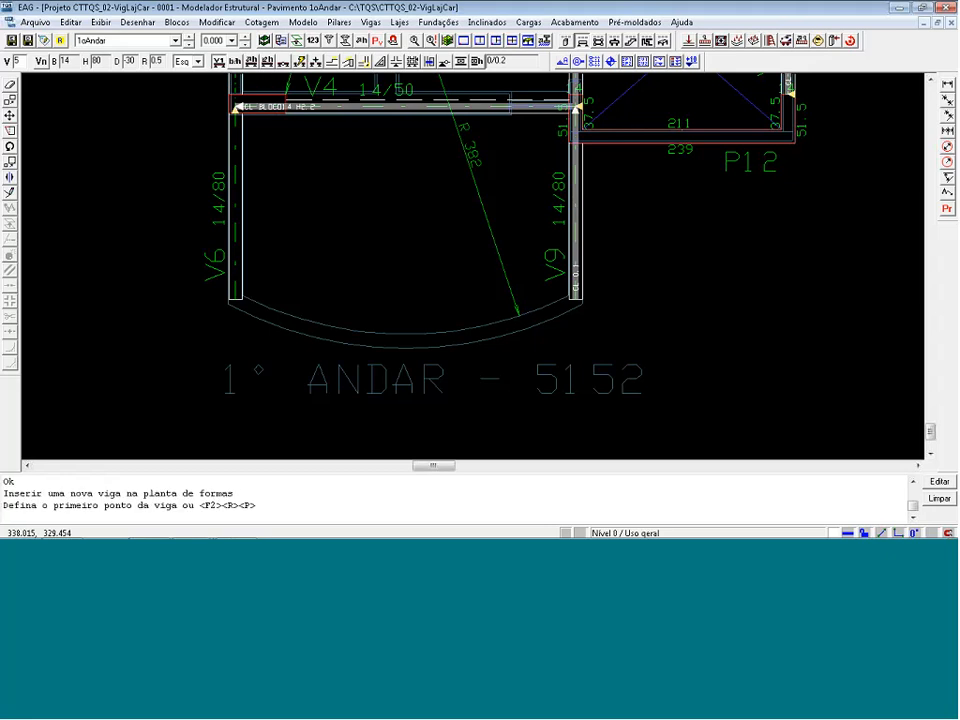
{"action": "left_click", "coordinate": [317, 340]}
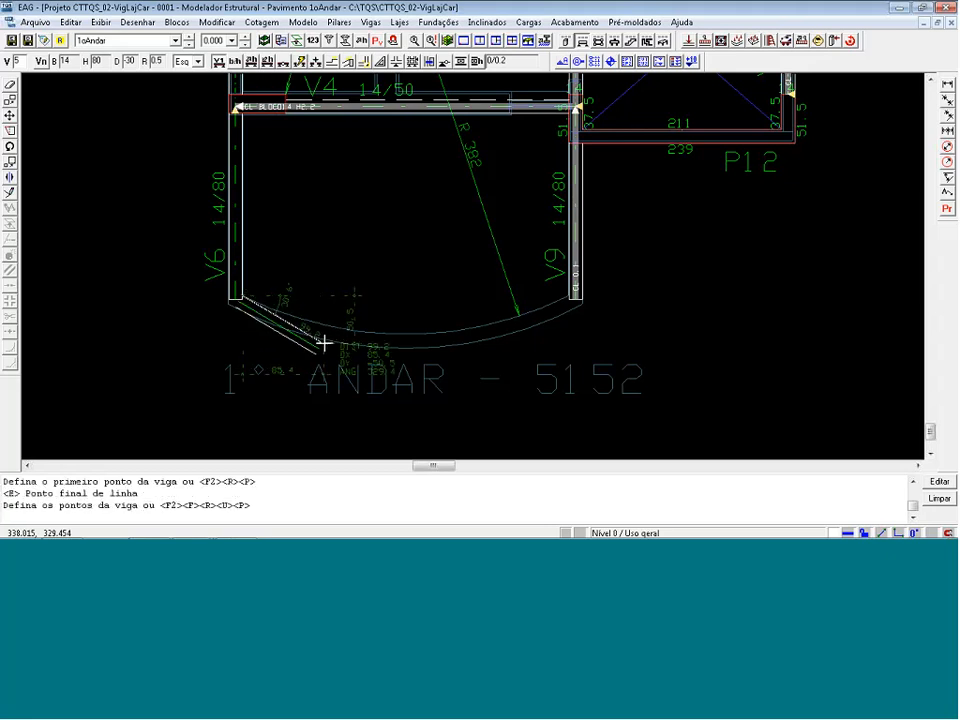
{"action": "key", "text": "r"}
{"action": "left_click", "coordinate": [412, 333]}
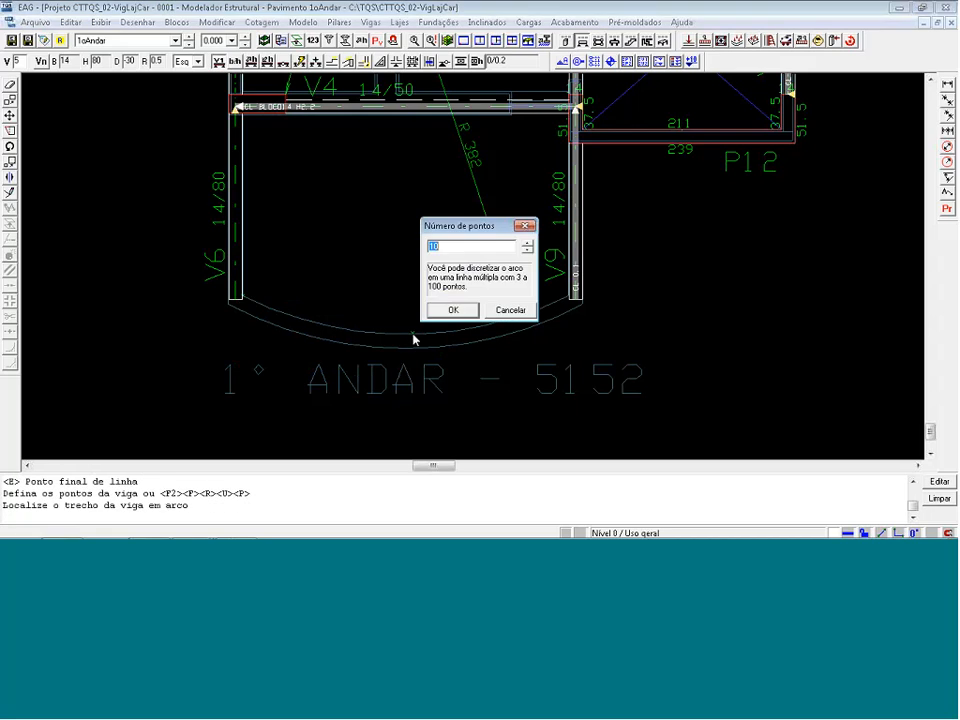
{"action": "type", "text": "8"}
{"action": "left_click", "coordinate": [449, 316]}
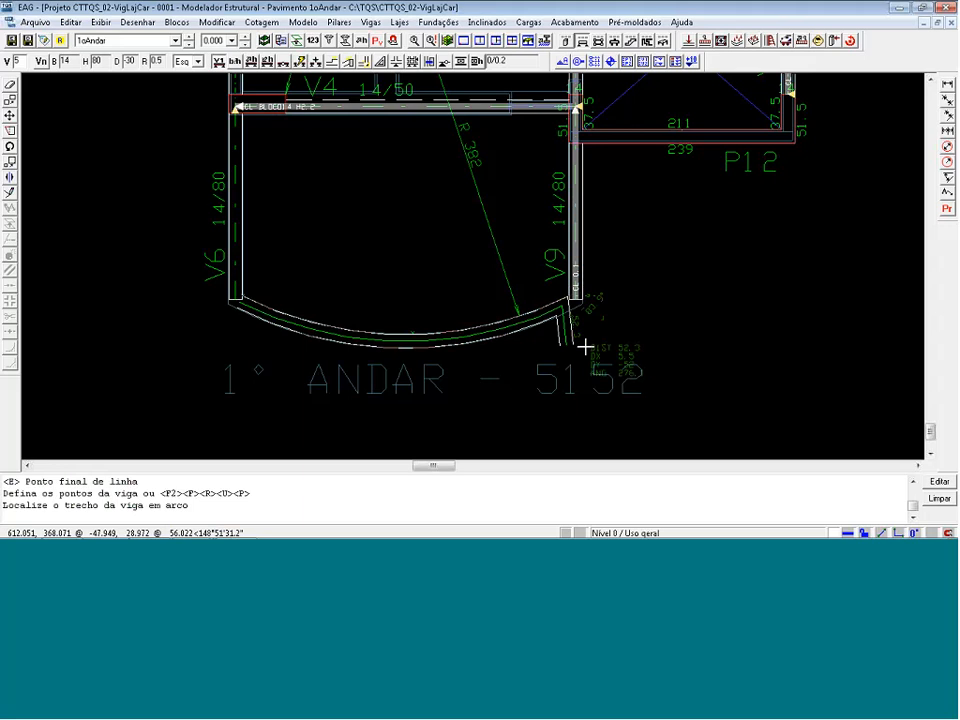
{"action": "left_click", "coordinate": [588, 208]}
{"action": "key", "text": "Return"}
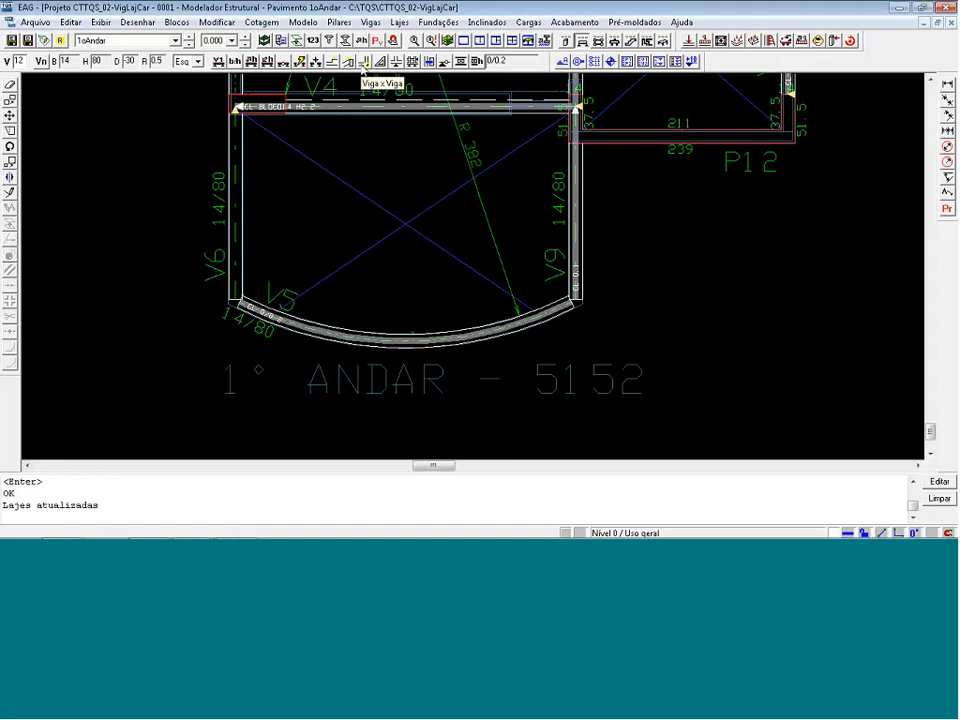
{"action": "left_click", "coordinate": [364, 62]}
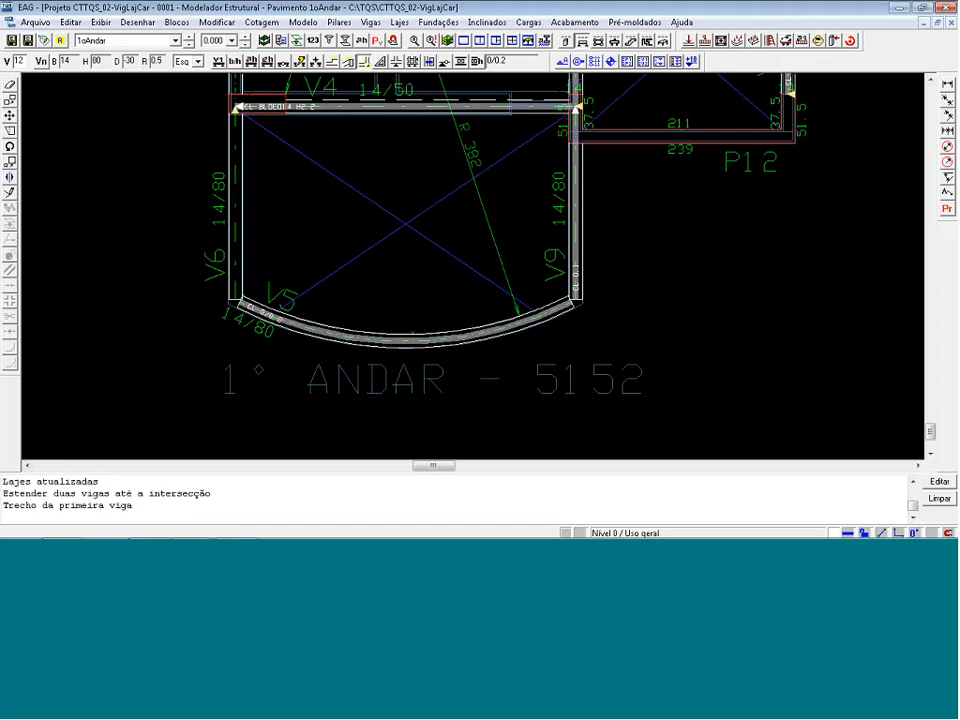
{"action": "left_click", "coordinate": [248, 258]}
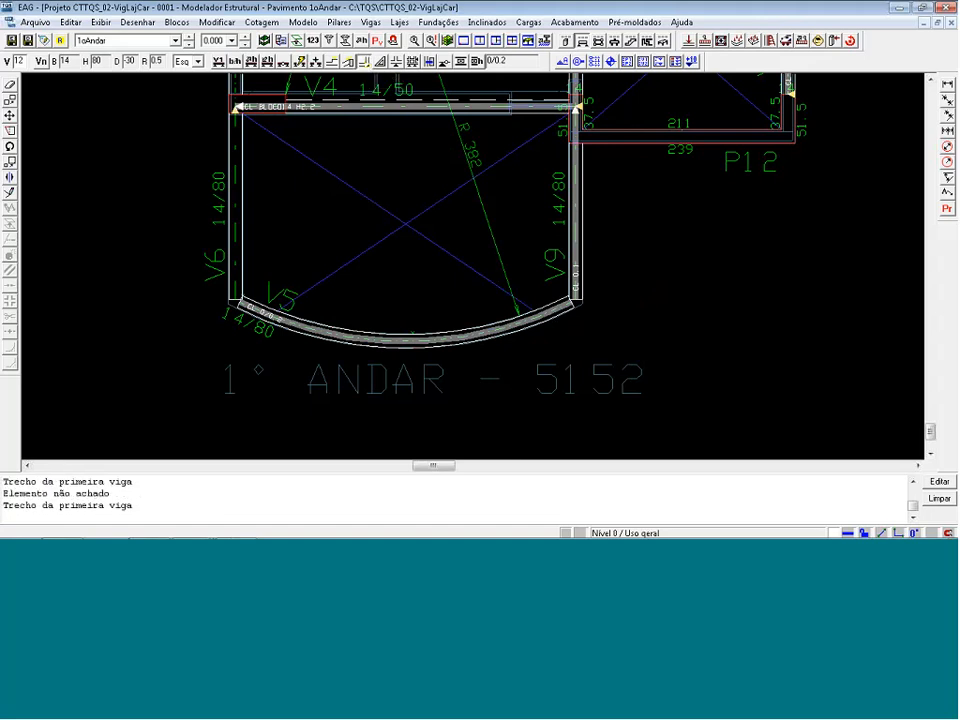
{"action": "double_click", "coordinate": [243, 286]}
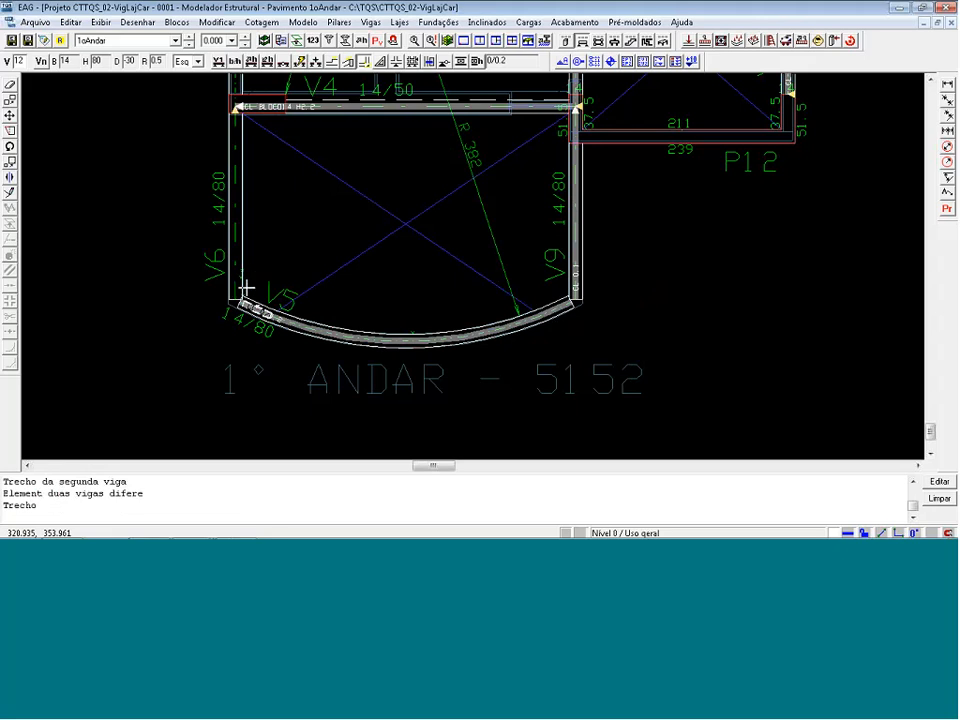
- Extend beam V6 and the curved beam V5 to their intersection at the balcony corner
{"action": "scroll", "coordinate": [246, 285], "scroll_direction": "up", "scroll_amount": 2}
{"action": "scroll", "coordinate": [248, 288], "scroll_direction": "up", "scroll_amount": 1}
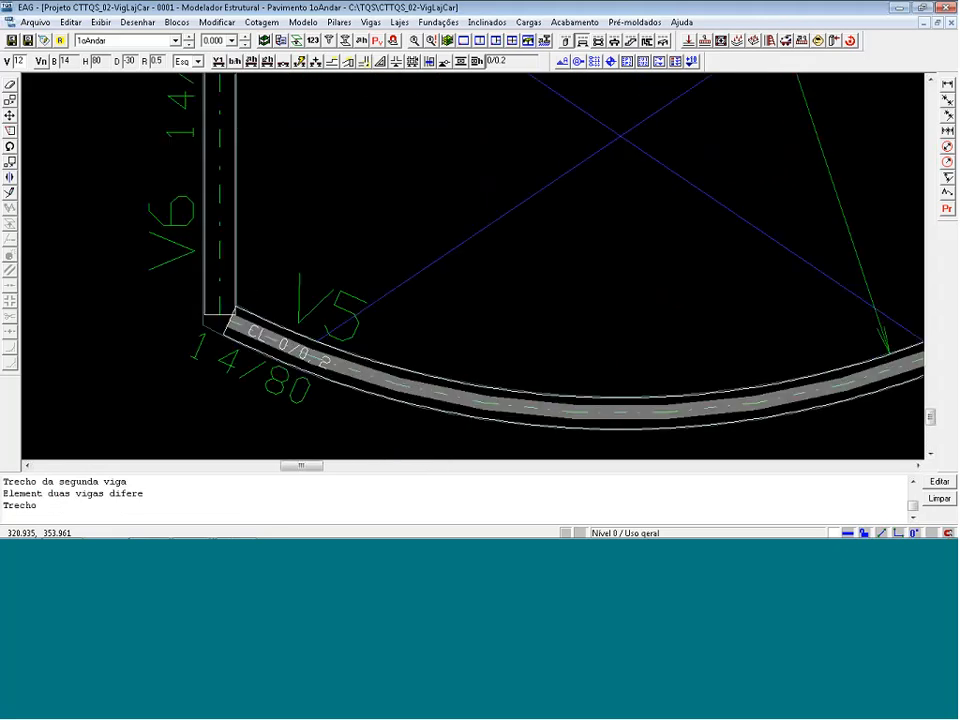
{"action": "left_click", "coordinate": [364, 62]}
{"action": "left_click", "coordinate": [238, 266]}
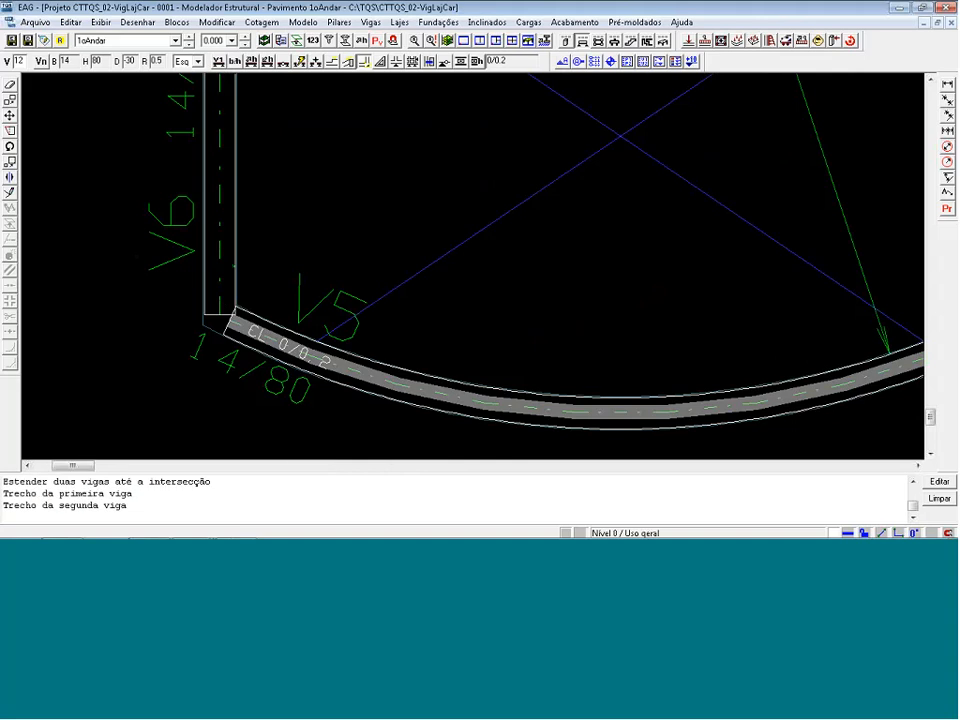
{"action": "left_click", "coordinate": [268, 323]}
- Extend beam V9 and the opposite end of curved beam V5 to their intersection
{"action": "scroll", "coordinate": [186, 253], "scroll_direction": "down", "scroll_amount": 3}
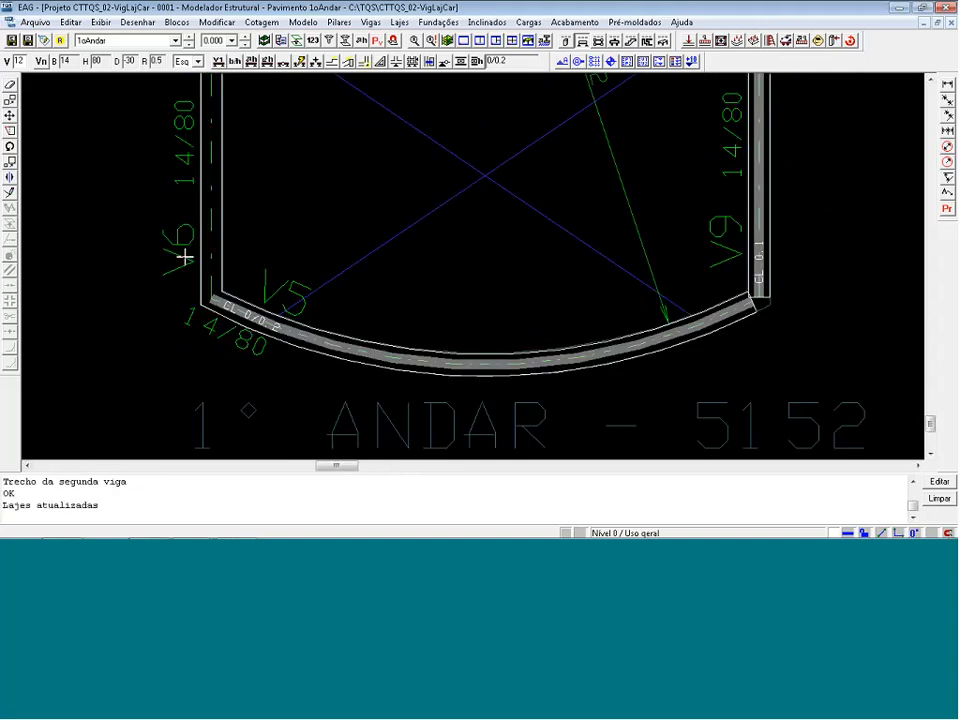
{"action": "scroll", "coordinate": [626, 287], "scroll_direction": "up", "scroll_amount": 2}
{"action": "scroll", "coordinate": [626, 287], "scroll_direction": "up", "scroll_amount": 1}
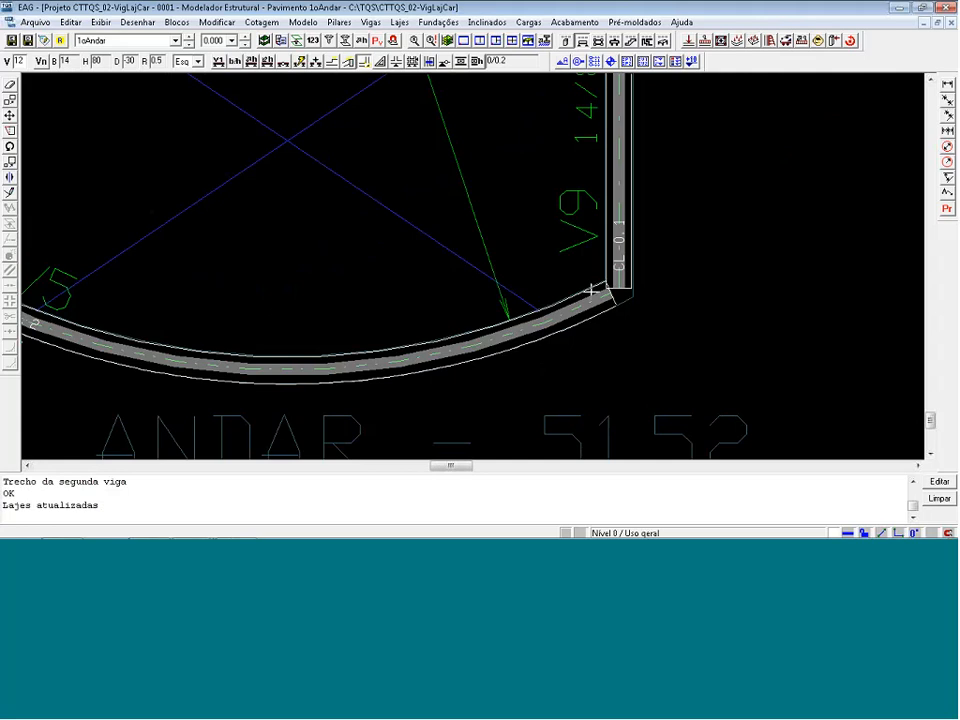
{"action": "key", "text": "Return"}
{"action": "left_click", "coordinate": [604, 266]}
{"action": "left_click", "coordinate": [606, 266]}
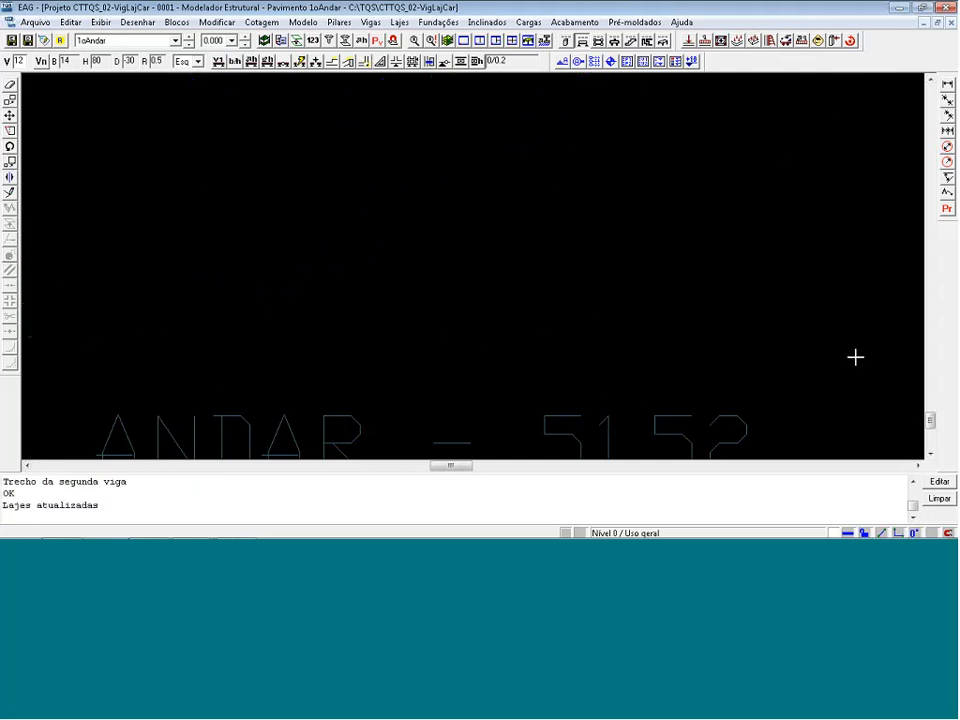
- Define the undefined beam crossings on V3 above slab L4, selecting the receiving beam at the outer corner and a simple crossing at V9
{"action": "scroll", "coordinate": [431, 330], "scroll_direction": "down", "scroll_amount": 4}
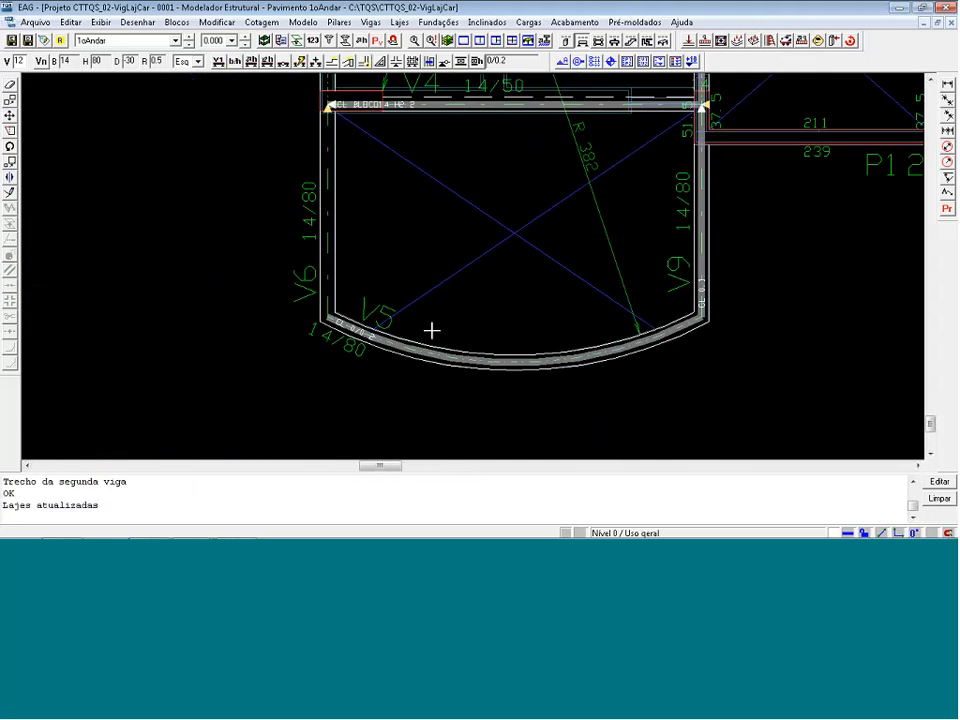
{"action": "scroll", "coordinate": [390, 321], "scroll_direction": "down", "scroll_amount": 1}
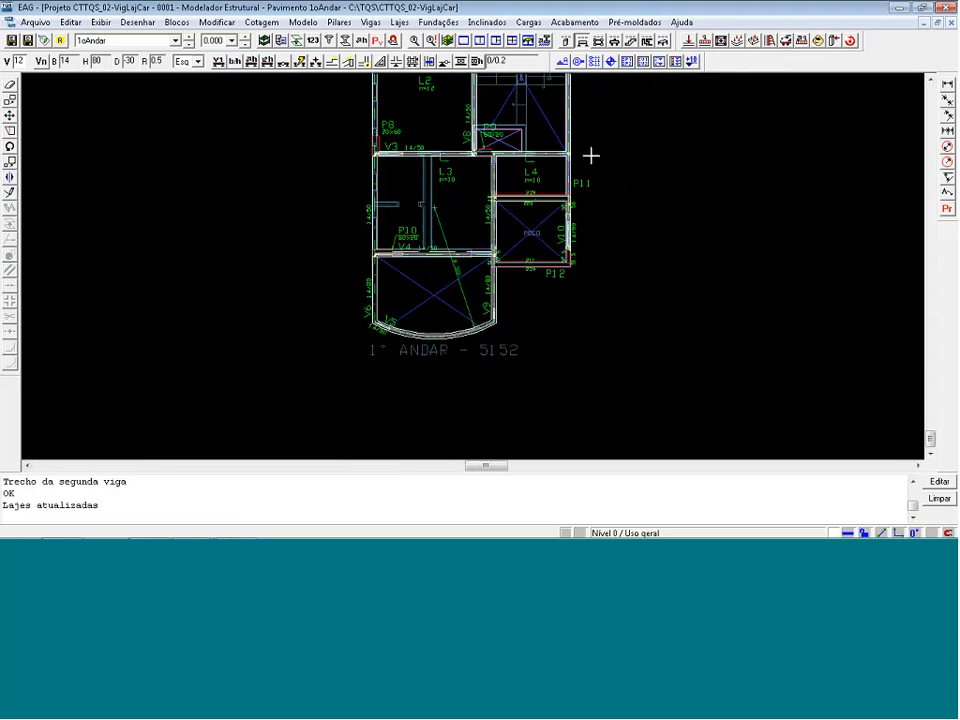
{"action": "scroll", "coordinate": [585, 160], "scroll_direction": "up", "scroll_amount": 5}
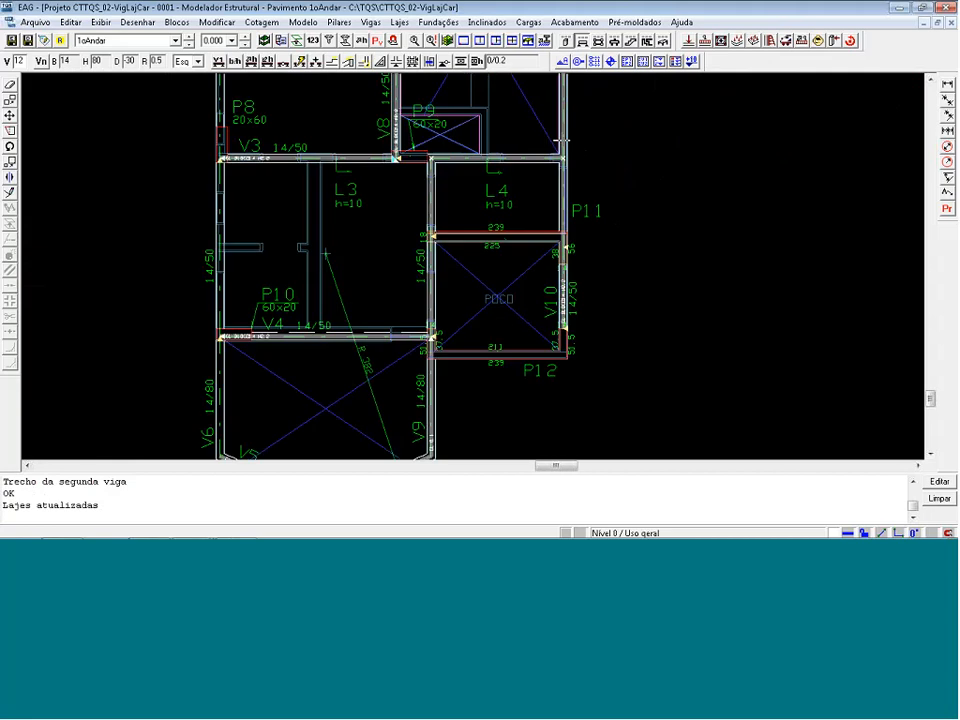
{"action": "scroll", "coordinate": [574, 158], "scroll_direction": "up", "scroll_amount": 2}
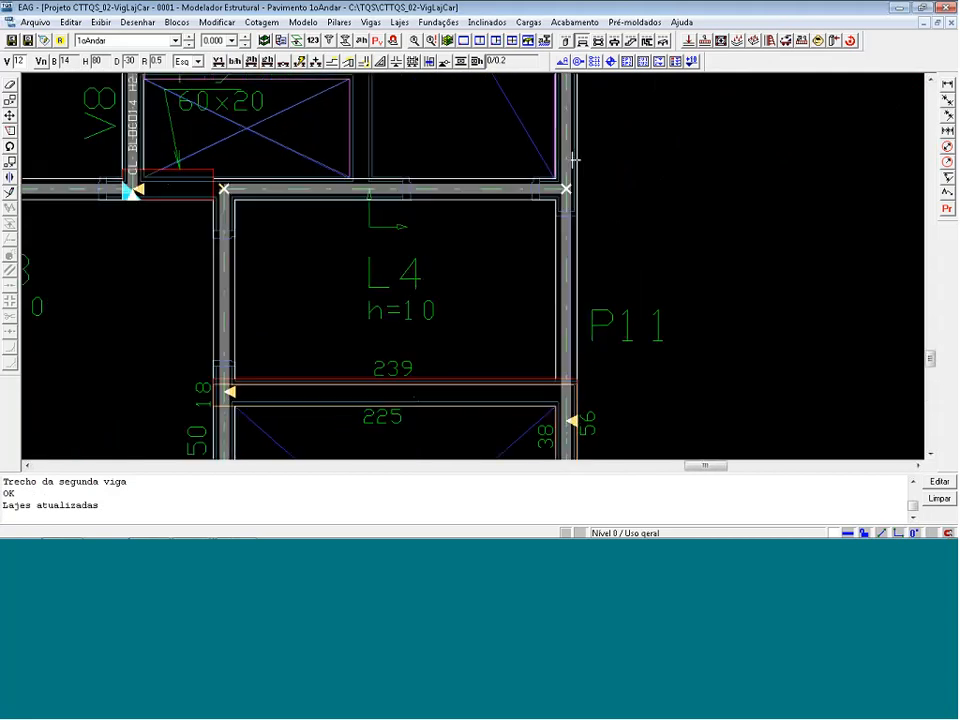
{"action": "scroll", "coordinate": [556, 310], "scroll_direction": "down", "scroll_amount": 3}
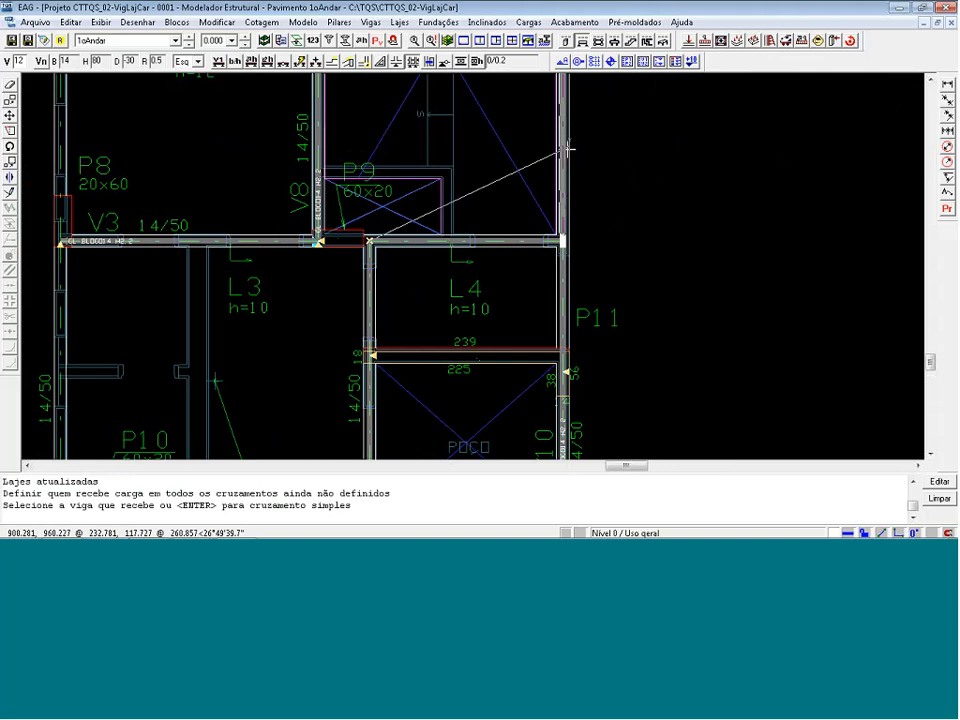
{"action": "left_click", "coordinate": [475, 238]}
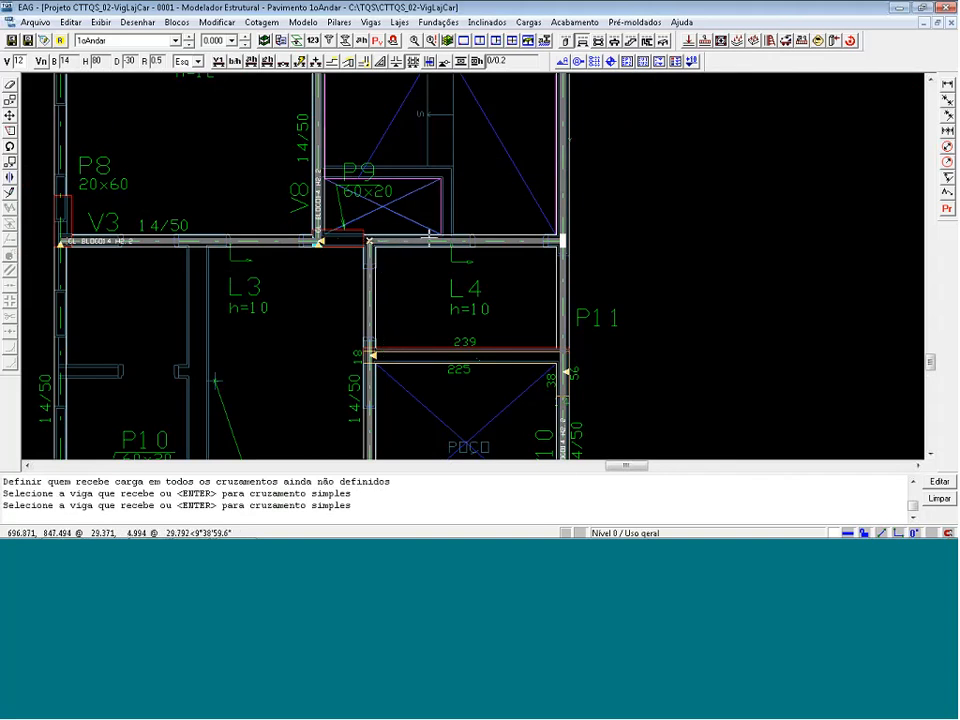
{"action": "key", "text": "Return"}
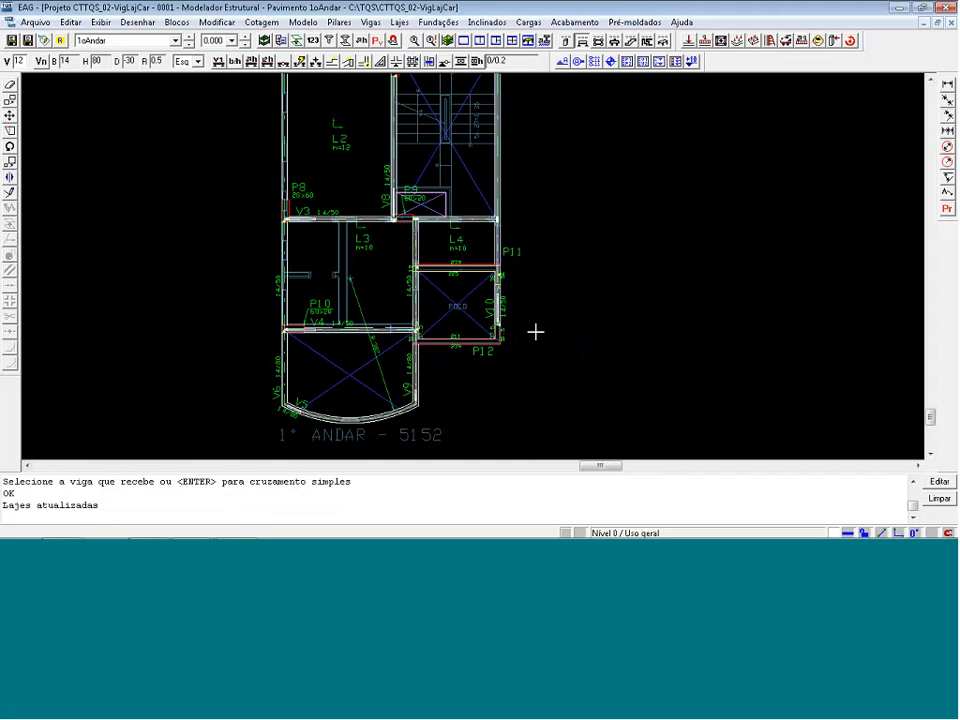
- Open the slab data for insertion and set a solid (Maciça) section 15 cm thick
{"action": "scroll", "coordinate": [491, 341], "scroll_direction": "down", "scroll_amount": 3}
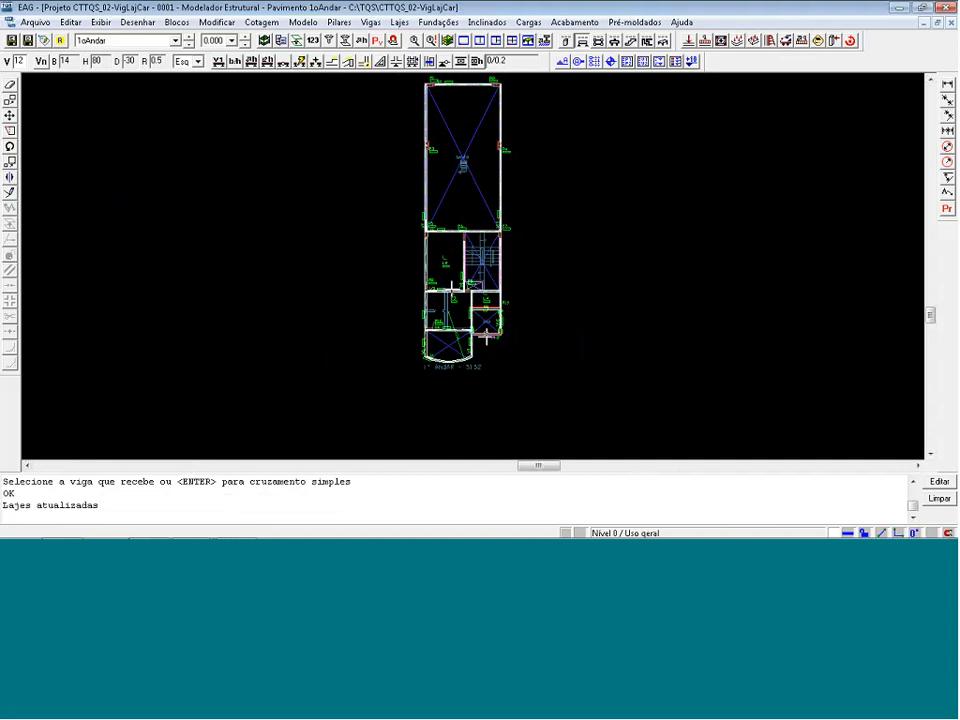
{"action": "scroll", "coordinate": [486, 337], "scroll_direction": "up", "scroll_amount": 1}
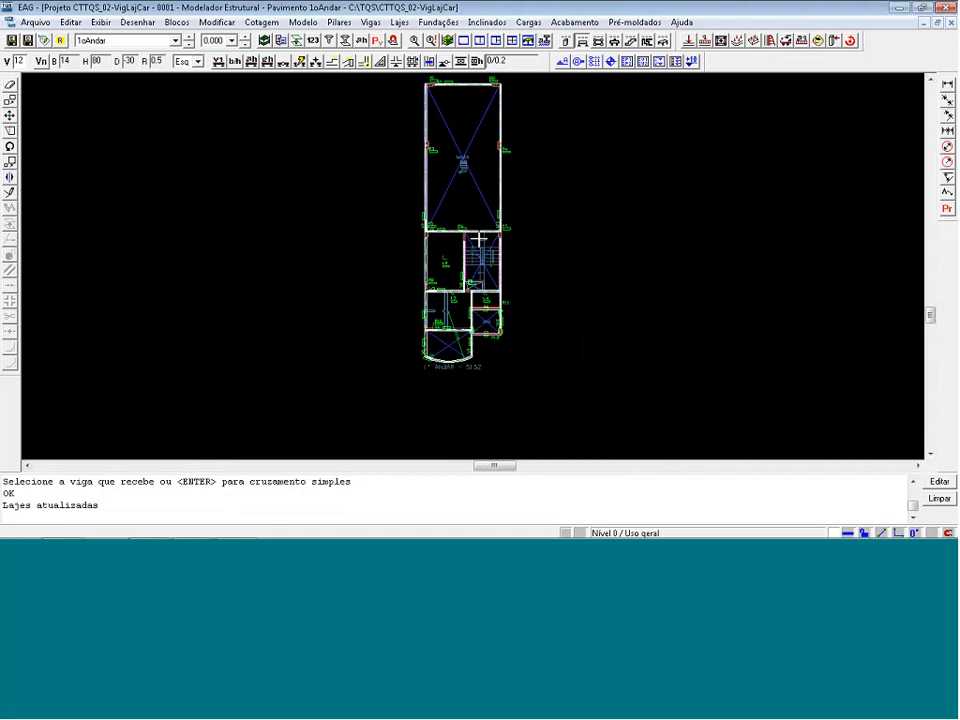
{"action": "scroll", "coordinate": [463, 77], "scroll_direction": "up", "scroll_amount": 3}
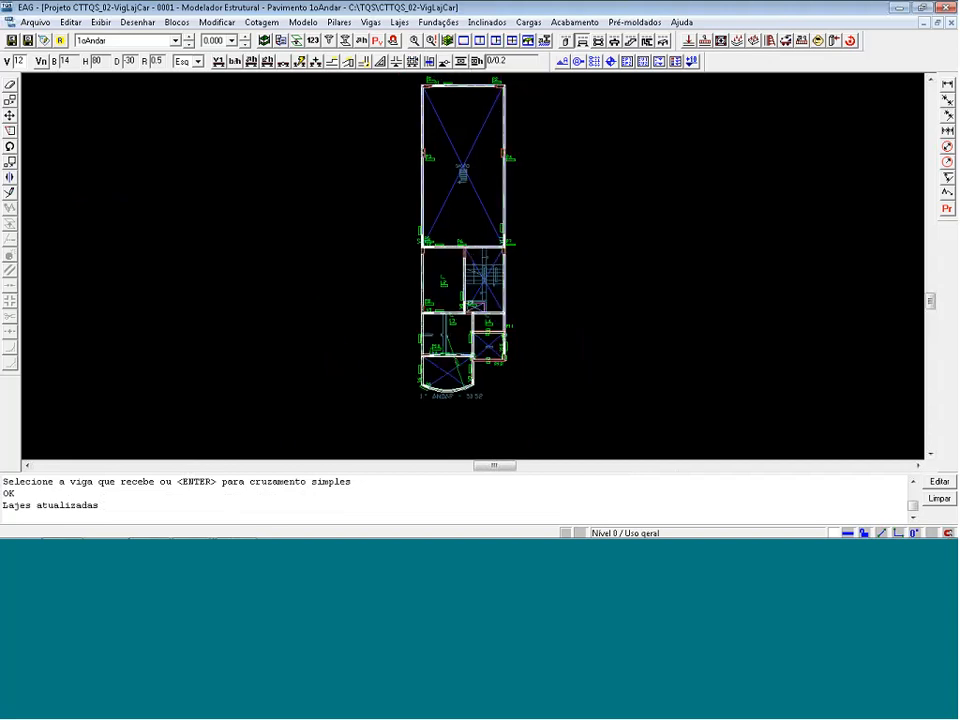
{"action": "scroll", "coordinate": [463, 77], "scroll_direction": "up", "scroll_amount": 1}
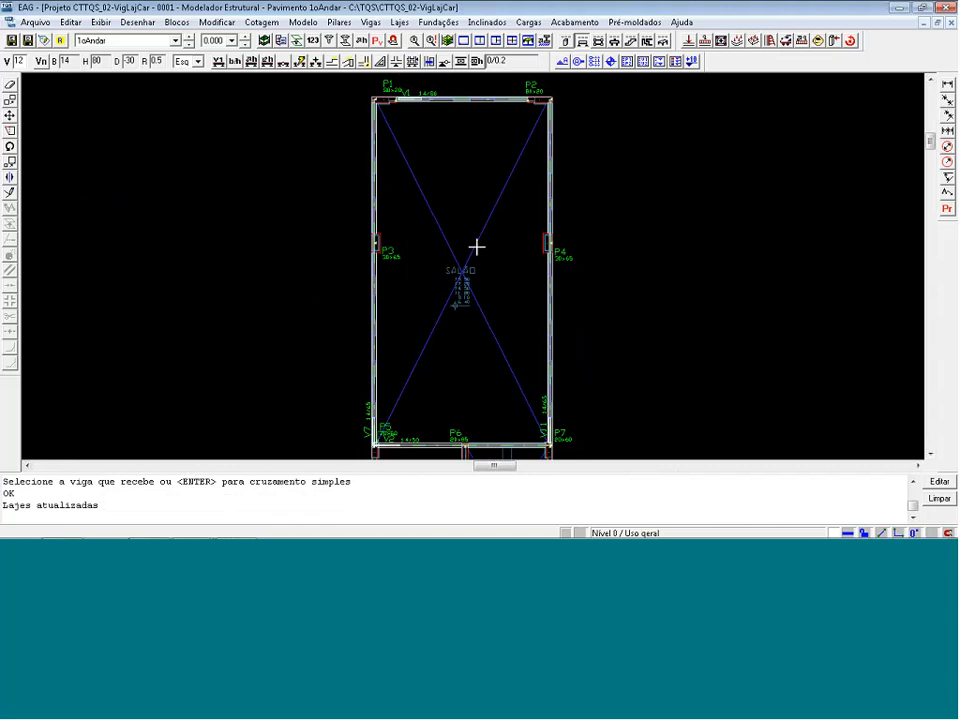
{"action": "left_click", "coordinate": [601, 44]}
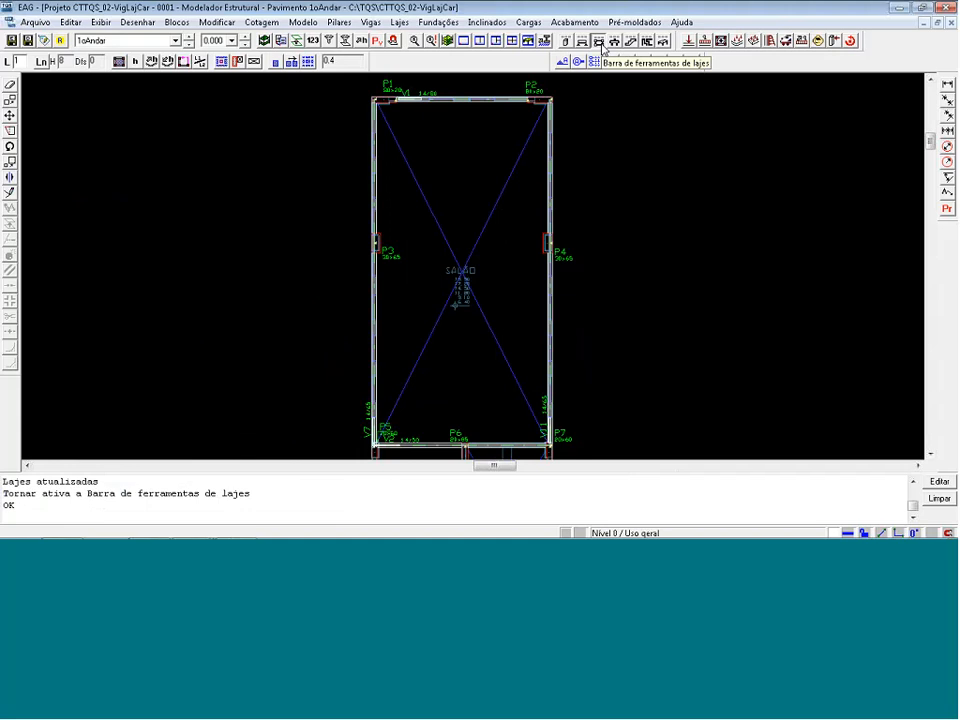
{"action": "left_click", "coordinate": [135, 62]}
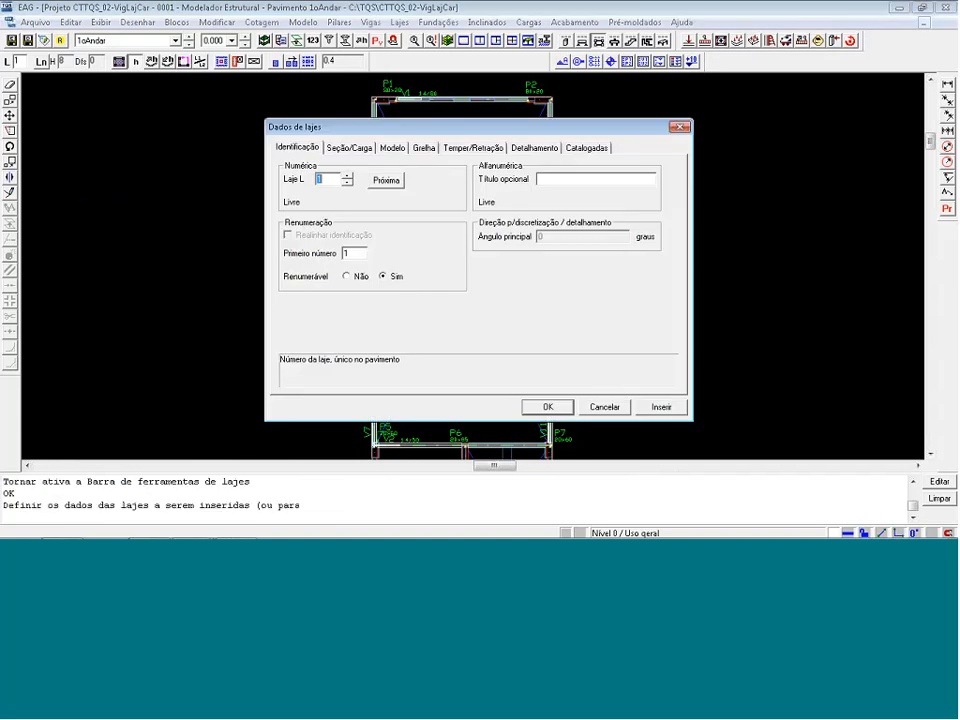
{"action": "left_click", "coordinate": [360, 150]}
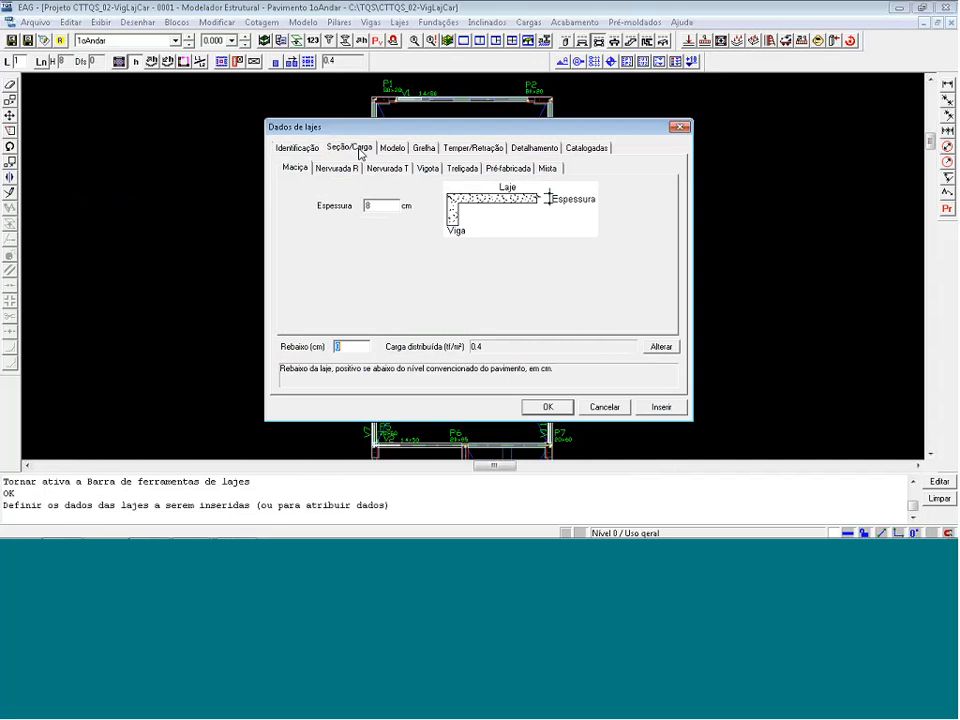
{"action": "left_click", "coordinate": [379, 206]}
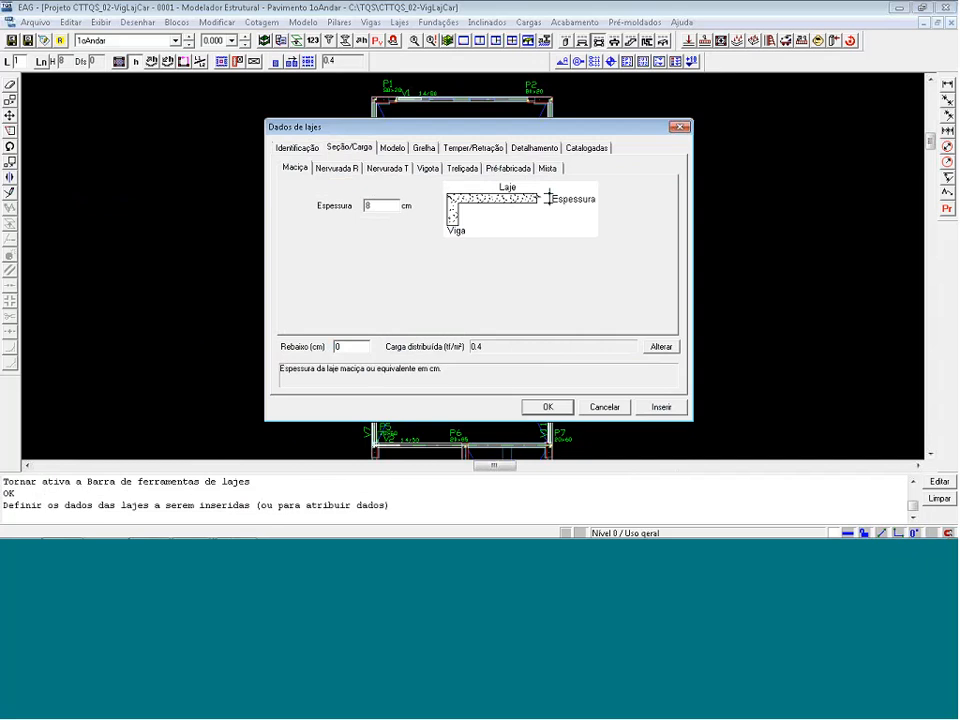
{"action": "key", "text": "BackSpace"}
{"action": "type", "text": "15"}
- Look through the Nervurada R, Nervurada T, Vigota and Treliçada section options and return to the Maciça section
{"action": "left_click", "coordinate": [337, 168]}
{"action": "left_click", "coordinate": [387, 168]}
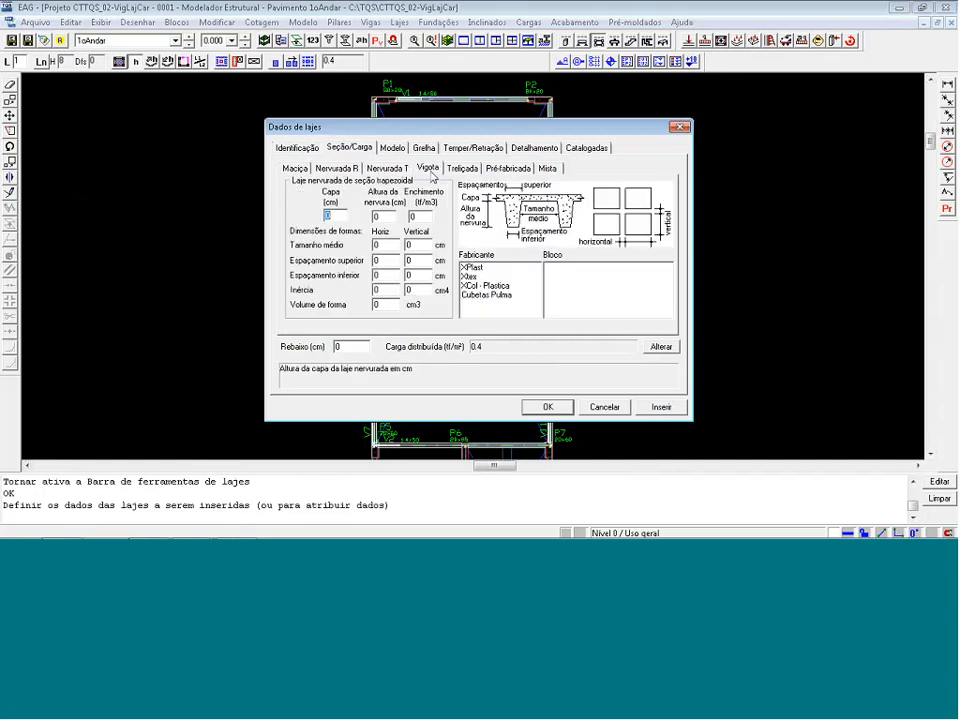
{"action": "left_click", "coordinate": [428, 168]}
{"action": "left_click", "coordinate": [462, 168]}
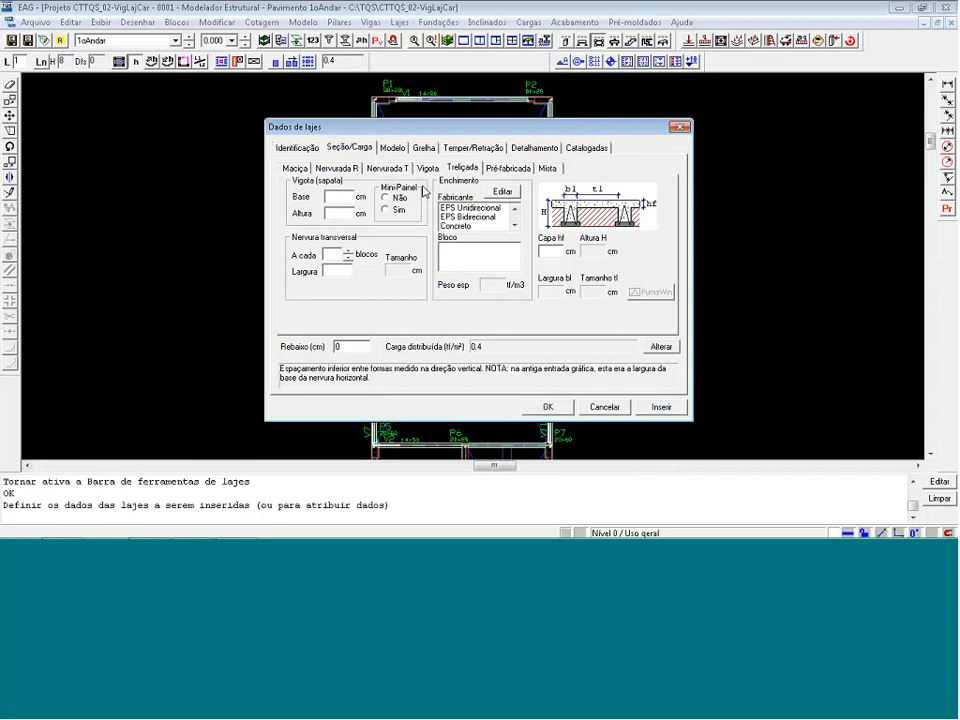
{"action": "left_click", "coordinate": [294, 168]}
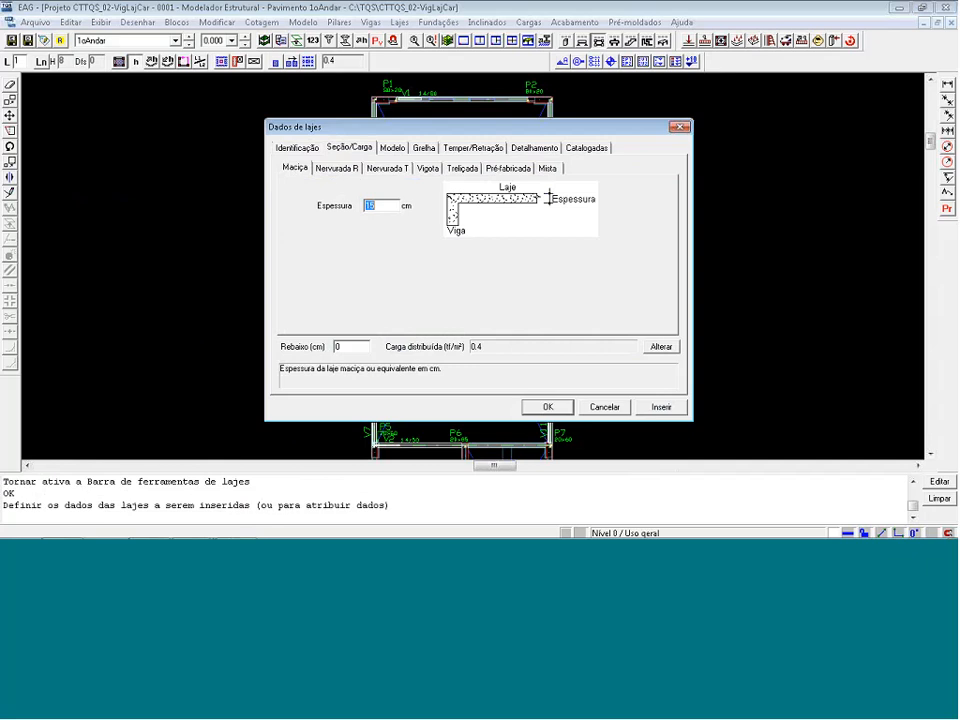
- Set the slab's distributed load to the alphanumeric type COMERC1
{"action": "left_click", "coordinate": [596, 345]}
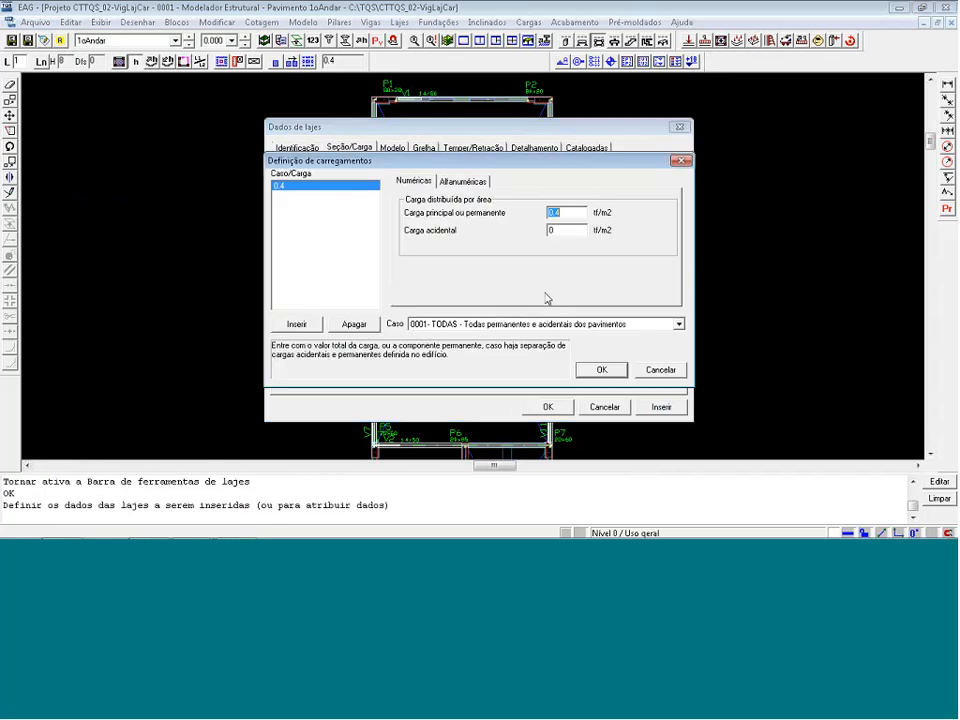
{"action": "left_click", "coordinate": [470, 181]}
{"action": "left_click", "coordinate": [482, 213]}
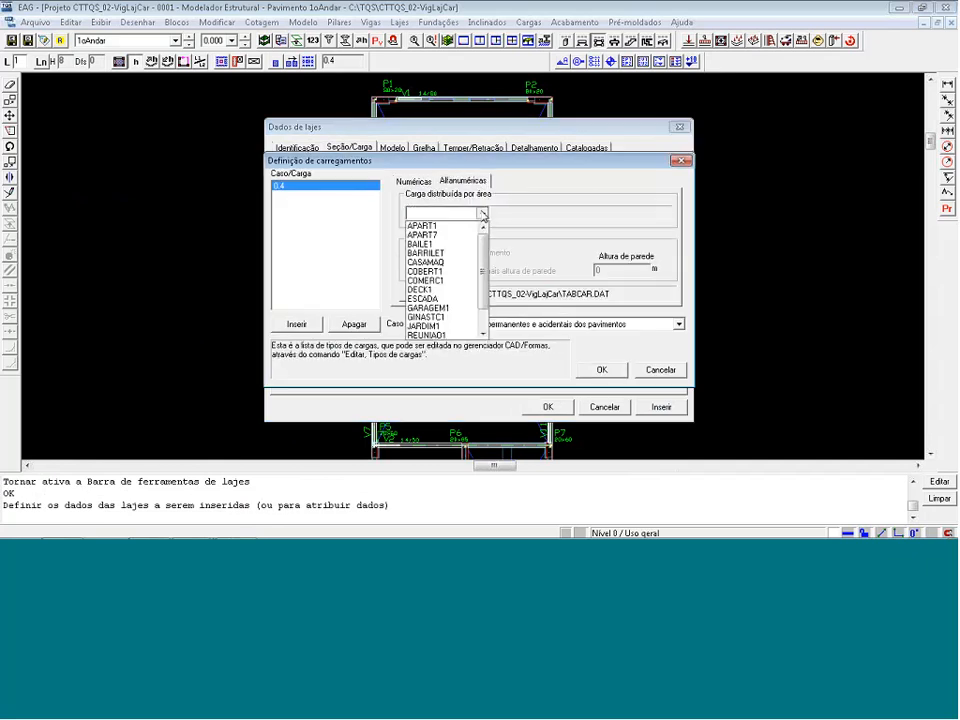
{"action": "left_click", "coordinate": [445, 281]}
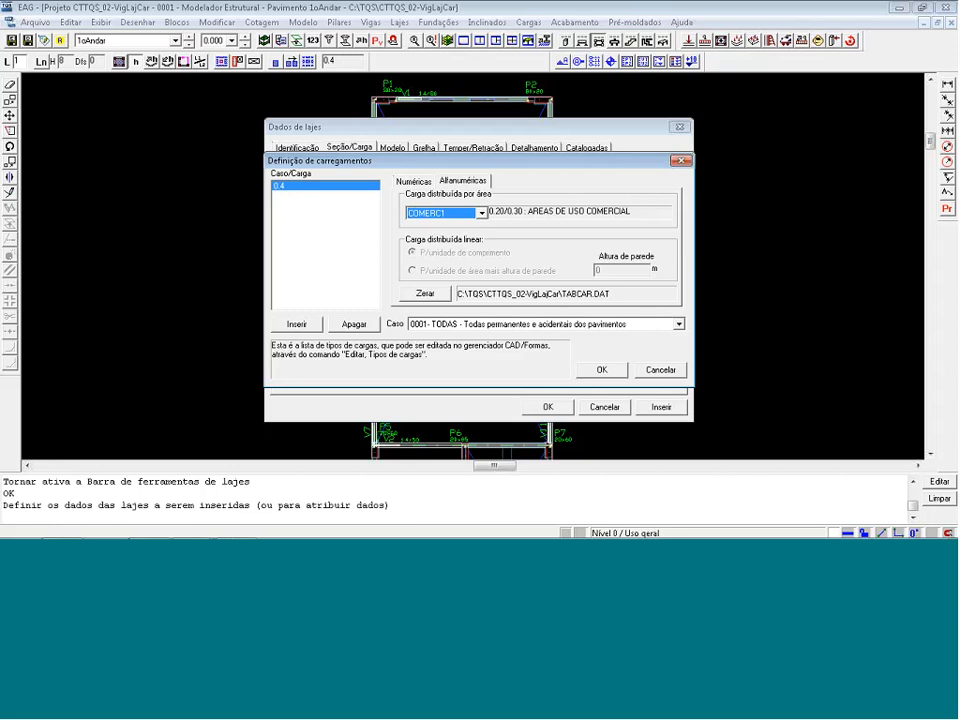
{"action": "left_click", "coordinate": [602, 369]}
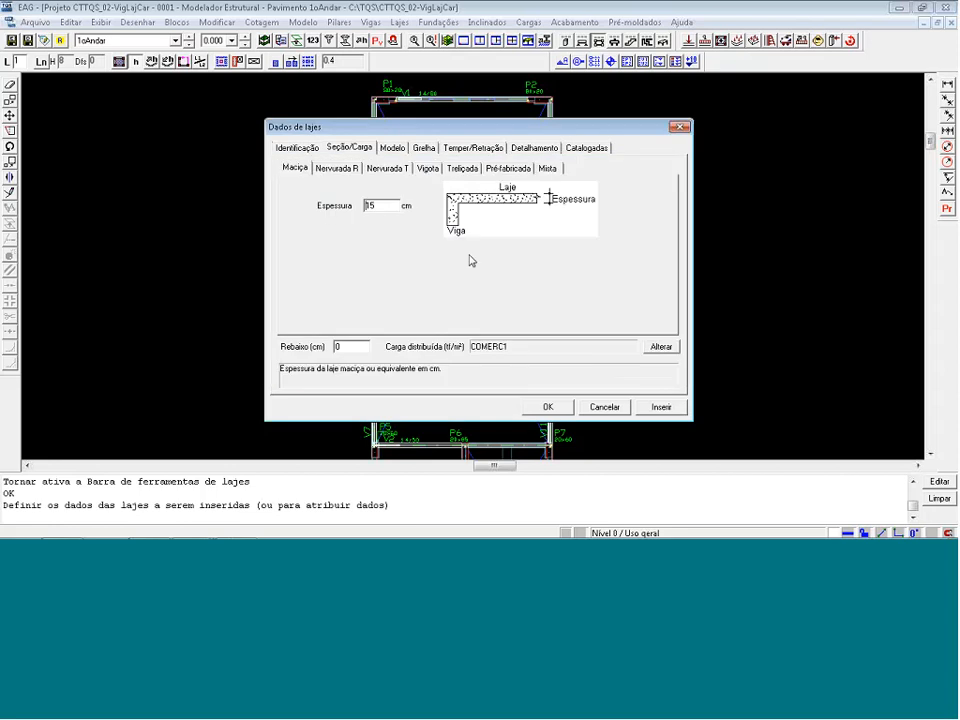
- Insert slab L1 in the large SALAO bay between V1 and V2, with its main direction along beam V1
{"action": "left_click", "coordinate": [658, 406]}
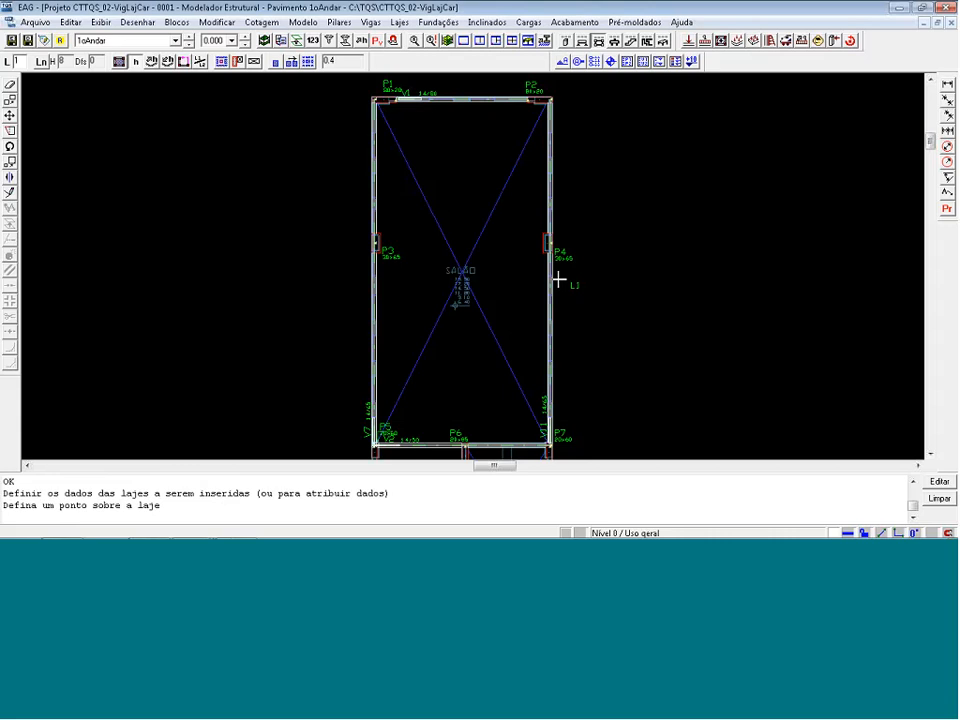
{"action": "left_click", "coordinate": [464, 270]}
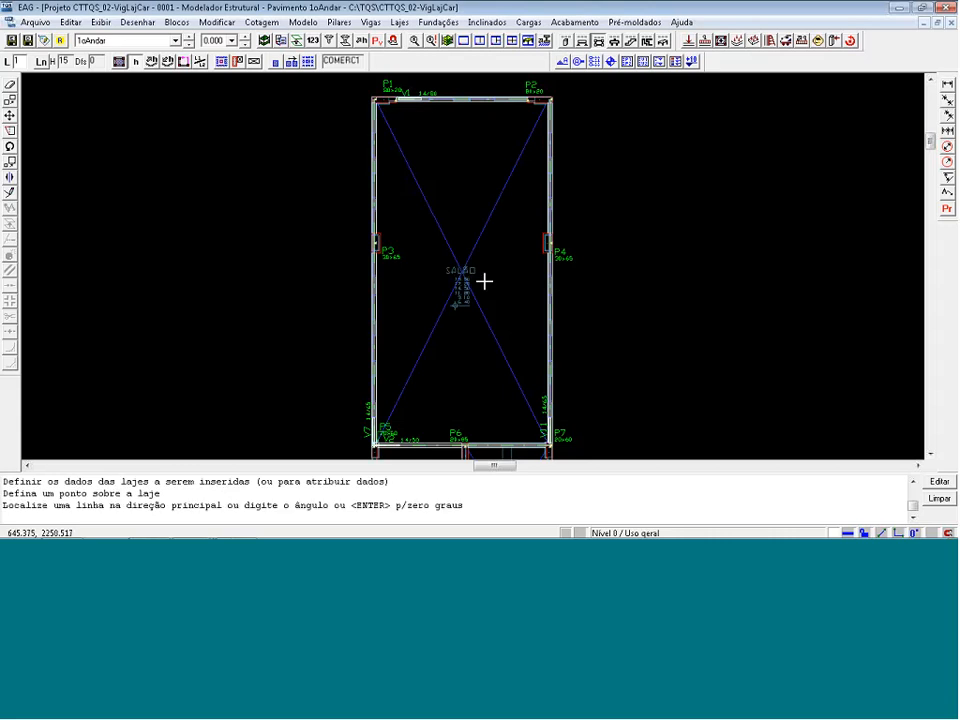
{"action": "left_click", "coordinate": [476, 103]}
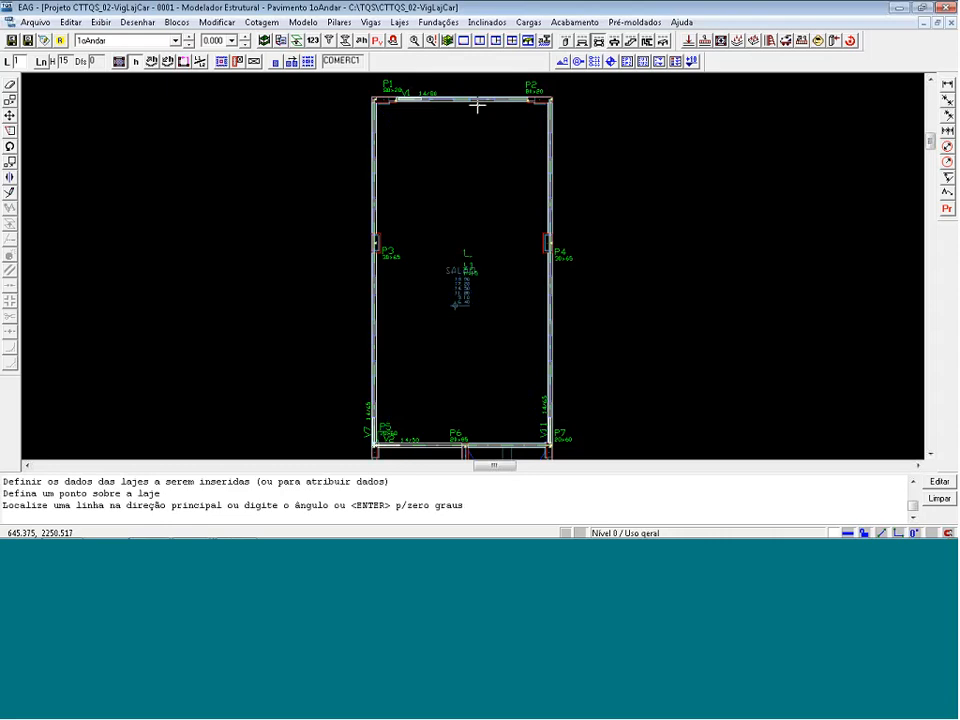
{"action": "scroll", "coordinate": [499, 269], "scroll_direction": "up", "scroll_amount": 1}
{"action": "scroll", "coordinate": [450, 240], "scroll_direction": "down", "scroll_amount": 2}
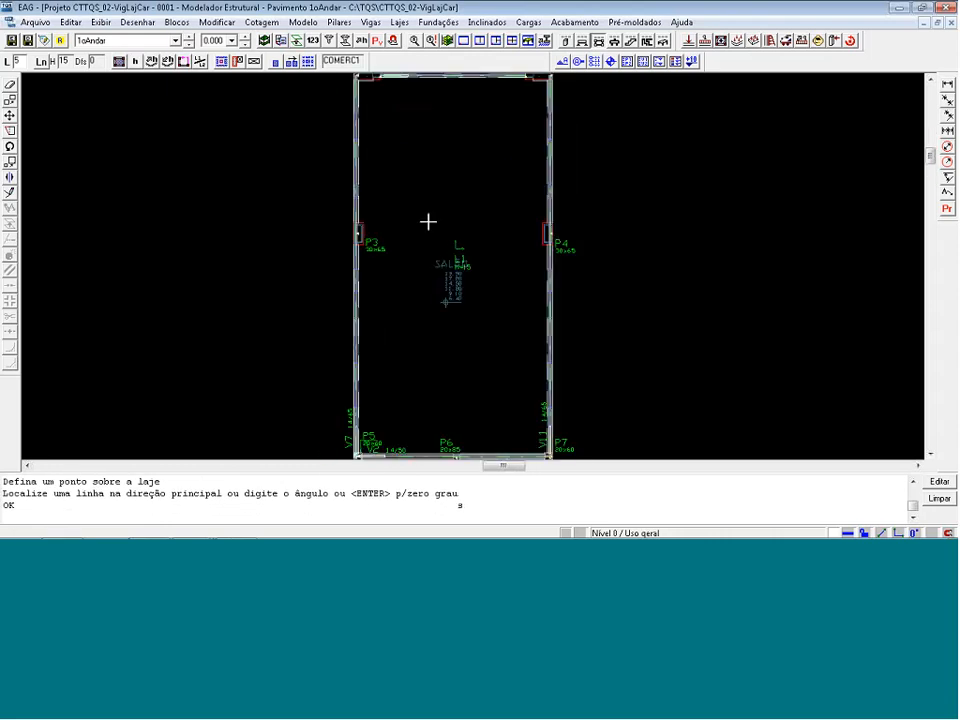
{"action": "scroll", "coordinate": [430, 250], "scroll_direction": "up", "scroll_amount": 1}
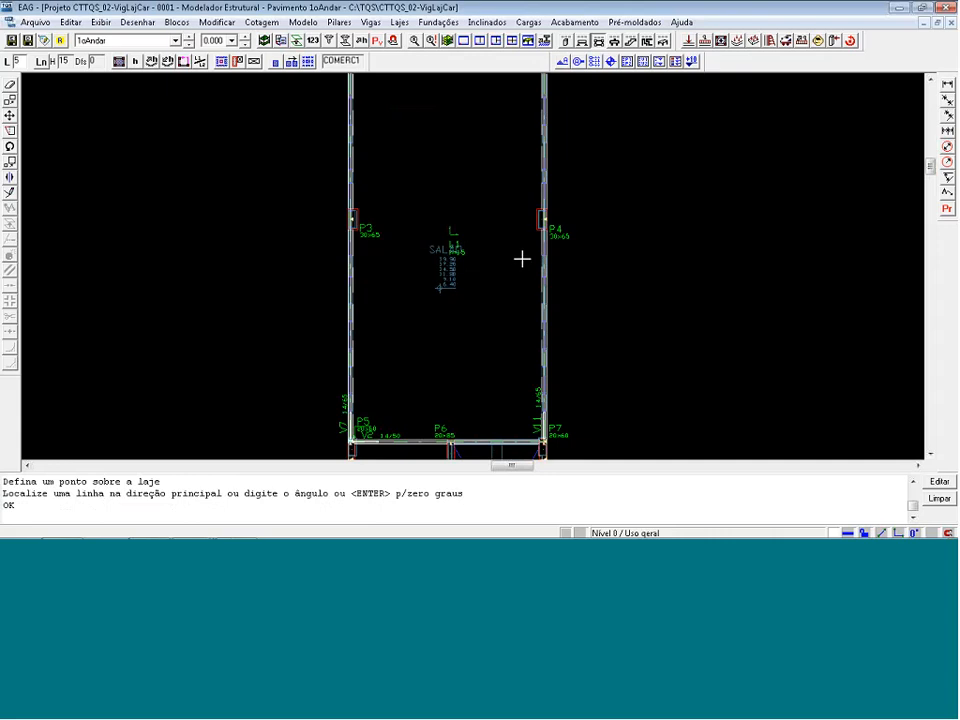
- Open the slab data for the next slab and set its solid (Maciça) section to 10 cm thick
{"action": "scroll", "coordinate": [465, 199], "scroll_direction": "down", "scroll_amount": 5}
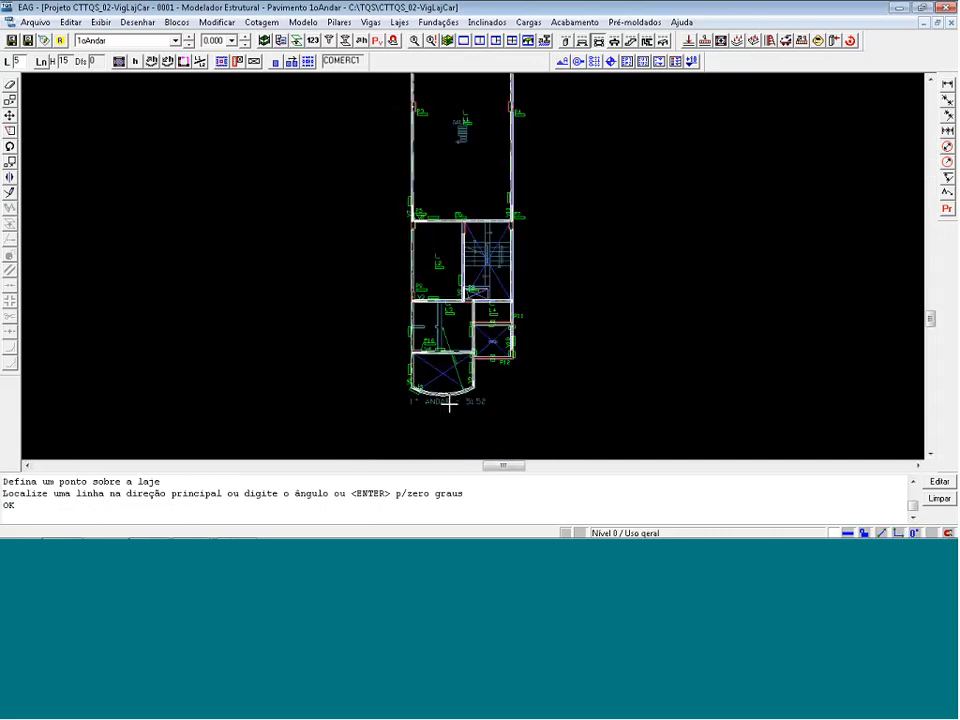
{"action": "scroll", "coordinate": [448, 403], "scroll_direction": "up", "scroll_amount": 5}
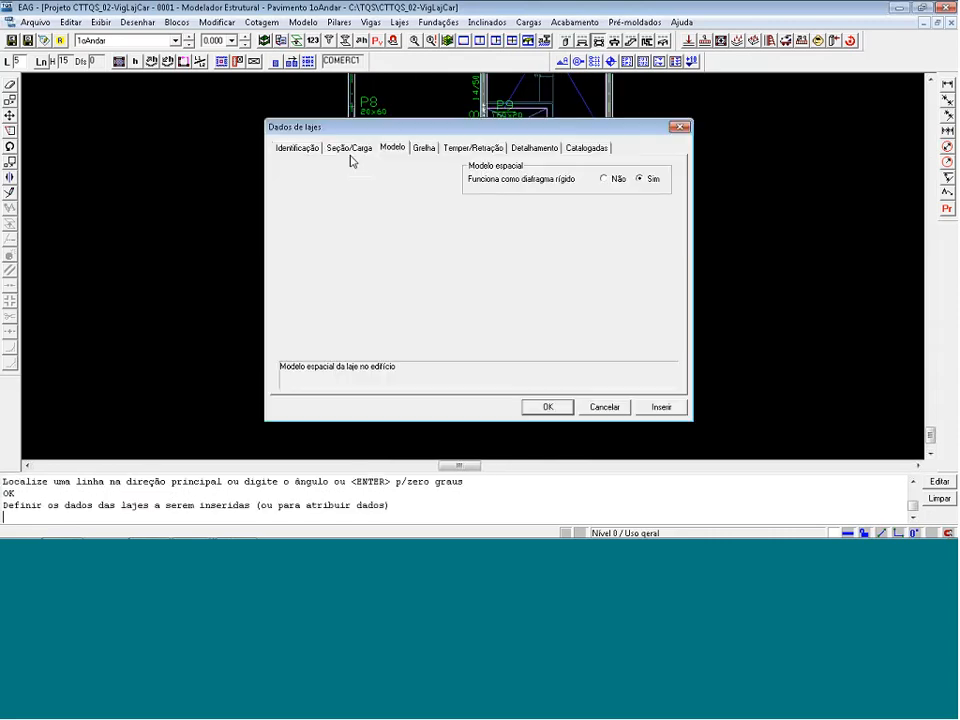
{"action": "left_click", "coordinate": [349, 150]}
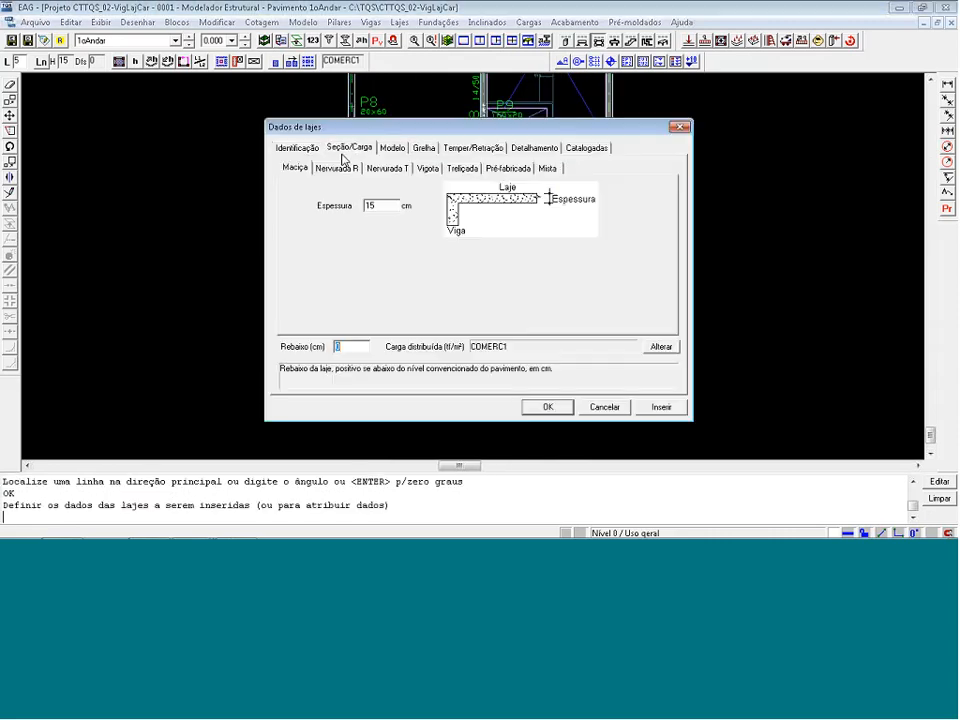
{"action": "left_click", "coordinate": [370, 205]}
{"action": "left_click", "coordinate": [369, 205]}
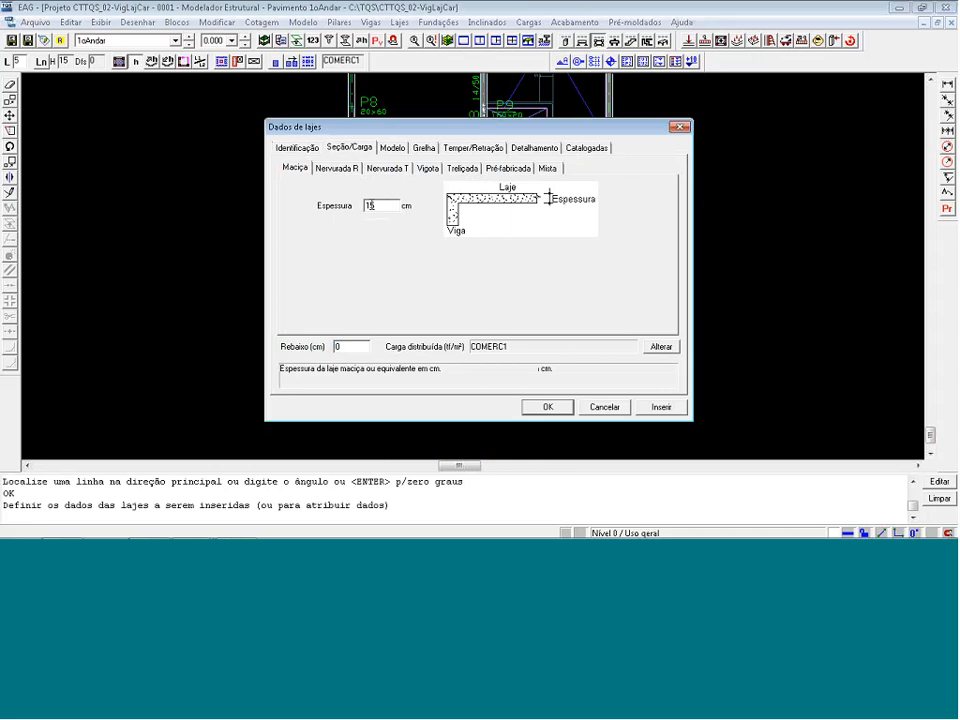
{"action": "key", "text": "BackSpace"}
{"action": "type", "text": "0"}
{"action": "left_click_drag", "start_coordinate": [402, 127], "coordinate": [599, 134]}
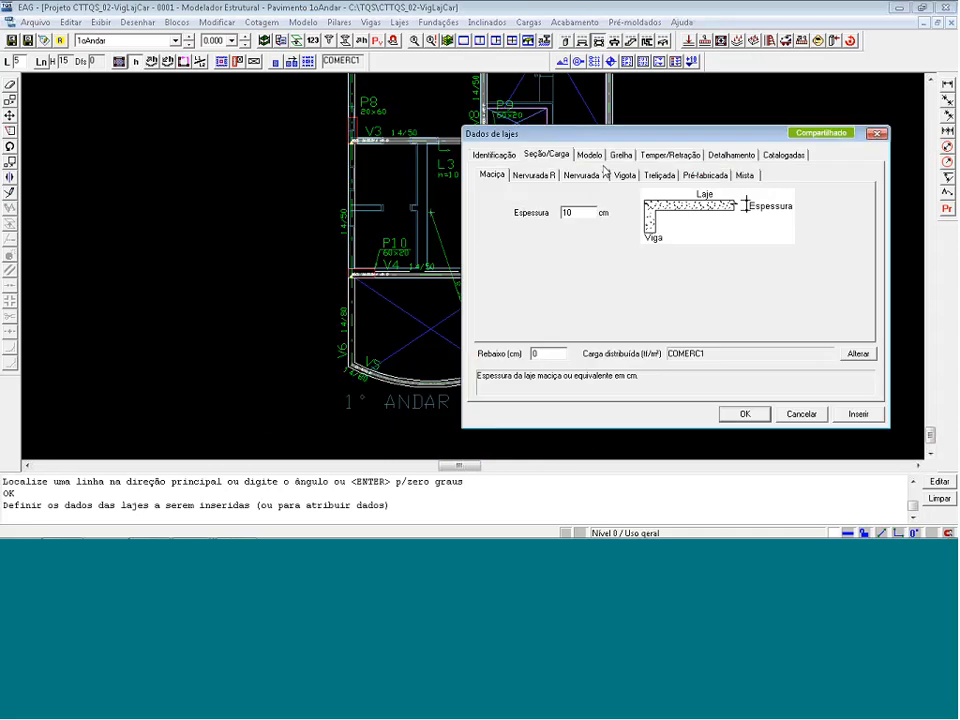
- Change the slab's area-distributed load to the alphanumeric type JARDIM1
{"action": "left_click", "coordinate": [858, 353]}
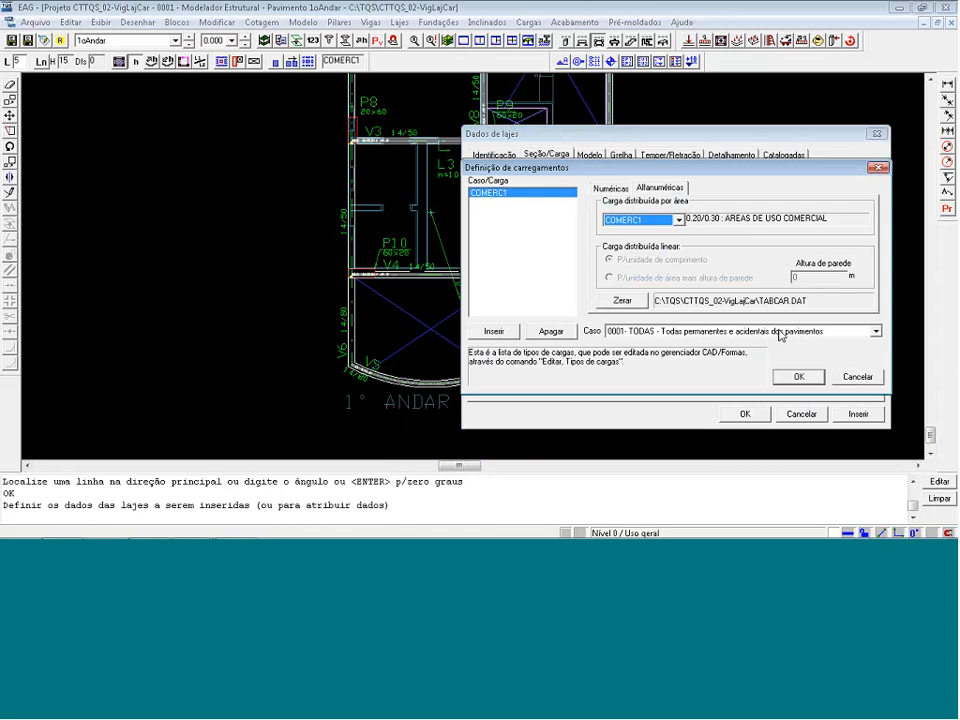
{"action": "left_click", "coordinate": [678, 220]}
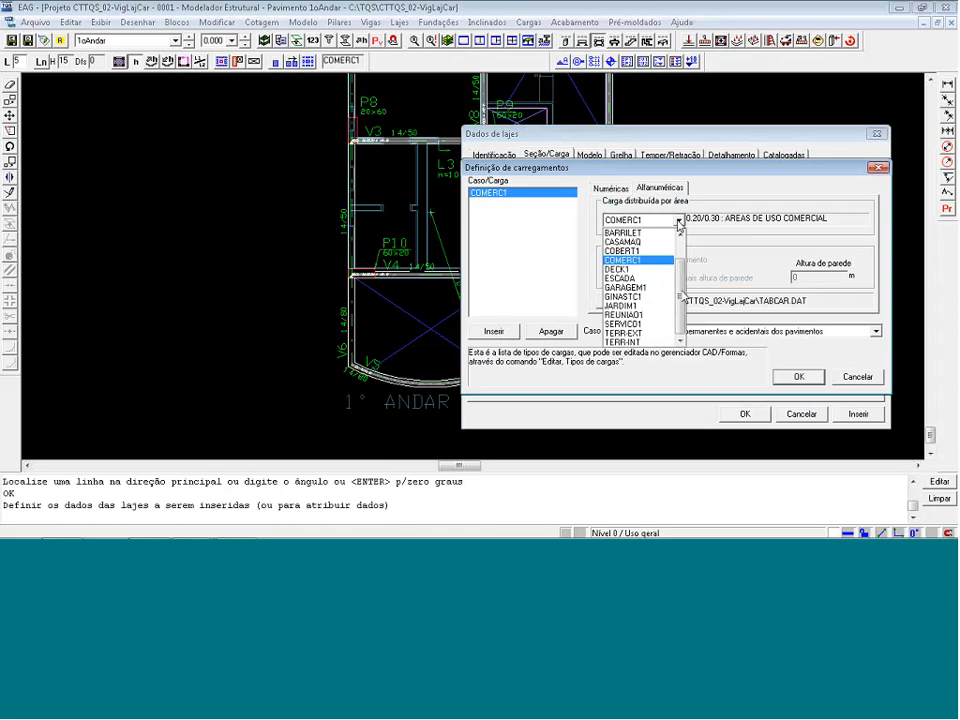
{"action": "left_click", "coordinate": [640, 305]}
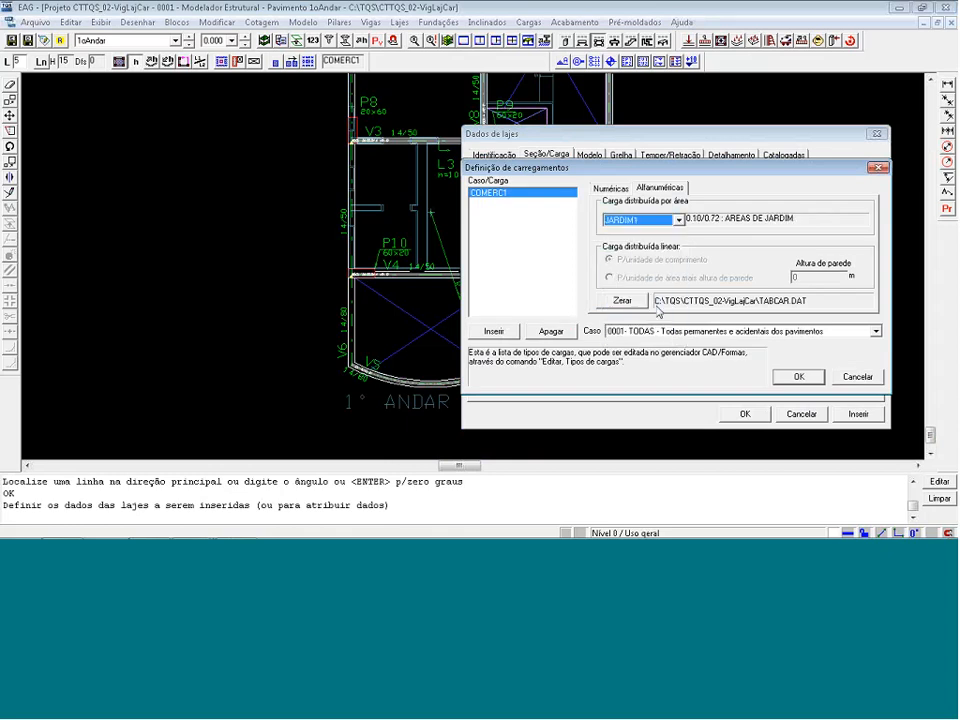
{"action": "left_click", "coordinate": [797, 377]}
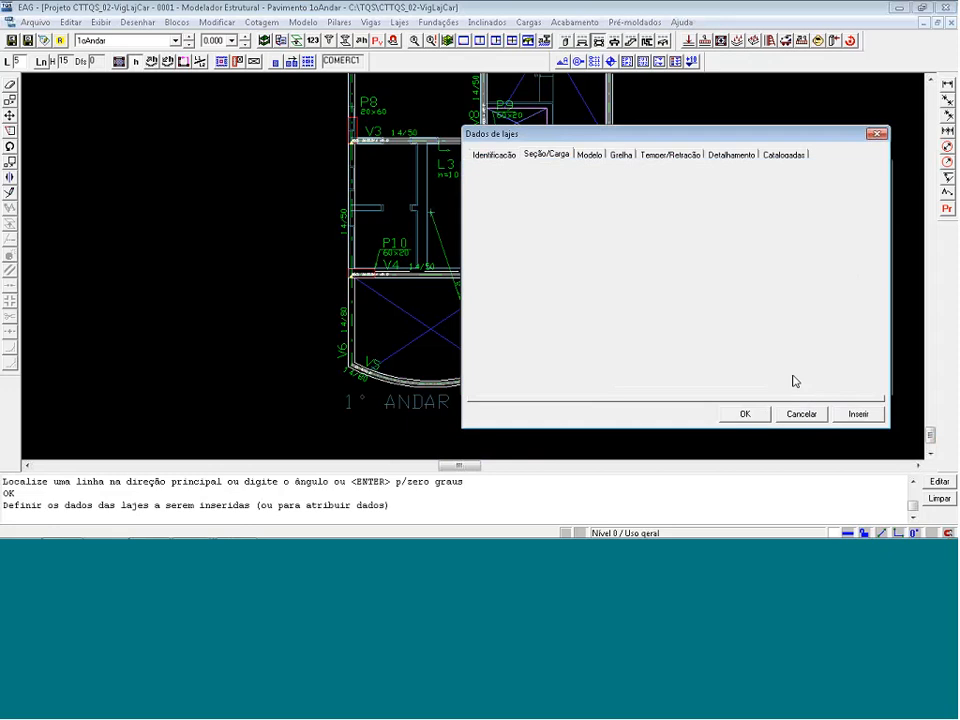
- Insert the slab in the curved bay between V4 and V5, with its main direction along beam V6
{"action": "left_click", "coordinate": [857, 413]}
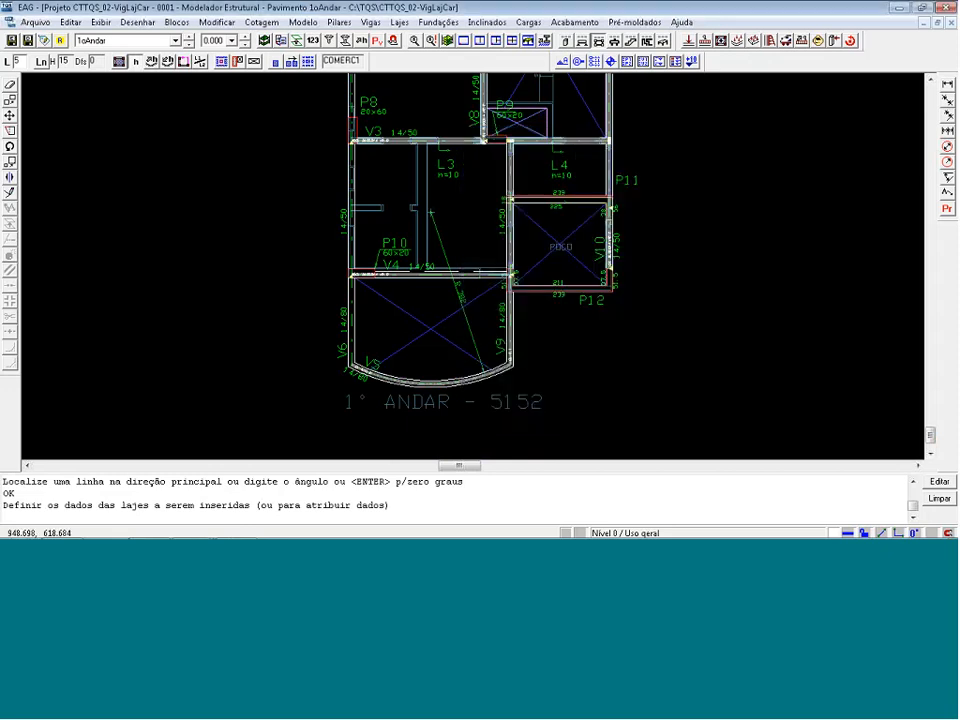
{"action": "left_click", "coordinate": [424, 327]}
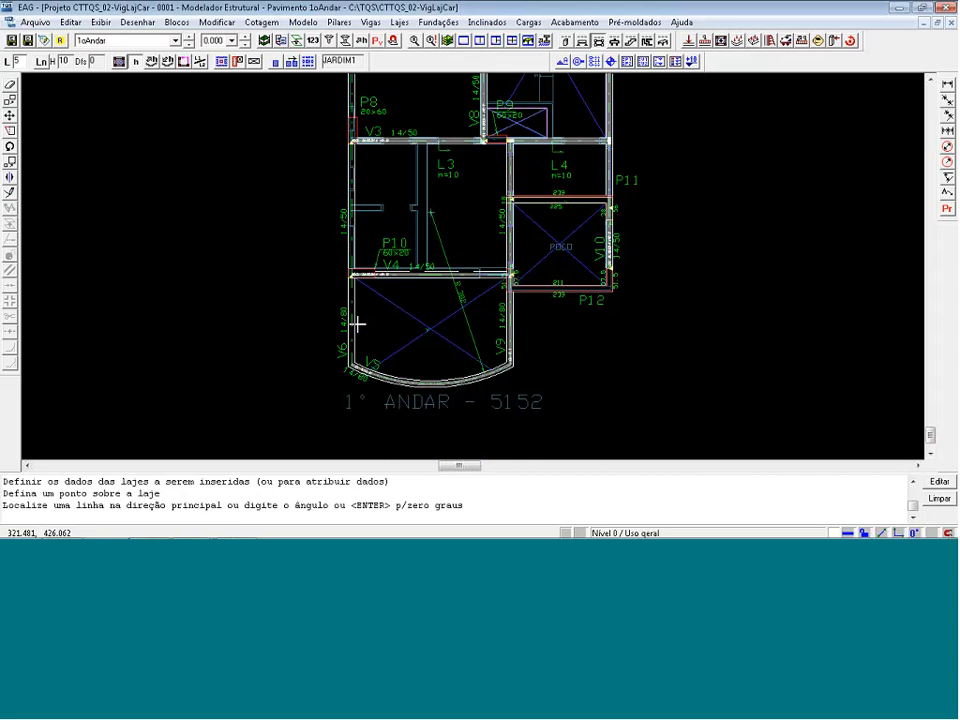
{"action": "key", "text": "Return"}
{"action": "scroll", "coordinate": [441, 285], "scroll_direction": "up", "scroll_amount": 1}
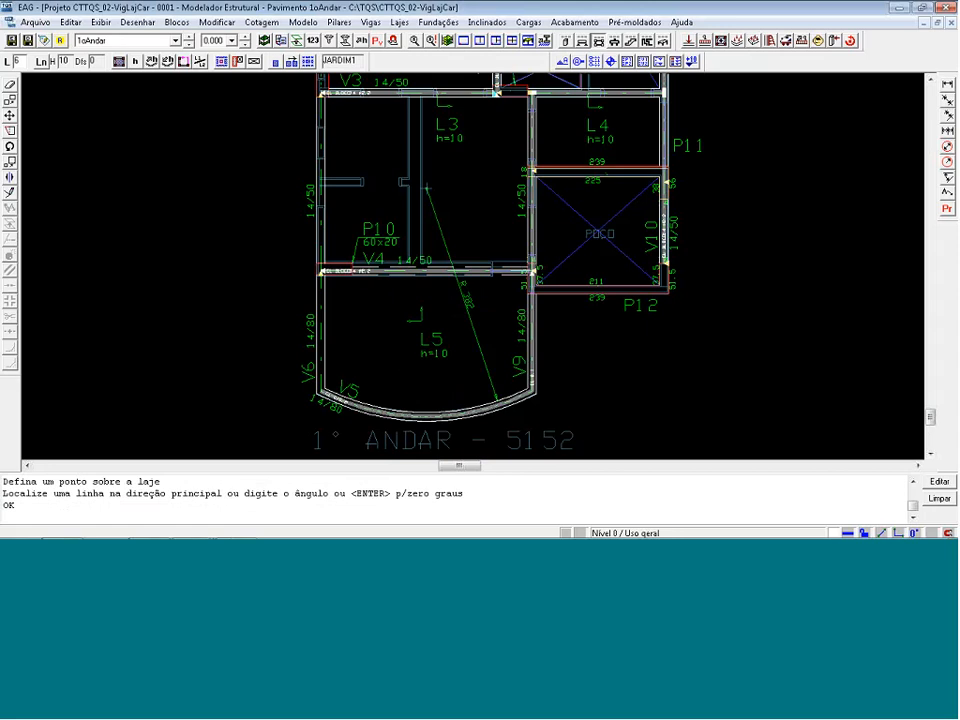
- Move the label of slab L3 further down within its bay, clear of beam V3
{"action": "scroll", "coordinate": [290, 352], "scroll_direction": "down", "scroll_amount": 1}
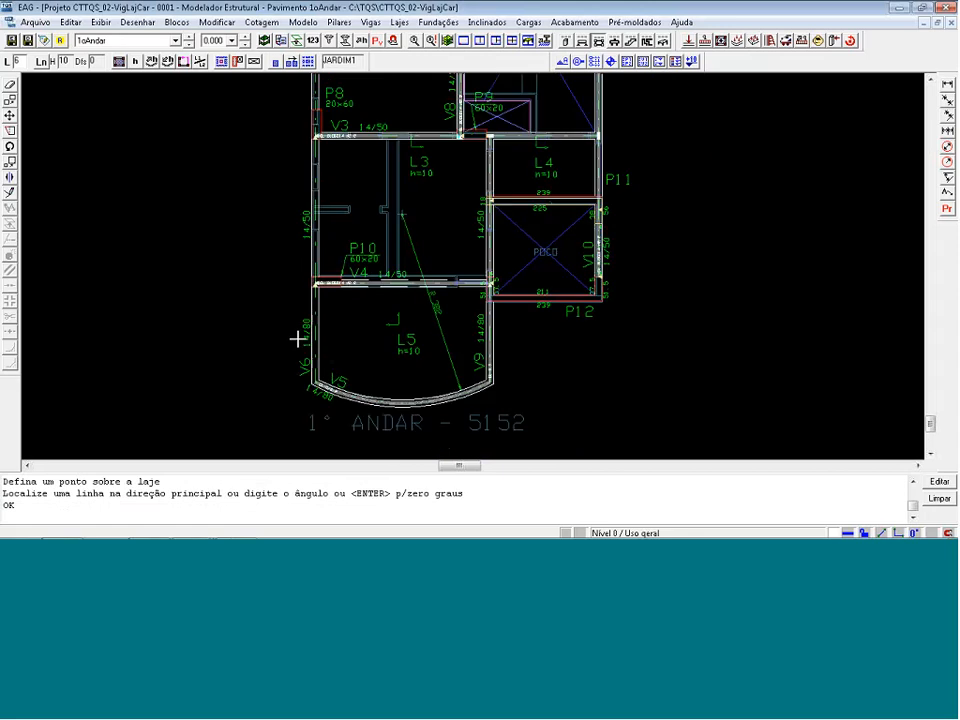
{"action": "left_click", "coordinate": [424, 206]}
{"action": "scroll", "coordinate": [390, 247], "scroll_direction": "down", "scroll_amount": 5}
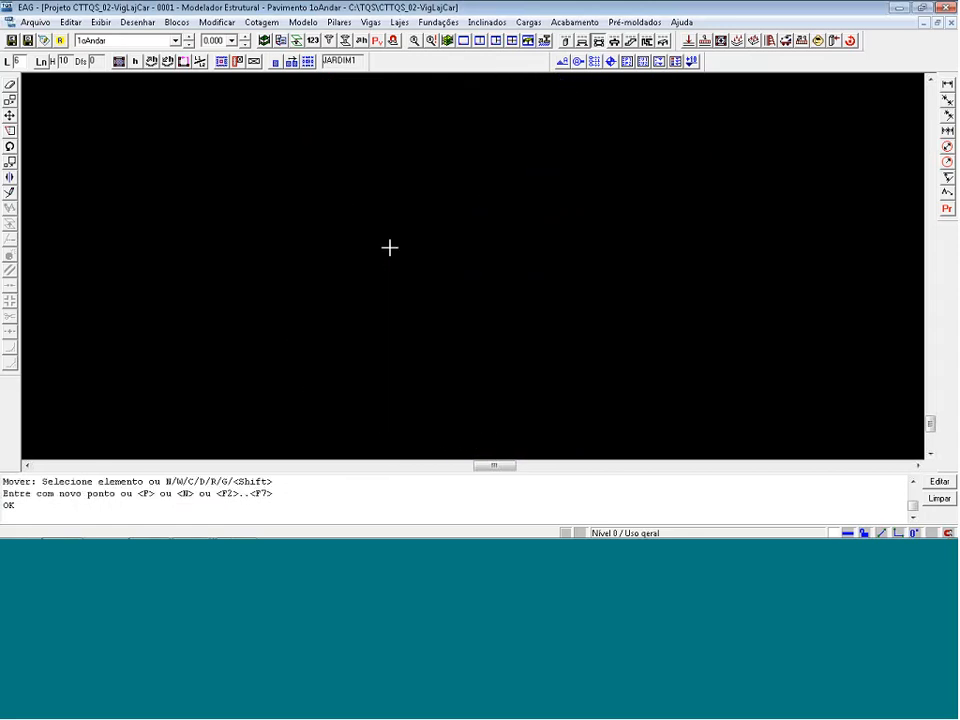
{"action": "scroll", "coordinate": [351, 347], "scroll_direction": "down", "scroll_amount": 2}
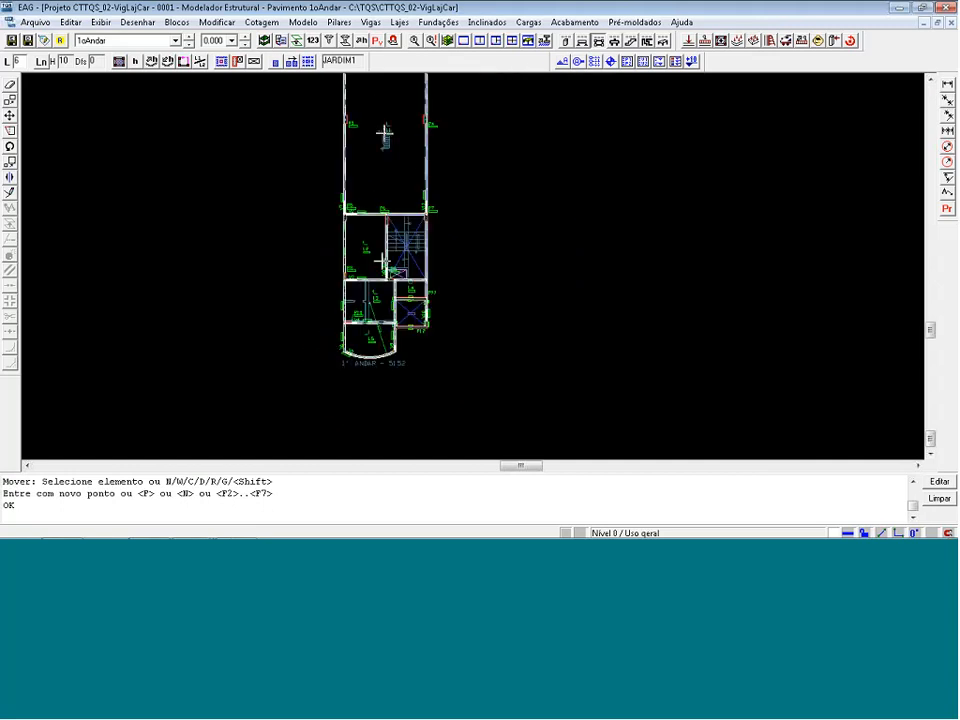
{"action": "scroll", "coordinate": [384, 140], "scroll_direction": "up", "scroll_amount": 1}
{"action": "scroll", "coordinate": [388, 135], "scroll_direction": "up", "scroll_amount": 2}
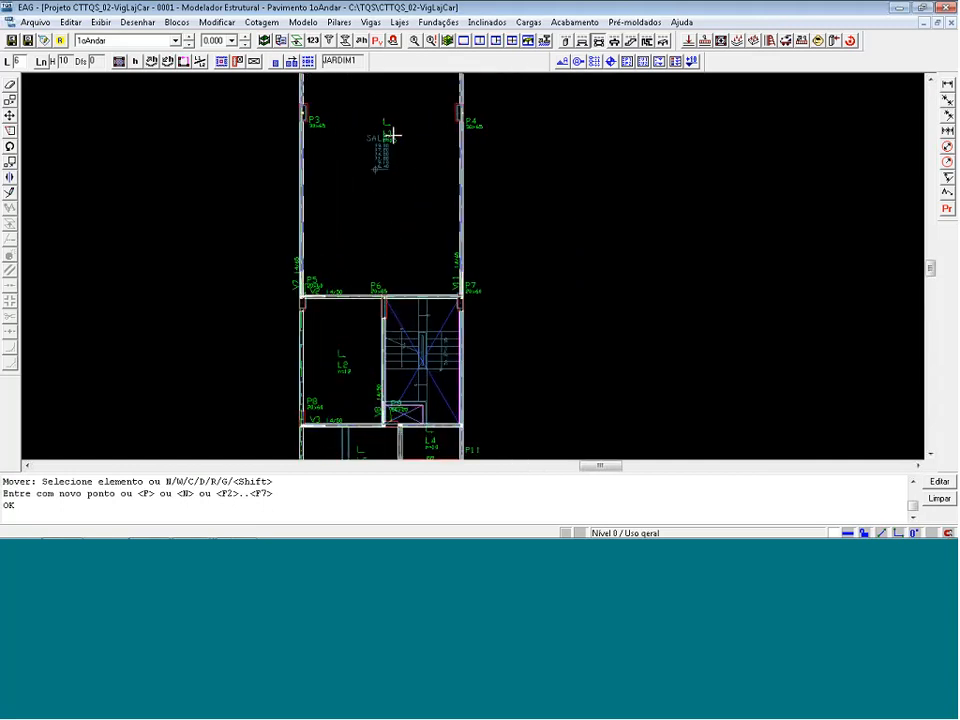
{"action": "scroll", "coordinate": [371, 199], "scroll_direction": "down", "scroll_amount": 3}
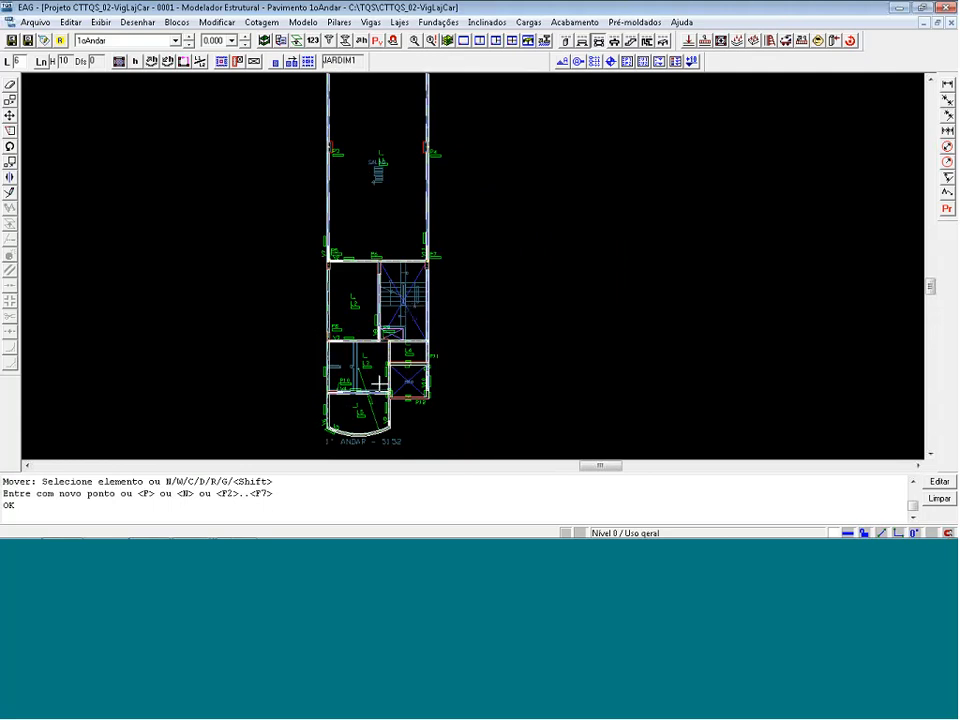
- Define a linear load of alphanumeric type BLOCO14, per unit of area with a wall height of 2.6 m
{"action": "scroll", "coordinate": [354, 390], "scroll_direction": "up", "scroll_amount": 1}
{"action": "scroll", "coordinate": [355, 392], "scroll_direction": "up", "scroll_amount": 7}
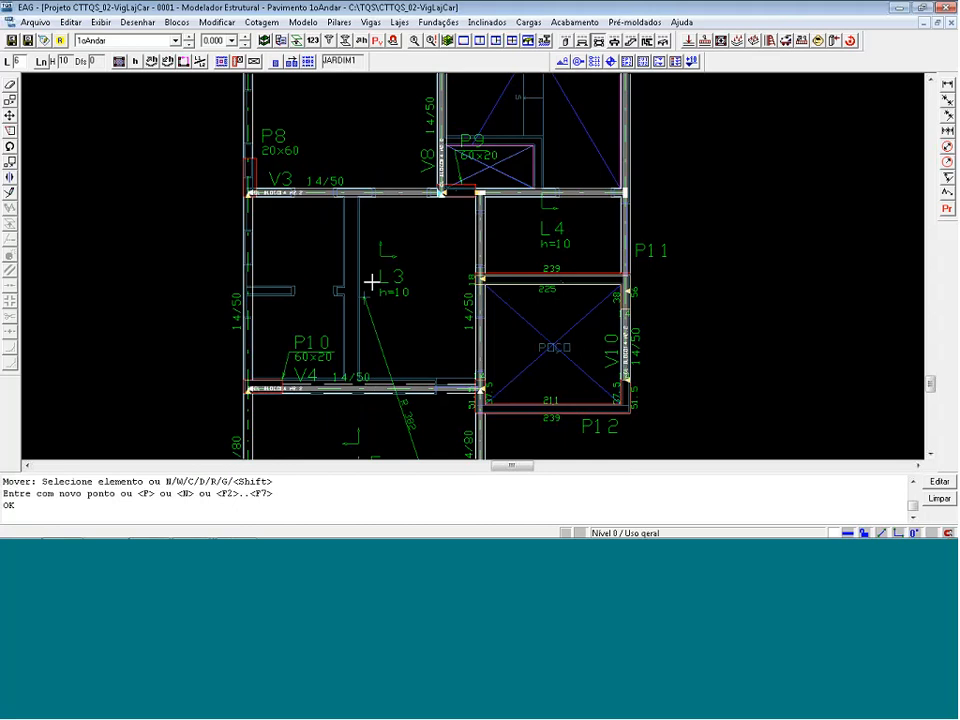
{"action": "scroll", "coordinate": [337, 308], "scroll_direction": "up", "scroll_amount": 2}
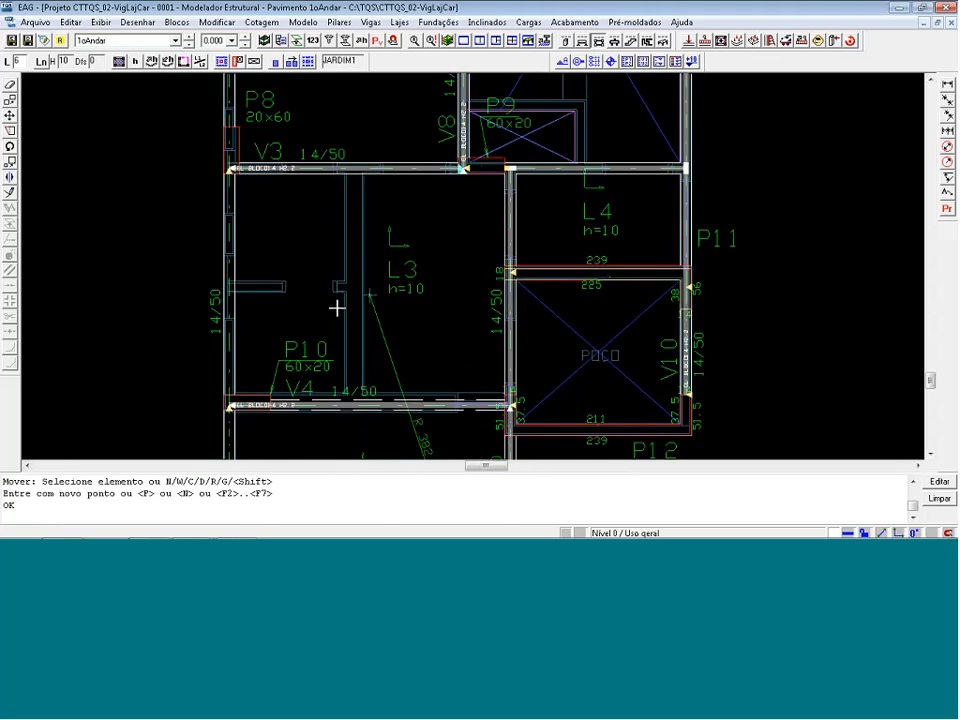
{"action": "left_click", "coordinate": [704, 42]}
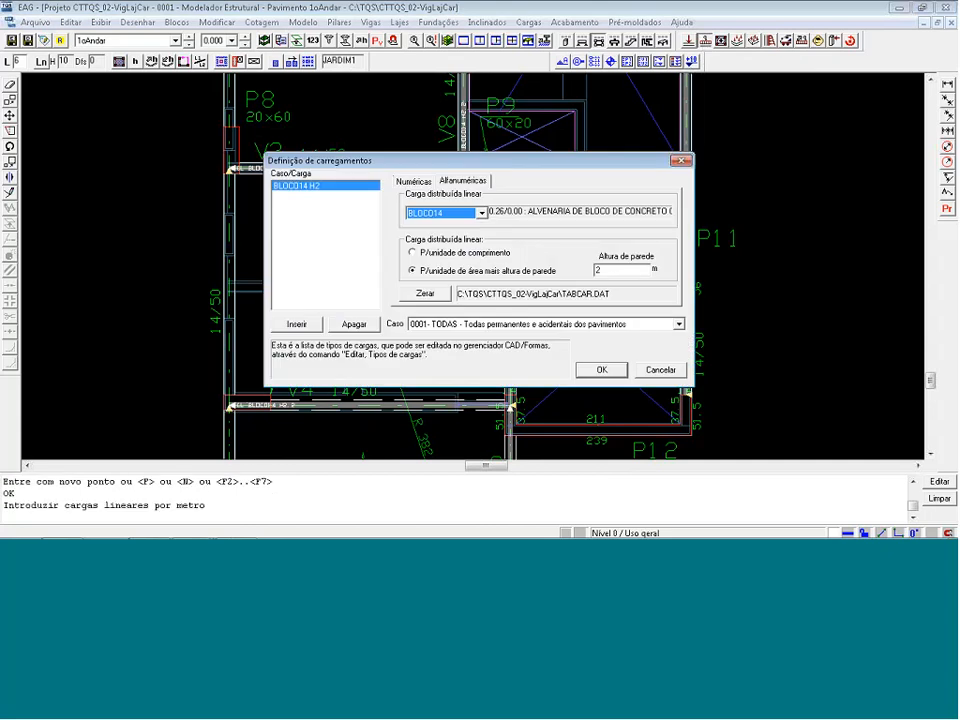
{"action": "left_click", "coordinate": [603, 270]}
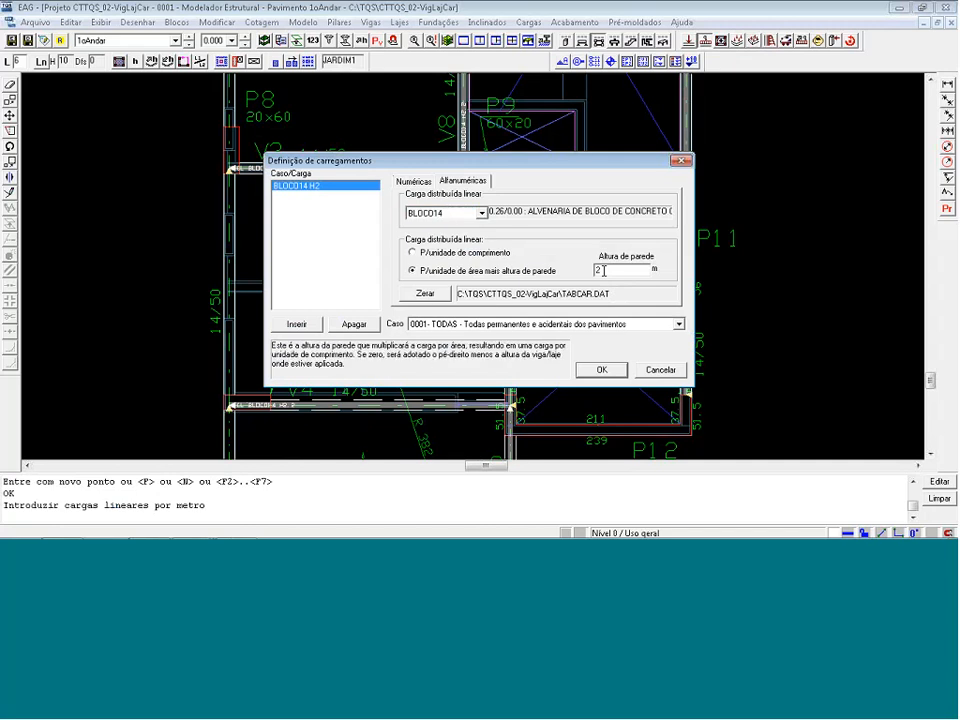
{"action": "left_click_drag", "start_coordinate": [524, 160], "coordinate": [705, 164]}
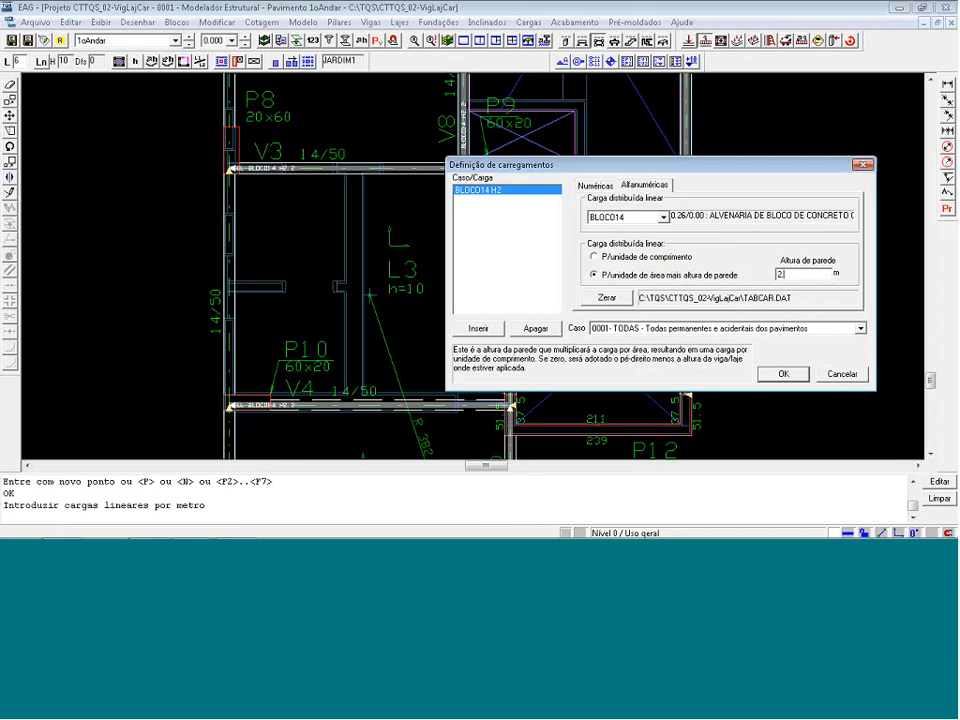
{"action": "left_click", "coordinate": [777, 370]}
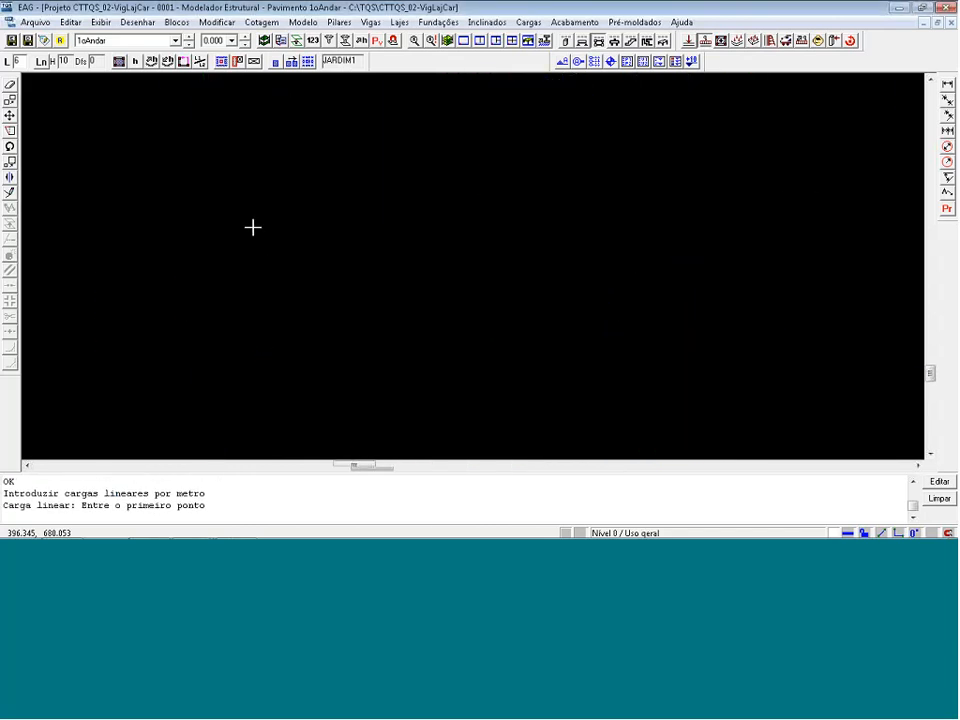
- Place the BLOCO14 linear load along the horizontal partition in slab L3, centred on the wall, about 143 cm long
{"action": "scroll", "coordinate": [215, 259], "scroll_direction": "up", "scroll_amount": 1}
{"action": "scroll", "coordinate": [149, 264], "scroll_direction": "up", "scroll_amount": 1}
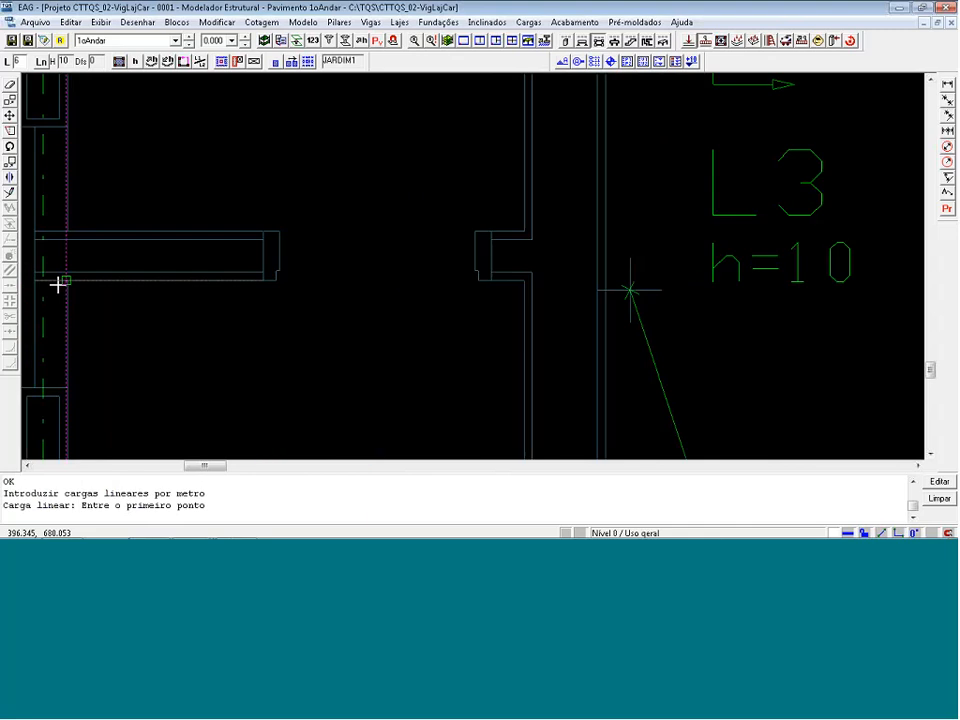
{"action": "left_click", "coordinate": [60, 229]}
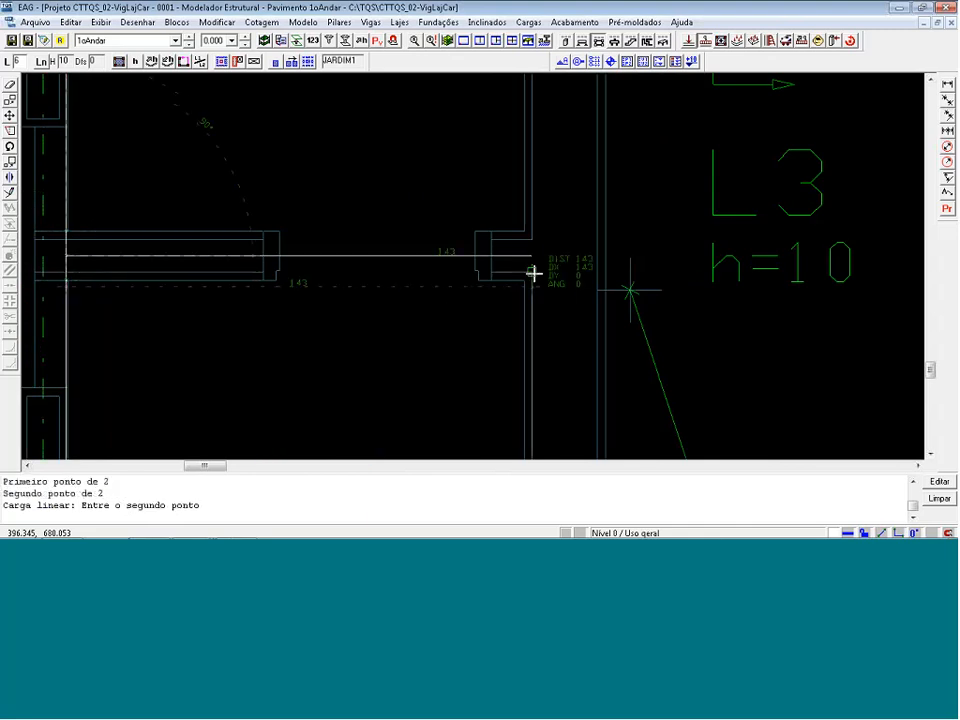
{"action": "left_click", "coordinate": [534, 272]}
- Place the same linear load along the vertical partition in slab L3, centred between its wall faces, from beam V4 up to beam V3
{"action": "scroll", "coordinate": [387, 220], "scroll_direction": "down", "scroll_amount": 4}
{"action": "scroll", "coordinate": [387, 220], "scroll_direction": "down", "scroll_amount": 6}
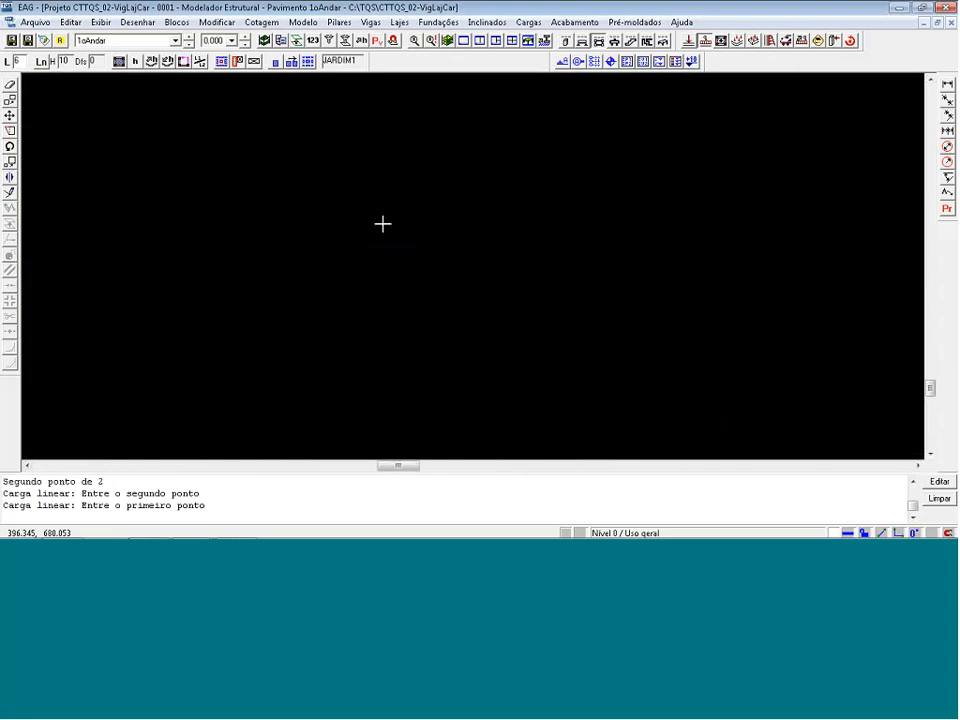
{"action": "scroll", "coordinate": [436, 343], "scroll_direction": "up", "scroll_amount": 3}
{"action": "scroll", "coordinate": [436, 343], "scroll_direction": "up", "scroll_amount": 2}
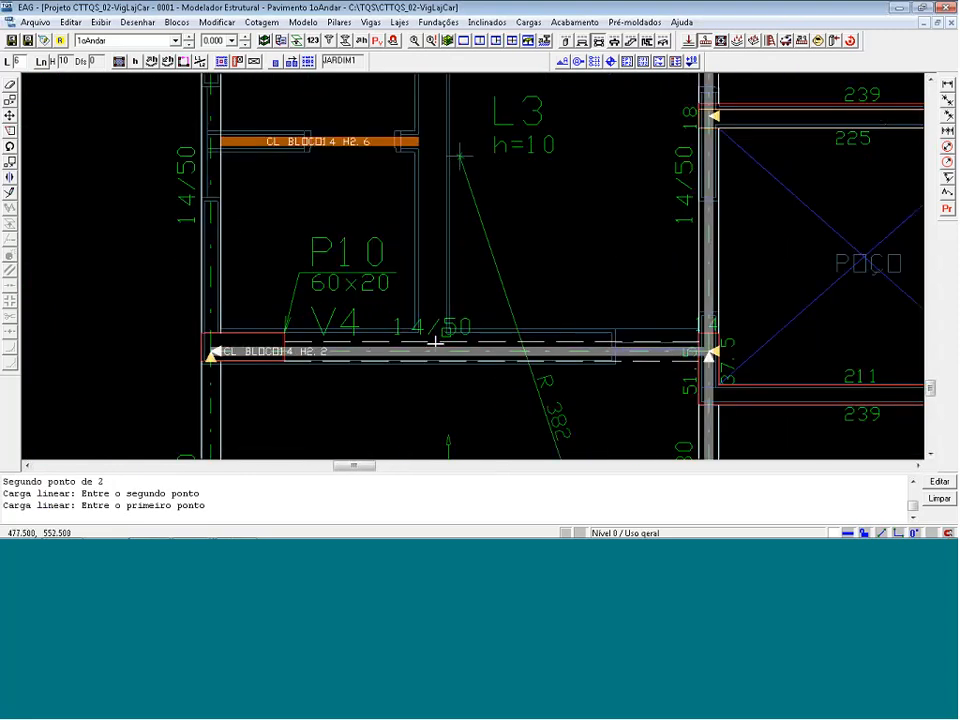
{"action": "scroll", "coordinate": [432, 355], "scroll_direction": "up", "scroll_amount": 3}
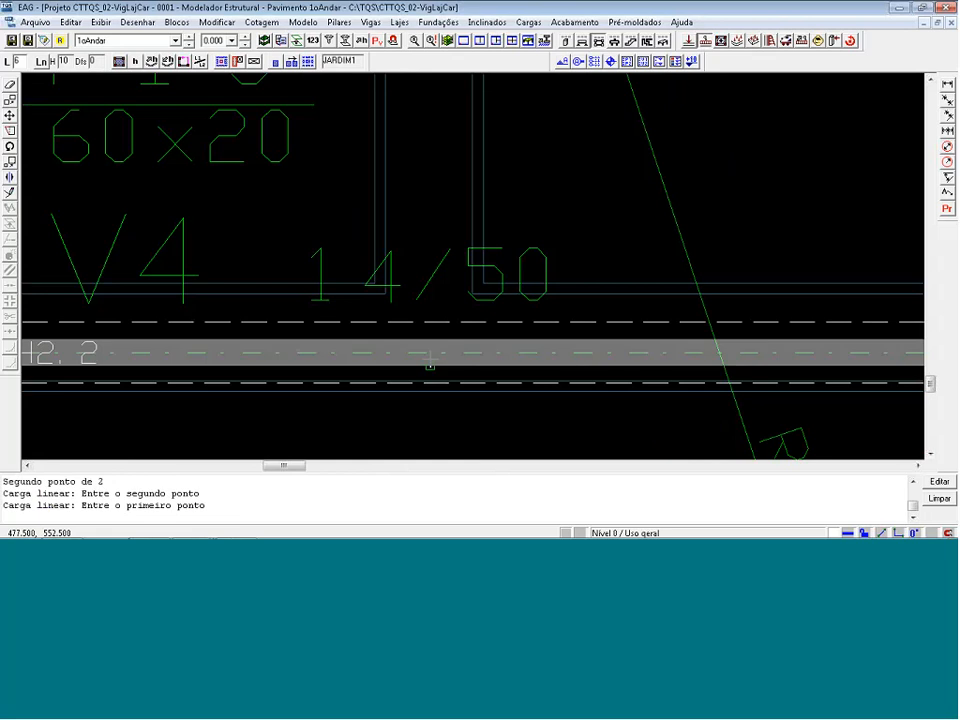
{"action": "scroll", "coordinate": [430, 362], "scroll_direction": "up", "scroll_amount": 1}
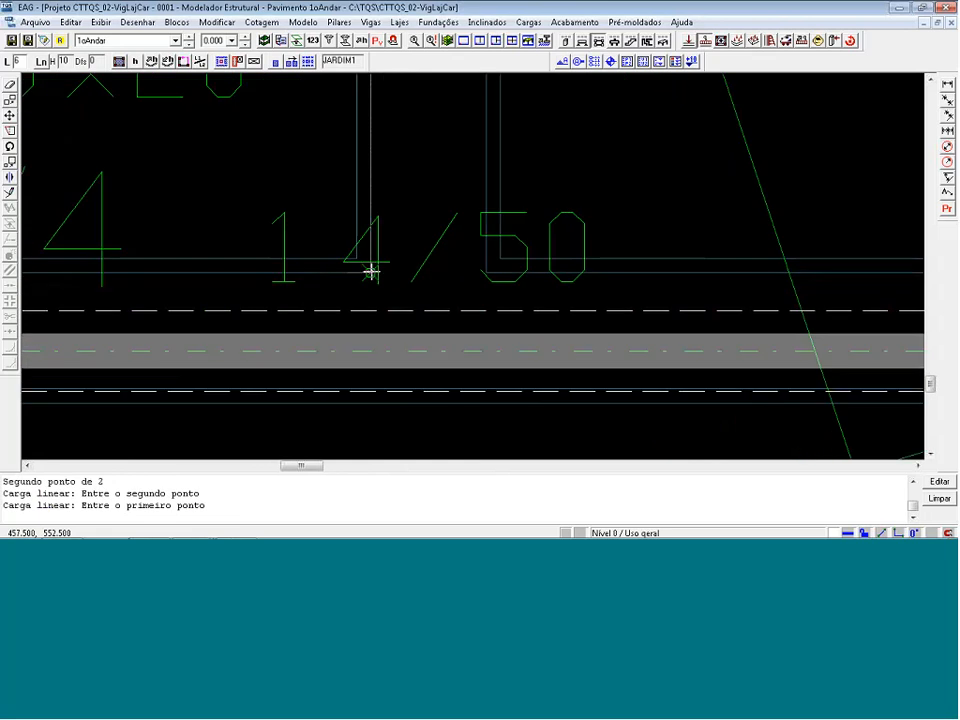
{"action": "left_click", "coordinate": [371, 272]}
{"action": "key", "text": "m"}
{"action": "left_click", "coordinate": [371, 307]}
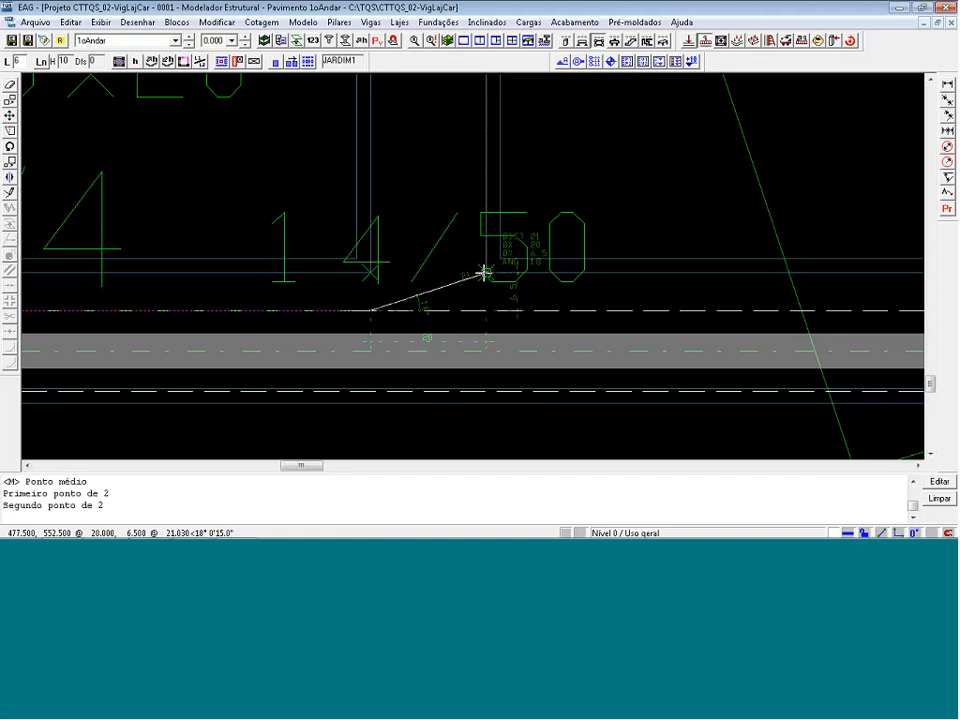
{"action": "scroll", "coordinate": [437, 285], "scroll_direction": "down", "scroll_amount": 2}
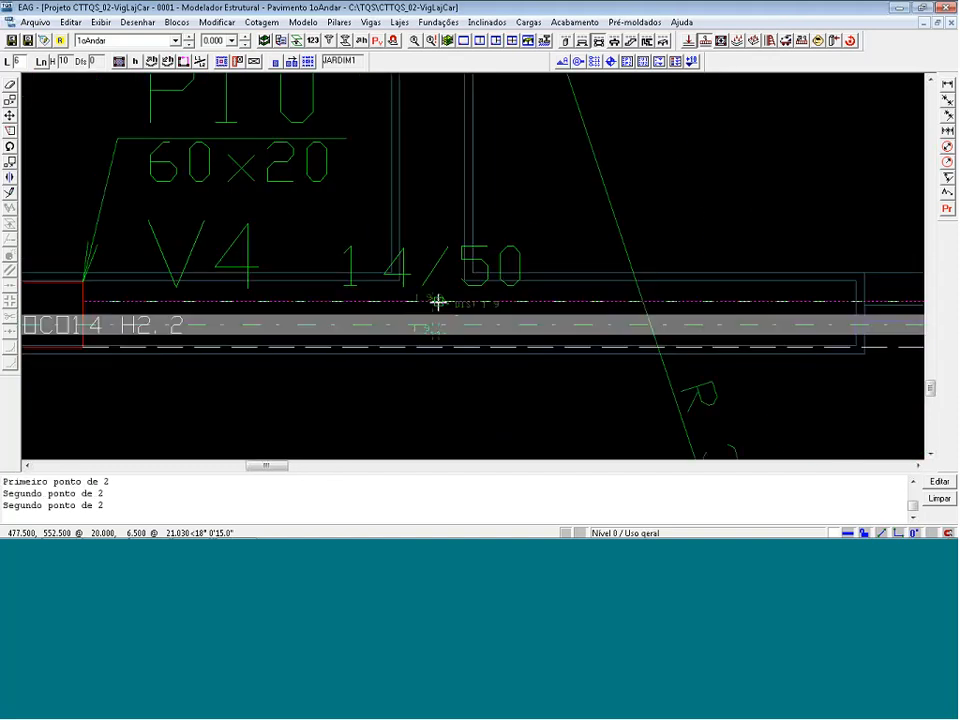
{"action": "scroll", "coordinate": [433, 311], "scroll_direction": "down", "scroll_amount": 5}
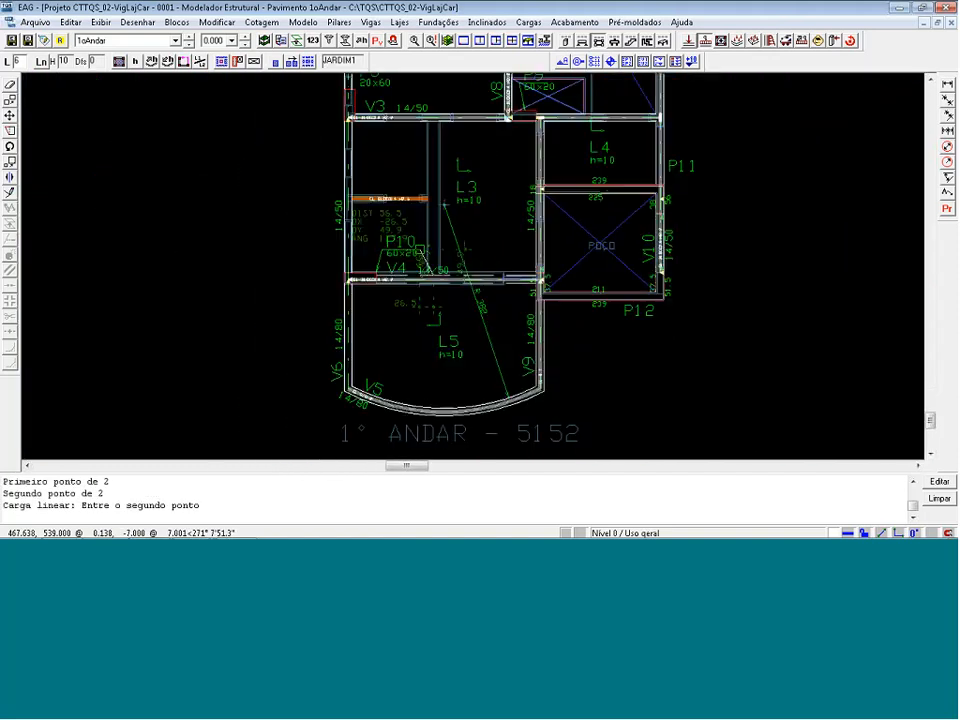
{"action": "scroll", "coordinate": [439, 201], "scroll_direction": "up", "scroll_amount": 5}
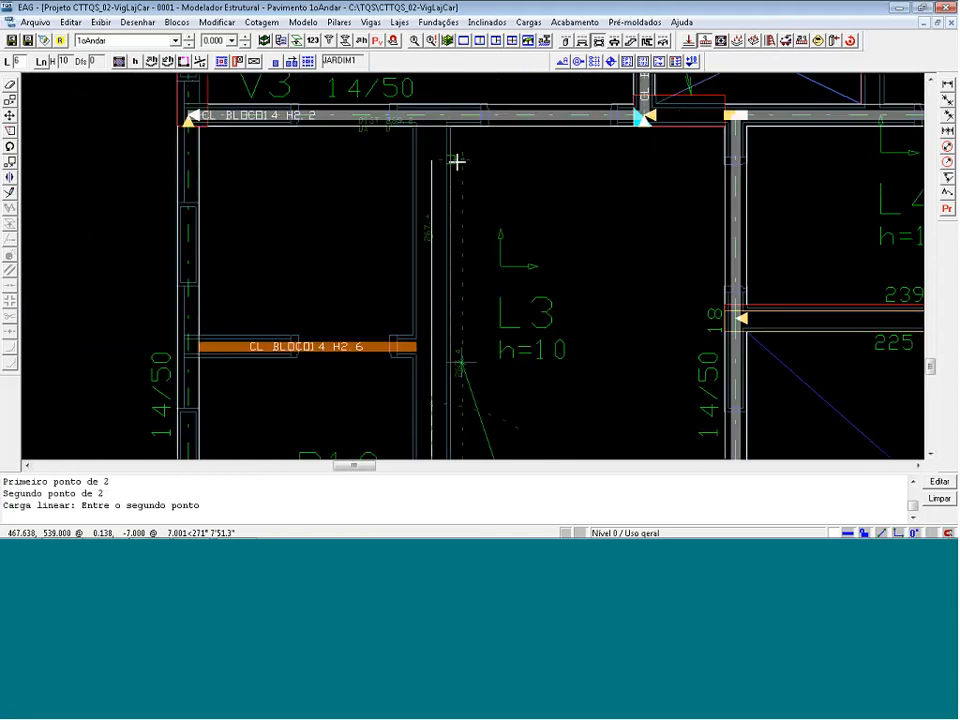
{"action": "scroll", "coordinate": [437, 136], "scroll_direction": "up", "scroll_amount": 1}
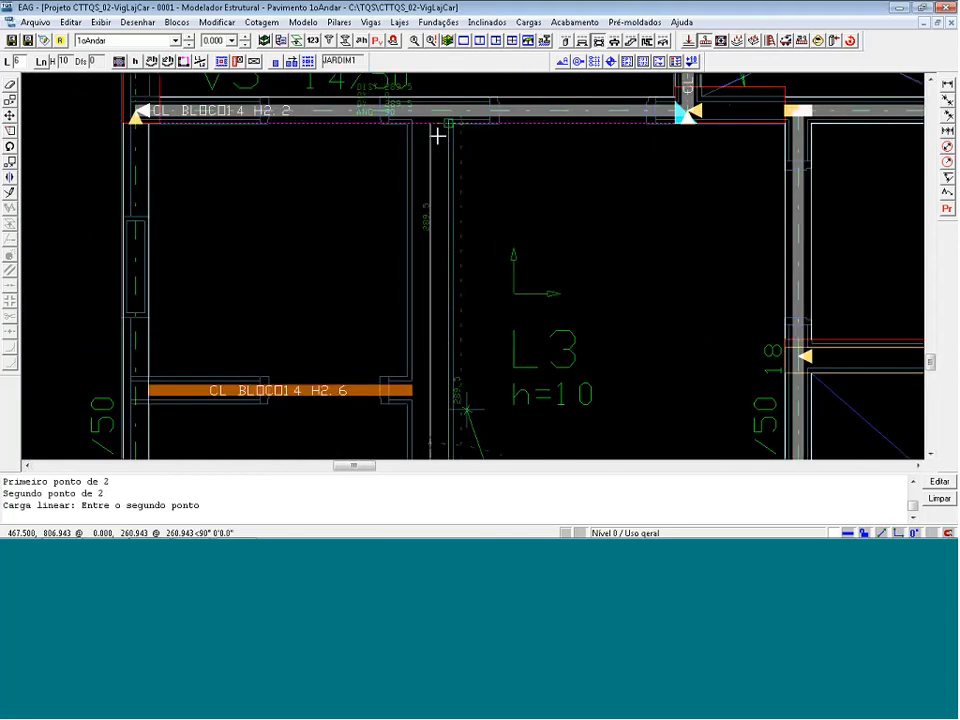
{"action": "scroll", "coordinate": [437, 136], "scroll_direction": "up", "scroll_amount": 1}
{"action": "scroll", "coordinate": [503, 194], "scroll_direction": "down", "scroll_amount": 3}
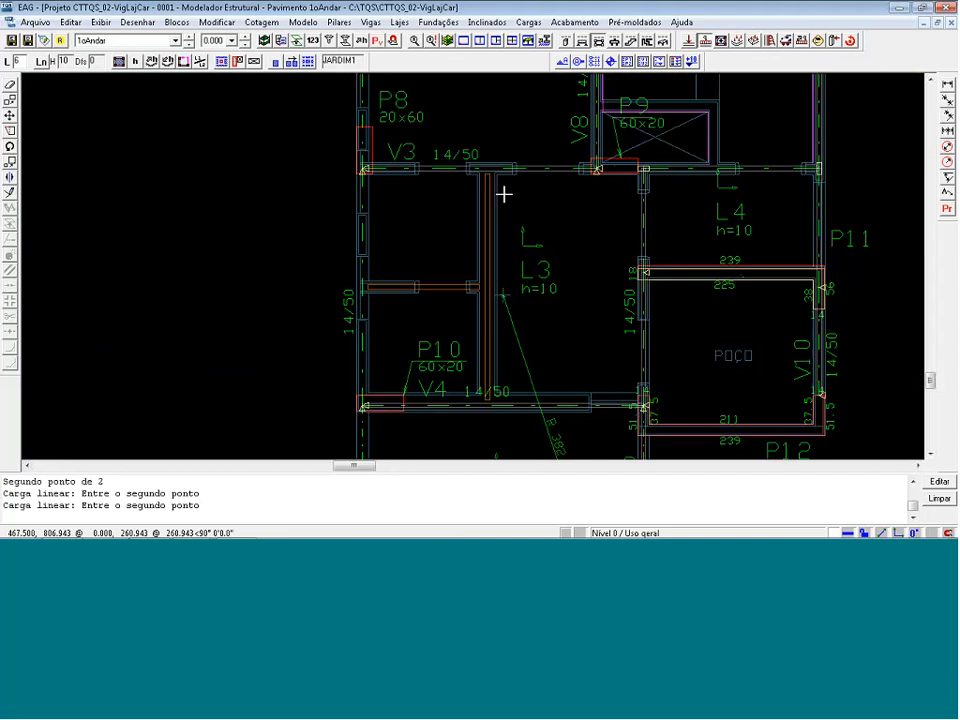
- End the linear load placement on the partitions of slab L3
{"action": "scroll", "coordinate": [503, 194], "scroll_direction": "down", "scroll_amount": 1}
{"action": "scroll", "coordinate": [503, 194], "scroll_direction": "down", "scroll_amount": 1}
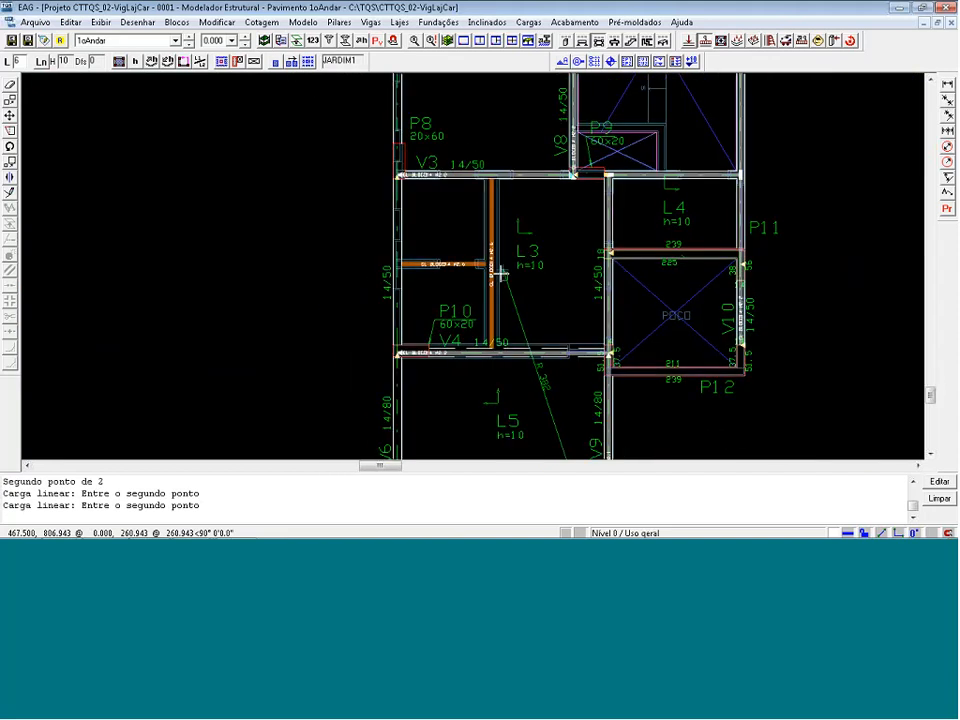
{"action": "key", "text": "Return"}
{"action": "key", "text": "Return"}
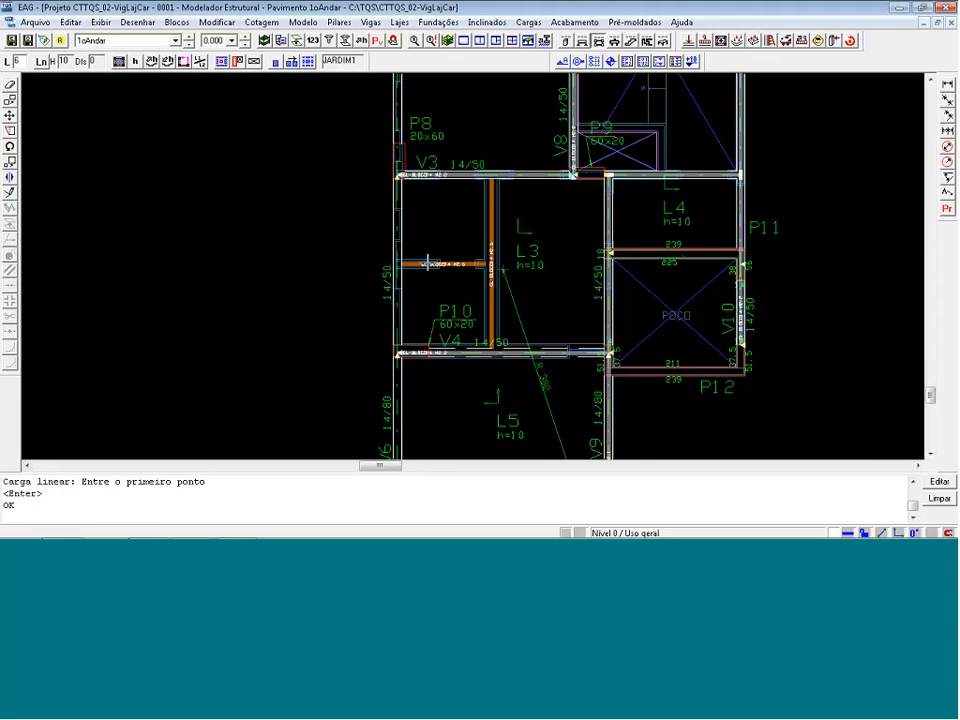
- Replace beam V1's distributed load on all spans with a numeric load of 0 tf/m
{"action": "scroll", "coordinate": [349, 264], "scroll_direction": "down", "scroll_amount": 3}
{"action": "scroll", "coordinate": [358, 368], "scroll_direction": "down", "scroll_amount": 2}
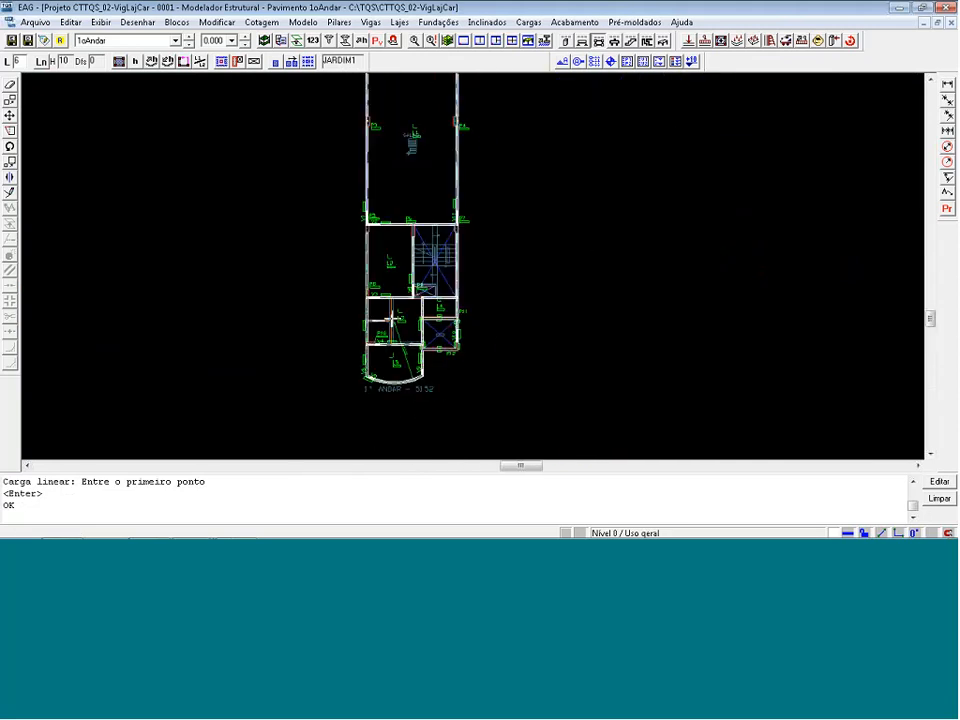
{"action": "scroll", "coordinate": [392, 318], "scroll_direction": "up", "scroll_amount": 3}
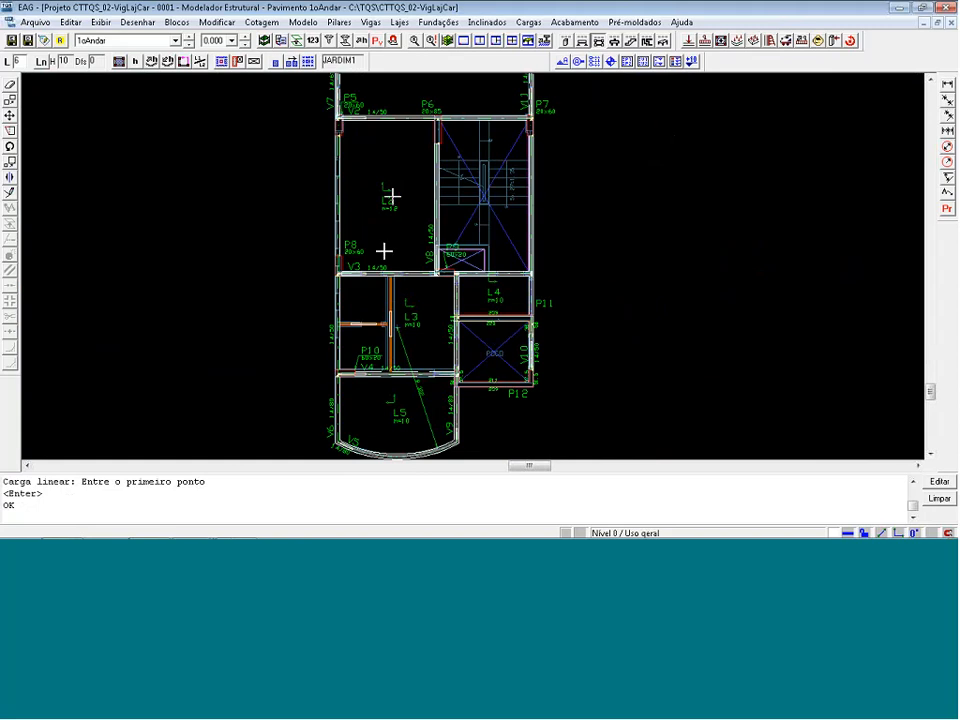
{"action": "scroll", "coordinate": [392, 196], "scroll_direction": "down", "scroll_amount": 4}
{"action": "scroll", "coordinate": [378, 124], "scroll_direction": "up", "scroll_amount": 2}
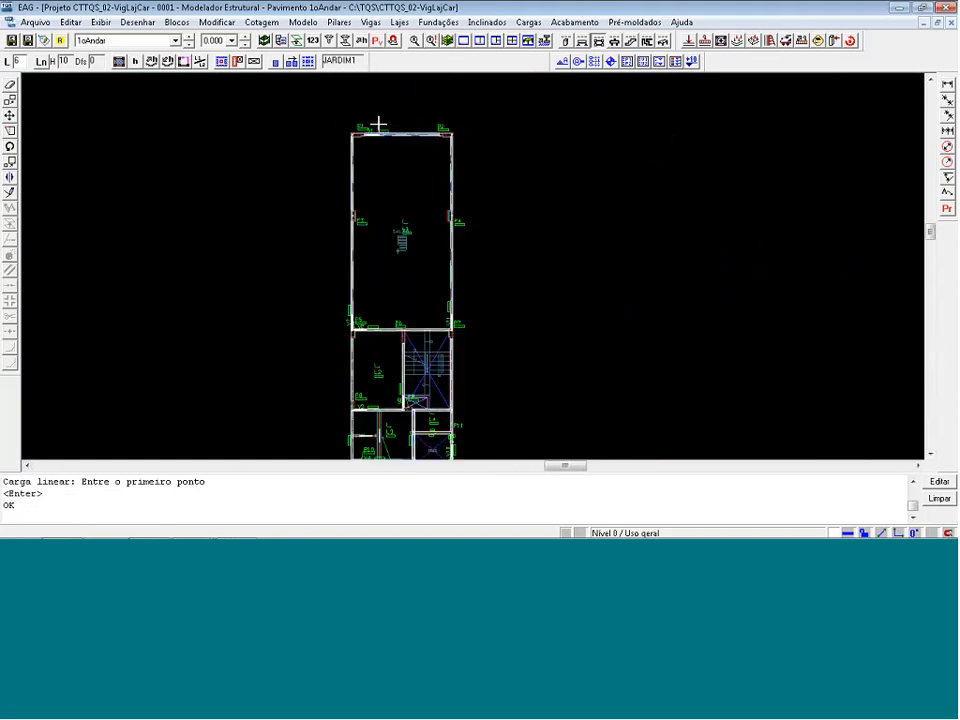
{"action": "scroll", "coordinate": [378, 124], "scroll_direction": "up", "scroll_amount": 4}
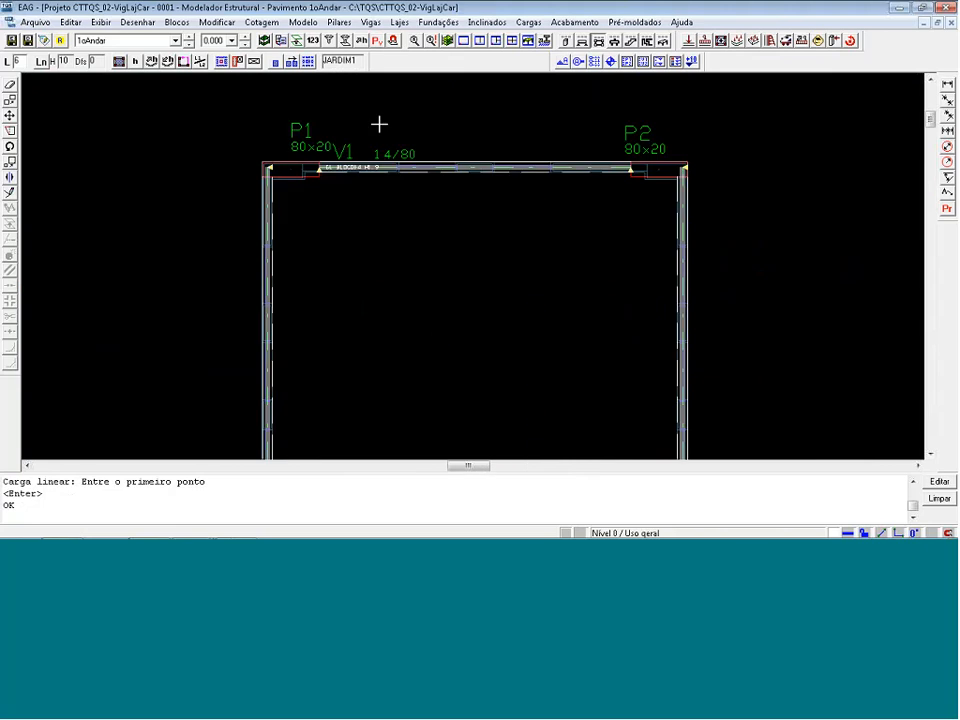
{"action": "scroll", "coordinate": [378, 124], "scroll_direction": "up", "scroll_amount": 1}
{"action": "scroll", "coordinate": [778, 122], "scroll_direction": "up", "scroll_amount": 1}
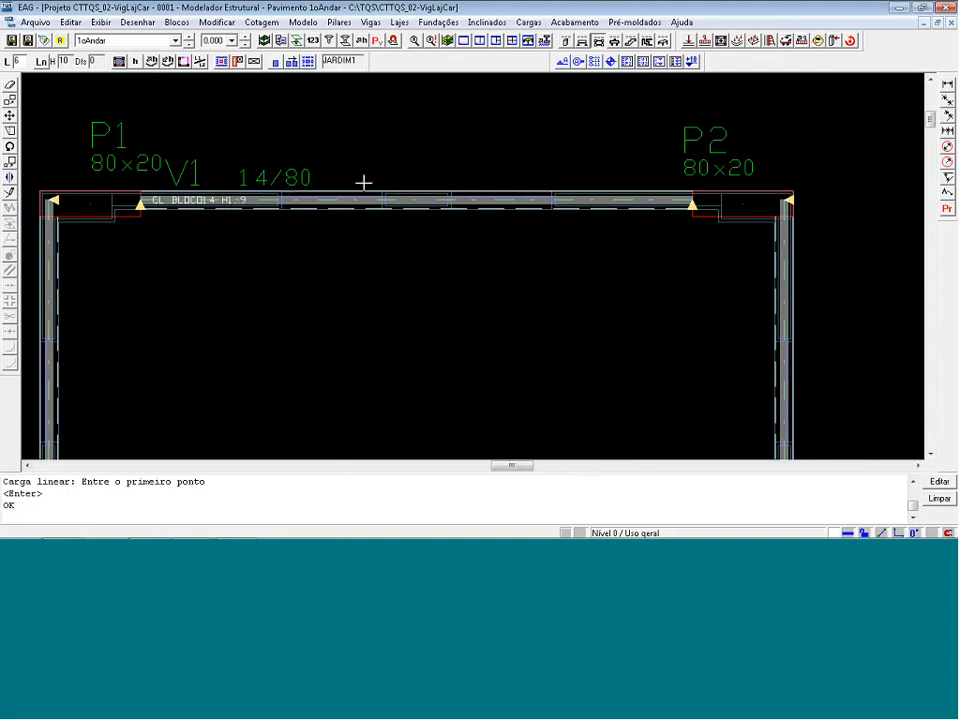
{"action": "left_click", "coordinate": [518, 191]}
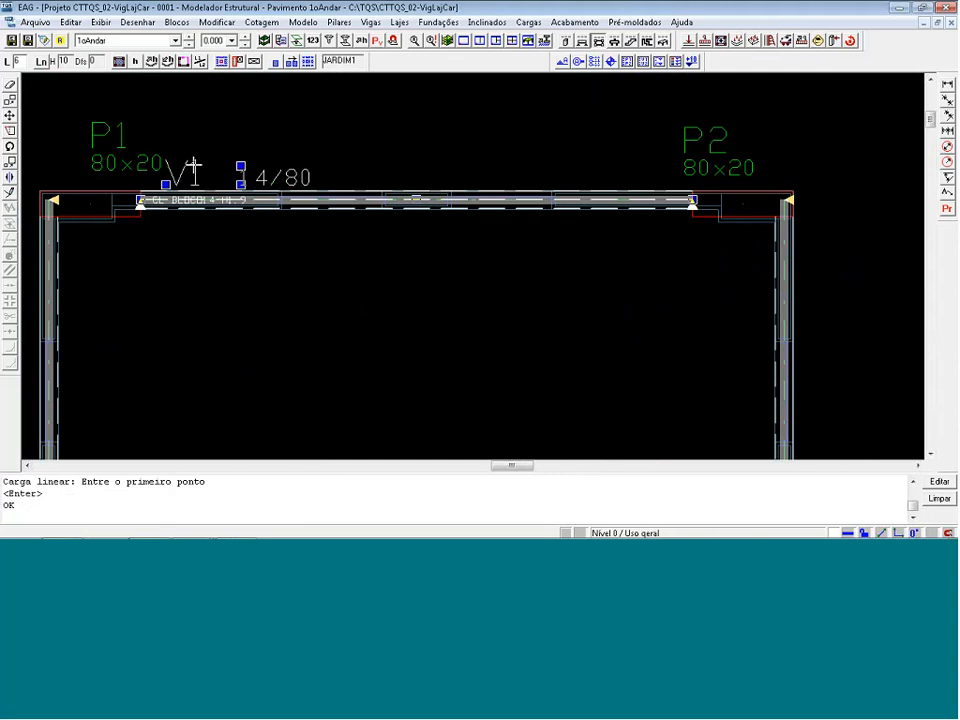
{"action": "double_click", "coordinate": [194, 166]}
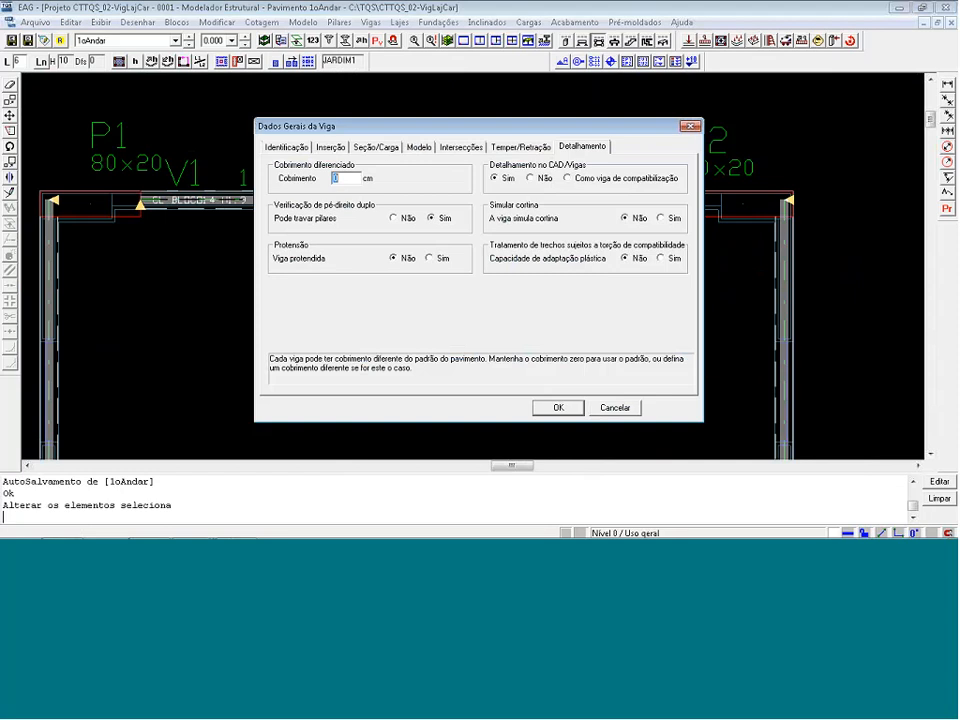
{"action": "left_click", "coordinate": [377, 147]}
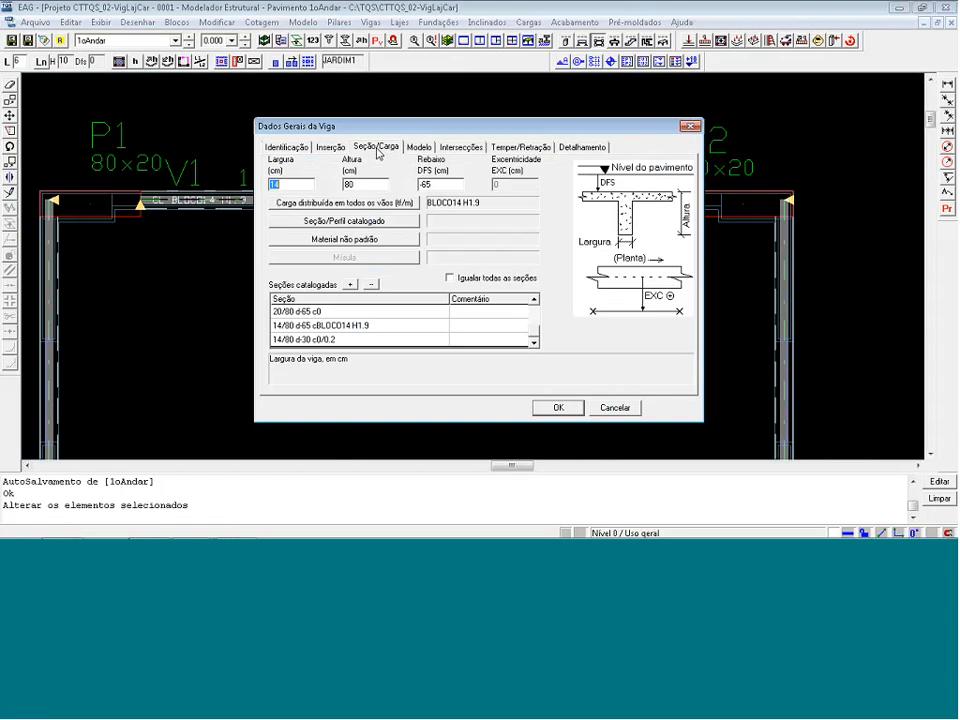
{"action": "left_click", "coordinate": [344, 202]}
{"action": "left_click", "coordinate": [413, 181]}
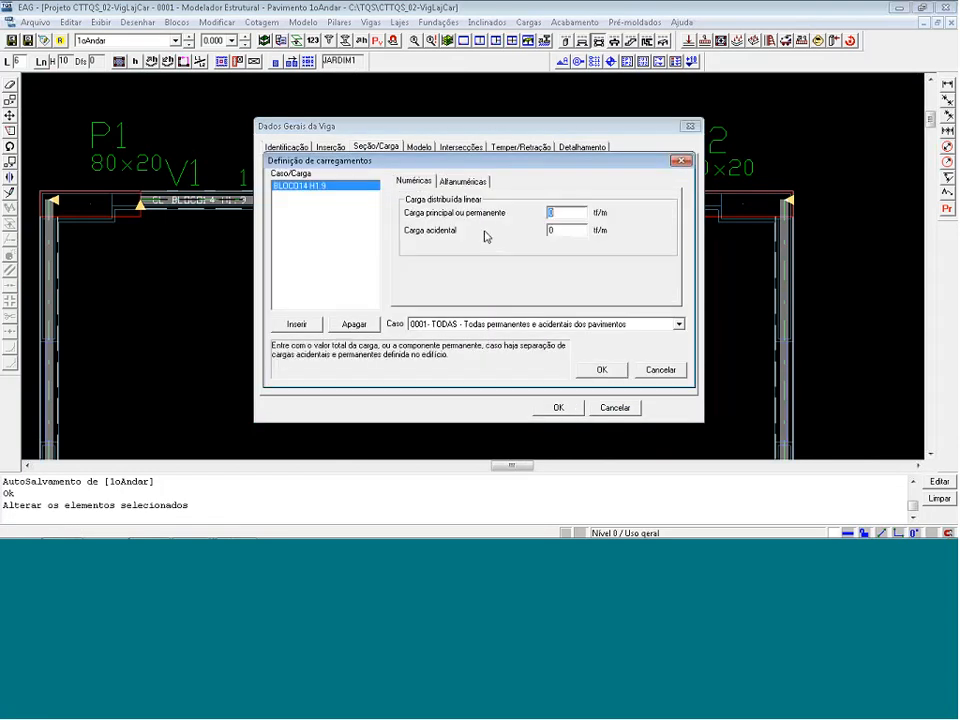
{"action": "left_click", "coordinate": [614, 372]}
{"action": "key", "text": "Return"}
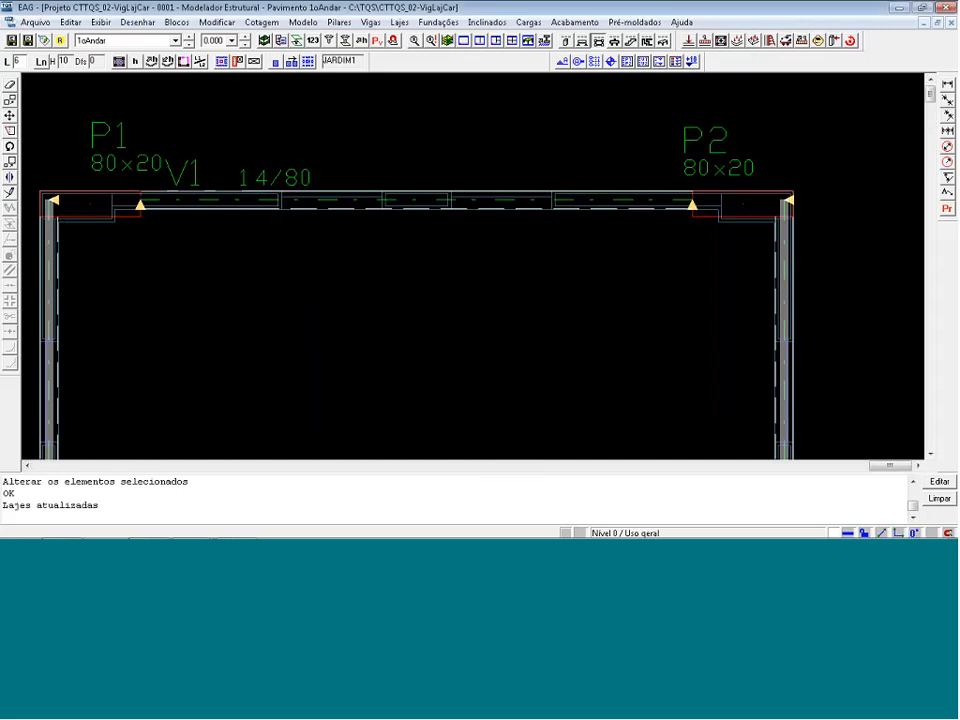
- Define a linear load of type BLOCO14, per unit of area with a wall height of 1.9 m
{"action": "left_click", "coordinate": [609, 62]}
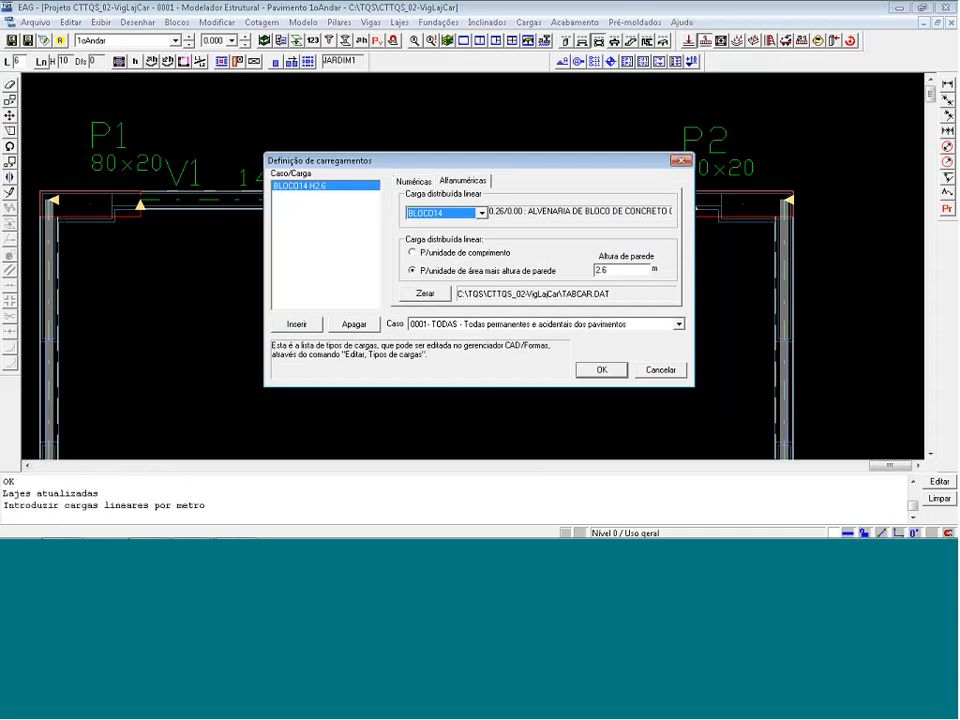
{"action": "left_click_drag", "start_coordinate": [616, 270], "coordinate": [522, 259]}
{"action": "type", "text": "1."}
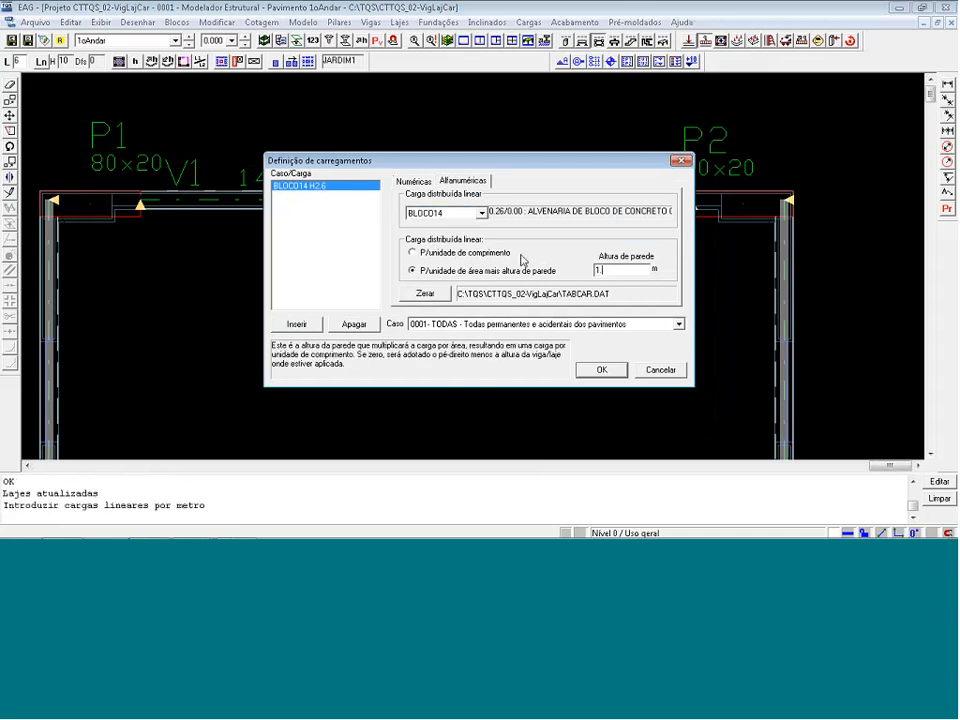
{"action": "type", "text": "5"}
{"action": "key", "text": "Return"}
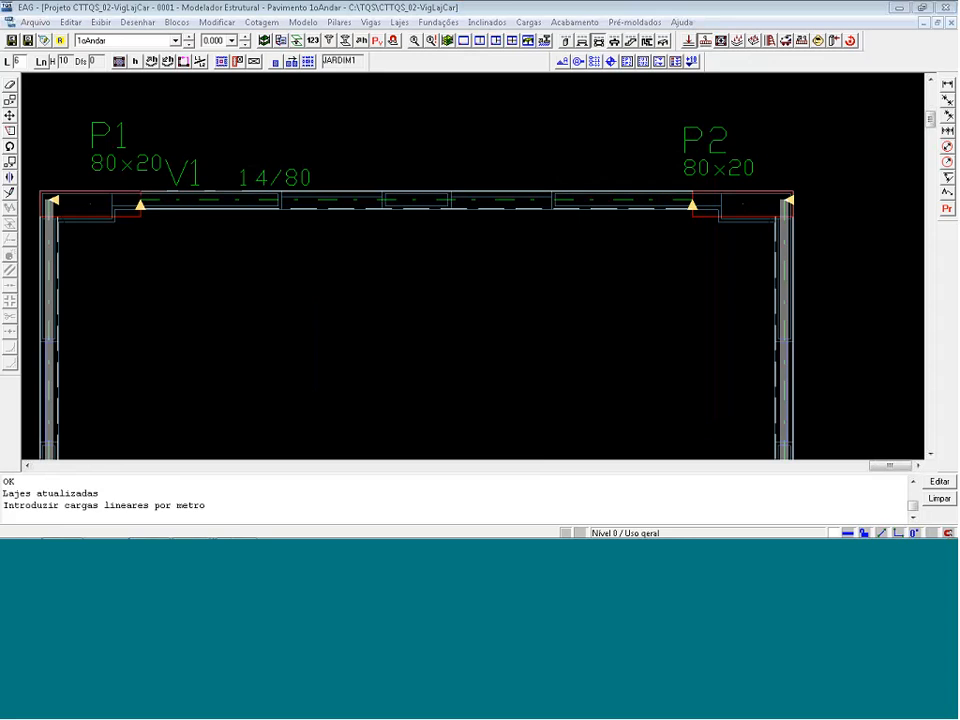
- Place the BLOCO14 linear load on beam V1 along the wall stretch beside P1 and the short central wall stretch
{"action": "scroll", "coordinate": [145, 198], "scroll_direction": "up", "scroll_amount": 4}
{"action": "left_click", "coordinate": [130, 208]}
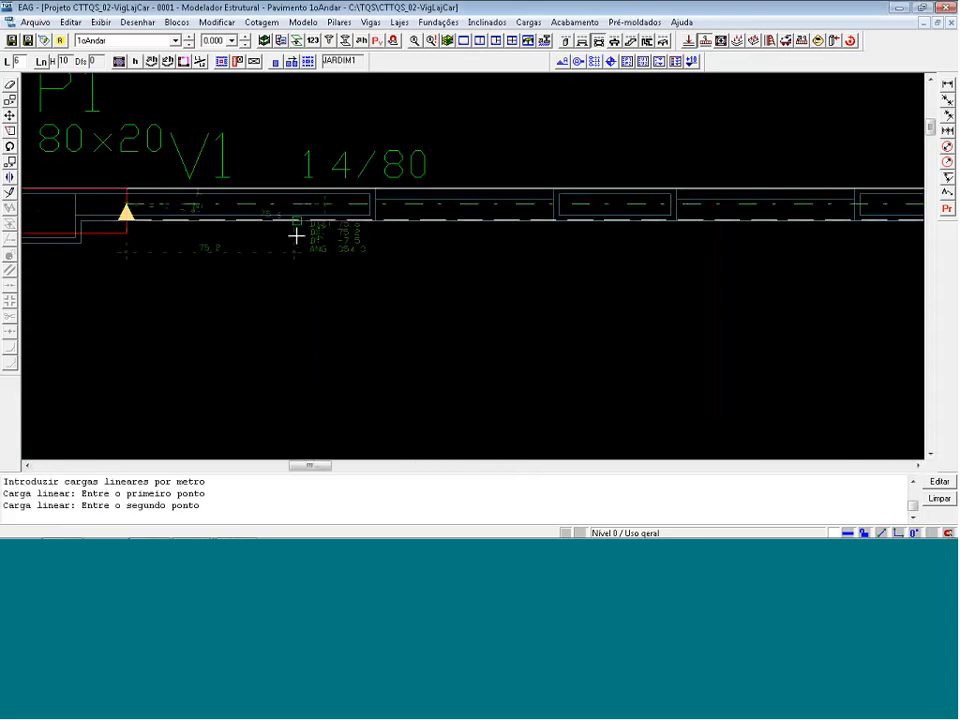
{"action": "left_click", "coordinate": [377, 208]}
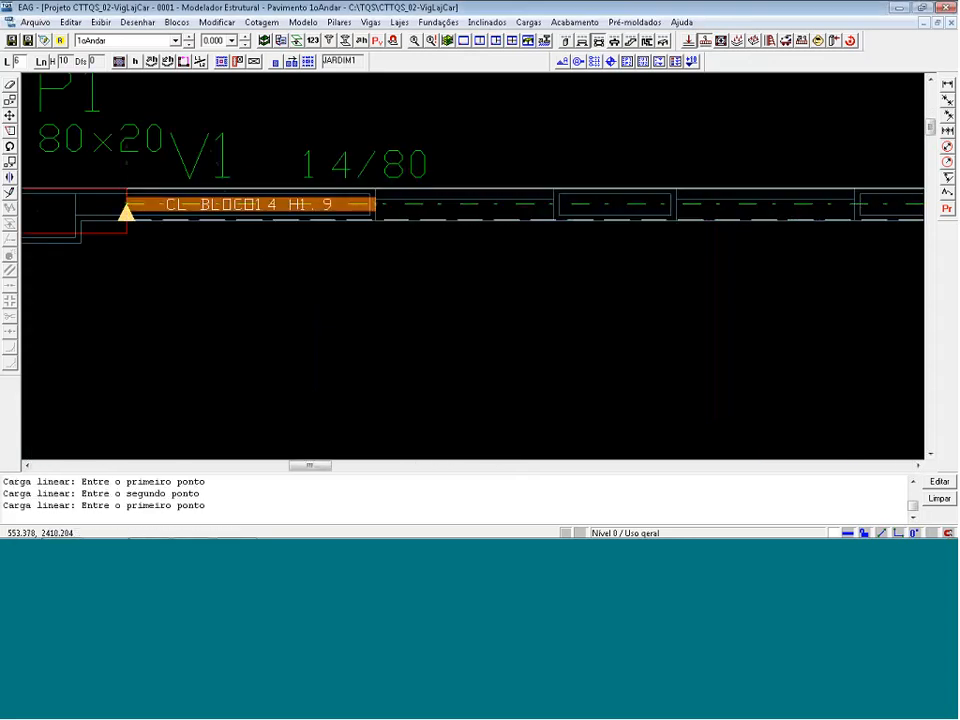
{"action": "left_click", "coordinate": [552, 206]}
{"action": "left_click", "coordinate": [682, 209]}
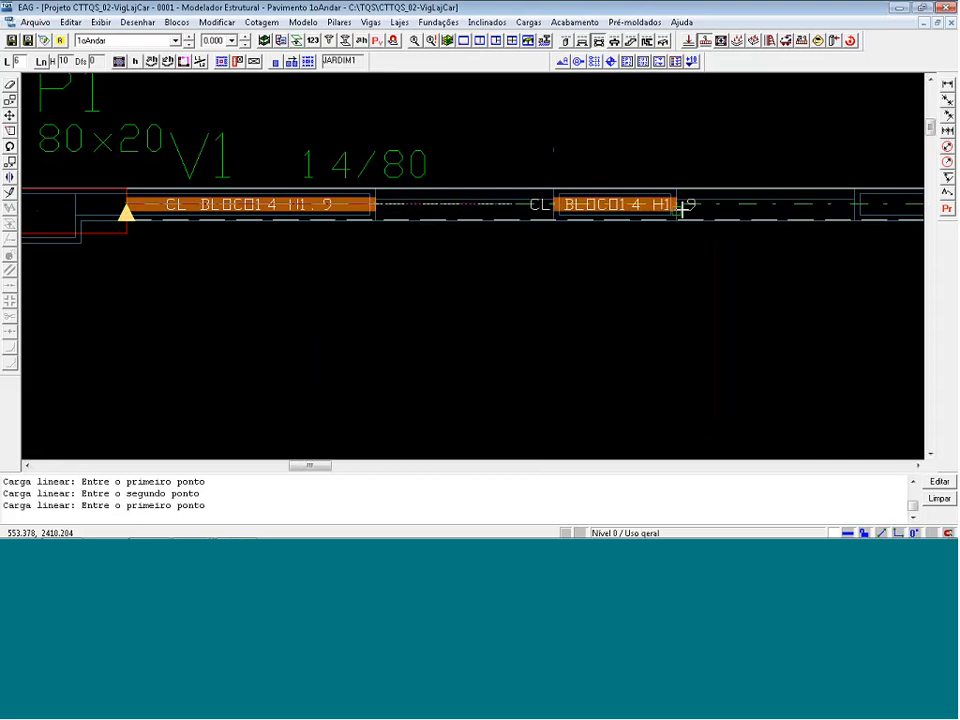
- Place the same linear load along beam V1's last wall stretch beside P2 and end the command
{"action": "scroll", "coordinate": [484, 272], "scroll_direction": "down", "scroll_amount": 2}
{"action": "scroll", "coordinate": [762, 239], "scroll_direction": "up", "scroll_amount": 2}
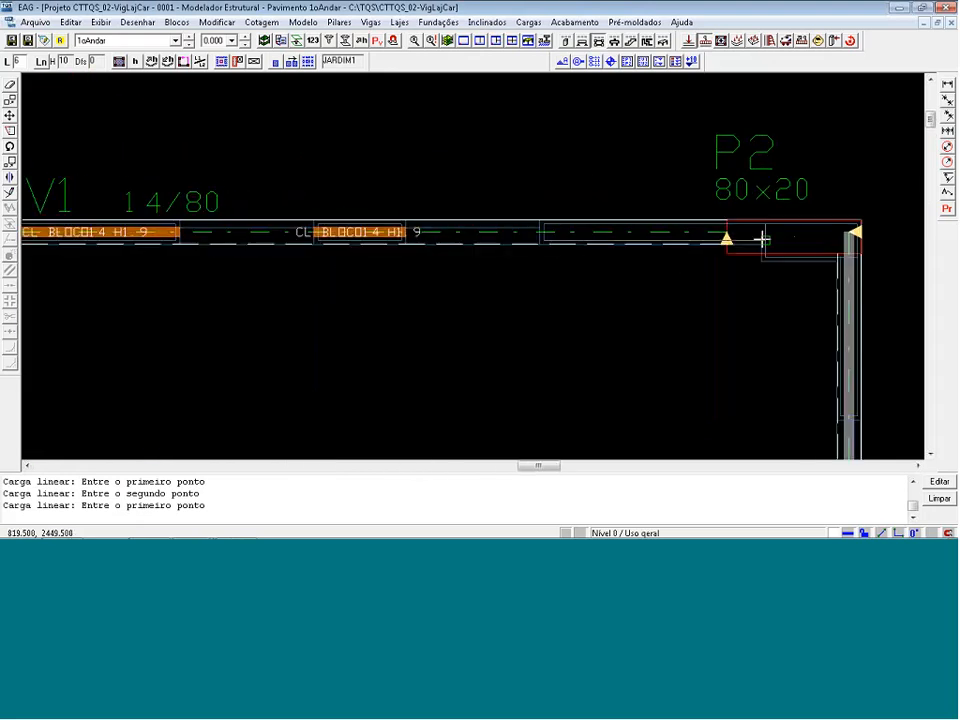
{"action": "left_click", "coordinate": [762, 239]}
{"action": "left_click", "coordinate": [540, 232]}
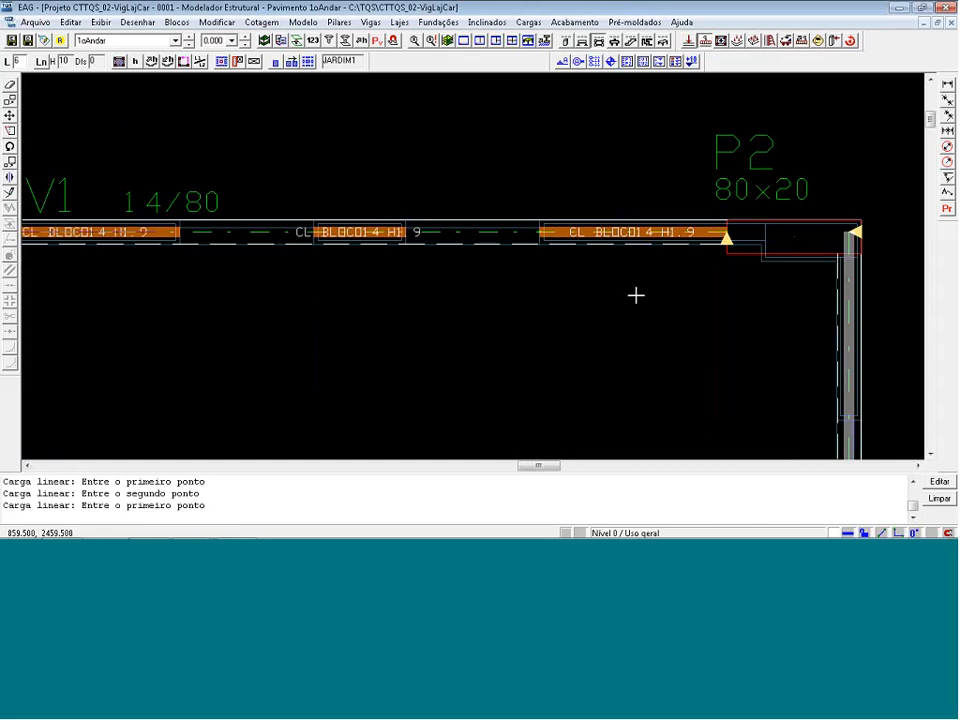
{"action": "key", "text": "Return"}
{"action": "scroll", "coordinate": [634, 298], "scroll_direction": "down", "scroll_amount": 3}
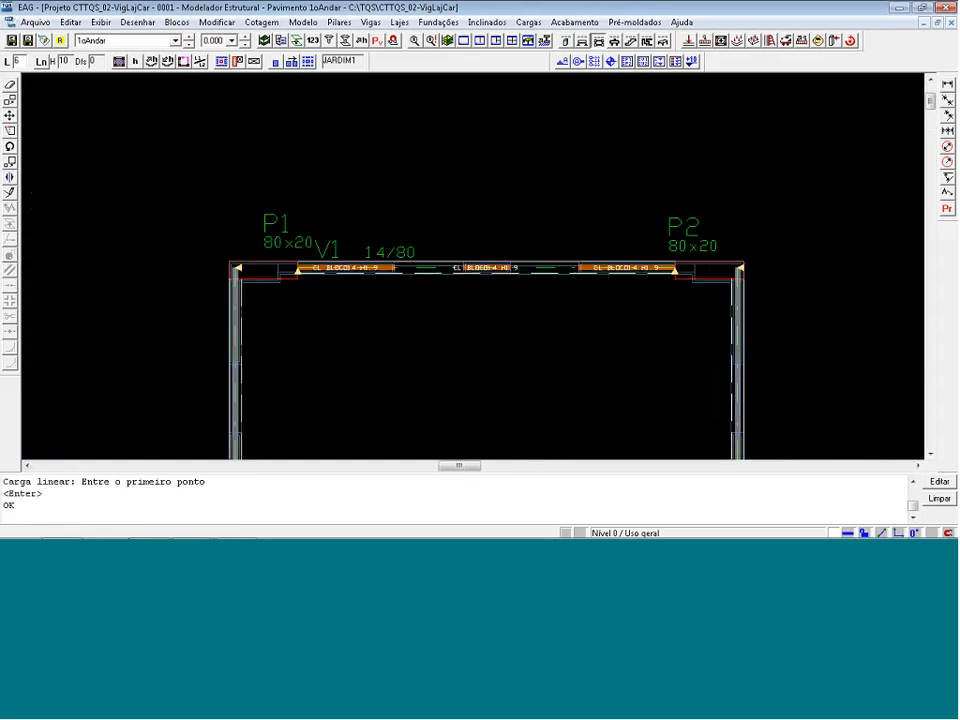
- Float the Cargas toolbar over the drawing and dock it back in its row
{"action": "scroll", "coordinate": [546, 186], "scroll_direction": "down", "scroll_amount": 1}
{"action": "scroll", "coordinate": [534, 193], "scroll_direction": "up", "scroll_amount": 3}
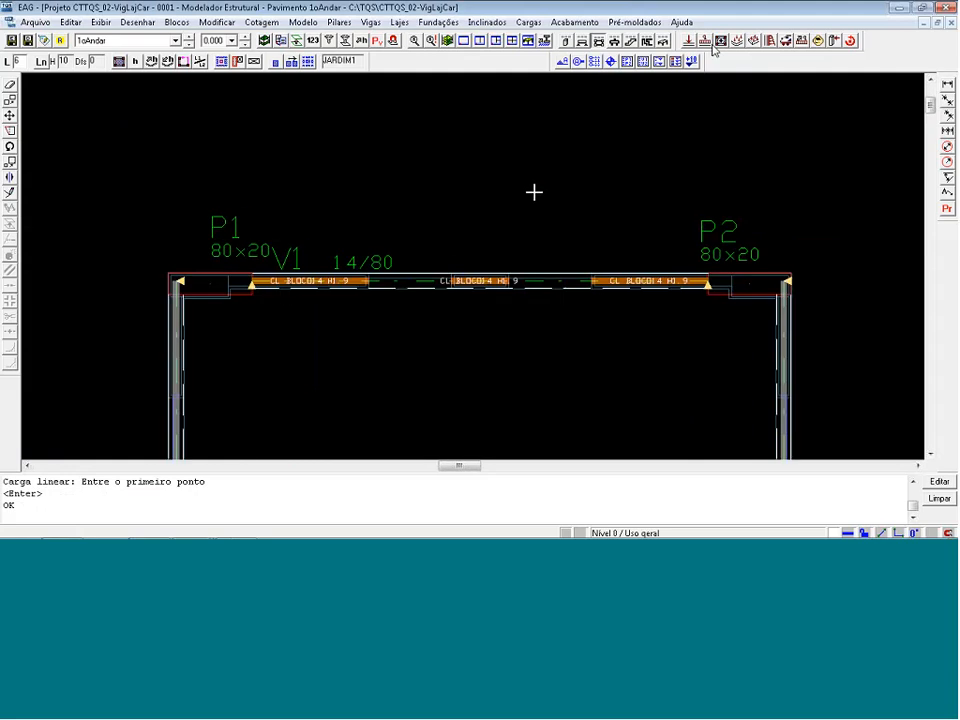
{"action": "left_click_drag", "start_coordinate": [681, 40], "coordinate": [630, 119]}
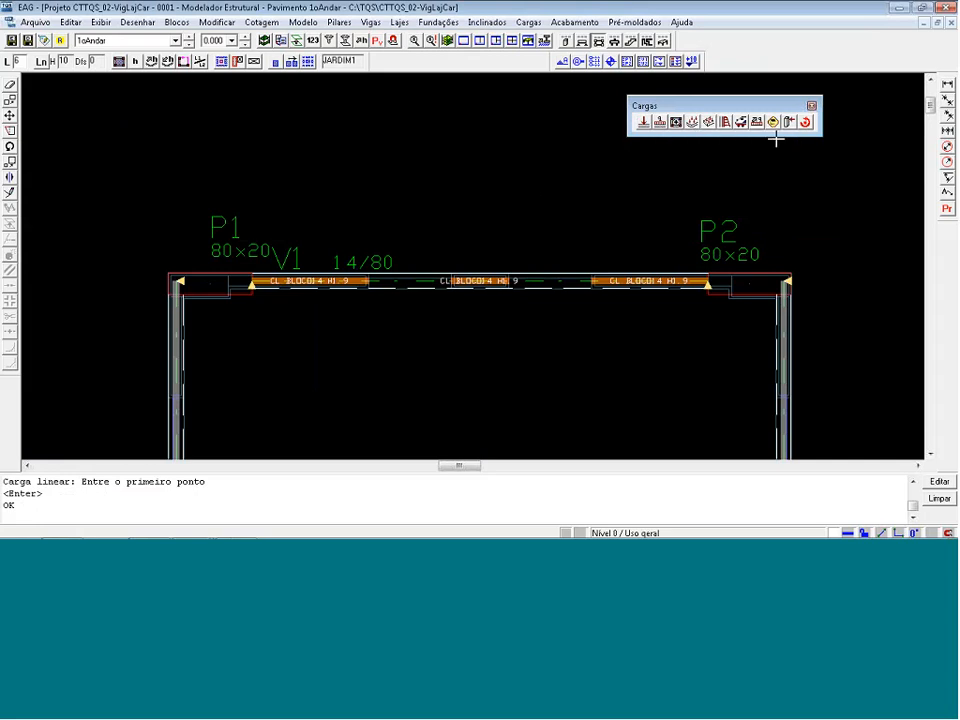
{"action": "left_click_drag", "start_coordinate": [700, 105], "coordinate": [760, 68]}
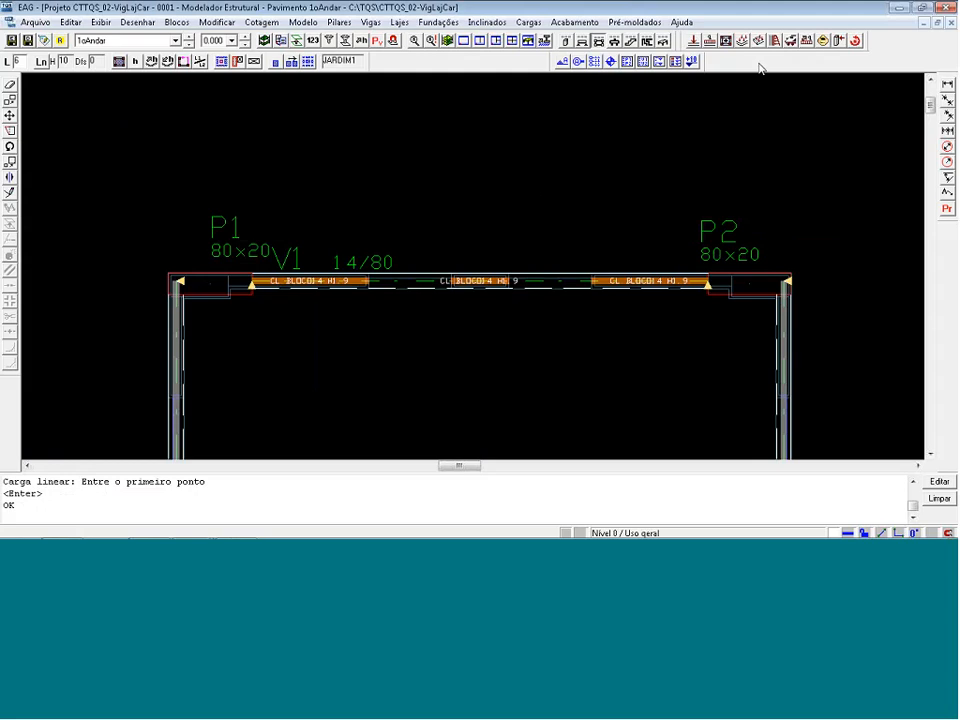
- Switch to the PowerPoint course presentation and advance to the slide "Inserindo Desenho de Arquitetura"
{"action": "scroll", "coordinate": [369, 217], "scroll_direction": "down", "scroll_amount": 1}
{"action": "scroll", "coordinate": [369, 217], "scroll_direction": "down", "scroll_amount": 6}
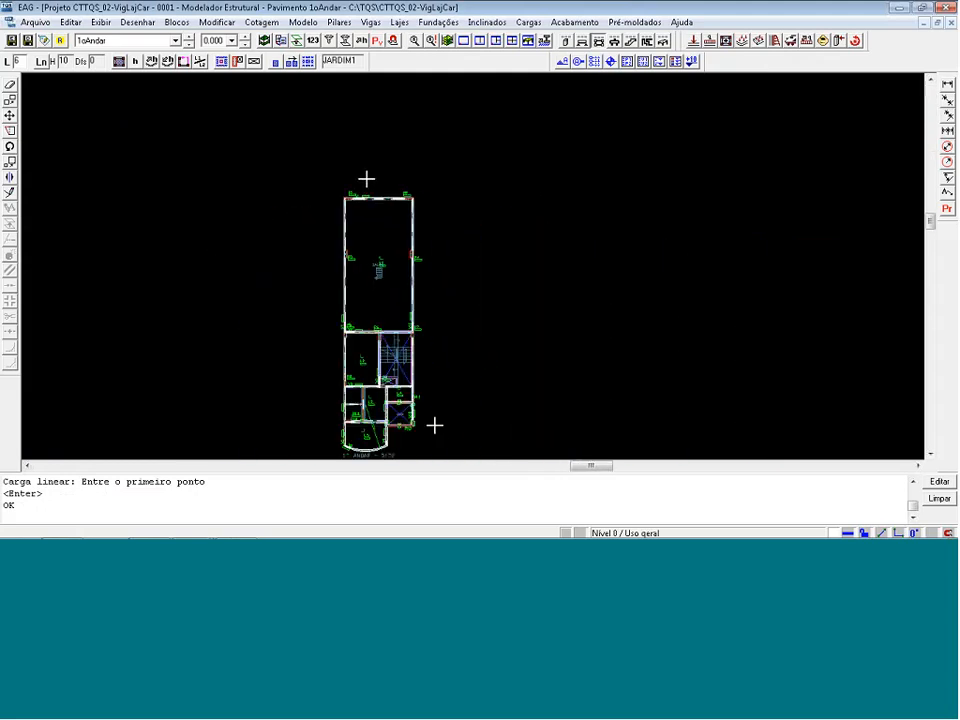
{"action": "scroll", "coordinate": [424, 451], "scroll_direction": "up", "scroll_amount": 1}
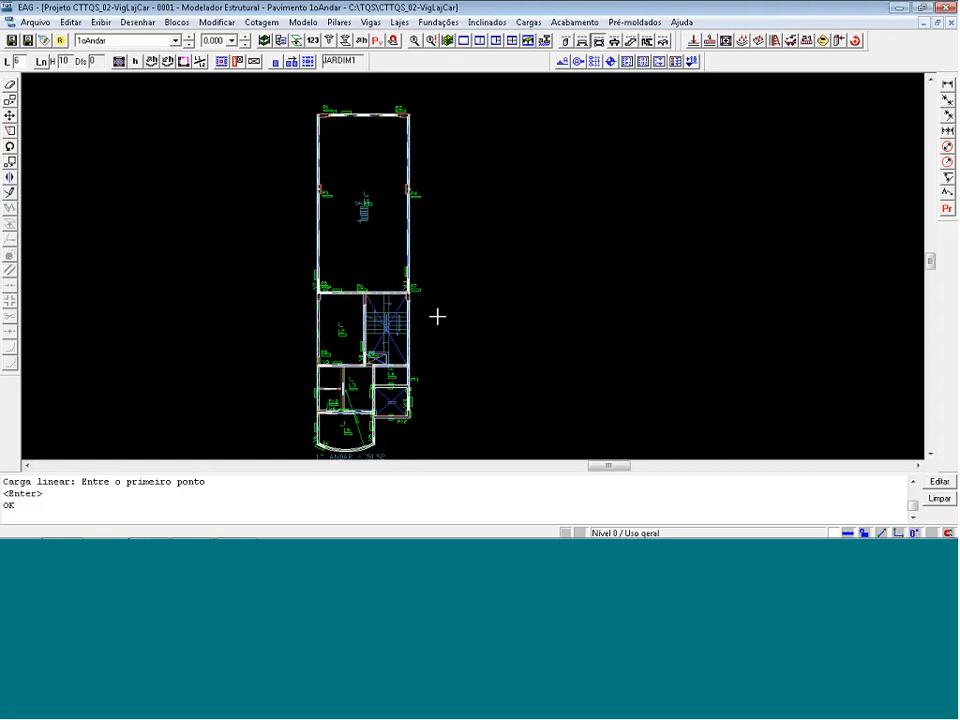
{"action": "key", "text": "alt+Tab"}
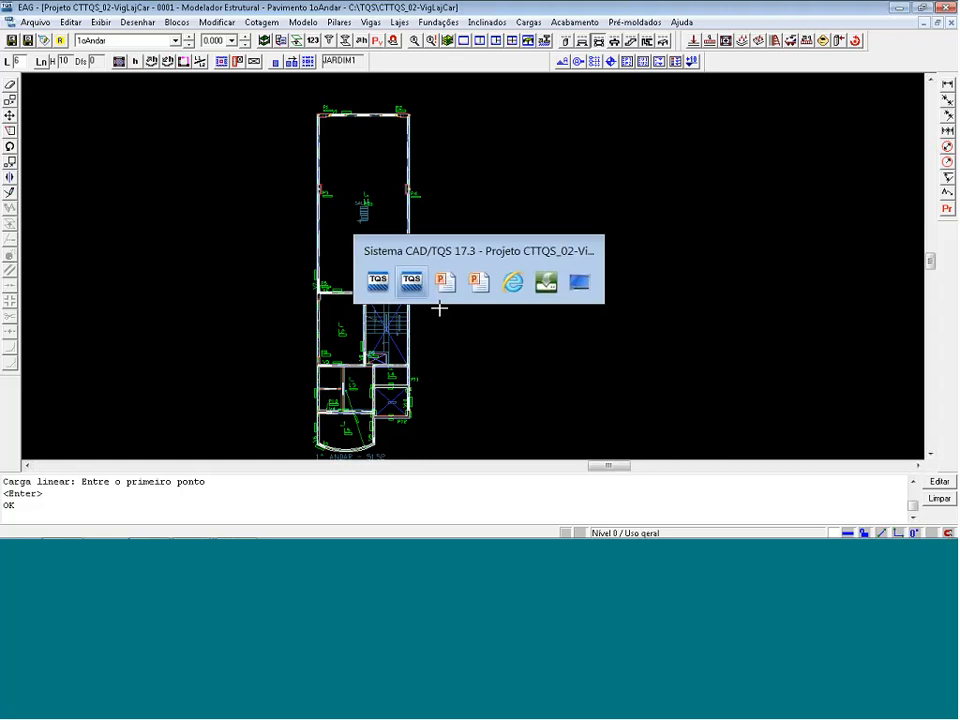
{"action": "key", "text": "alt+Tab"}
{"action": "key", "text": "Tab"}
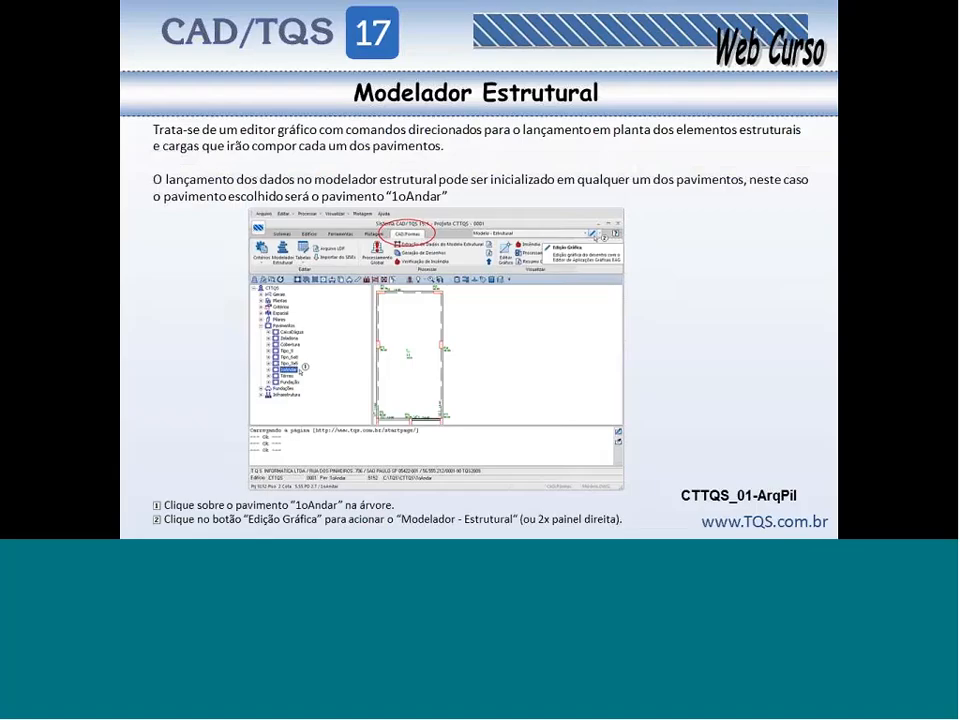
{"action": "key", "text": "Right"}
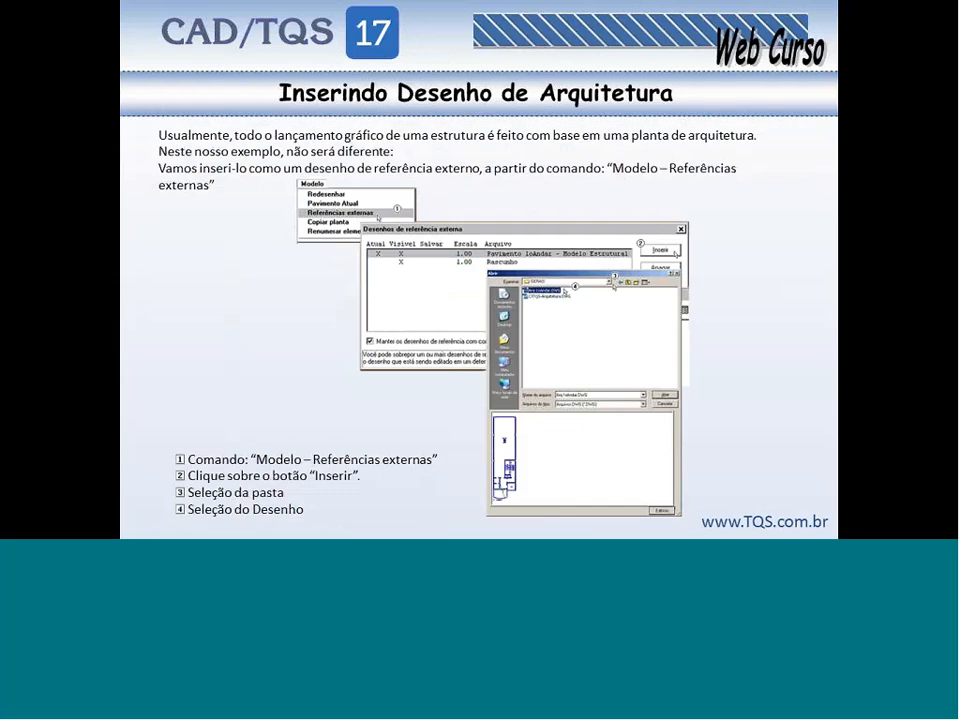
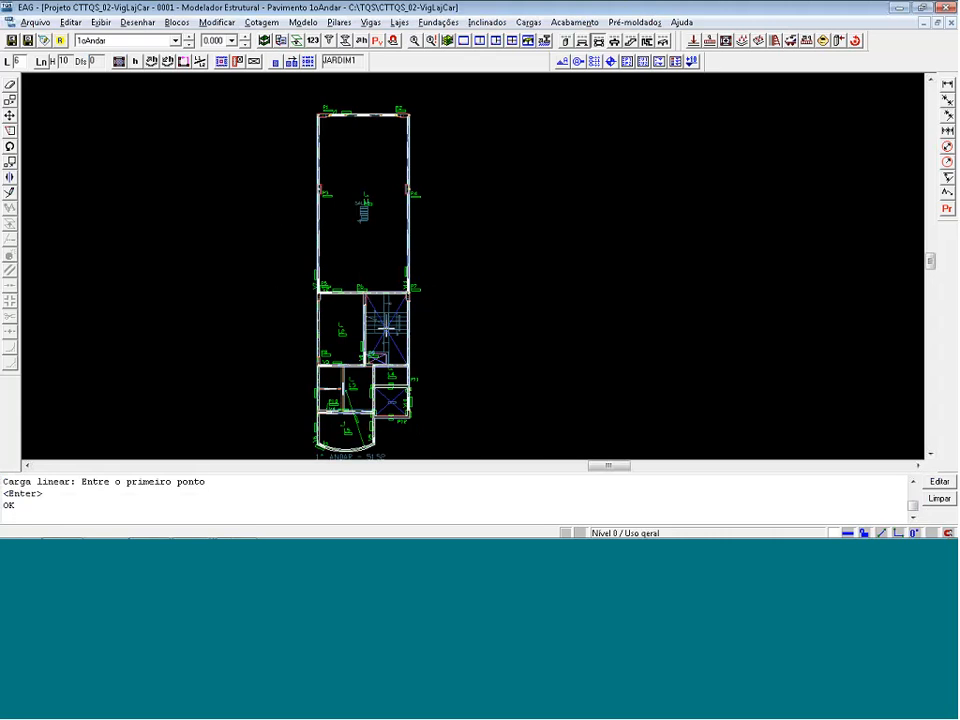
- Switch to the Tipo_3a5 floor and insert 5153_Arq.DWG from the building's GERAIS folder as an external reference drawing
{"action": "left_click", "coordinate": [175, 40]}
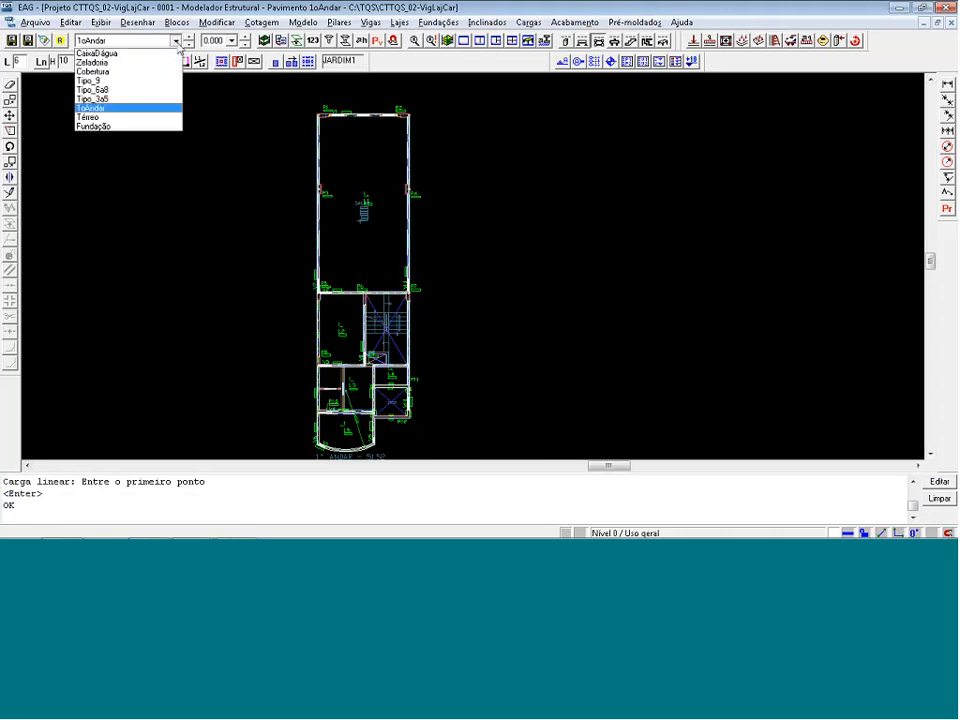
{"action": "left_click", "coordinate": [114, 100]}
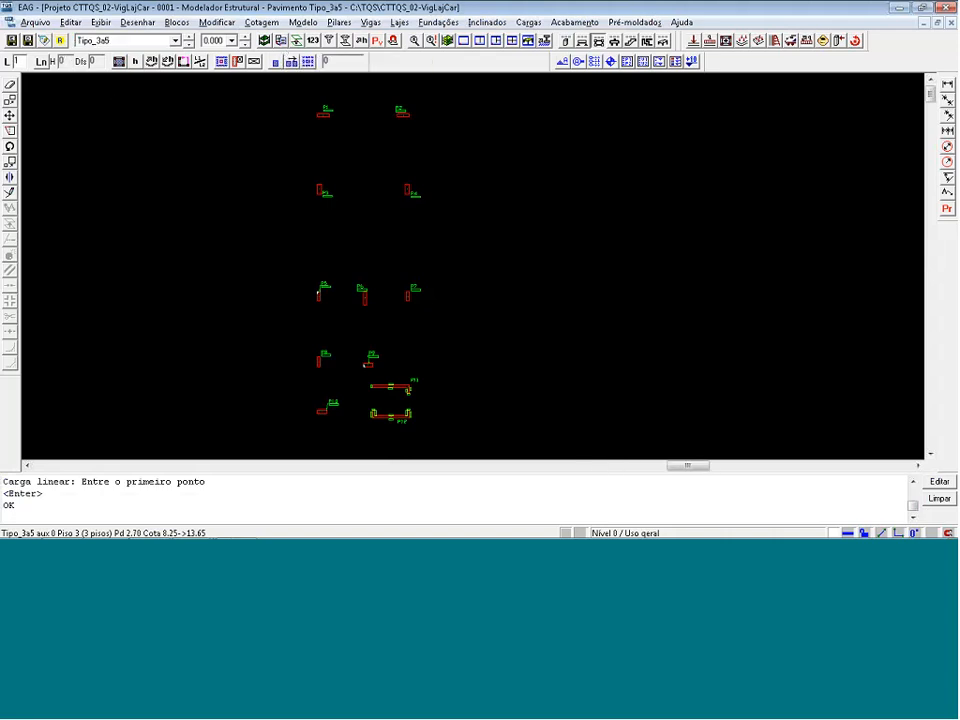
{"action": "left_click", "coordinate": [293, 63]}
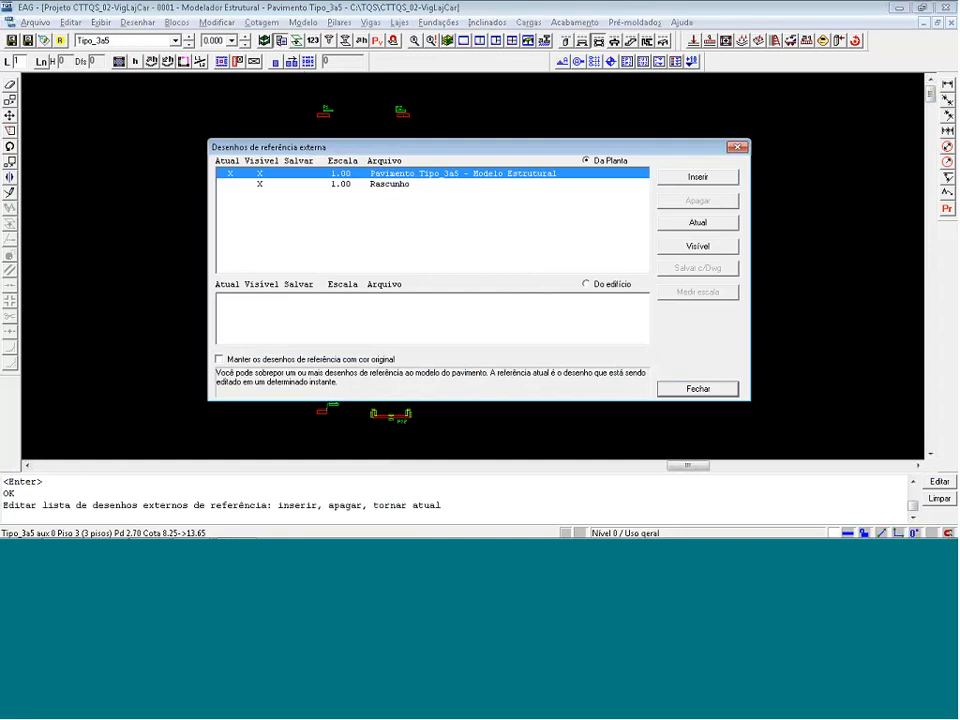
{"action": "left_click", "coordinate": [662, 178]}
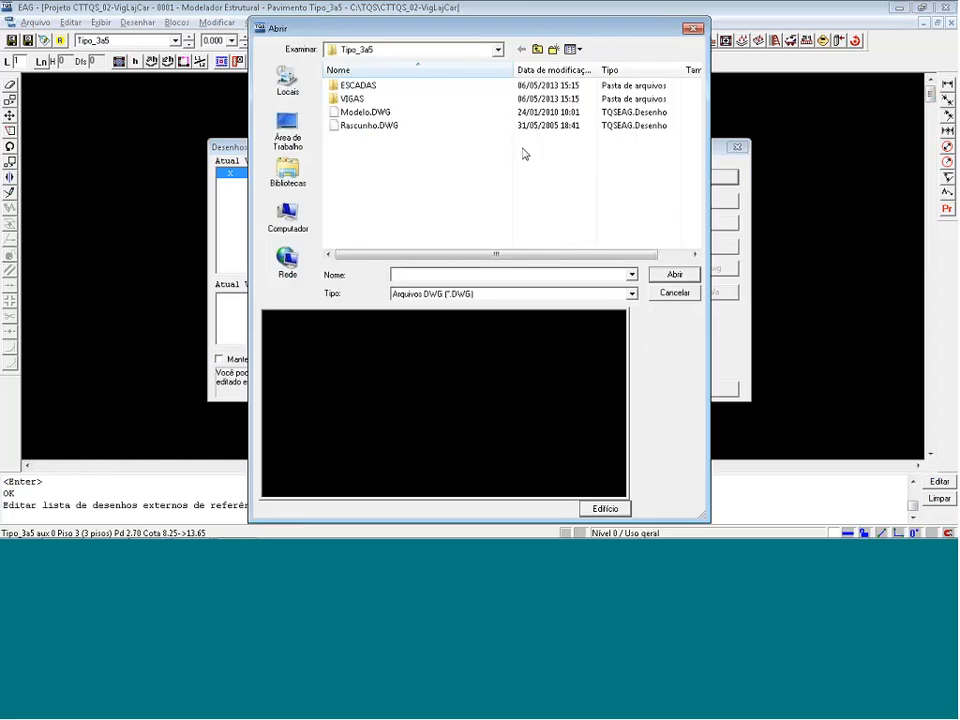
{"action": "left_click", "coordinate": [538, 51]}
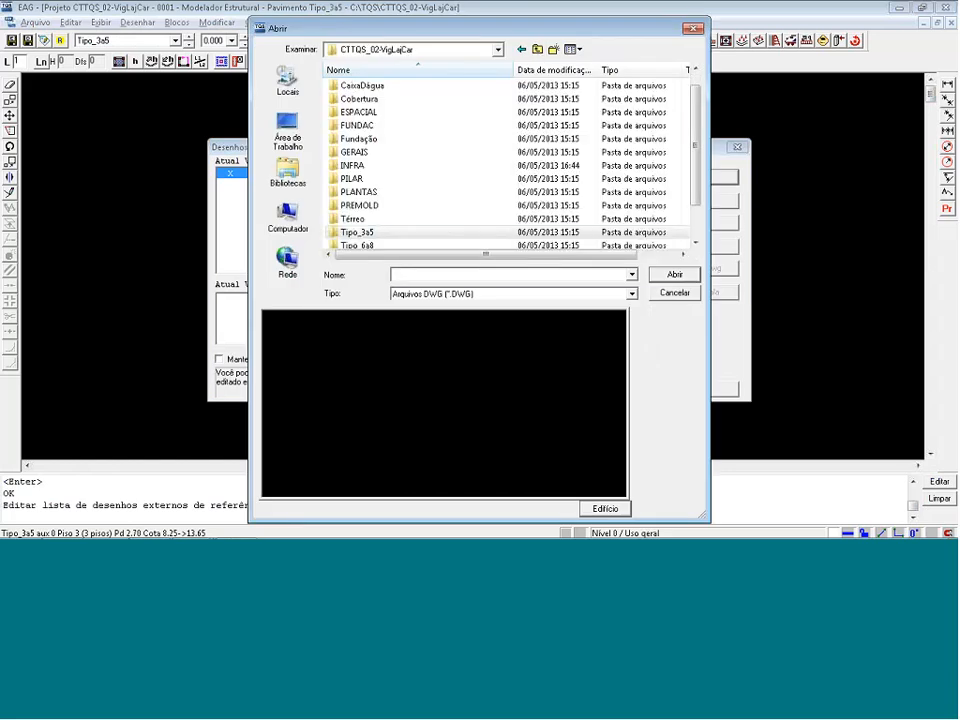
{"action": "double_click", "coordinate": [362, 151]}
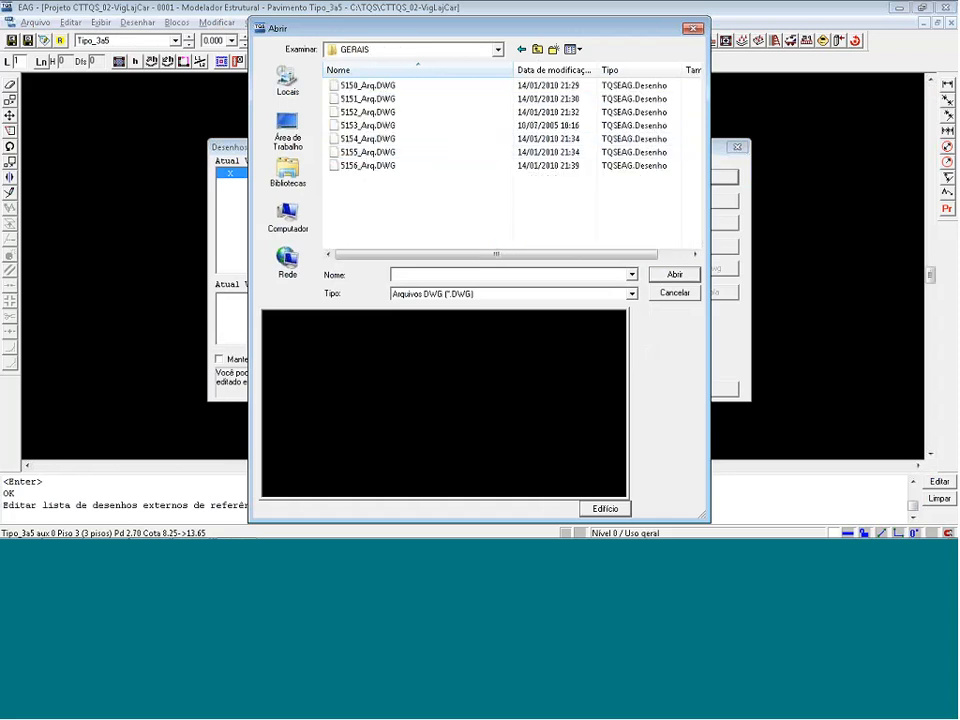
{"action": "left_click", "coordinate": [370, 126]}
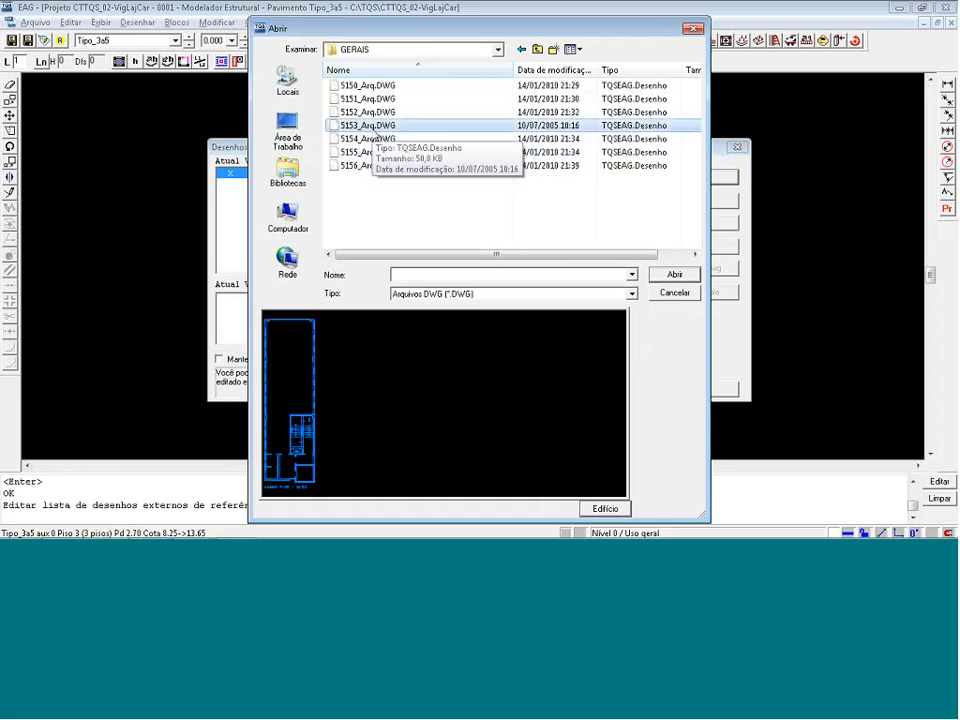
{"action": "left_click", "coordinate": [676, 275]}
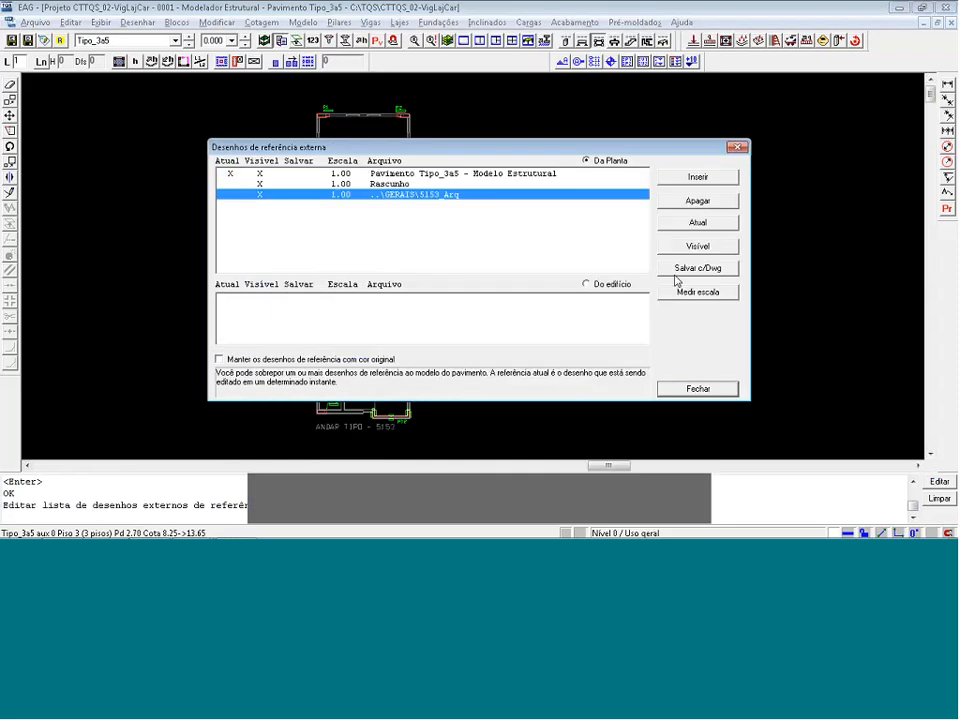
{"action": "left_click", "coordinate": [674, 390]}
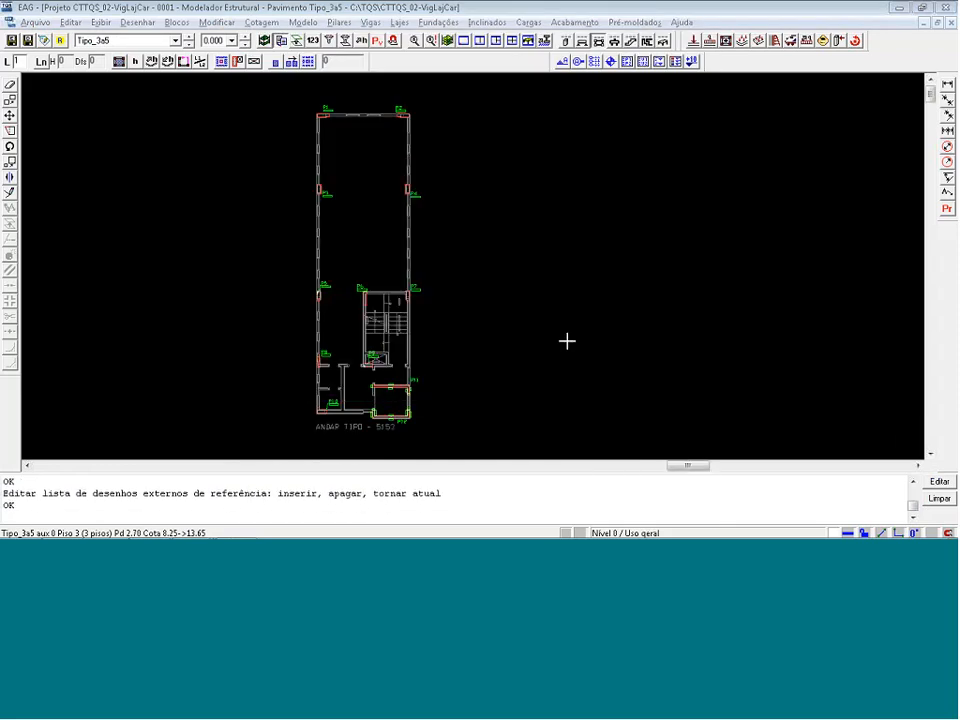
- Copy the beams, slabs, loads and inclined elements from the 1oAndar plan into Tipo_3a5, excluding Consolos and Lajes pré-fabricadas
{"action": "scroll", "coordinate": [501, 345], "scroll_direction": "up", "scroll_amount": 1}
{"action": "scroll", "coordinate": [514, 298], "scroll_direction": "down", "scroll_amount": 2}
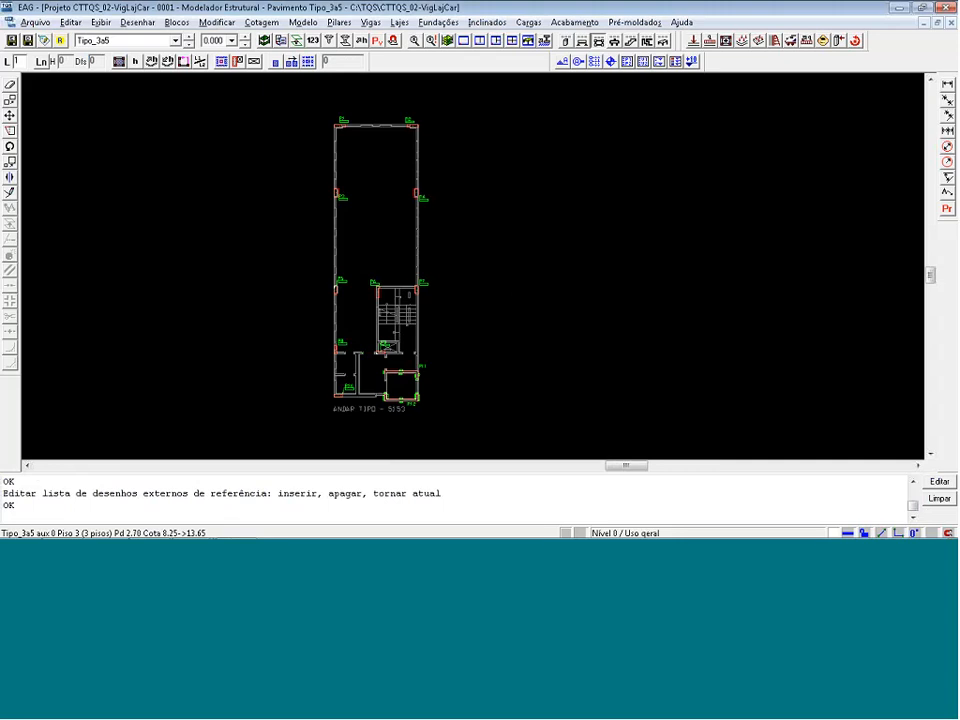
{"action": "scroll", "coordinate": [392, 424], "scroll_direction": "up", "scroll_amount": 2}
{"action": "scroll", "coordinate": [351, 327], "scroll_direction": "up", "scroll_amount": 1}
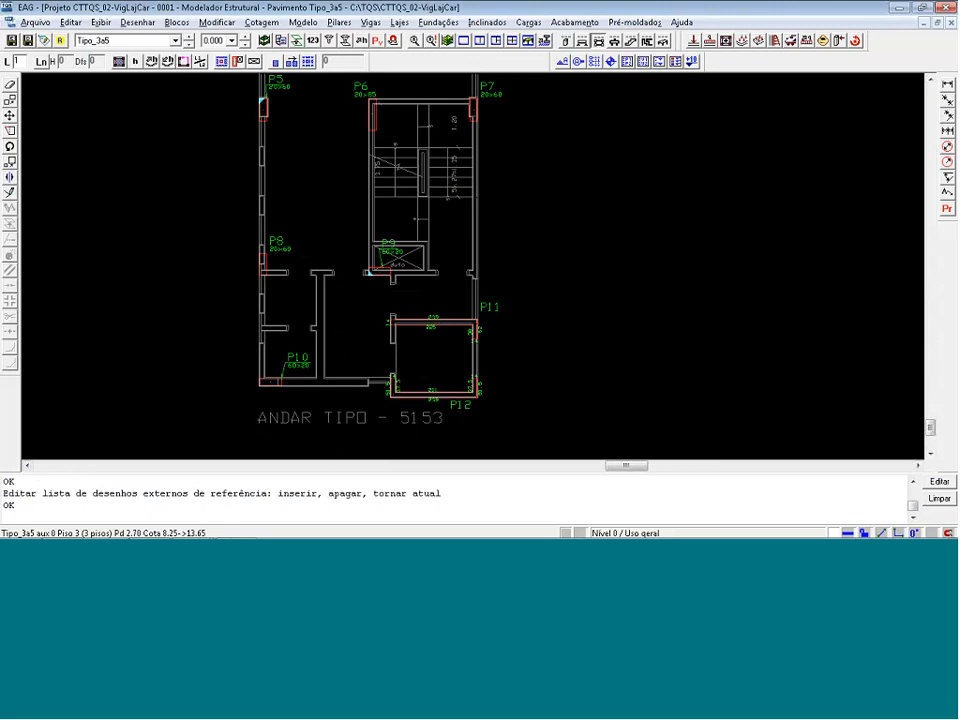
{"action": "left_click", "coordinate": [292, 42]}
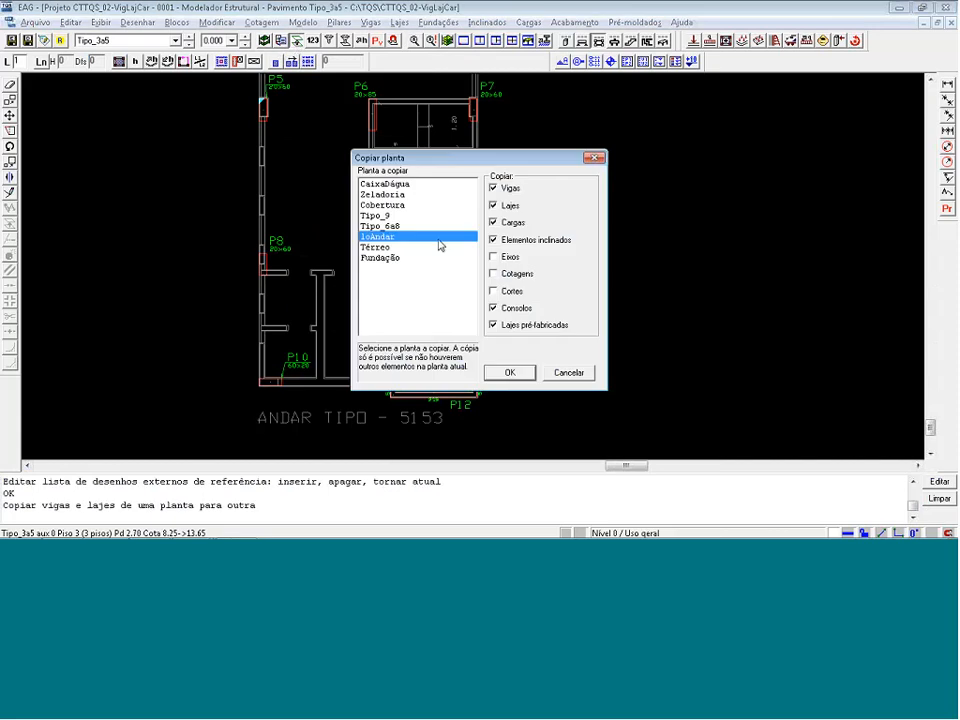
{"action": "left_click", "coordinate": [492, 308]}
{"action": "left_click", "coordinate": [492, 325]}
{"action": "left_click", "coordinate": [505, 373]}
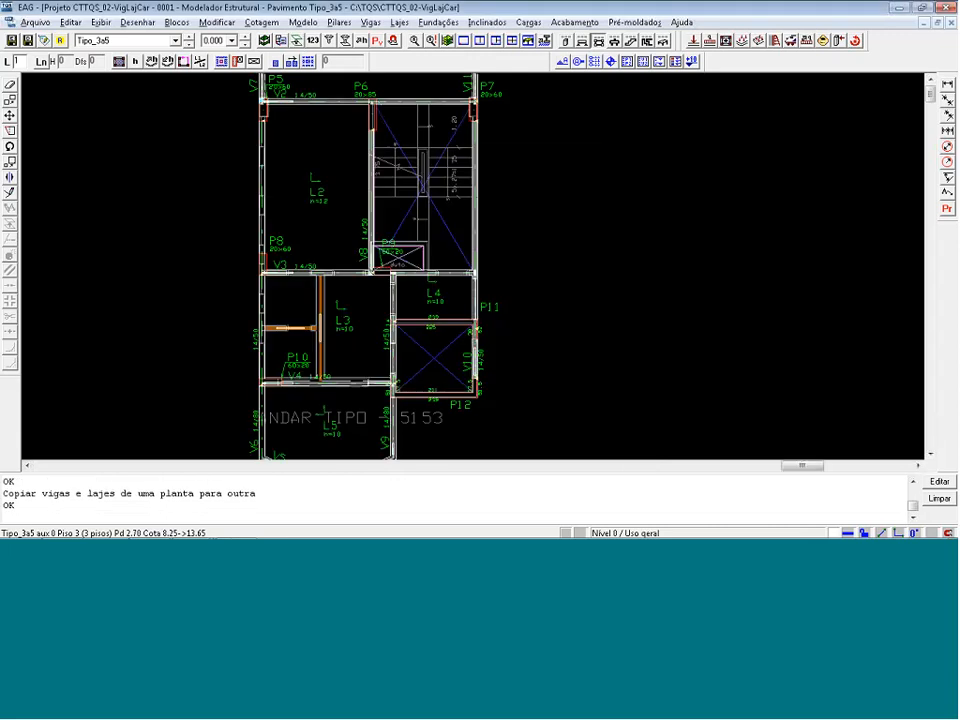
- Delete slab L5 and the curved beam V5 that closes the balcony below V4
{"action": "scroll", "coordinate": [364, 154], "scroll_direction": "down", "scroll_amount": 2}
{"action": "scroll", "coordinate": [349, 375], "scroll_direction": "up", "scroll_amount": 2}
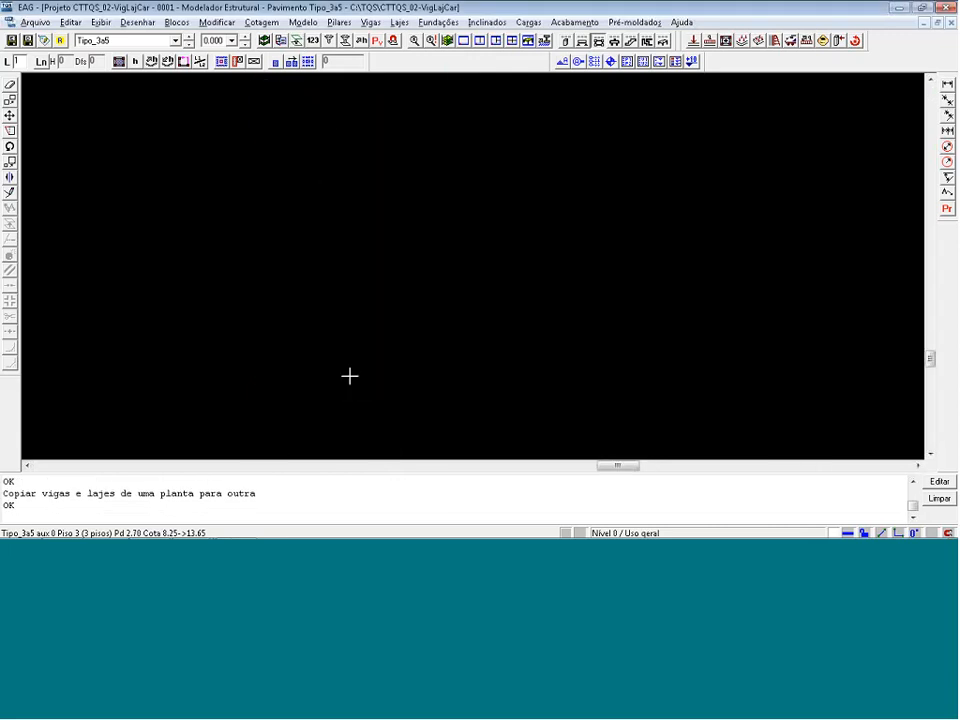
{"action": "left_click", "coordinate": [316, 344]}
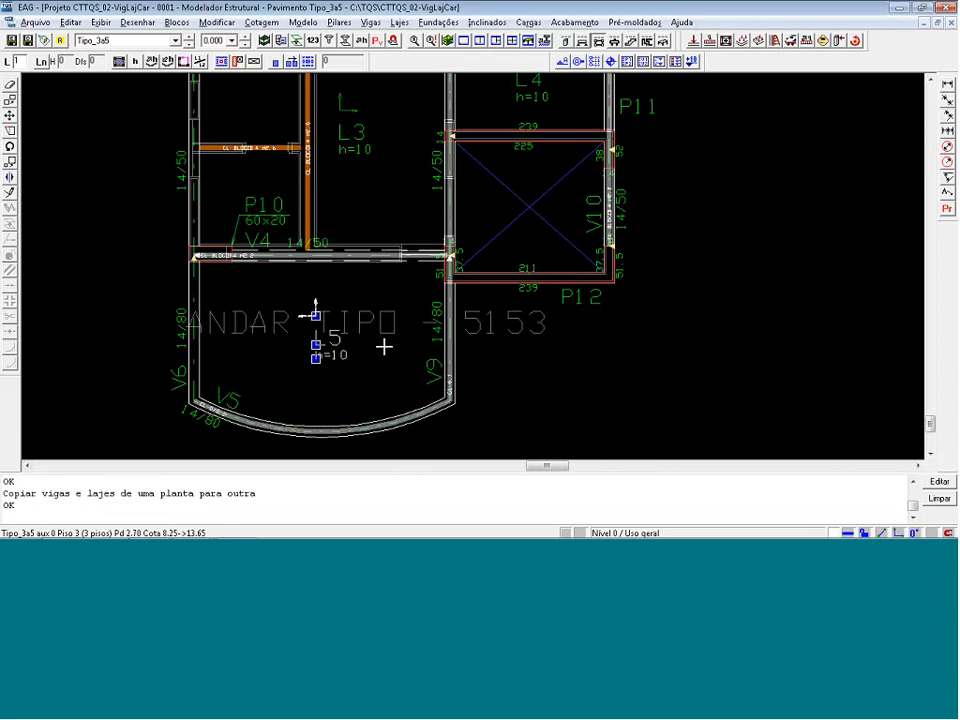
{"action": "key", "text": "Delete"}
{"action": "left_click", "coordinate": [276, 420]}
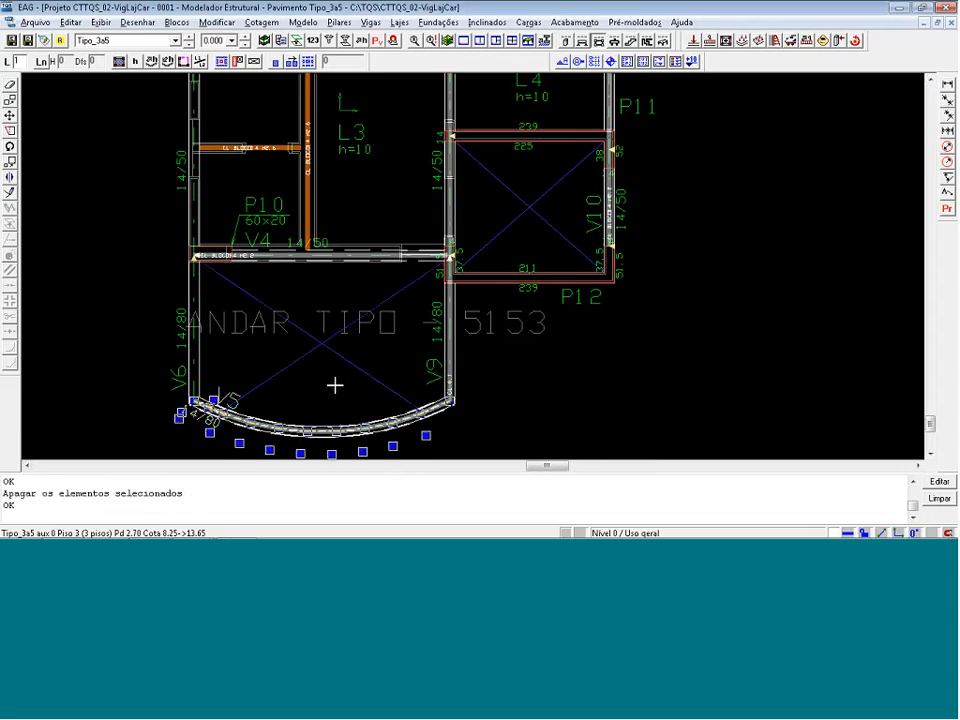
{"action": "key", "text": "Delete"}
- Break beam V6 in two at its intersection with V4 beside P10
{"action": "scroll", "coordinate": [306, 379], "scroll_direction": "up", "scroll_amount": 1}
{"action": "scroll", "coordinate": [145, 225], "scroll_direction": "up", "scroll_amount": 1}
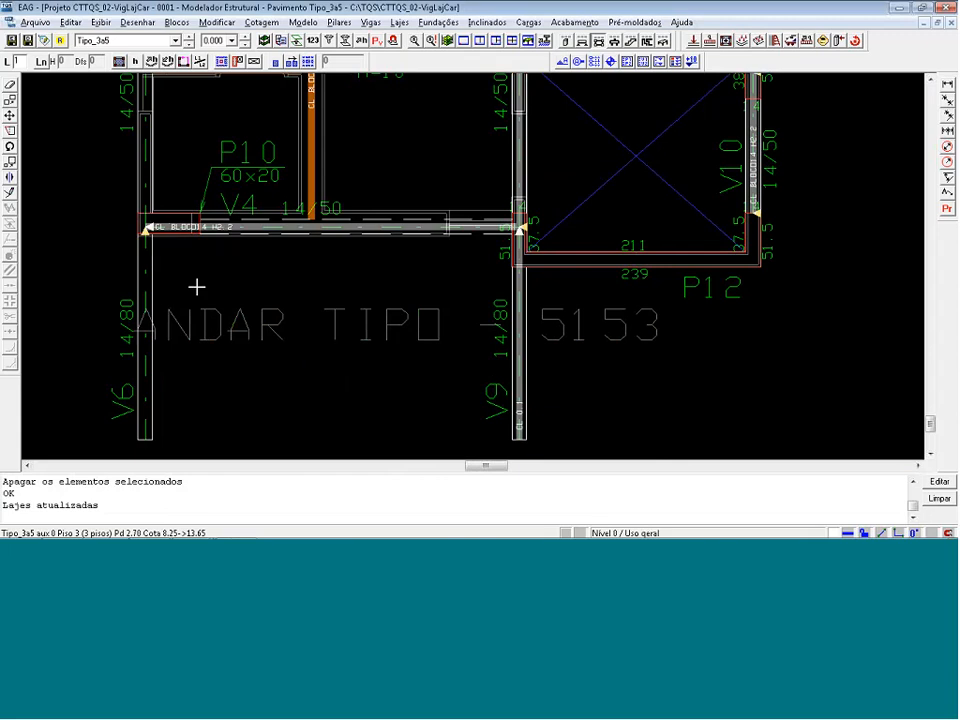
{"action": "left_click", "coordinate": [582, 42]}
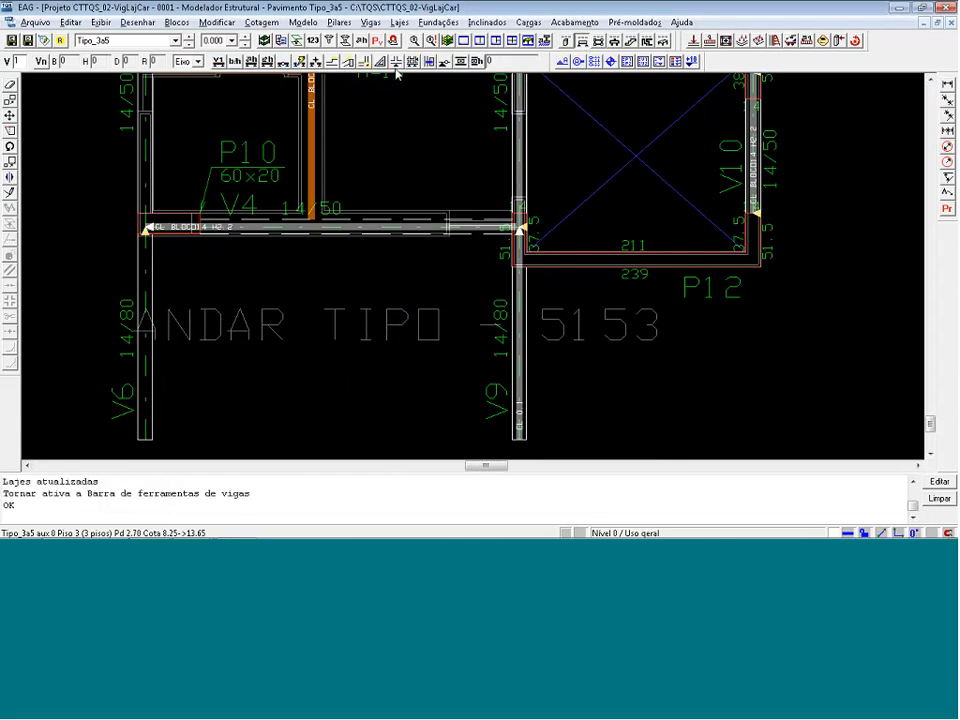
{"action": "left_click", "coordinate": [300, 62]}
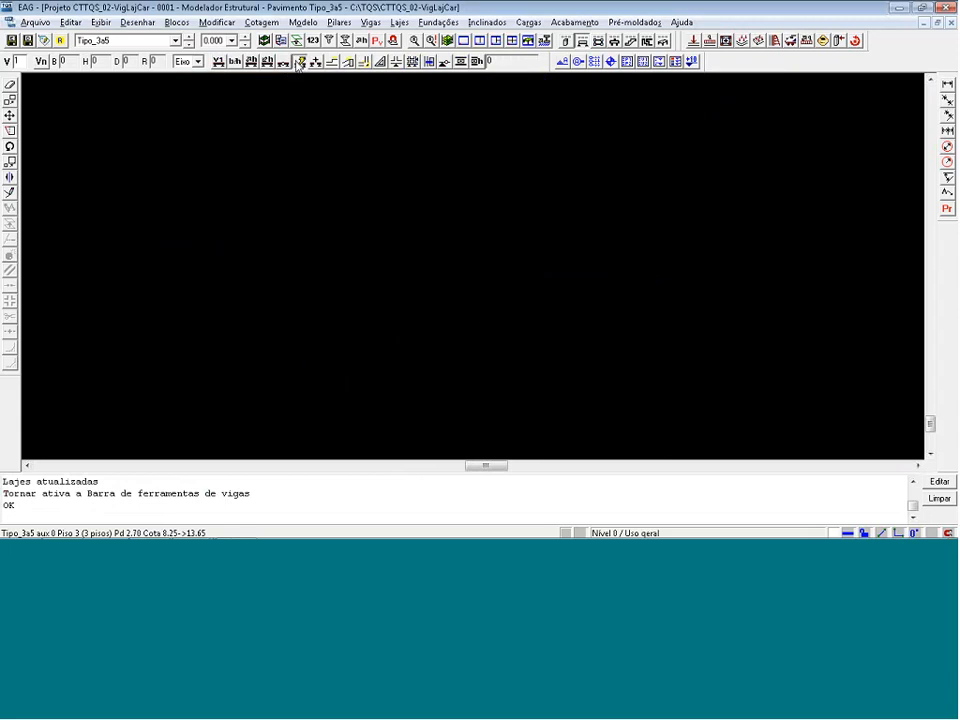
{"action": "left_click", "coordinate": [139, 259]}
{"action": "left_click", "coordinate": [139, 259]}
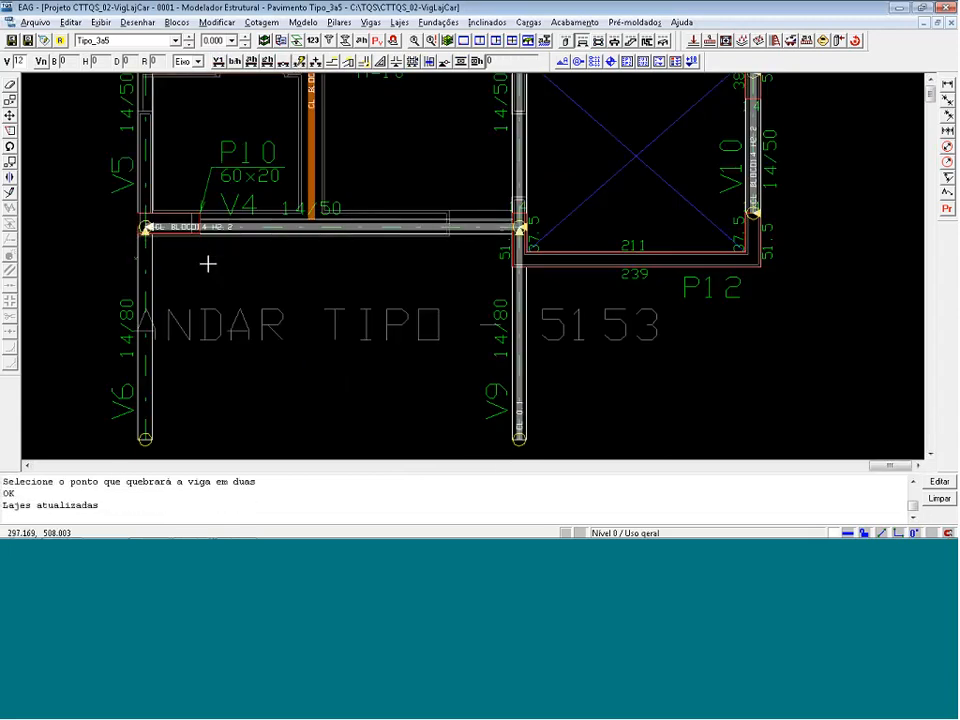
- Delete the leftover 14/80 segment of V6 that extends below V4 into the former balcony
{"action": "scroll", "coordinate": [204, 330], "scroll_direction": "down", "scroll_amount": 1}
{"action": "left_click", "coordinate": [154, 377]}
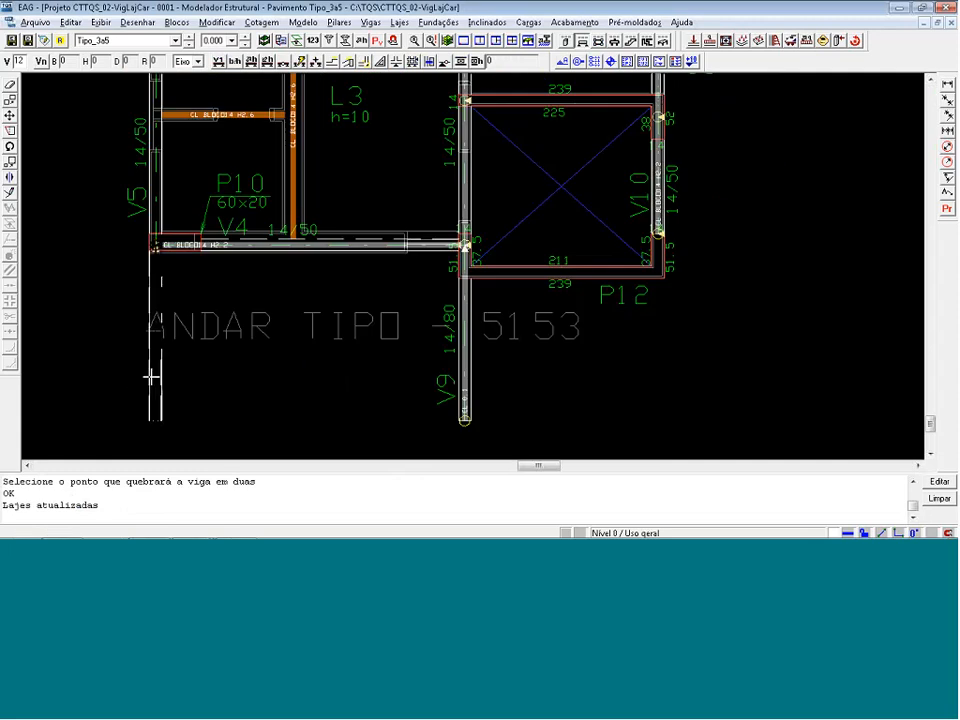
{"action": "key", "text": "Delete"}
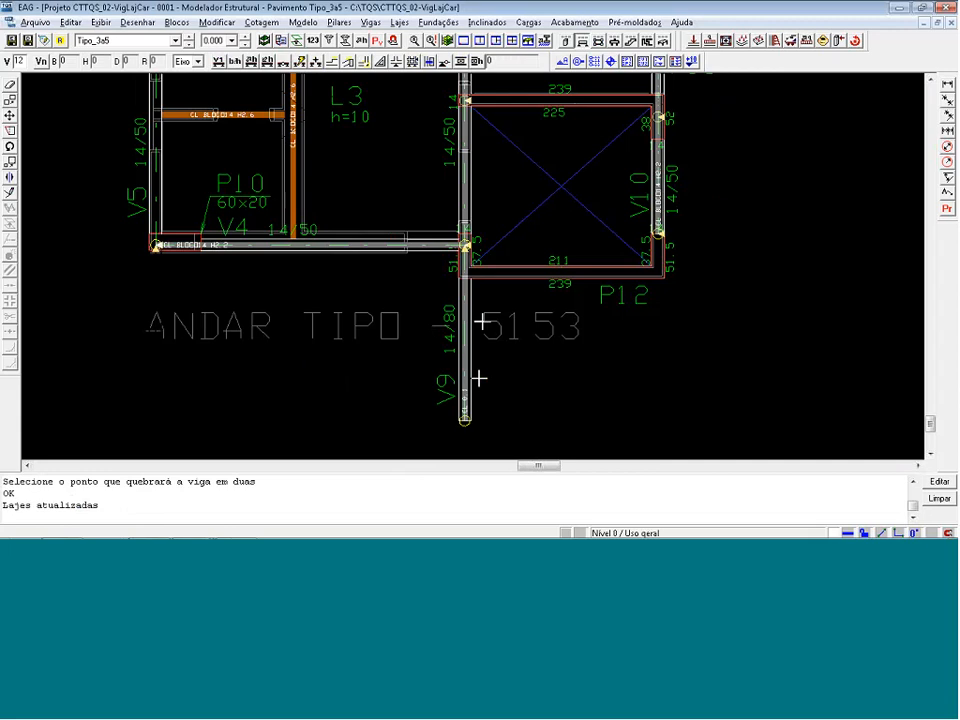
{"action": "key", "text": "Delete"}
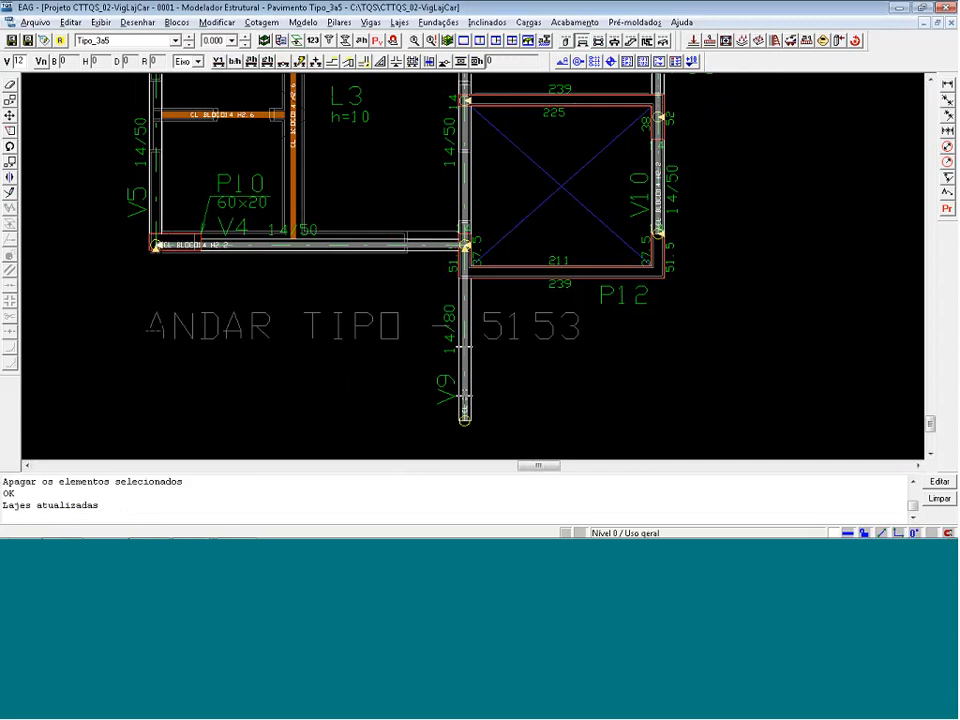
- Shorten beam V9 by moving its free balcony end up to P12 at the V4 junction
{"action": "scroll", "coordinate": [468, 422], "scroll_direction": "up", "scroll_amount": 1}
{"action": "scroll", "coordinate": [470, 424], "scroll_direction": "up", "scroll_amount": 2}
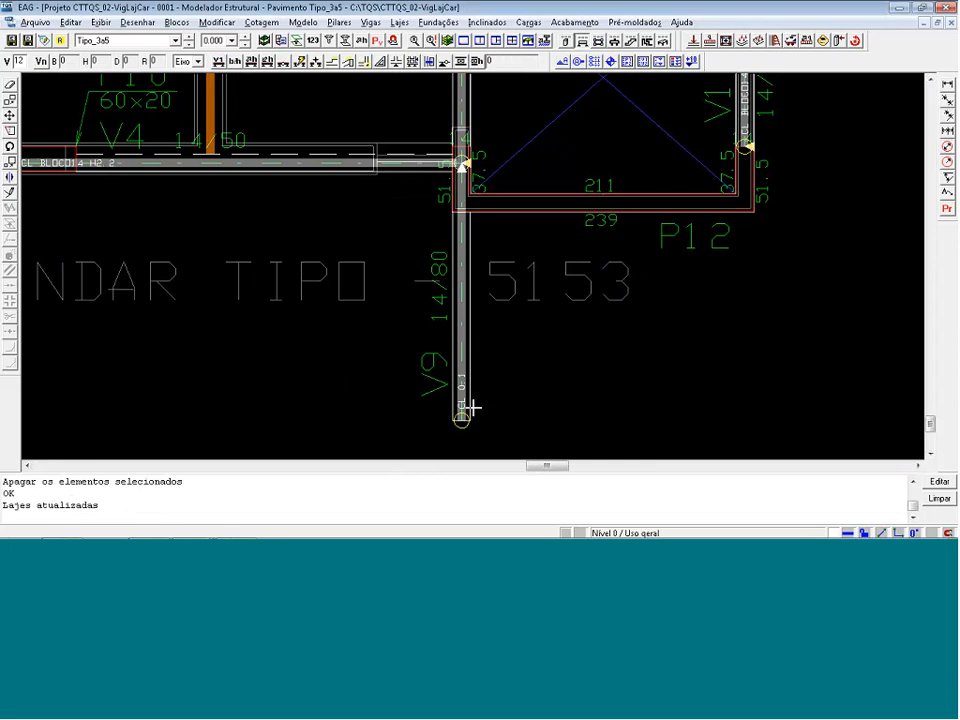
{"action": "left_click", "coordinate": [469, 409]}
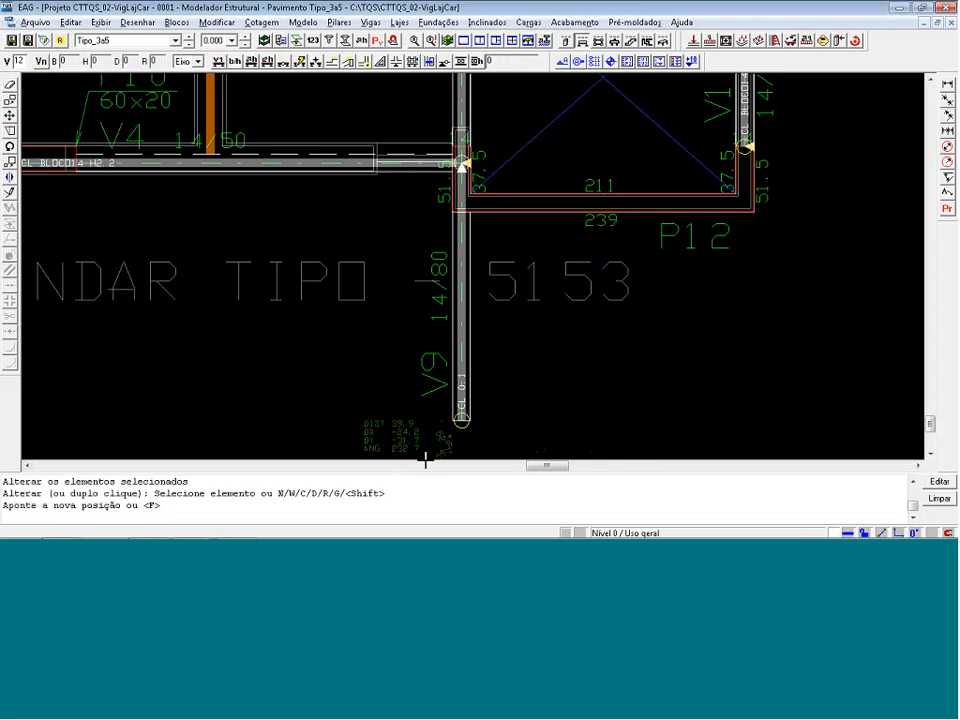
{"action": "scroll", "coordinate": [463, 133], "scroll_direction": "up", "scroll_amount": 3}
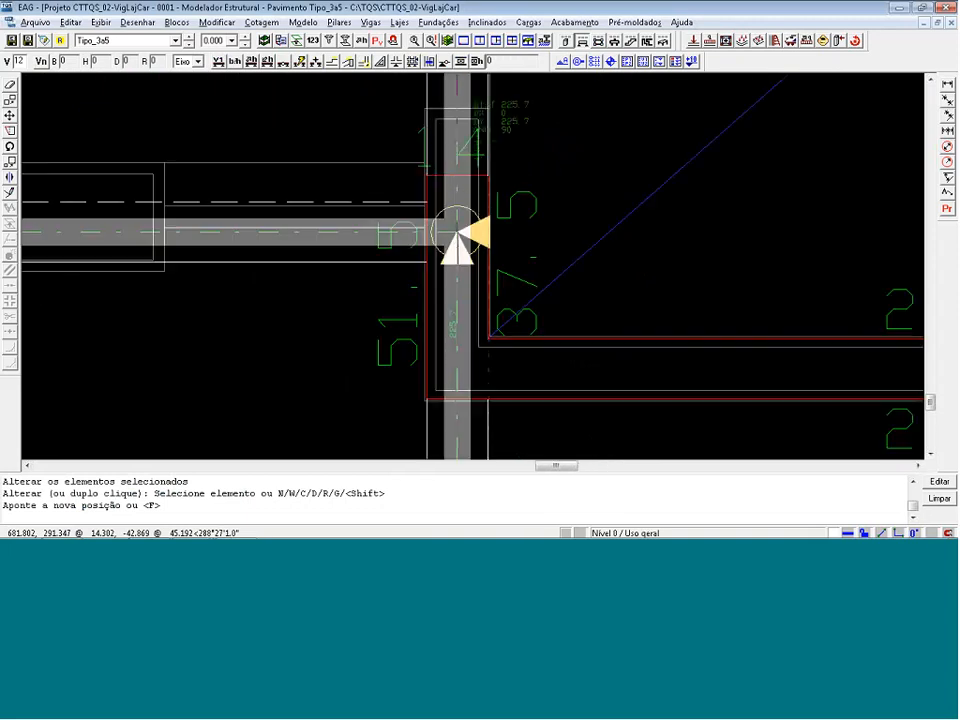
{"action": "scroll", "coordinate": [543, 366], "scroll_direction": "down", "scroll_amount": 3}
{"action": "scroll", "coordinate": [557, 366], "scroll_direction": "down", "scroll_amount": 2}
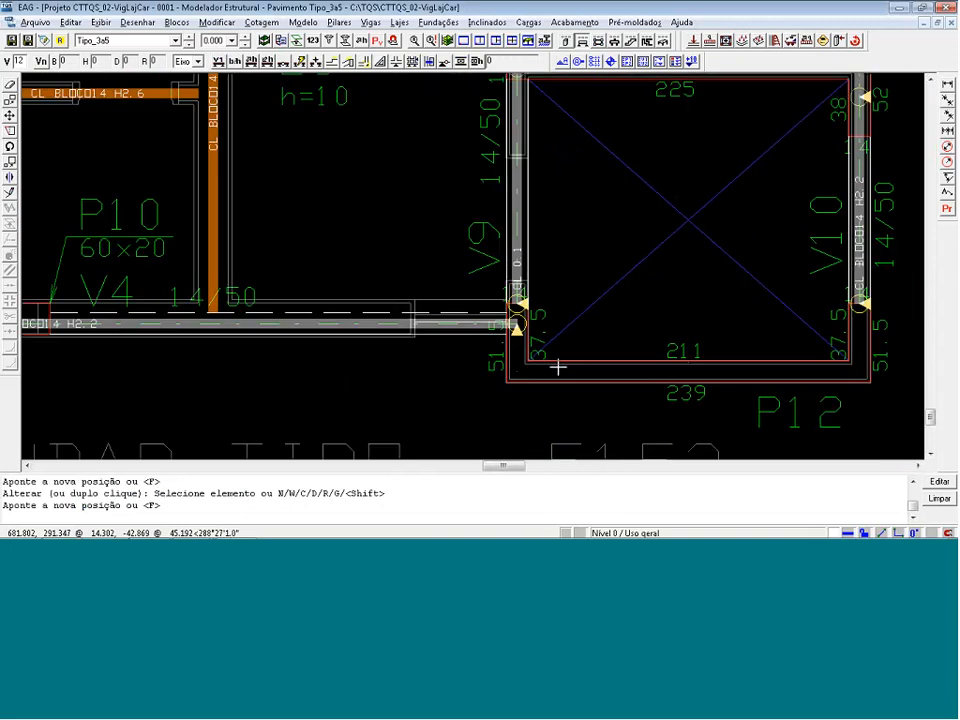
{"action": "left_click", "coordinate": [547, 377]}
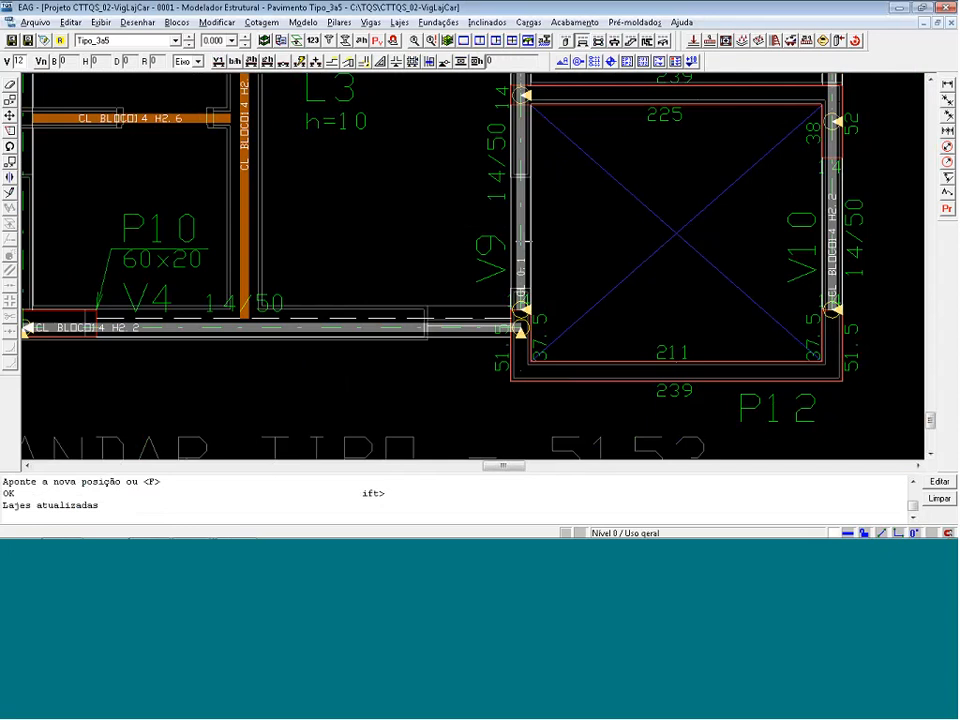
- Set the width of beam V4 to 20 cm in its section data
{"action": "scroll", "coordinate": [551, 244], "scroll_direction": "down", "scroll_amount": 2}
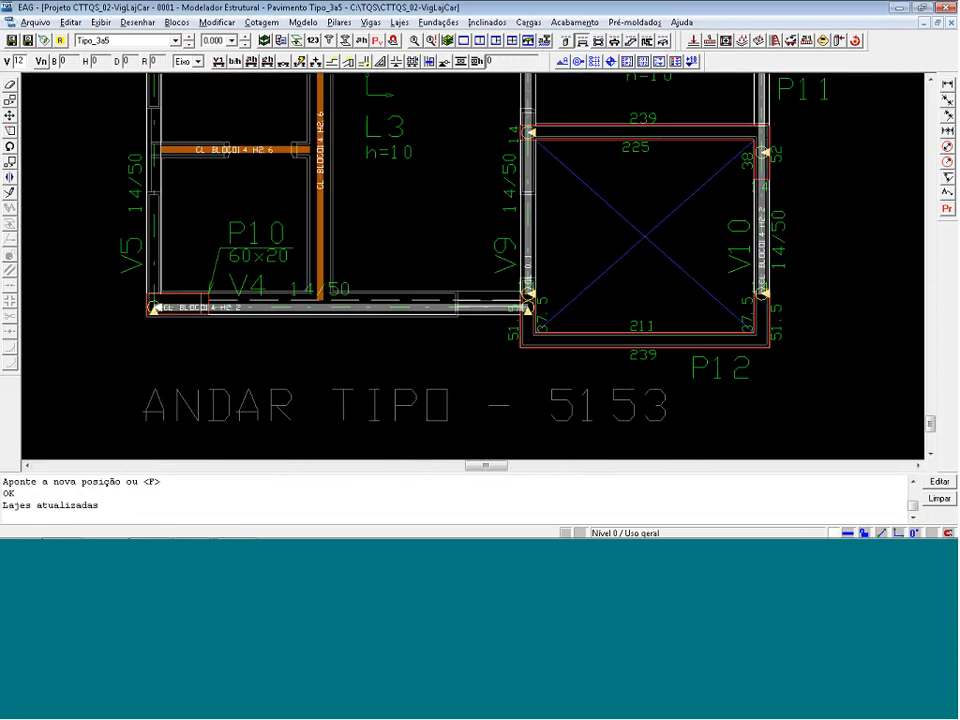
{"action": "scroll", "coordinate": [246, 255], "scroll_direction": "up", "scroll_amount": 2}
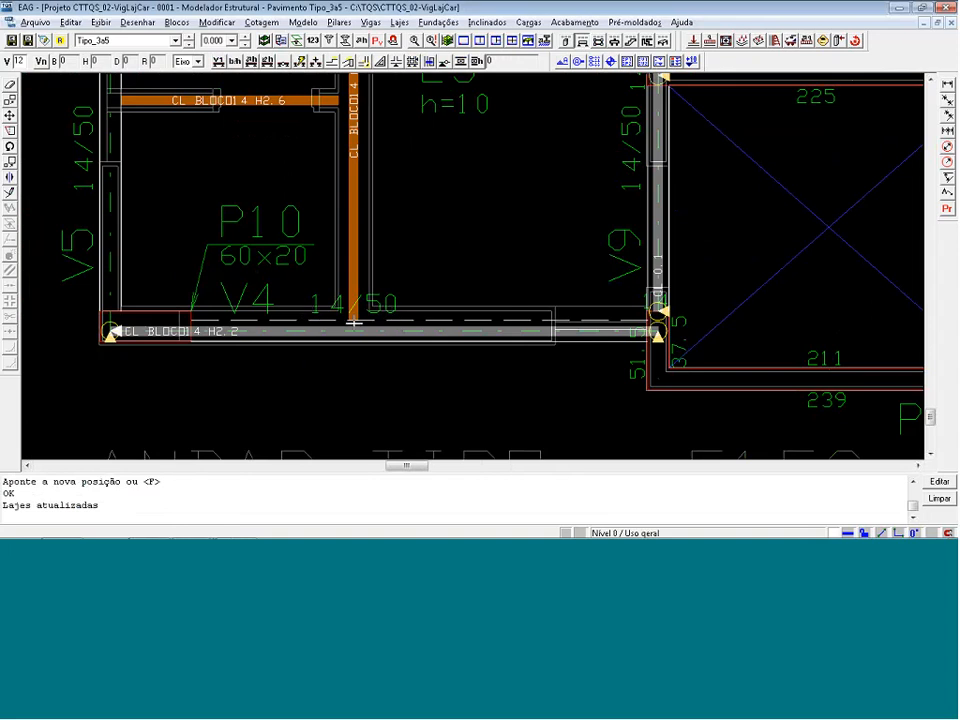
{"action": "double_click", "coordinate": [254, 287]}
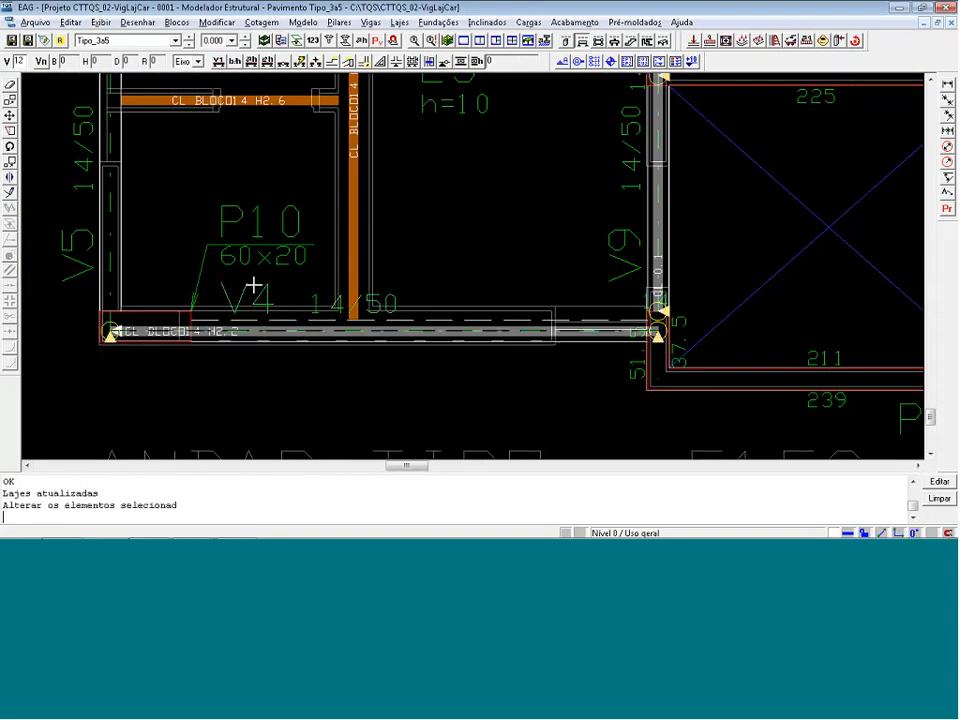
{"action": "left_click", "coordinate": [383, 148]}
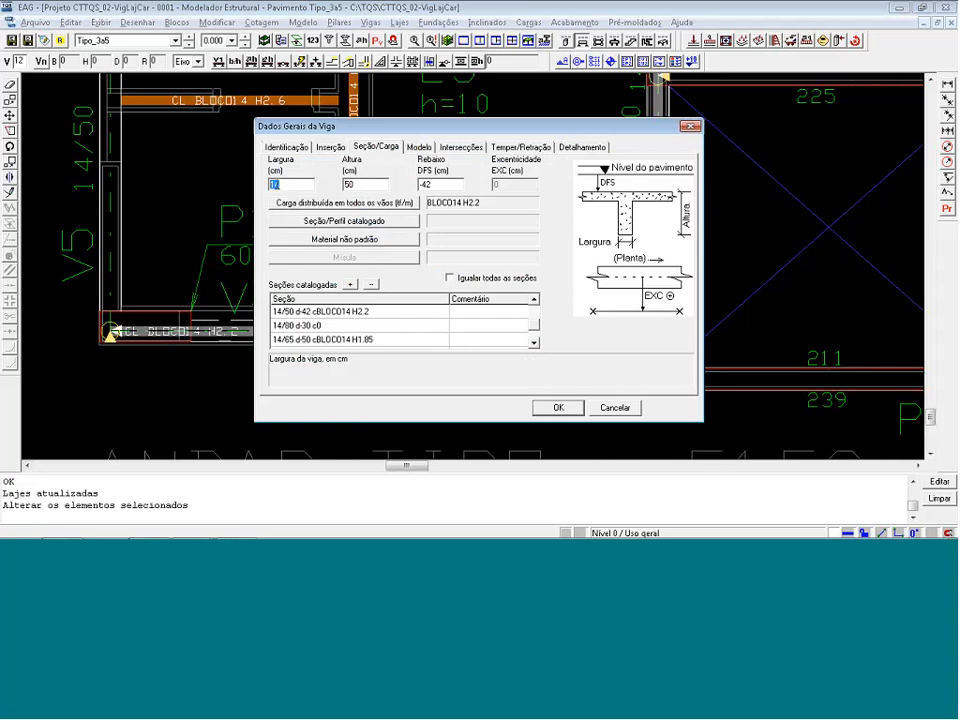
{"action": "type", "text": "20"}
{"action": "left_click", "coordinate": [557, 409]}
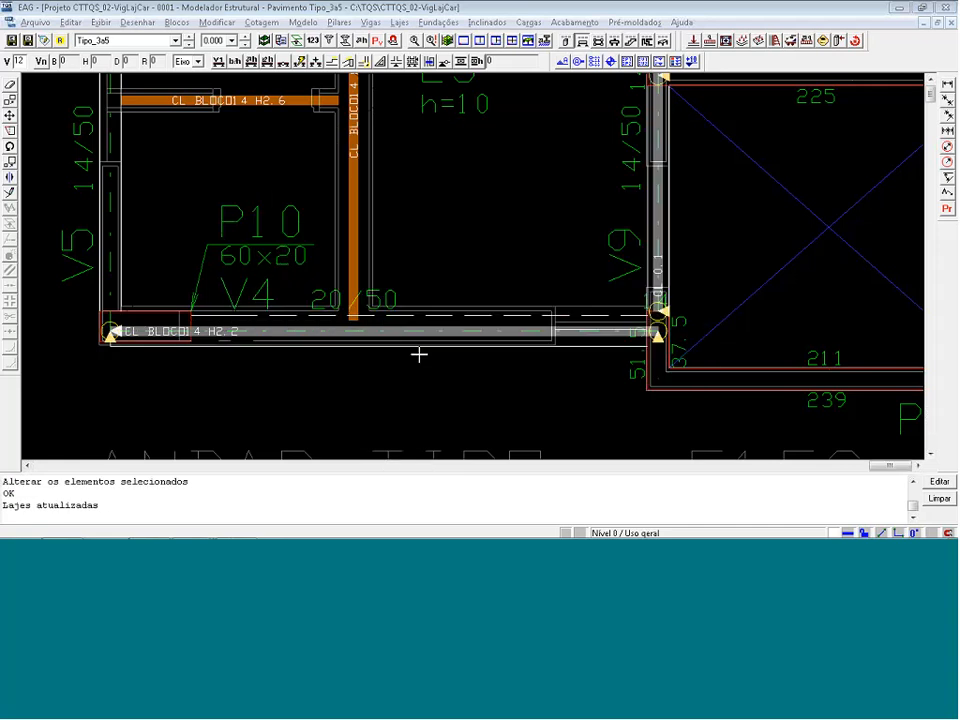
- Try to move beam V4 so its inner face lines up with column P10, and undo the move
{"action": "scroll", "coordinate": [285, 307], "scroll_direction": "up", "scroll_amount": 2}
{"action": "scroll", "coordinate": [285, 307], "scroll_direction": "up", "scroll_amount": 1}
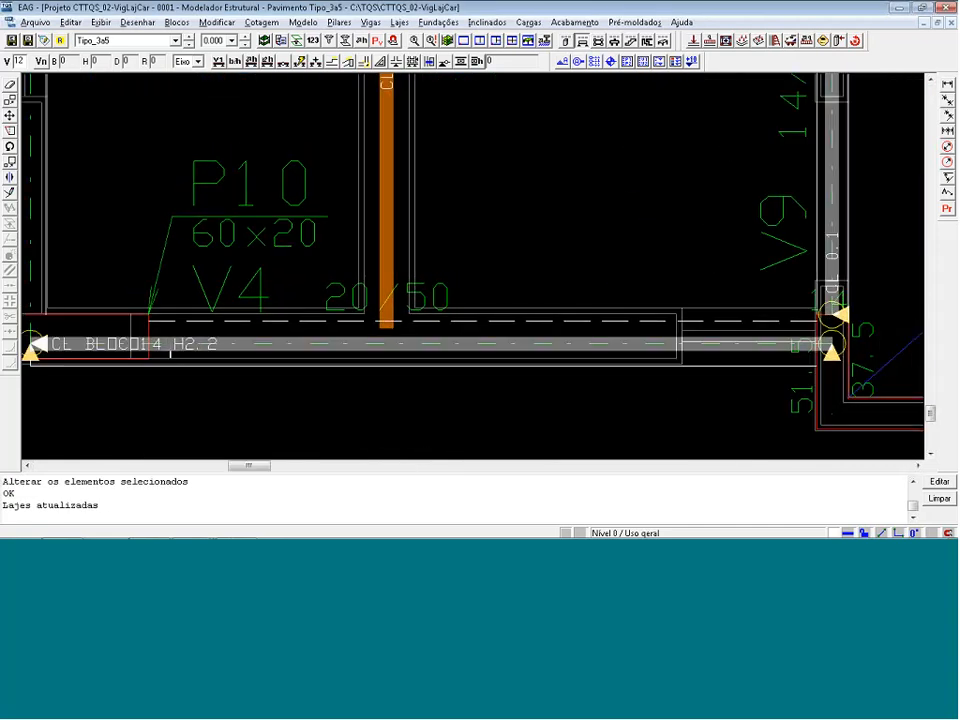
{"action": "scroll", "coordinate": [165, 320], "scroll_direction": "up", "scroll_amount": 1}
{"action": "left_click", "coordinate": [165, 320]}
{"action": "right_click", "coordinate": [166, 320]}
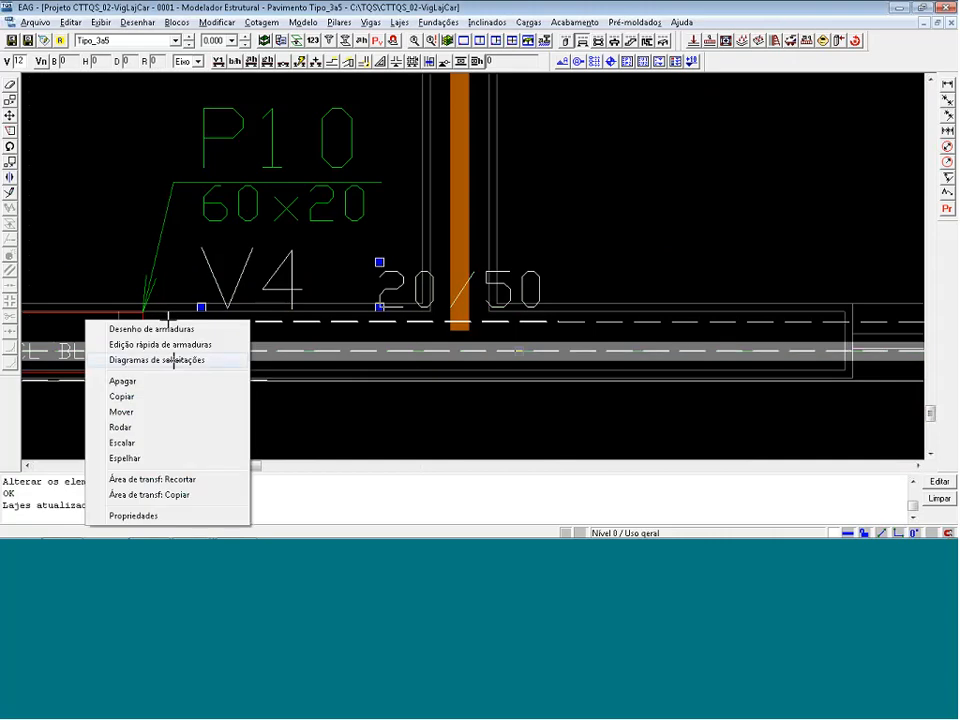
{"action": "left_click", "coordinate": [160, 411]}
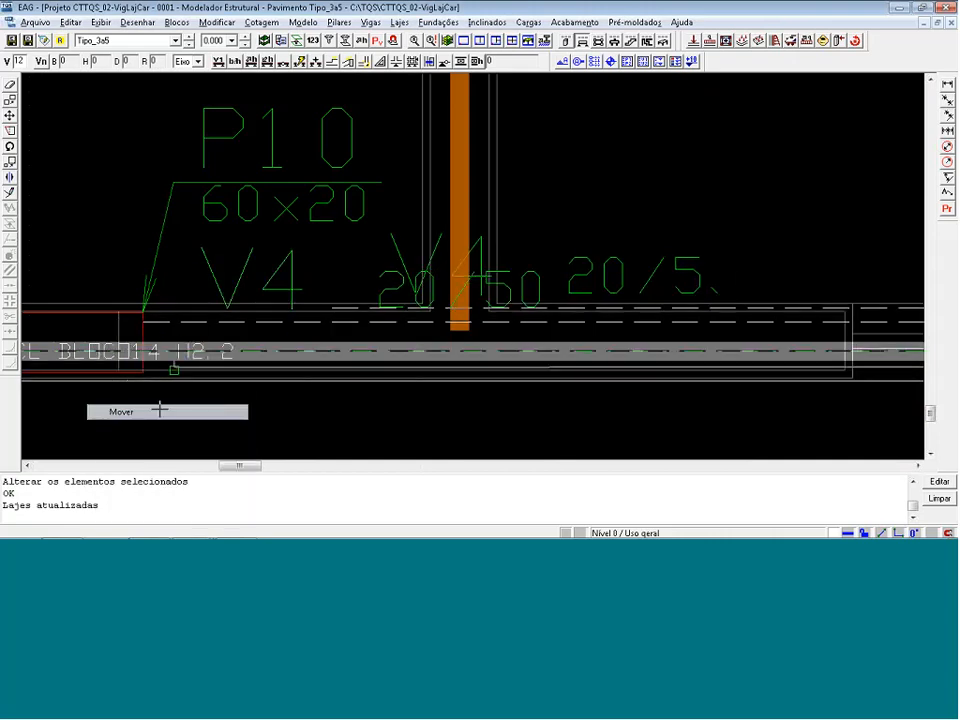
{"action": "left_click", "coordinate": [153, 313]}
{"action": "scroll", "coordinate": [225, 331], "scroll_direction": "down", "scroll_amount": 3}
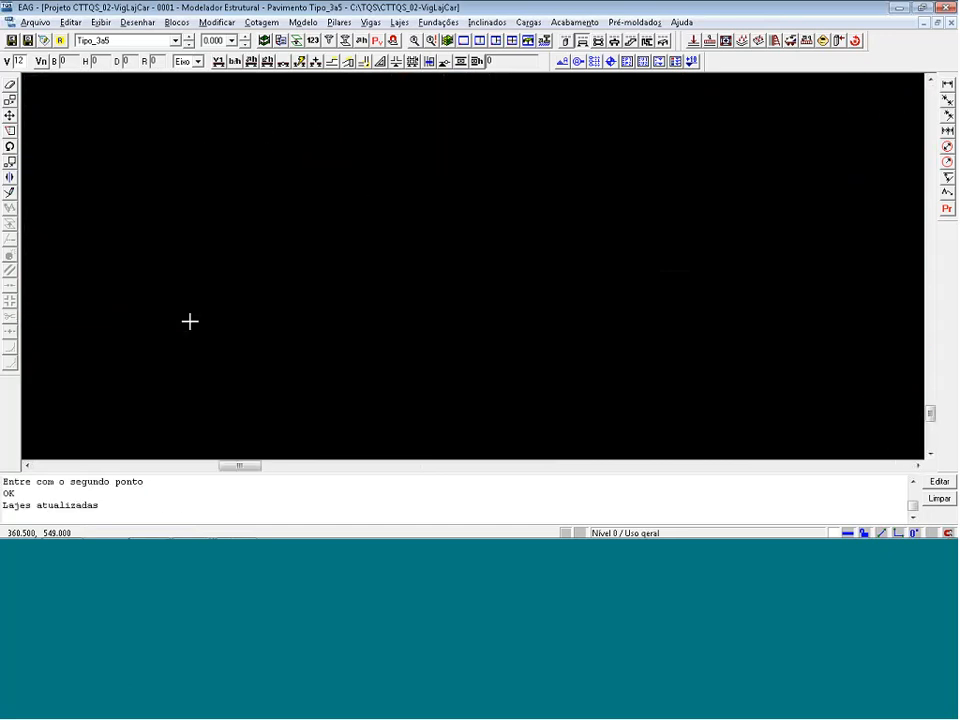
{"action": "key", "text": "ctrl+z"}
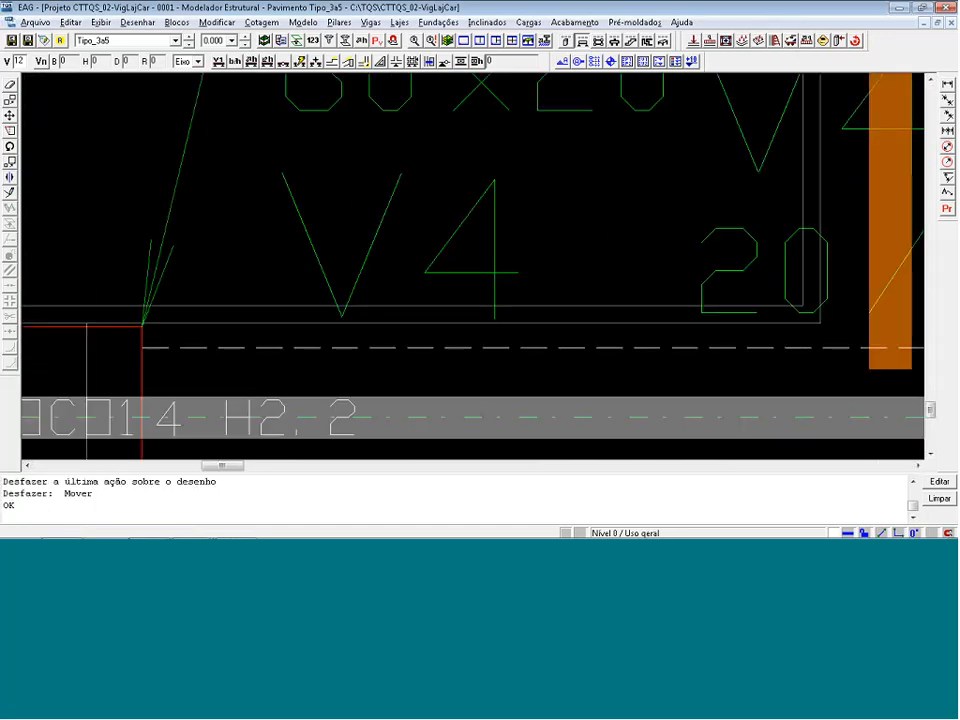
- Move beam V4 perpendicular to its axis by 3 cm so its inner face aligns with column P10's corner
{"action": "key", "text": "ctrl+m"}
{"action": "left_click", "coordinate": [191, 347]}
{"action": "left_click", "coordinate": [146, 347]}
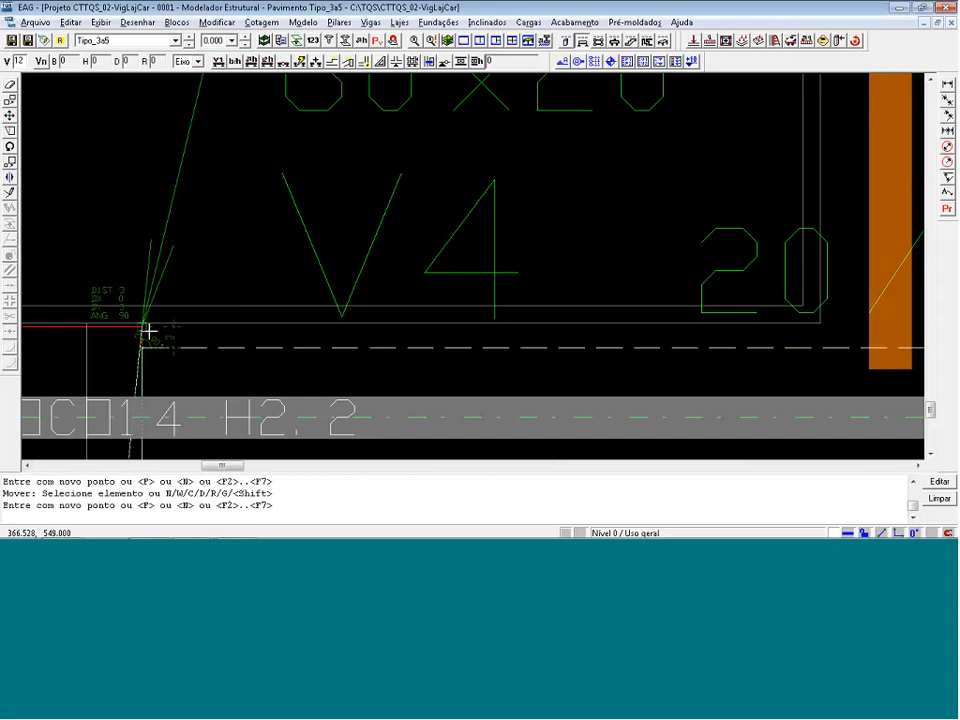
{"action": "left_click", "coordinate": [148, 331]}
{"action": "scroll", "coordinate": [174, 326], "scroll_direction": "down", "scroll_amount": 4}
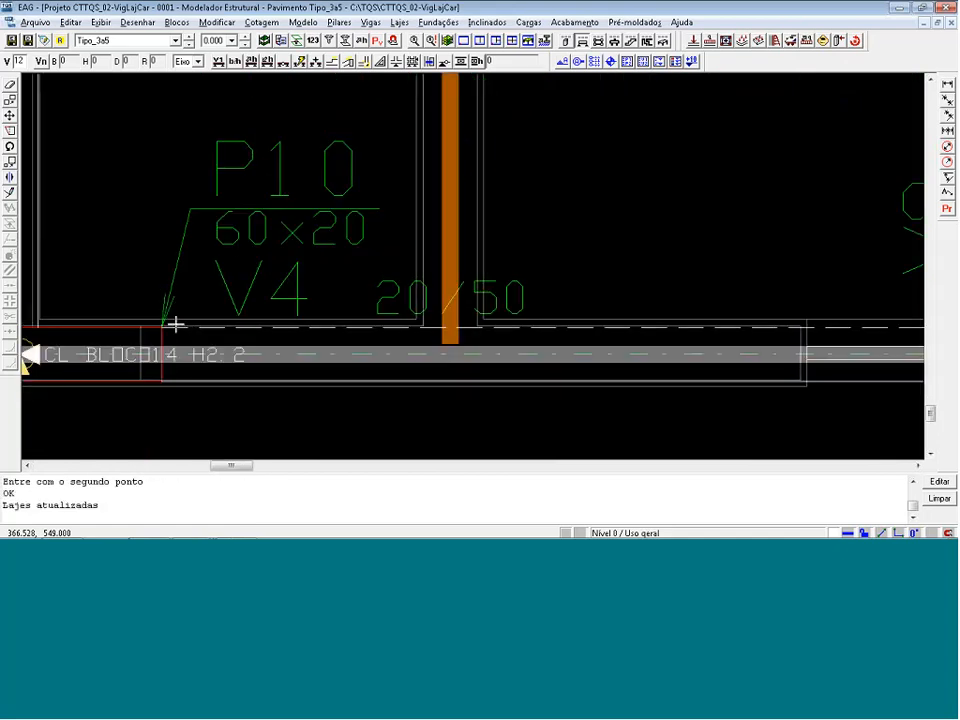
{"action": "scroll", "coordinate": [357, 343], "scroll_direction": "down", "scroll_amount": 2}
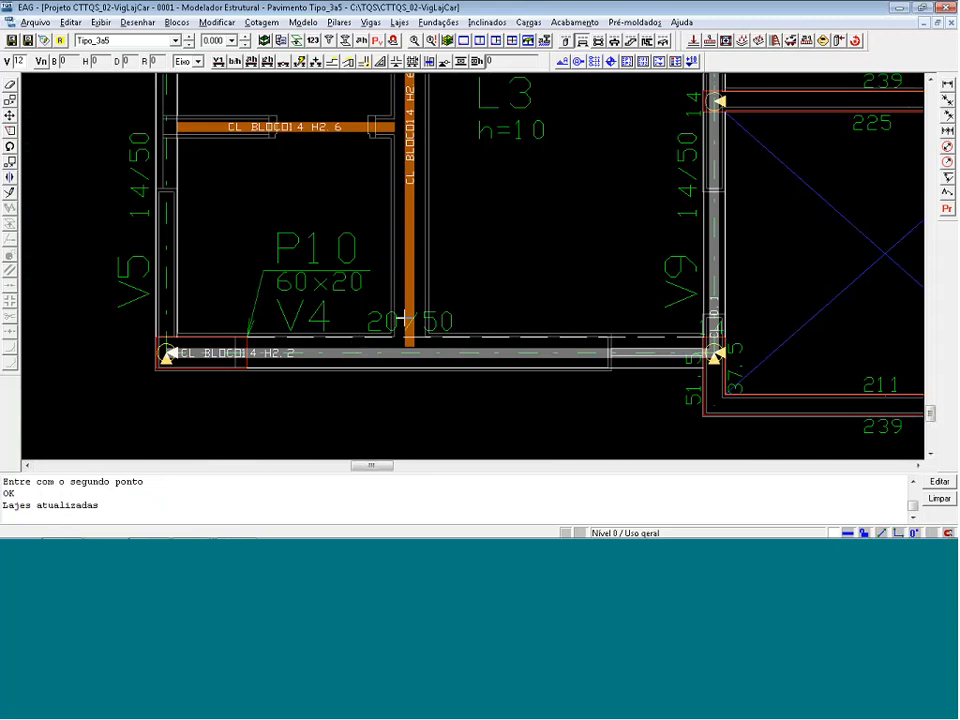
- Renumber all beams of the Tipo_3a5 floor starting from number 1
{"action": "key", "text": "shift+F8"}
{"action": "scroll", "coordinate": [402, 317], "scroll_direction": "down", "scroll_amount": 1}
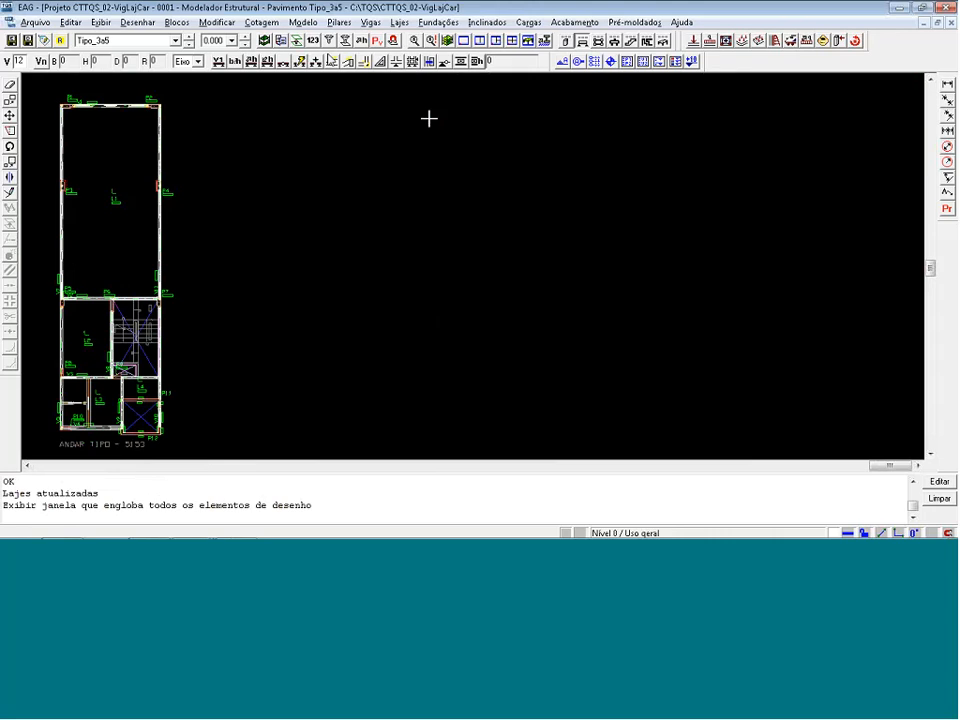
{"action": "left_click", "coordinate": [313, 41]}
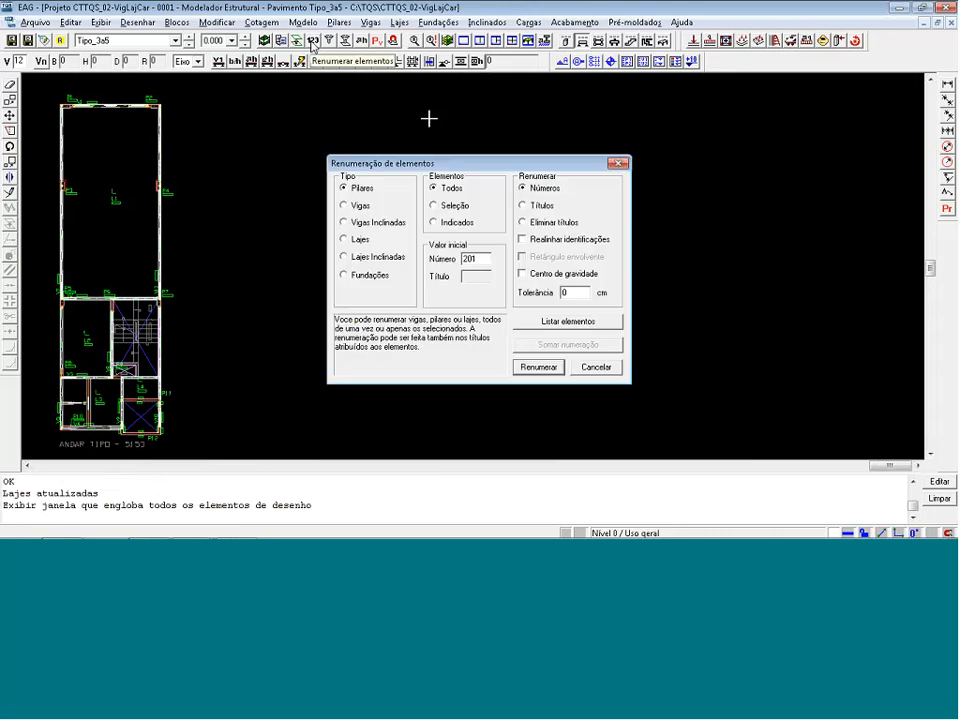
{"action": "left_click", "coordinate": [360, 207]}
{"action": "left_click", "coordinate": [538, 369]}
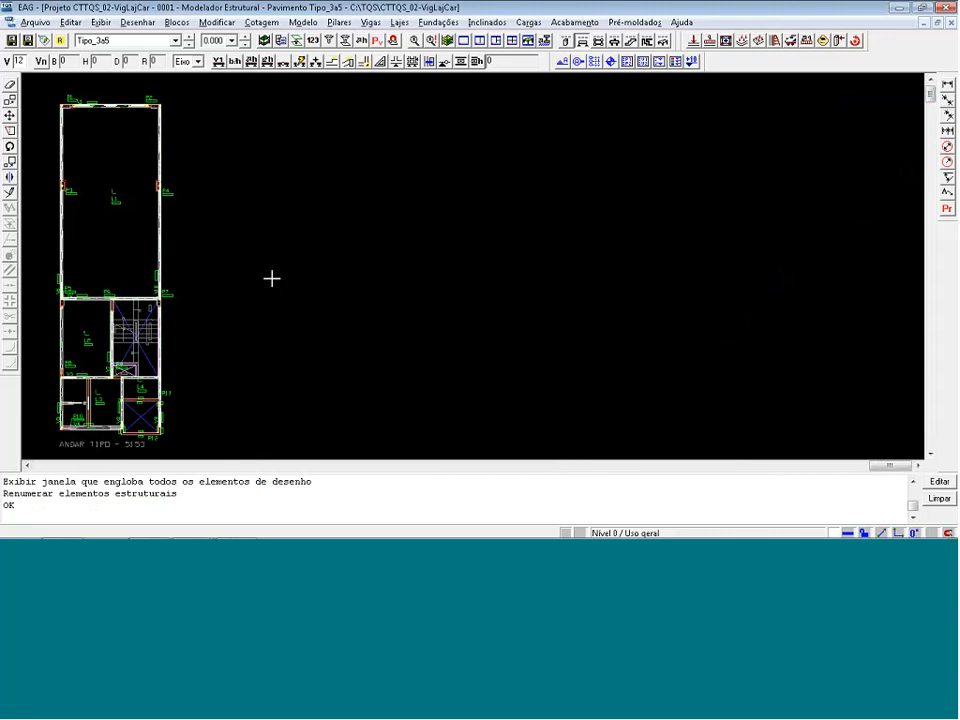
- Renumber all the floor's beams with 101 as the initial number and inspect the new beam labels
{"action": "left_click", "coordinate": [312, 43]}
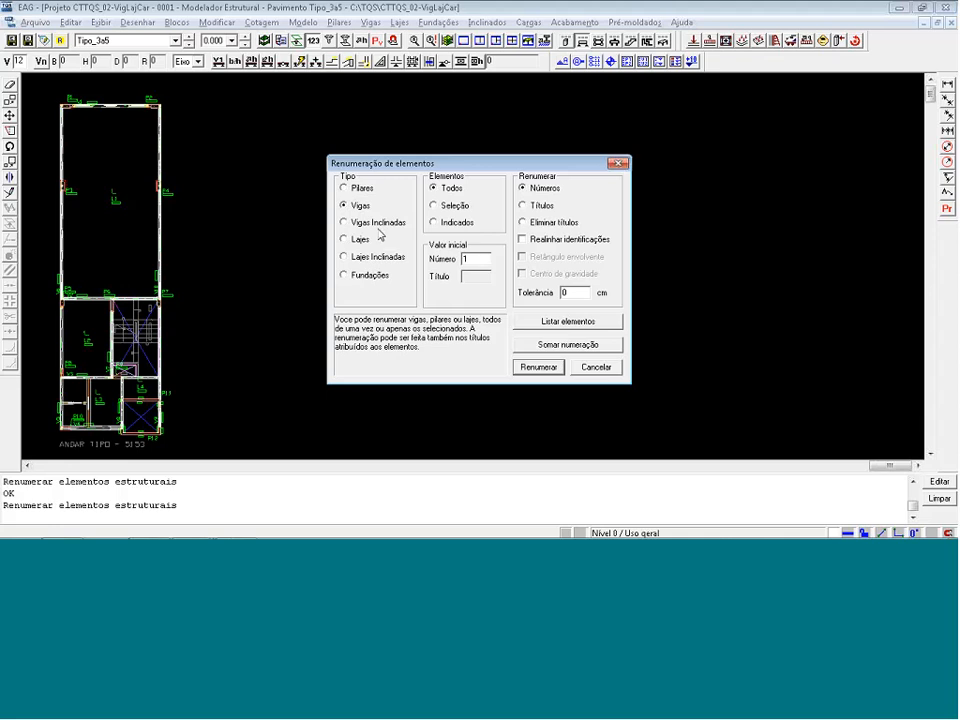
{"action": "left_click", "coordinate": [466, 261]}
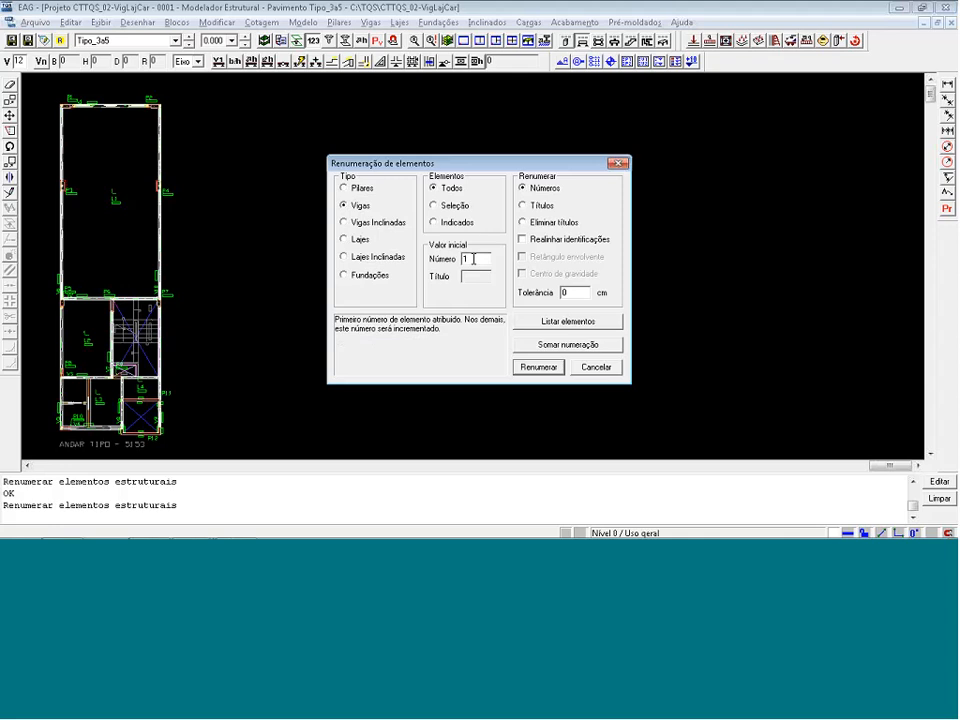
{"action": "type", "text": "00"}
{"action": "left_click", "coordinate": [538, 367]}
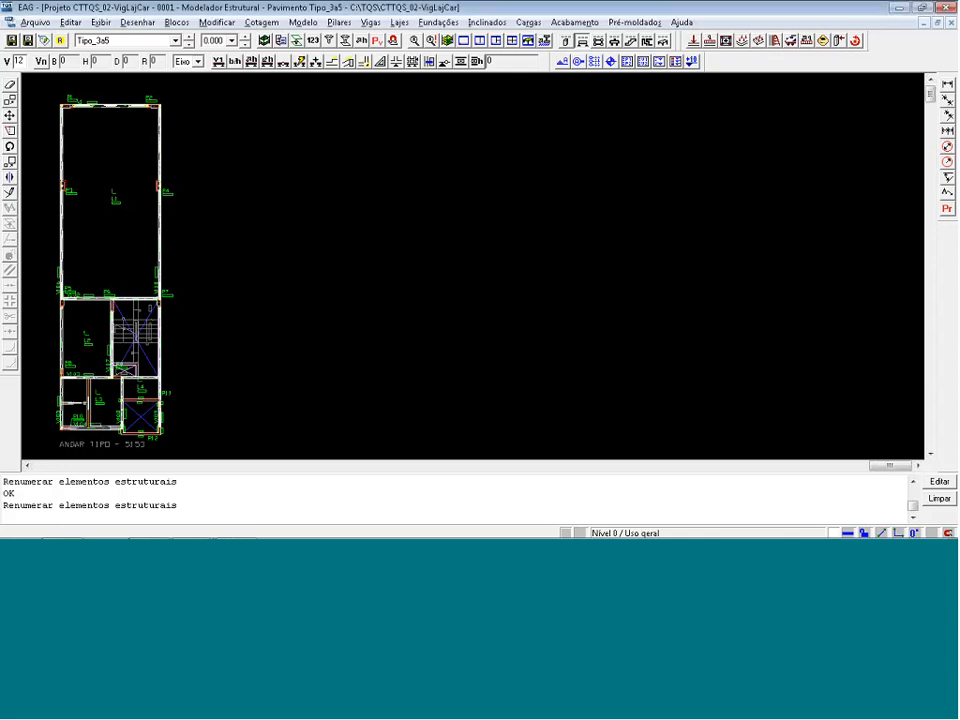
{"action": "scroll", "coordinate": [71, 96], "scroll_direction": "up", "scroll_amount": 4}
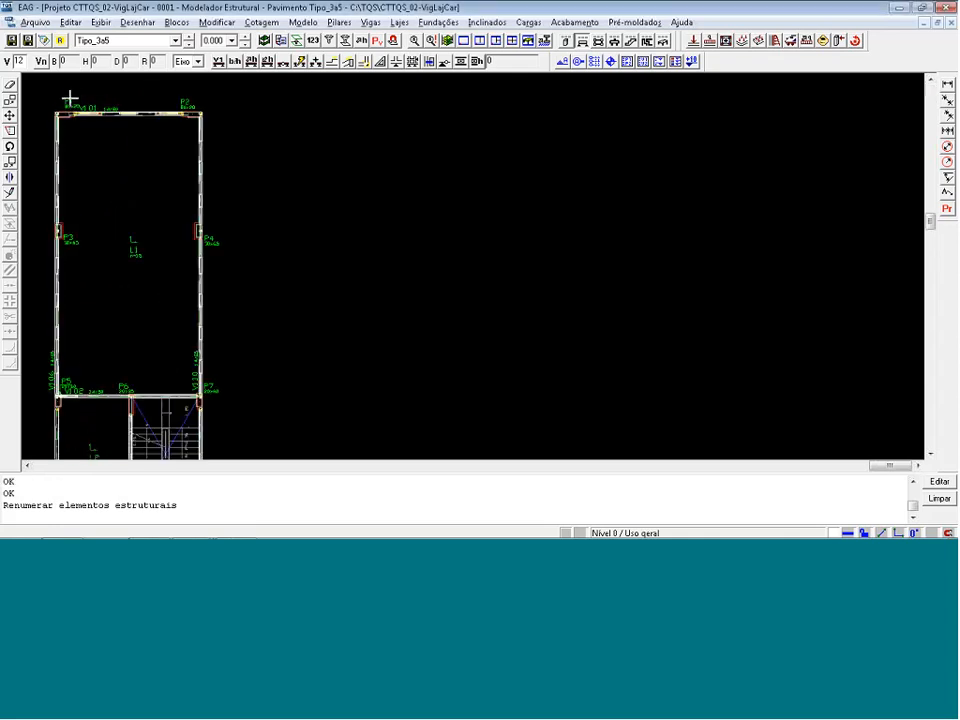
- Set the initial number back to 1 and renumber all the beams again
{"action": "left_click", "coordinate": [313, 40]}
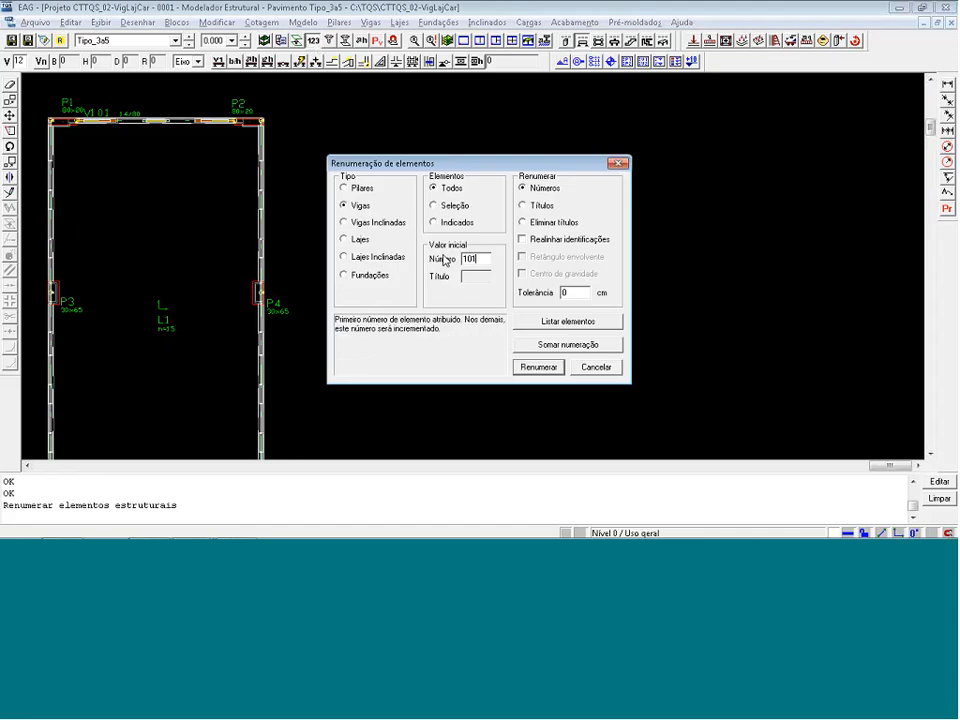
{"action": "key", "text": "BackSpace"}
{"action": "key", "text": "BackSpace"}
{"action": "left_click", "coordinate": [522, 369]}
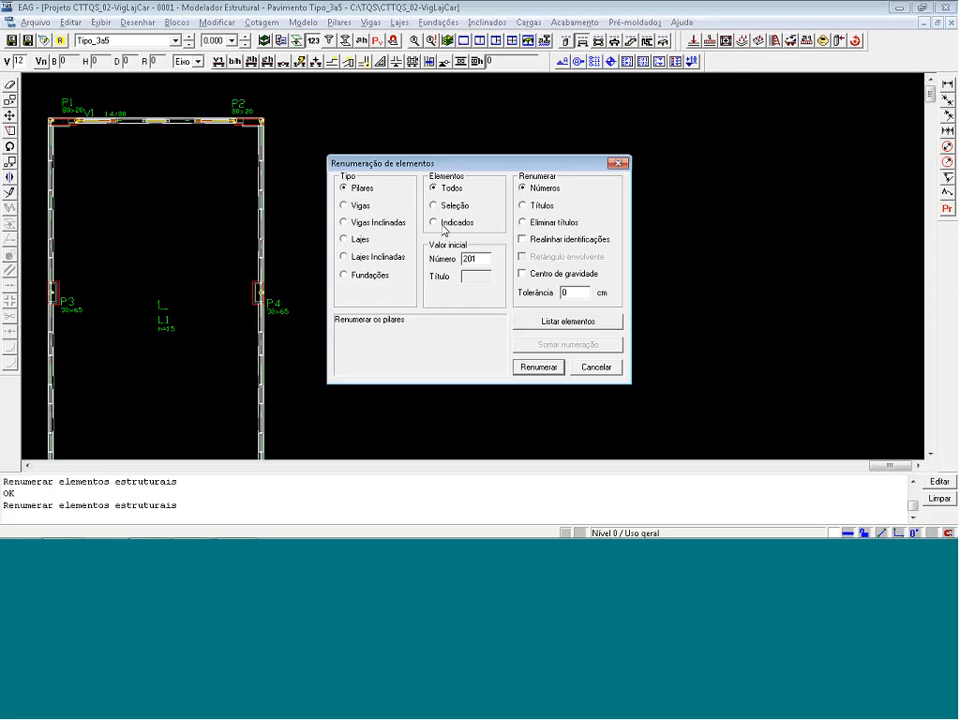
- List the beam elements of Tipo_3a5 to review their sections and loads, then close the list and the renumbering dialog
{"action": "left_click", "coordinate": [345, 205]}
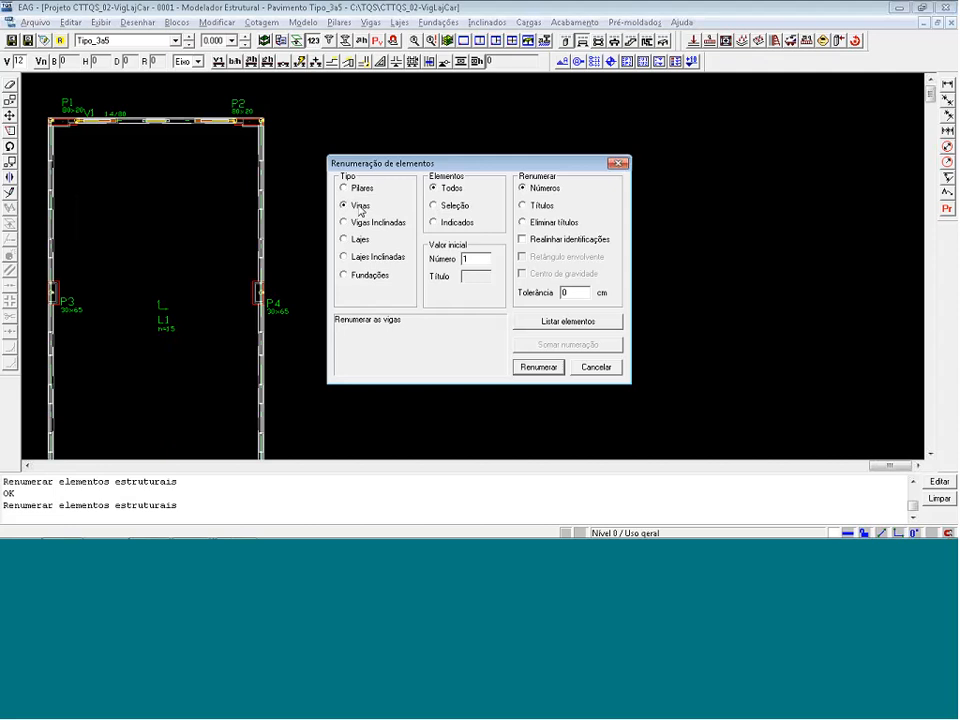
{"action": "left_click", "coordinate": [545, 322]}
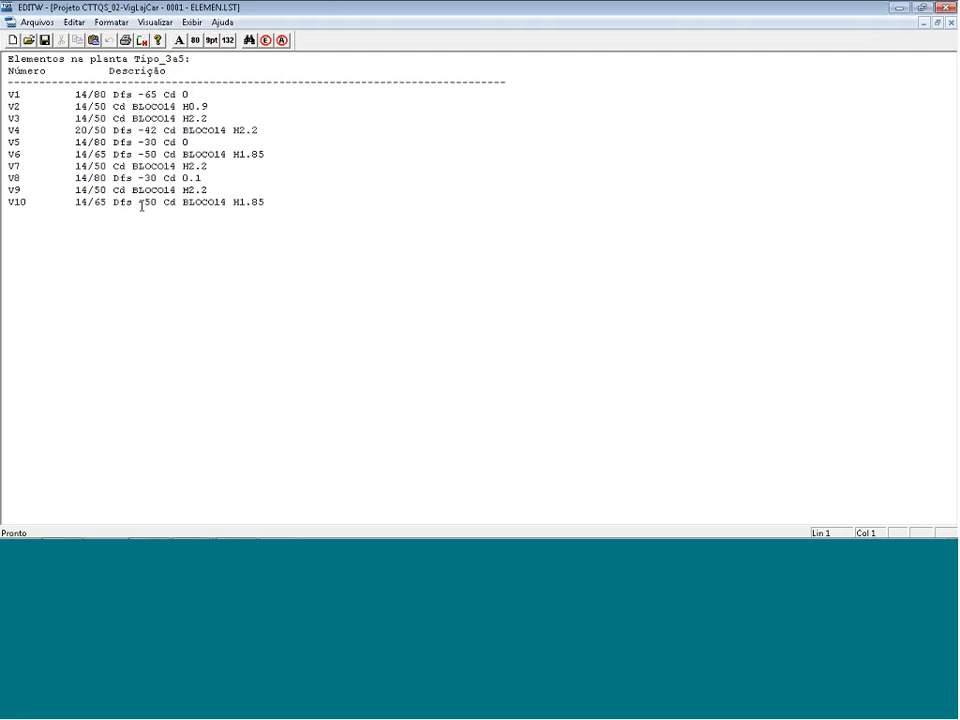
{"action": "left_click", "coordinate": [945, 8]}
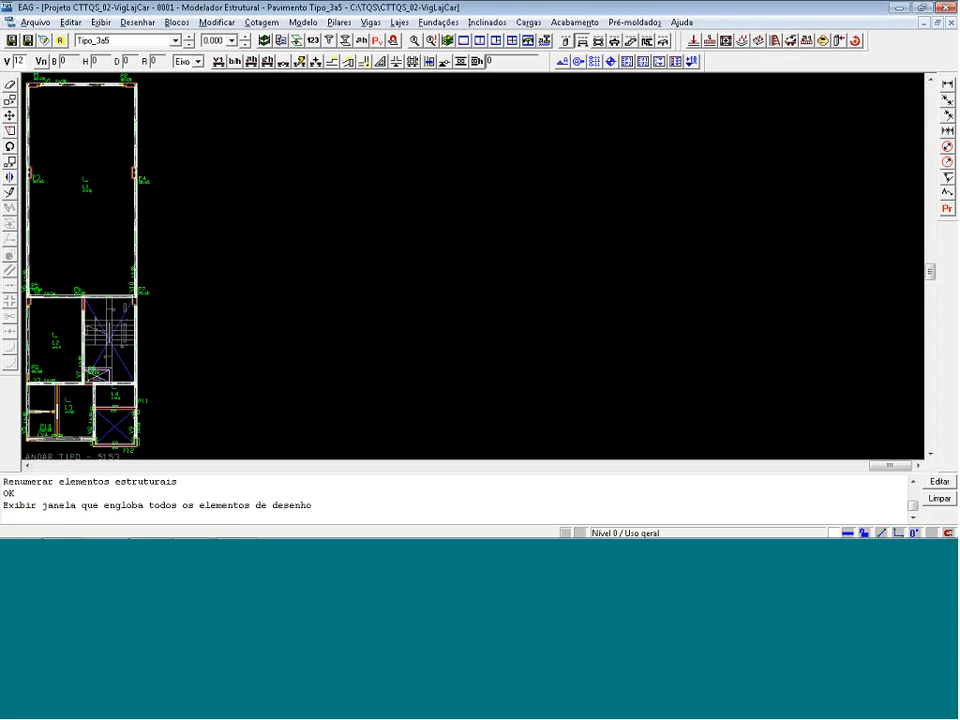
{"action": "left_click", "coordinate": [313, 41]}
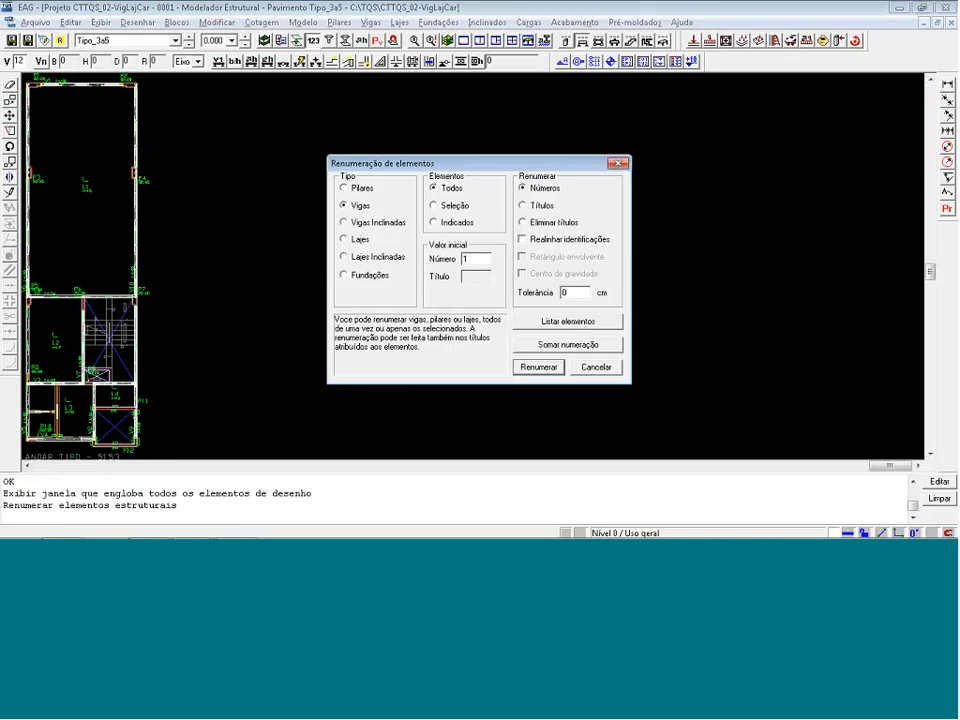
{"action": "left_click", "coordinate": [606, 369]}
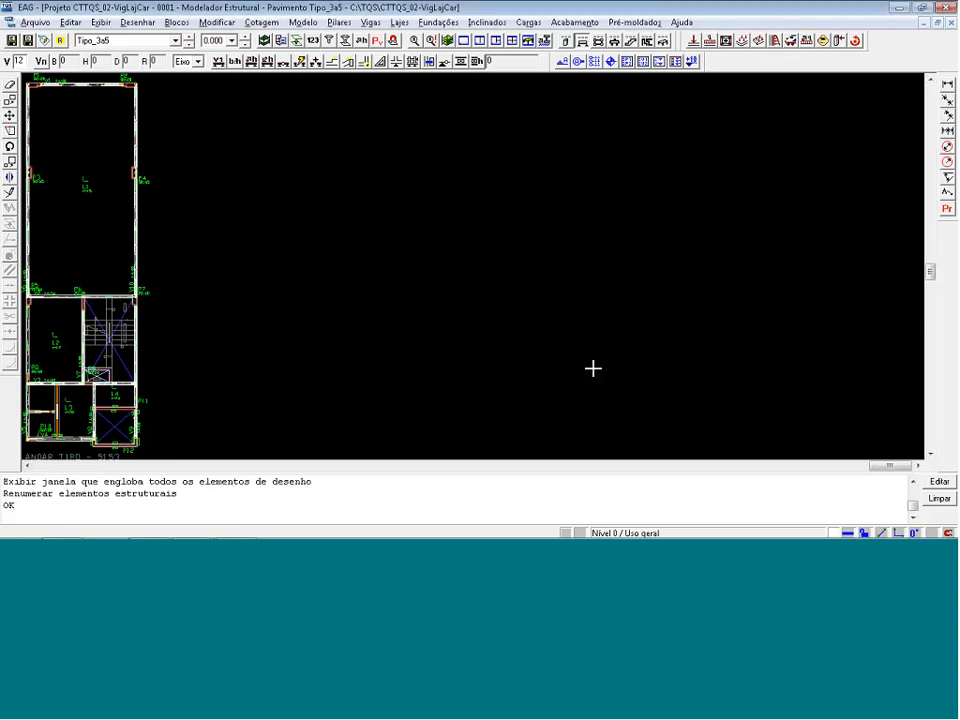
- Switch to the PowerPoint slide show 02-EdificioModelador-V17.pptx
{"action": "mouse_move", "coordinate": [190, 525]}
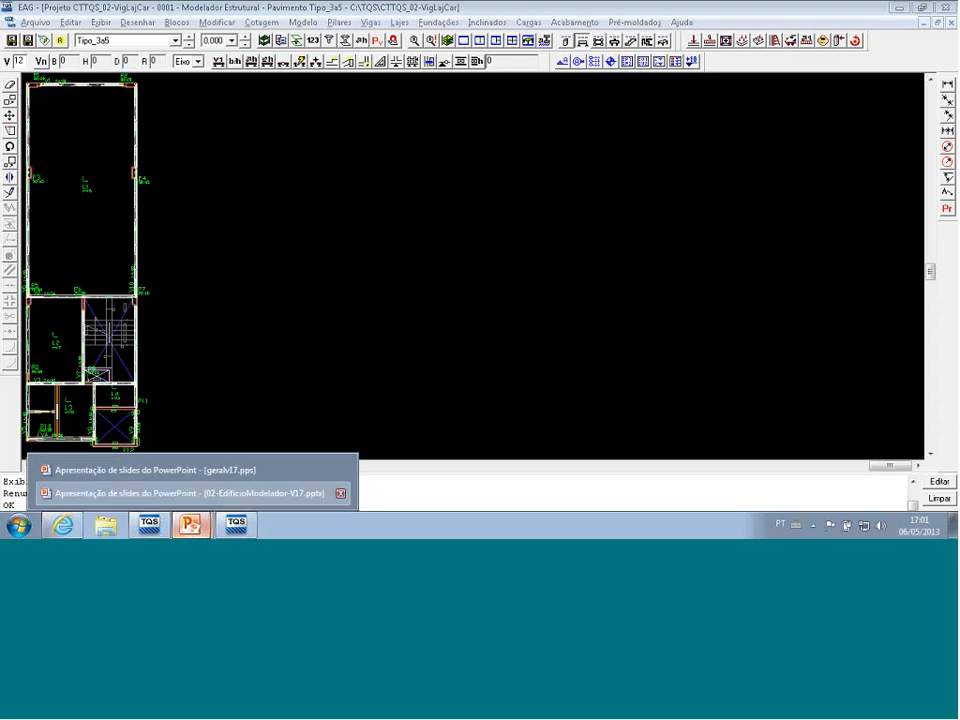
{"action": "left_click", "coordinate": [190, 493]}
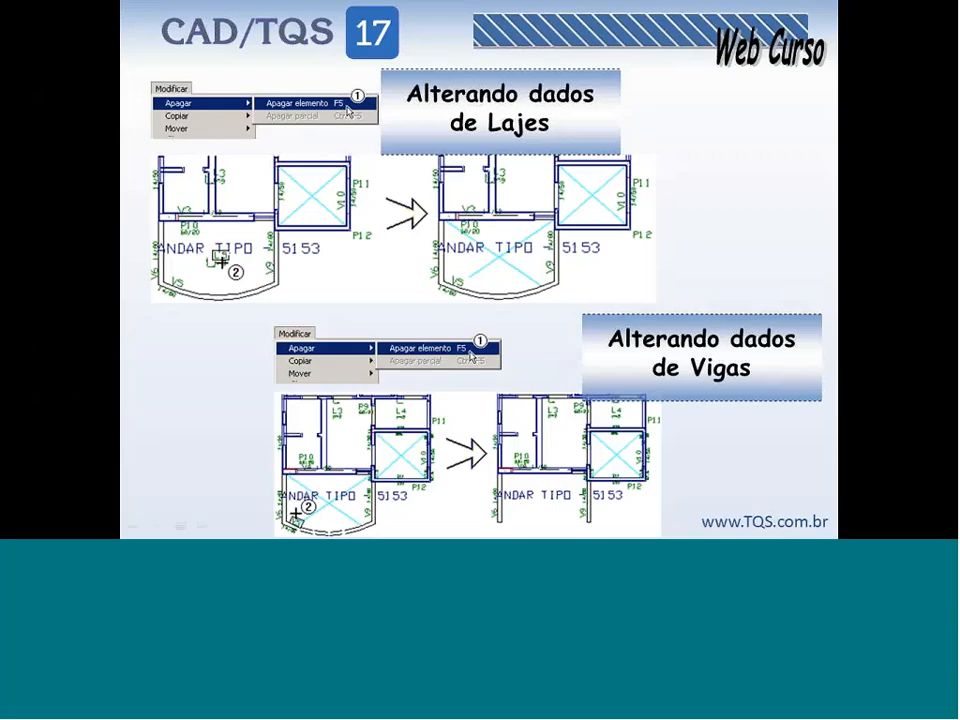
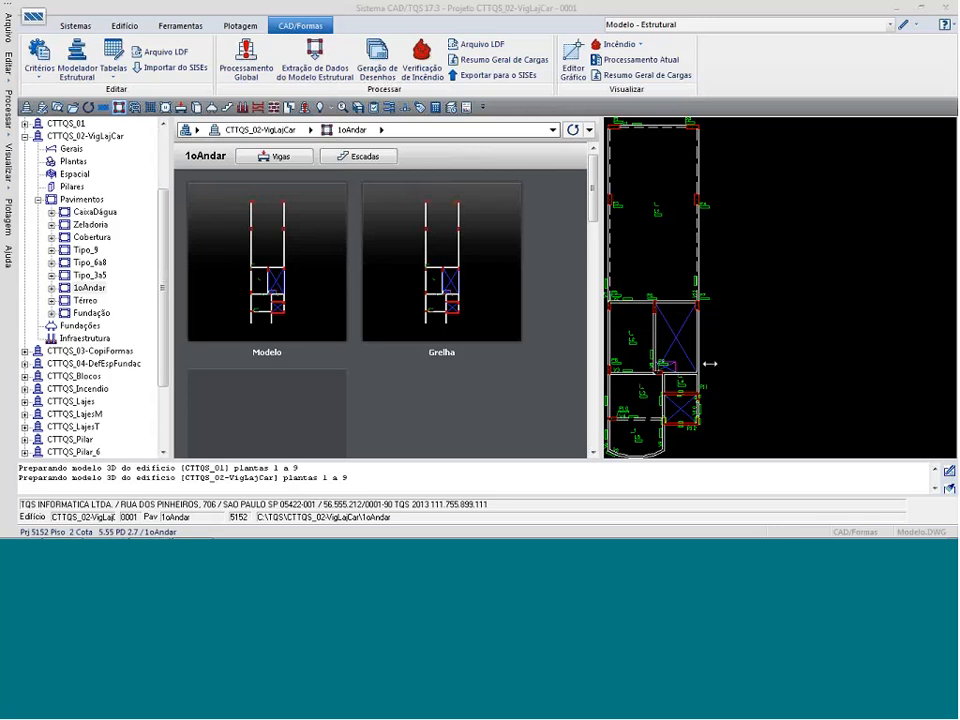
- Open the 1oAndar floor in the structural modeller and bring beam V1 between P1 and P2 into view
{"action": "double_click", "coordinate": [677, 251]}
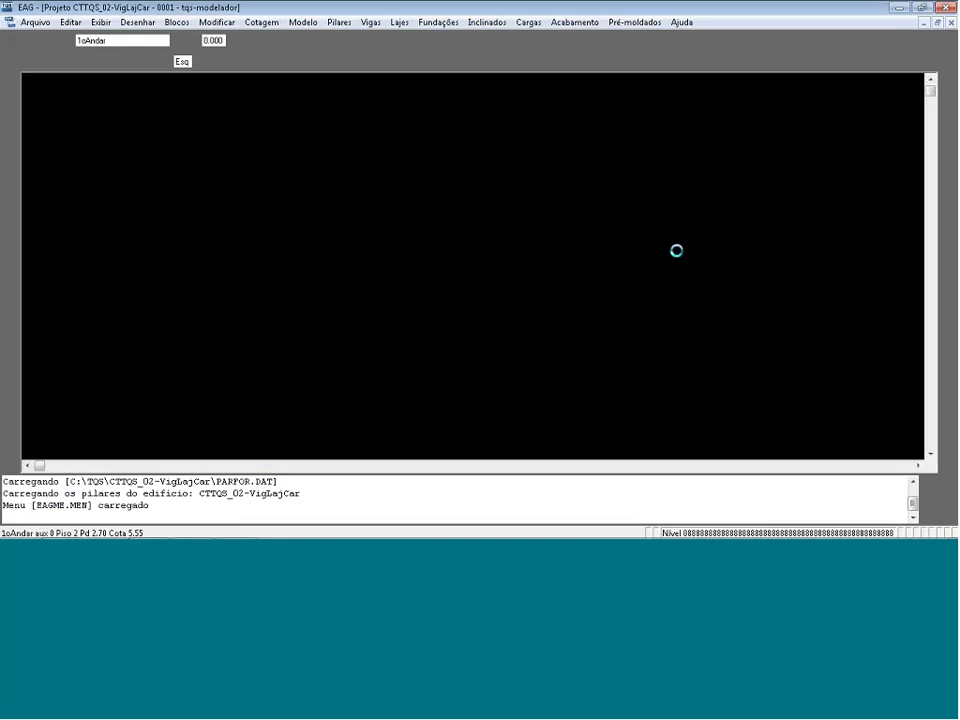
{"action": "scroll", "coordinate": [473, 266], "scroll_direction": "up", "scroll_amount": 13}
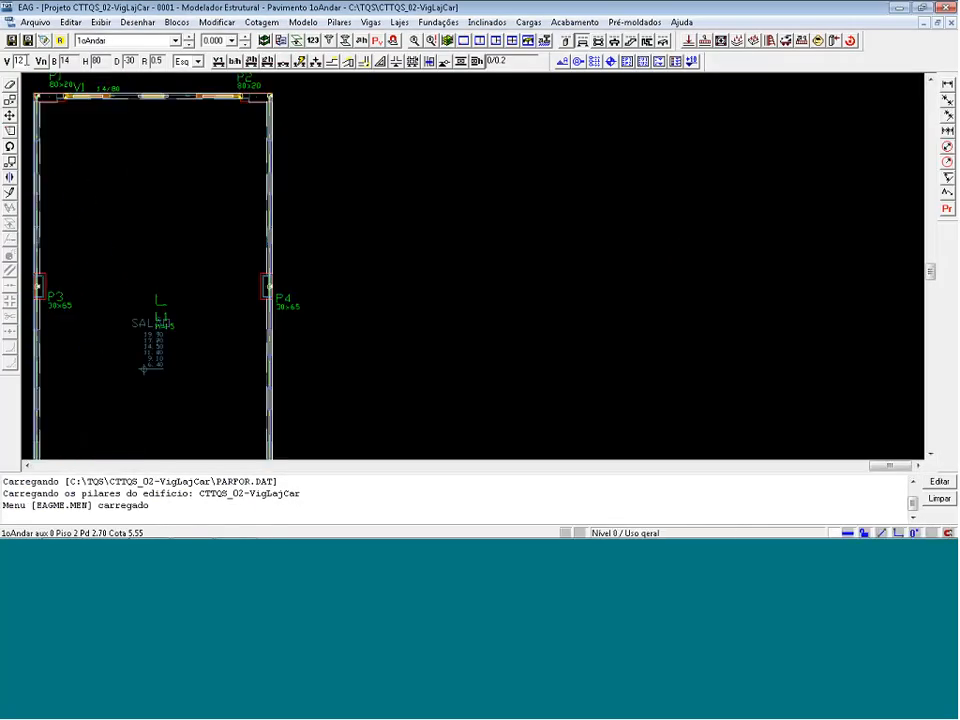
{"action": "scroll", "coordinate": [37, 66], "scroll_direction": "up", "scroll_amount": 3}
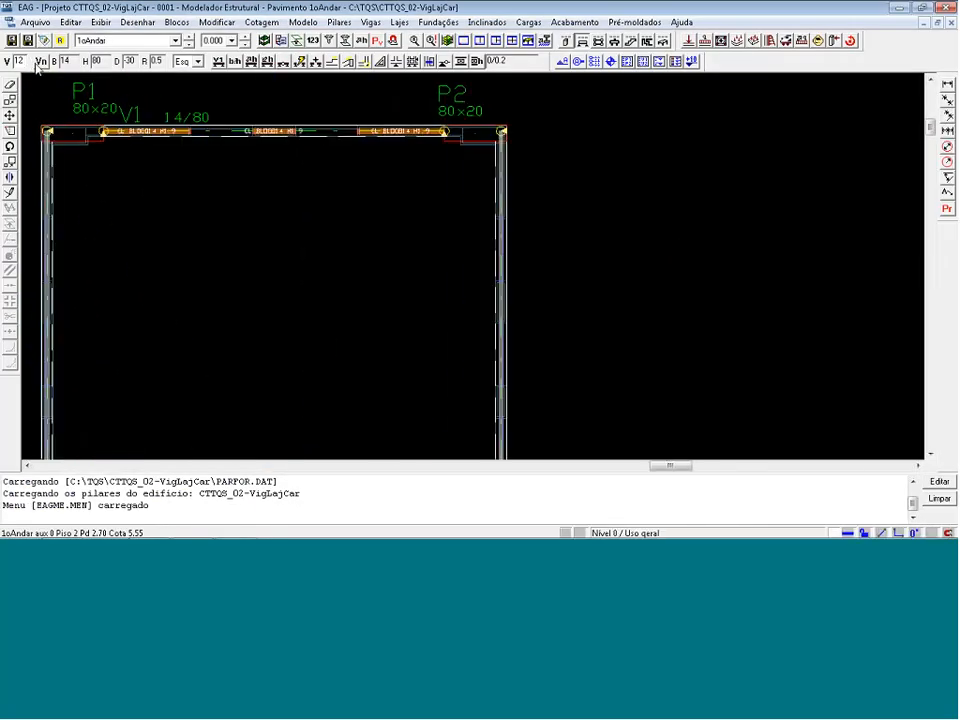
- Set beam V1's torsional inertia divisor to 100 in its model data
{"action": "double_click", "coordinate": [132, 111]}
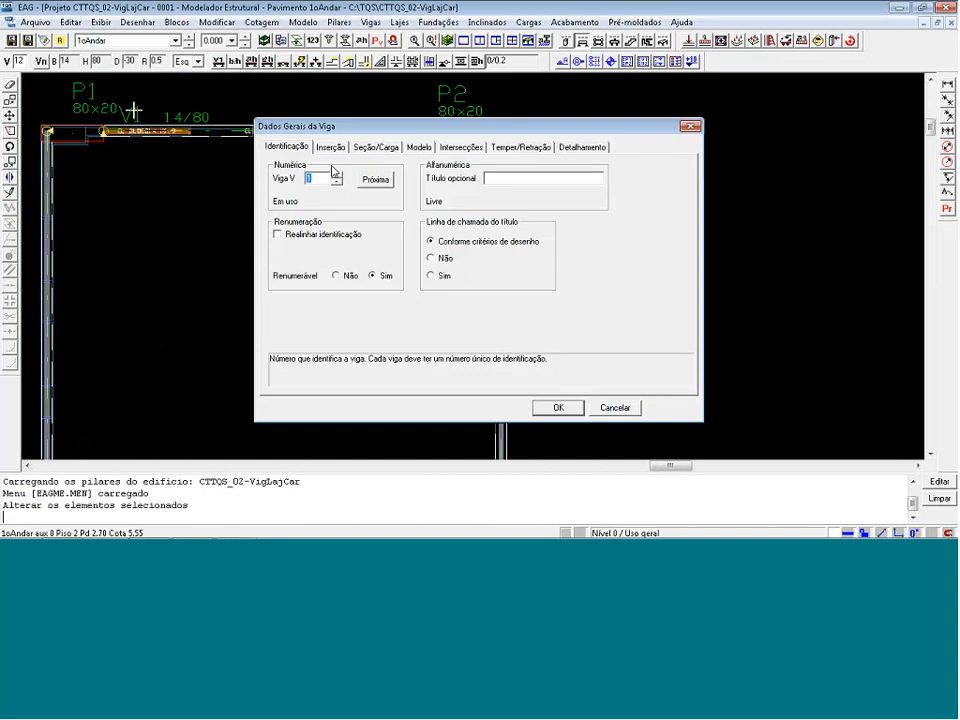
{"action": "left_click", "coordinate": [420, 148]}
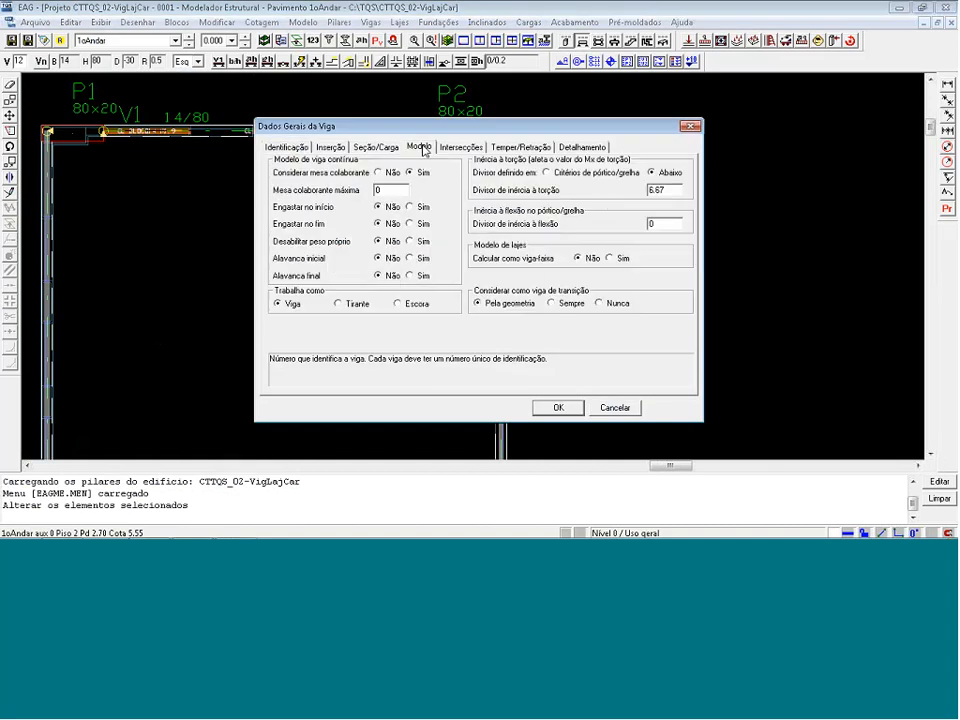
{"action": "left_click", "coordinate": [671, 191]}
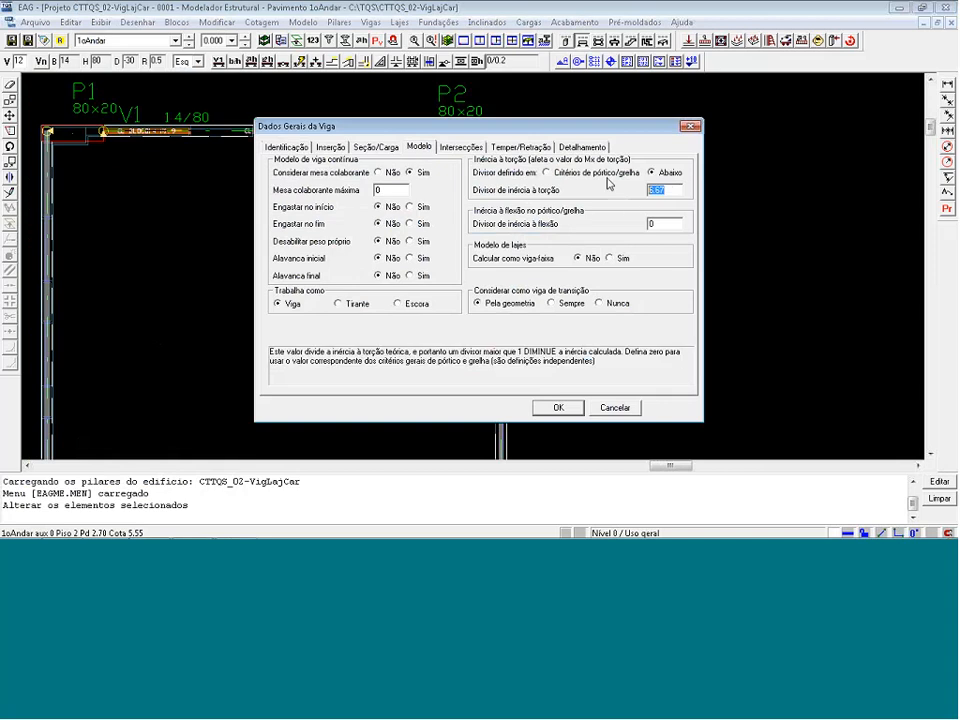
{"action": "type", "text": "100"}
{"action": "left_click", "coordinate": [553, 408]}
- Try setting beam V5's torsional inertia divisor to 0 with the frame/grid criteria option, cancel it, and close the 1oAndar floor without saving
{"action": "scroll", "coordinate": [441, 208], "scroll_direction": "down", "scroll_amount": 2}
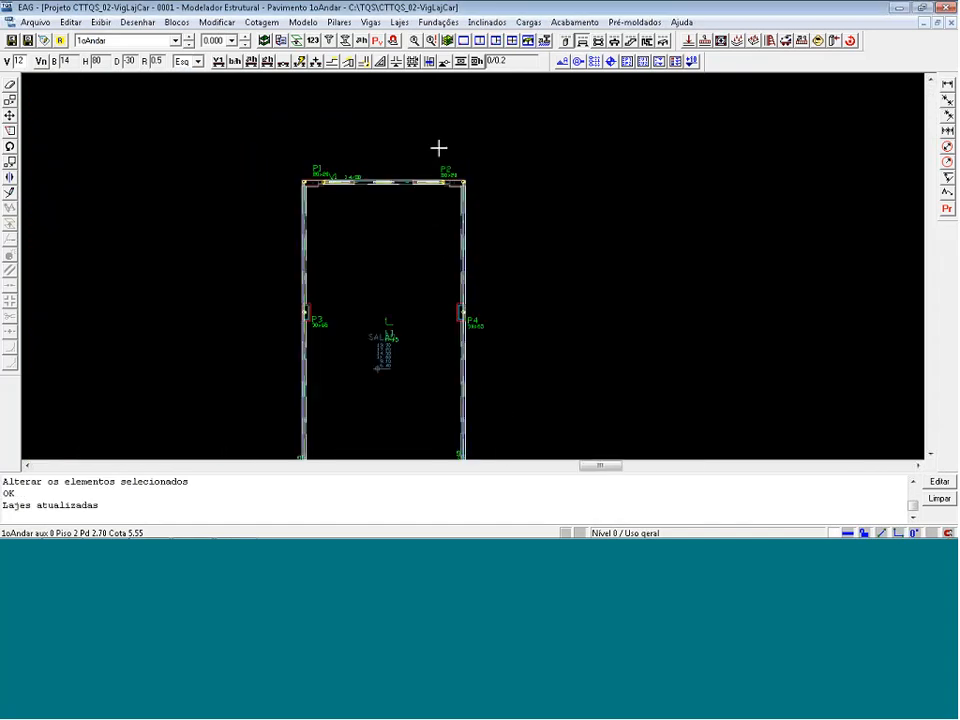
{"action": "scroll", "coordinate": [438, 148], "scroll_direction": "down", "scroll_amount": 2}
{"action": "scroll", "coordinate": [447, 406], "scroll_direction": "up", "scroll_amount": 4}
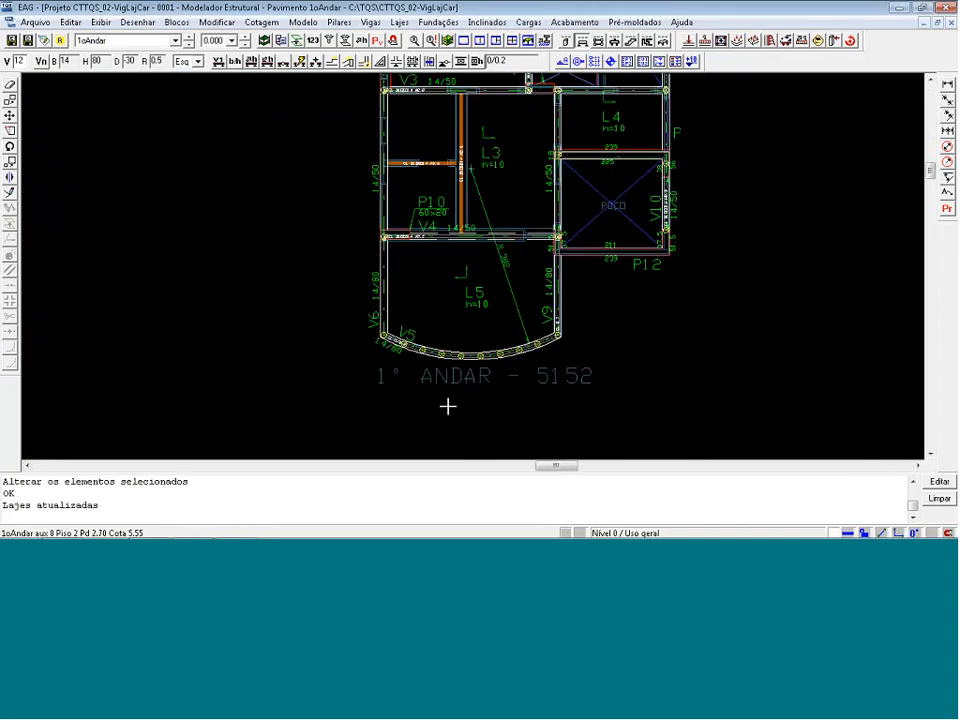
{"action": "scroll", "coordinate": [437, 354], "scroll_direction": "up", "scroll_amount": 1}
{"action": "double_click", "coordinate": [402, 318]}
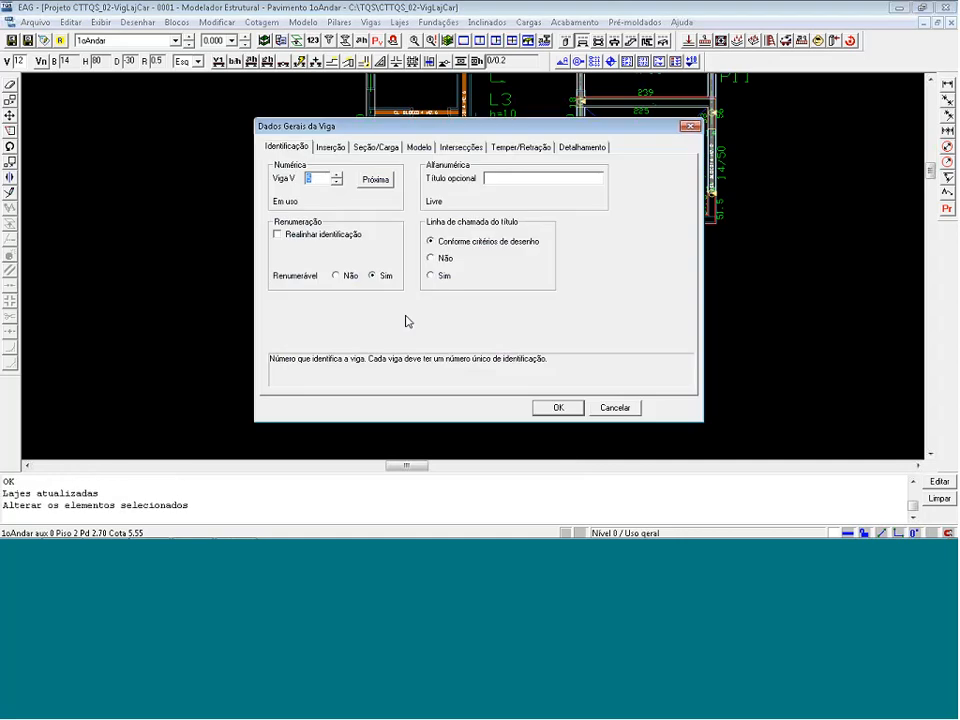
{"action": "left_click", "coordinate": [458, 147]}
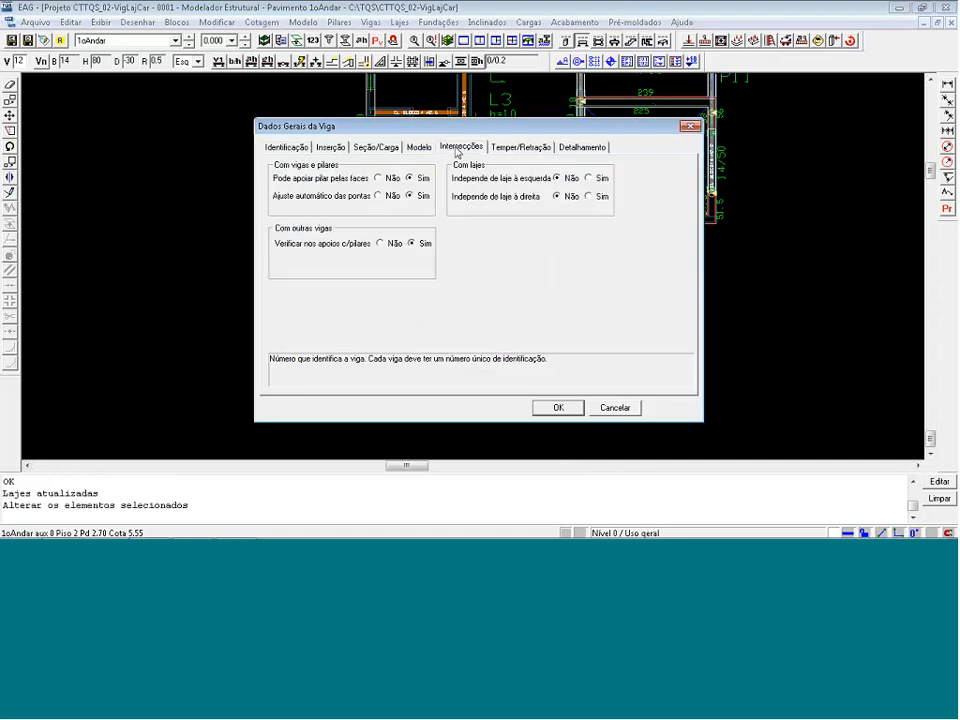
{"action": "left_click", "coordinate": [420, 148]}
{"action": "left_click", "coordinate": [672, 190]}
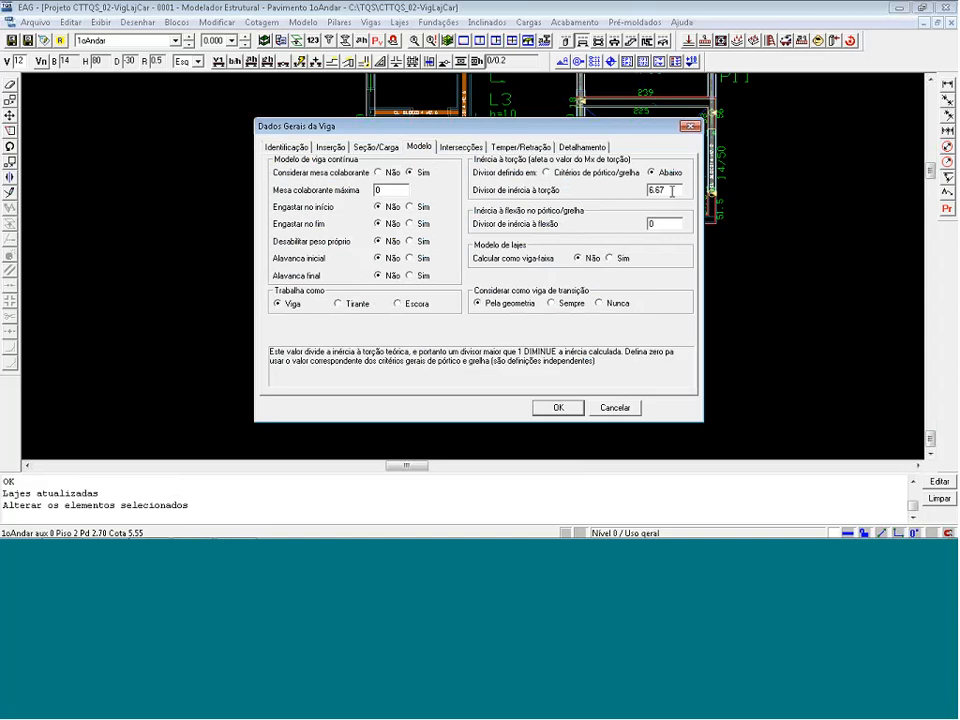
{"action": "left_click_drag", "start_coordinate": [672, 190], "coordinate": [650, 205]}
{"action": "type", "text": "0"}
{"action": "left_click", "coordinate": [547, 173]}
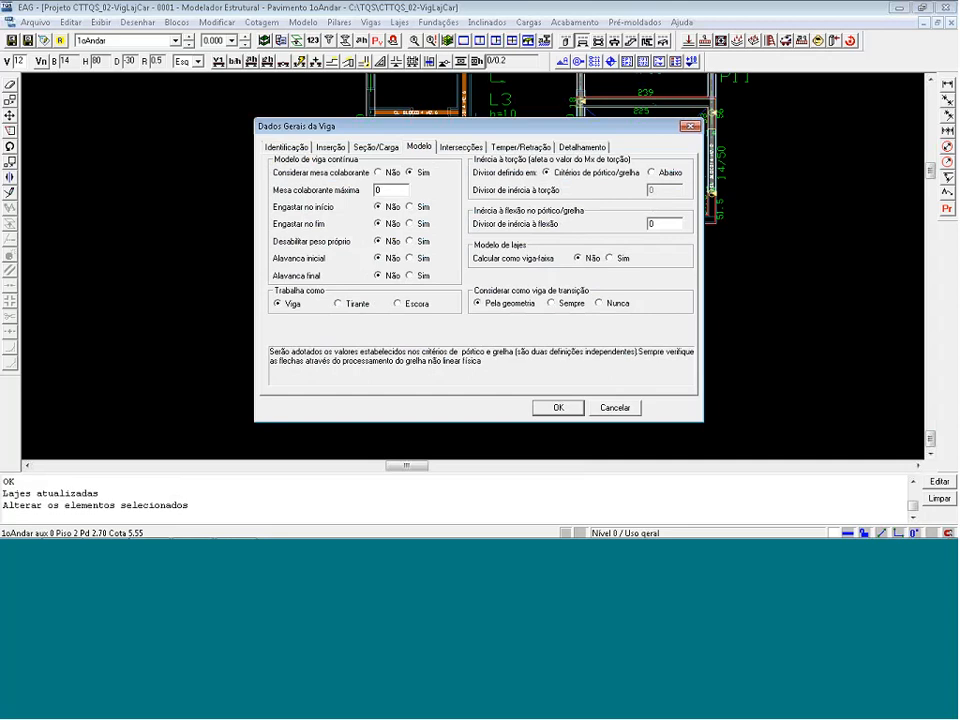
{"action": "left_click", "coordinate": [615, 408]}
{"action": "left_click", "coordinate": [945, 7]}
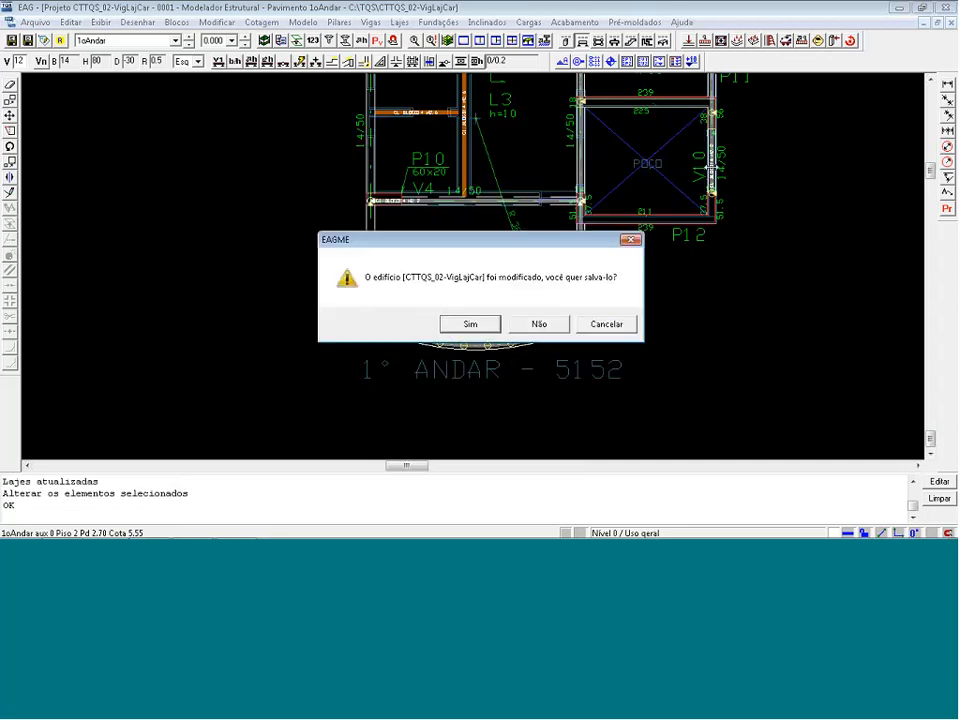
{"action": "left_click", "coordinate": [545, 322]}
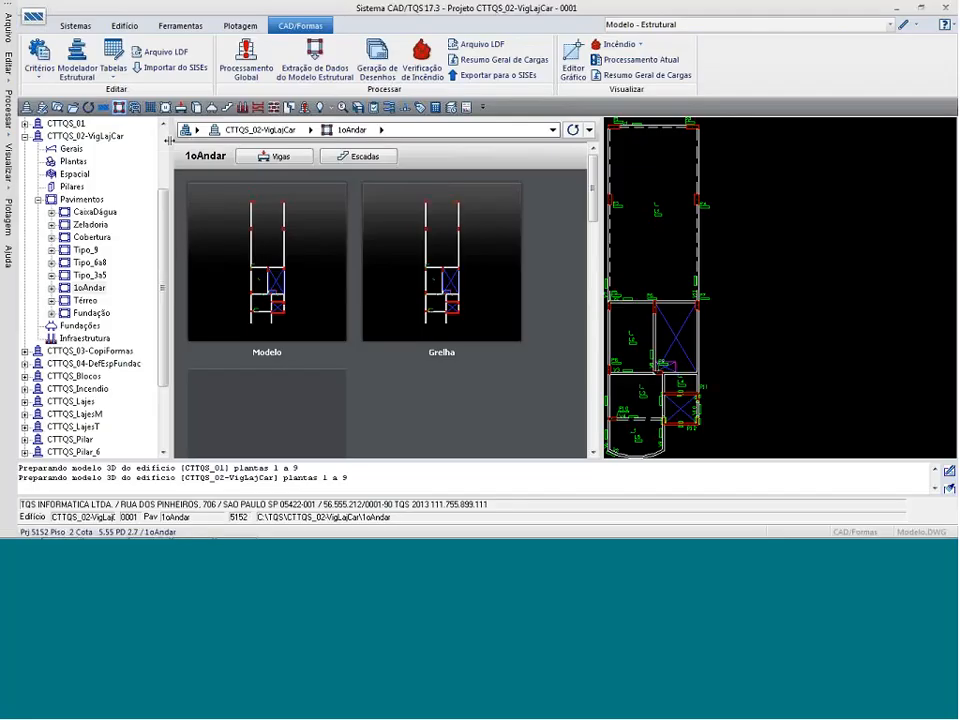
- In the spatial frame's general beam criteria, set the torsional inertia reducer for beams without torsion predominance to 100
{"action": "left_click", "coordinate": [135, 107]}
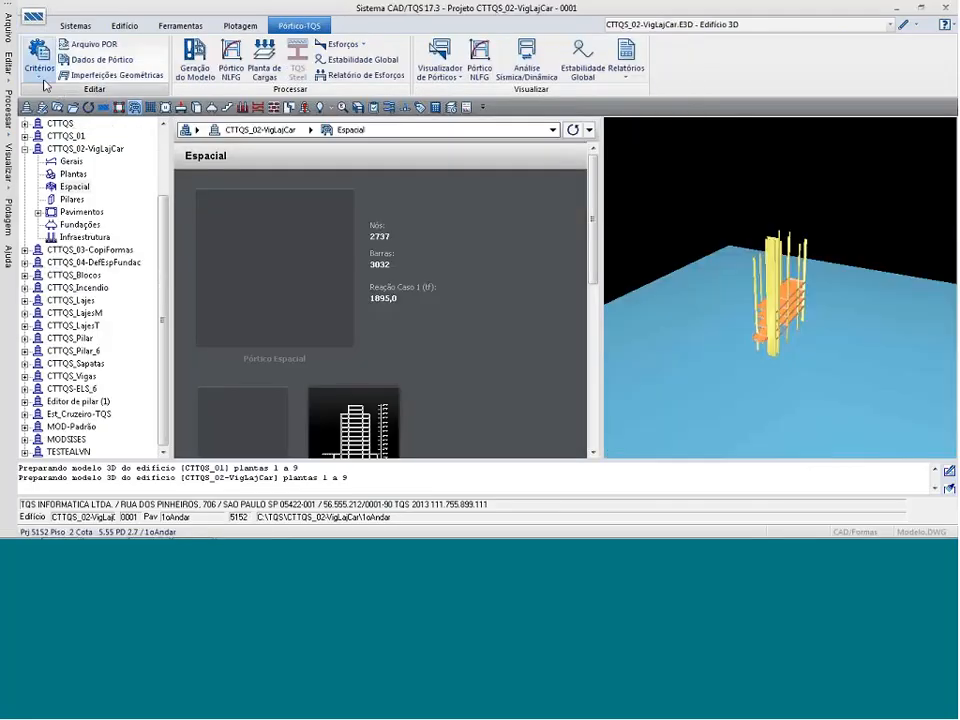
{"action": "left_click", "coordinate": [40, 72]}
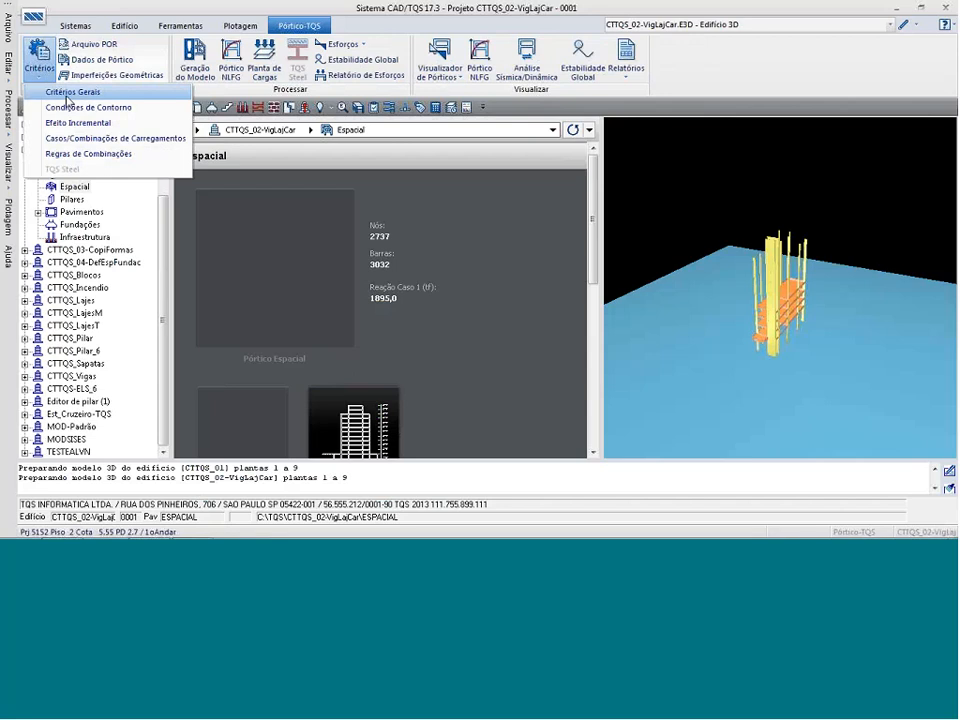
{"action": "left_click", "coordinate": [67, 92]}
{"action": "key", "text": "Return"}
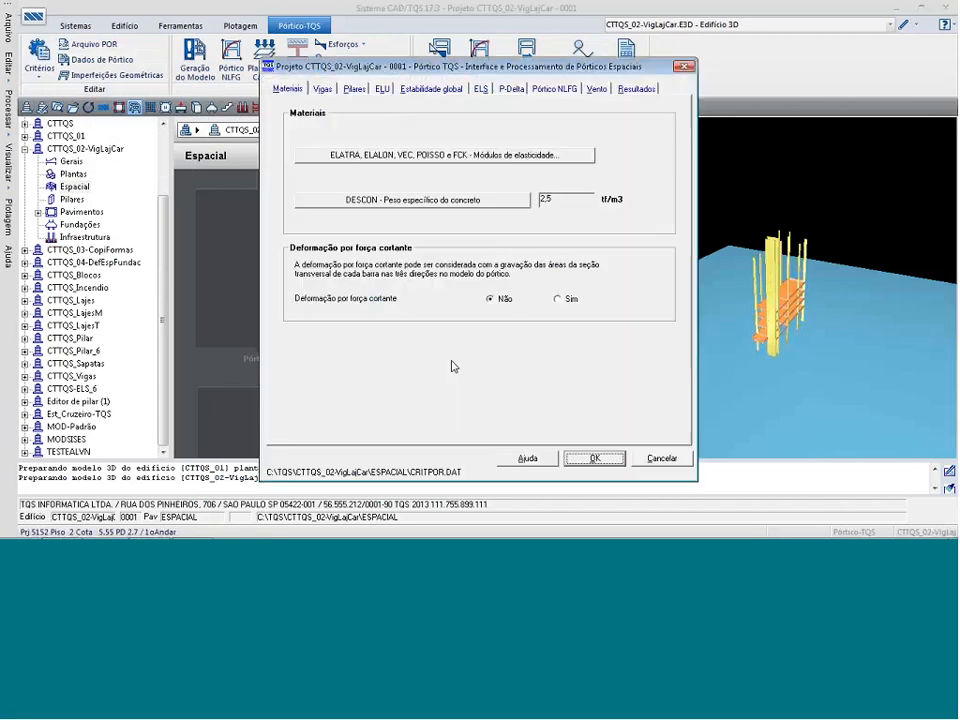
{"action": "left_click", "coordinate": [323, 89]}
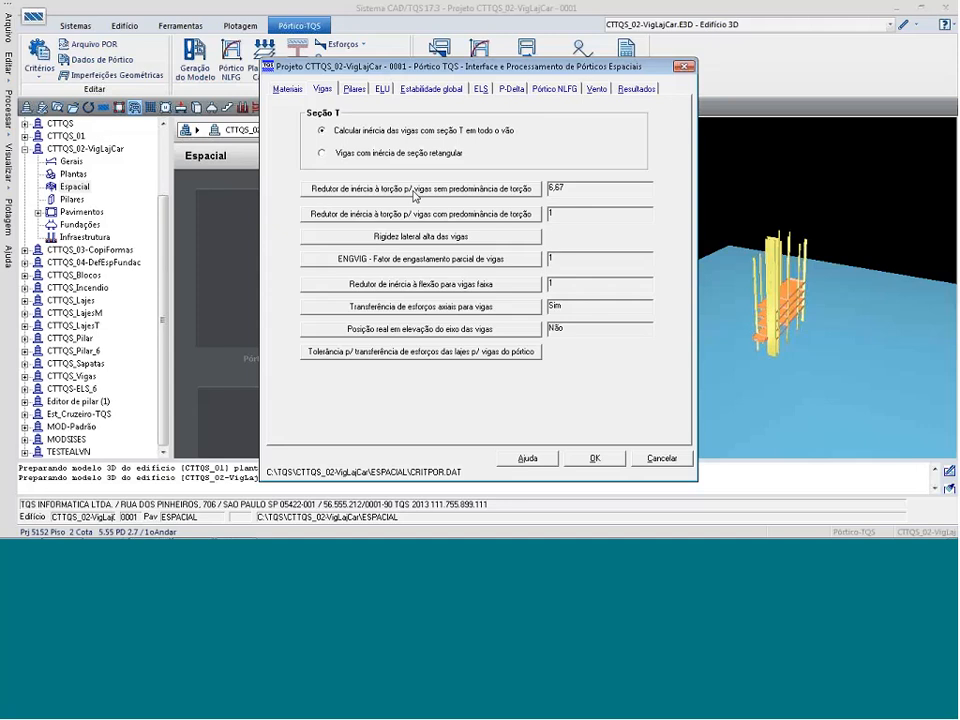
{"action": "left_click", "coordinate": [442, 196]}
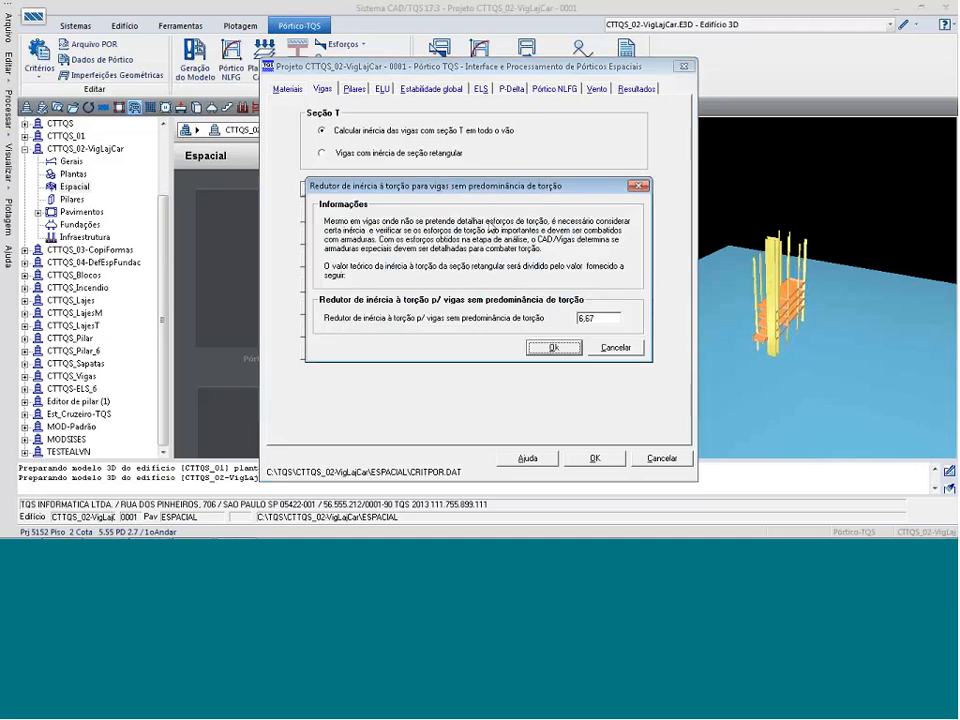
{"action": "double_click", "coordinate": [598, 318]}
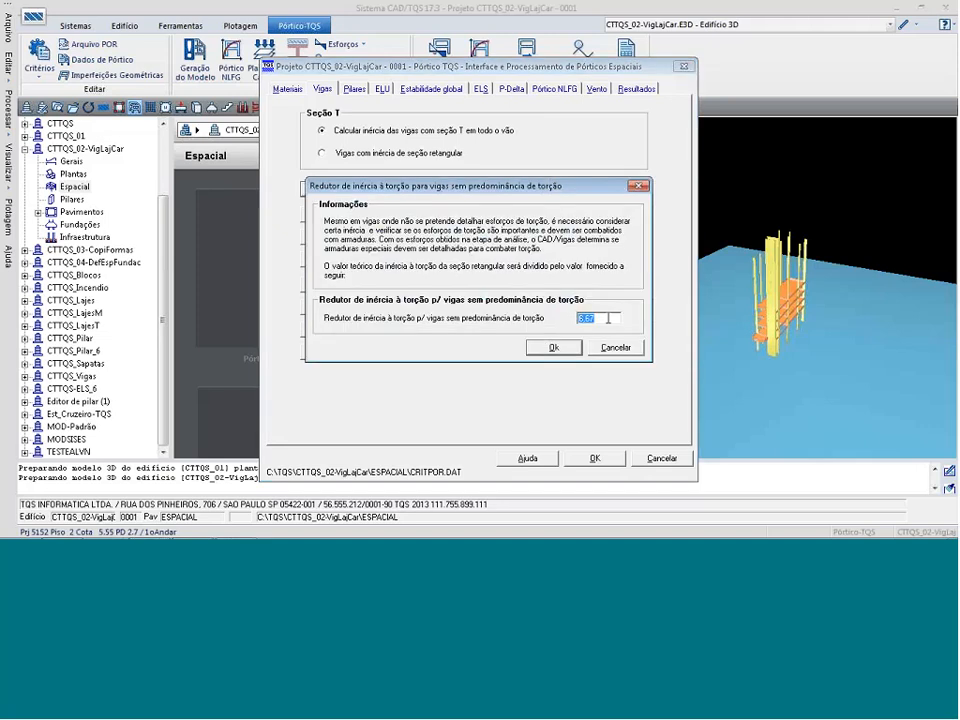
{"action": "type", "text": "100"}
{"action": "left_click", "coordinate": [556, 348]}
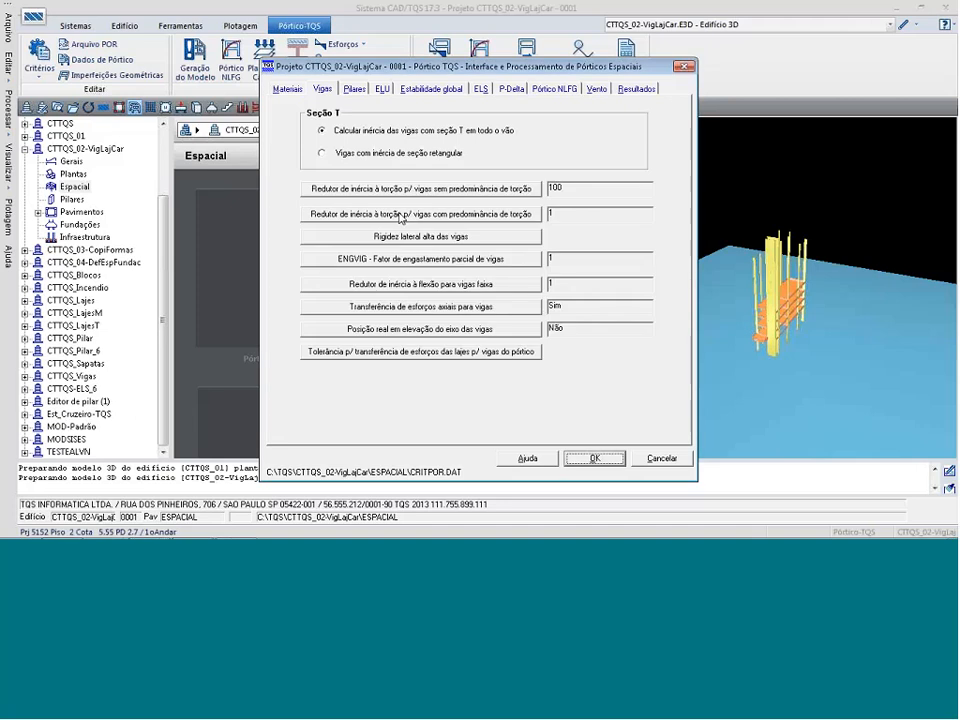
- Set the torsional inertia reducer for beams with torsion predominance to 6,67, then discard the criteria changes
{"action": "left_click", "coordinate": [400, 215]}
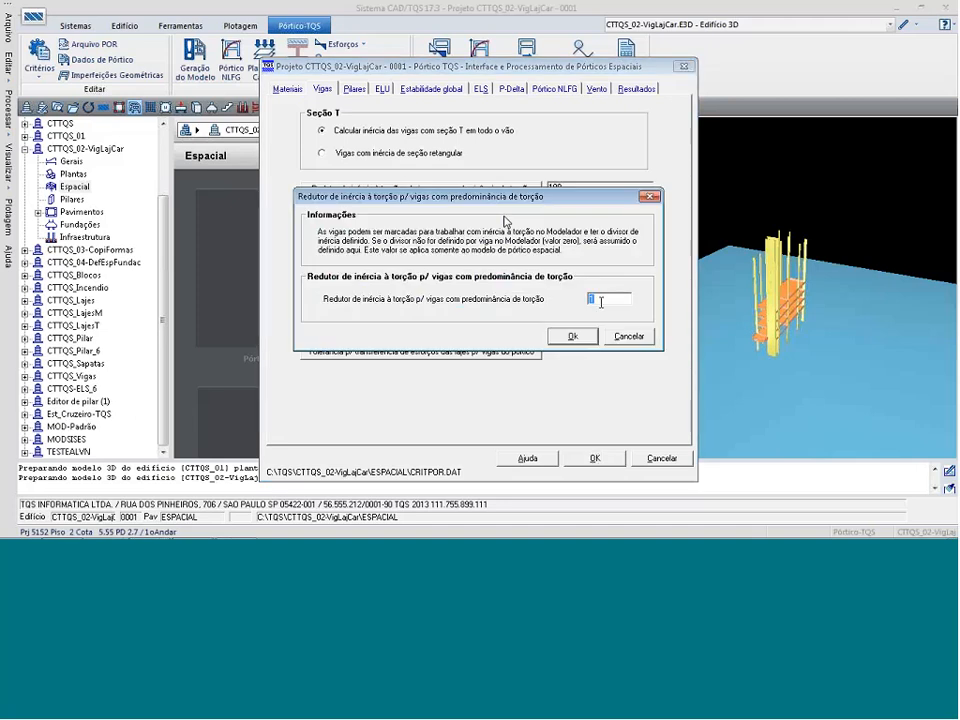
{"action": "type", "text": "6,67"}
{"action": "left_click", "coordinate": [575, 336]}
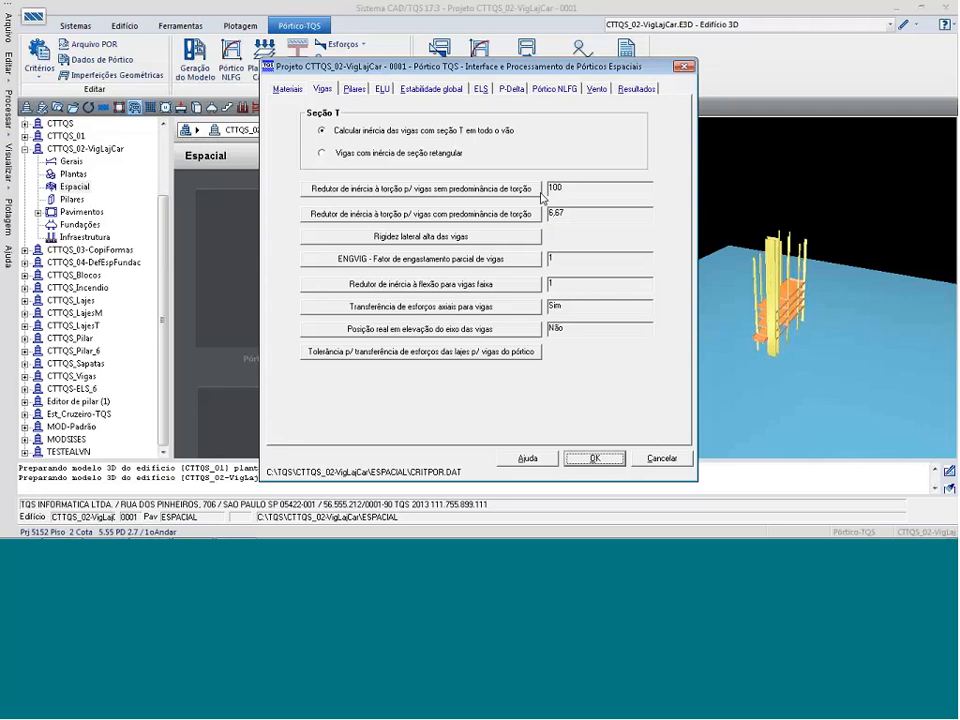
{"action": "left_click", "coordinate": [895, 238]}
{"action": "left_click", "coordinate": [662, 458]}
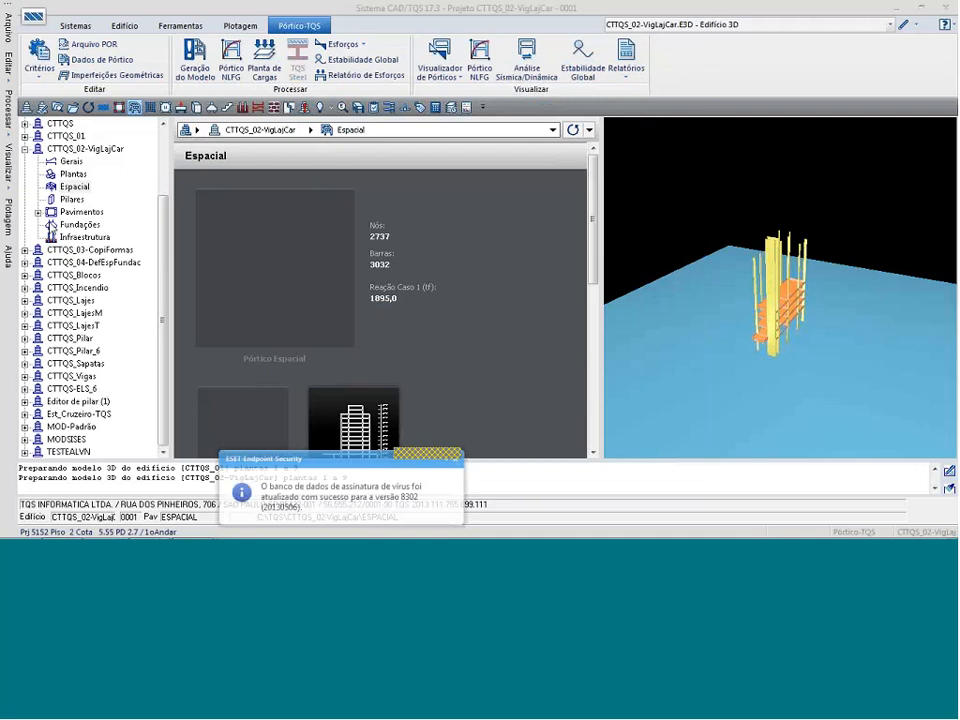
- Reopen the 1oAndar floor in the structural modeller and highlight beams V9 and V5 around slab L5
{"action": "left_click", "coordinate": [38, 212]}
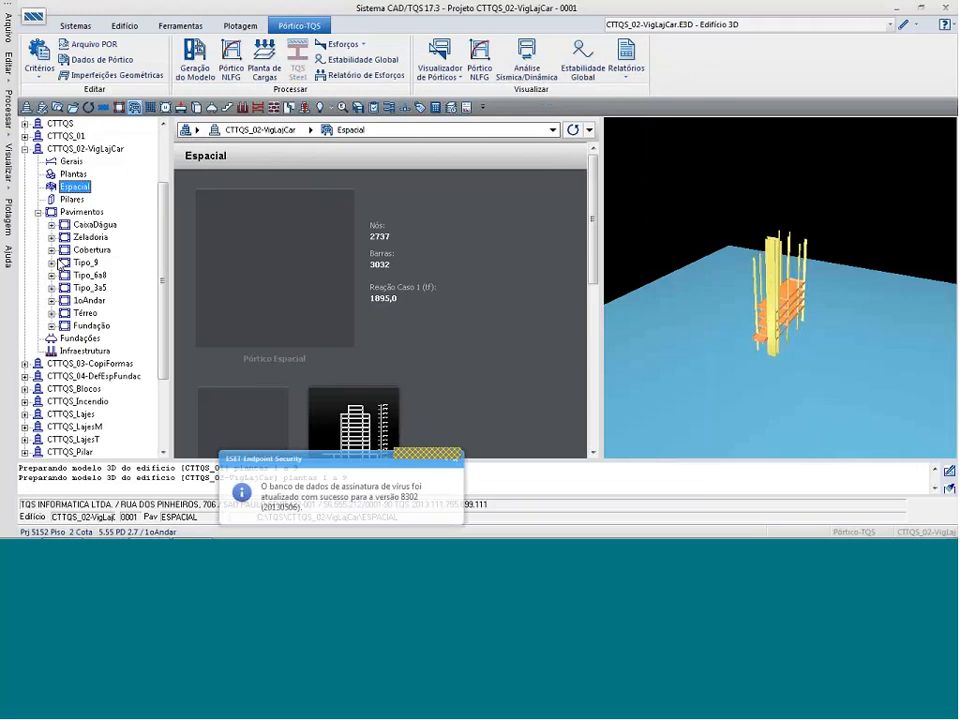
{"action": "left_click", "coordinate": [88, 300]}
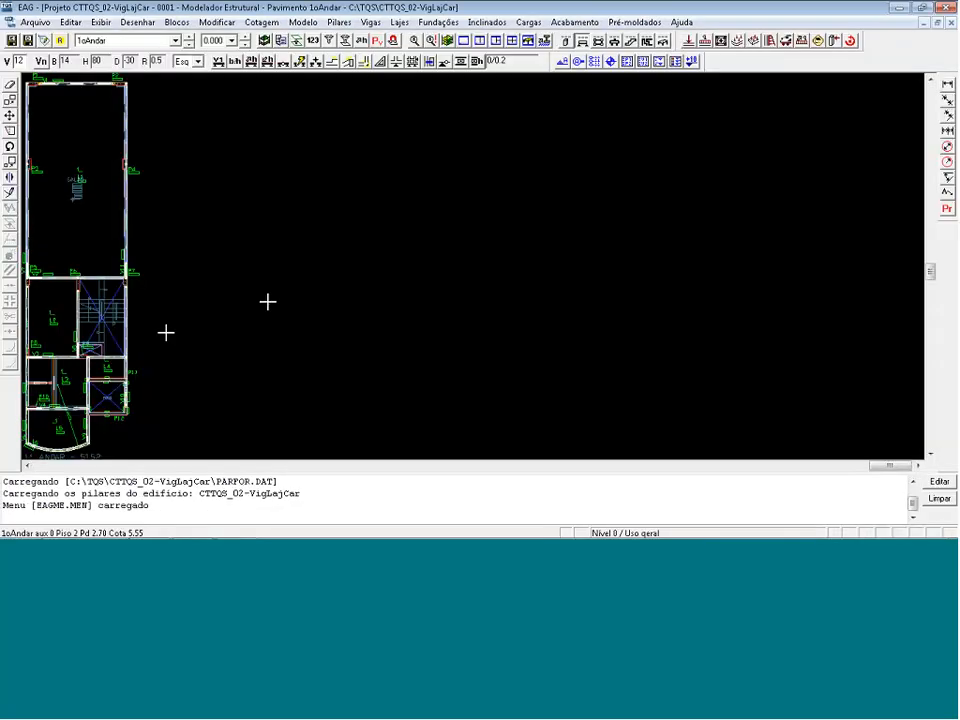
{"action": "left_click_drag", "start_coordinate": [20, 447], "coordinate": [3, 459]}
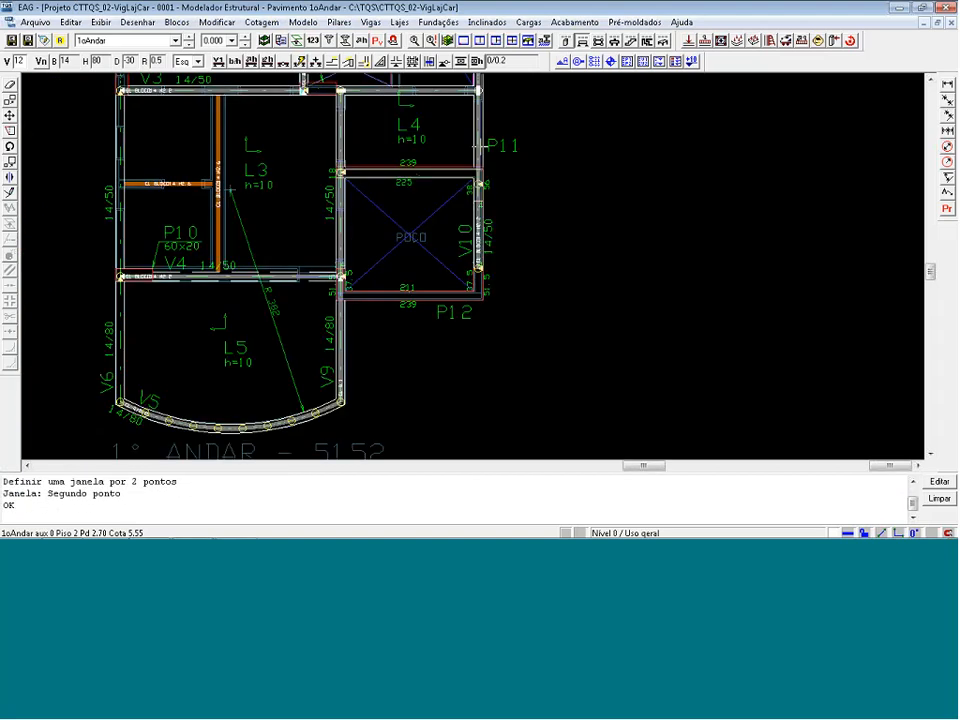
{"action": "scroll", "coordinate": [510, 232], "scroll_direction": "down", "scroll_amount": 1}
{"action": "scroll", "coordinate": [470, 95], "scroll_direction": "up", "scroll_amount": 3}
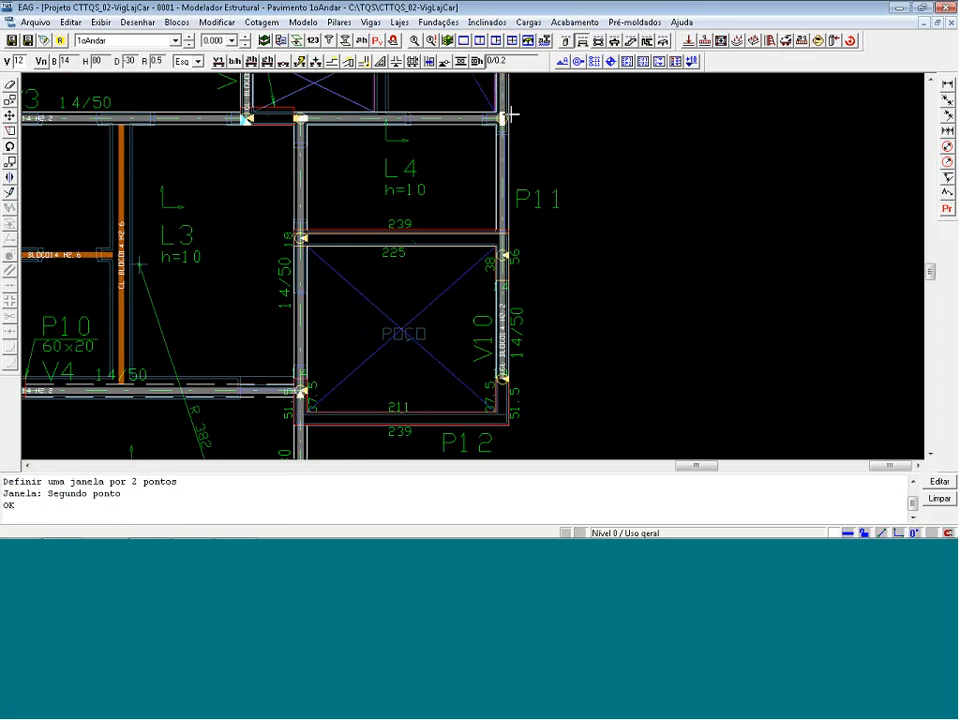
{"action": "scroll", "coordinate": [522, 122], "scroll_direction": "down", "scroll_amount": 2}
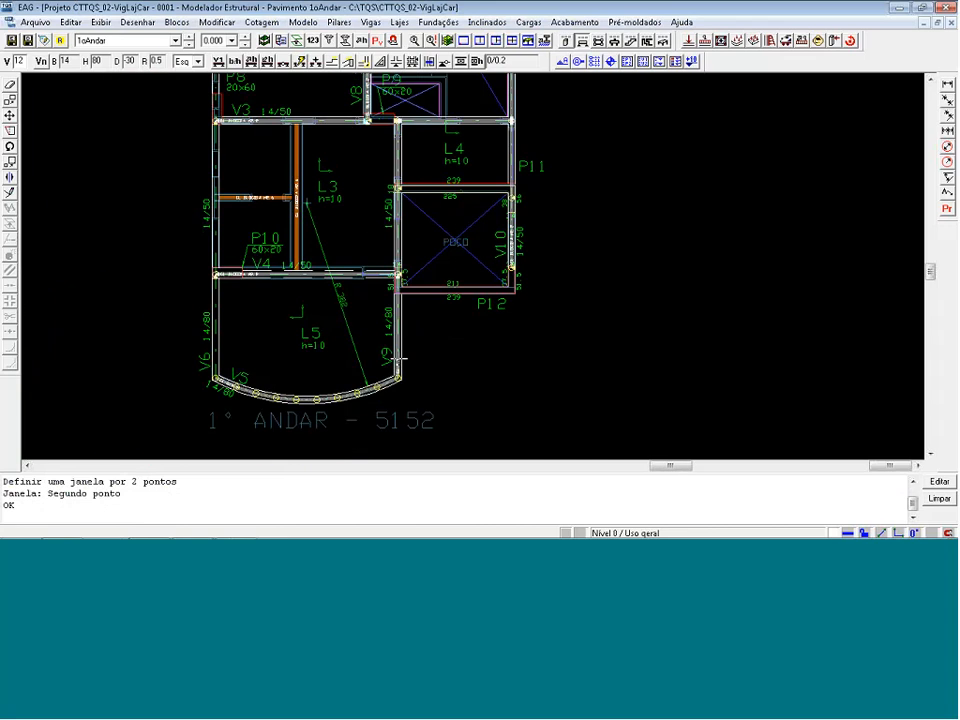
{"action": "left_click", "coordinate": [399, 358]}
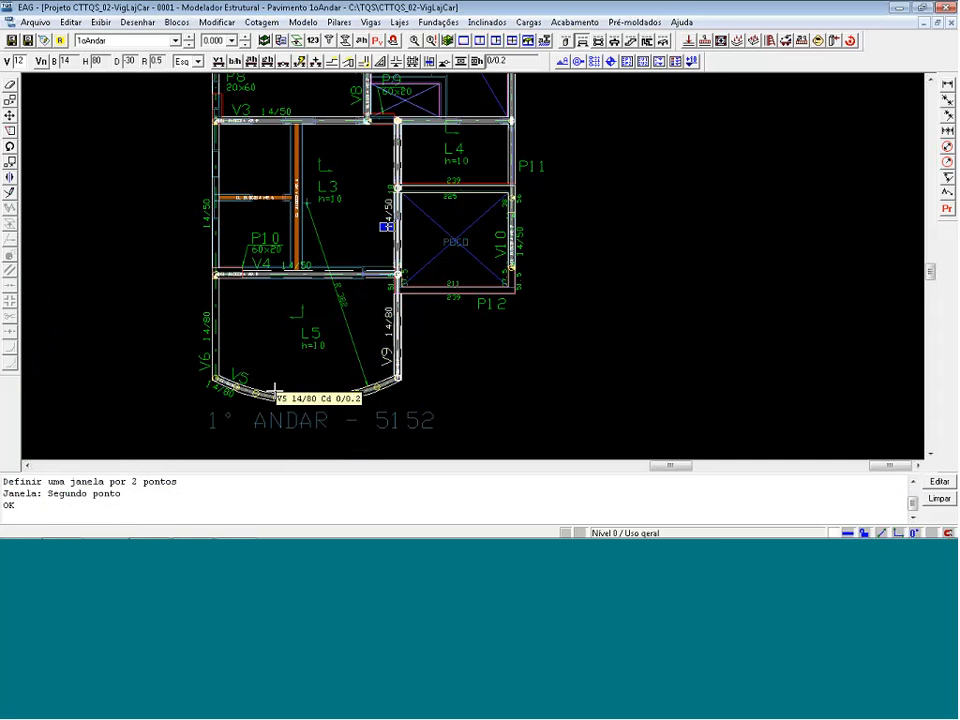
{"action": "key", "text": "Escape"}
{"action": "left_click", "coordinate": [275, 390]}
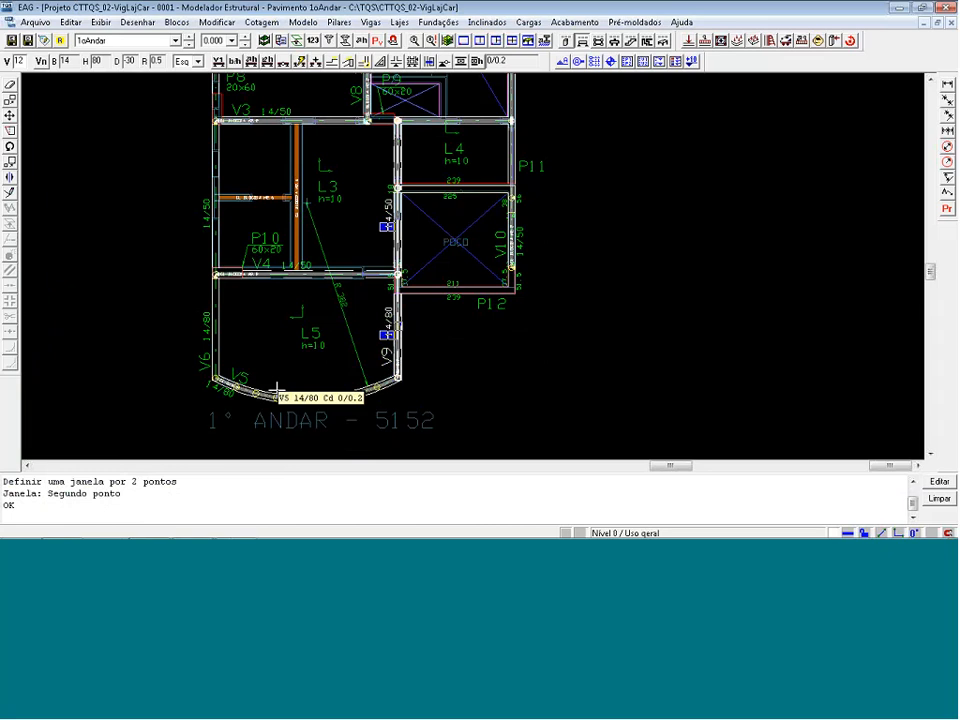
- Define beam V6 as the one receiving the load at its crossing with curved beam V5
{"action": "scroll", "coordinate": [640, 298], "scroll_direction": "down", "scroll_amount": 2}
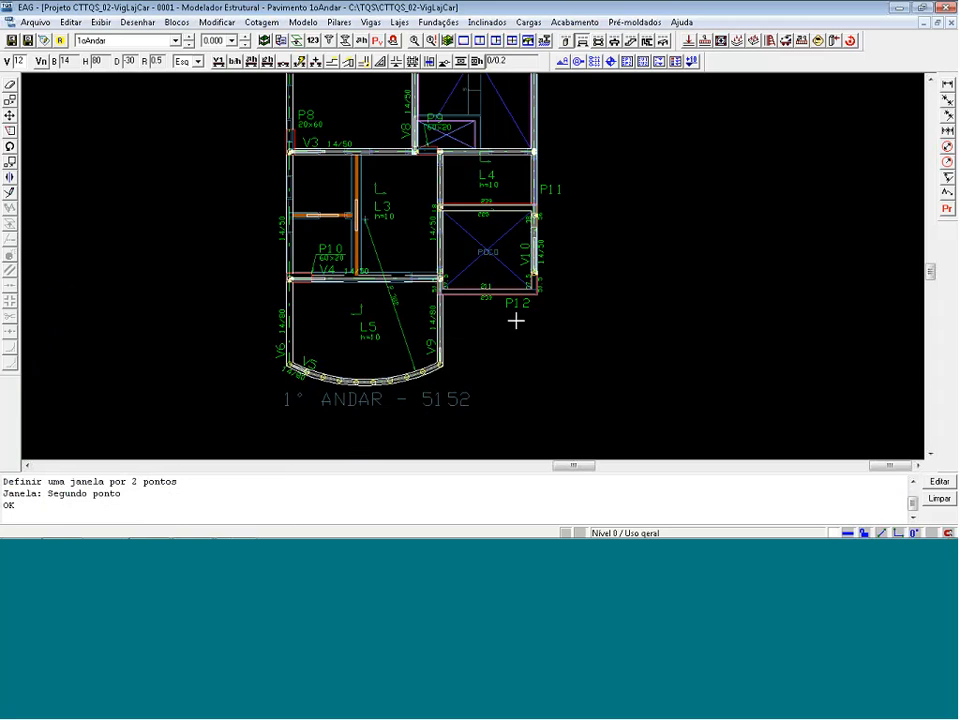
{"action": "scroll", "coordinate": [462, 366], "scroll_direction": "up", "scroll_amount": 1}
{"action": "scroll", "coordinate": [251, 334], "scroll_direction": "up", "scroll_amount": 1}
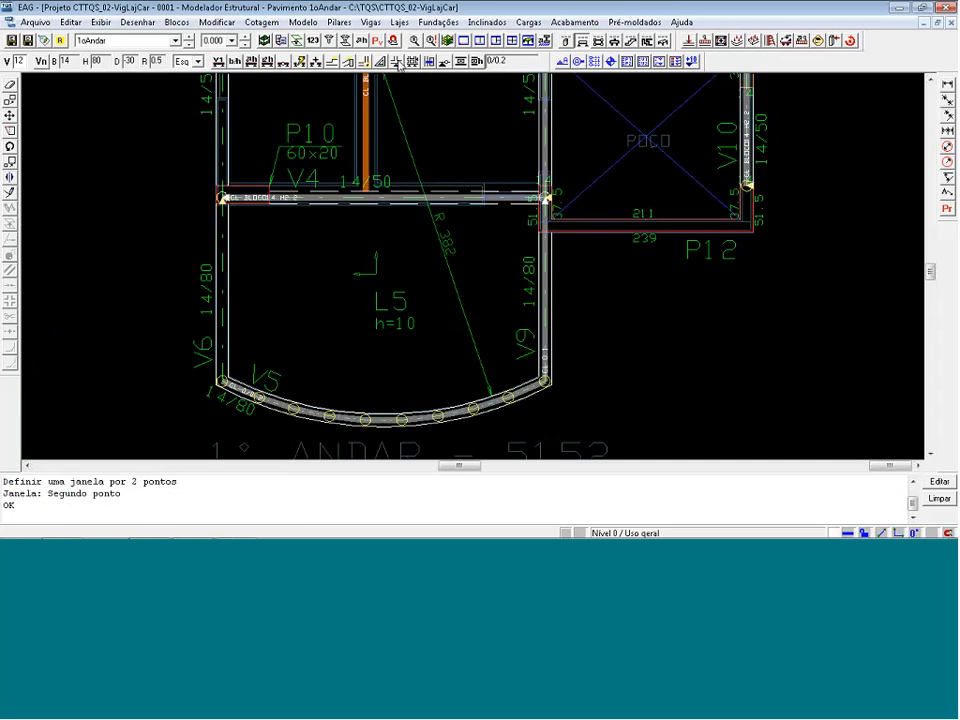
{"action": "left_click", "coordinate": [398, 62]}
{"action": "left_click", "coordinate": [222, 382]}
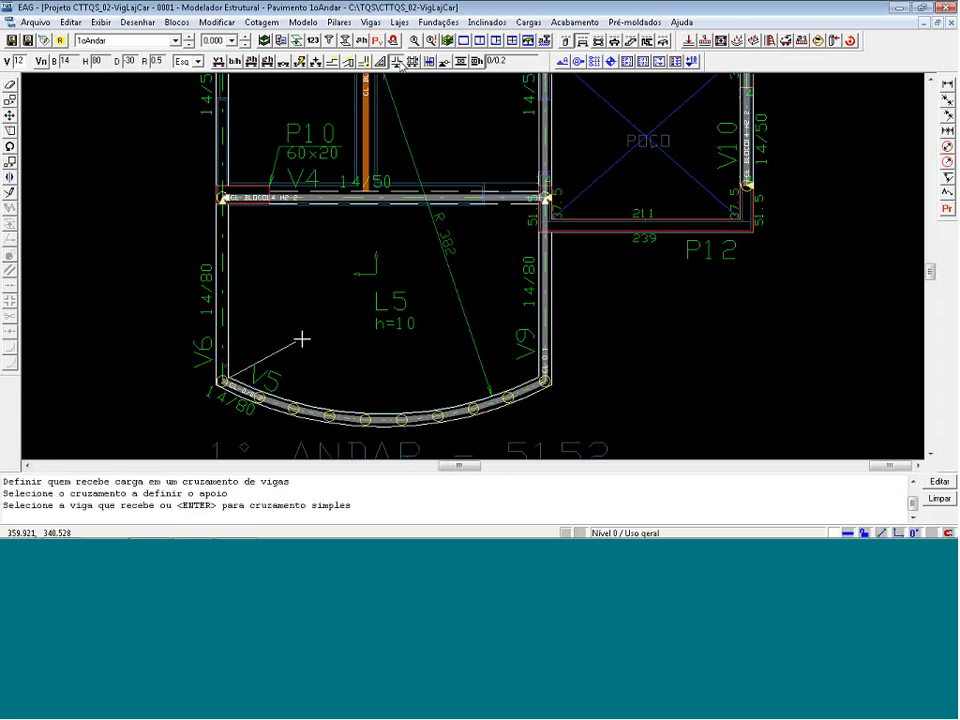
{"action": "left_click", "coordinate": [229, 328]}
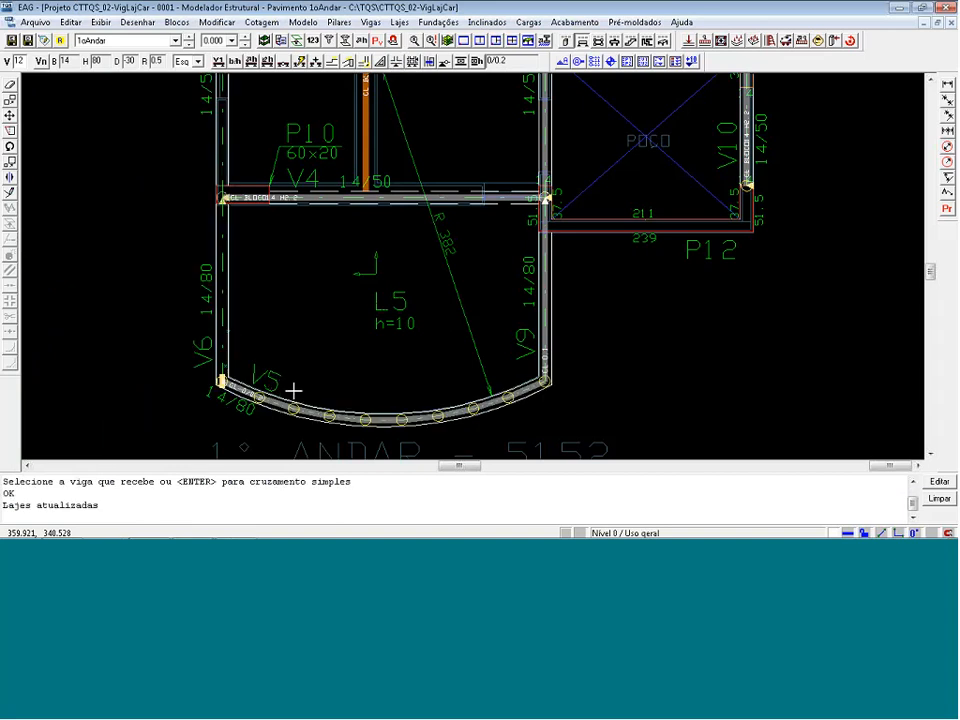
- Define beam V9 as the one receiving the load at its crossing with curved beam V5
{"action": "scroll", "coordinate": [293, 390], "scroll_direction": "up", "scroll_amount": 1}
{"action": "key", "text": "Return"}
{"action": "left_click", "coordinate": [577, 365]}
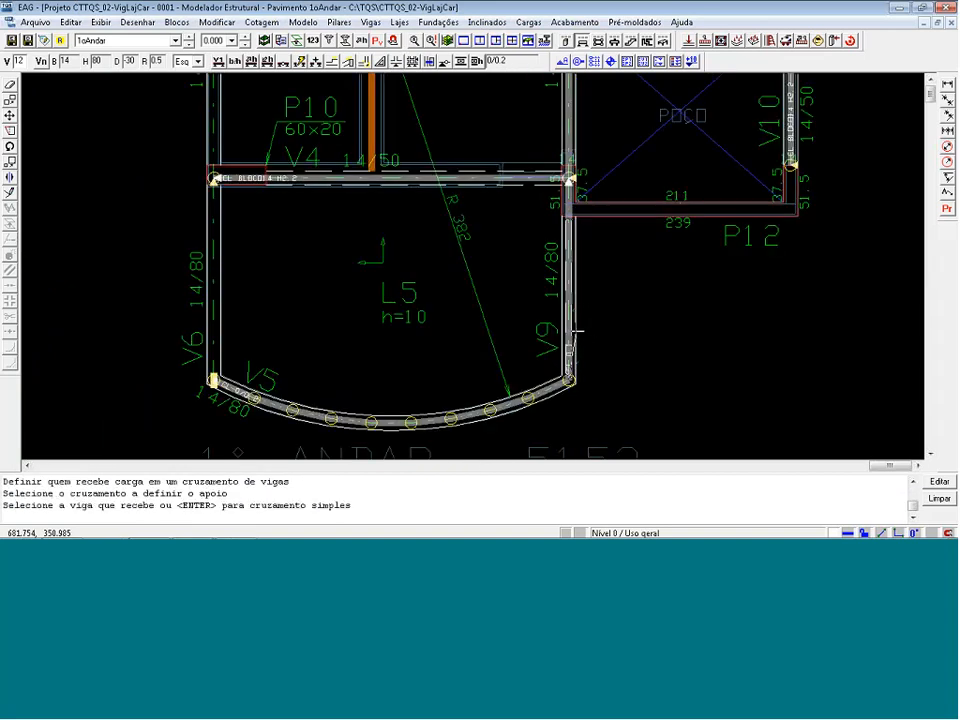
{"action": "left_click", "coordinate": [577, 332]}
- Define the crossing of beam V3 with the vertical beam above P11, at slab L4's upper corner, as a simple crossing
{"action": "scroll", "coordinate": [430, 343], "scroll_direction": "down", "scroll_amount": 9}
{"action": "scroll", "coordinate": [545, 182], "scroll_direction": "up", "scroll_amount": 2}
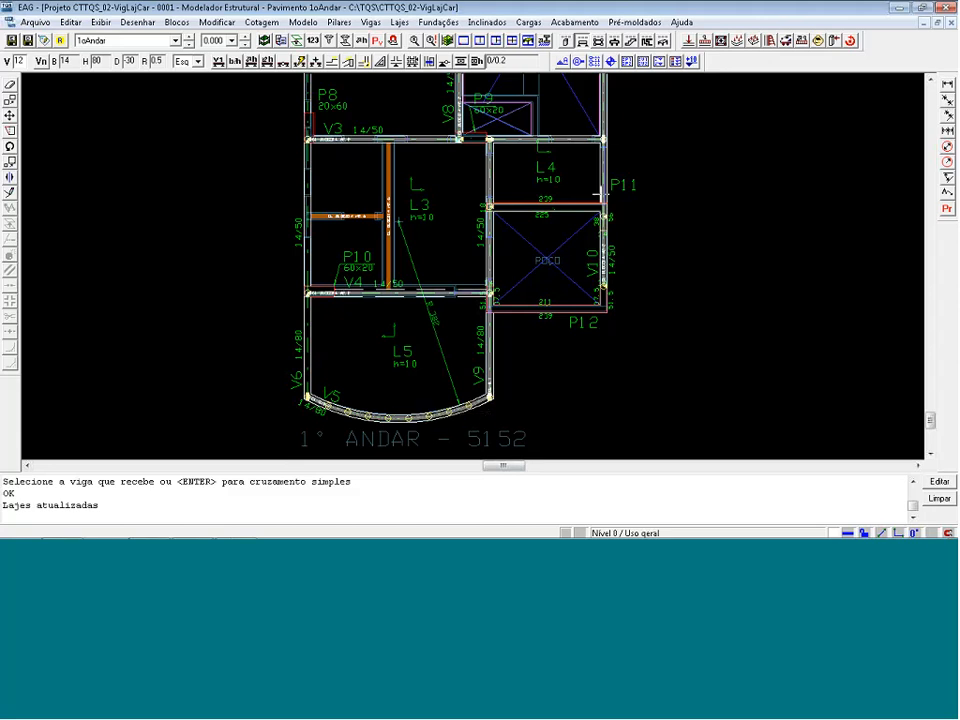
{"action": "scroll", "coordinate": [617, 128], "scroll_direction": "up", "scroll_amount": 1}
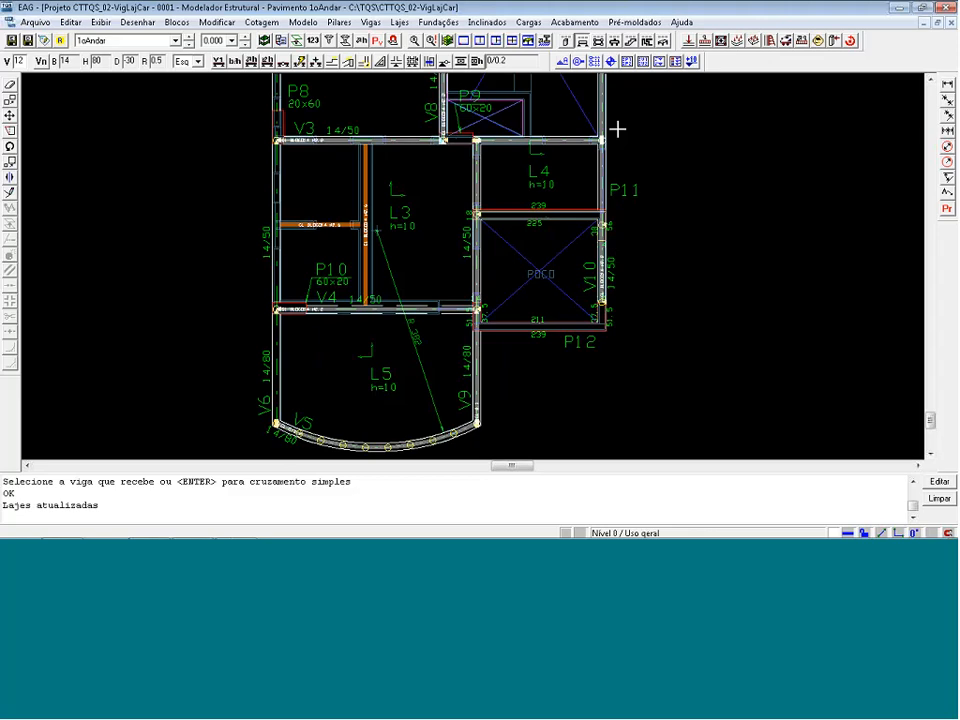
{"action": "scroll", "coordinate": [617, 129], "scroll_direction": "up", "scroll_amount": 1}
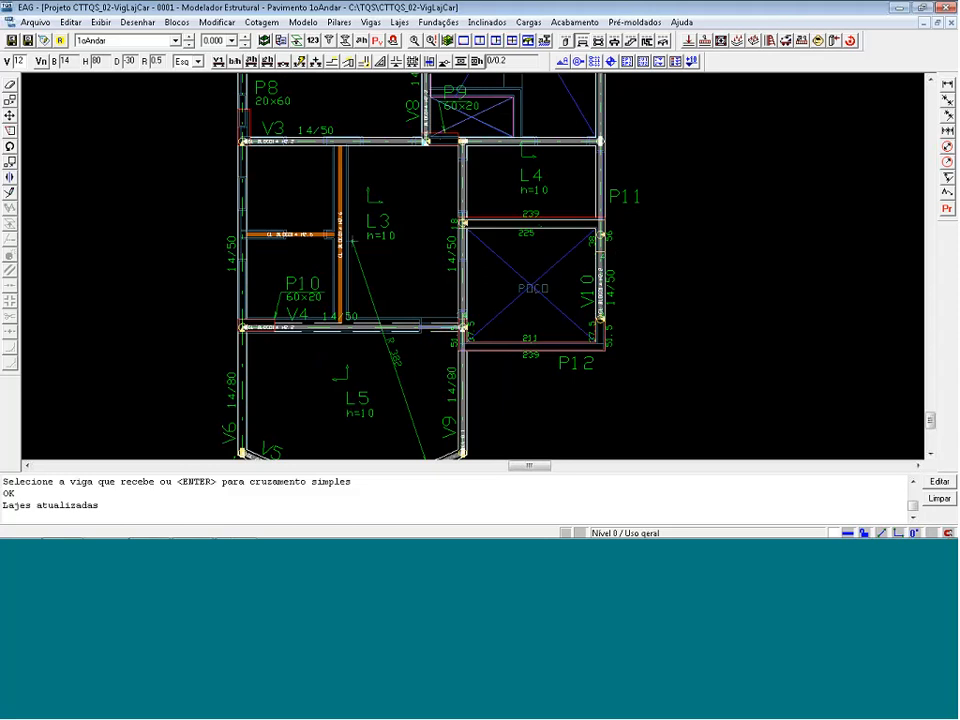
{"action": "left_click", "coordinate": [396, 62]}
{"action": "left_click", "coordinate": [600, 141]}
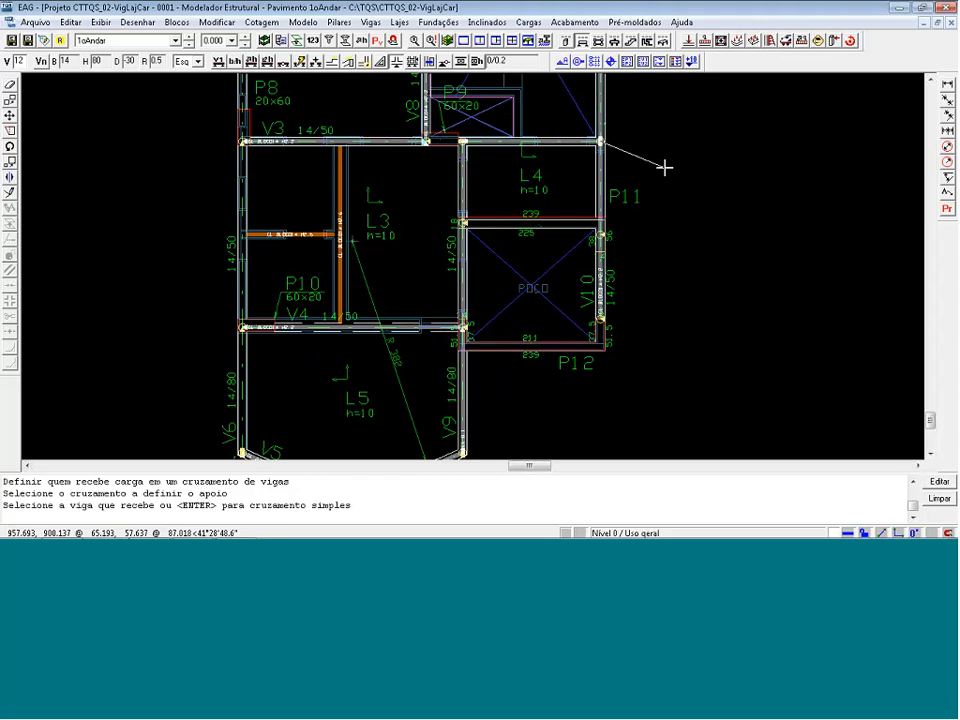
{"action": "key", "text": "Return"}
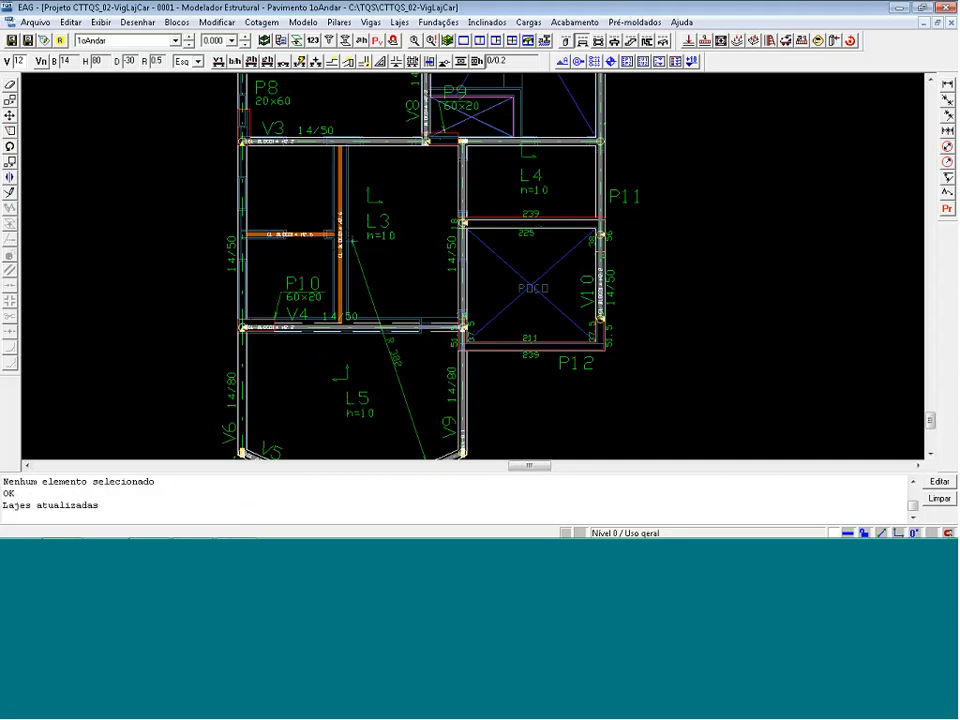
- Make the vertical beam above P11 receive the load at its crossing with V3, then close the 1oAndar floor without saving
{"action": "scroll", "coordinate": [589, 238], "scroll_direction": "down", "scroll_amount": 2}
{"action": "scroll", "coordinate": [617, 109], "scroll_direction": "up", "scroll_amount": 6}
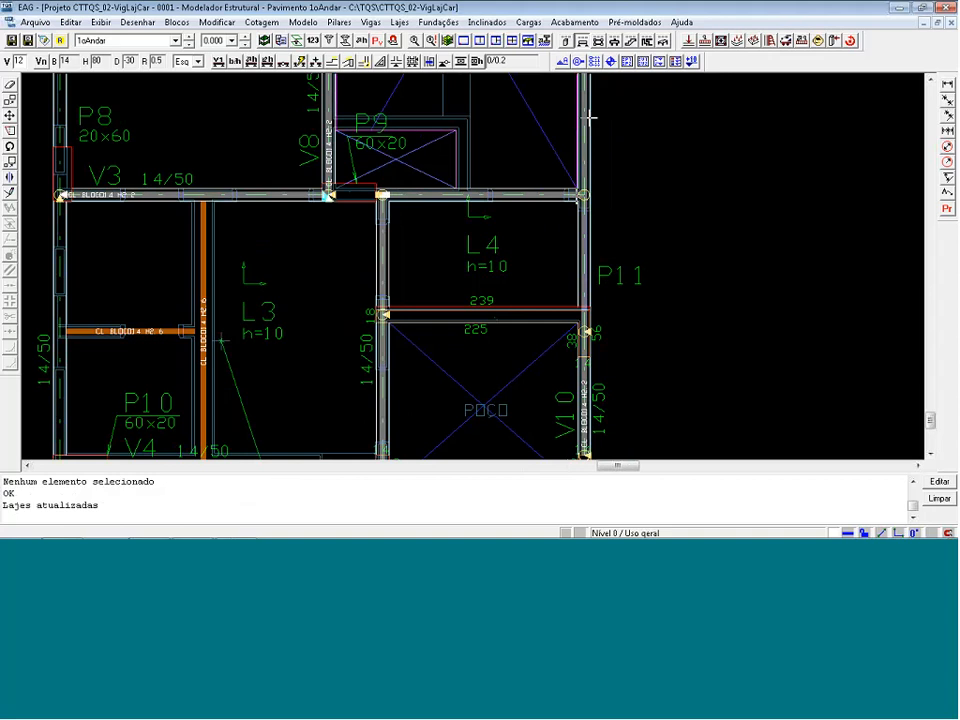
{"action": "scroll", "coordinate": [552, 220], "scroll_direction": "down", "scroll_amount": 7}
{"action": "scroll", "coordinate": [562, 206], "scroll_direction": "up", "scroll_amount": 5}
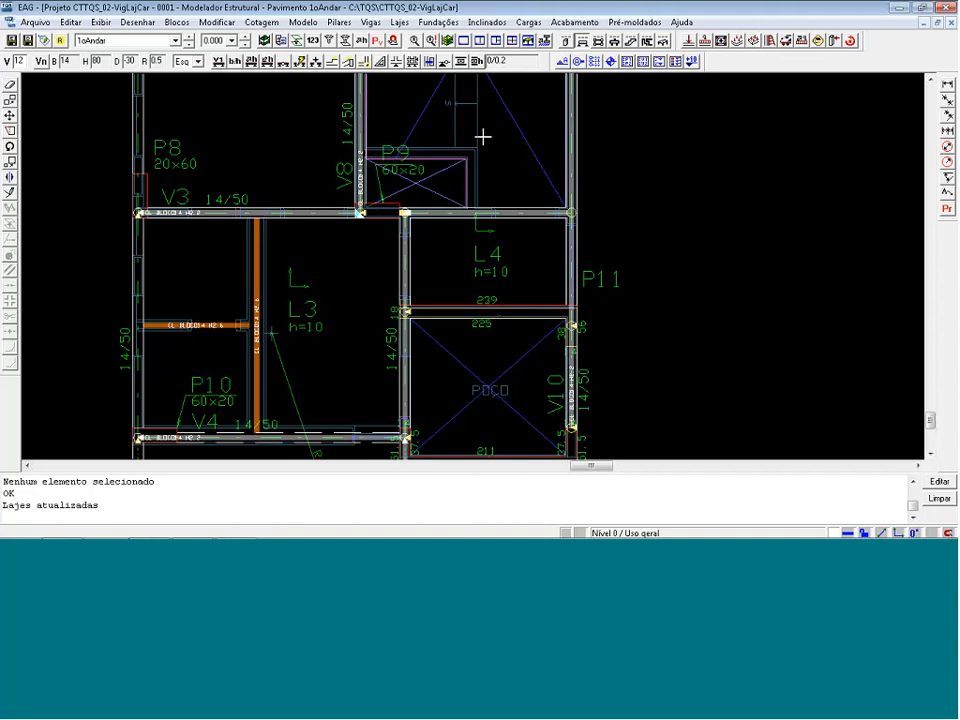
{"action": "left_click", "coordinate": [405, 64]}
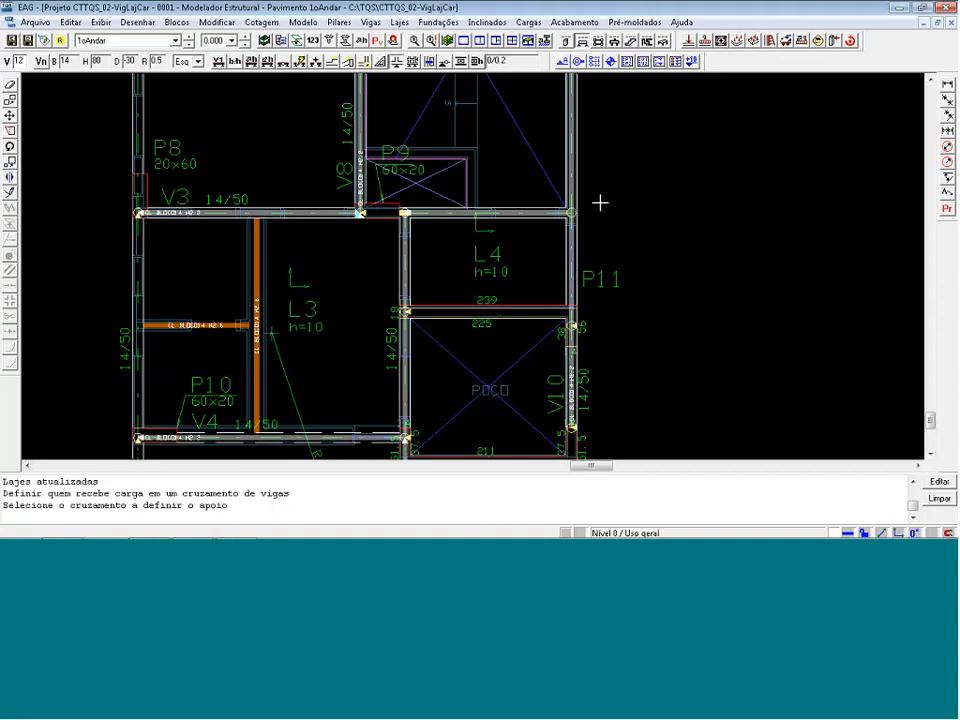
{"action": "left_click", "coordinate": [584, 154]}
{"action": "left_click", "coordinate": [578, 153]}
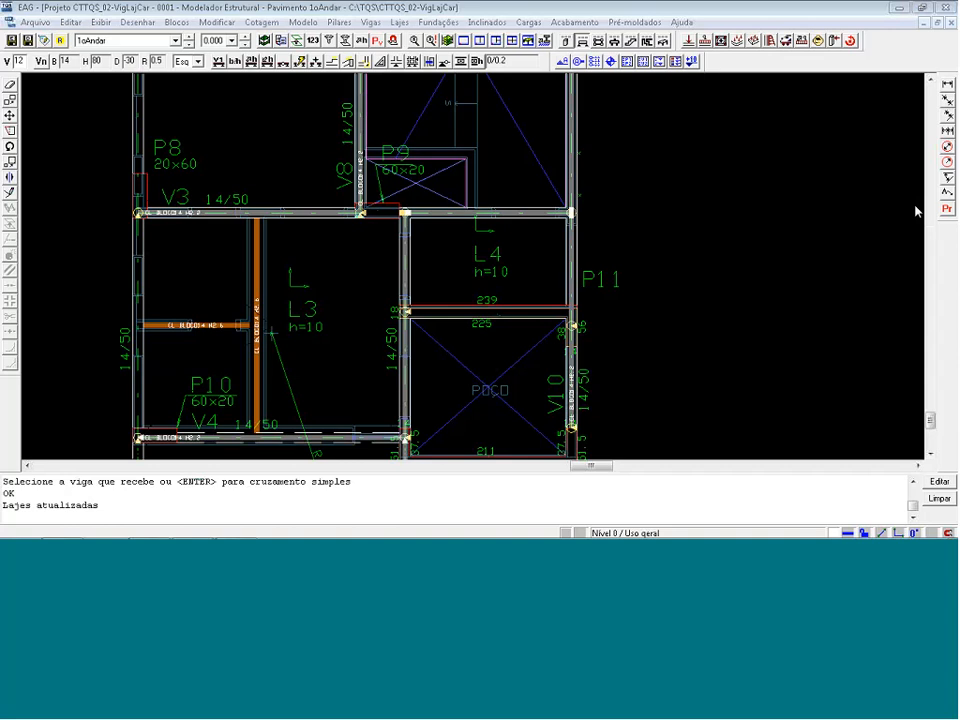
{"action": "left_click", "coordinate": [947, 7]}
{"action": "left_click", "coordinate": [527, 325]}
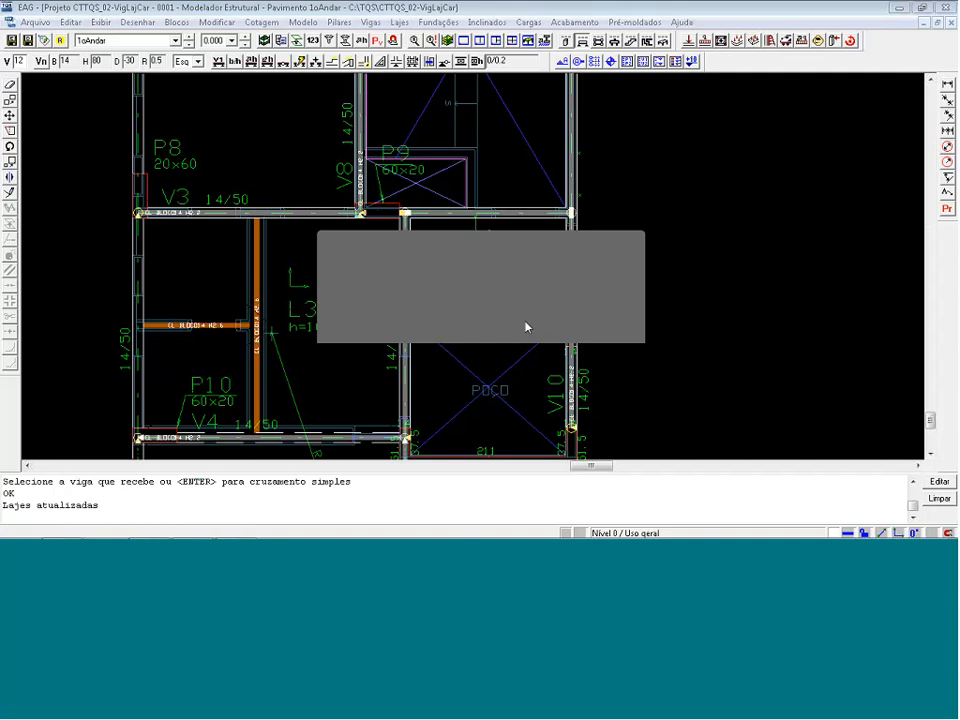